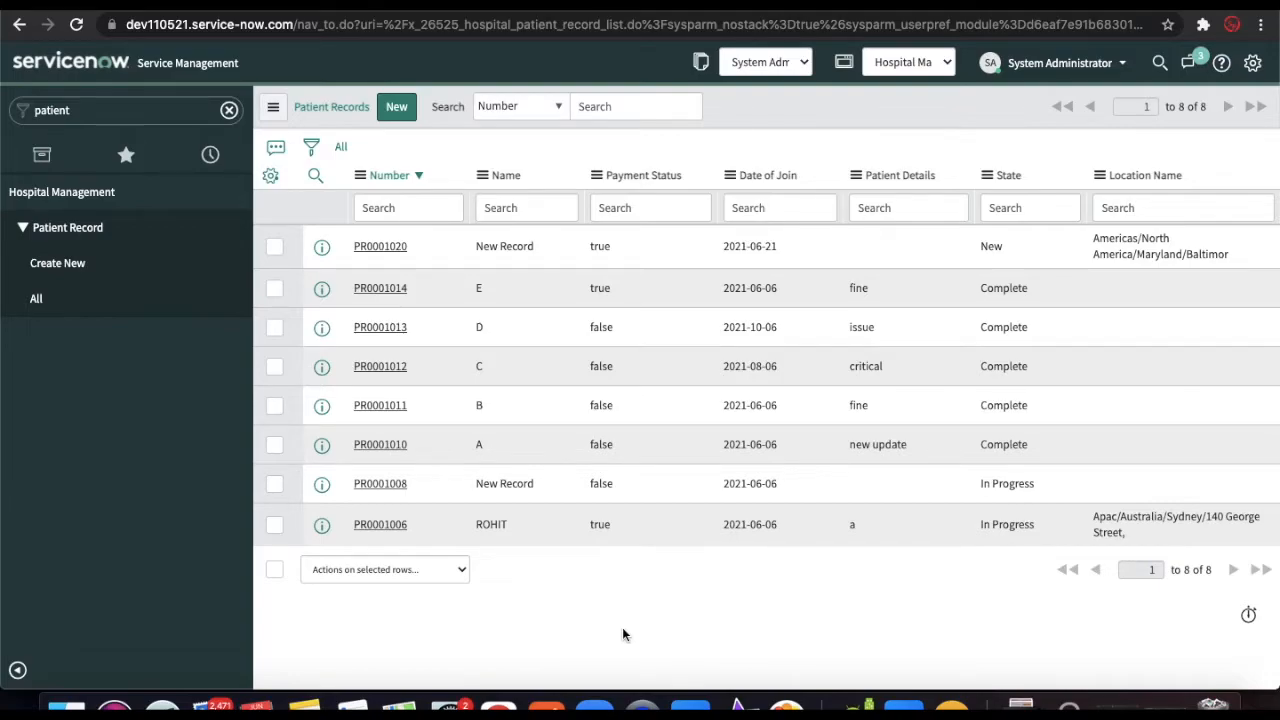
View patient record PR0001014, then return to the list and open PR0001013.
click(390, 292)
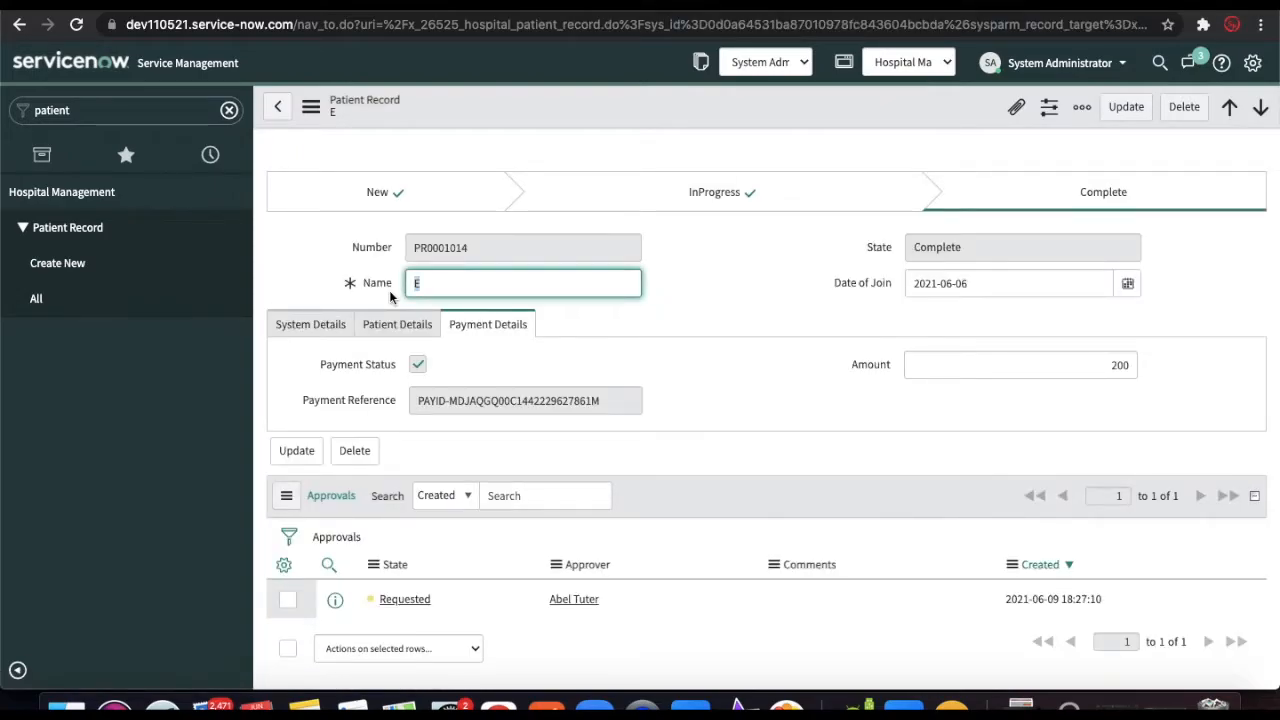
click(27, 30)
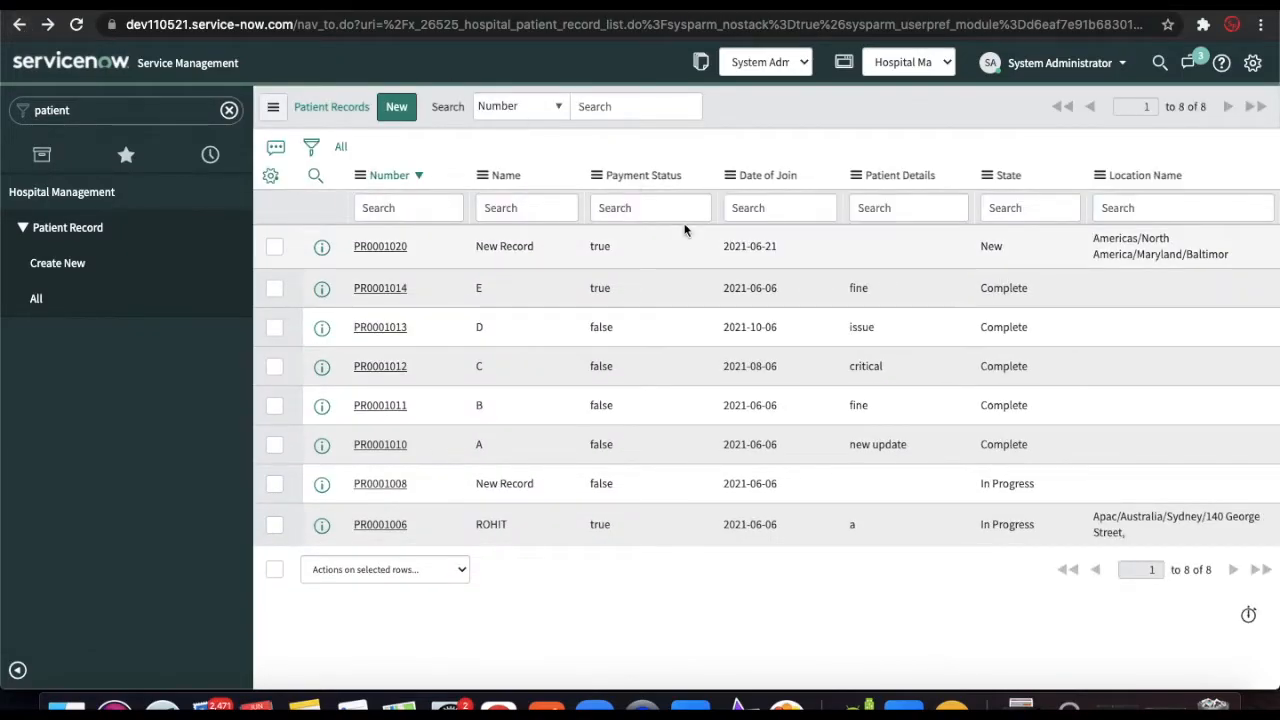
click(380, 330)
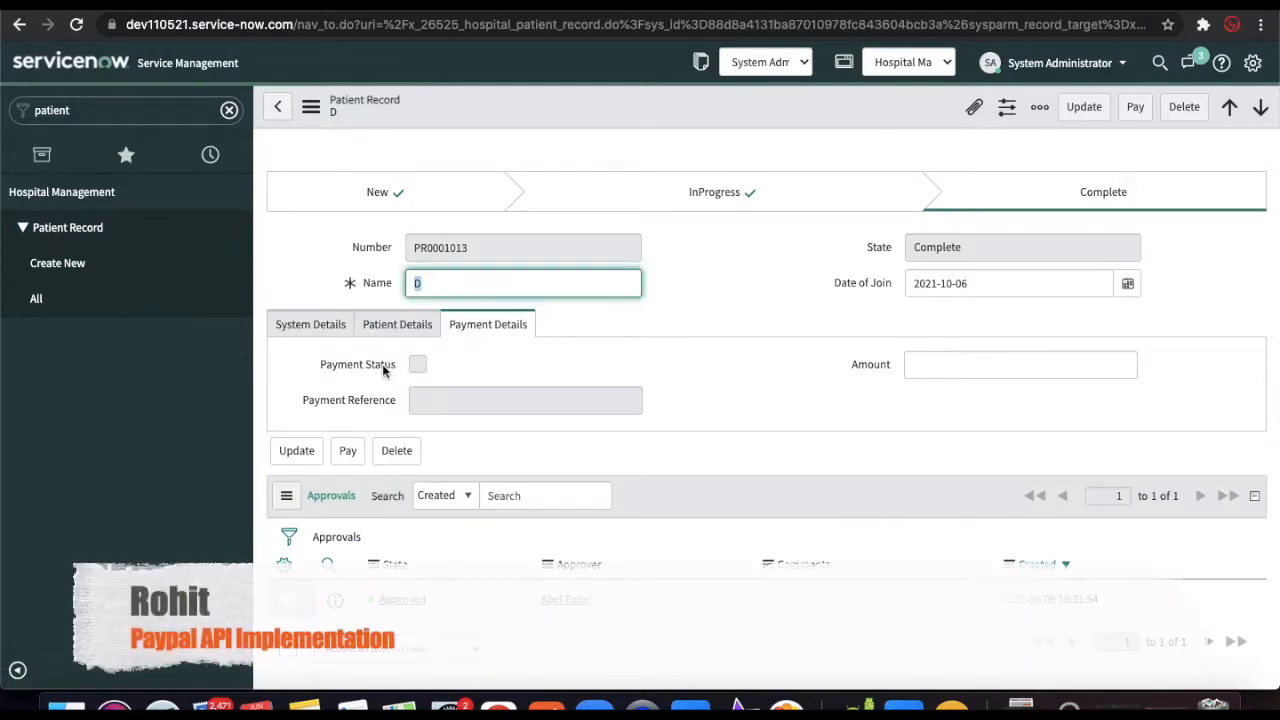
Enter 400 as record D's payment amount and send it to PayPal checkout.
click(1006, 375)
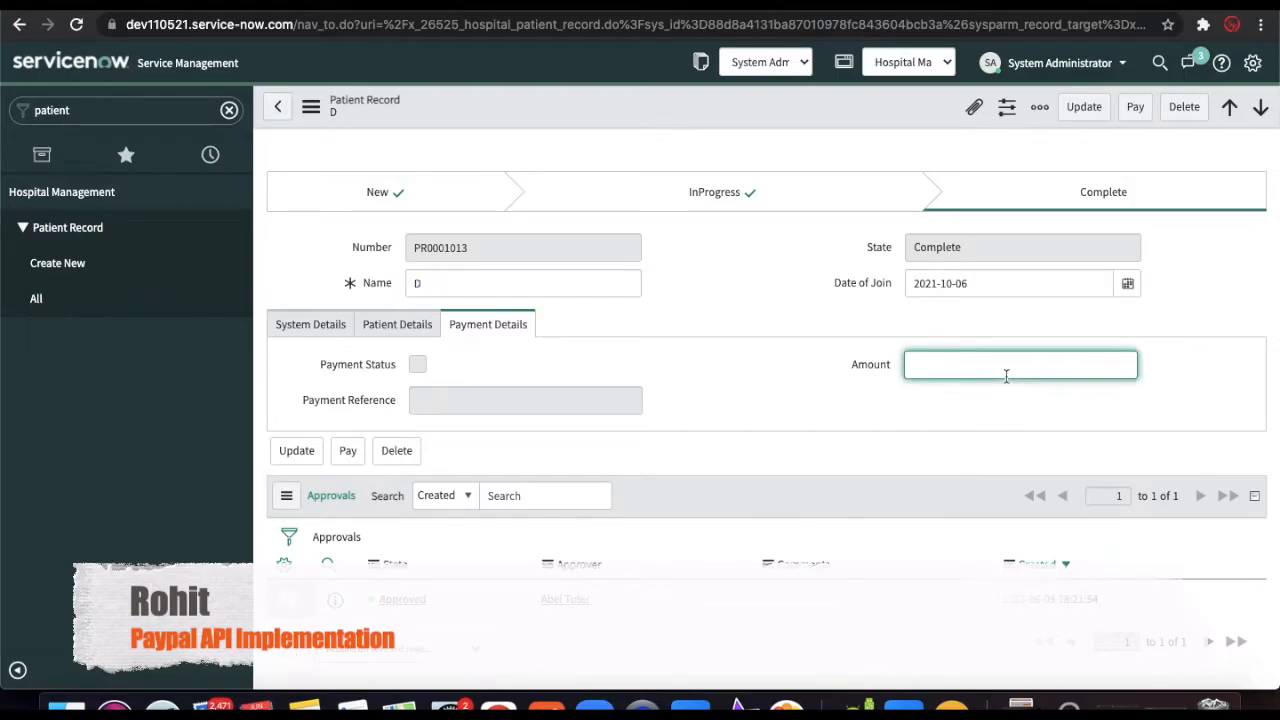
text(400)
click(901, 440)
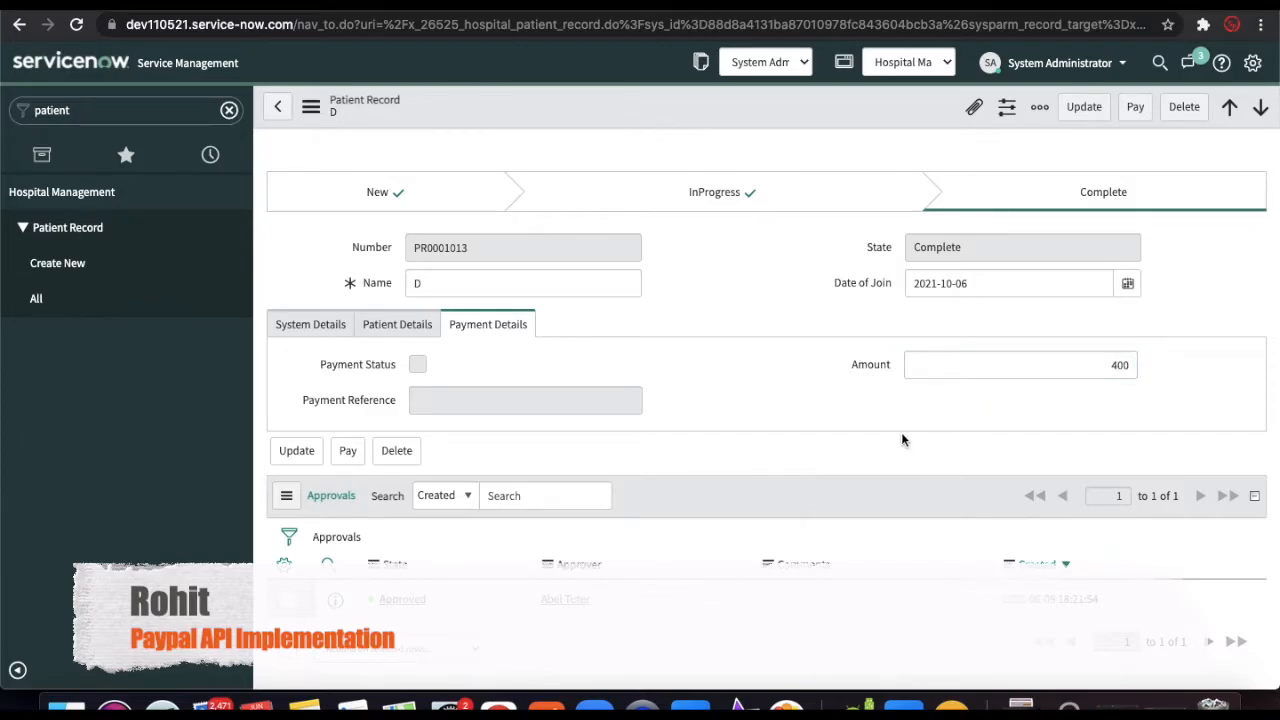
click(1134, 110)
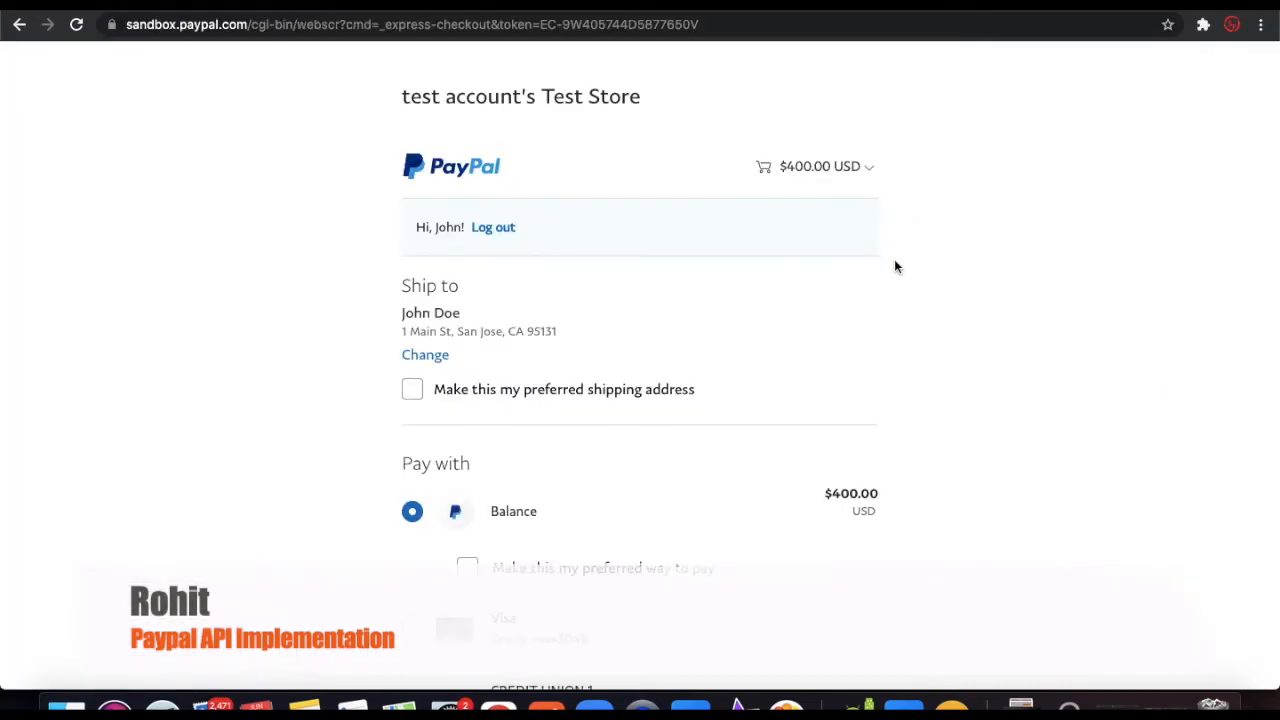
Refresh the PayPal account summary, then submit the $400.00 checkout with the PayPal balance.
scroll(895, 266, down, 5)
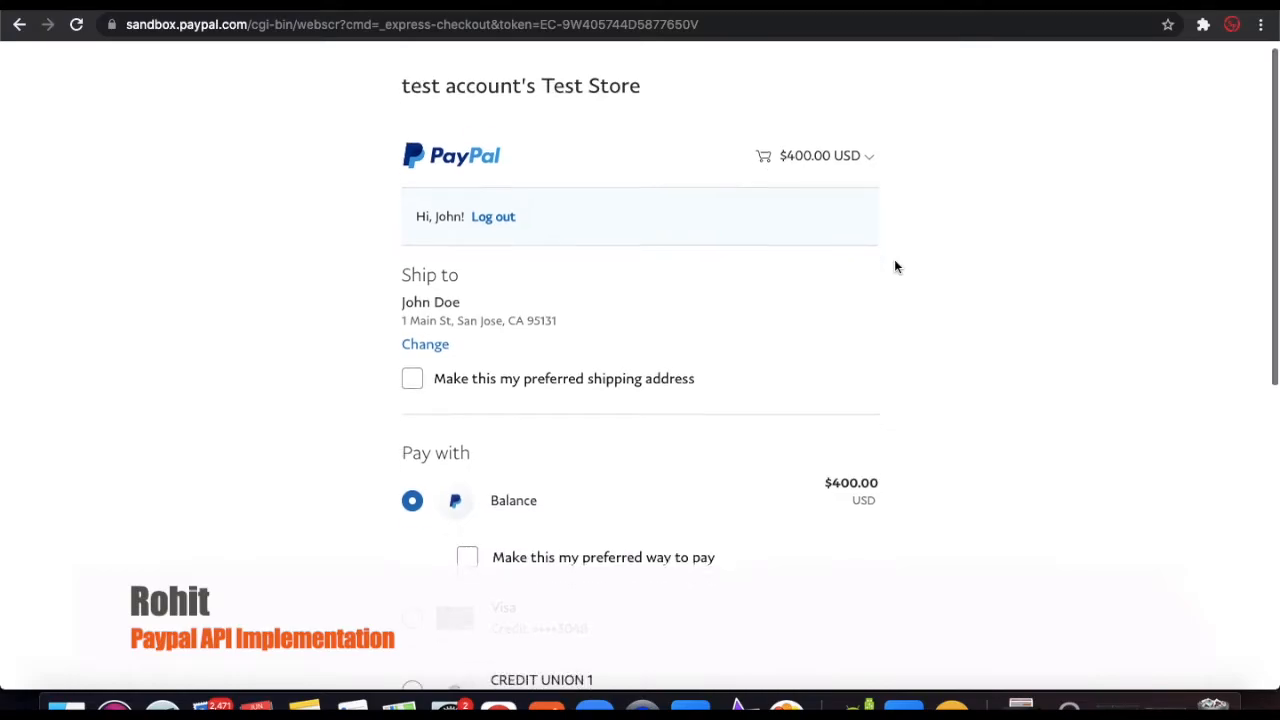
scroll(895, 266, up, 5)
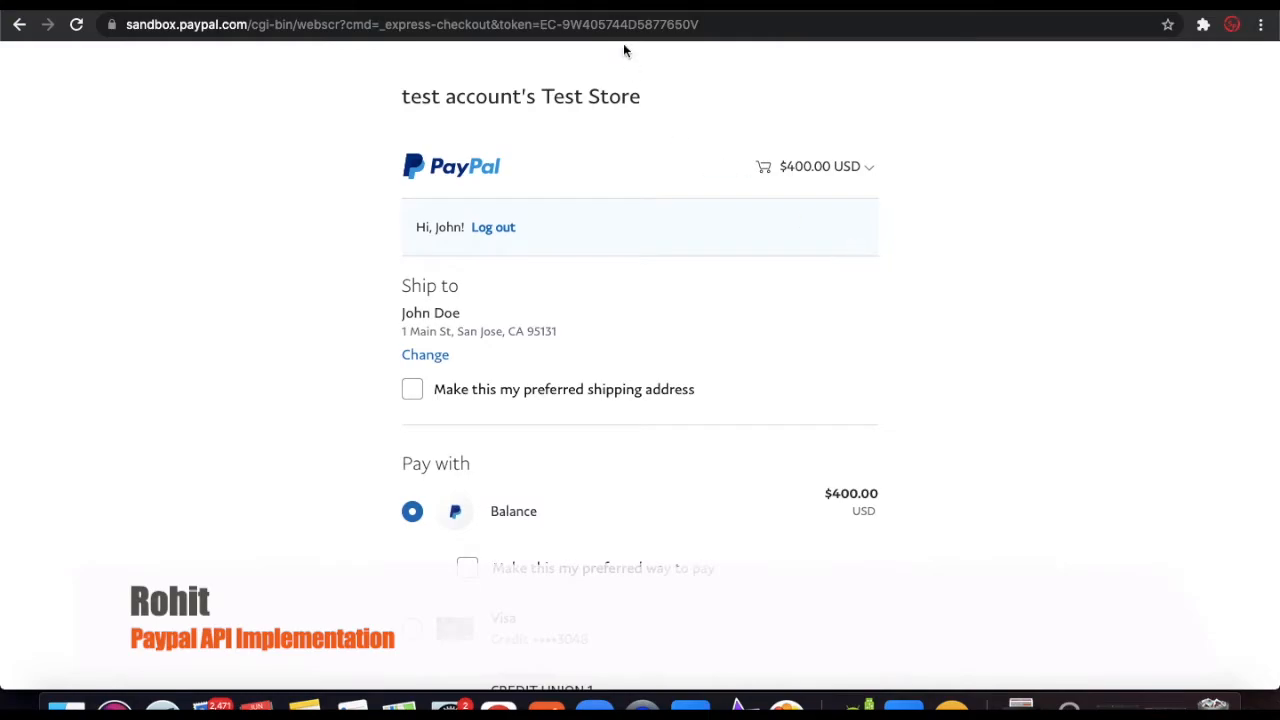
click(609, 7)
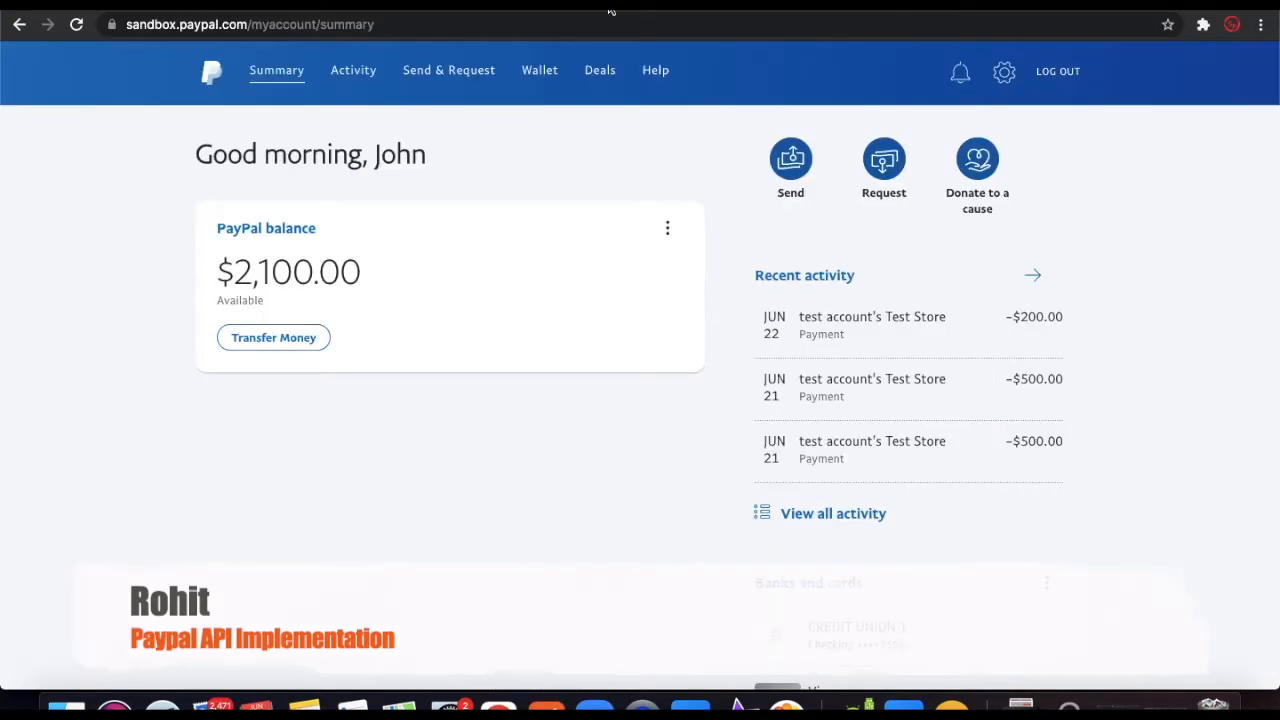
click(75, 24)
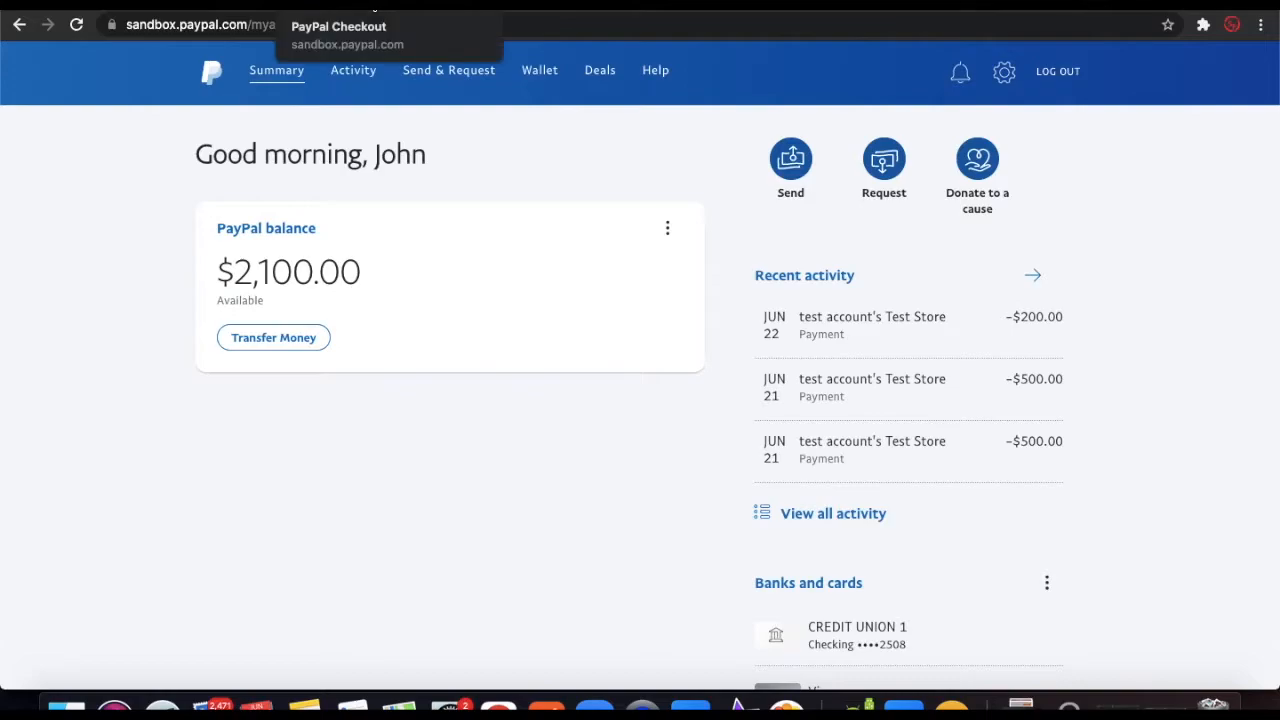
click(373, 6)
scroll(768, 324, down, 10)
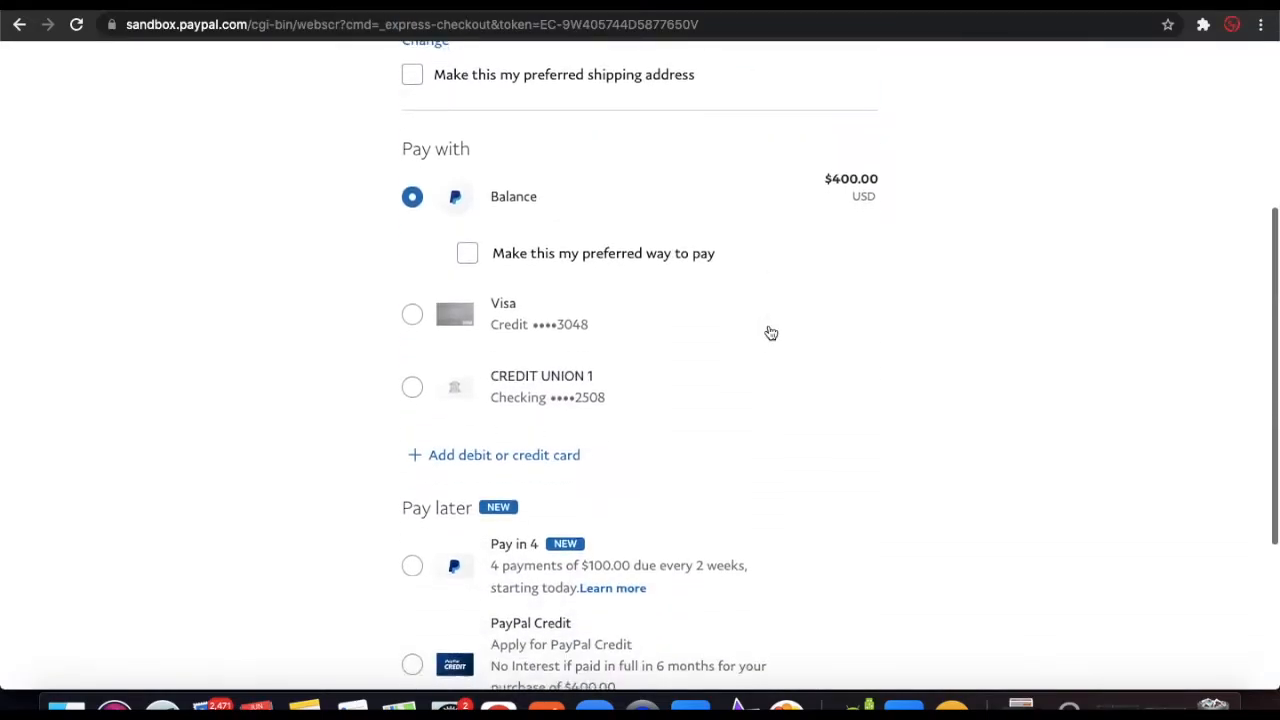
click(619, 605)
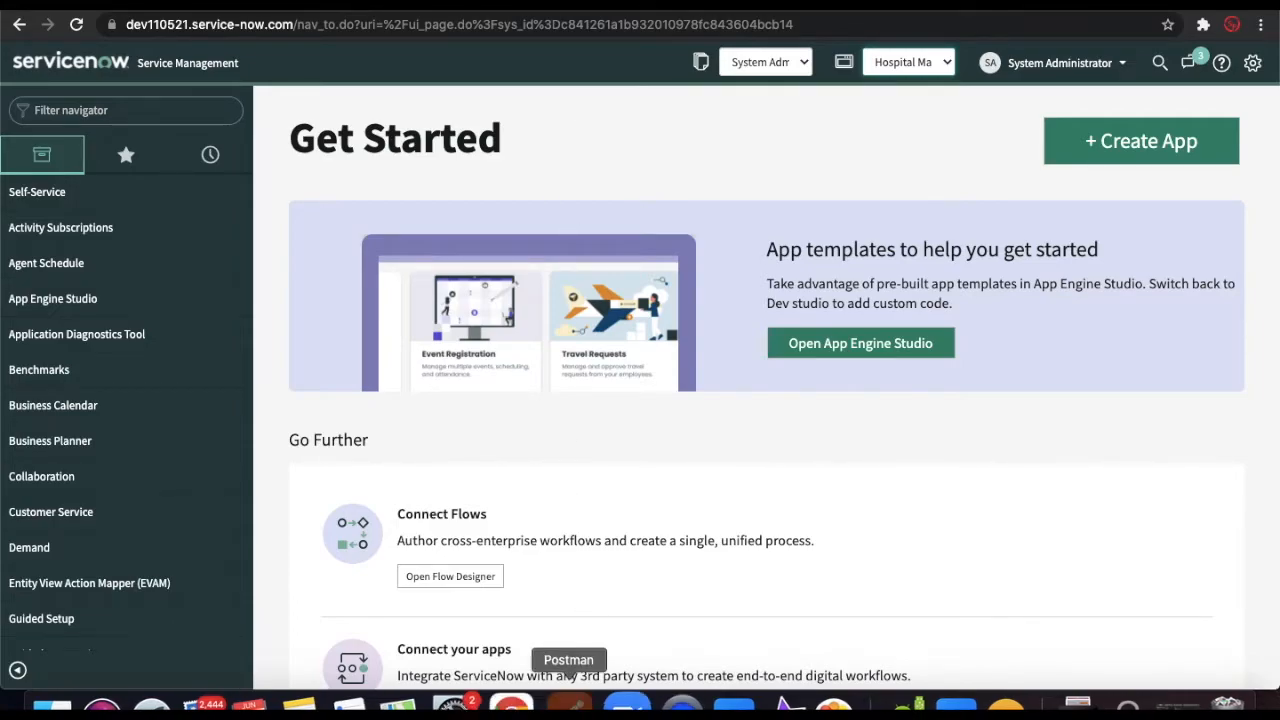
click(570, 703)
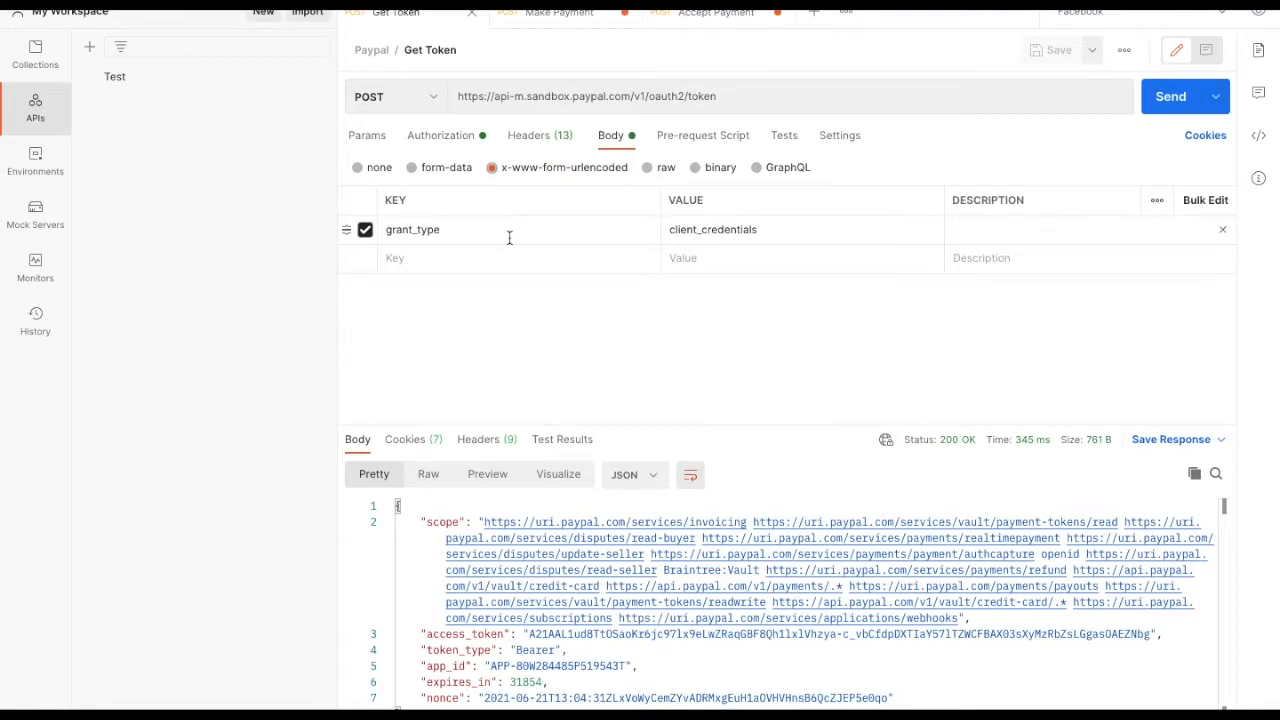
click(531, 14)
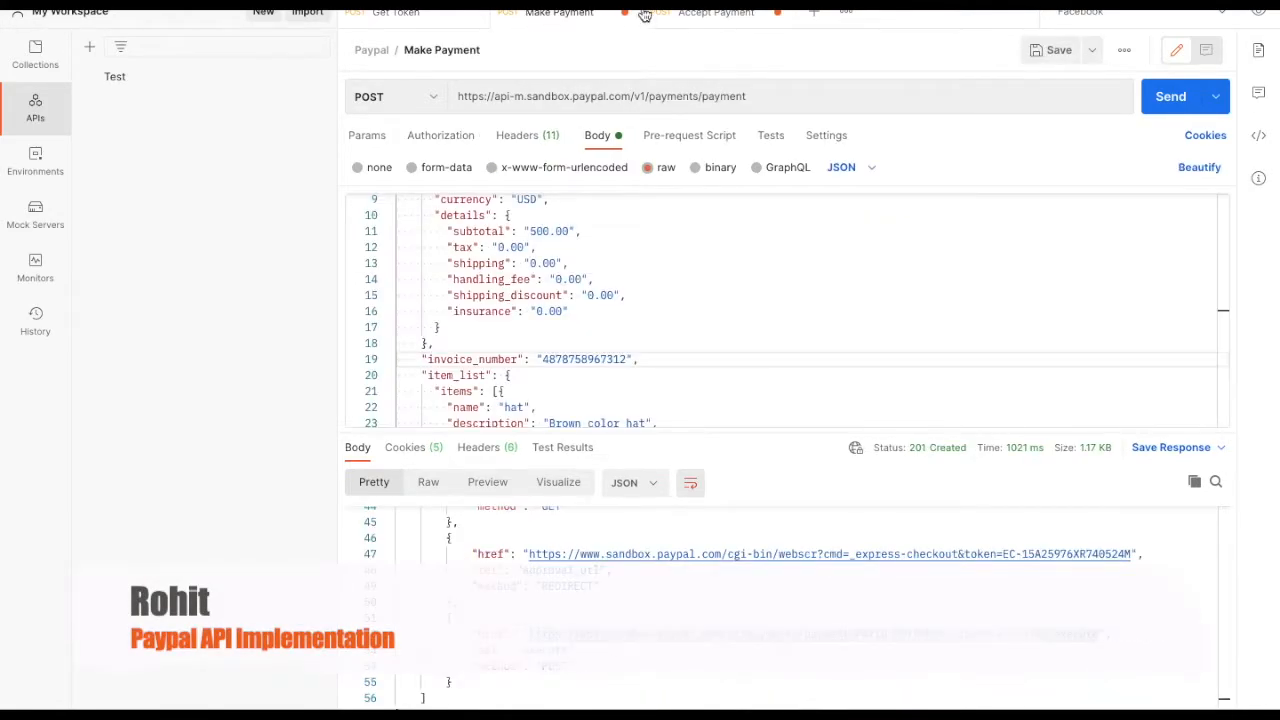
click(679, 20)
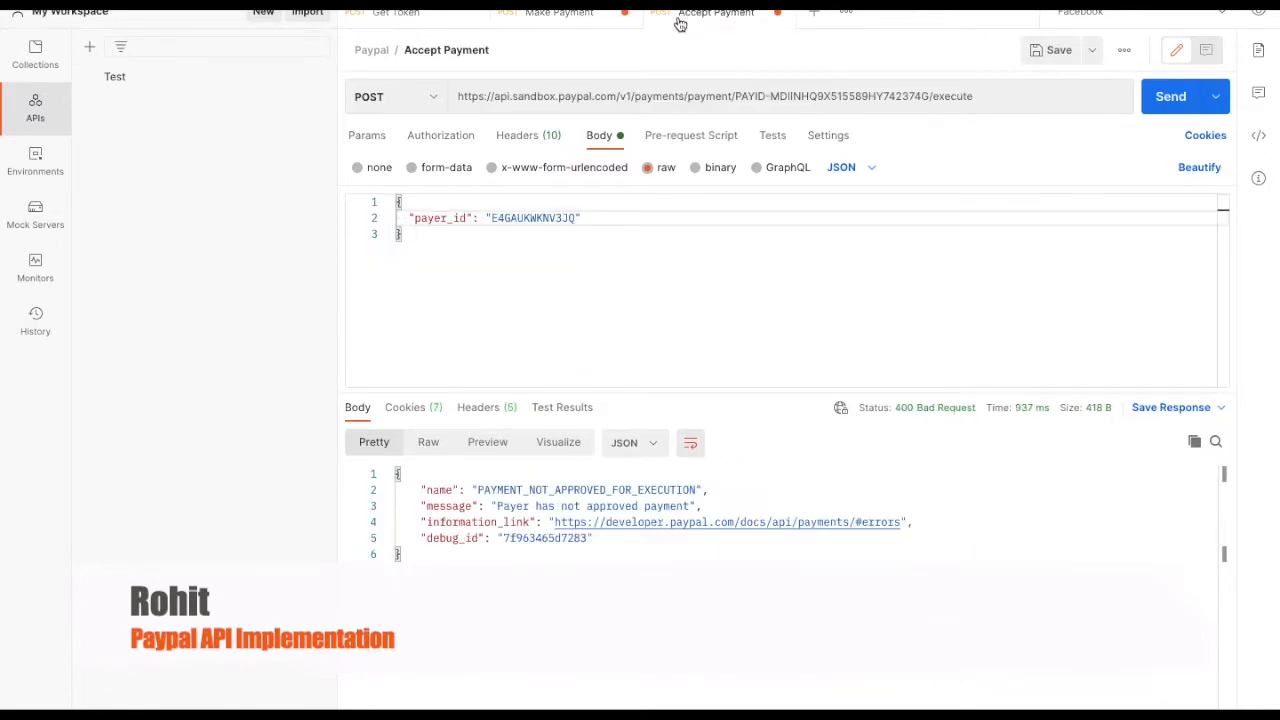
key(ctrl+Left)
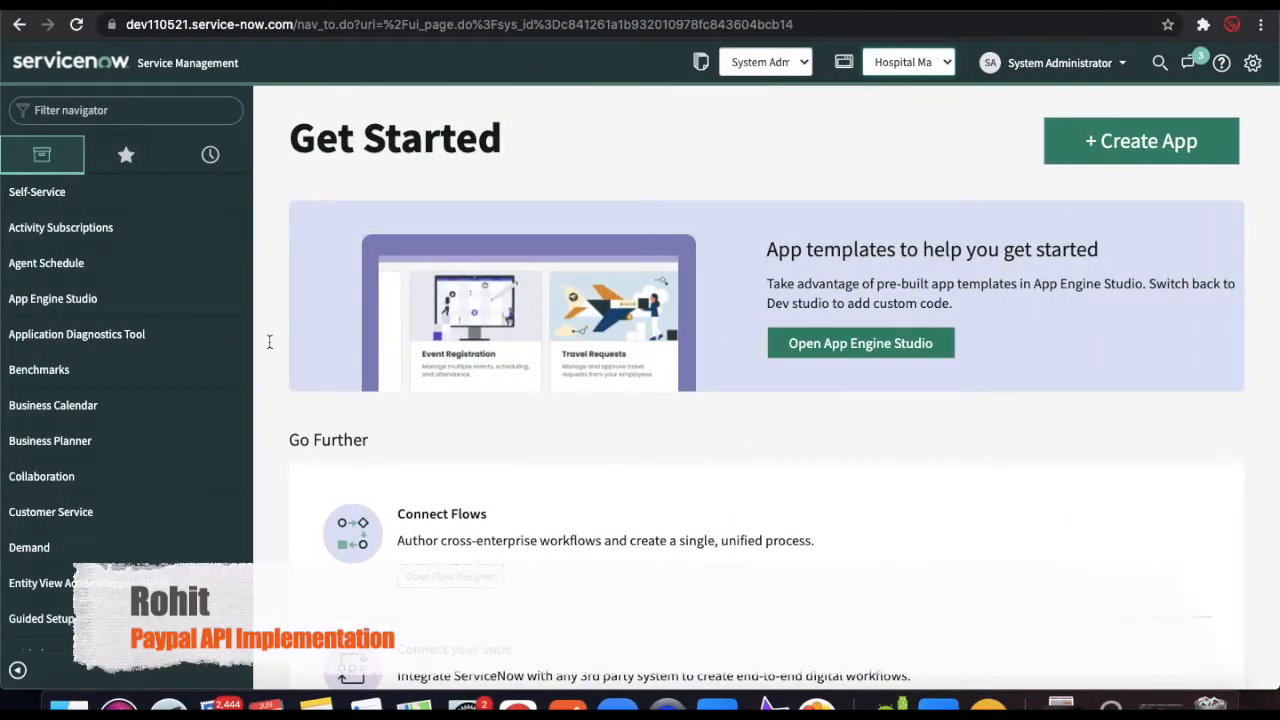
Filter the navigator for 'rest mes' and start a new REST Message named Paypal.
click(93, 102)
text(rest mes)
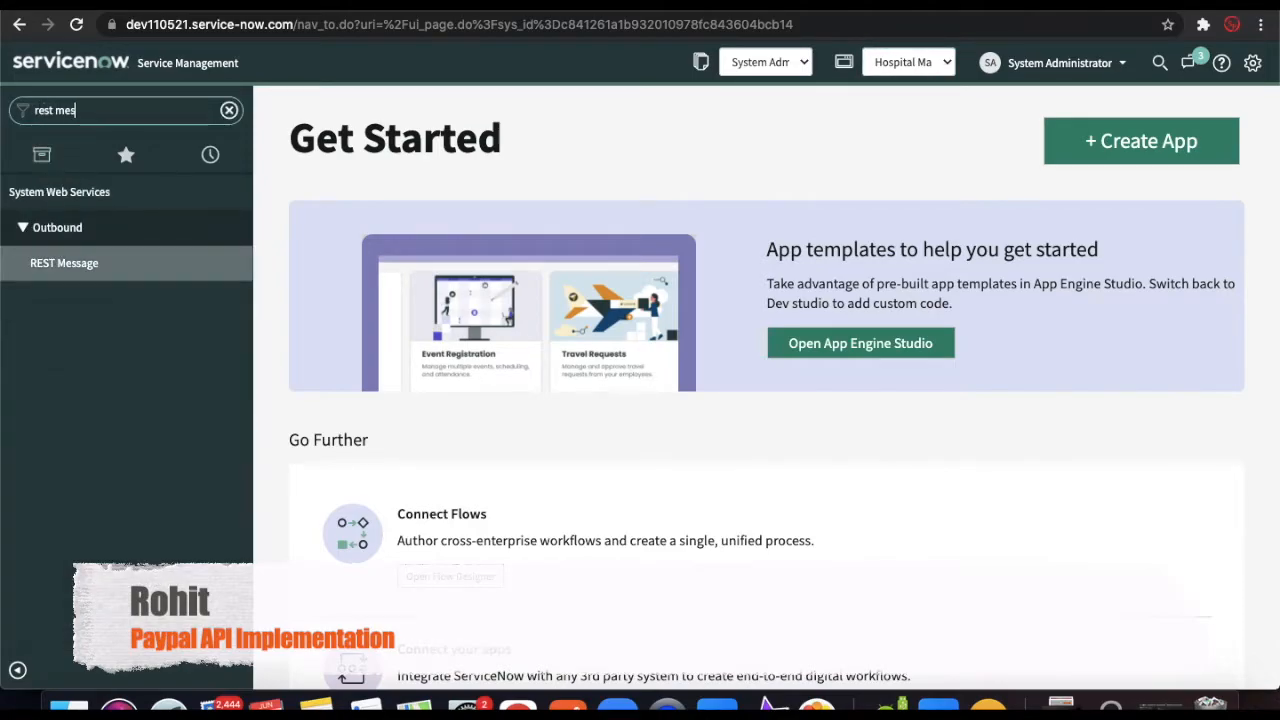
click(57, 272)
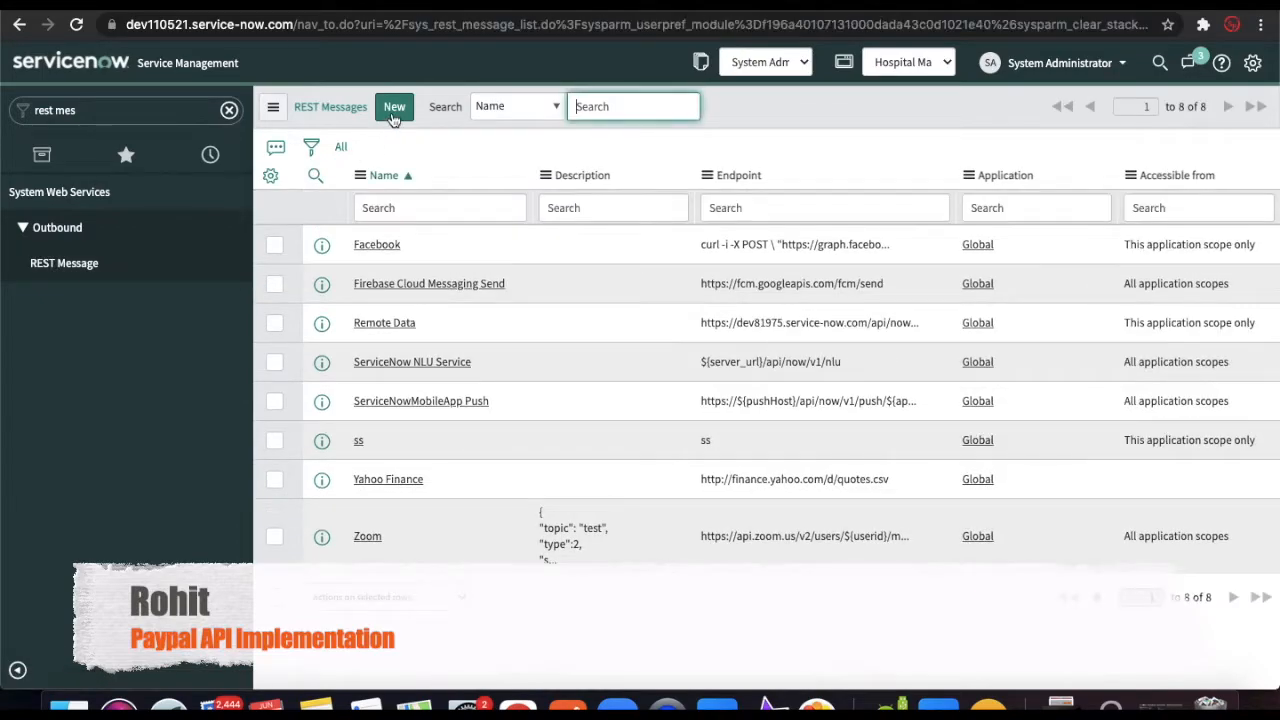
click(393, 117)
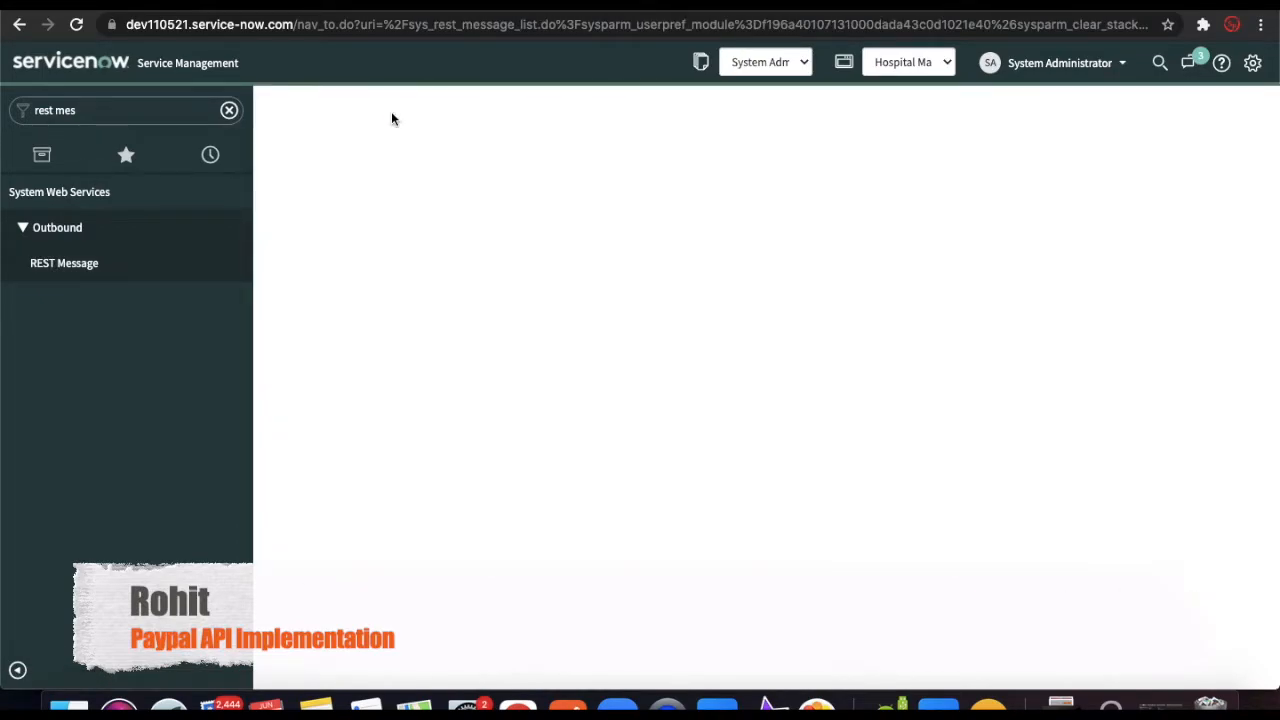
text(Paypal)
key(Tab)
key(Tab)
key(Tab)
key(Tab)
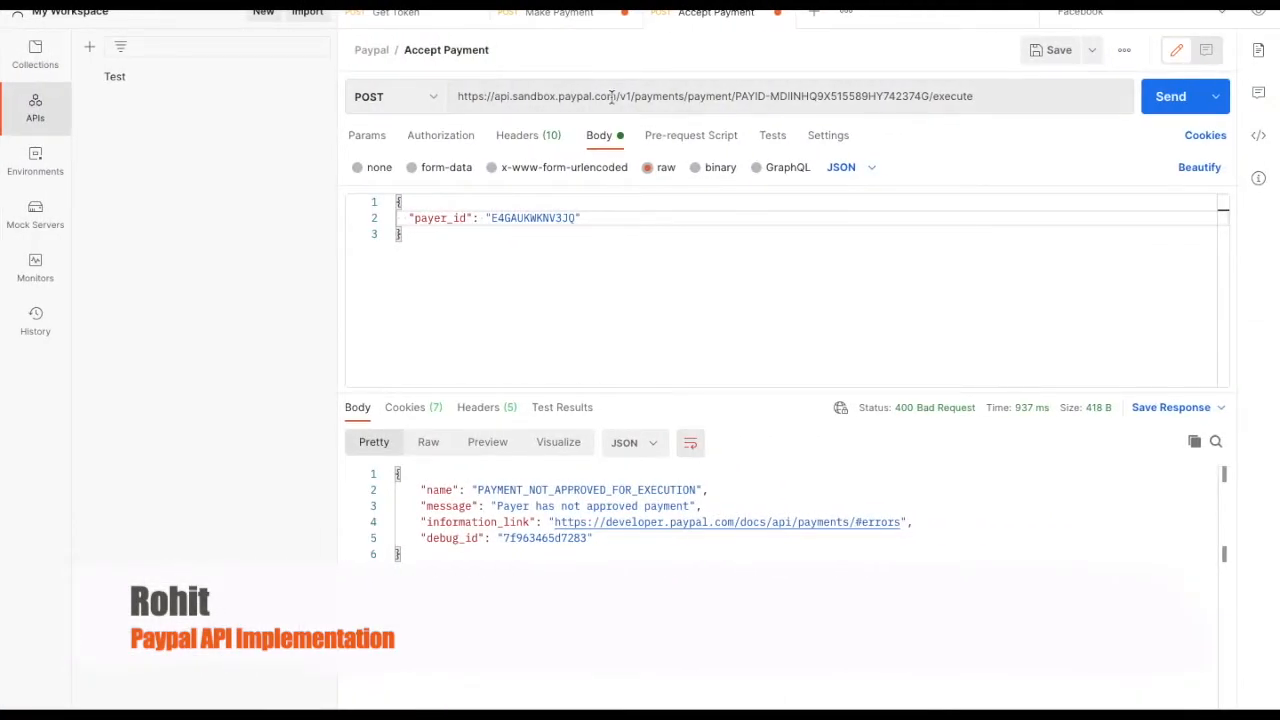
click(420, 18)
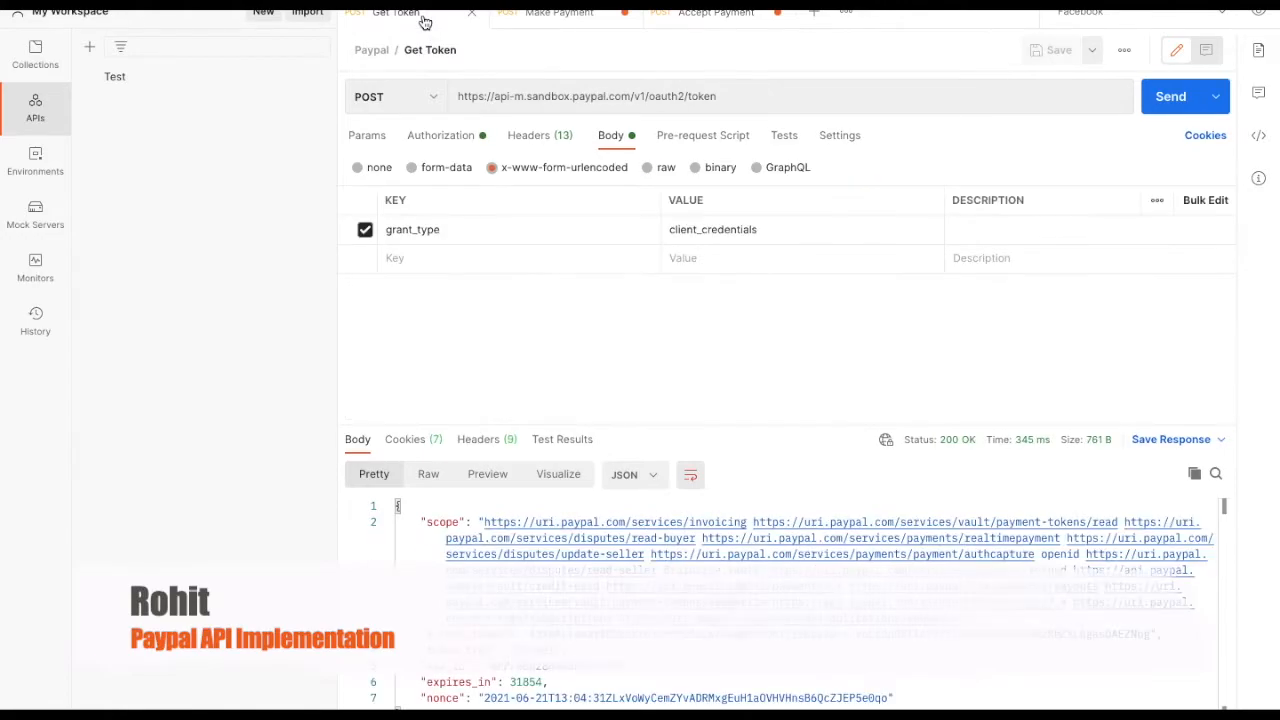
triple_click(553, 96)
key(super+c)
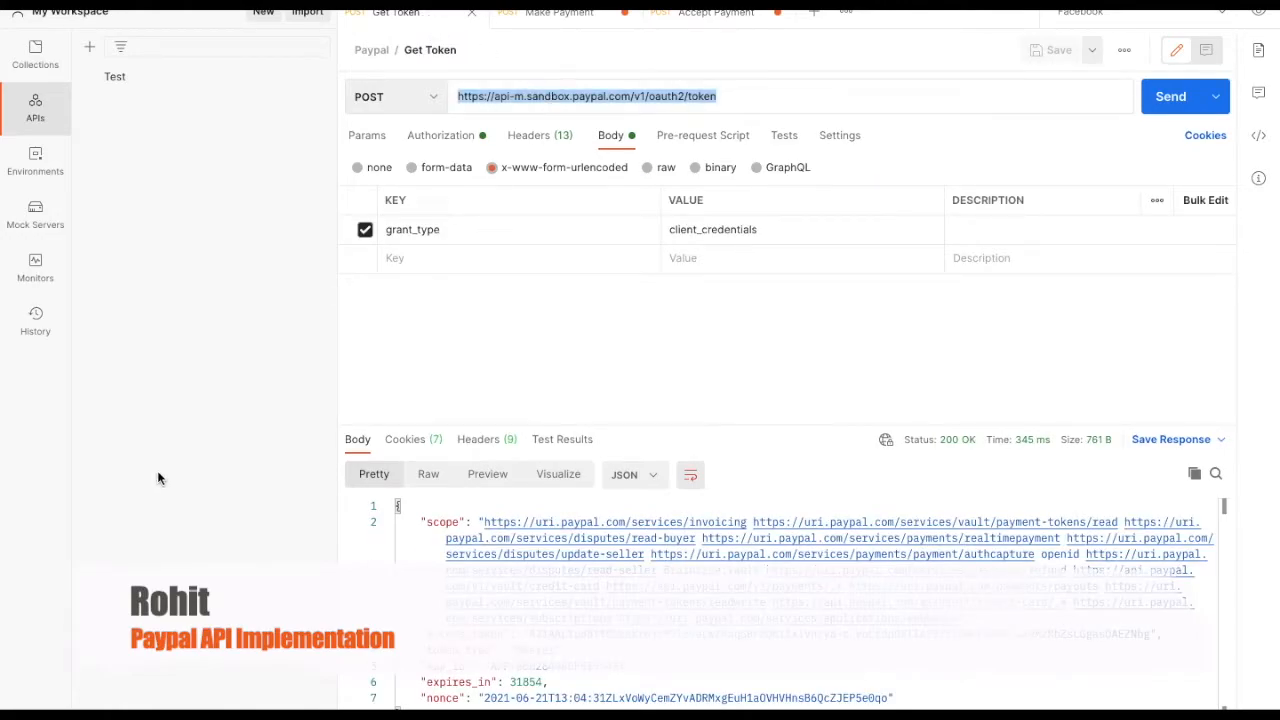
key(ctrl+Left)
key(super+v)
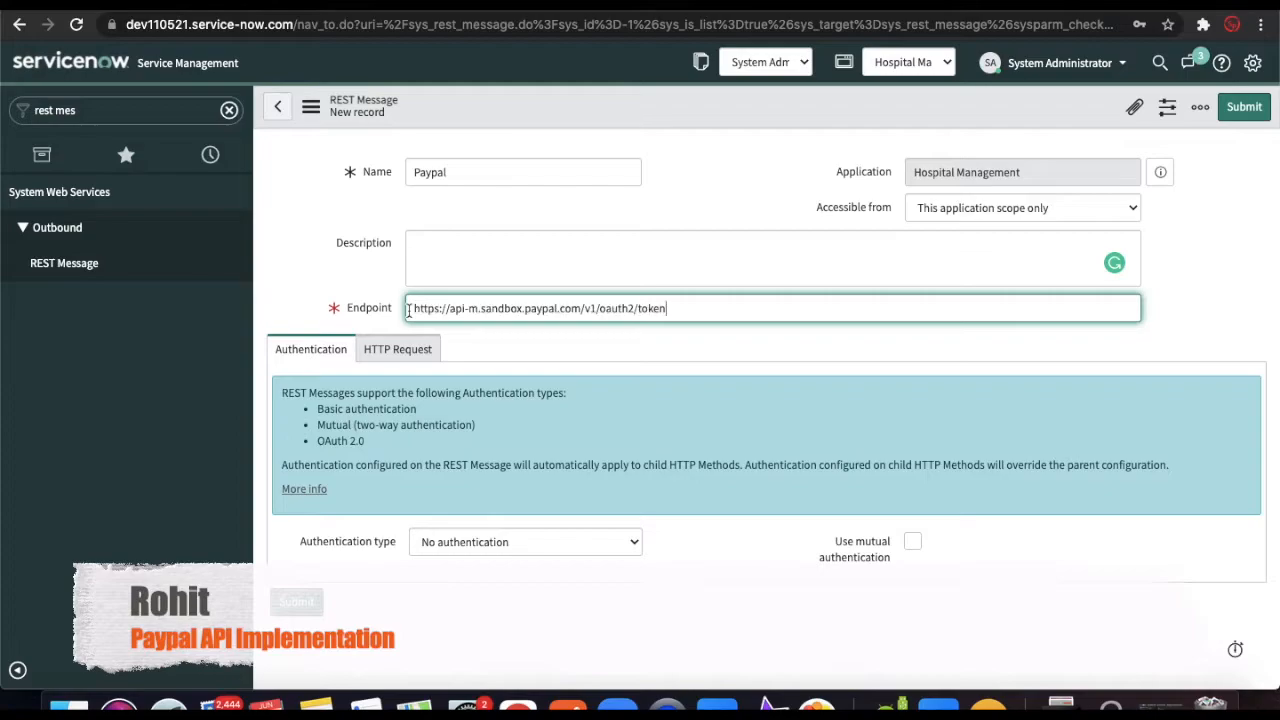
right_click(563, 100)
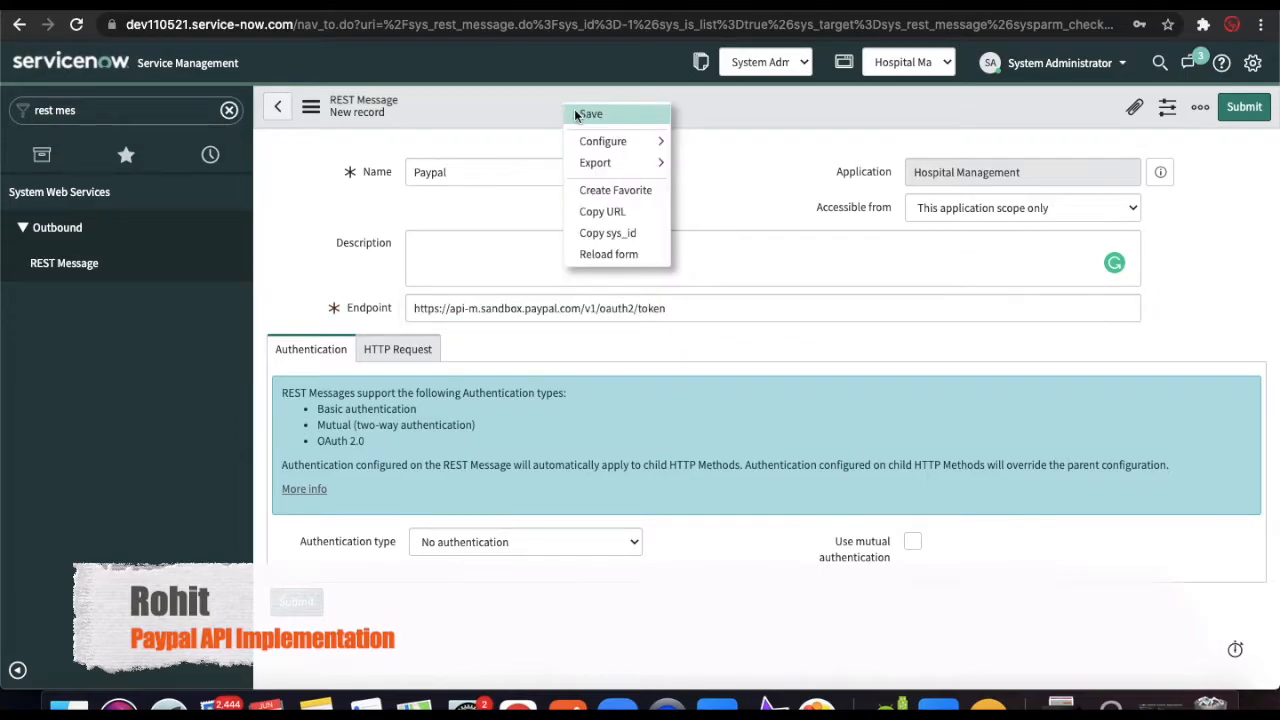
click(574, 109)
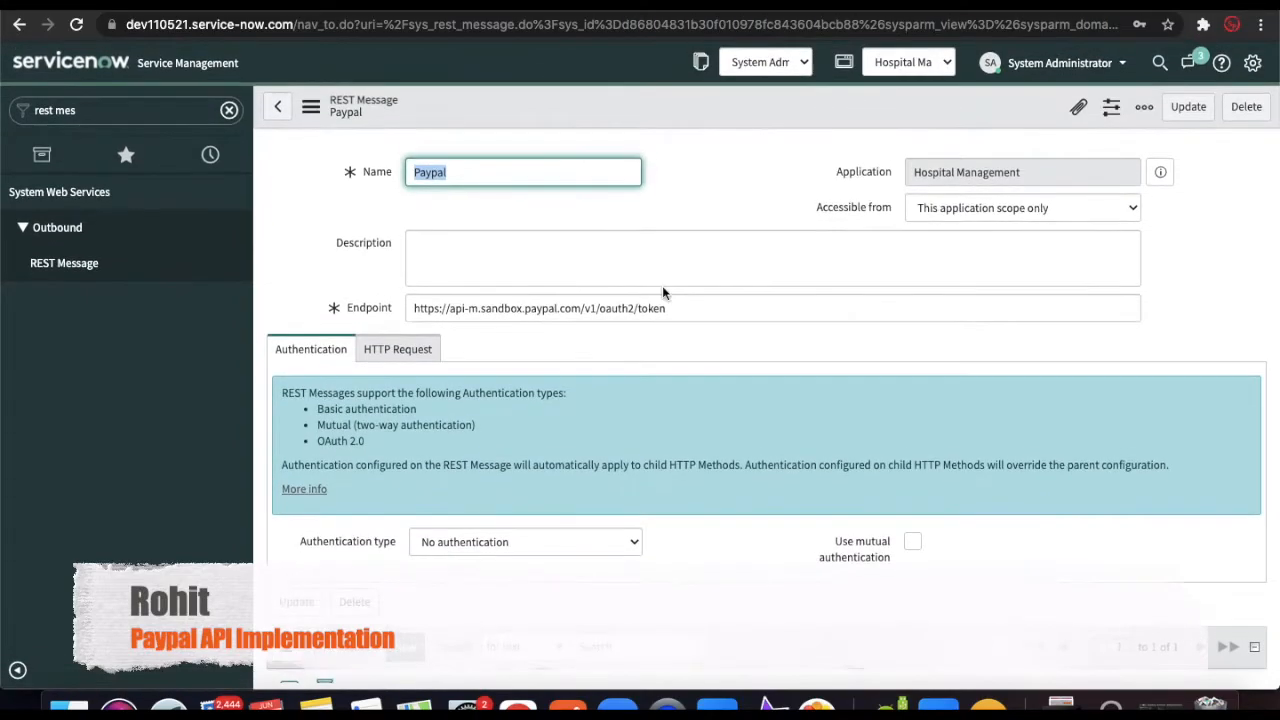
scroll(662, 285, down, 2)
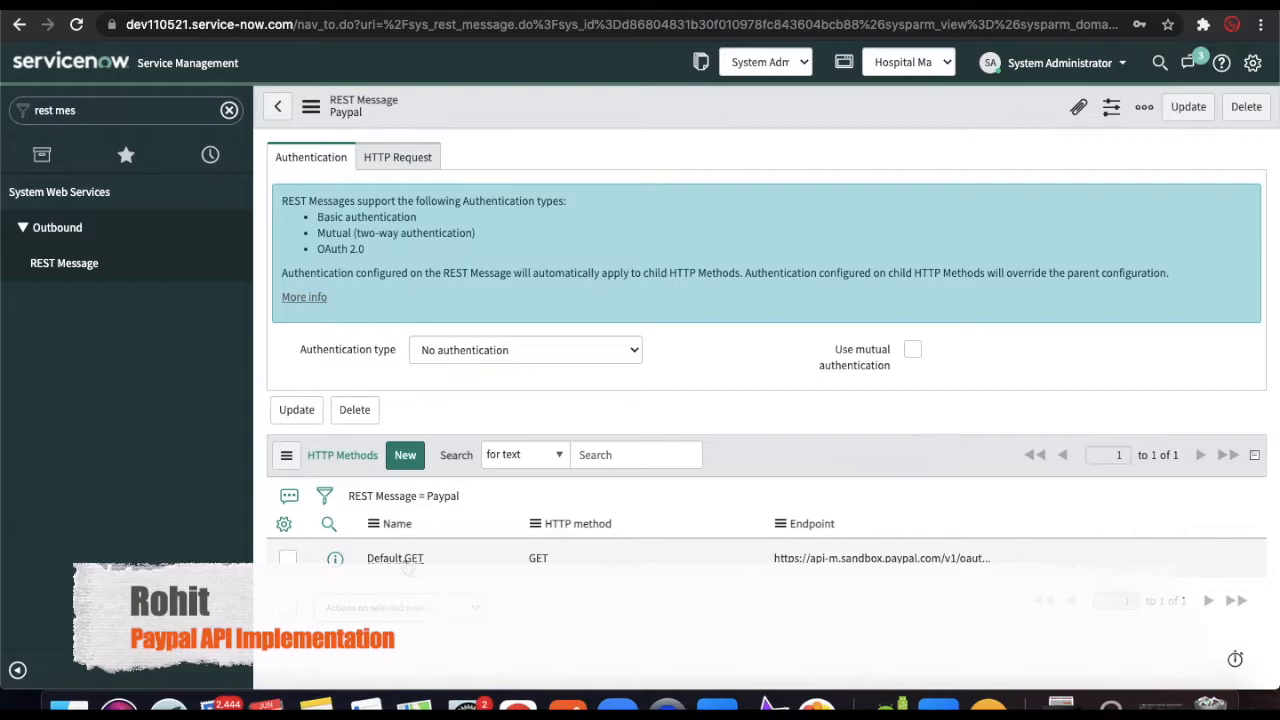
click(405, 560)
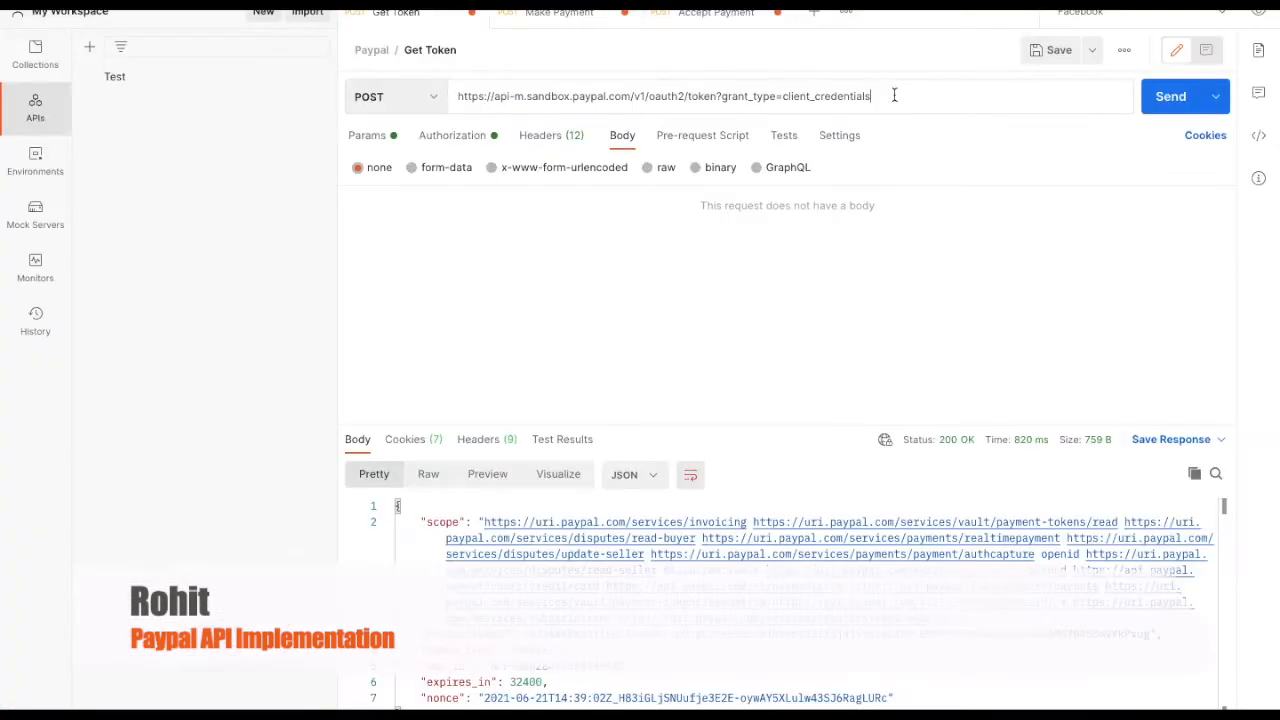
Paste the token URL ending grant_type=client_credentials as the Default GET endpoint.
key(ctrl+a)
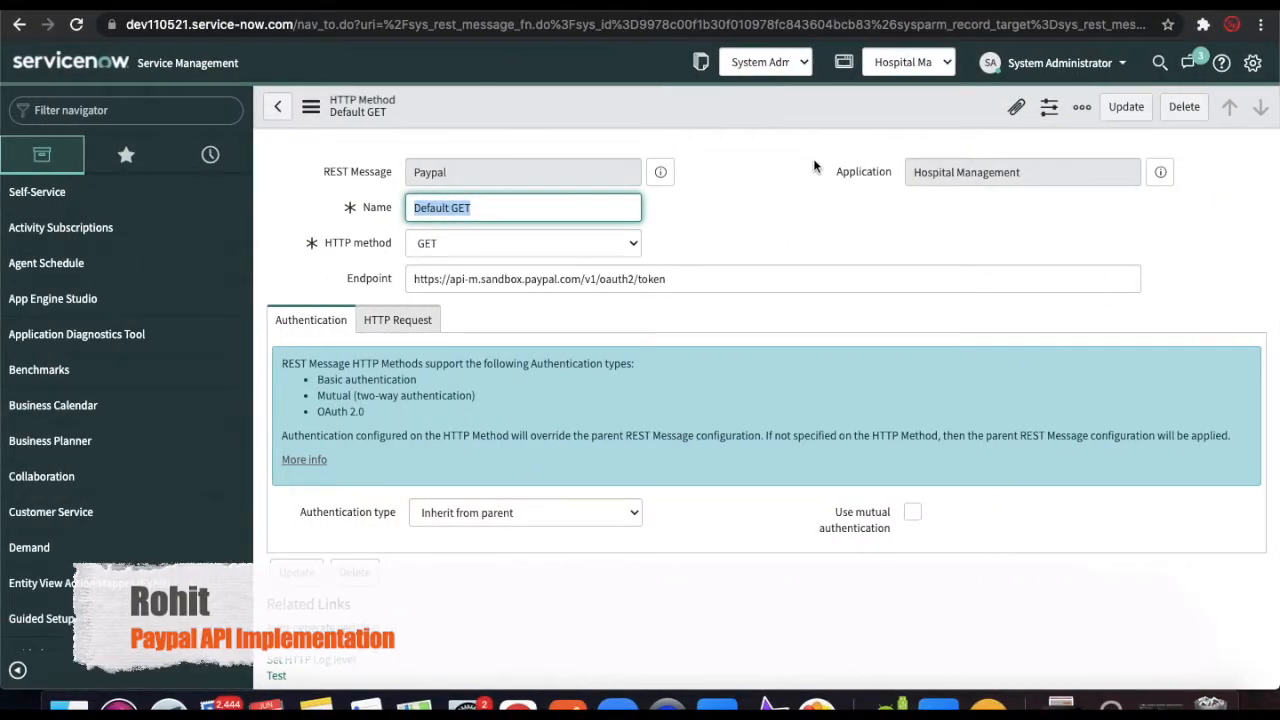
triple_click(966, 172)
key(Tab)
key(super+v)
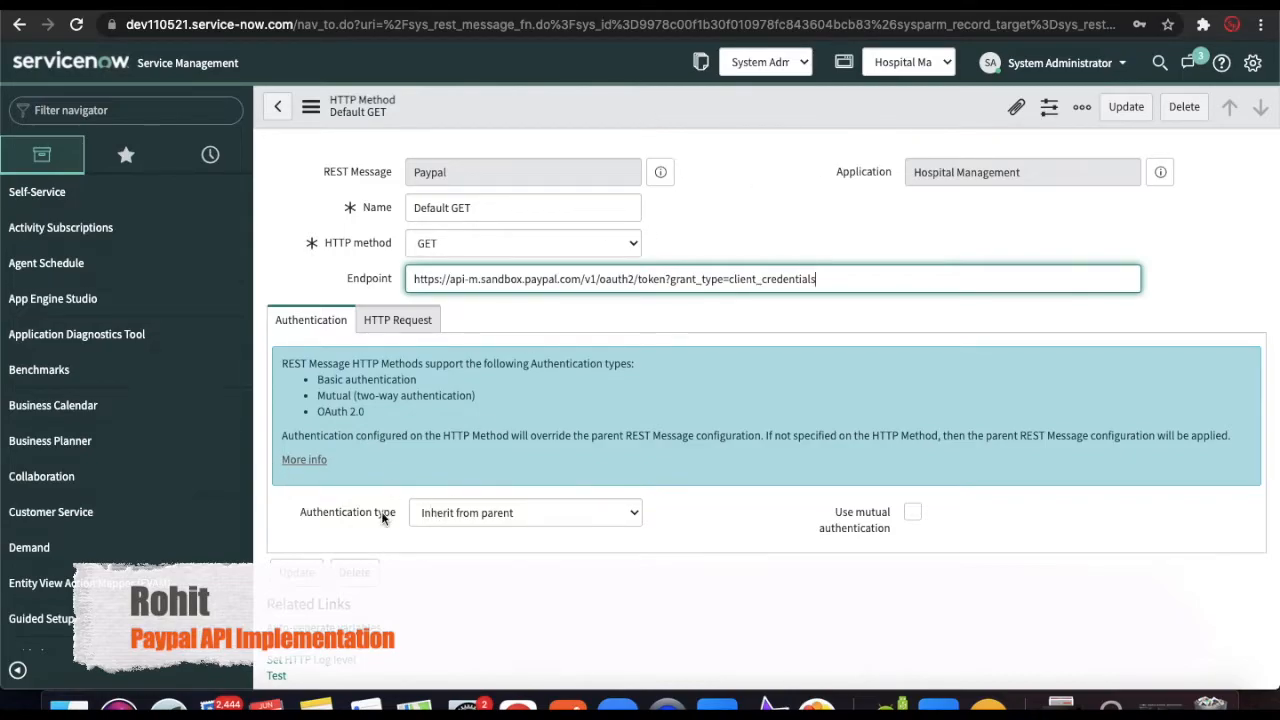
Set the authentication type to Basic and bring up the basic auth profile lookup.
click(428, 516)
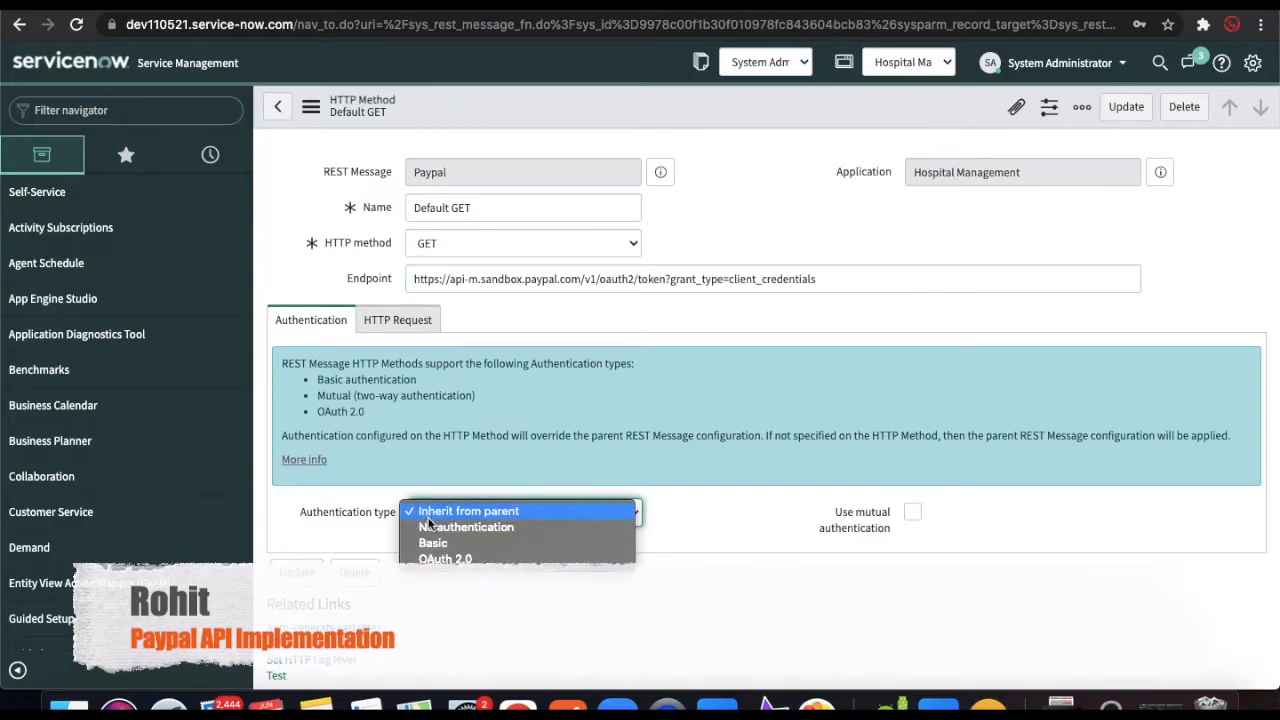
click(438, 543)
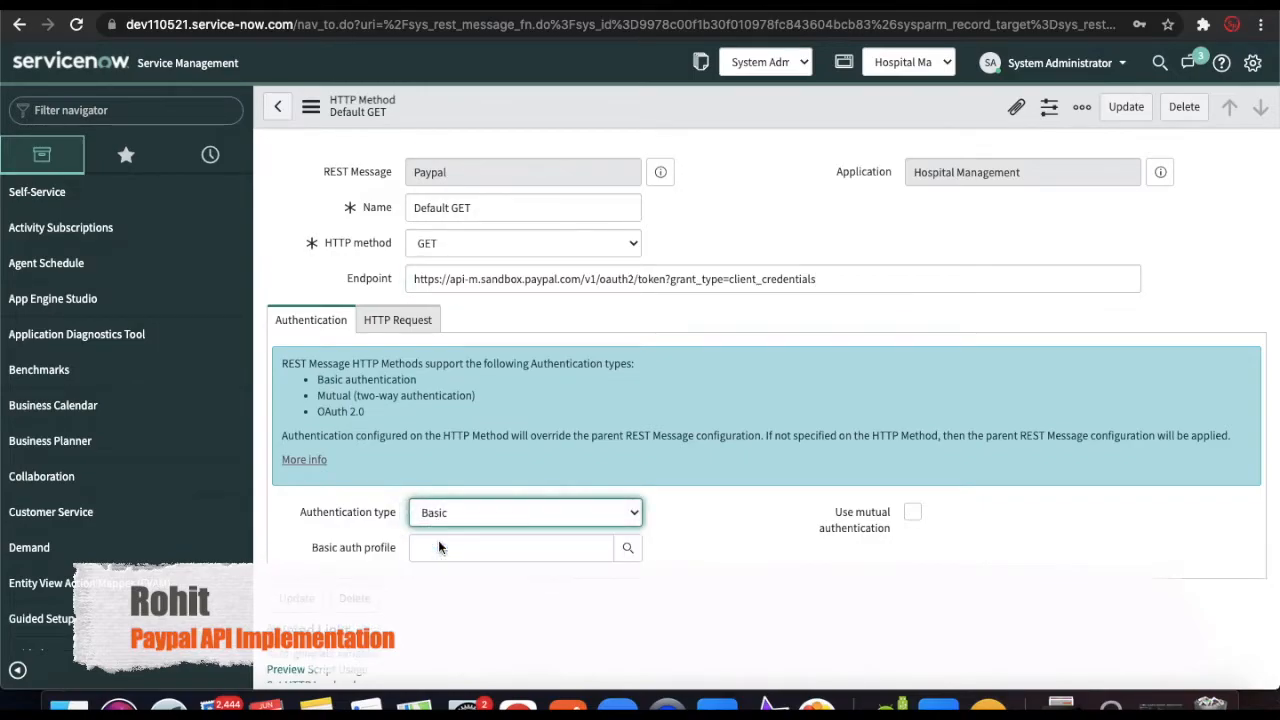
click(628, 547)
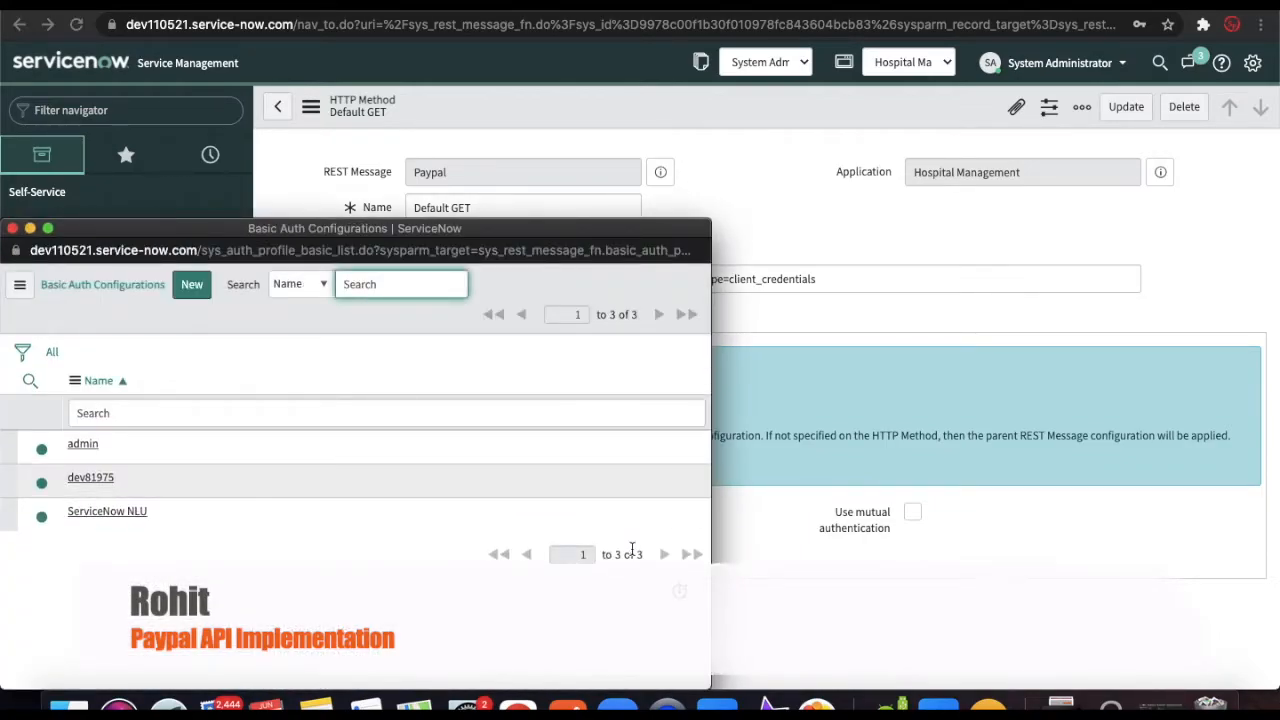
Create a Paypal basic auth profile using Postman's client id and client secret.
click(192, 290)
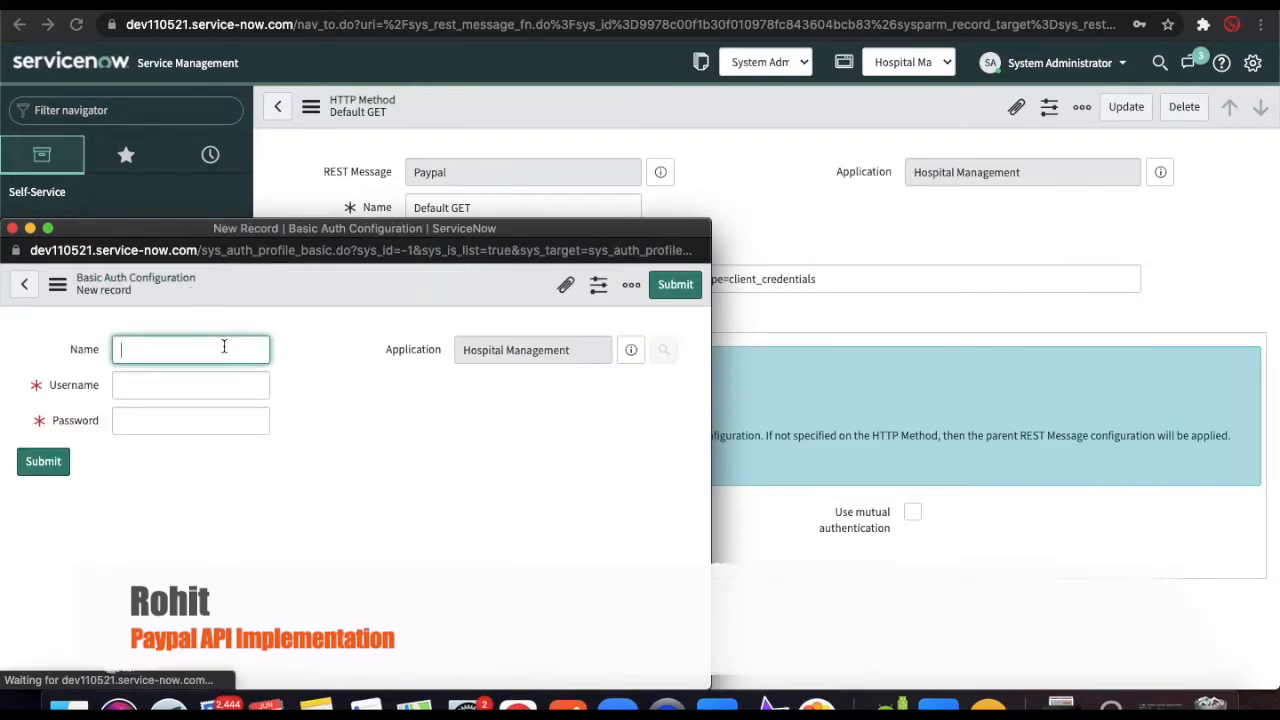
text(Paypal)
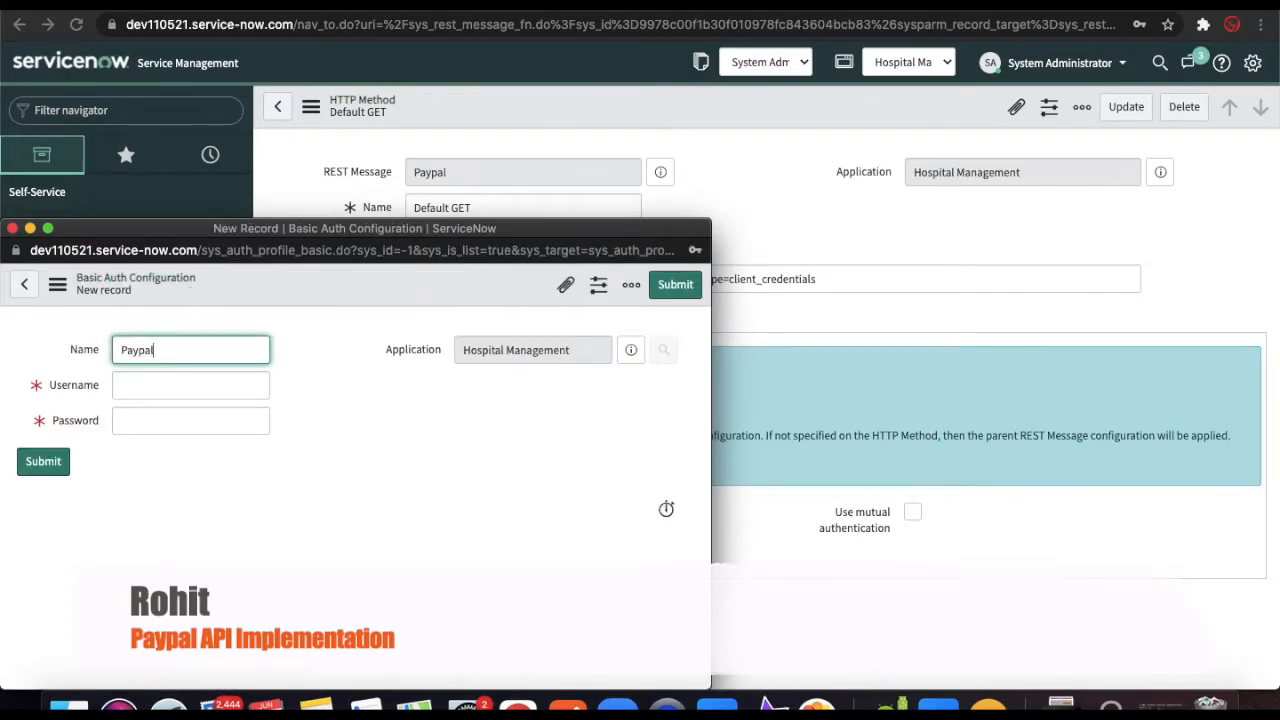
key(Tab)
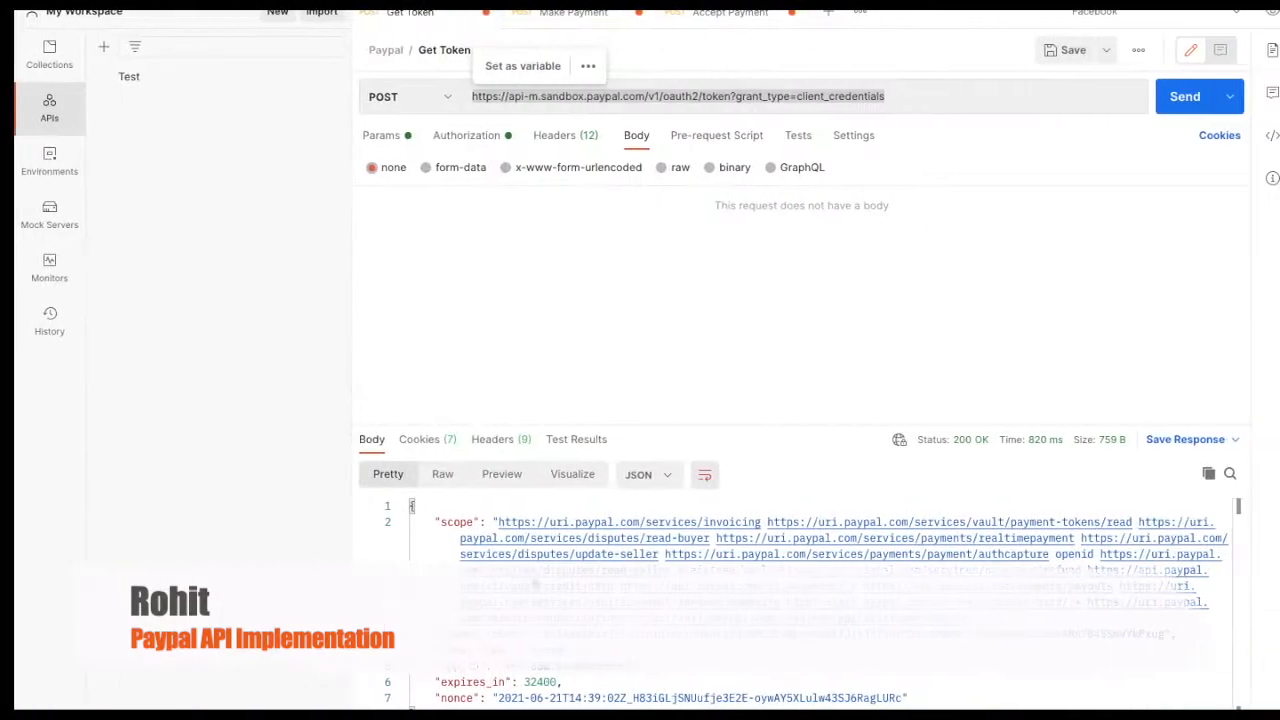
click(469, 145)
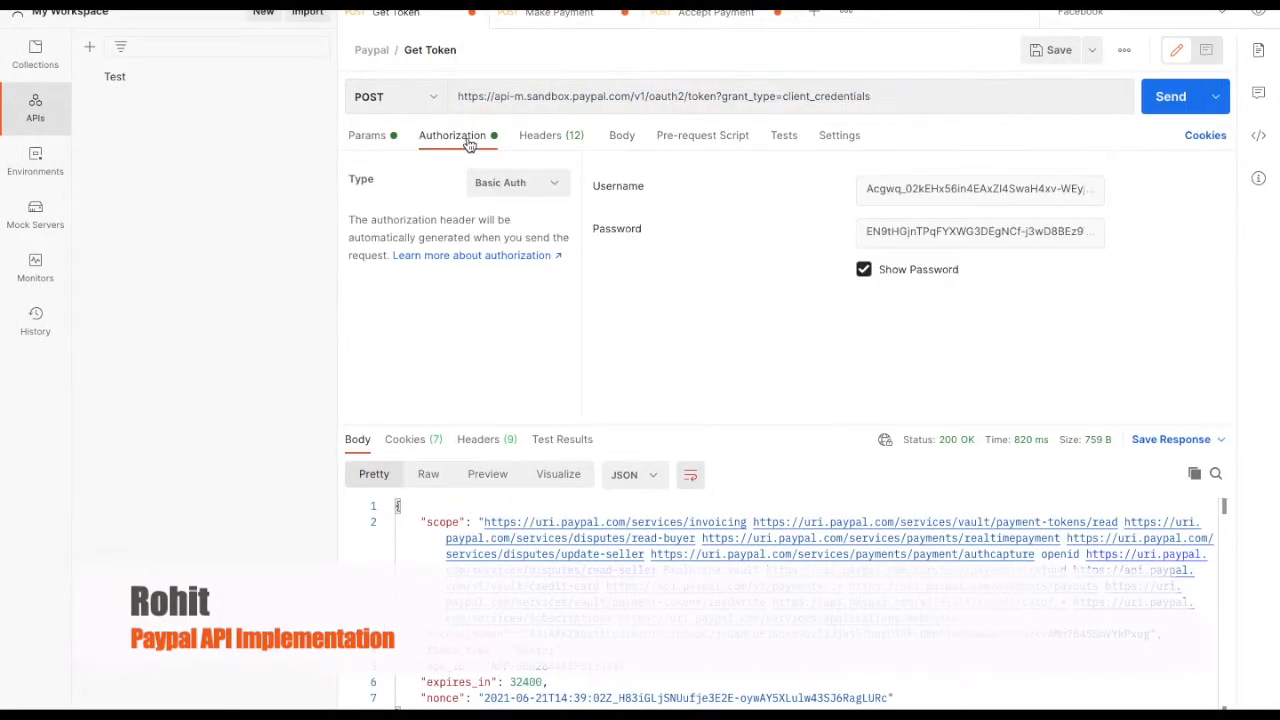
triple_click(935, 190)
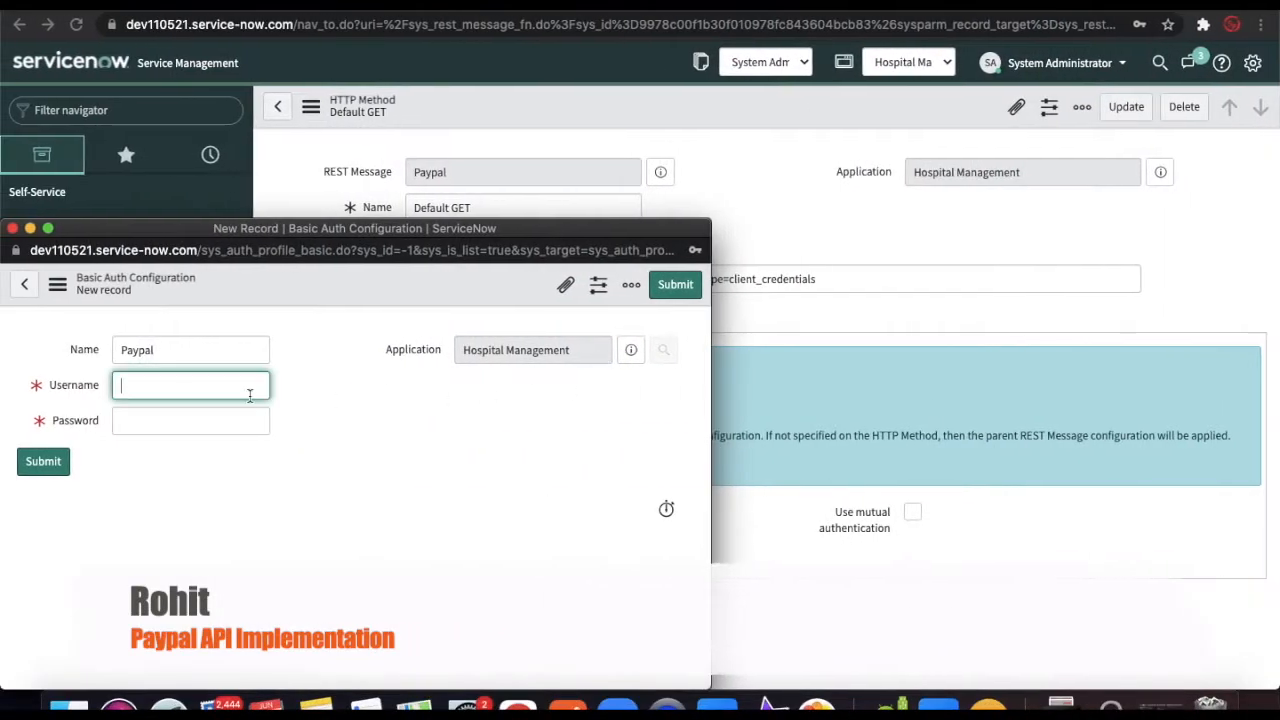
key(super+v)
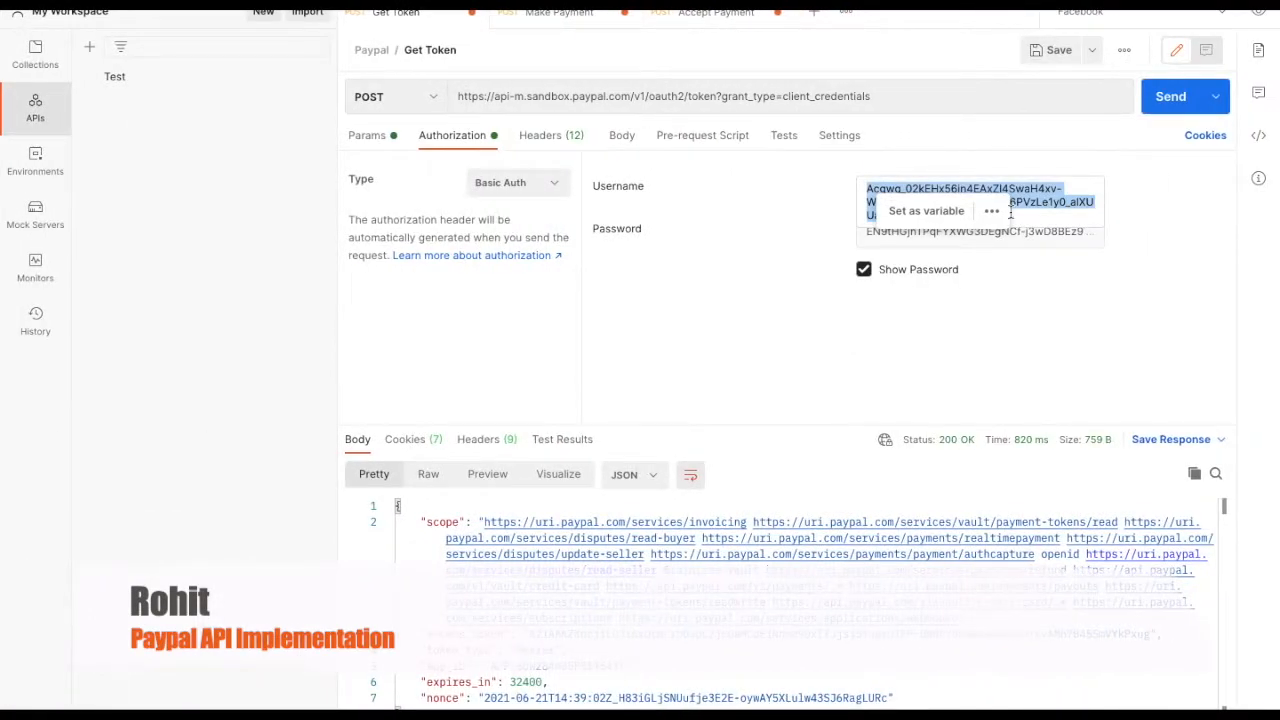
triple_click(1016, 231)
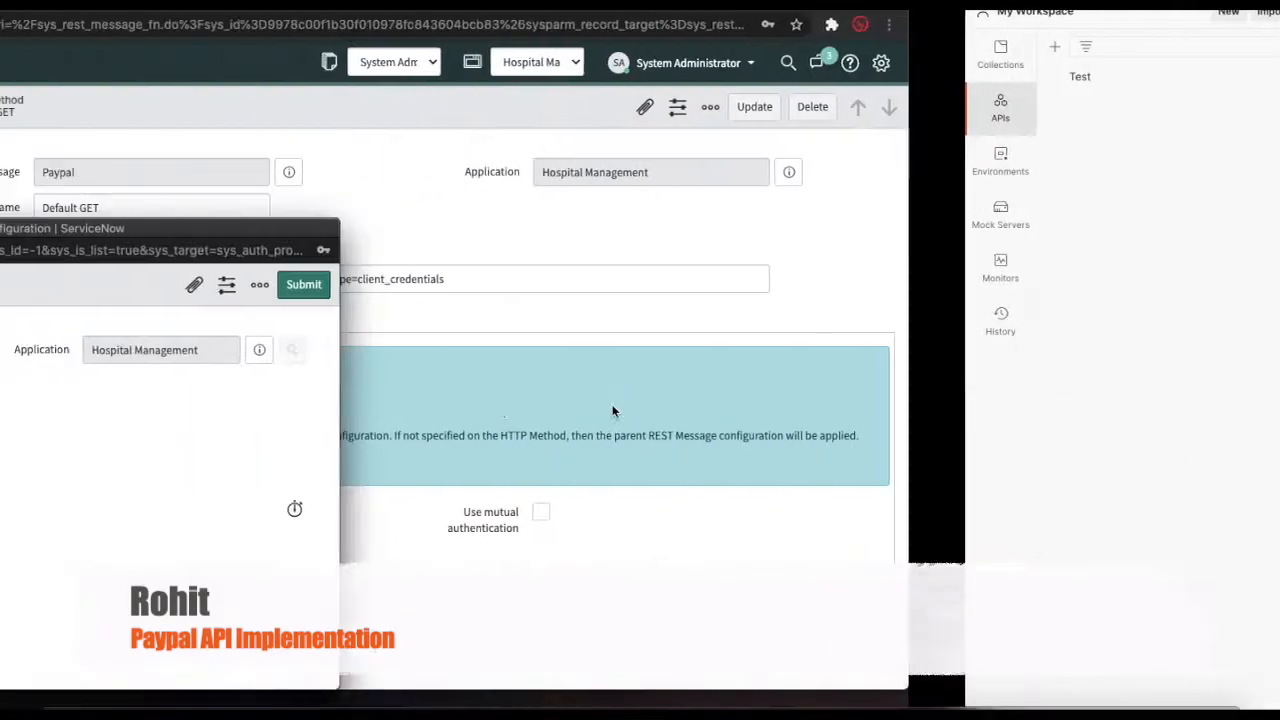
click(190, 421)
key(super+v)
click(42, 462)
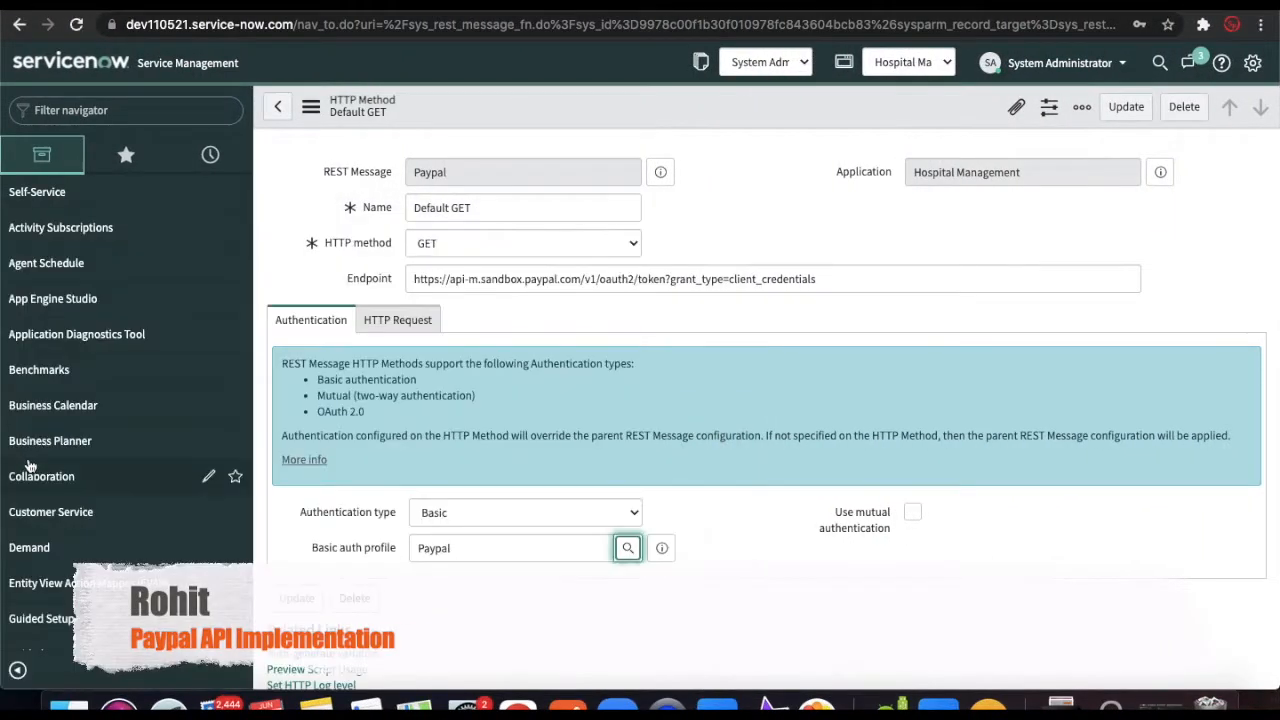
Save Default GET with the Paypal profile and test it, getting HTTP 401.
right_click(664, 103)
click(690, 117)
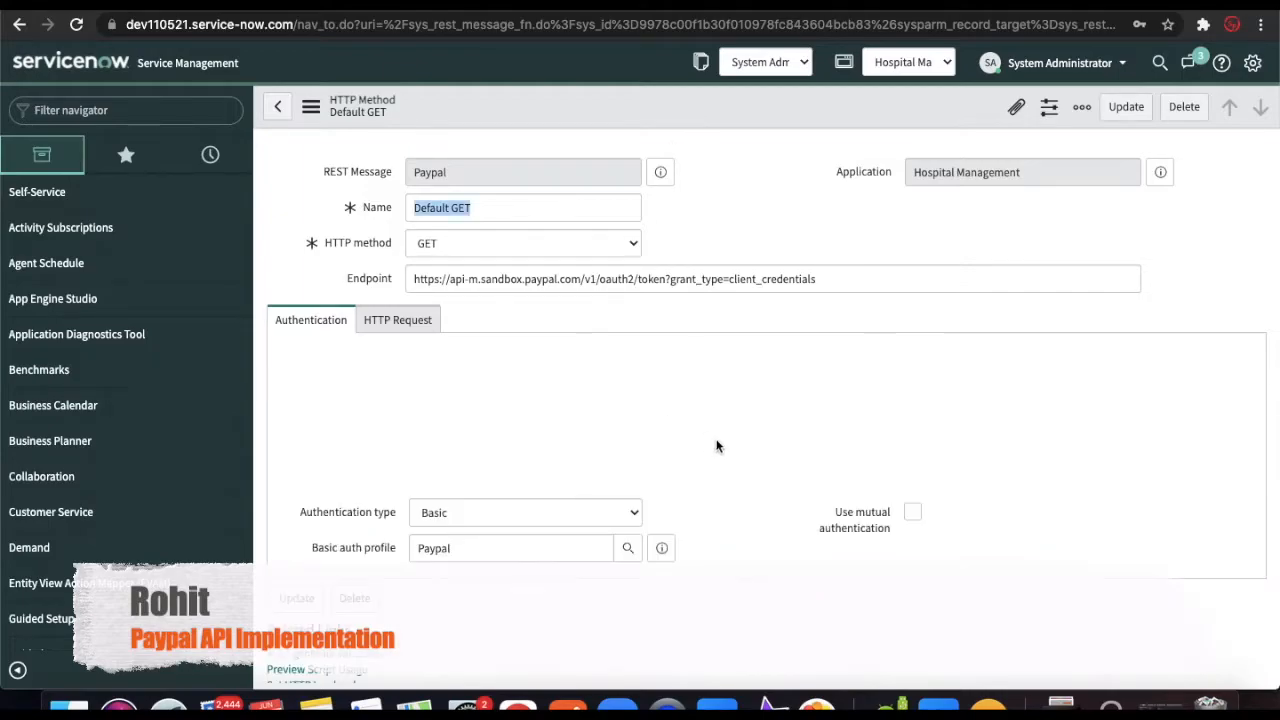
scroll(727, 446, down, 3)
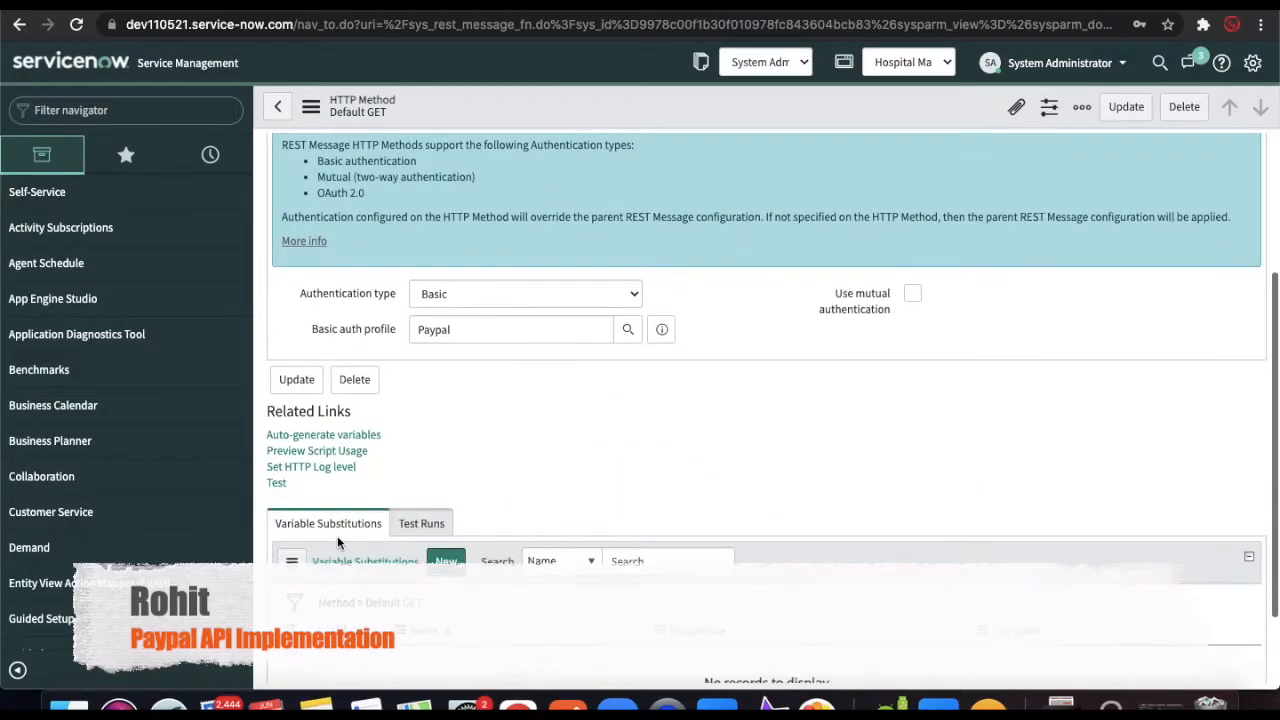
click(282, 485)
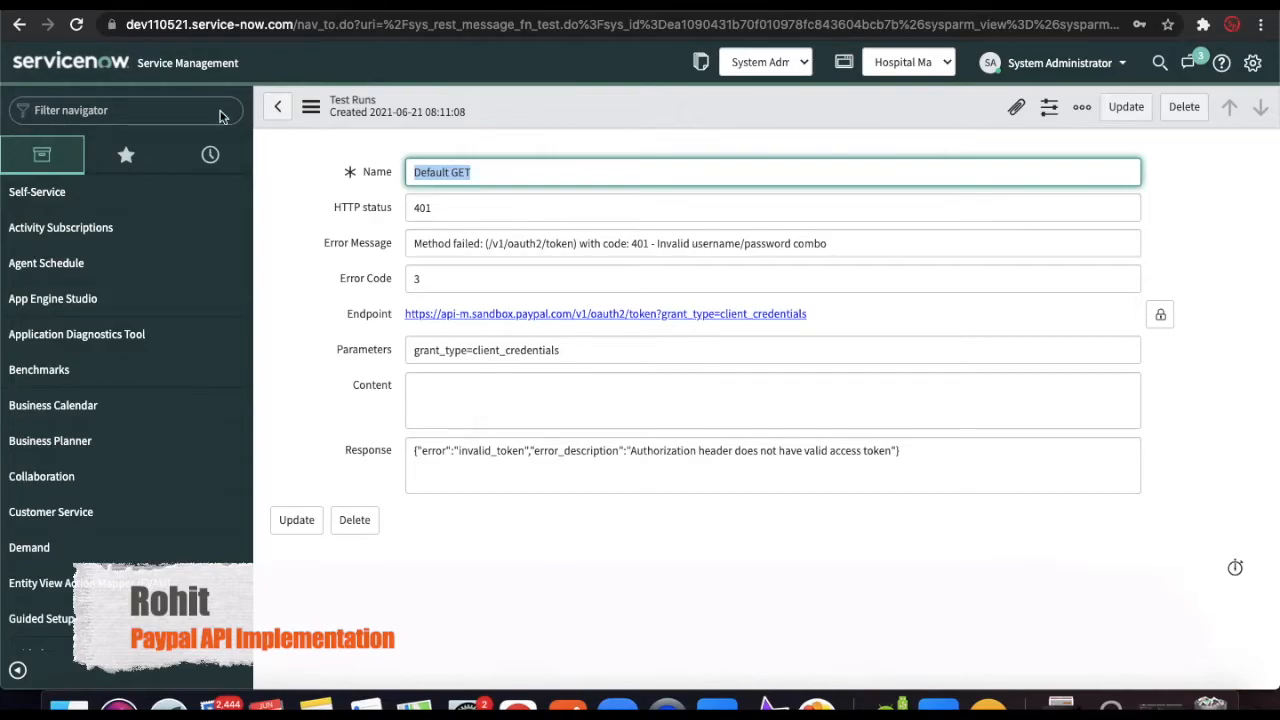
Rename the HTTP method to GetToken, switch its verb to POST, and save it.
click(22, 24)
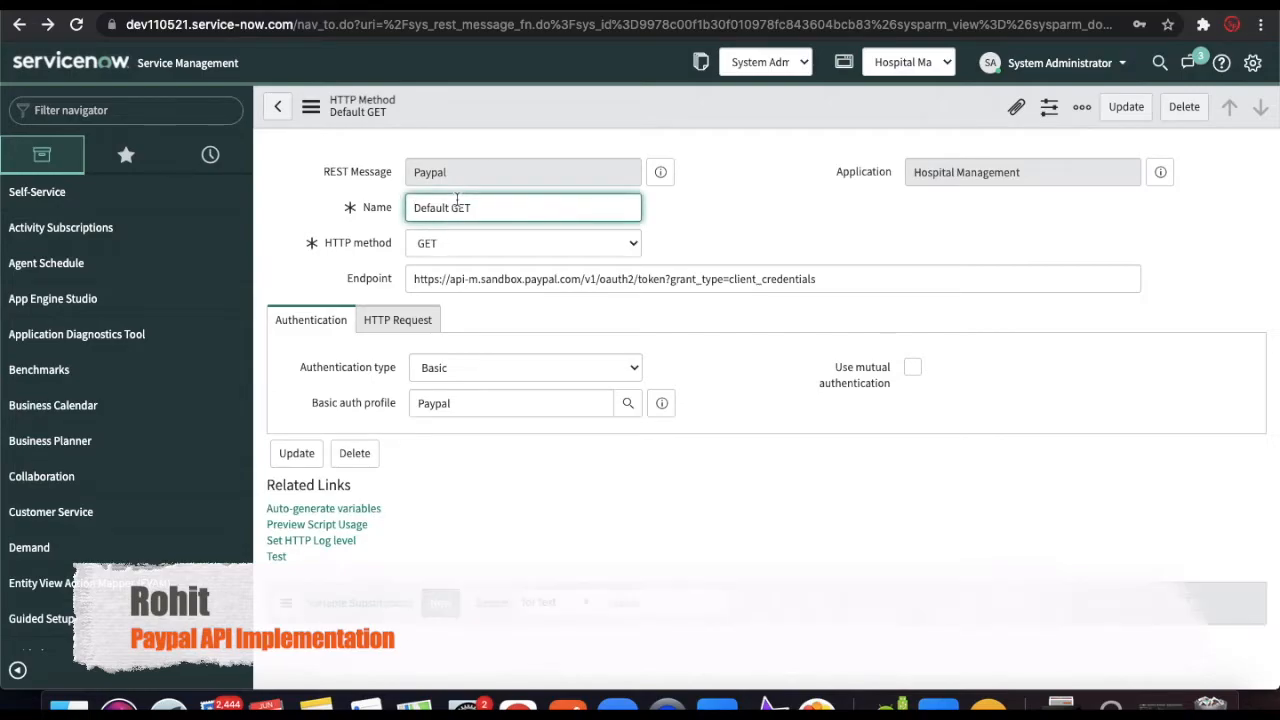
text(Get)
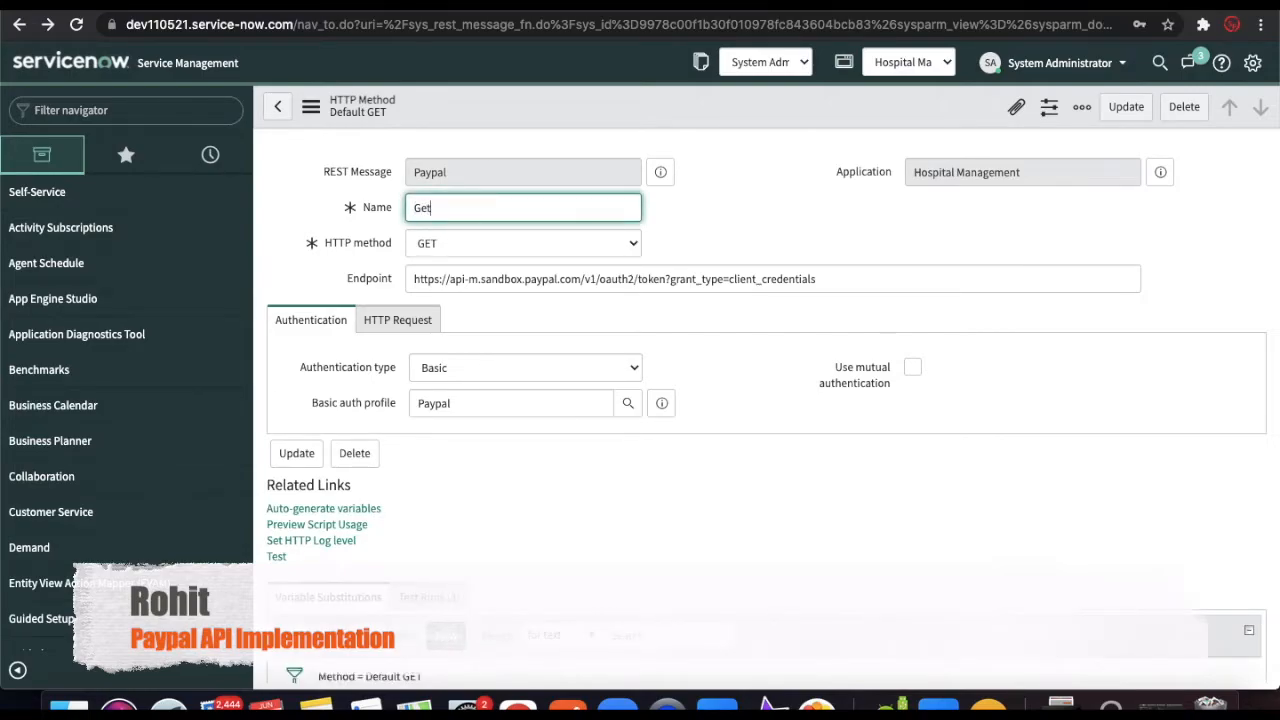
text(Token)
click(440, 243)
click(430, 257)
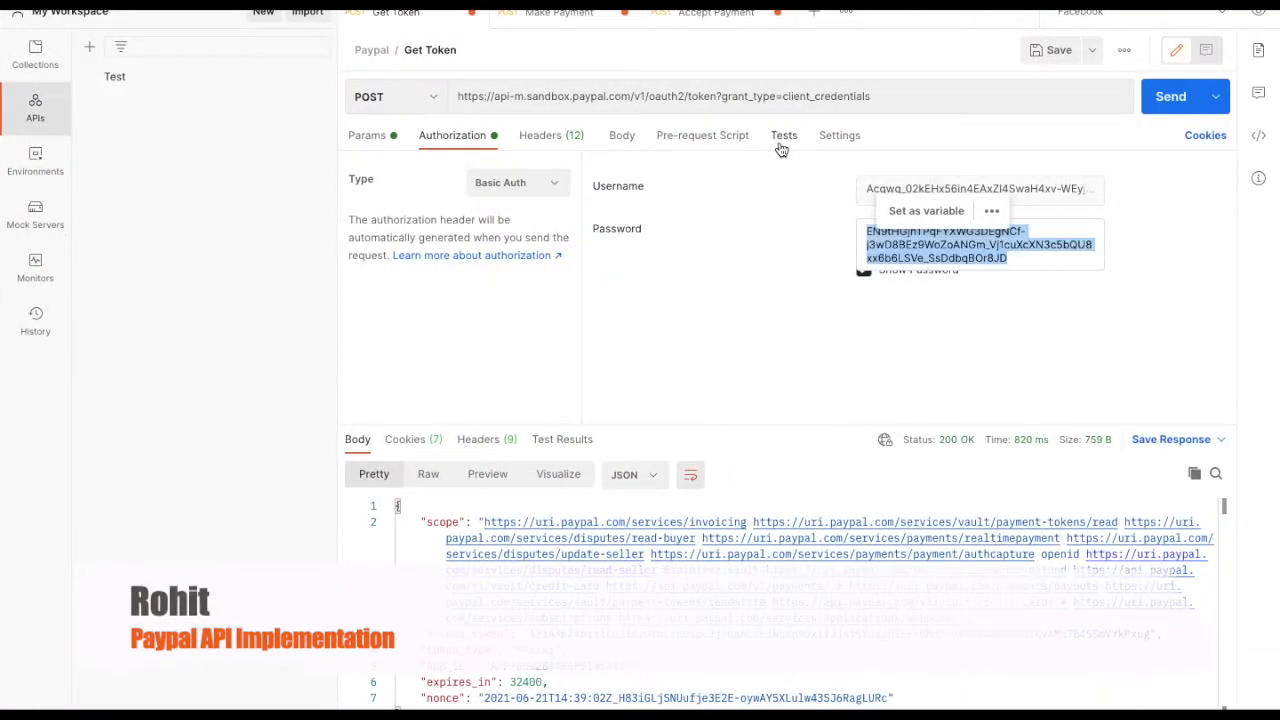
click(749, 267)
key(ctrl+Left)
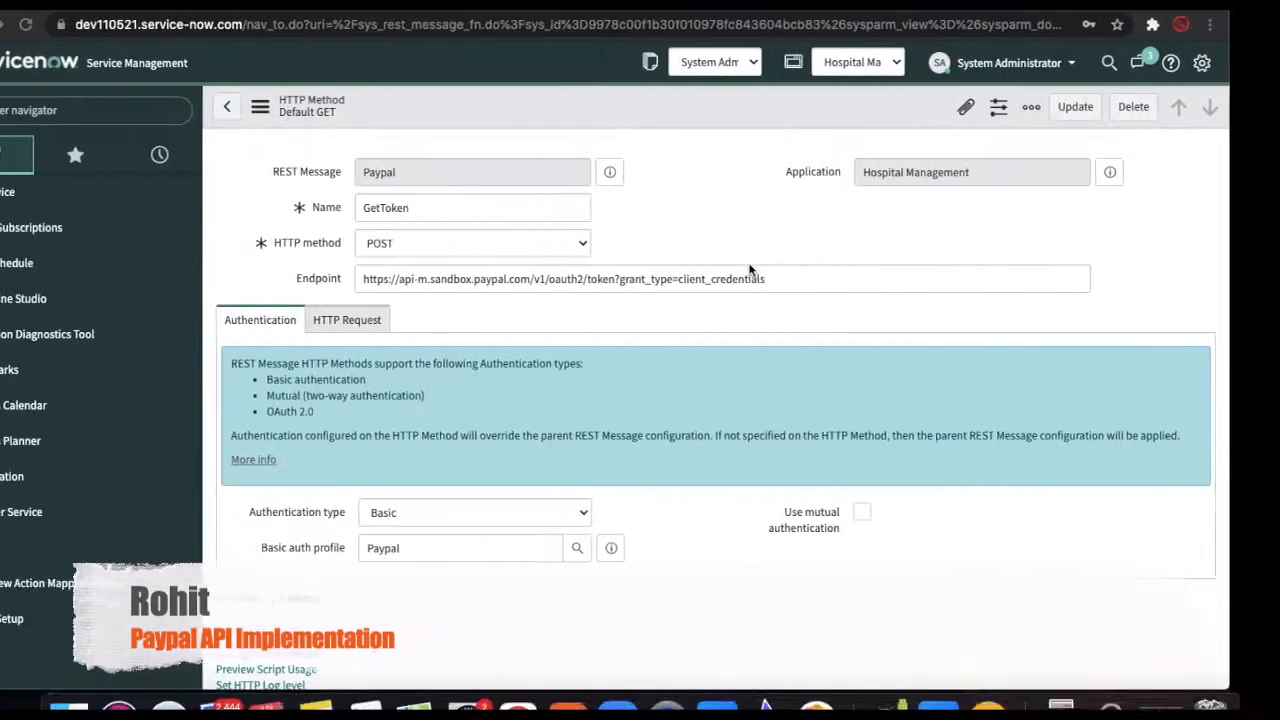
right_click(650, 102)
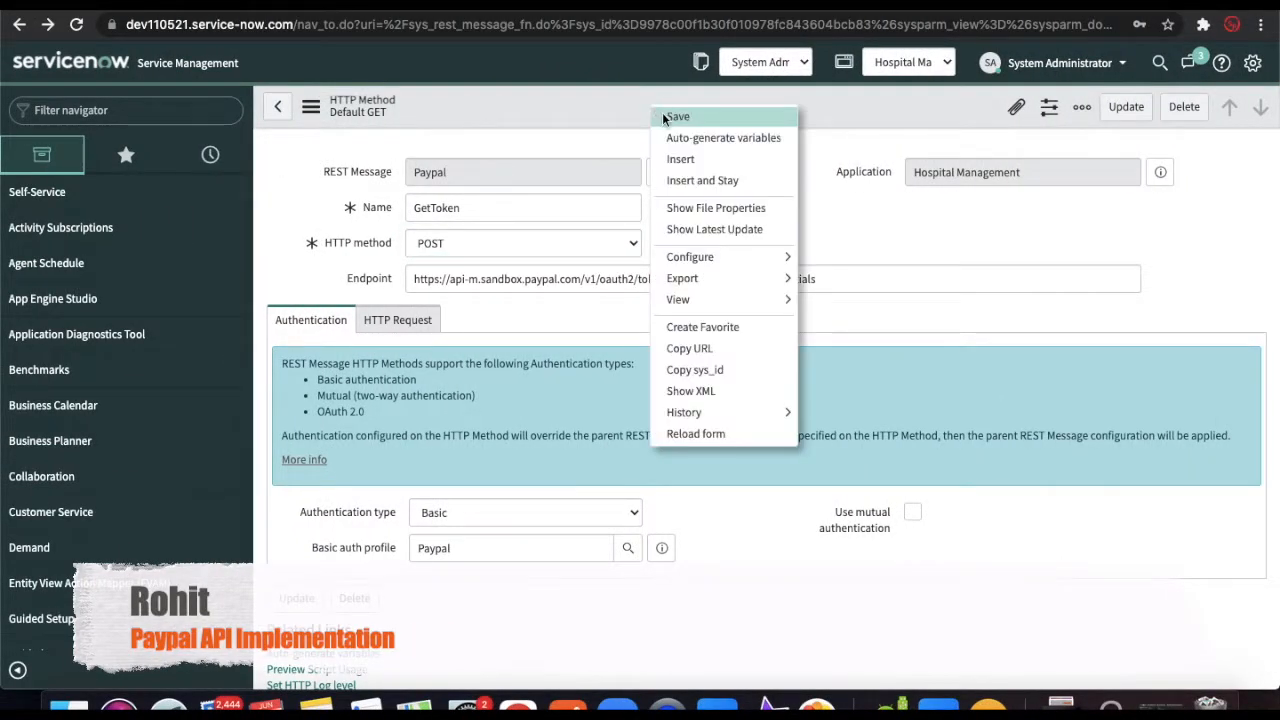
click(663, 117)
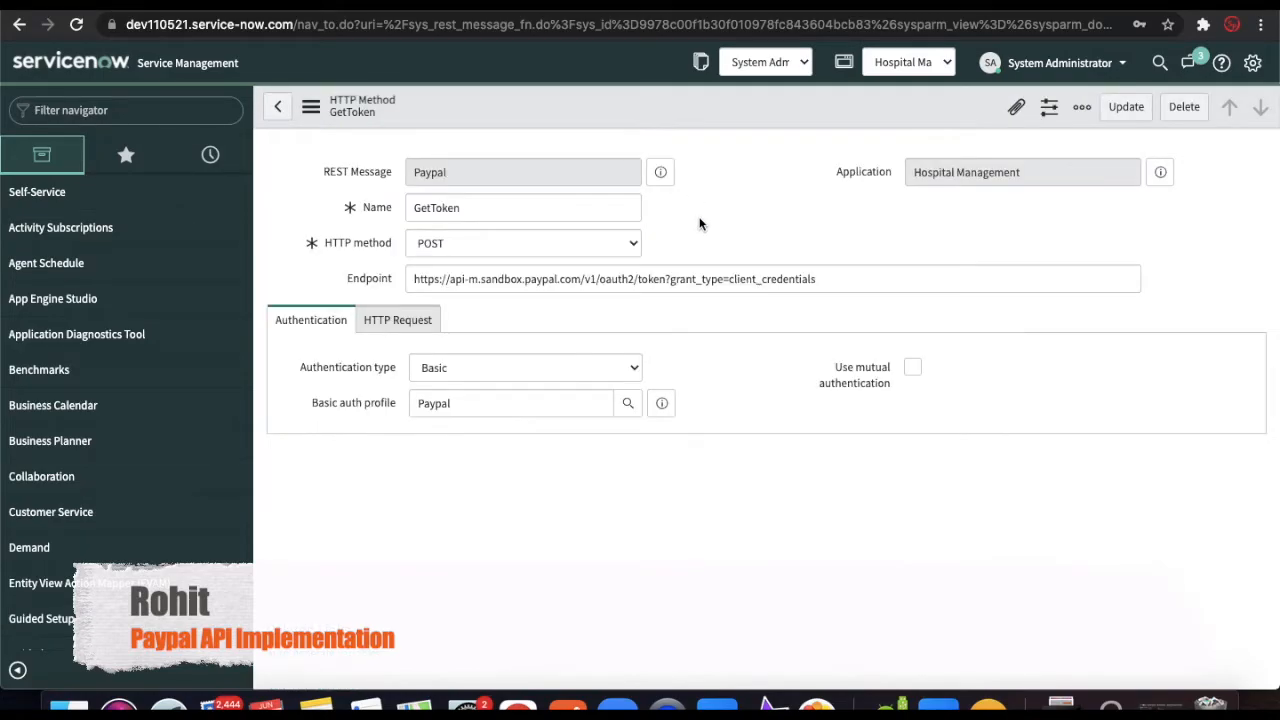
scroll(700, 224, down, 1)
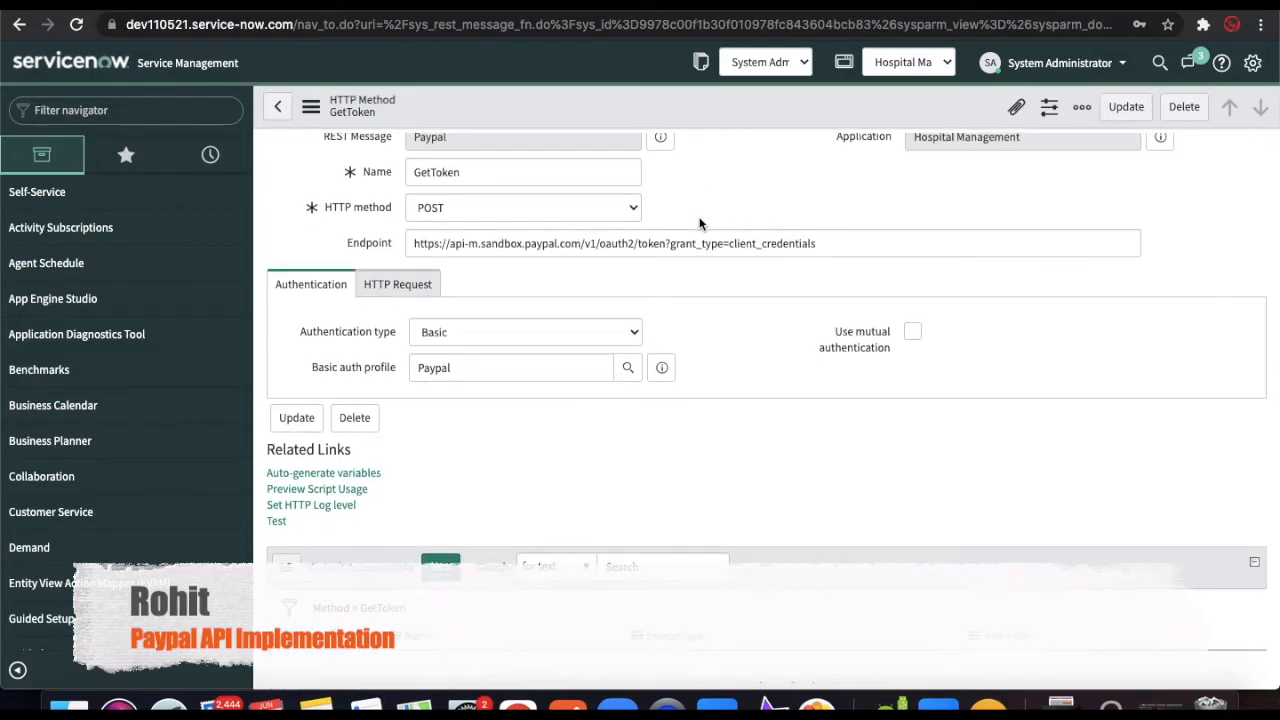
Test GetToken for an HTTP 200 access token, then open the parent Paypal REST Message record.
click(280, 523)
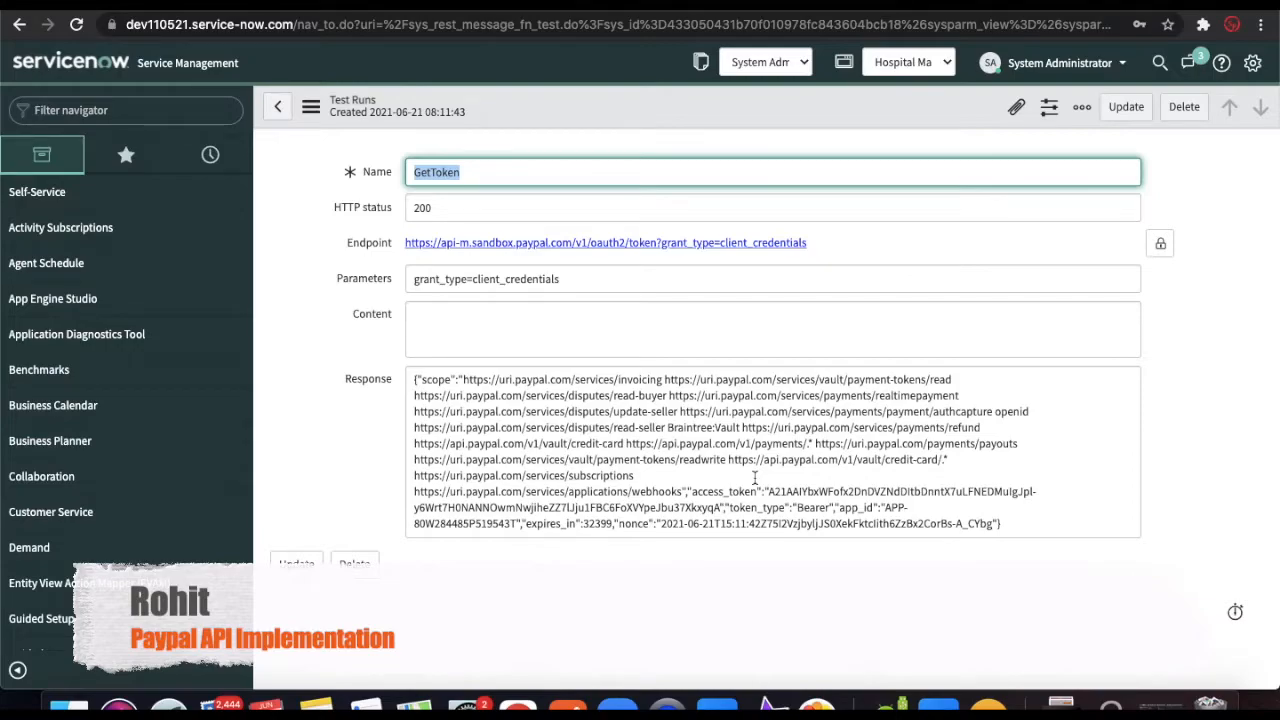
click(26, 26)
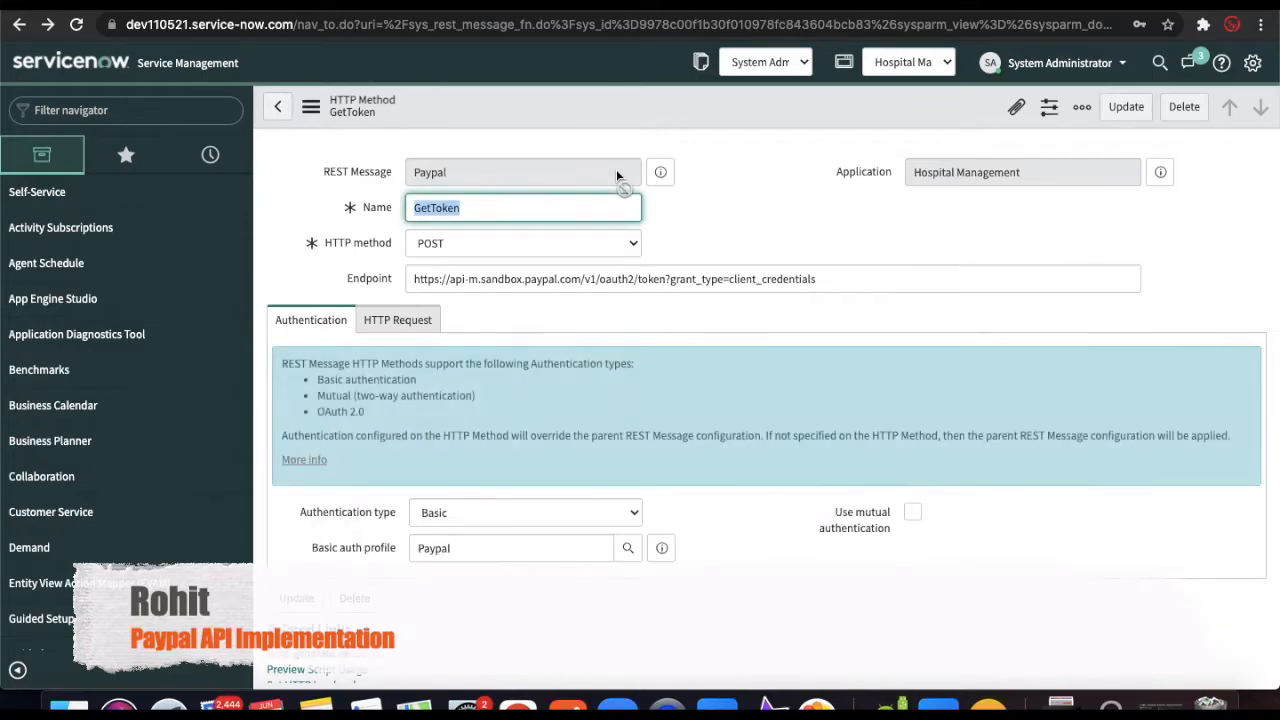
click(660, 173)
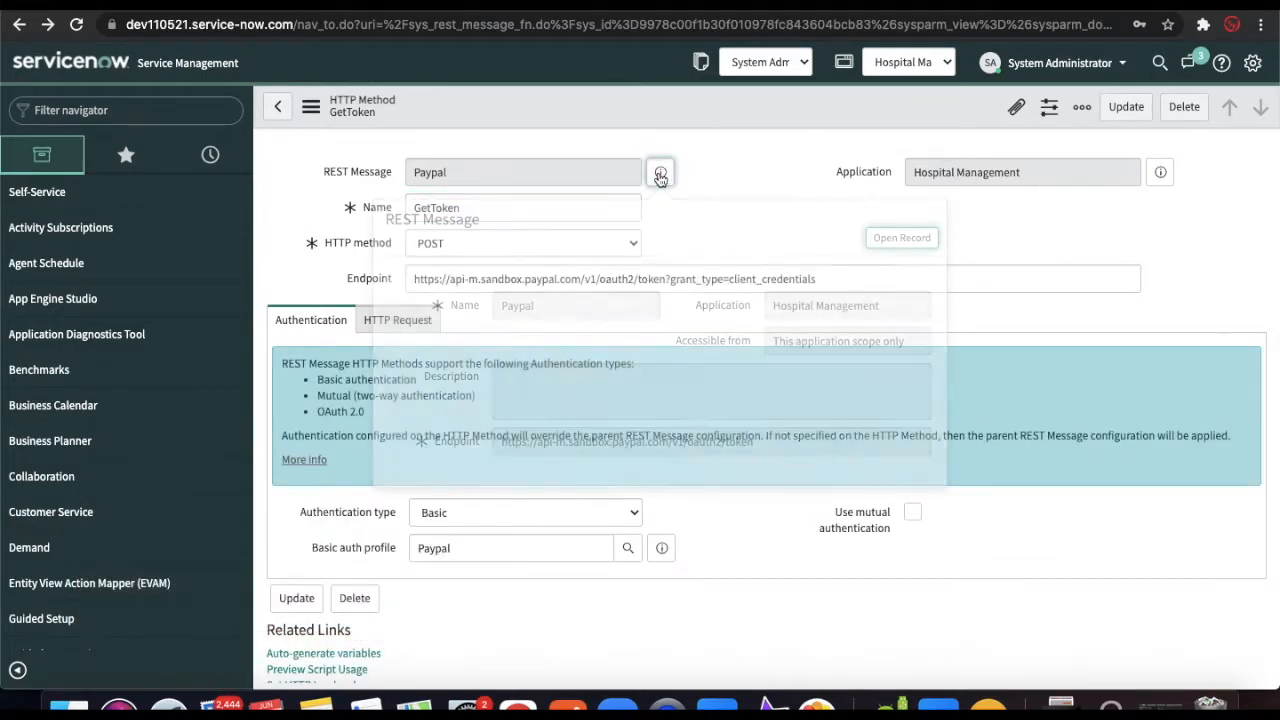
click(896, 241)
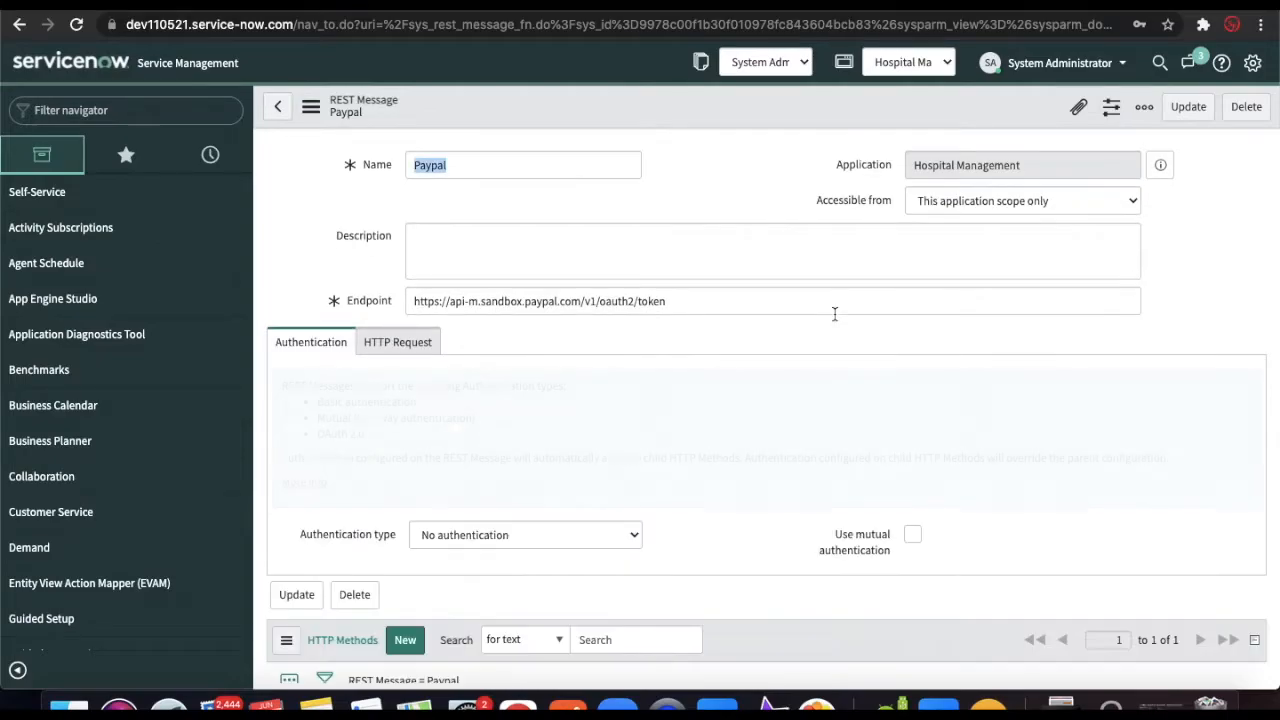
scroll(834, 313, down, 2)
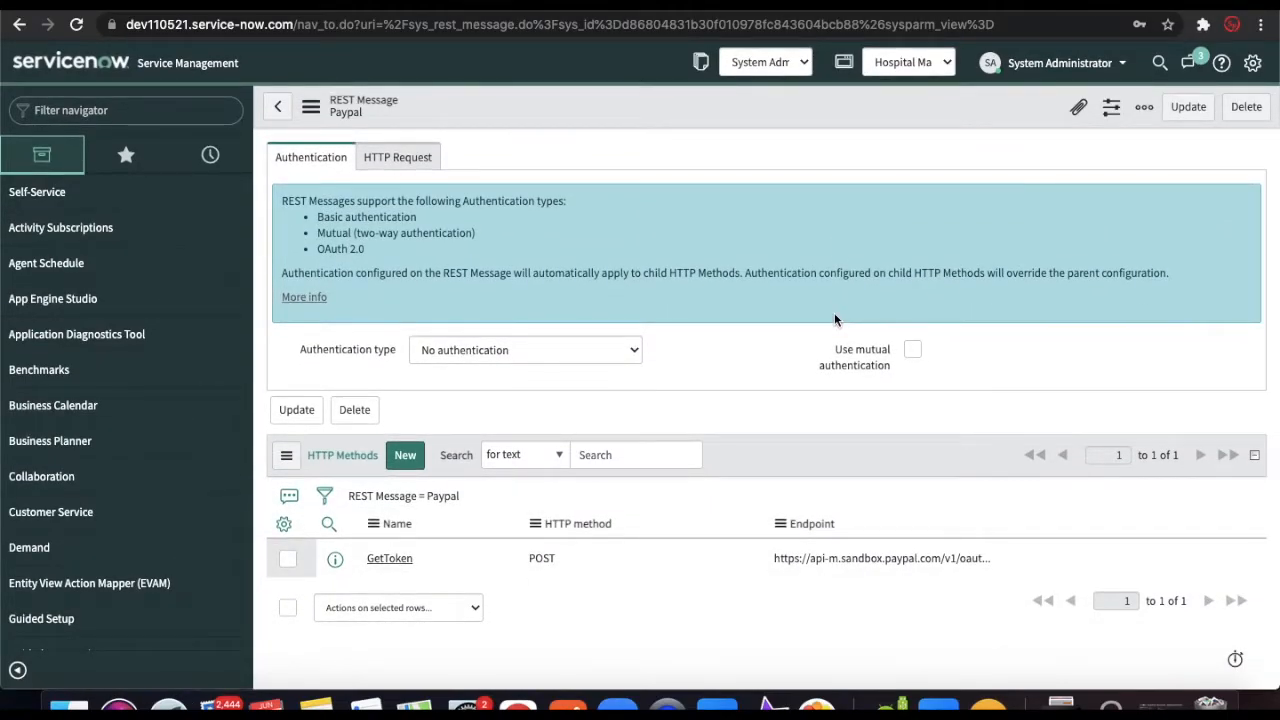
Start a new Paypal HTTP method named MakePayment using the POST verb.
click(421, 458)
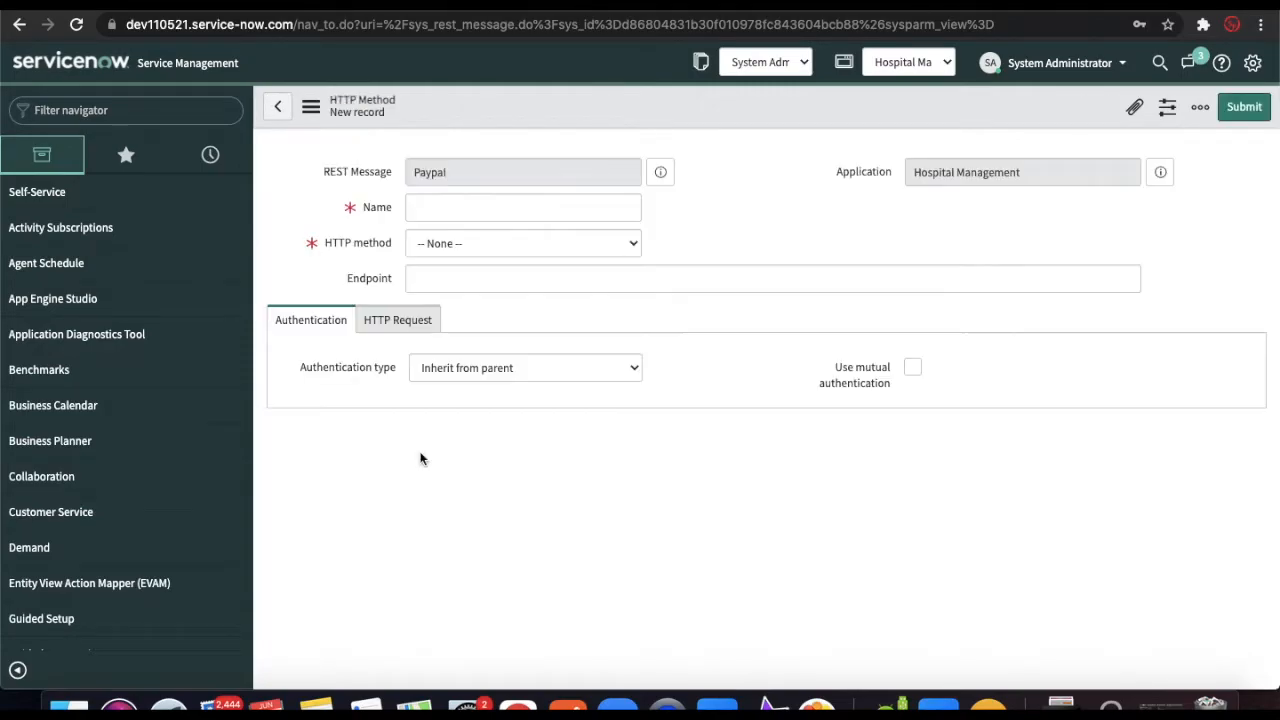
key(ctrl+Right)
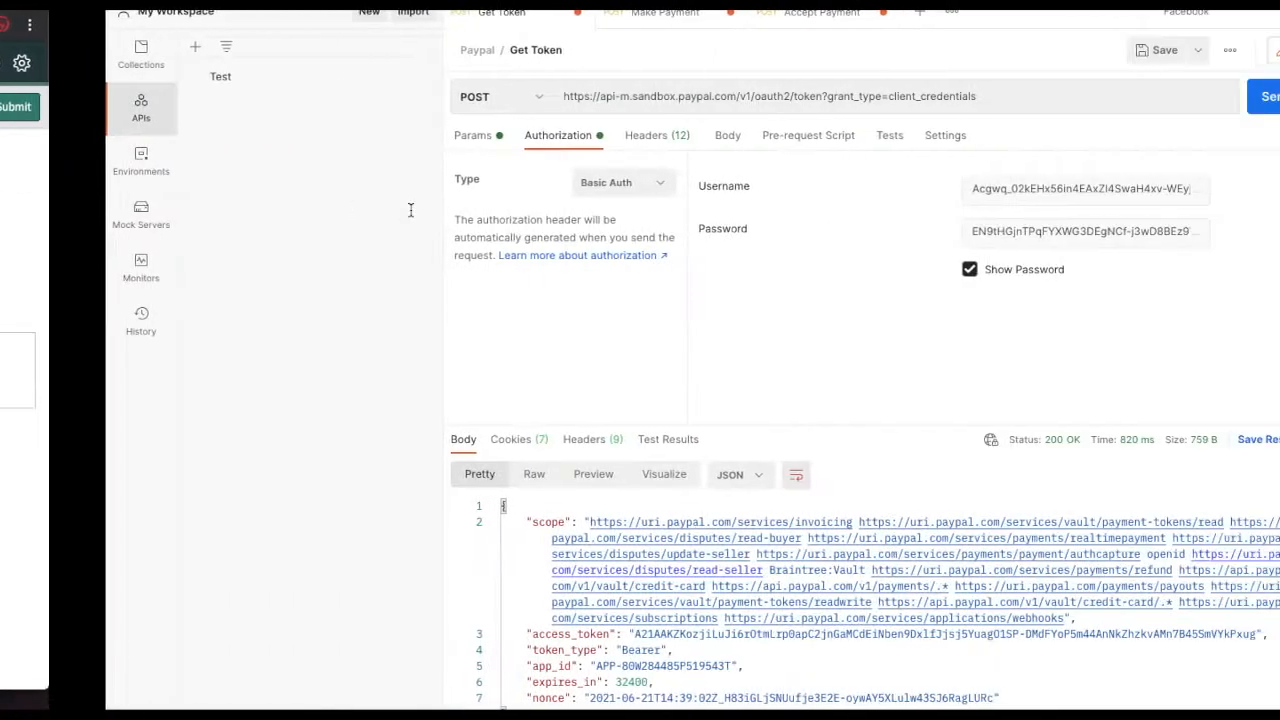
click(549, 23)
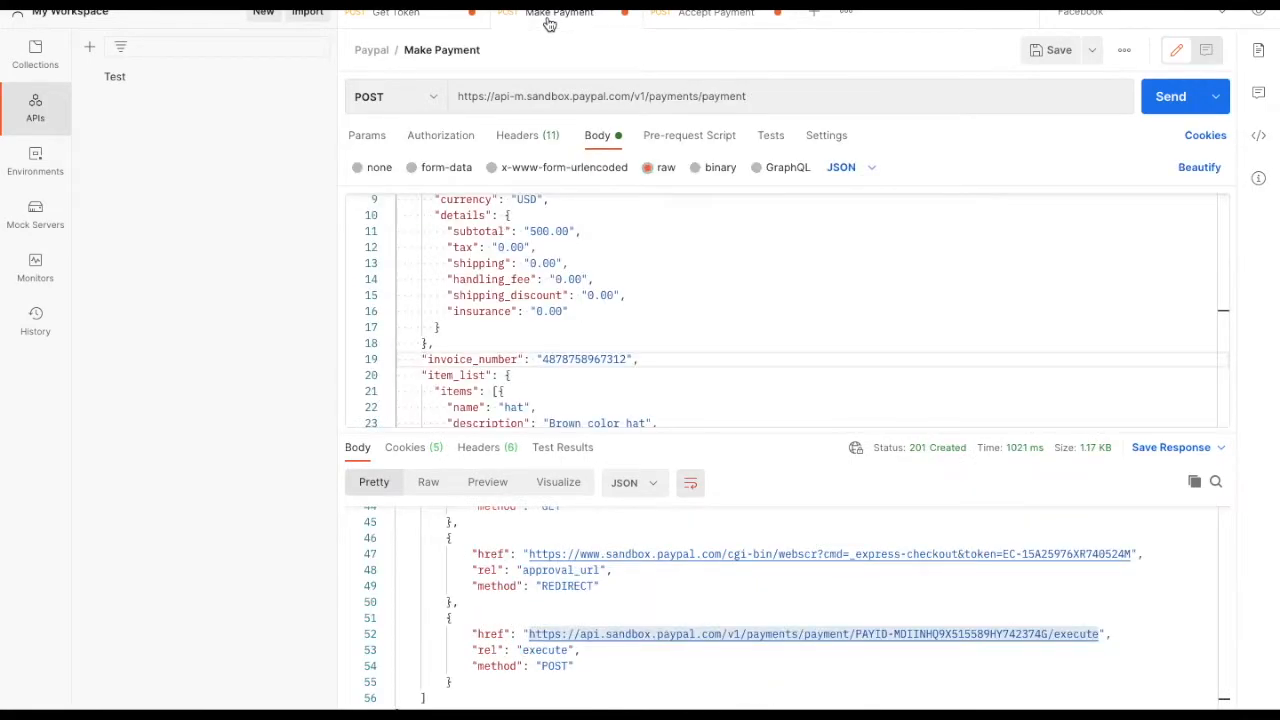
key(ctrl+Left)
text(MakePay)
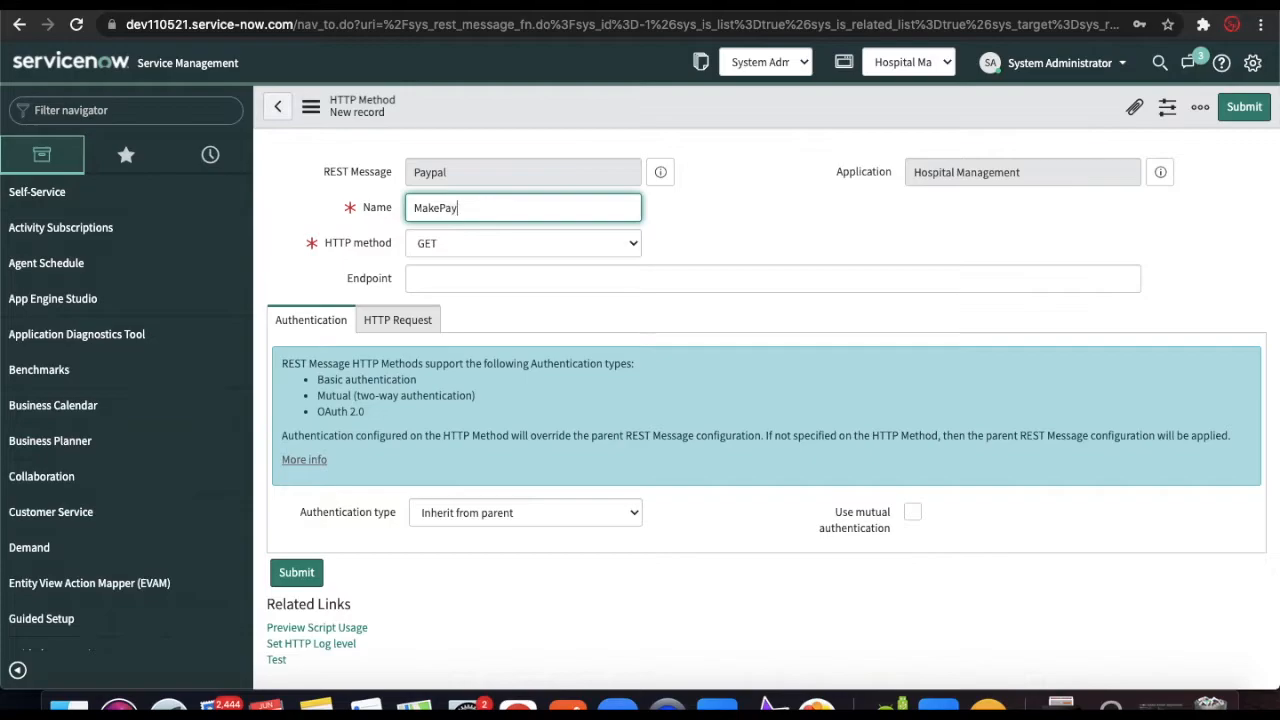
text(ment)
click(538, 244)
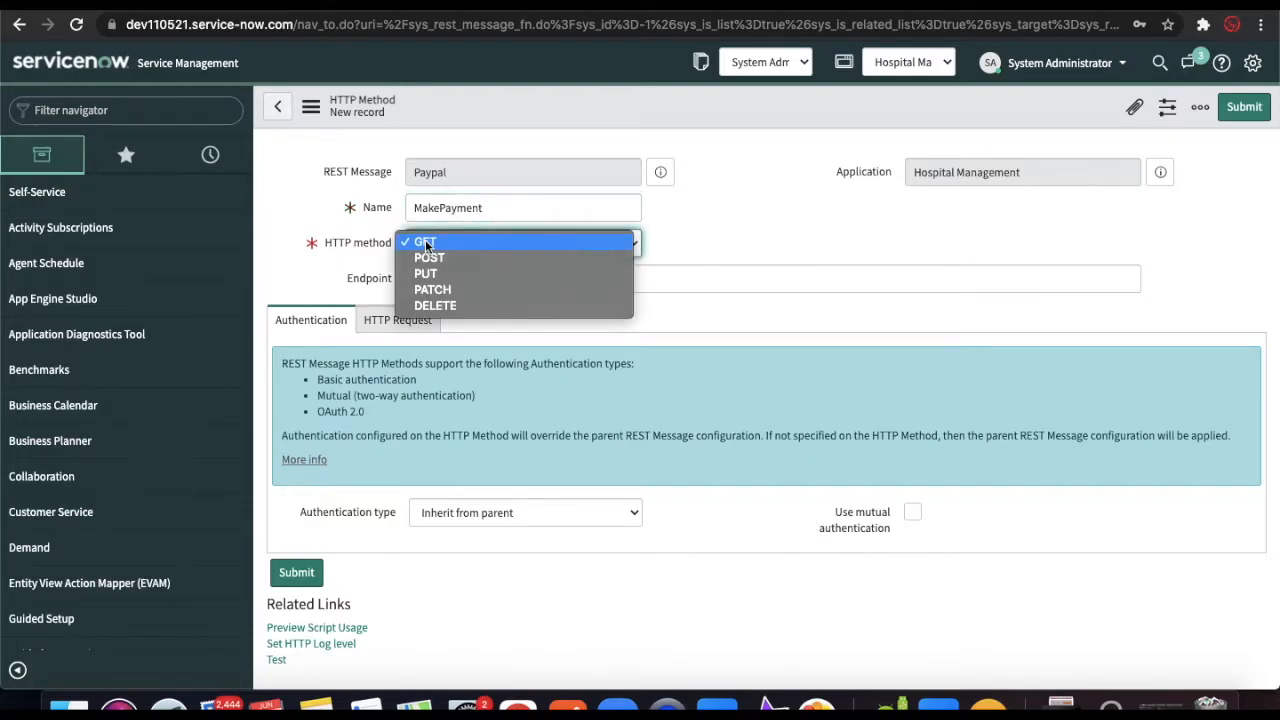
click(538, 259)
key(Tab)
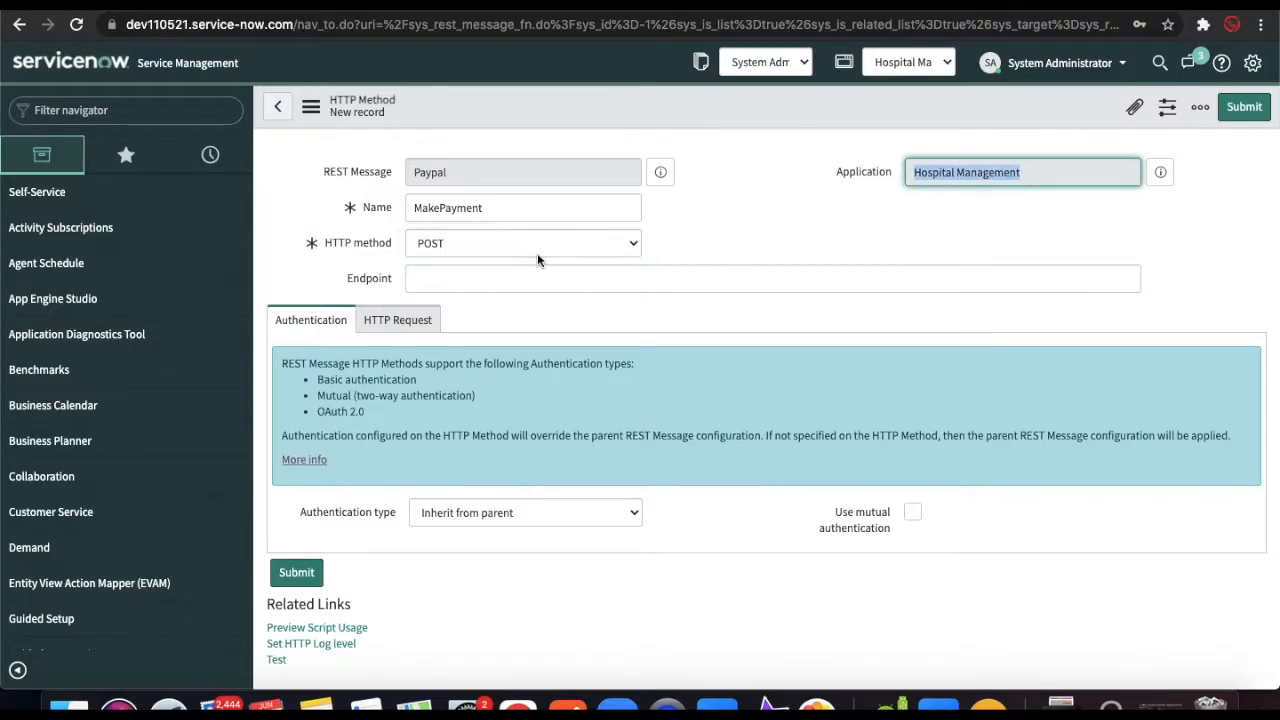
key(Tab)
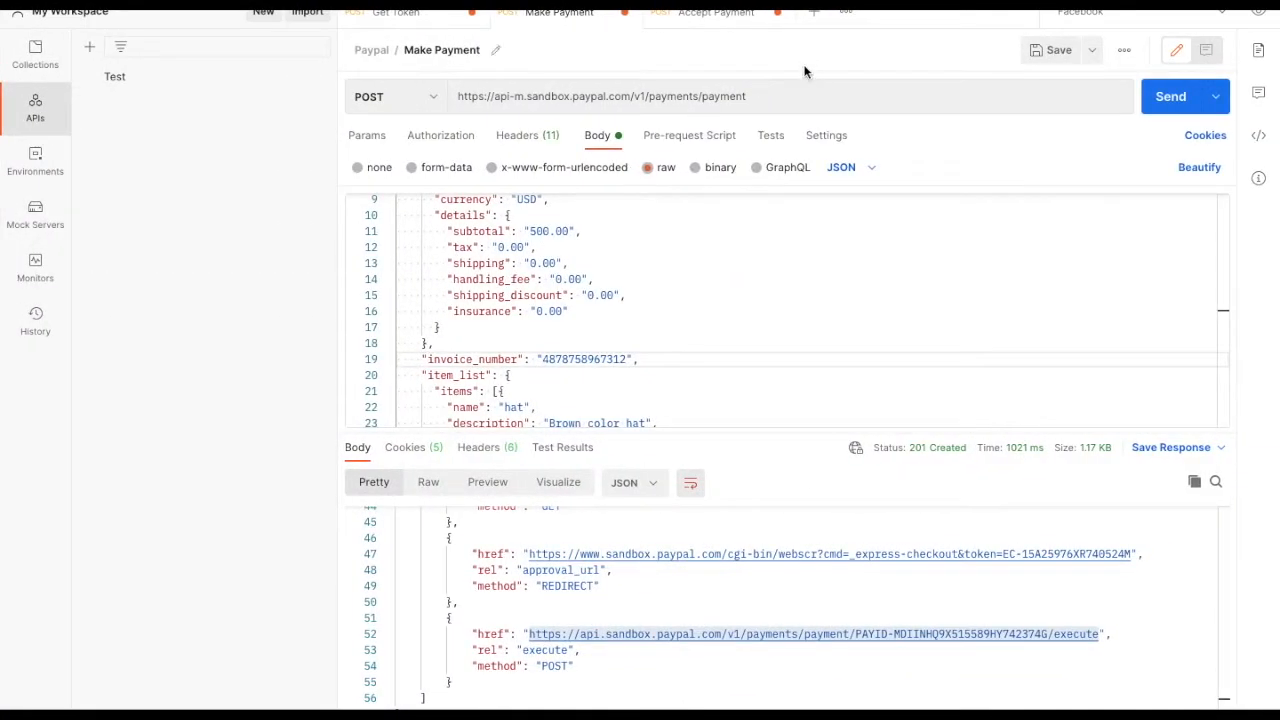
click(769, 97)
key(ctrl+a)
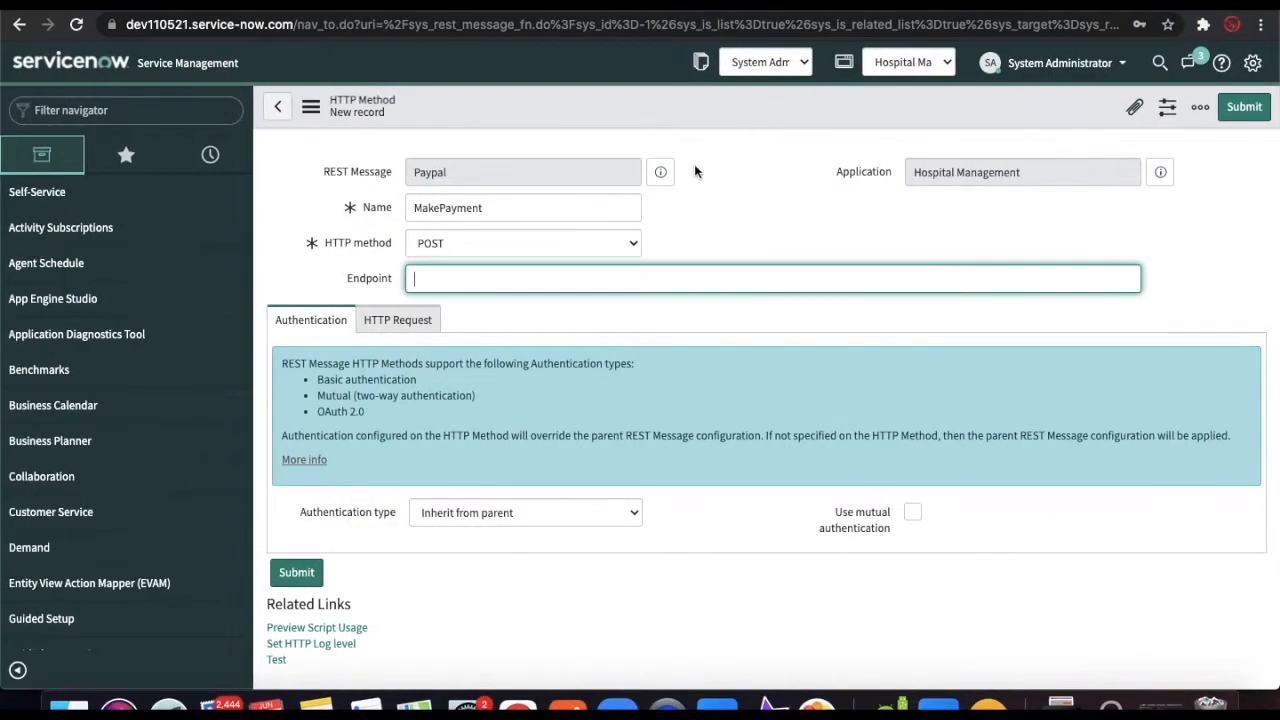
text(https://api-m.sandbox.paypal.com/v1/payments/payment)
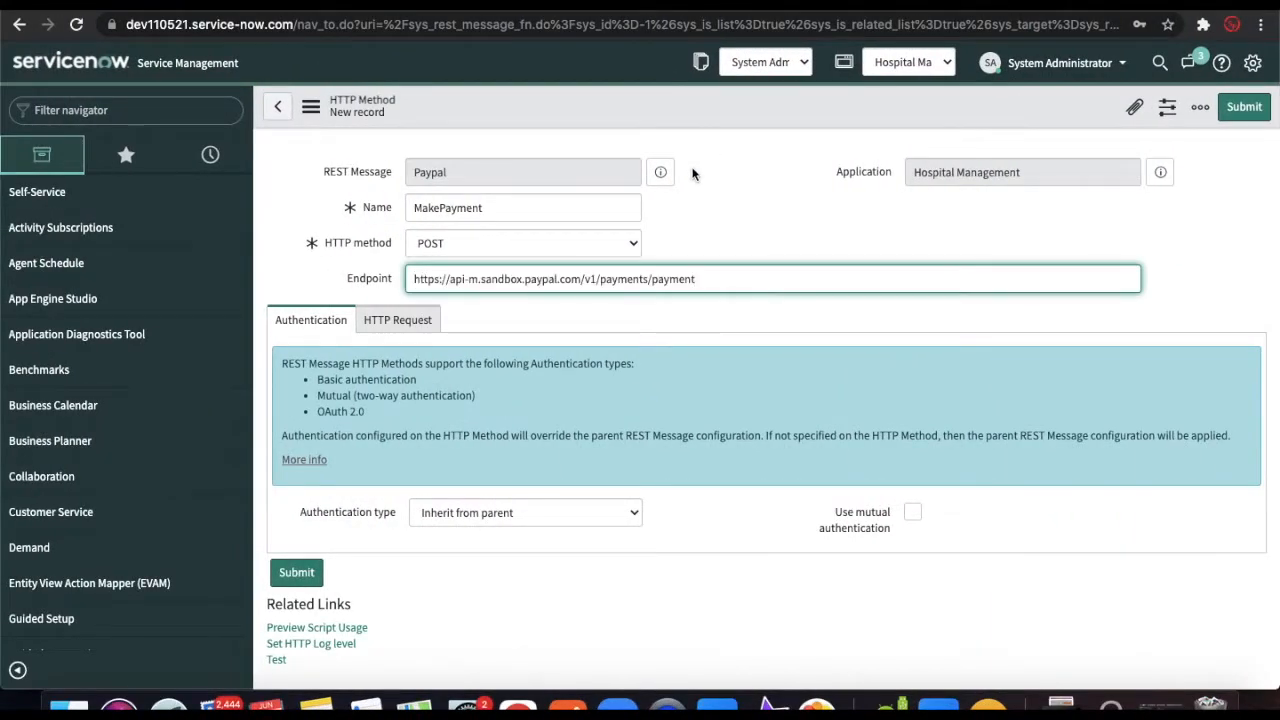
click(485, 515)
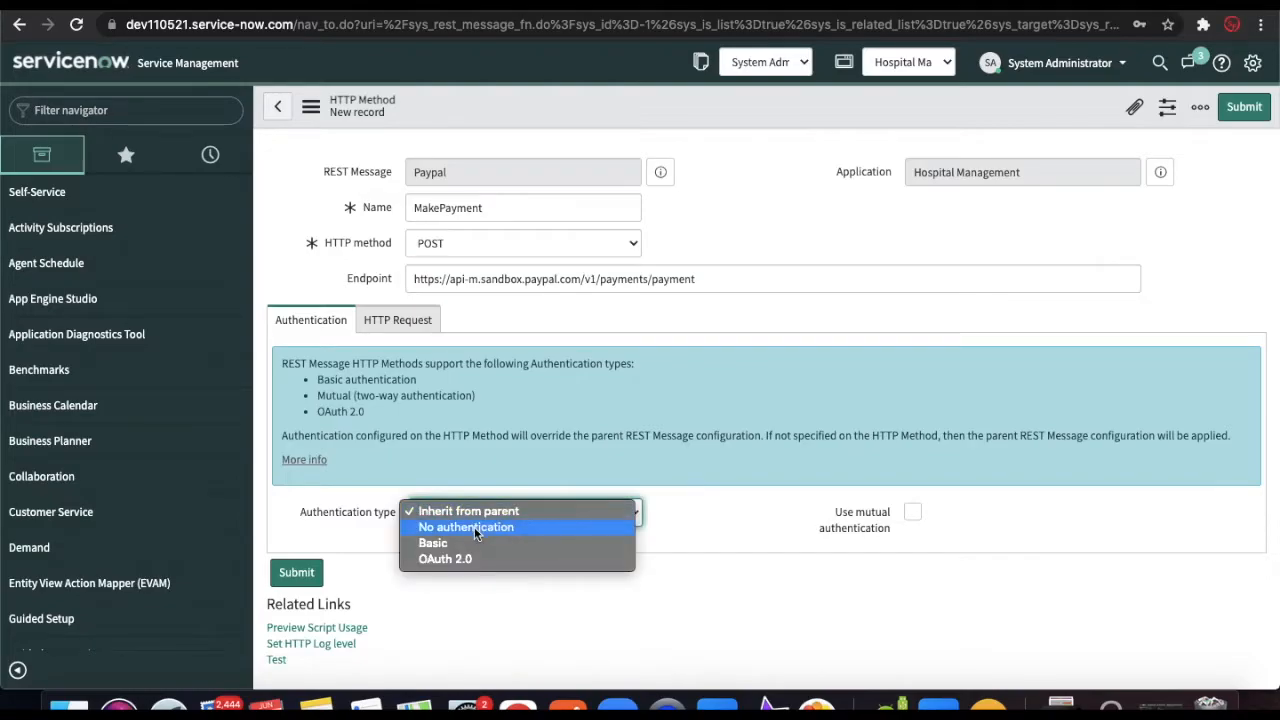
click(474, 527)
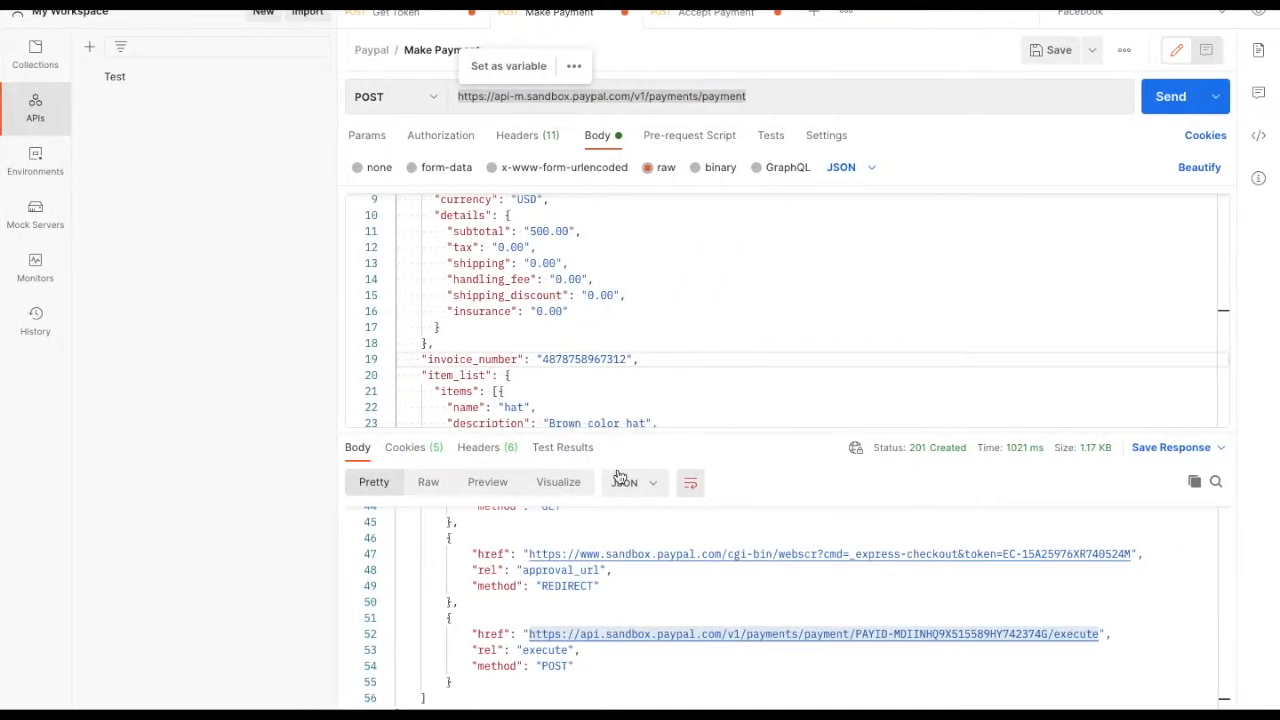
click(590, 350)
key(ctrl+a)
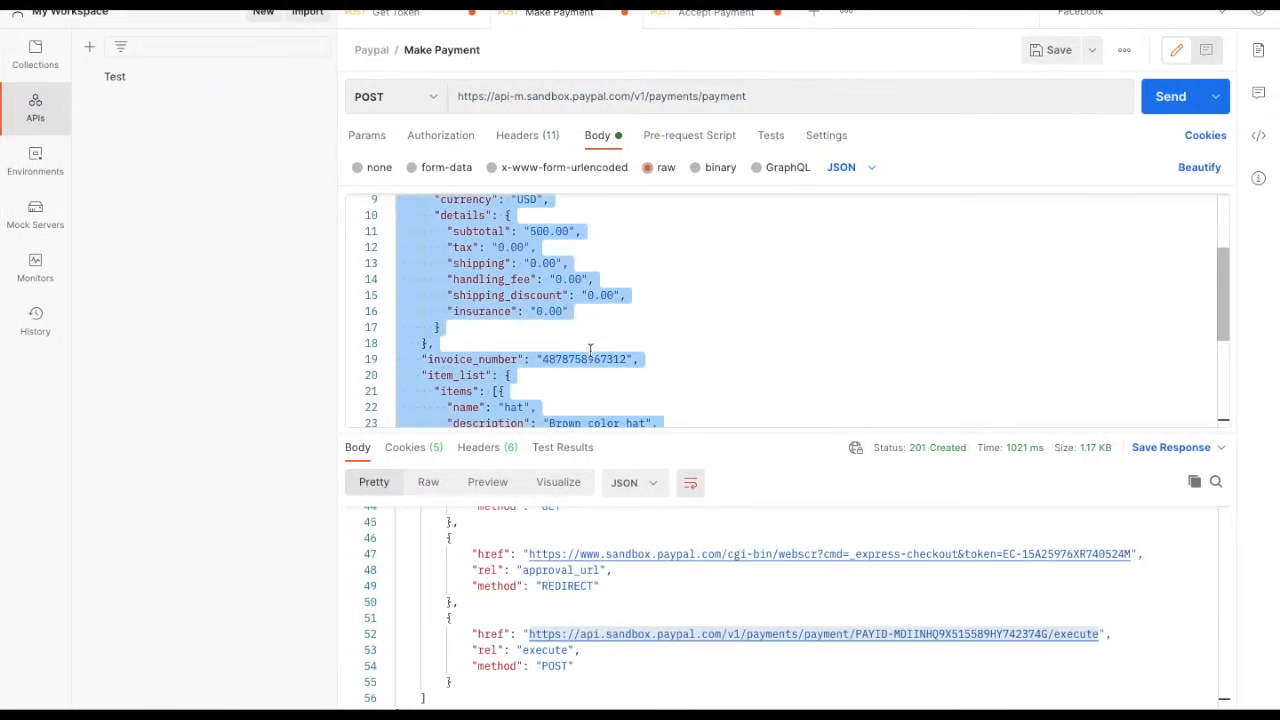
key(ctrl+Left)
click(397, 320)
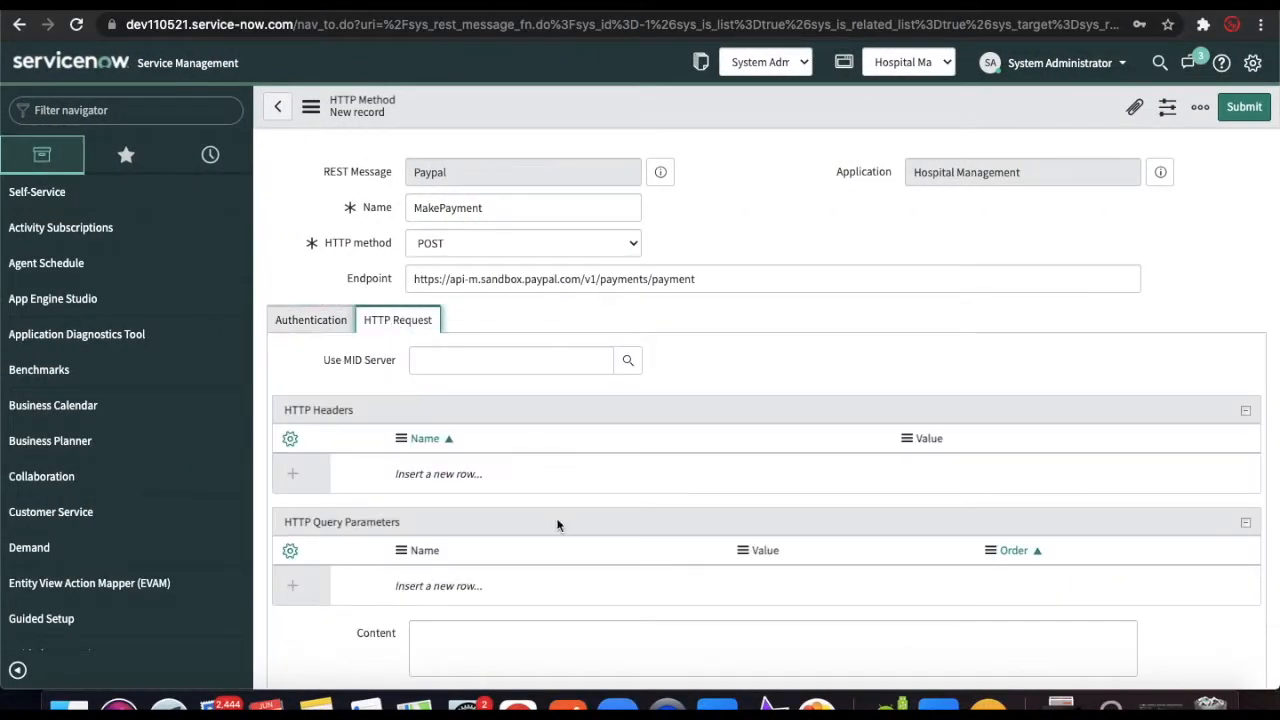
Paste the PayPal payment JSON body into MakePayment's Content.
click(468, 645)
key(ctrl+v)
click(301, 571)
scroll(301, 575, up, 5)
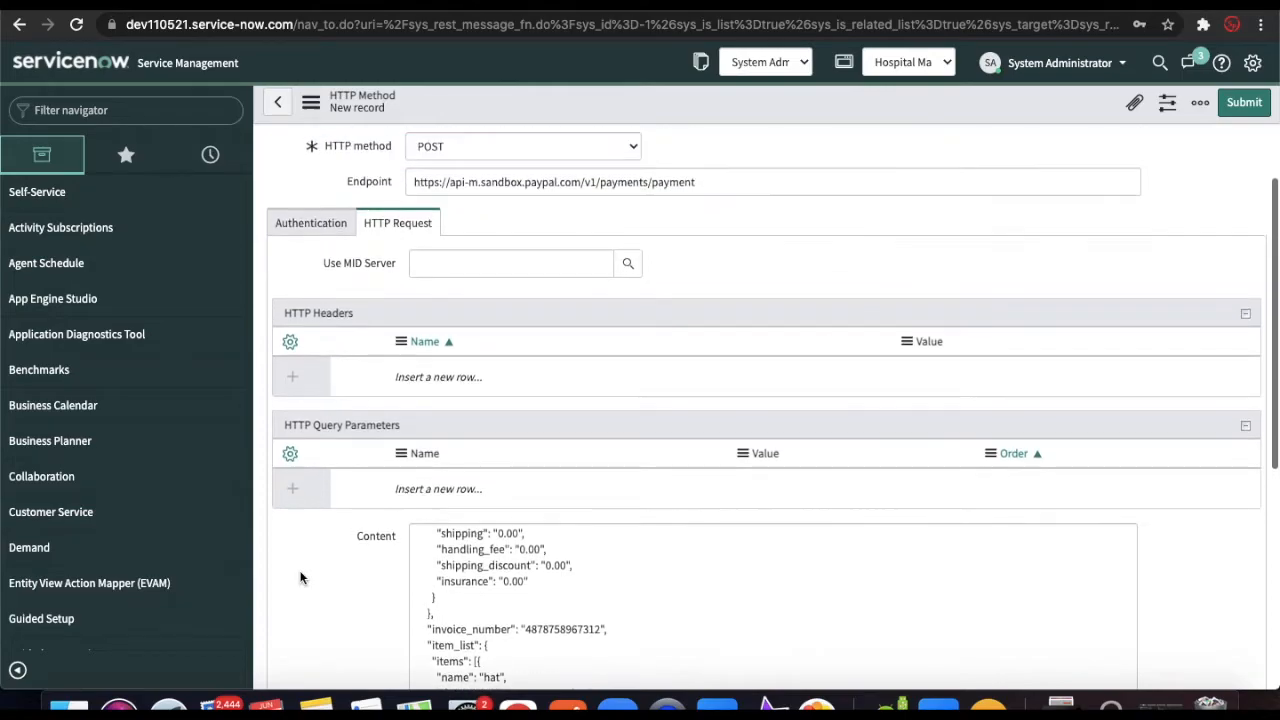
Add an Authorization request header with value 'Bearer ${token}'.
double_click(424, 372)
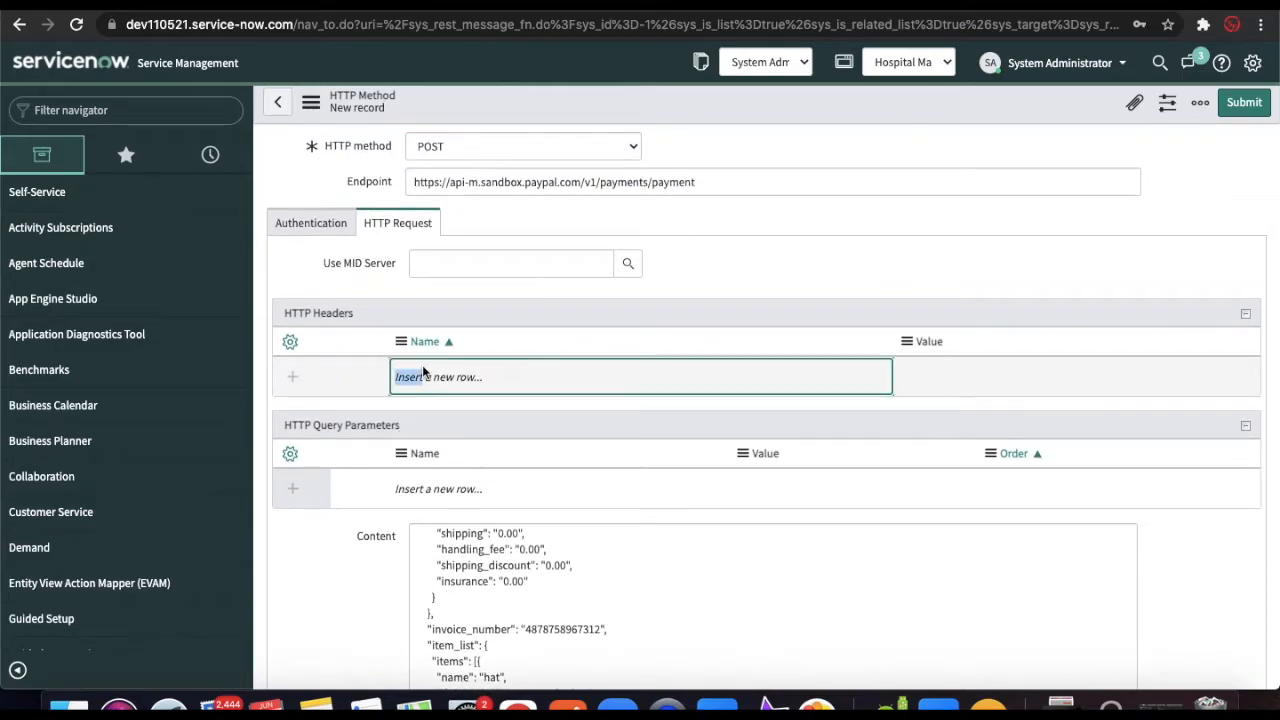
key(ctrl+Right)
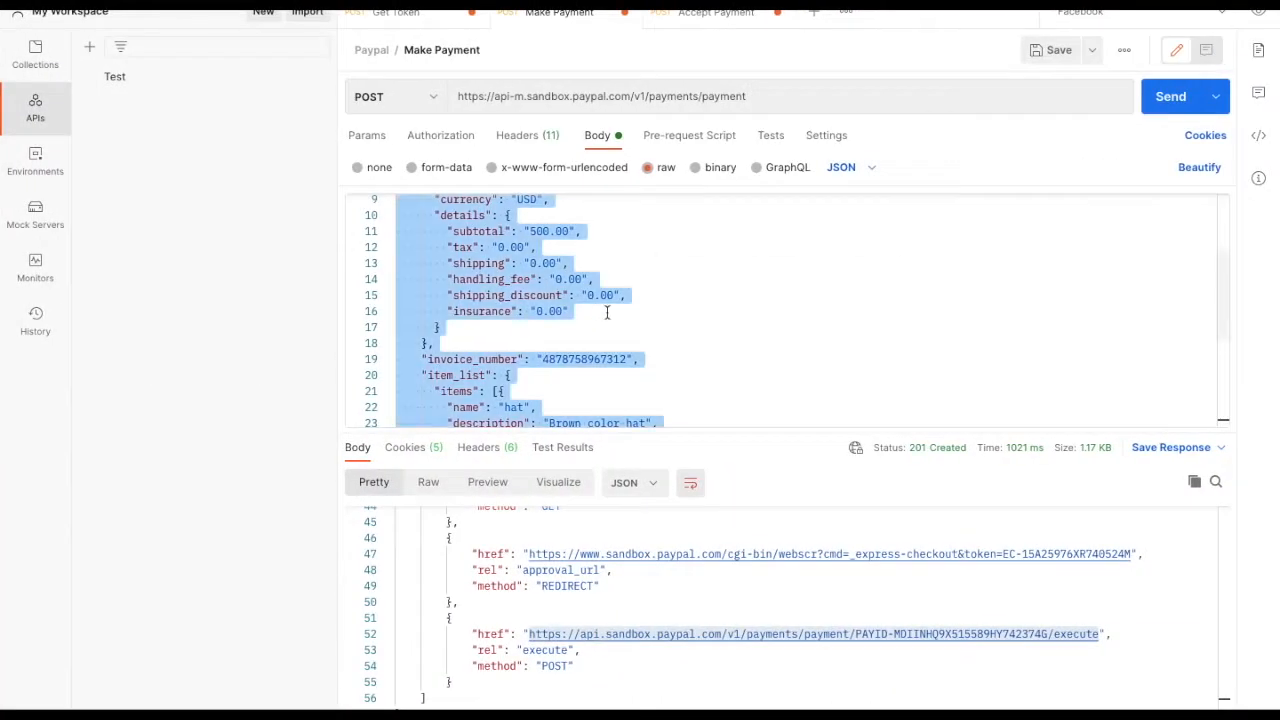
scroll(606, 313, up, 4)
click(527, 135)
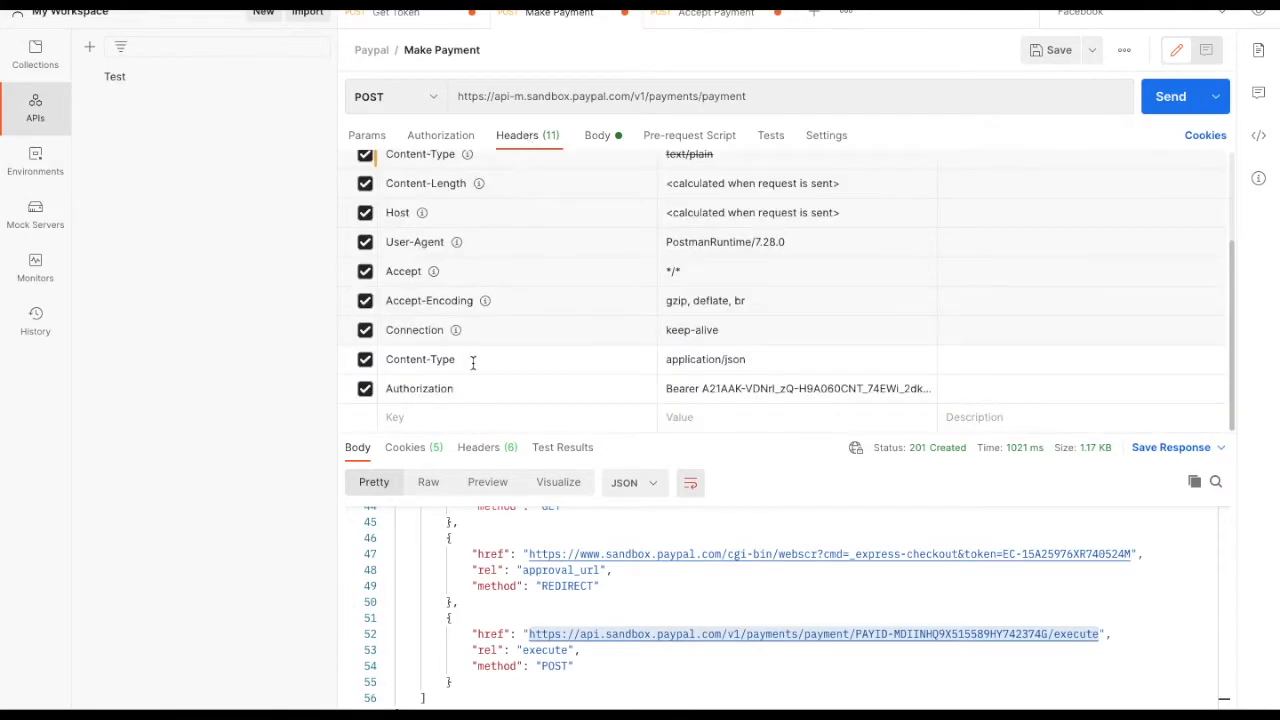
double_click(455, 388)
key(ctrl+c)
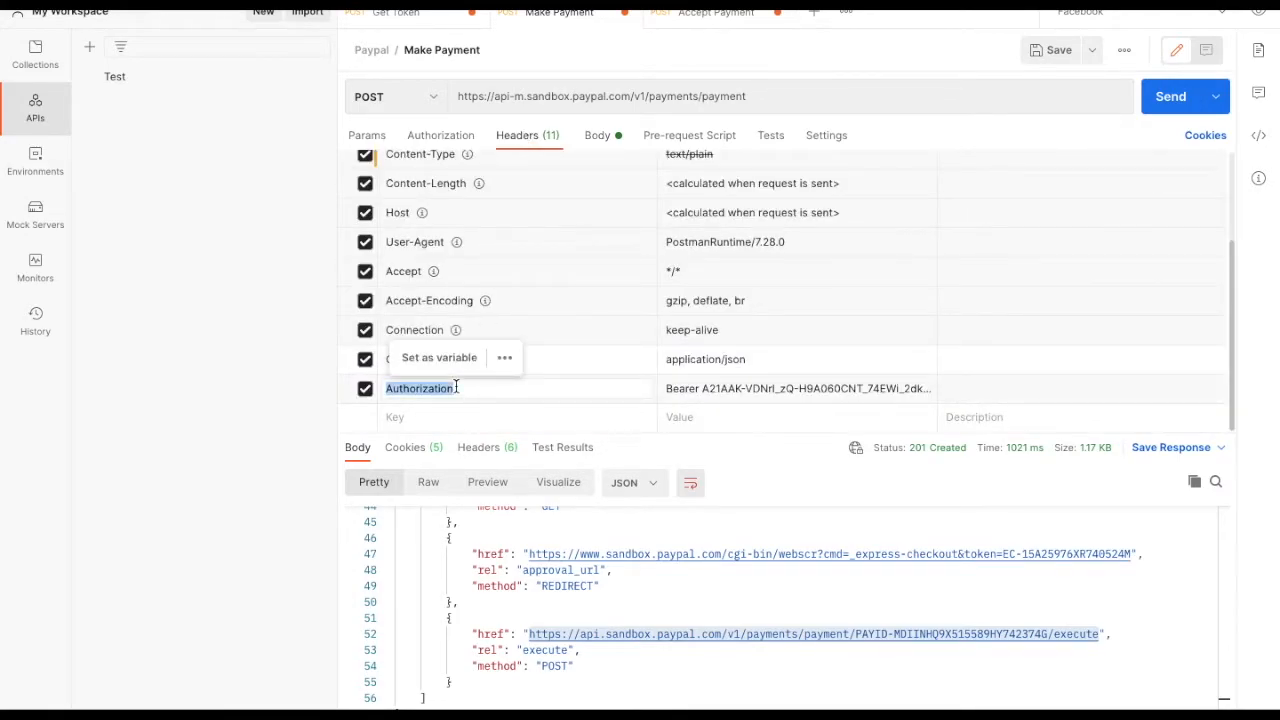
key(ctrl+Left)
key(ctrl+v)
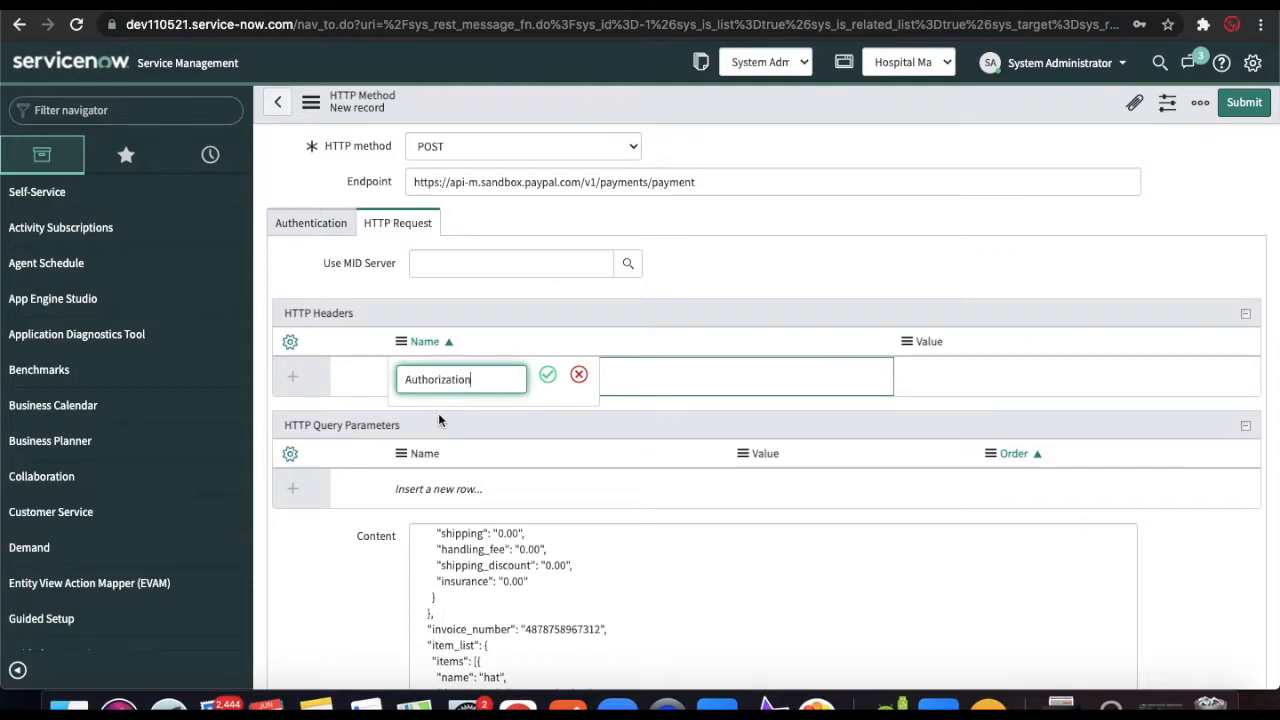
click(547, 374)
double_click(908, 374)
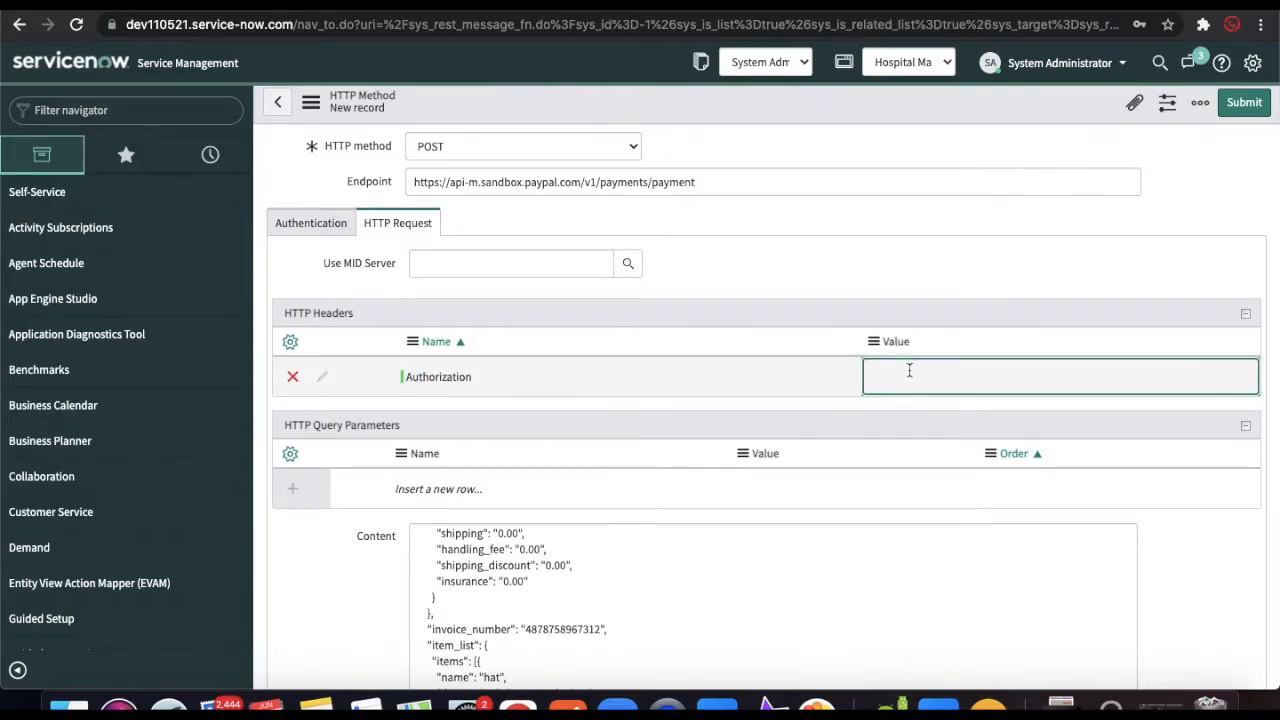
key(ctrl+Right)
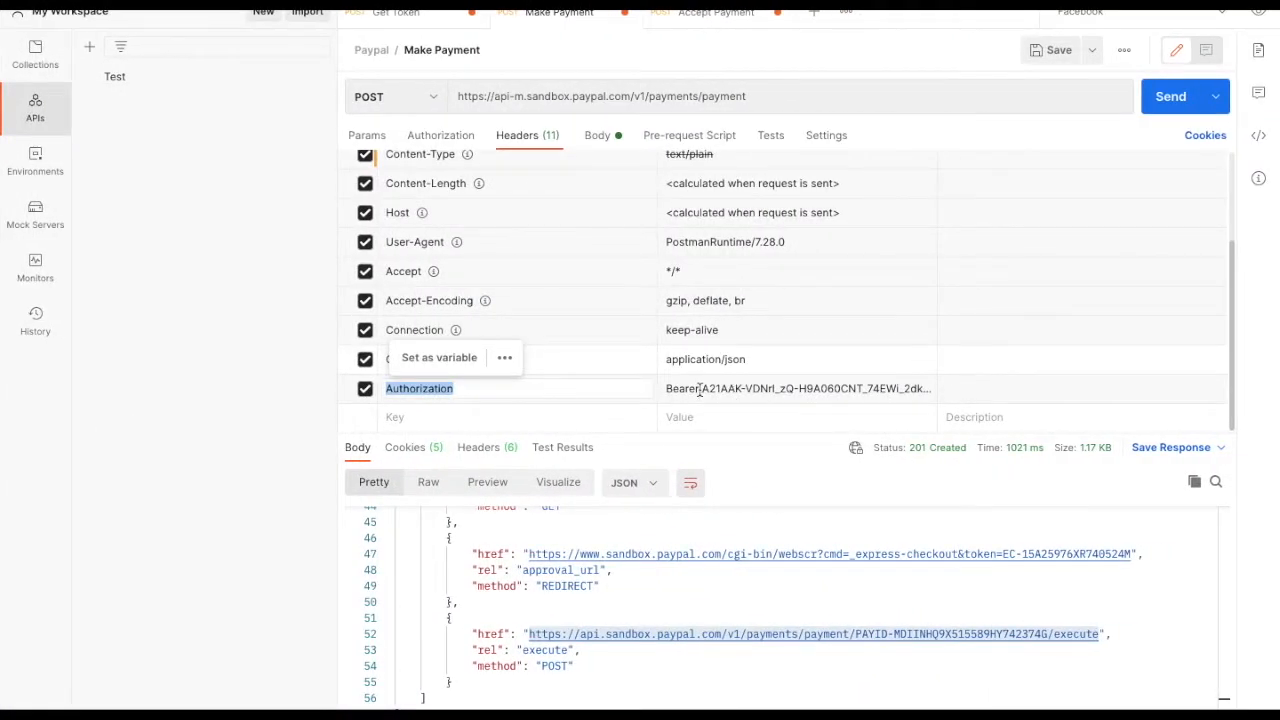
click(666, 388)
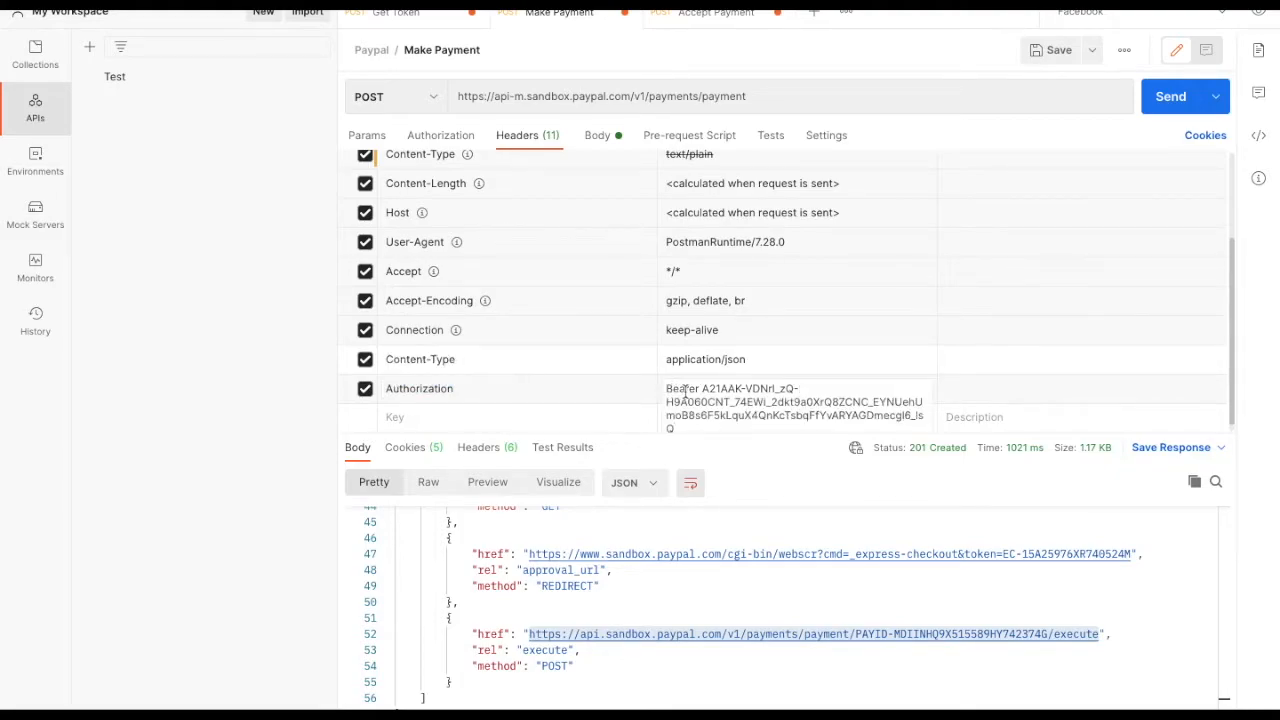
double_click(683, 392)
key(ctrl+c)
key(ctrl+Left)
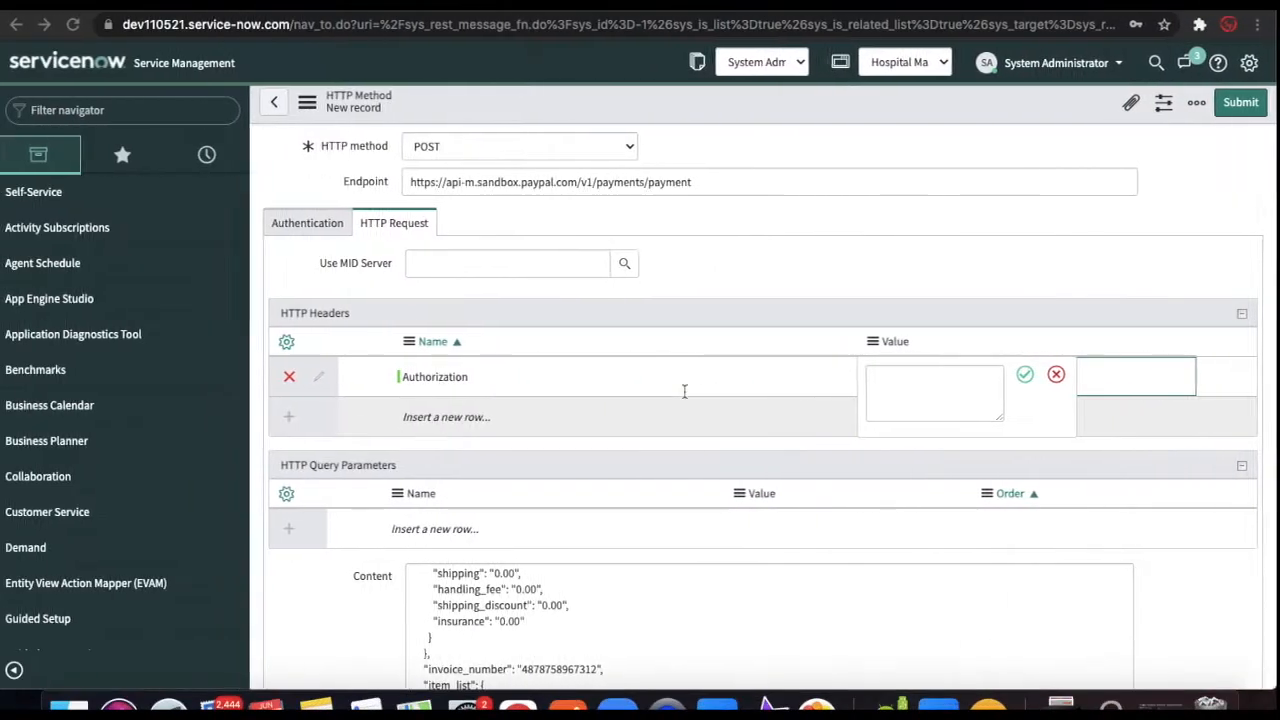
key(ctrl+v)
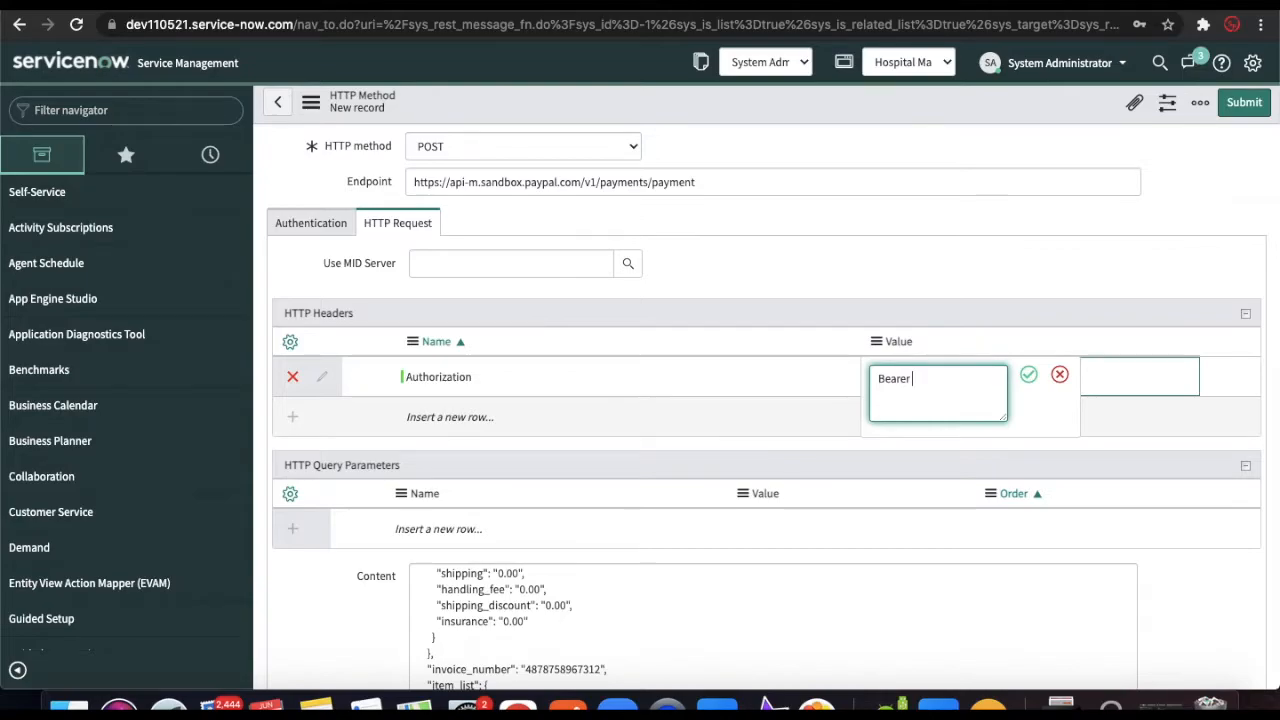
text(${token})
click(1028, 374)
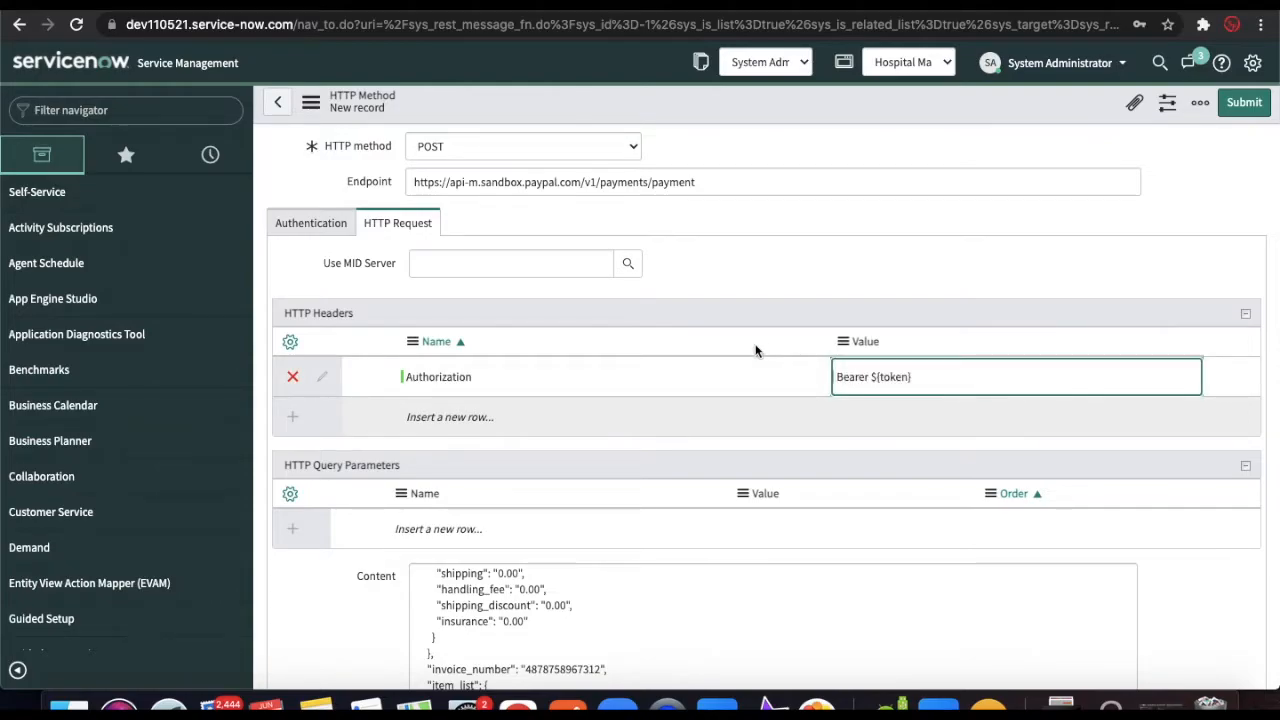
right_click(715, 110)
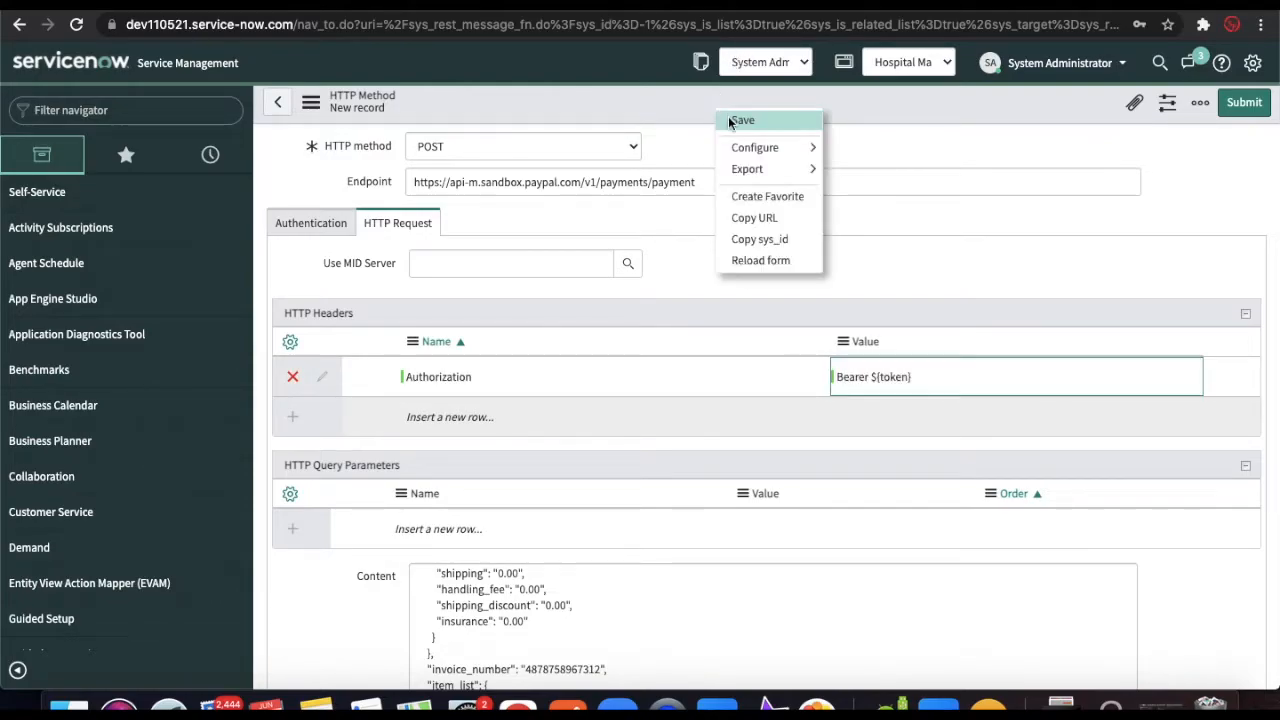
Save the MakePayment HTTP method record and scroll down to its Content field.
click(729, 120)
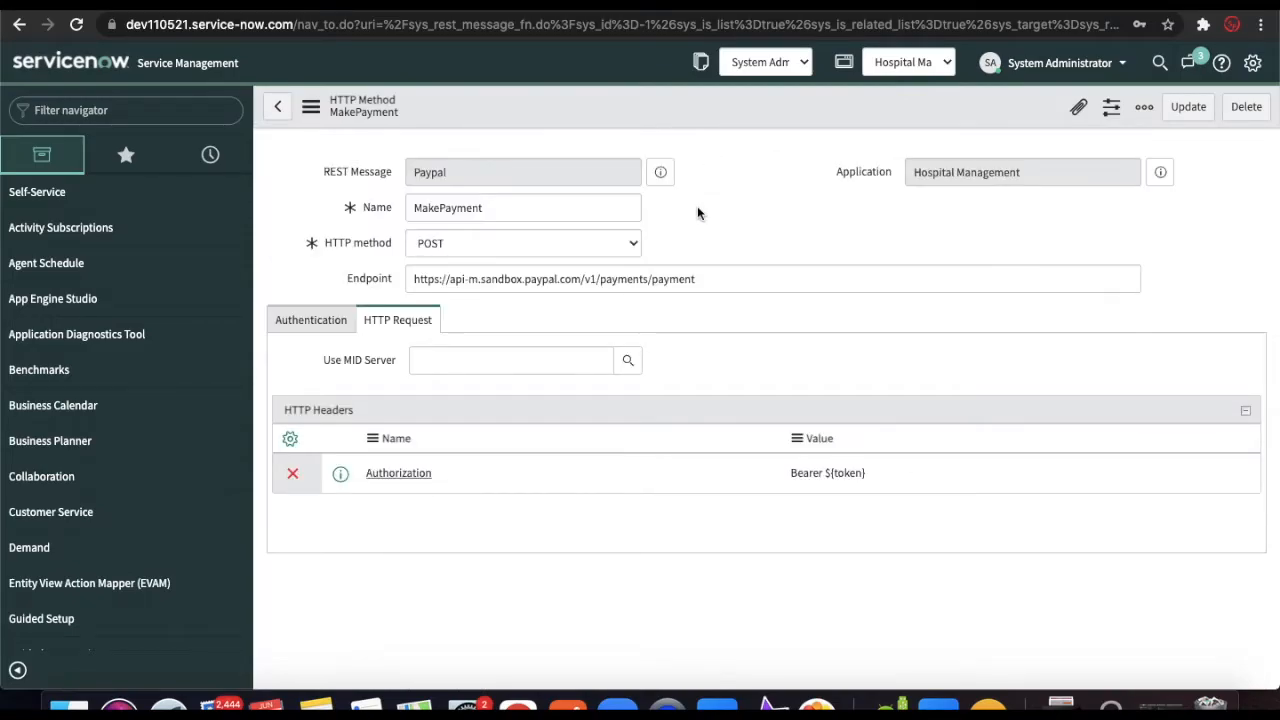
scroll(581, 505, down, 2)
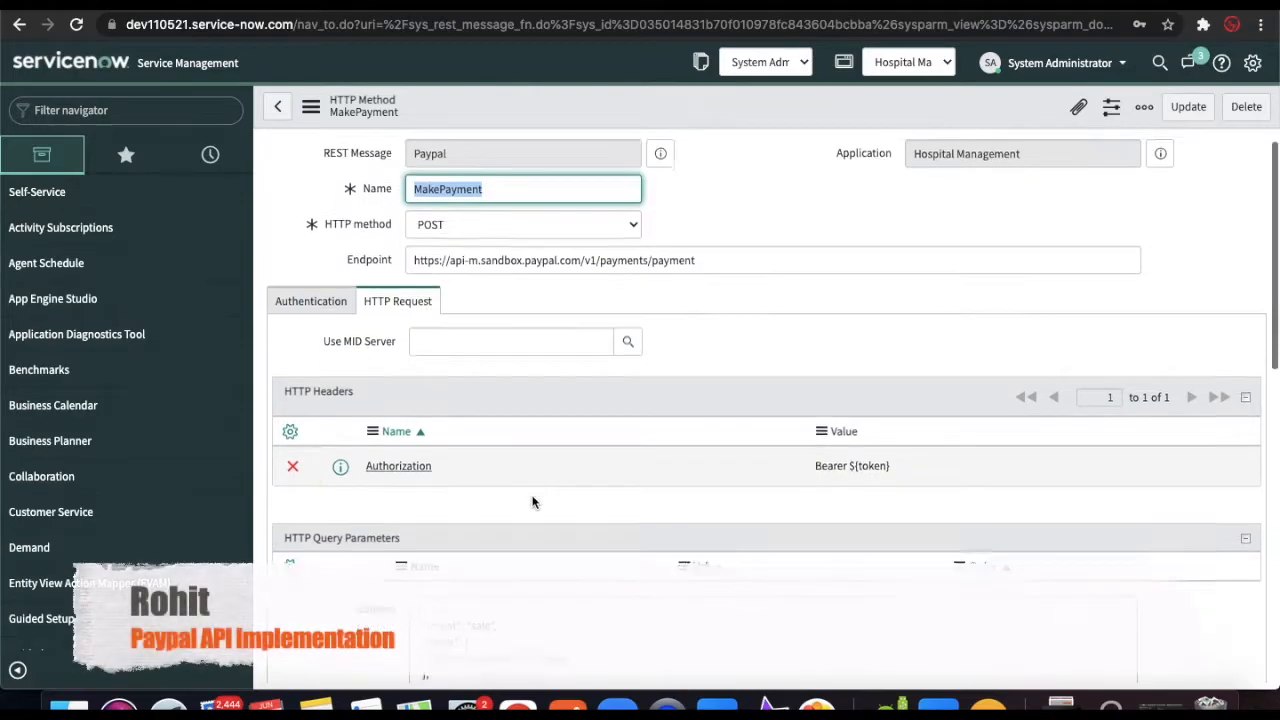
scroll(531, 500, down, 3)
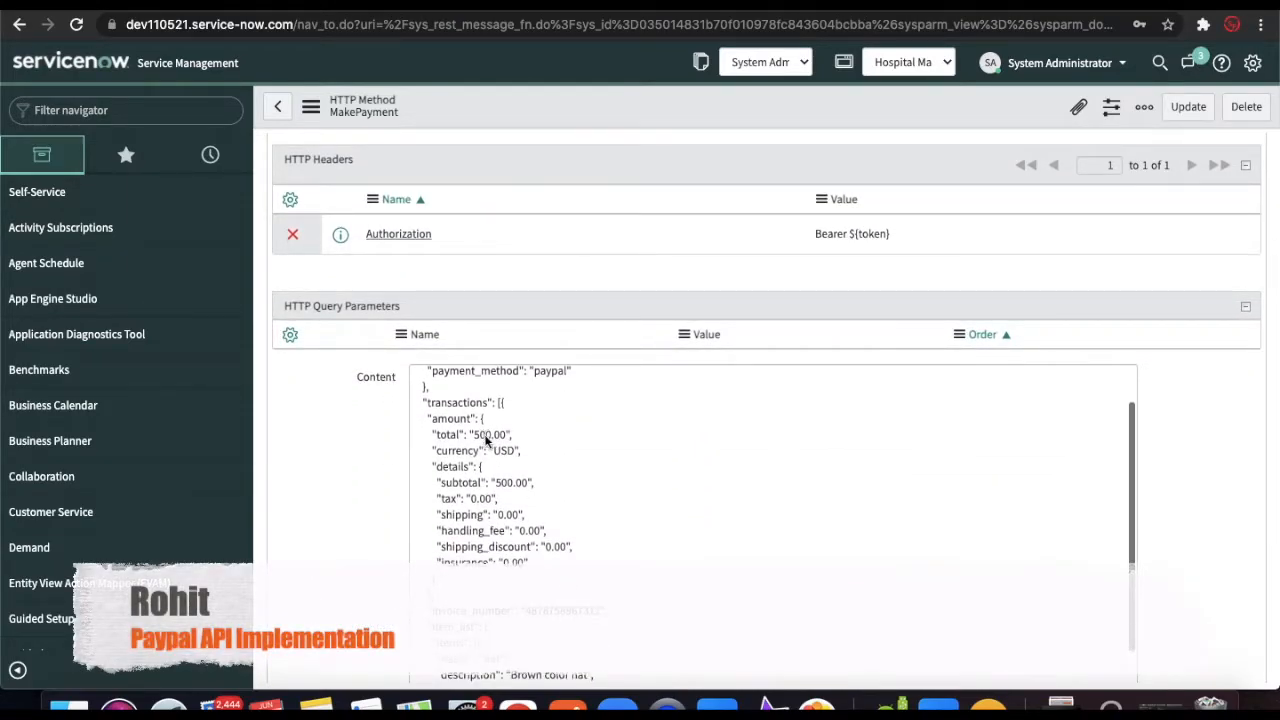
Replace the hardcoded total and subtotal 500.00 with the ${total} placeholder.
click(505, 515)
drag(507, 514, 476, 515)
key(BackSpace)
text(${)
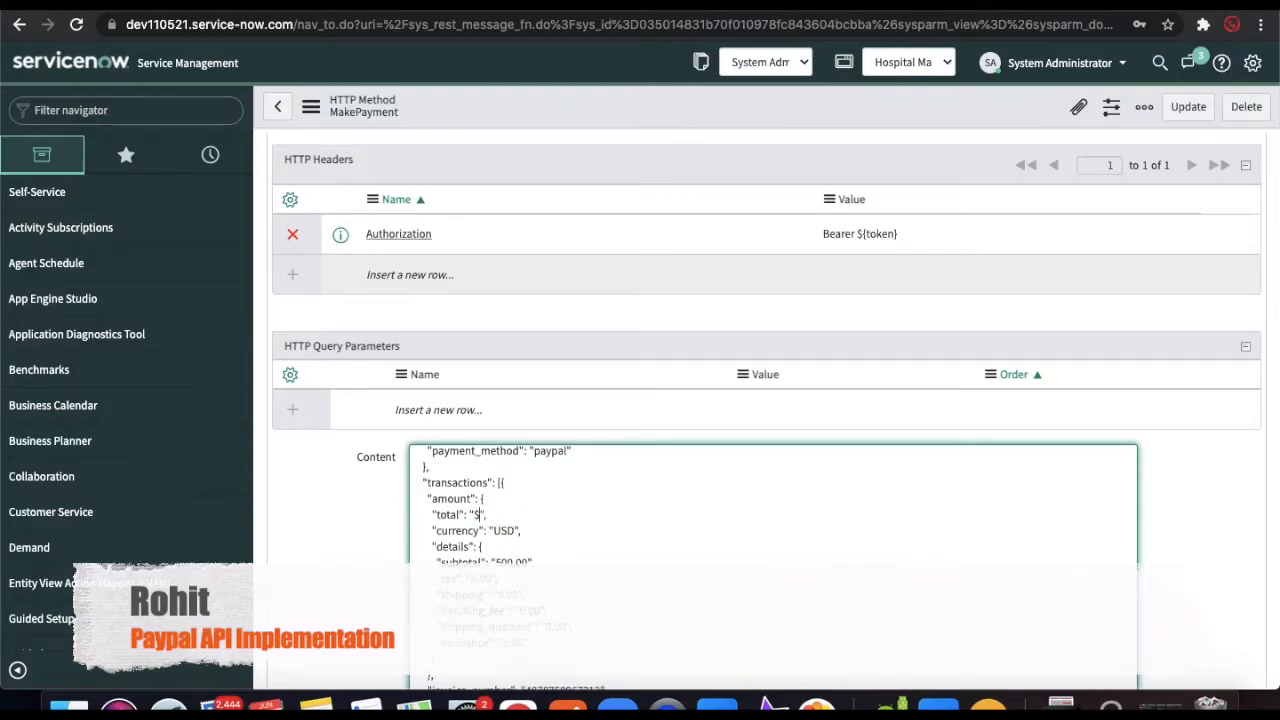
text(total)
drag(530, 561, 507, 561)
text($)
Replace the hardcoded invoice number with the ${invoice} placeholder.
scroll(772, 565, down, 3)
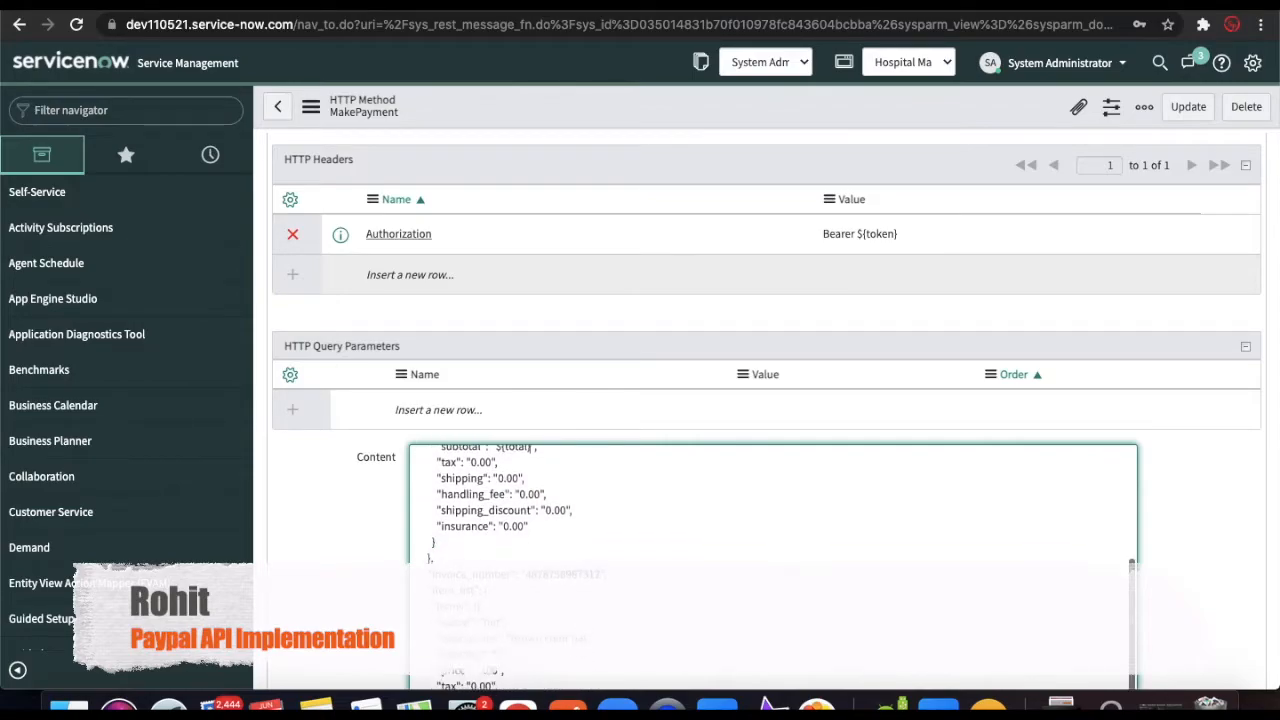
scroll(772, 565, down, 1)
double_click(549, 547)
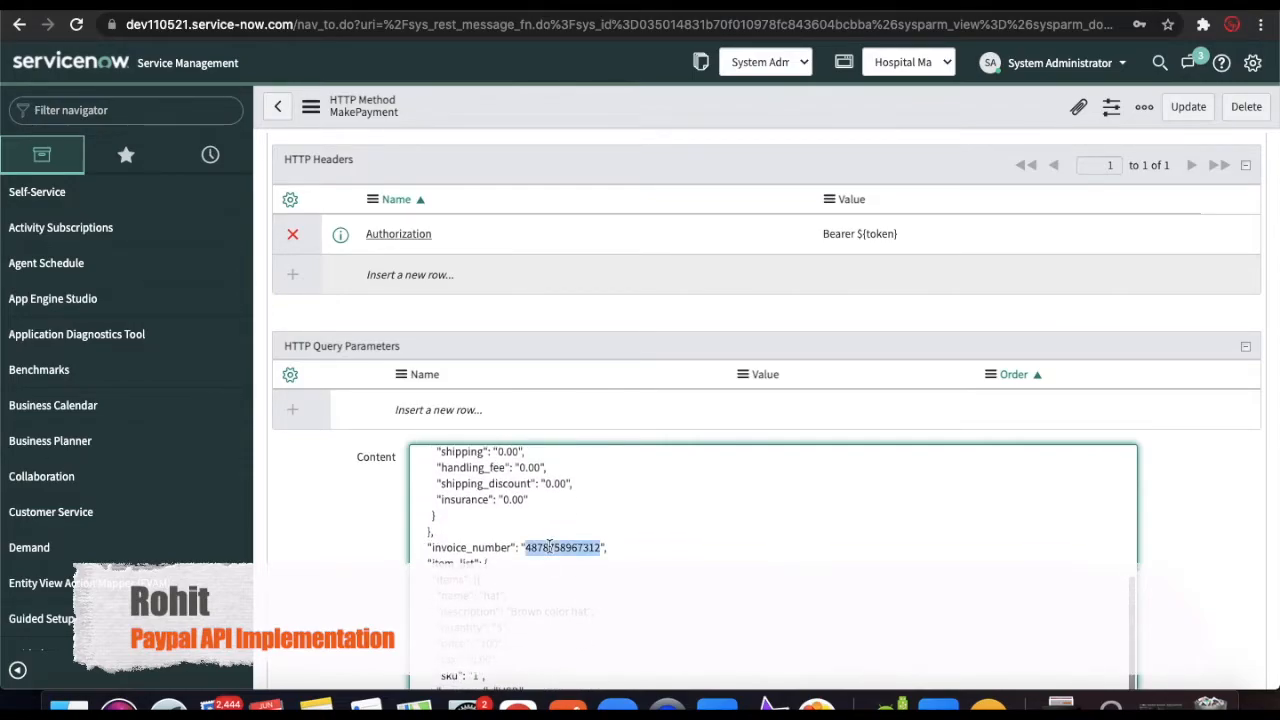
key(BackSpace)
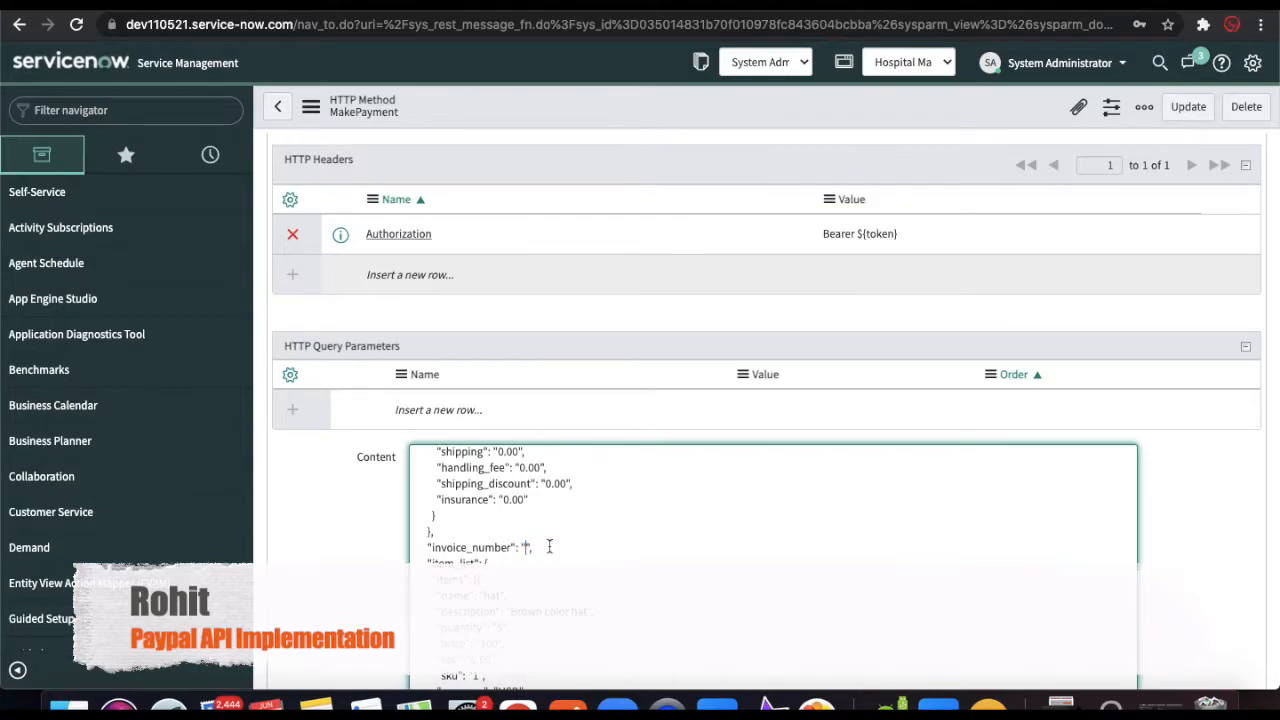
text(${in)
text(e)
Set the item quantity to 1 and the item price 100 to ${total}.
scroll(574, 547, down, 1)
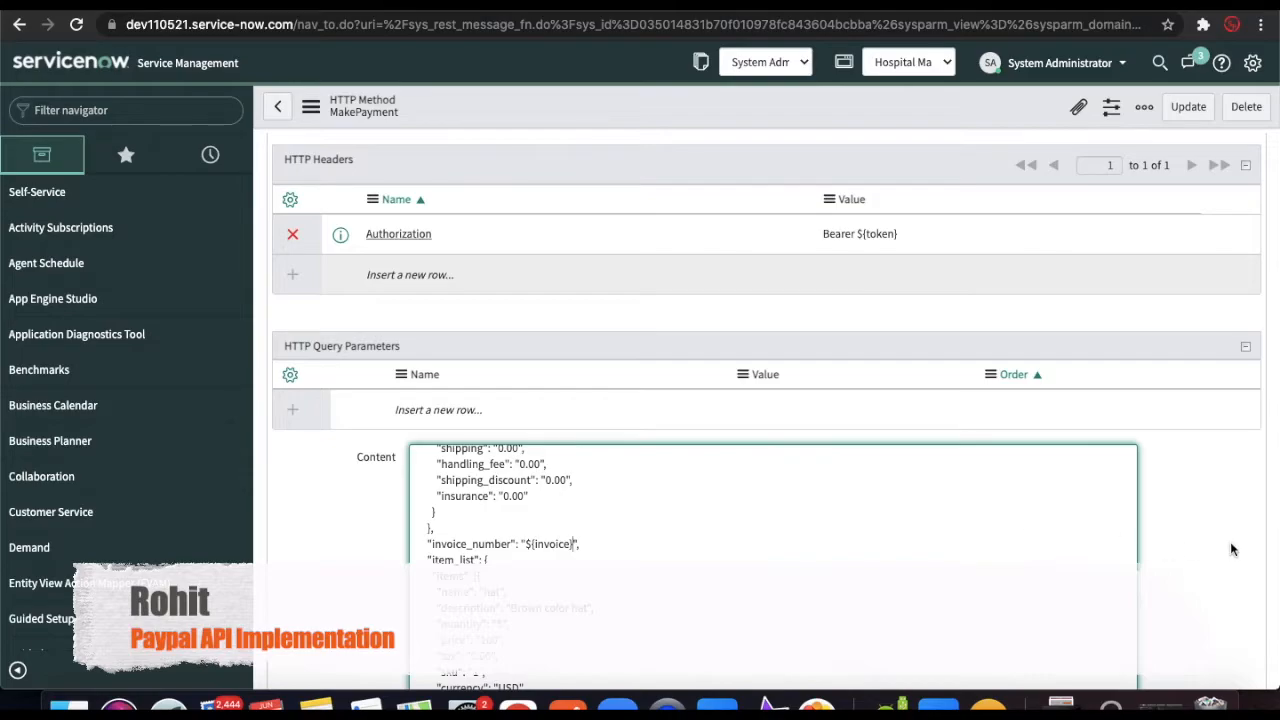
scroll(1232, 548, down, 1)
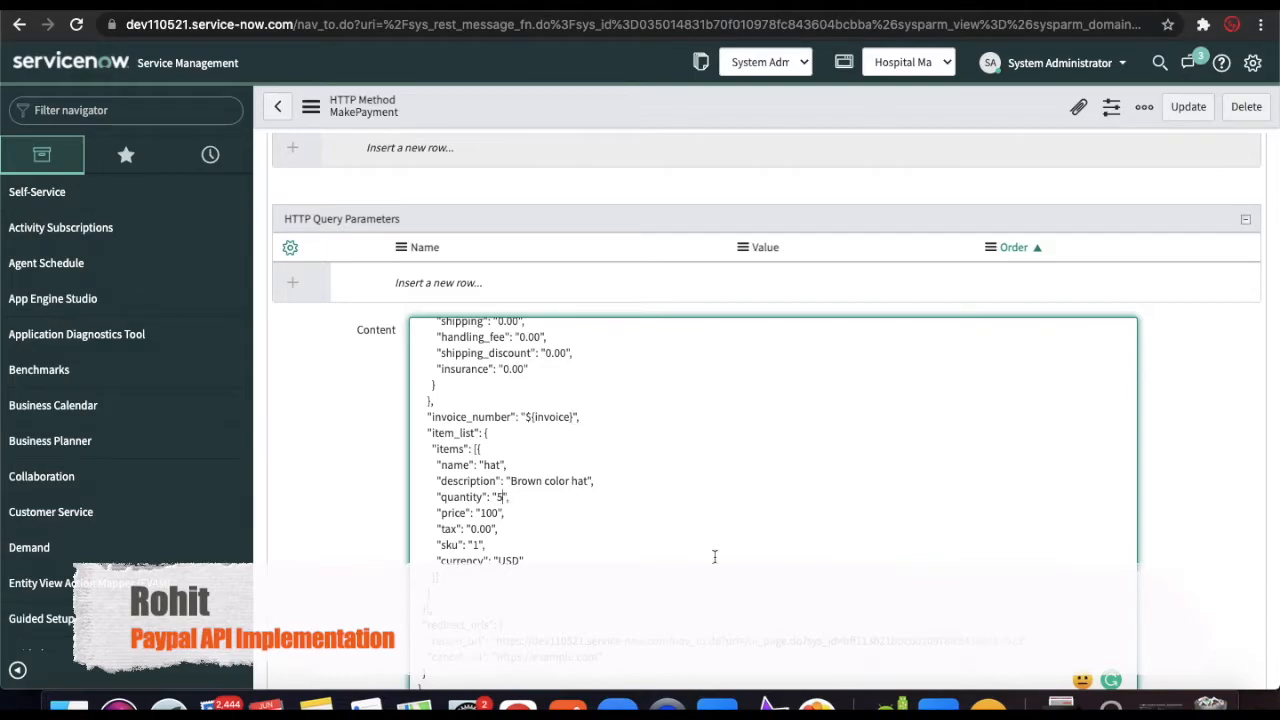
key(BackSpace)
text(1)
double_click(489, 512)
key(BackSpace)
text(${total)
Replace the item description 'Brown color hat' with ${item_desc}.
scroll(518, 404, up, 3)
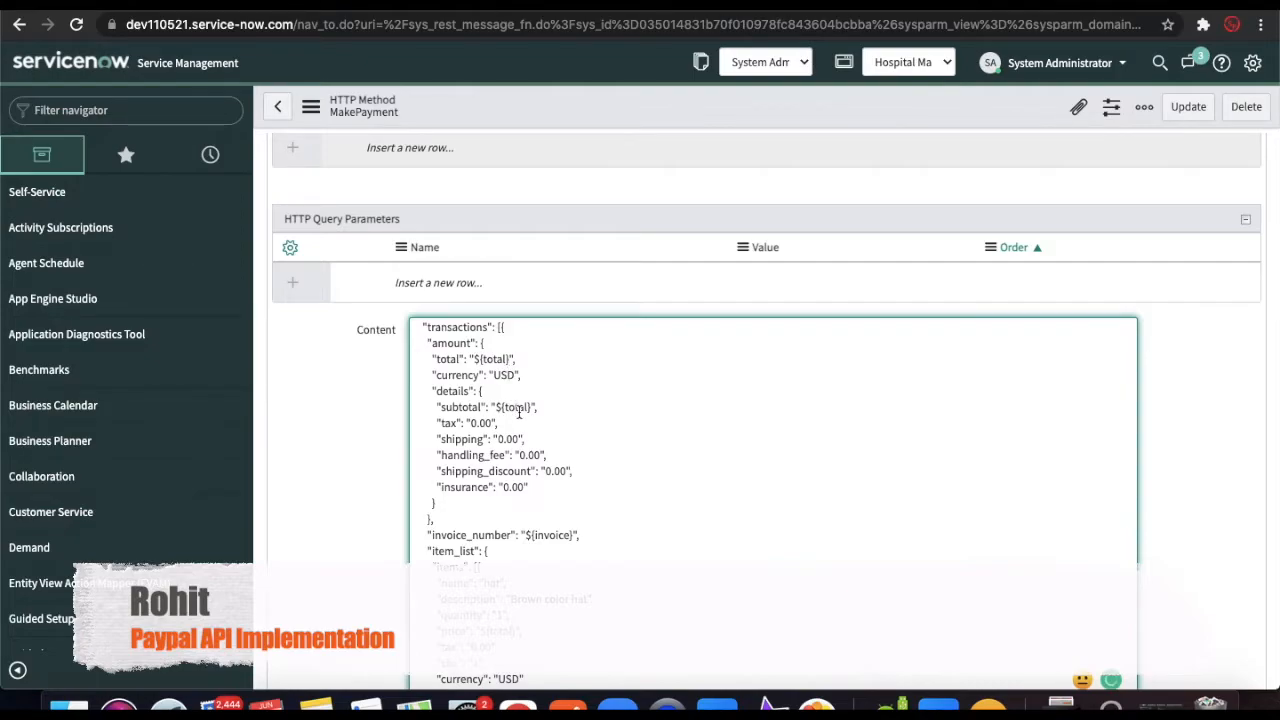
scroll(520, 412, down, 1)
scroll(520, 412, down, 1)
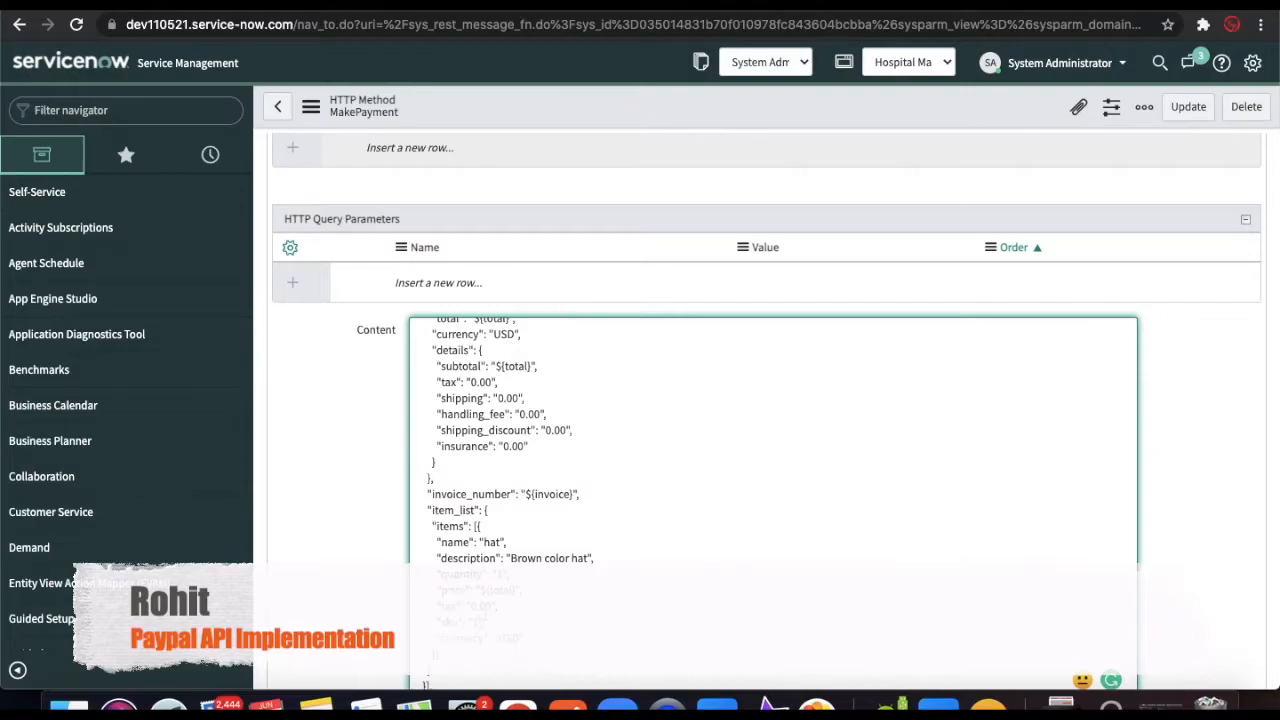
scroll(520, 412, down, 3)
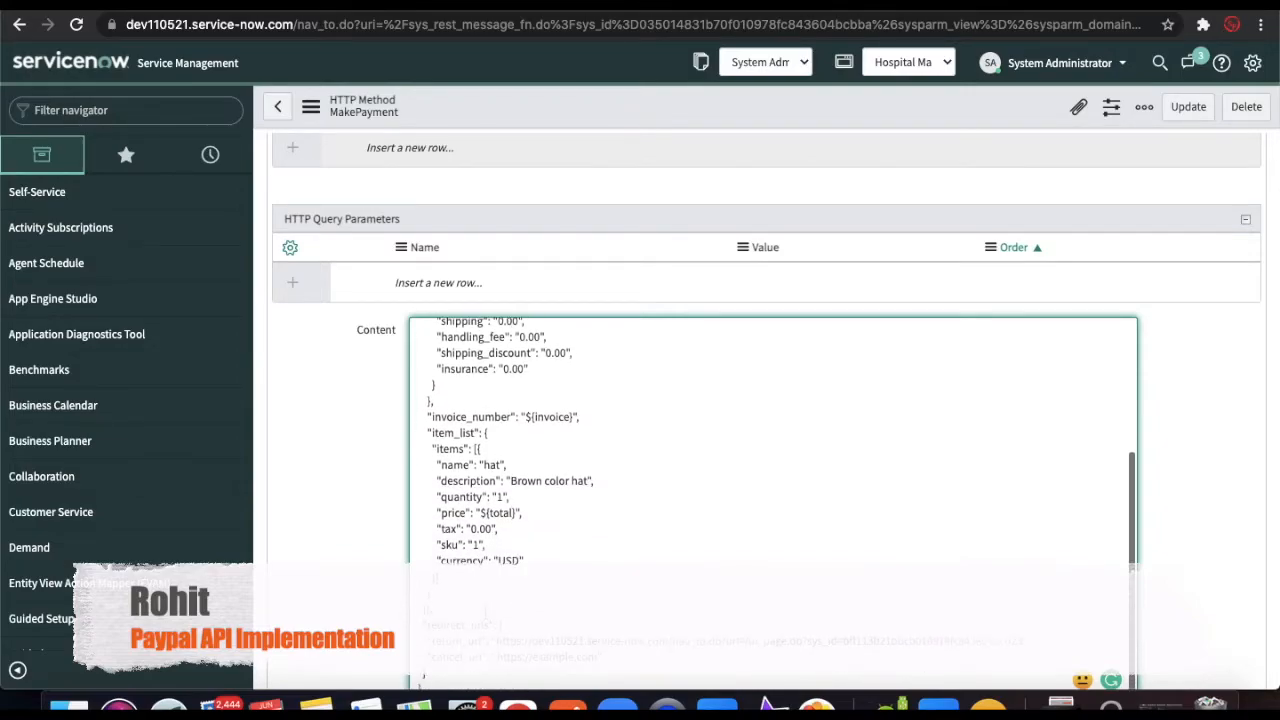
drag(588, 482, 510, 481)
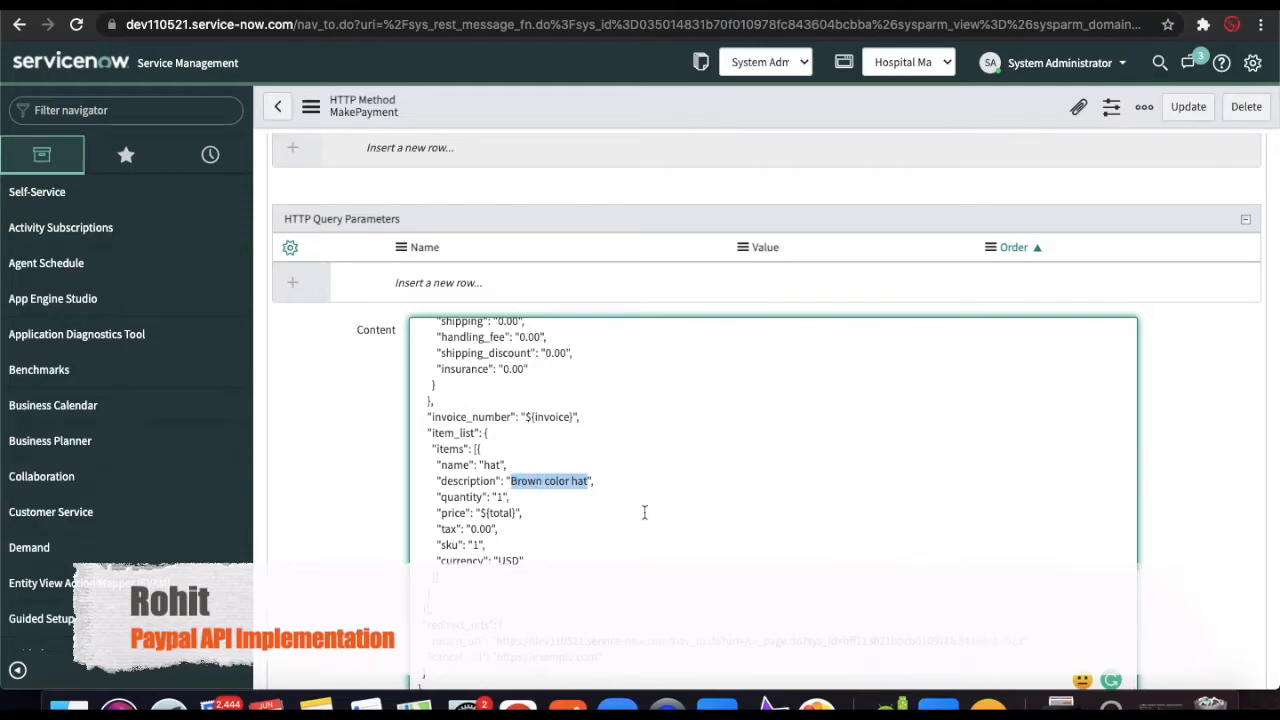
text(${})
text(item_de)
text(sc)
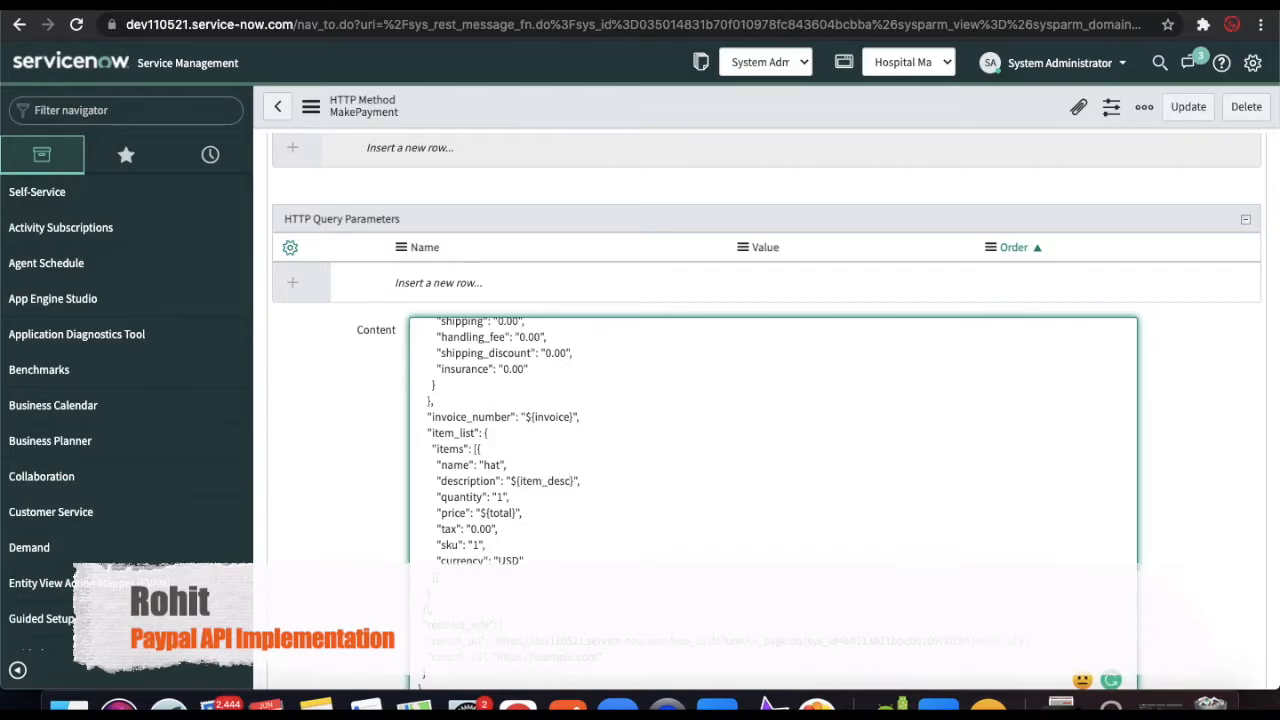
scroll(776, 416, down, 1)
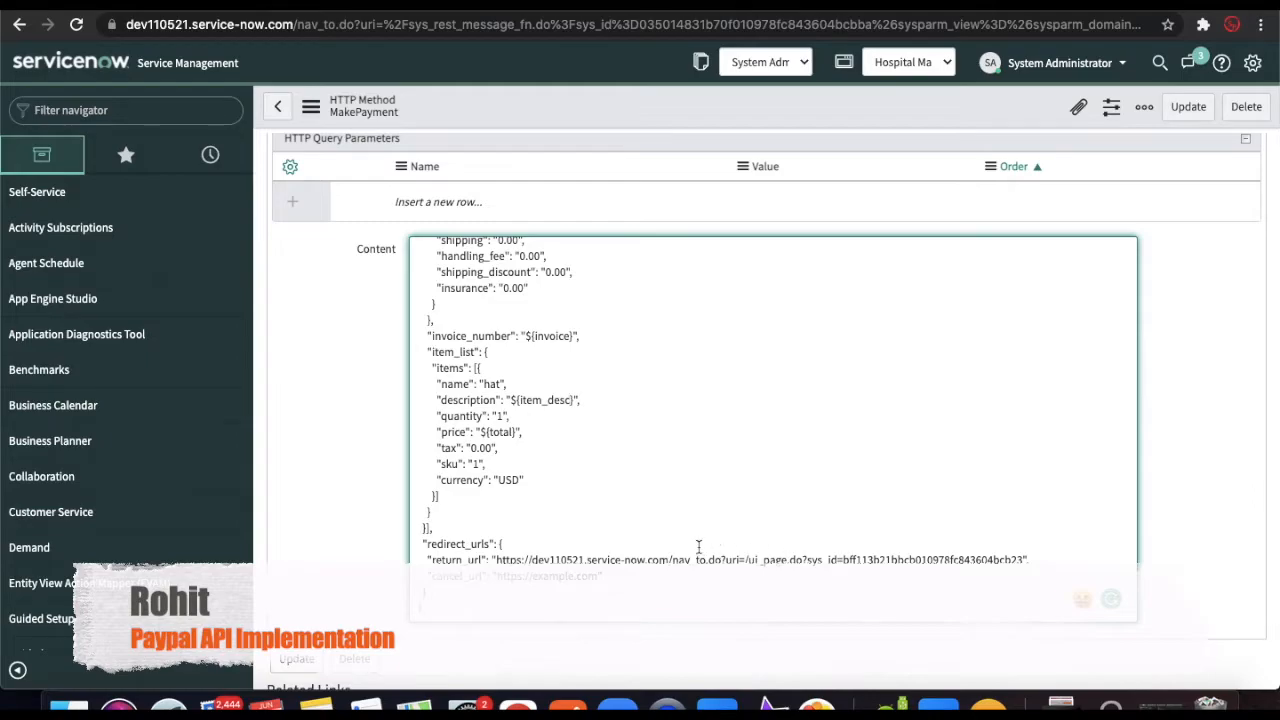
Save the MakePayment method from the form header's context menu.
right_click(705, 103)
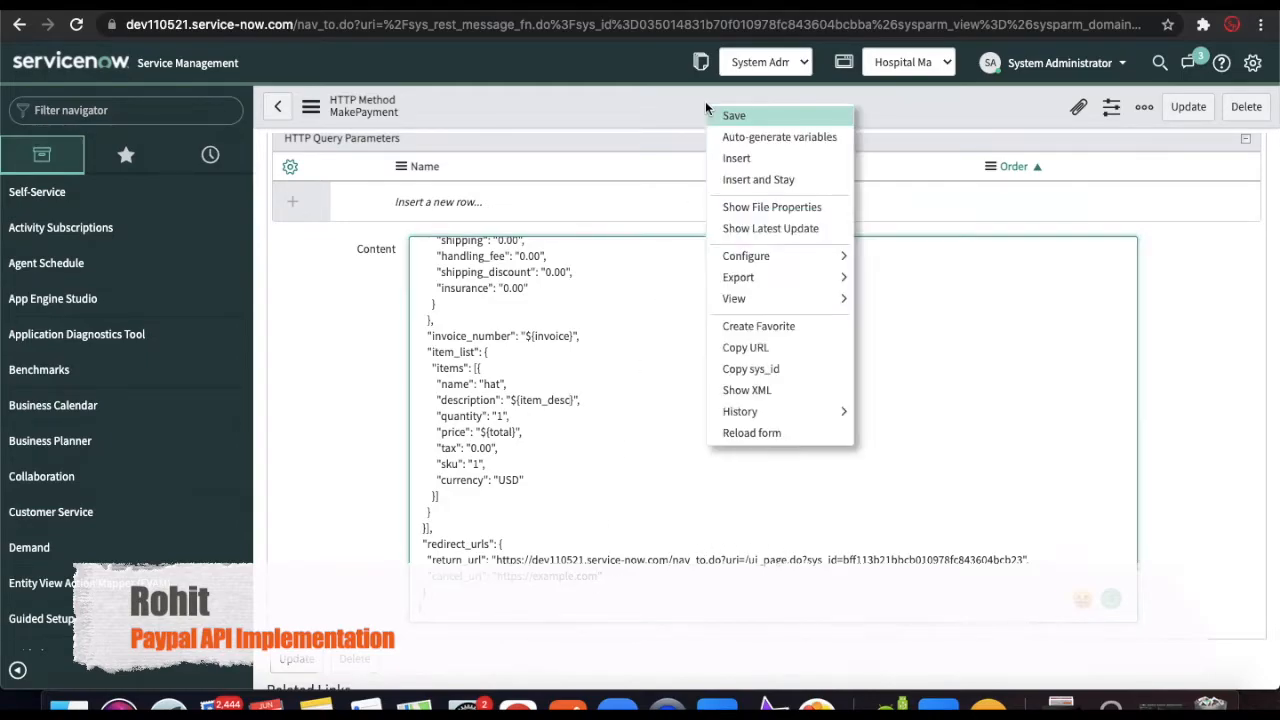
click(716, 113)
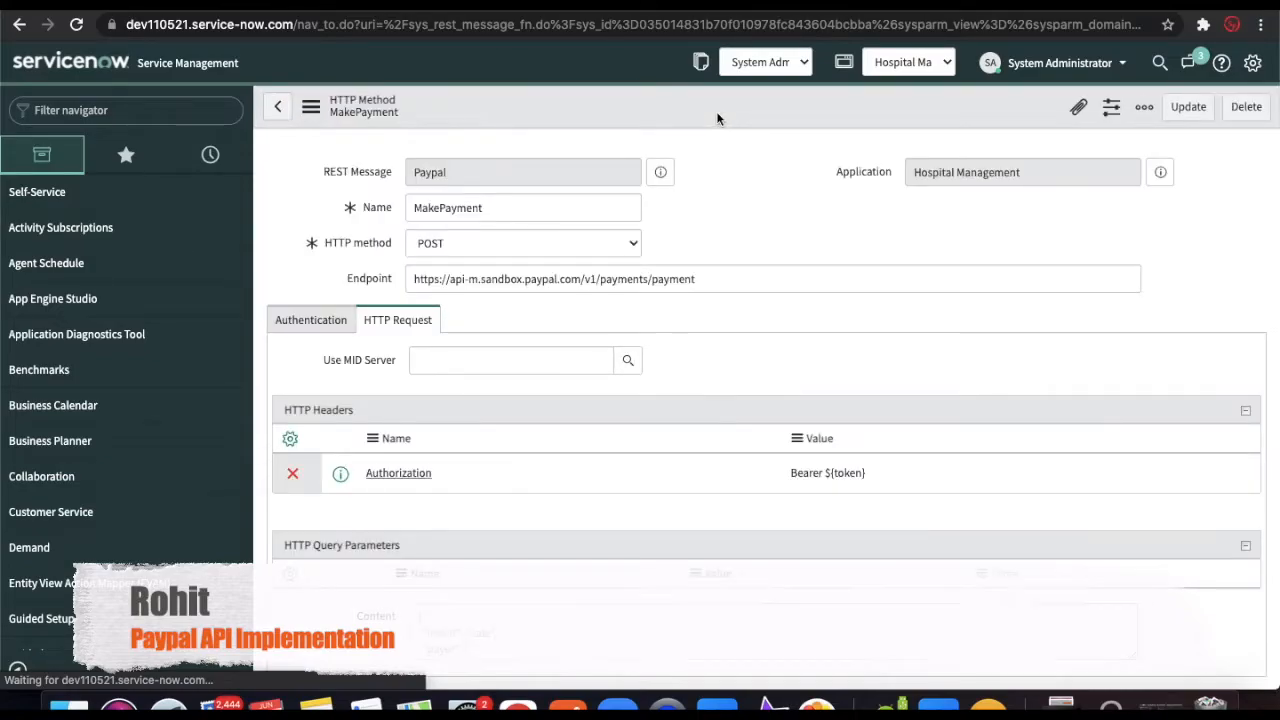
right_click(716, 111)
click(677, 108)
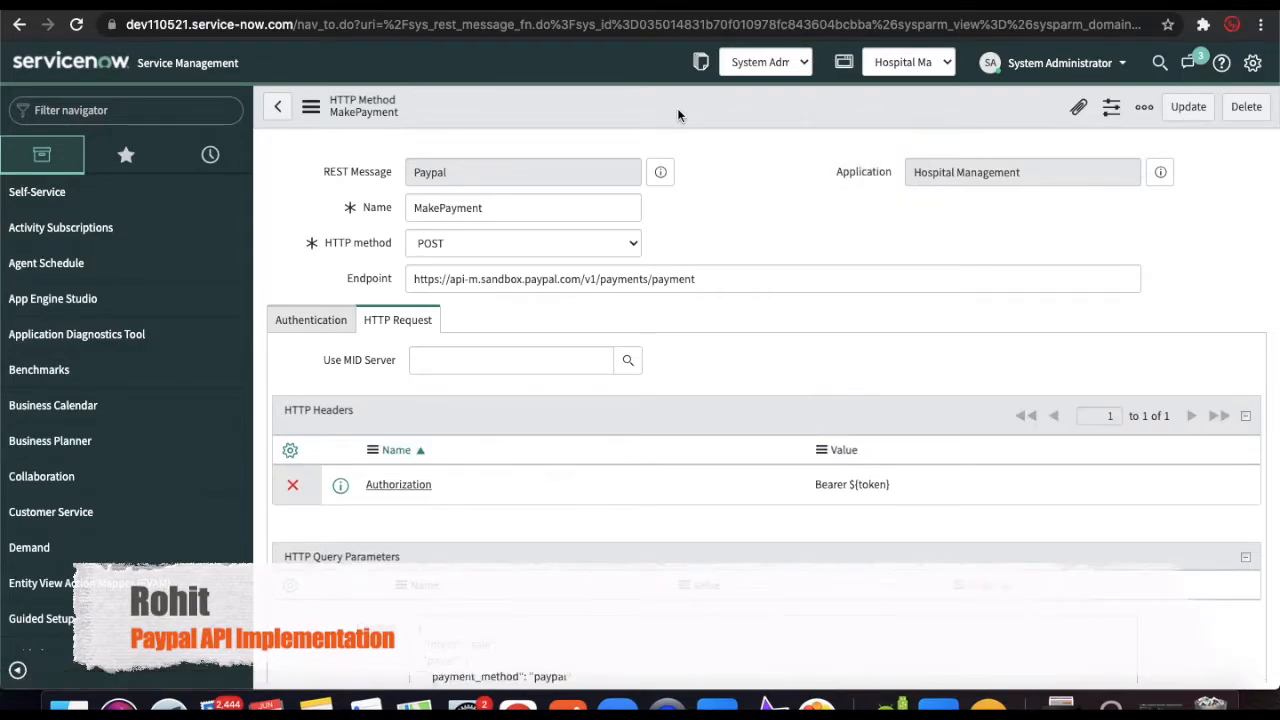
Auto-generate variables invoice, item_desc, token and total, then preview the Paypal REST Message.
right_click(679, 116)
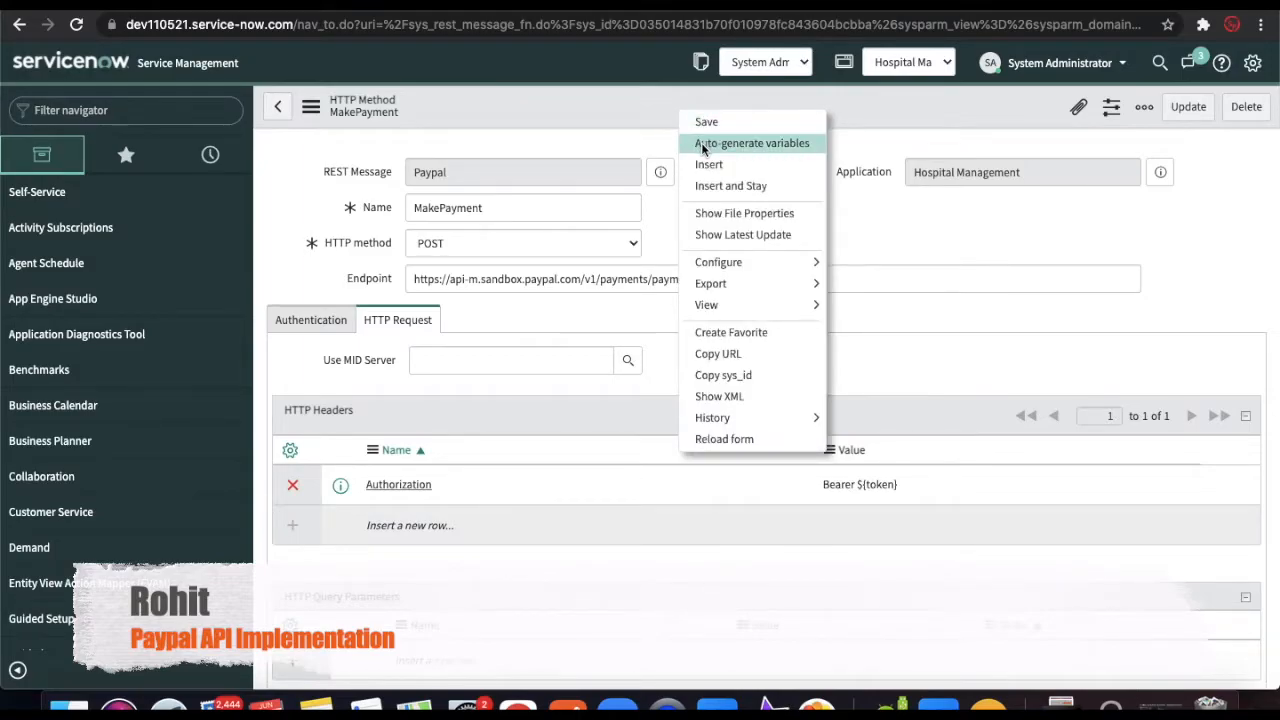
click(703, 148)
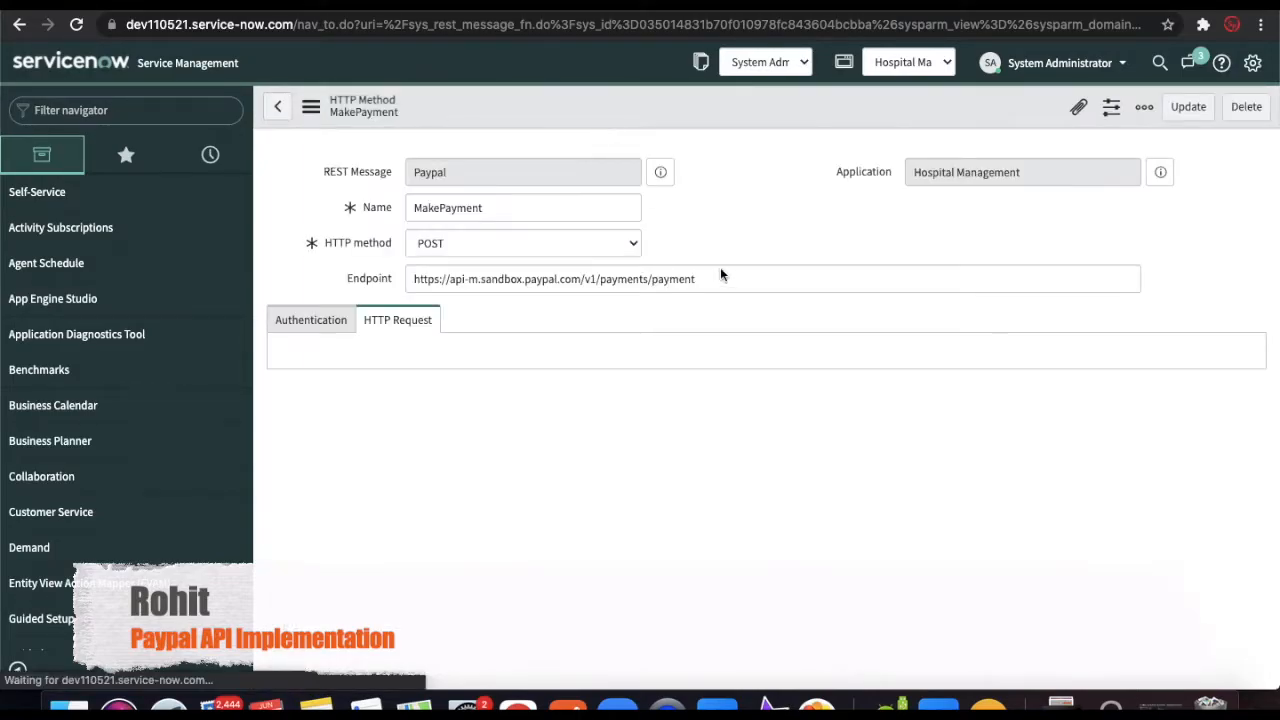
scroll(741, 301, down, 3)
scroll(741, 301, down, 3)
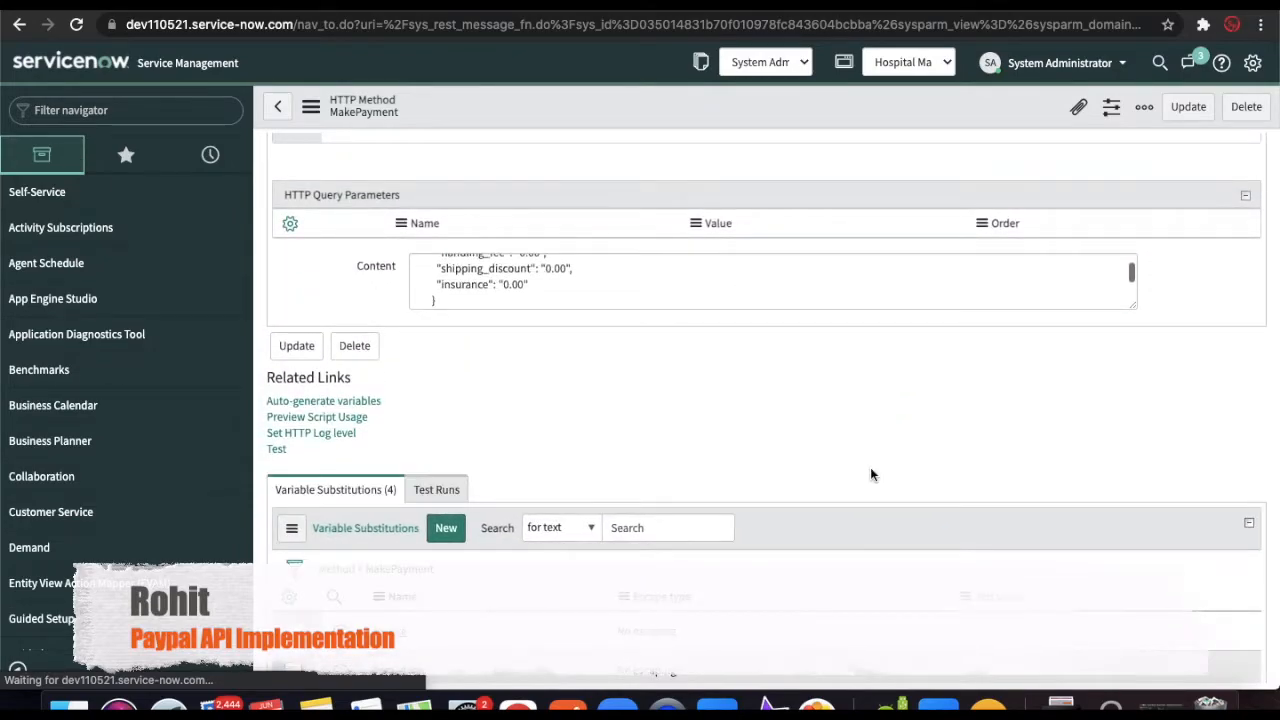
scroll(870, 467, down, 2)
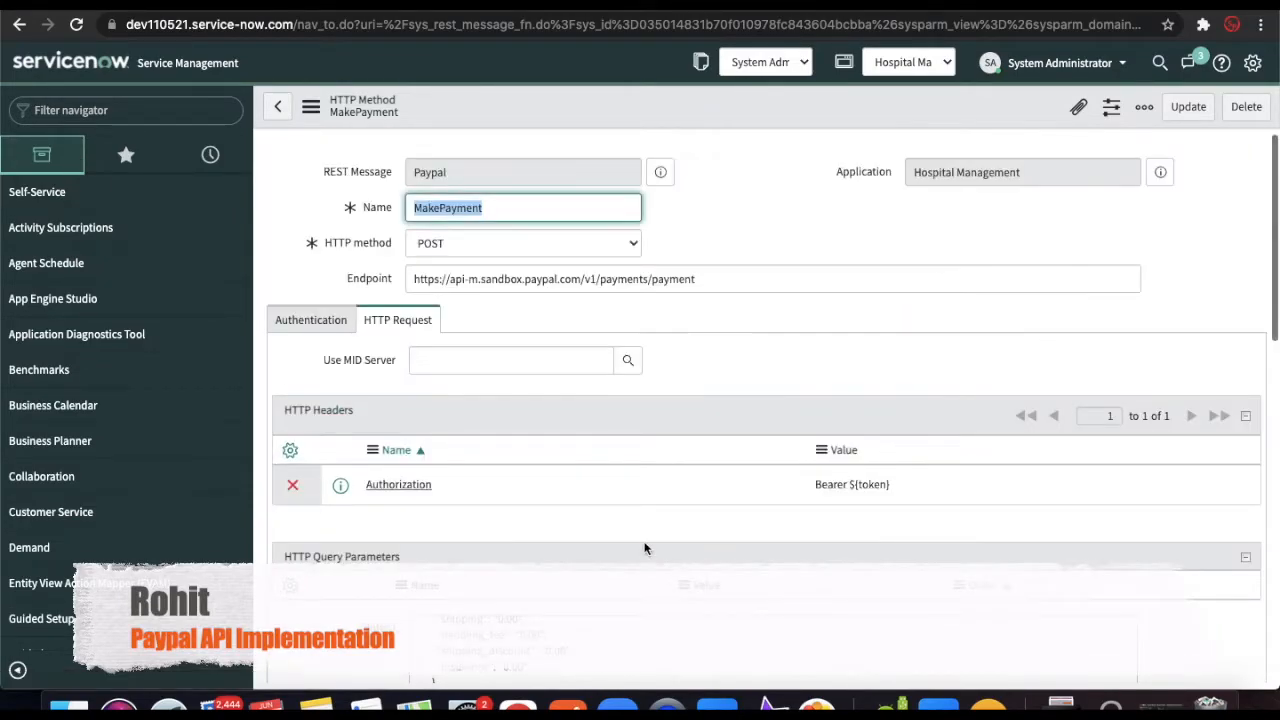
scroll(643, 527, down, 6)
scroll(642, 526, down, 3)
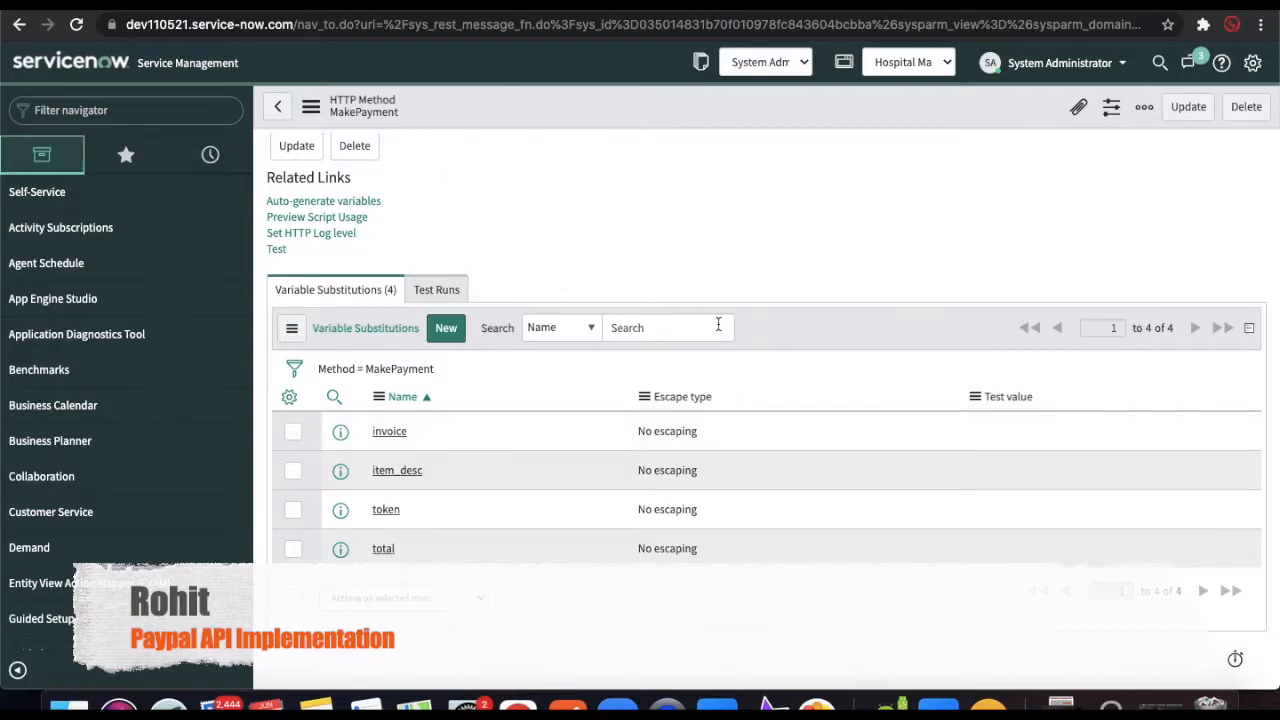
scroll(718, 324, up, 10)
click(660, 172)
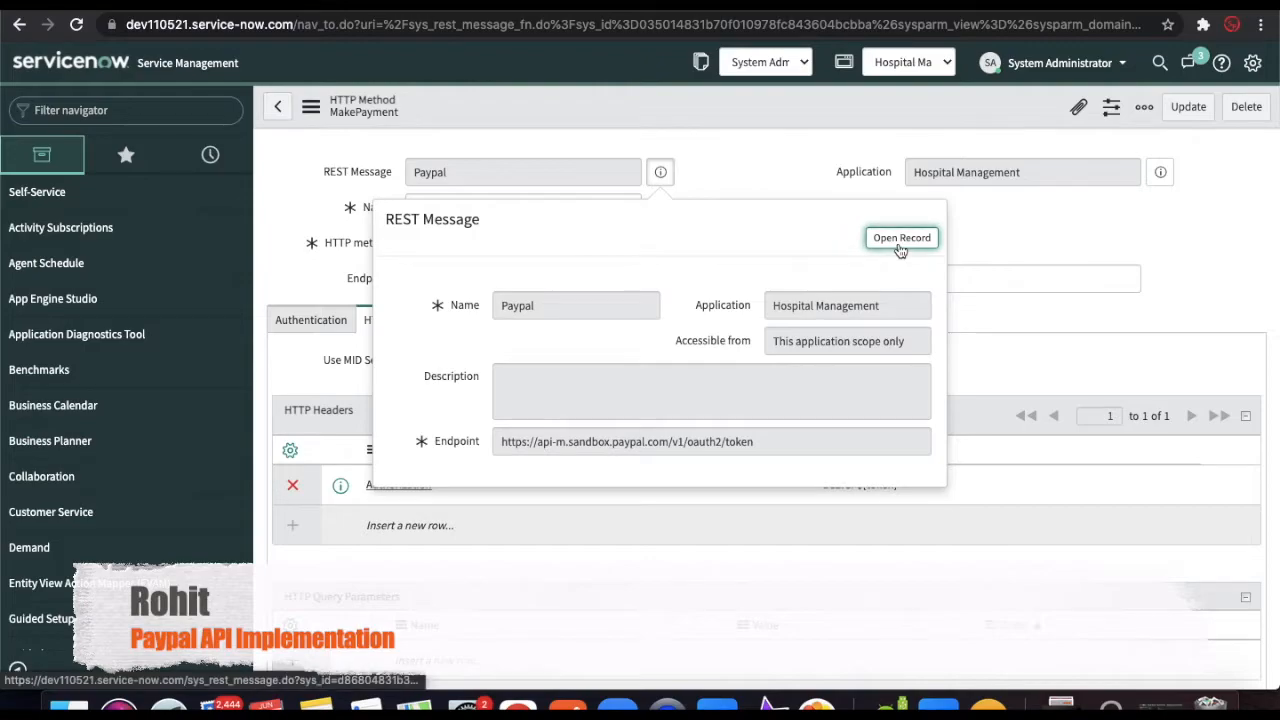
Open the Paypal REST Message, copy Postman's Accept Payment URL, and start a new HTTP method.
click(899, 240)
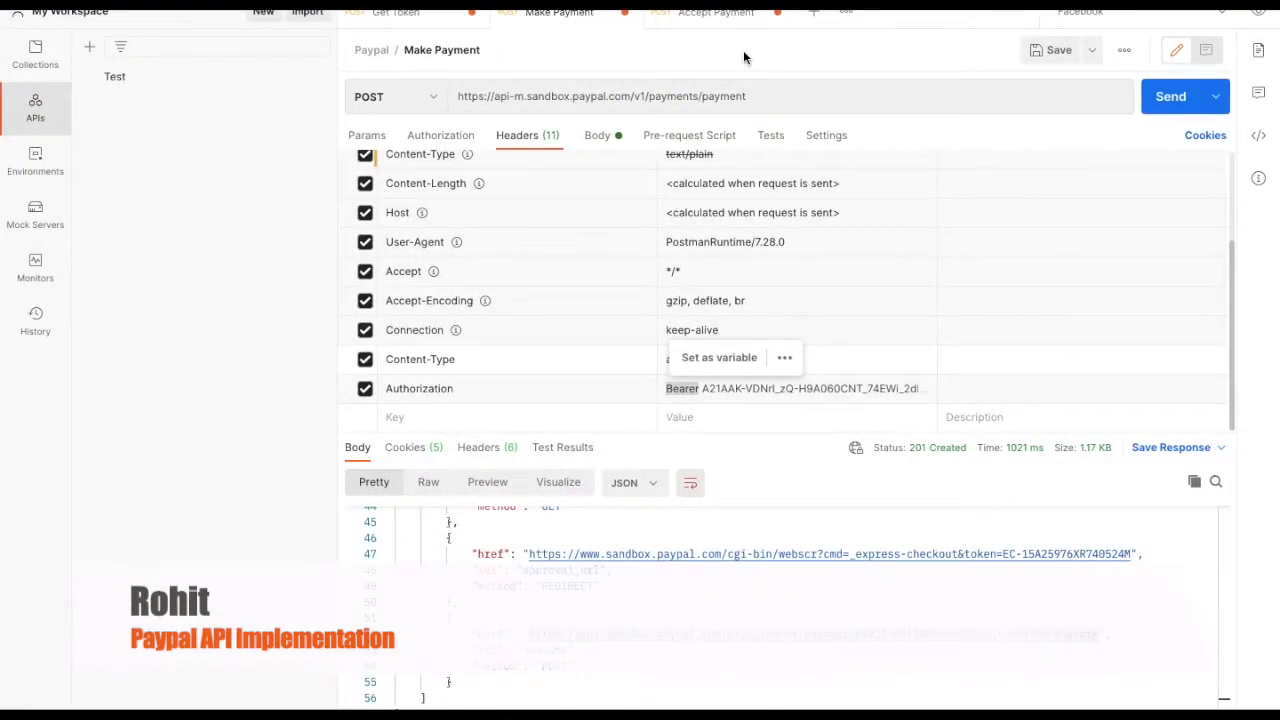
click(718, 16)
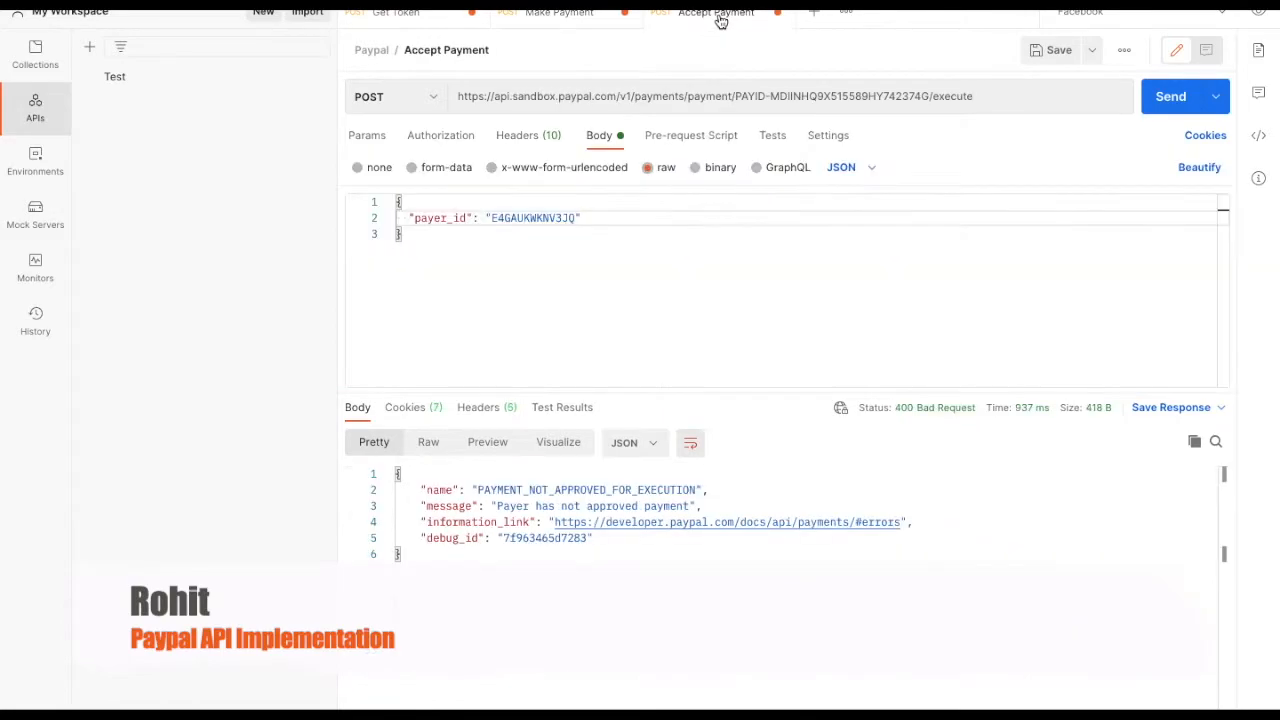
triple_click(769, 96)
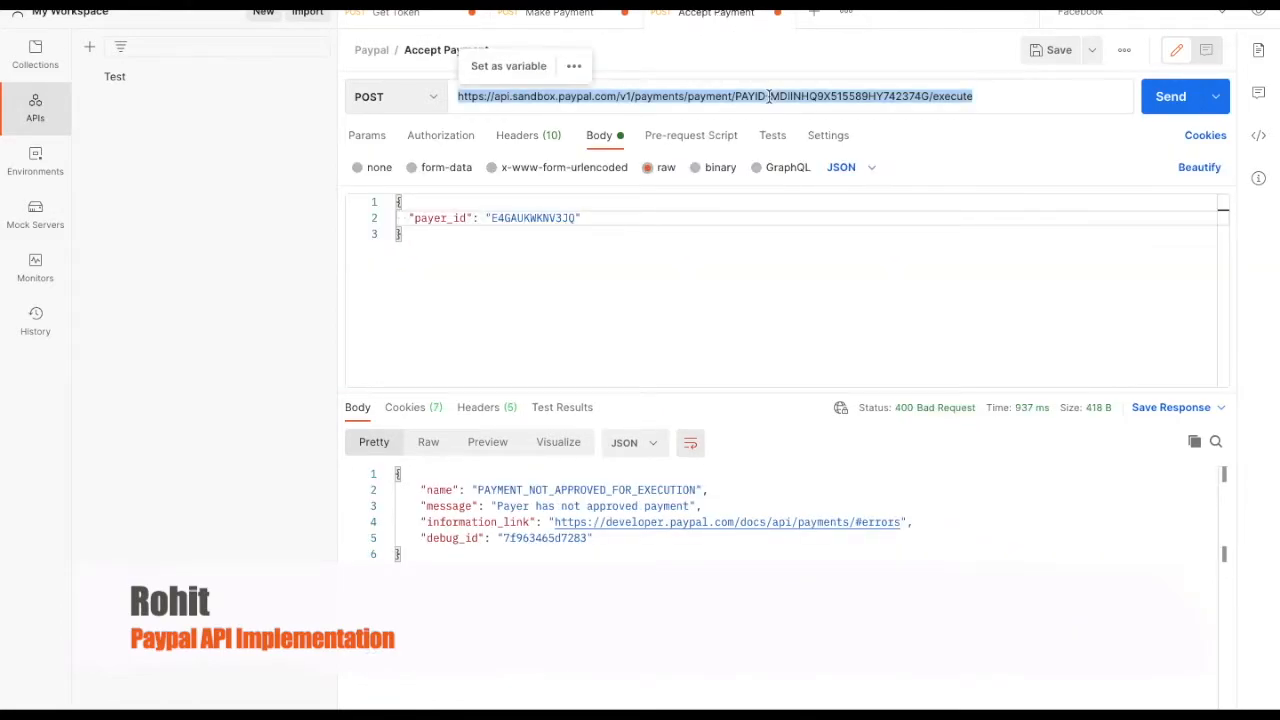
key(ctrl+Left)
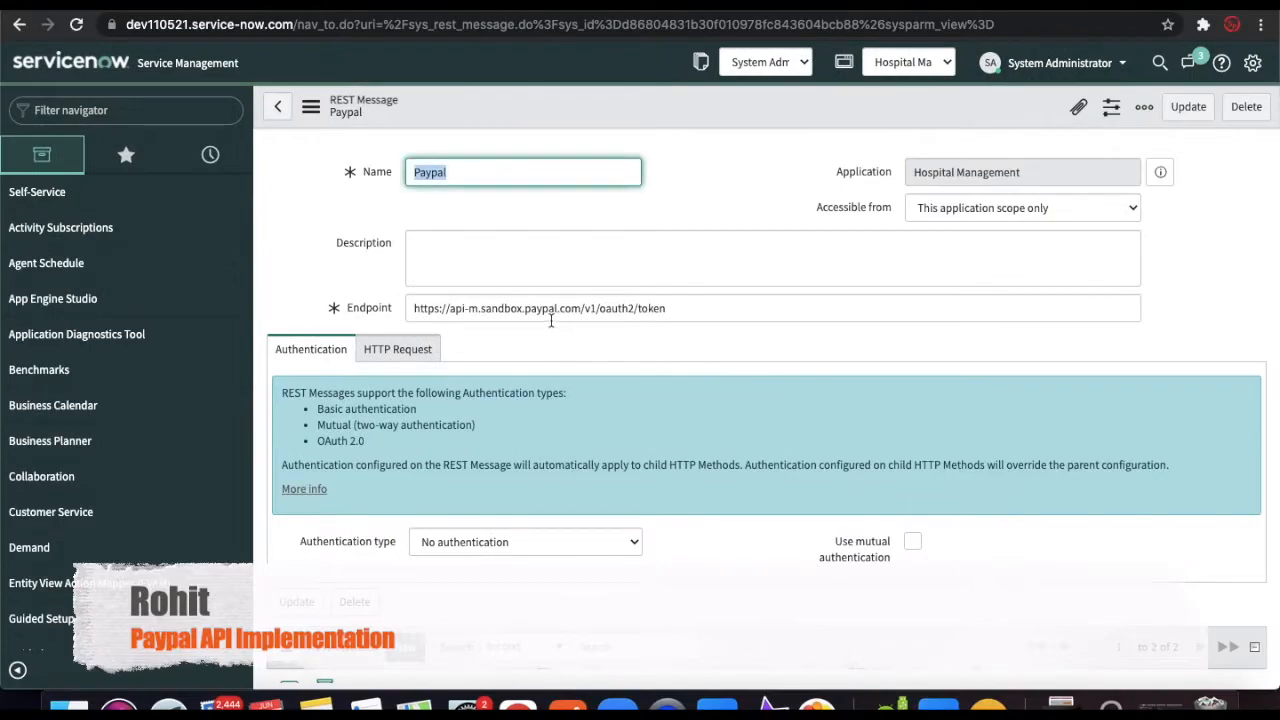
scroll(443, 457, down, 3)
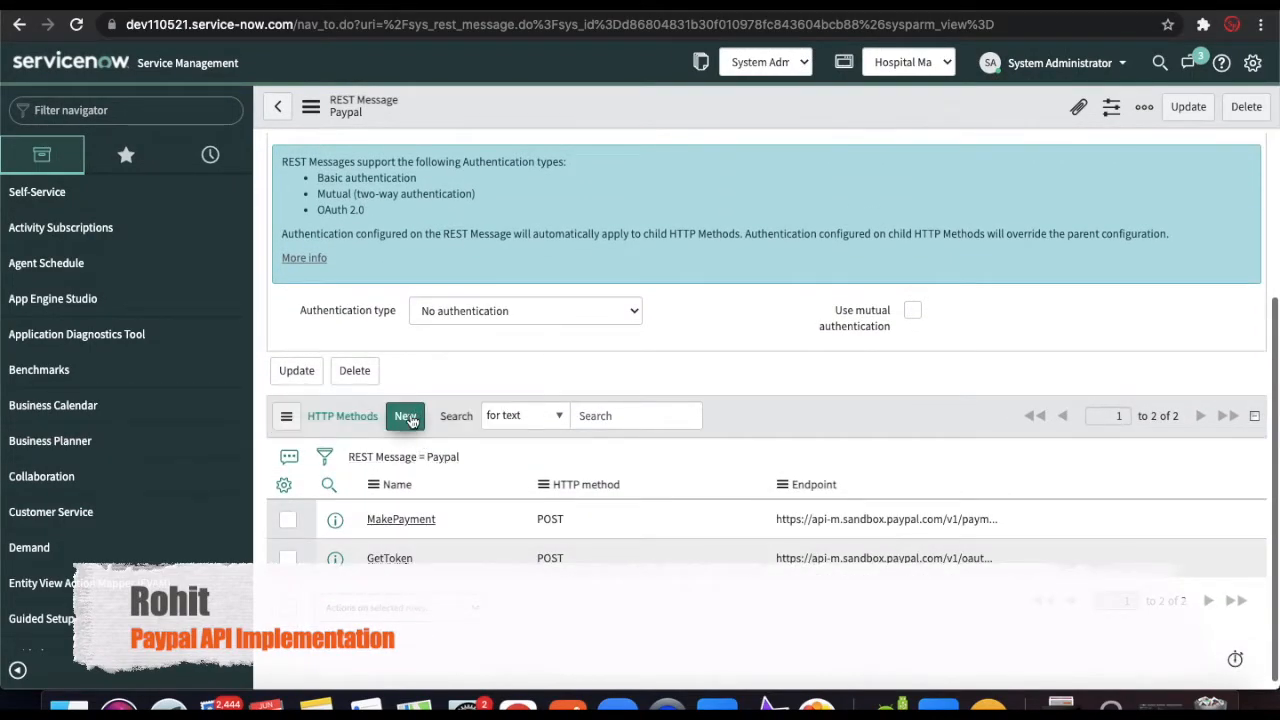
click(409, 419)
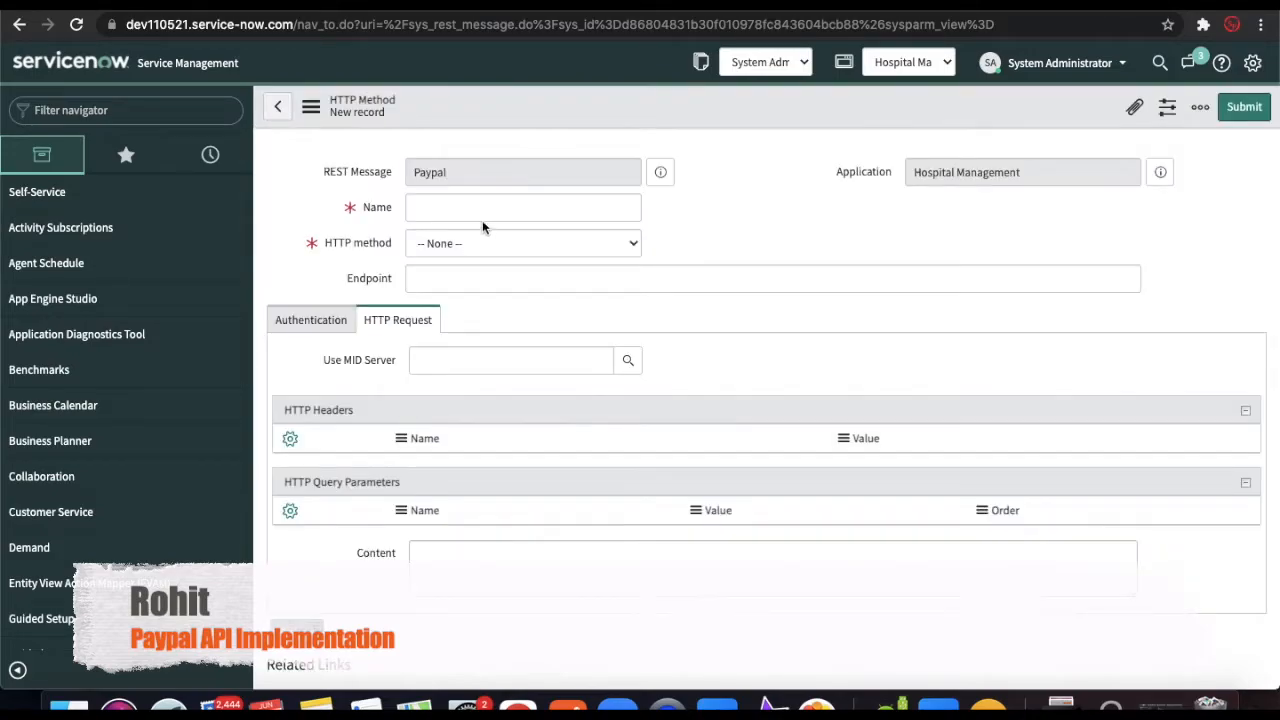
Create AcceptPayment as a POST with endpoint .../v1/payments/payment/${payment_id}/execute.
click(482, 214)
text(A)
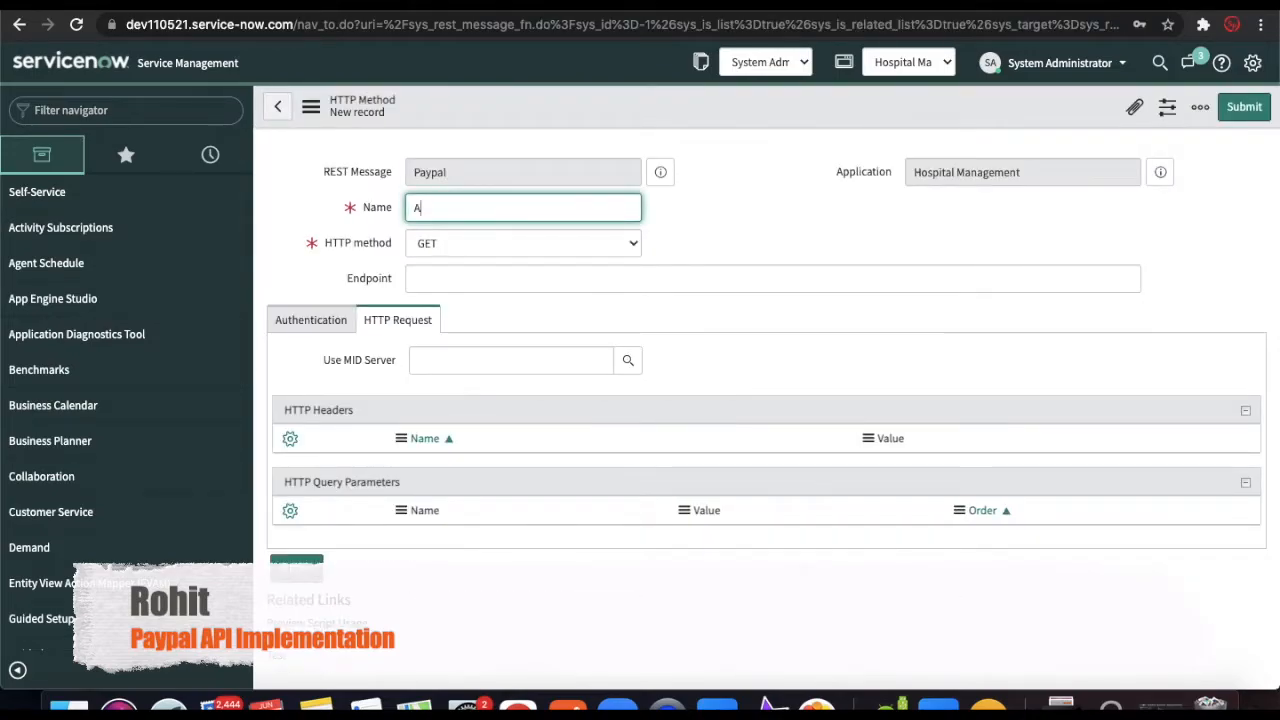
text(cceptPa)
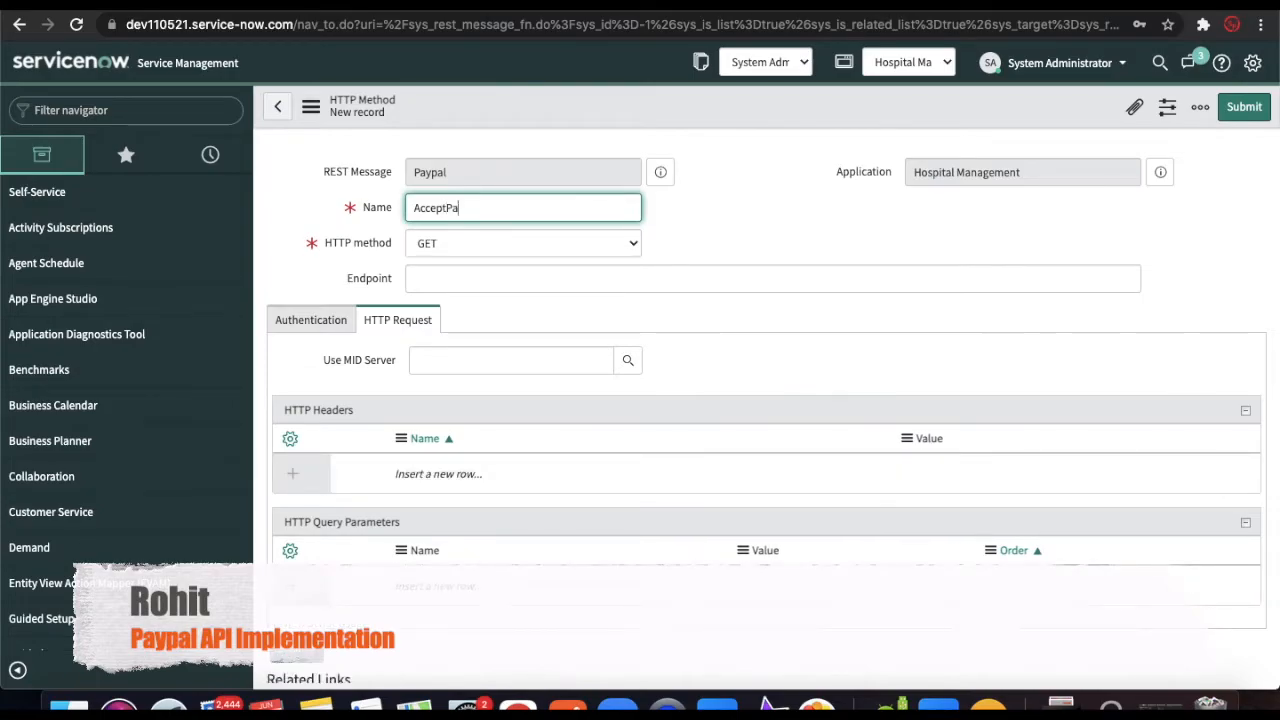
text(yment)
click(474, 244)
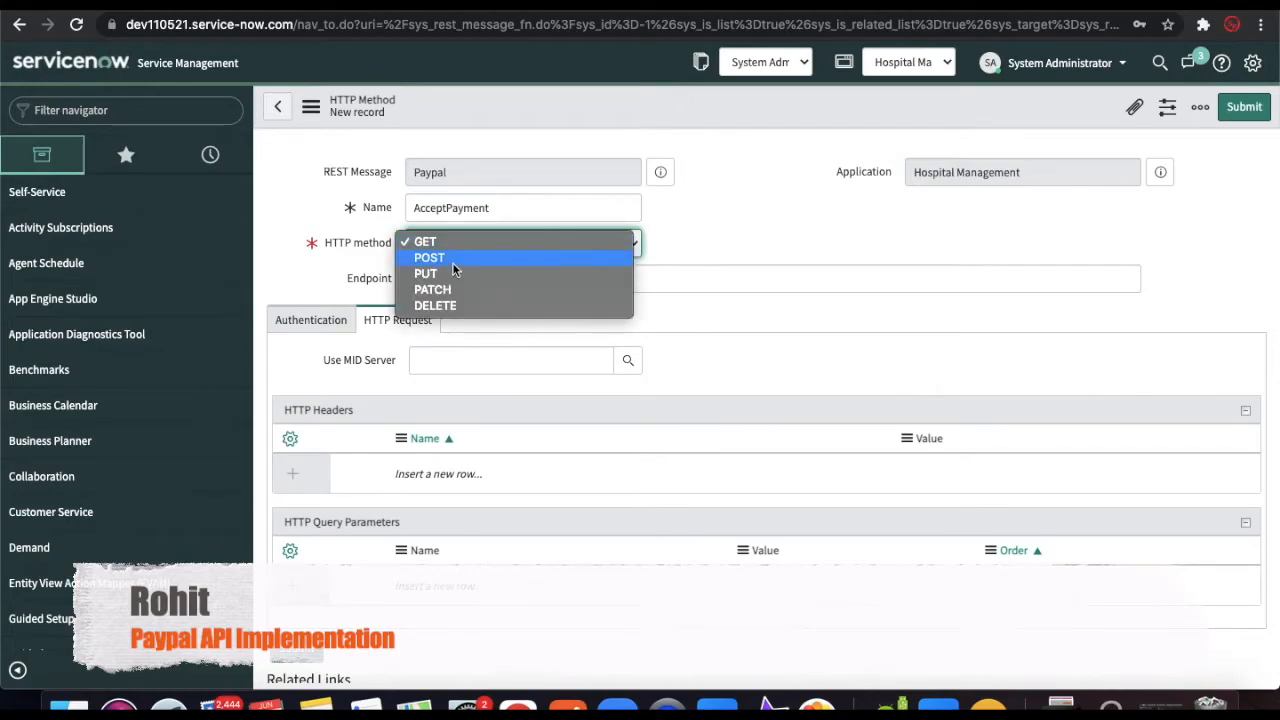
click(452, 262)
click(469, 267)
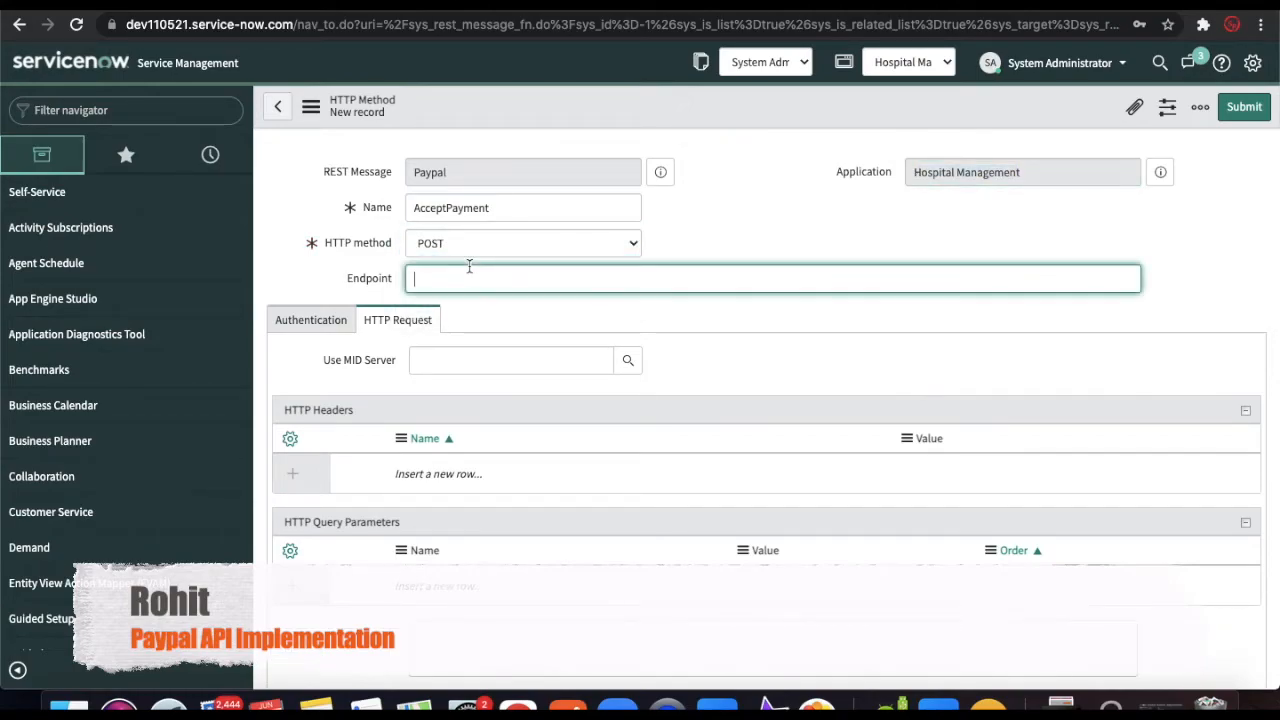
text(https://api.sandbox.paypal.com/v1/payments/payment/PAYID-MDHMHQIDG15588NY7423740/execute)
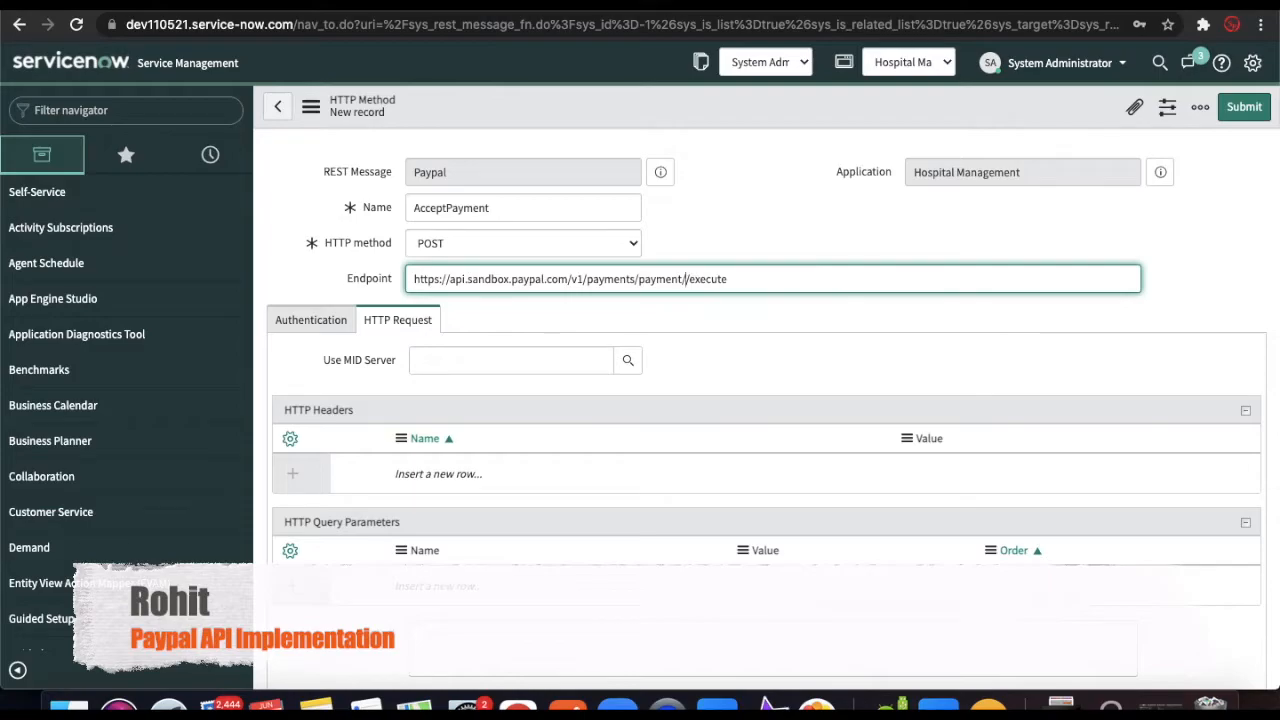
text(${})
text(pa)
text(ymen)
text(t_)
text(id}/)
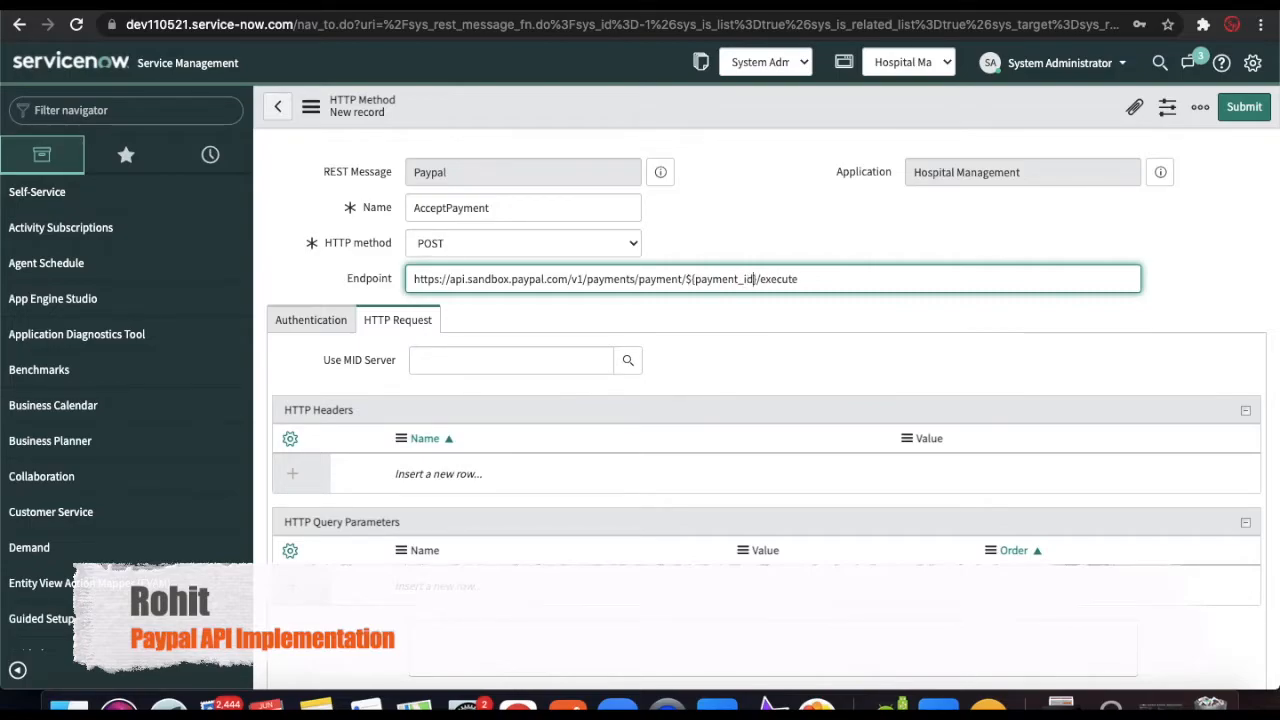
Save the new AcceptPayment method record.
right_click(699, 109)
click(714, 123)
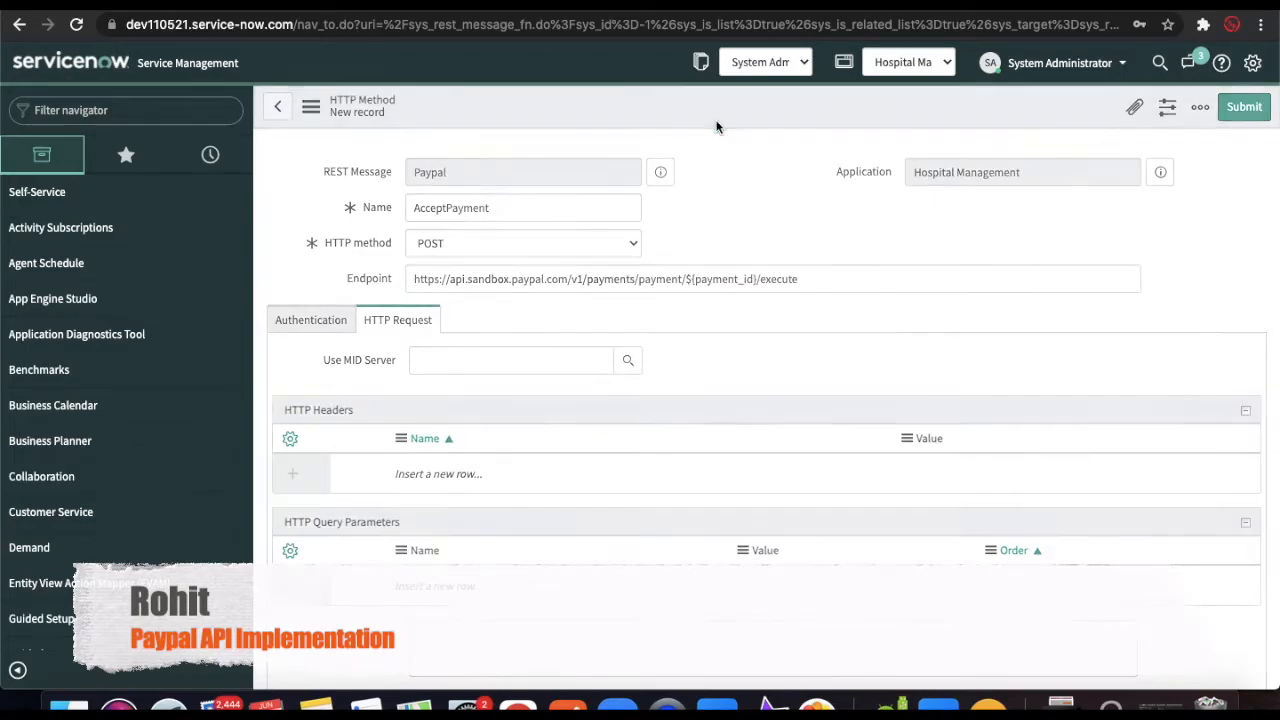
key(ctrl+Right)
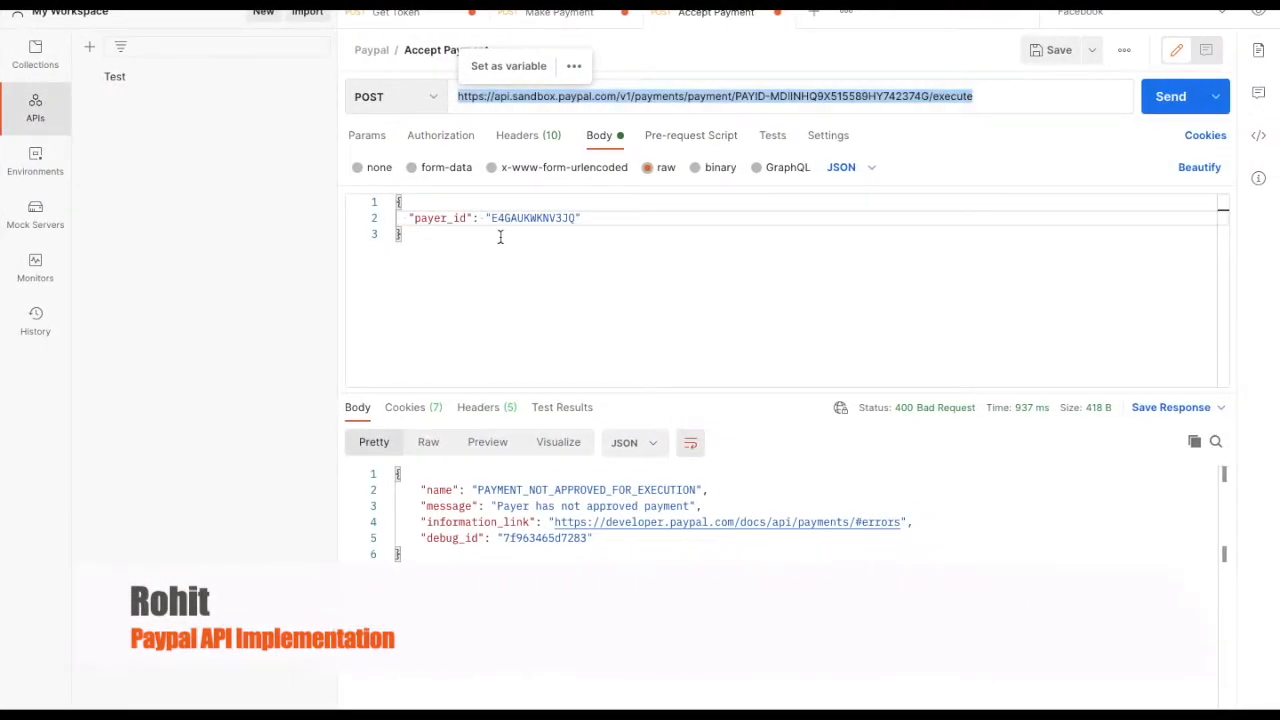
Copy the payer_id JSON body from Postman into AcceptPayment's Content field.
click(433, 232)
key(ctrl+a)
key(ctrl+c)
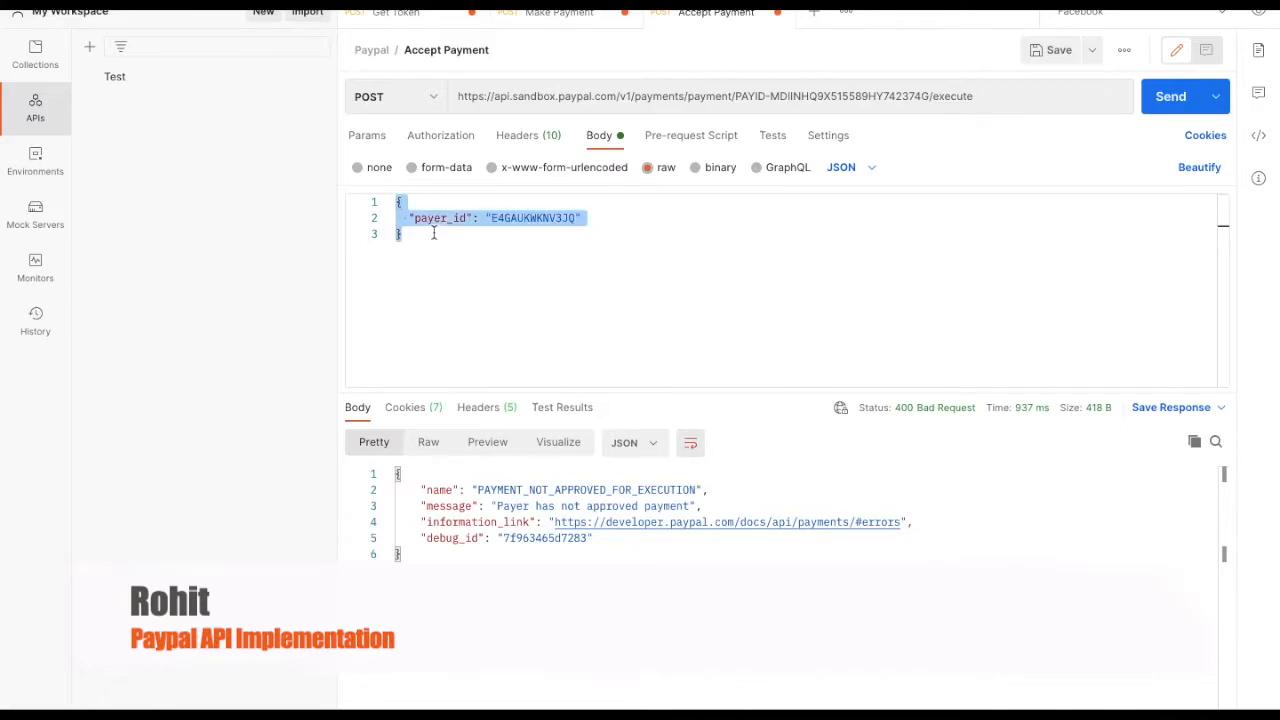
key(ctrl+Left)
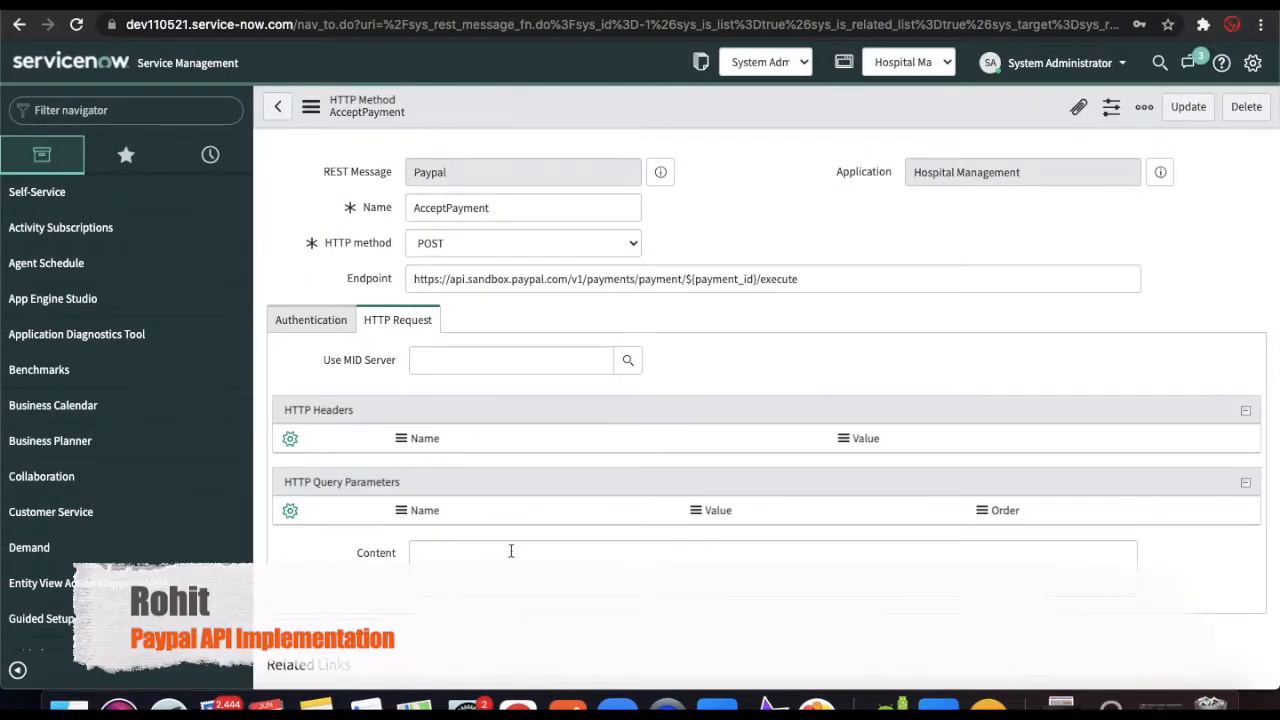
click(510, 560)
key(ctrl+v)
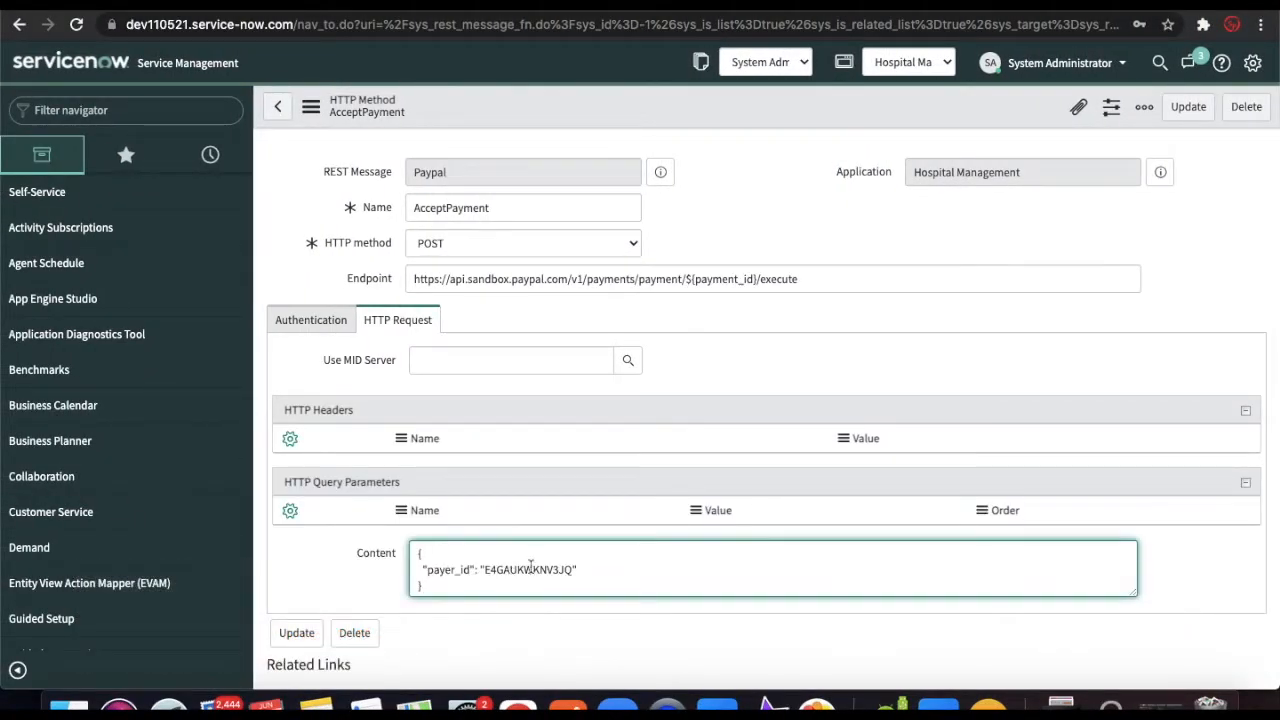
Replace the hard-coded payer id with ${payer_id} and save AcceptPayment.
double_click(530, 569)
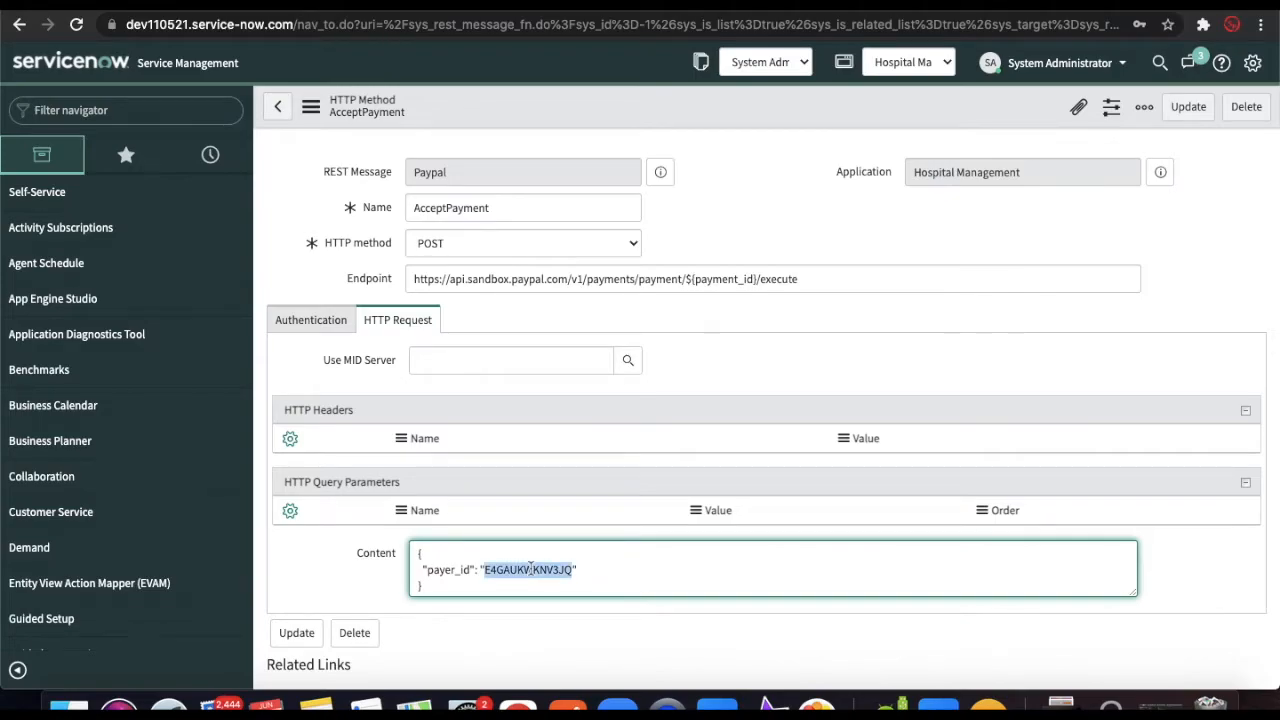
double_click(437, 569)
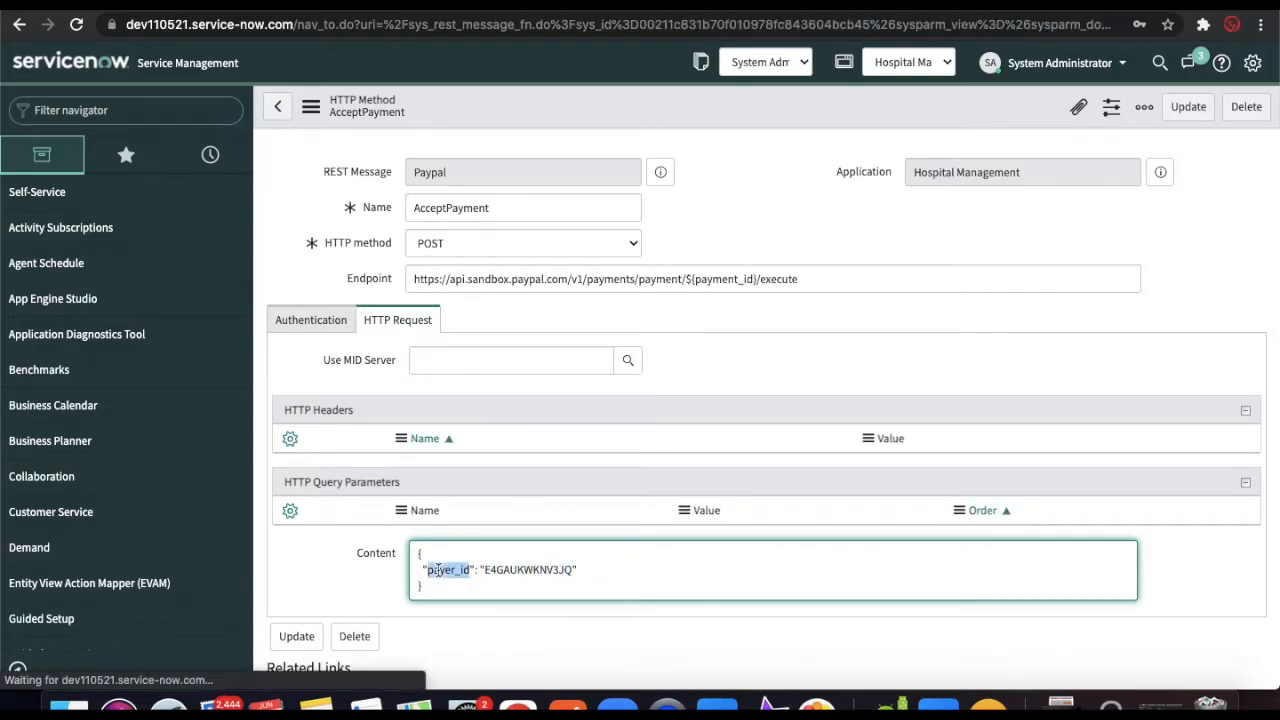
double_click(528, 570)
key(Escape)
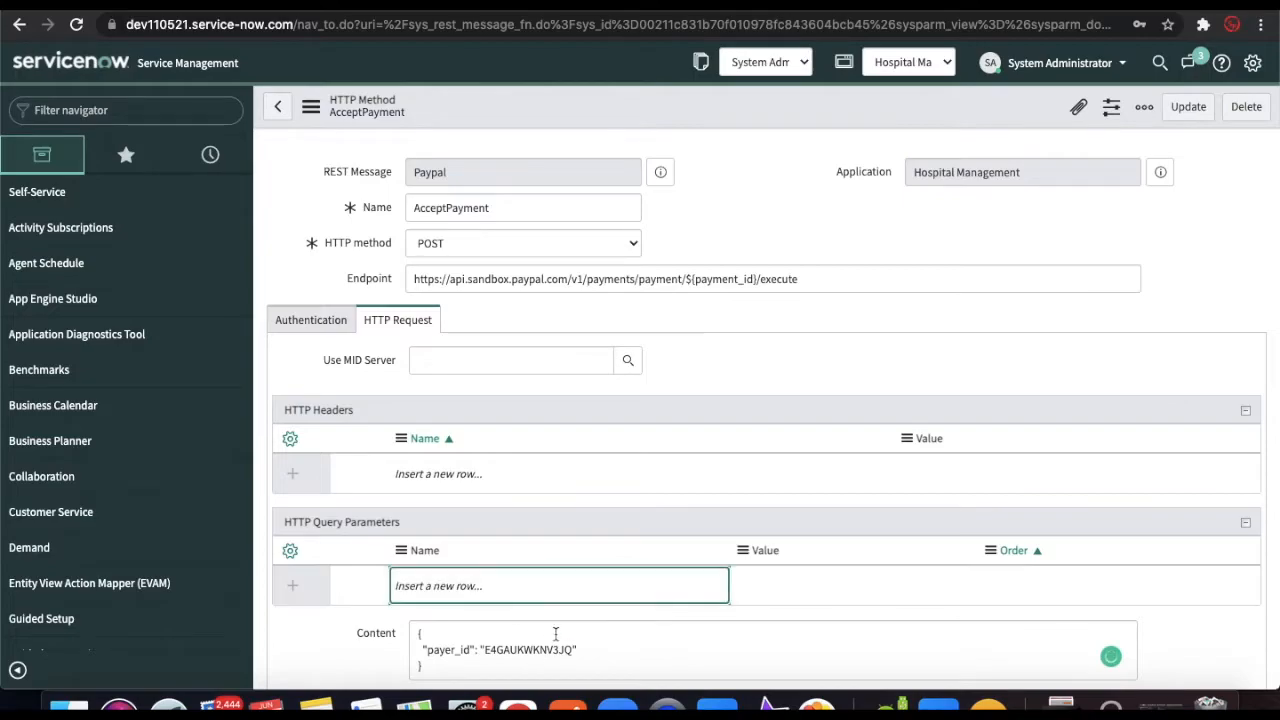
double_click(545, 649)
text($)
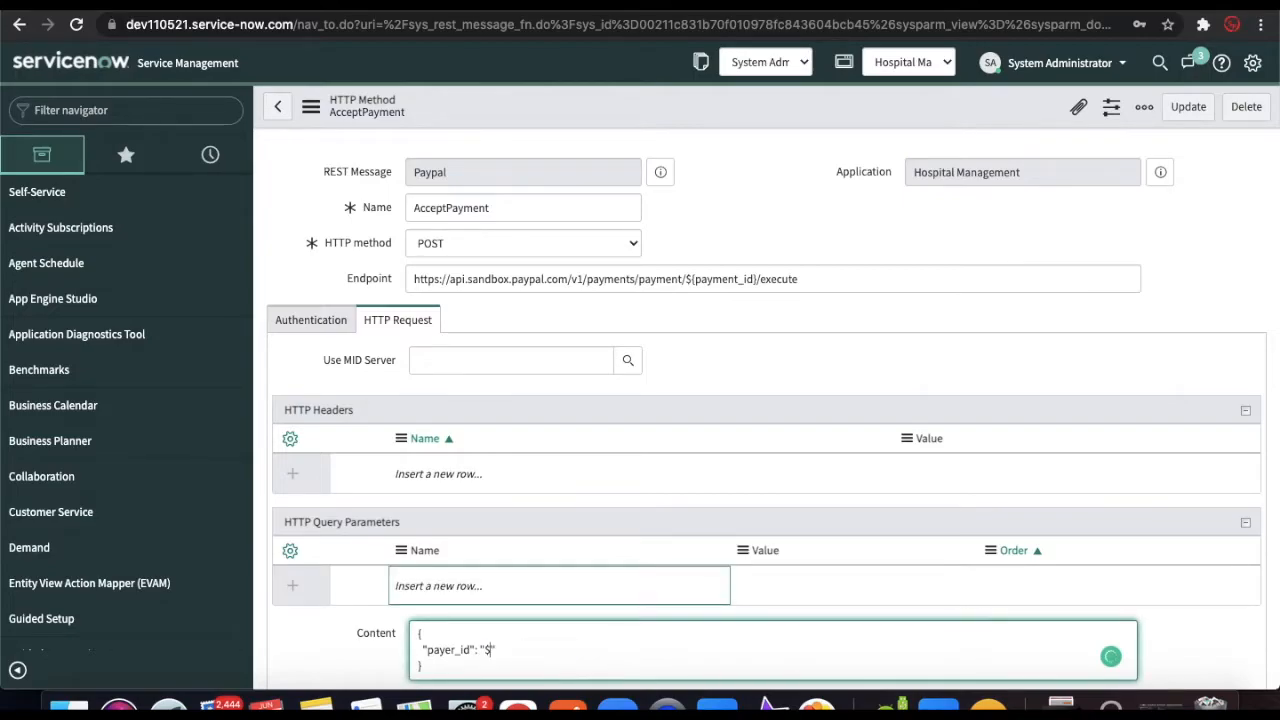
text({payer_id)
right_click(671, 110)
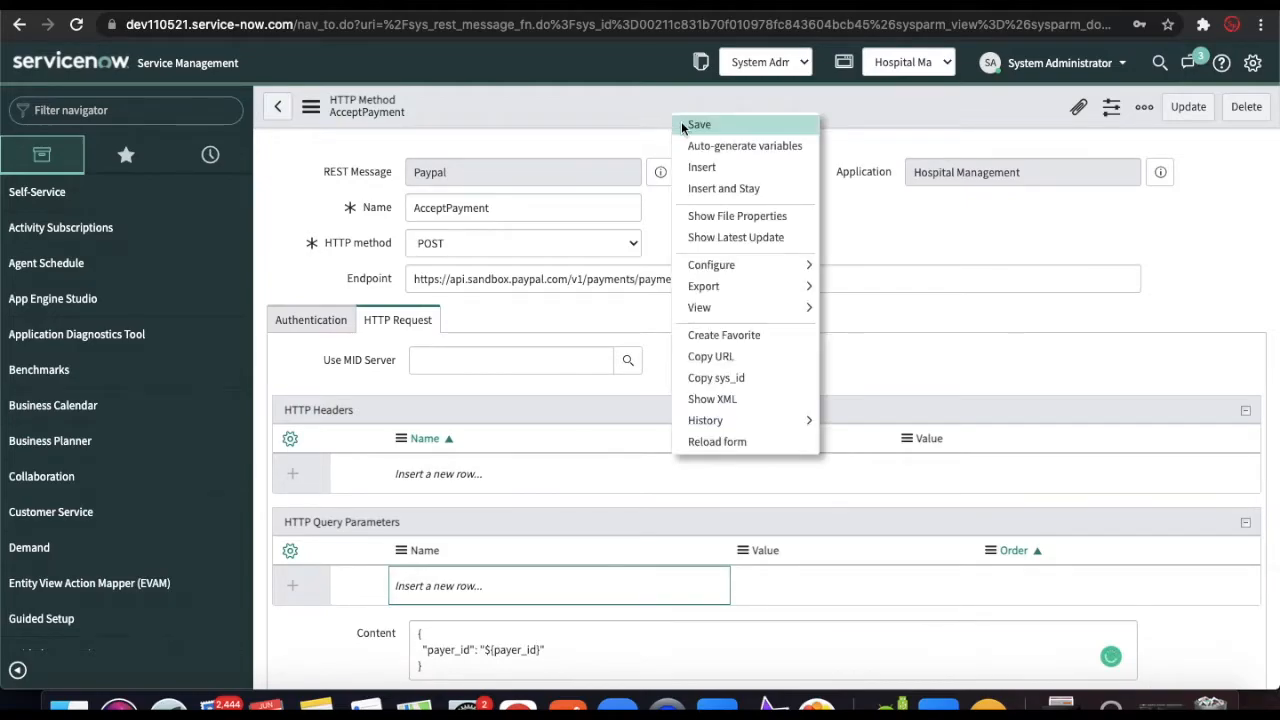
click(681, 121)
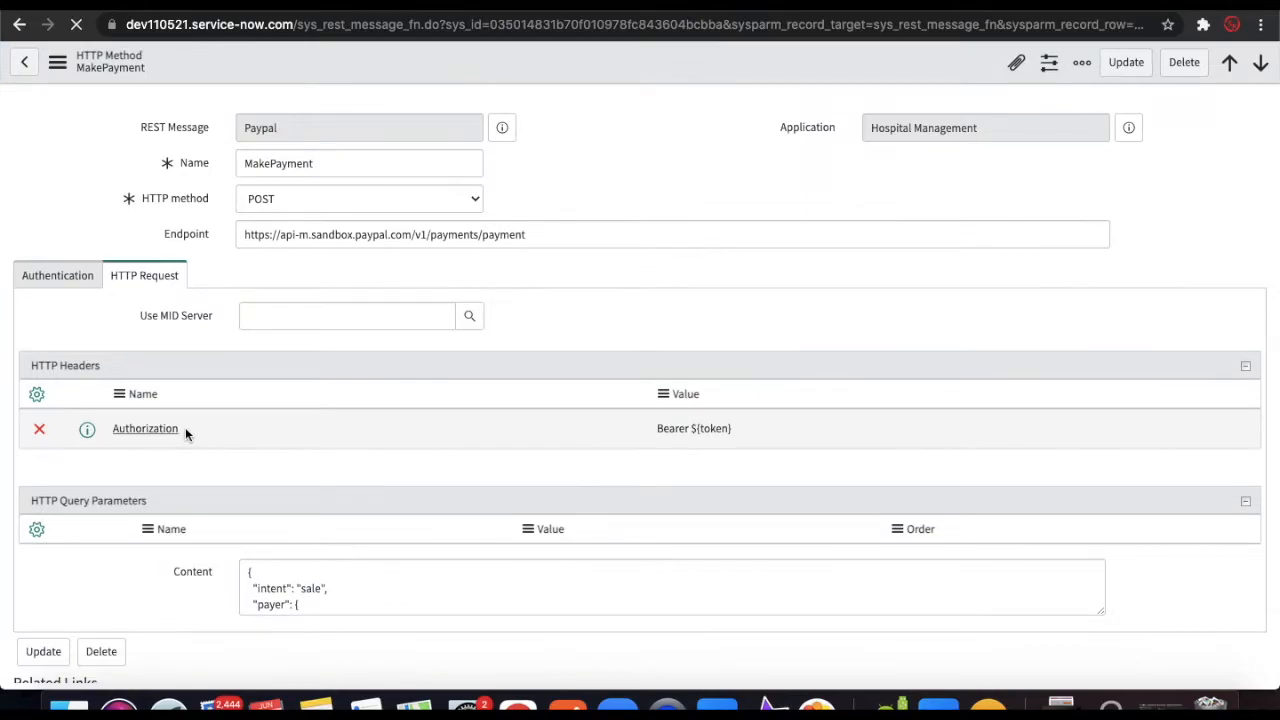
Add an Authorization HTTP header with value Bearer ${token}, copied from MakePayment.
click(184, 431)
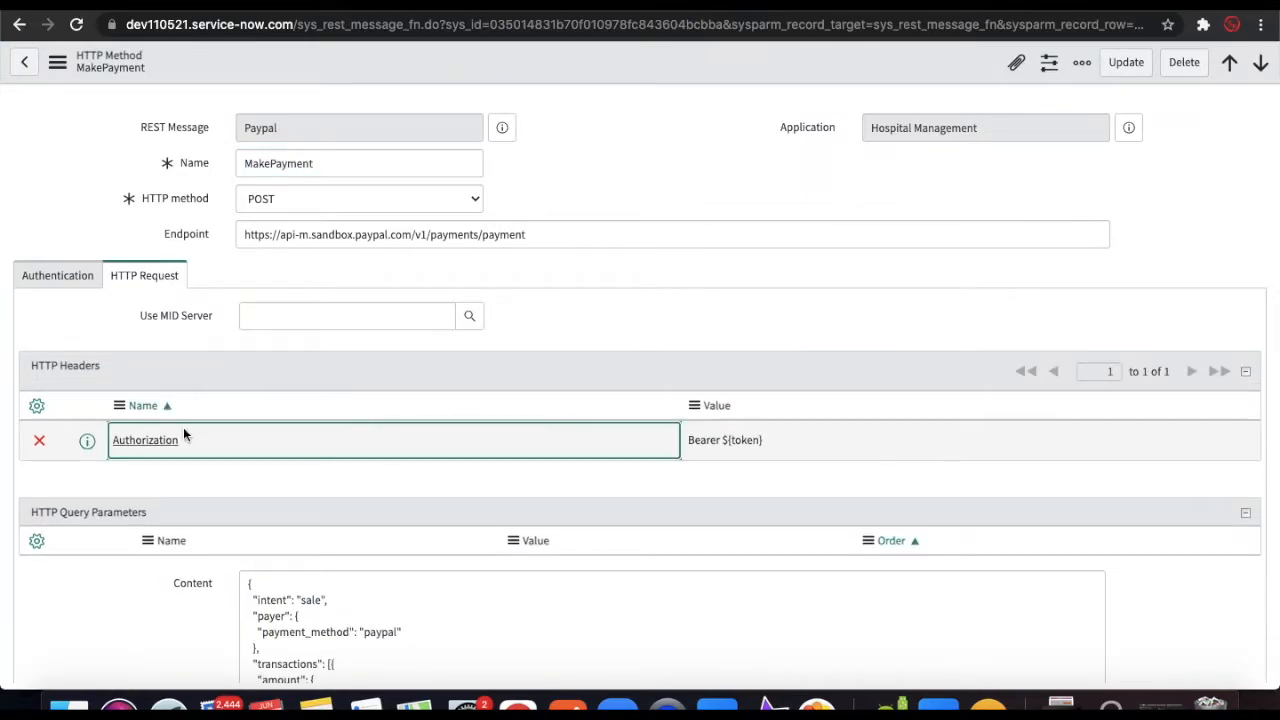
drag(184, 440, 112, 440)
key(ctrl+c)
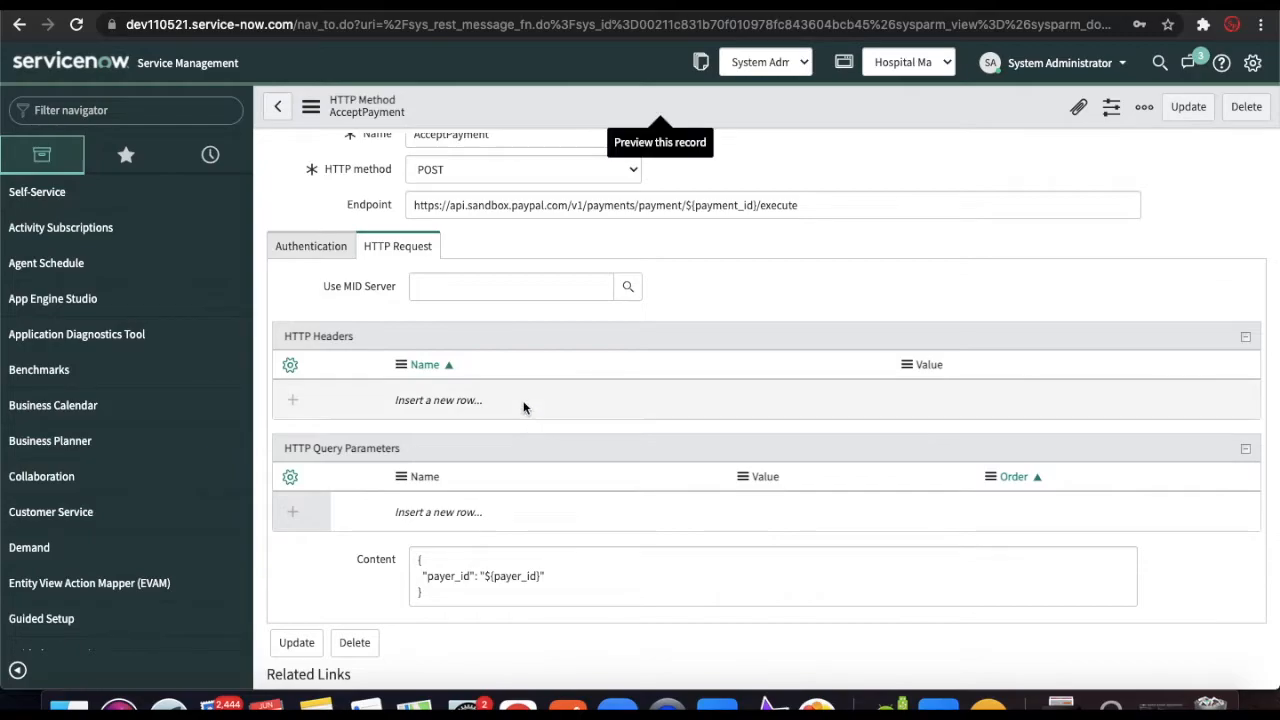
click(455, 397)
key(ctrl+v)
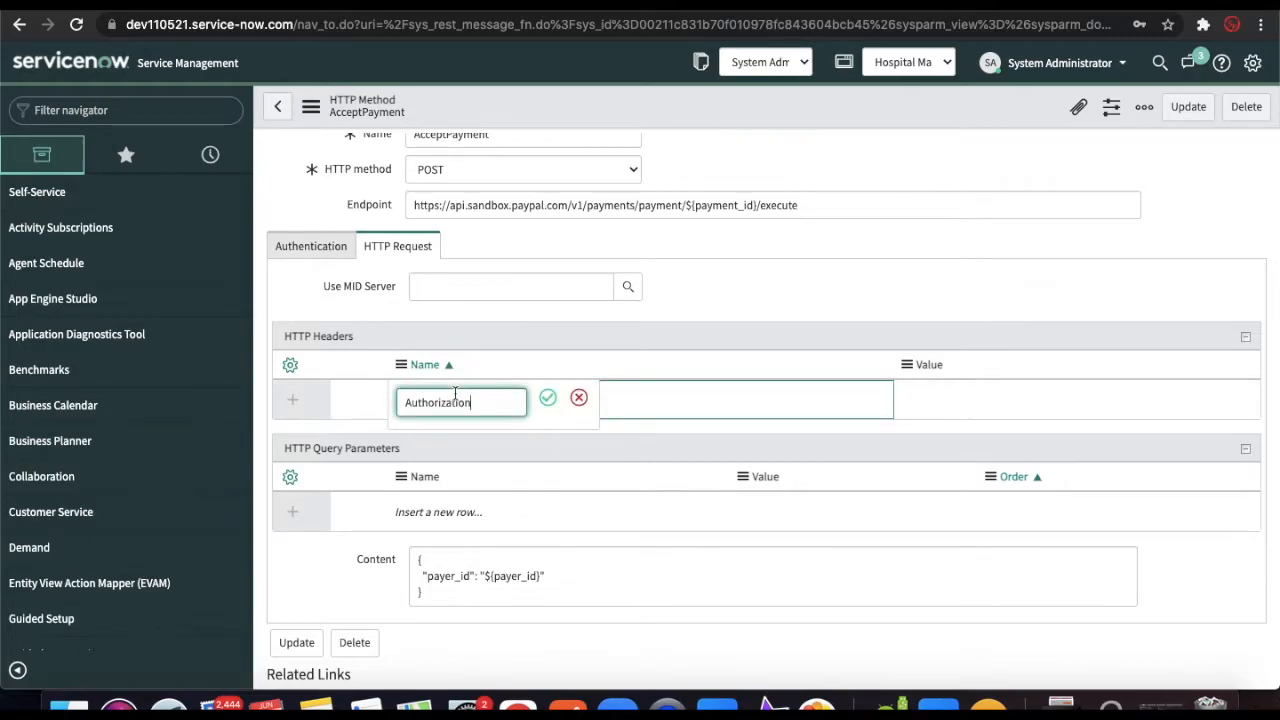
click(551, 399)
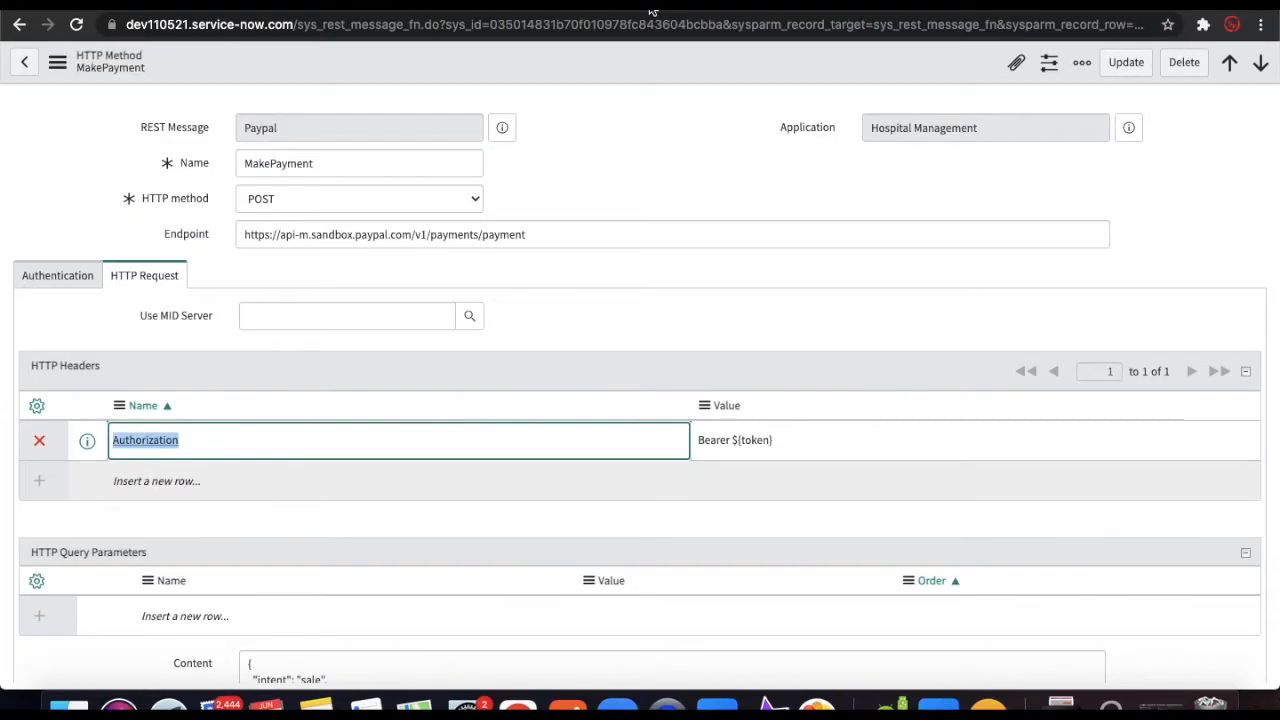
click(773, 442)
drag(773, 443, 698, 440)
key(ctrl+c)
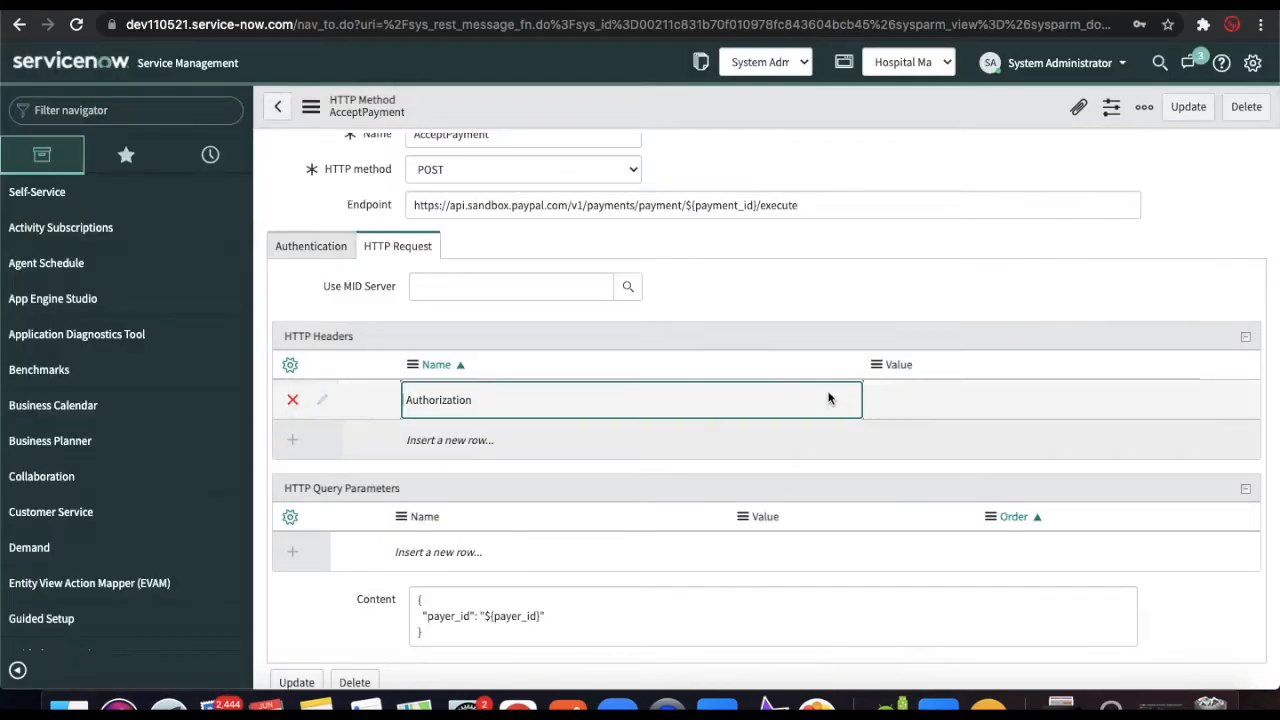
click(910, 398)
key(ctrl+v)
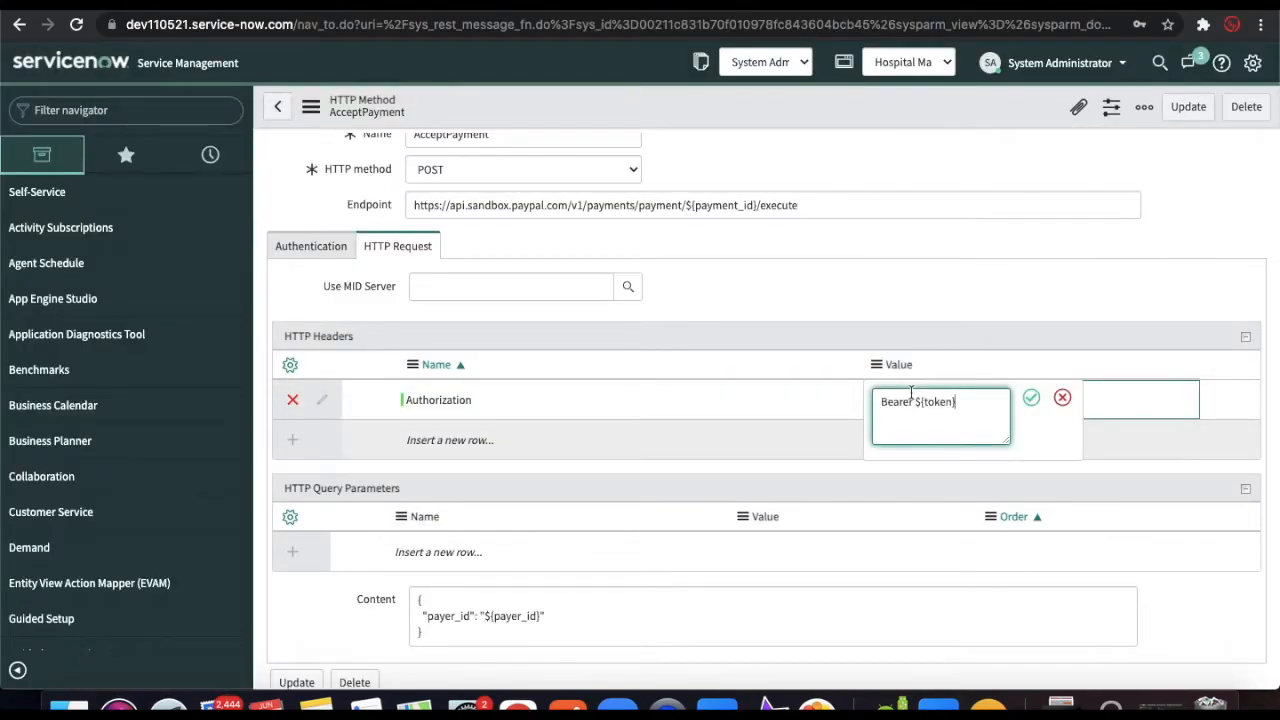
click(1034, 399)
Save AcceptPayment and auto-generate its variables.
right_click(766, 104)
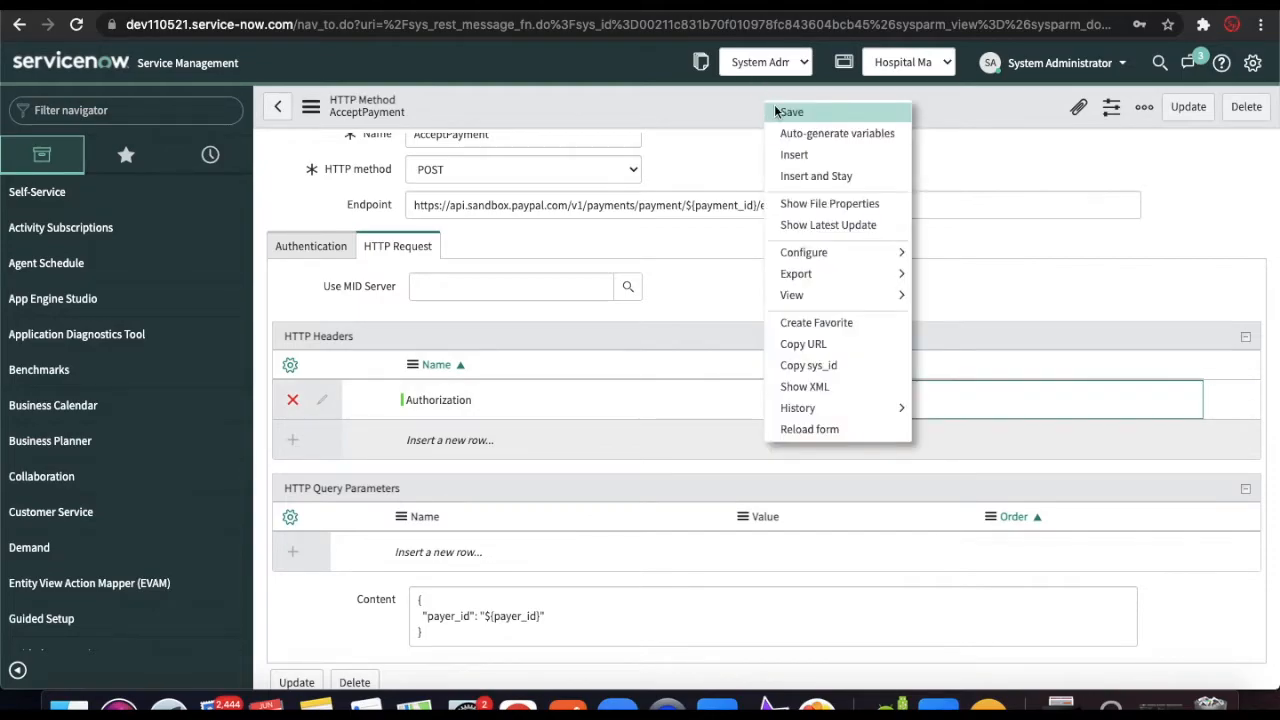
click(777, 112)
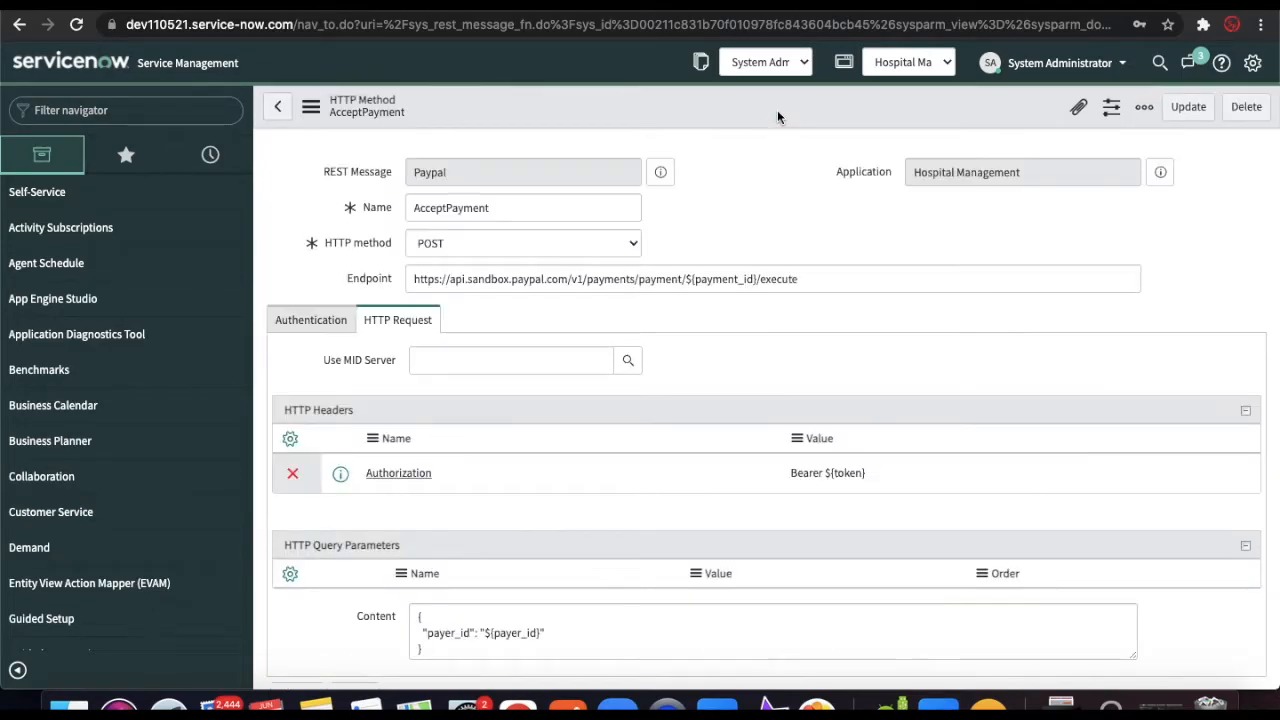
right_click(777, 117)
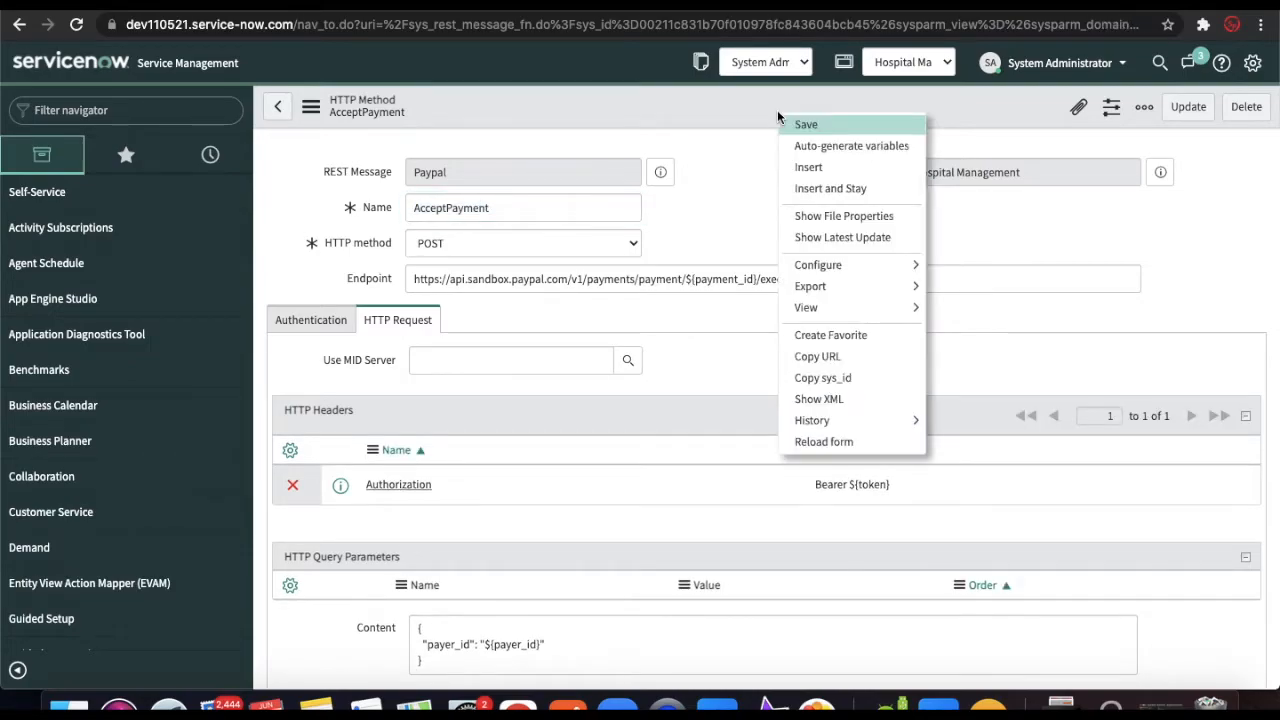
click(806, 146)
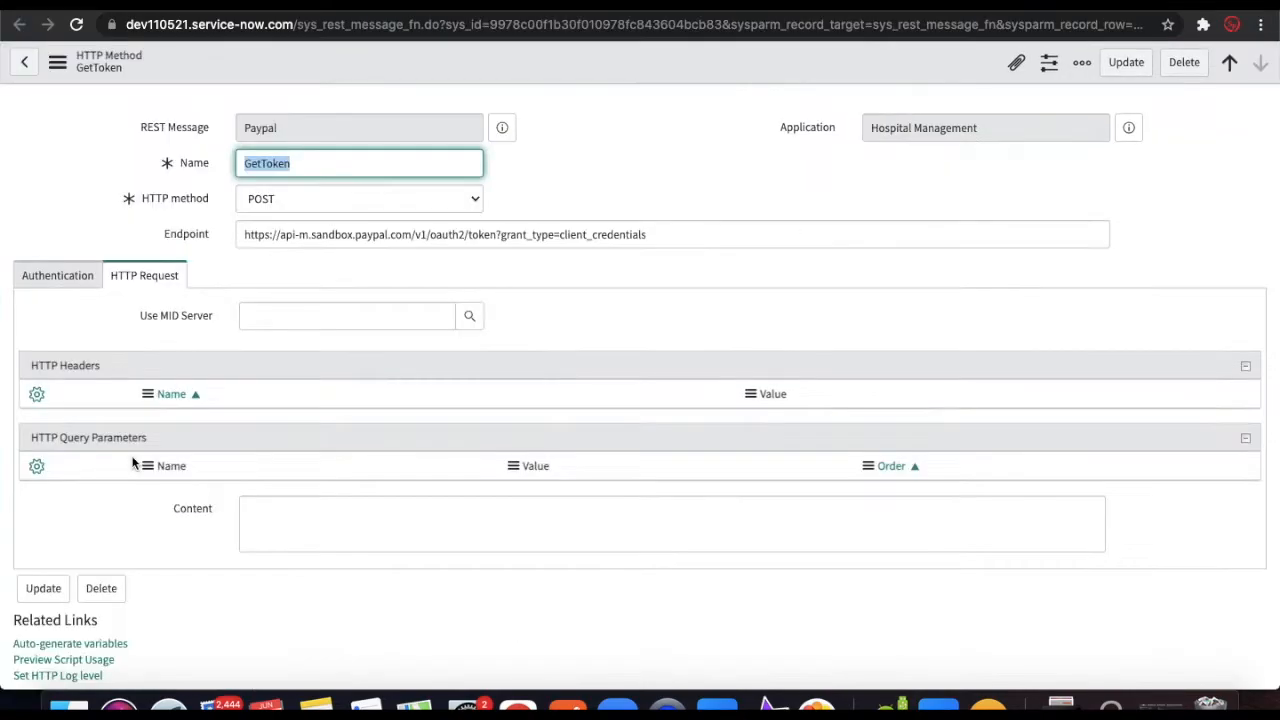
scroll(133, 463, down, 1)
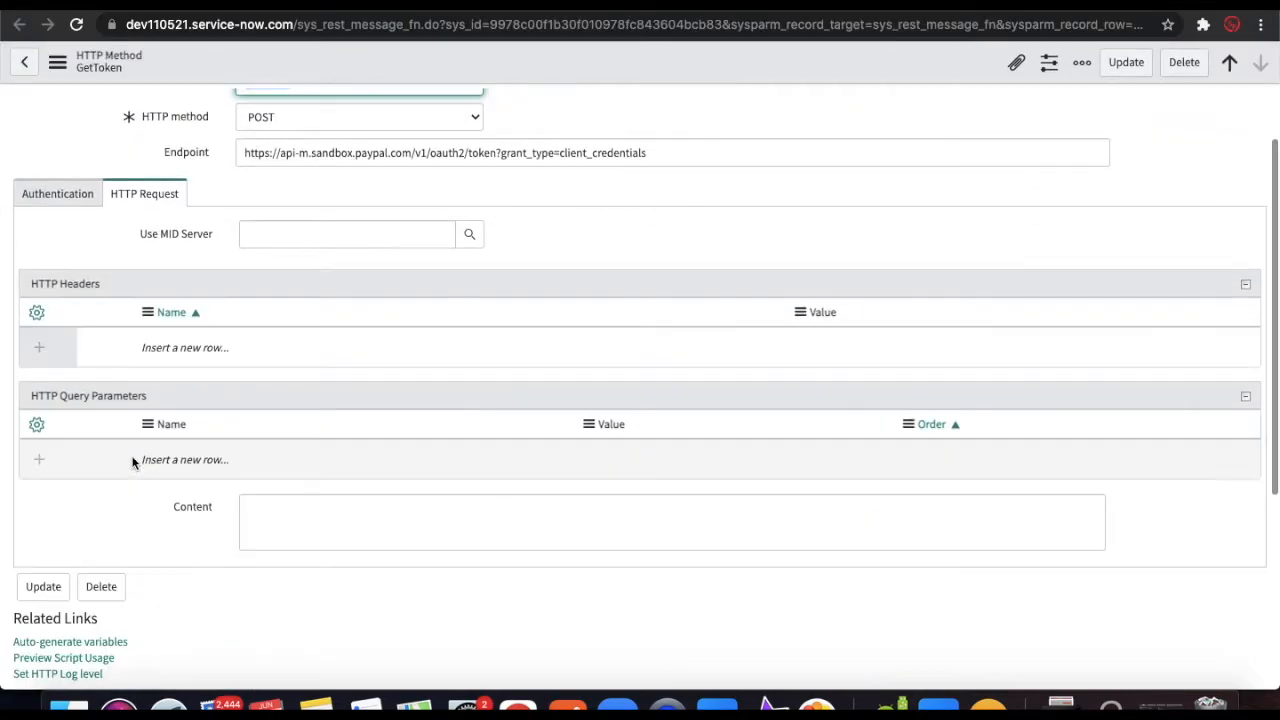
Test GetToken, confirm status 200, and copy the returned access token.
scroll(133, 463, down, 1)
click(24, 601)
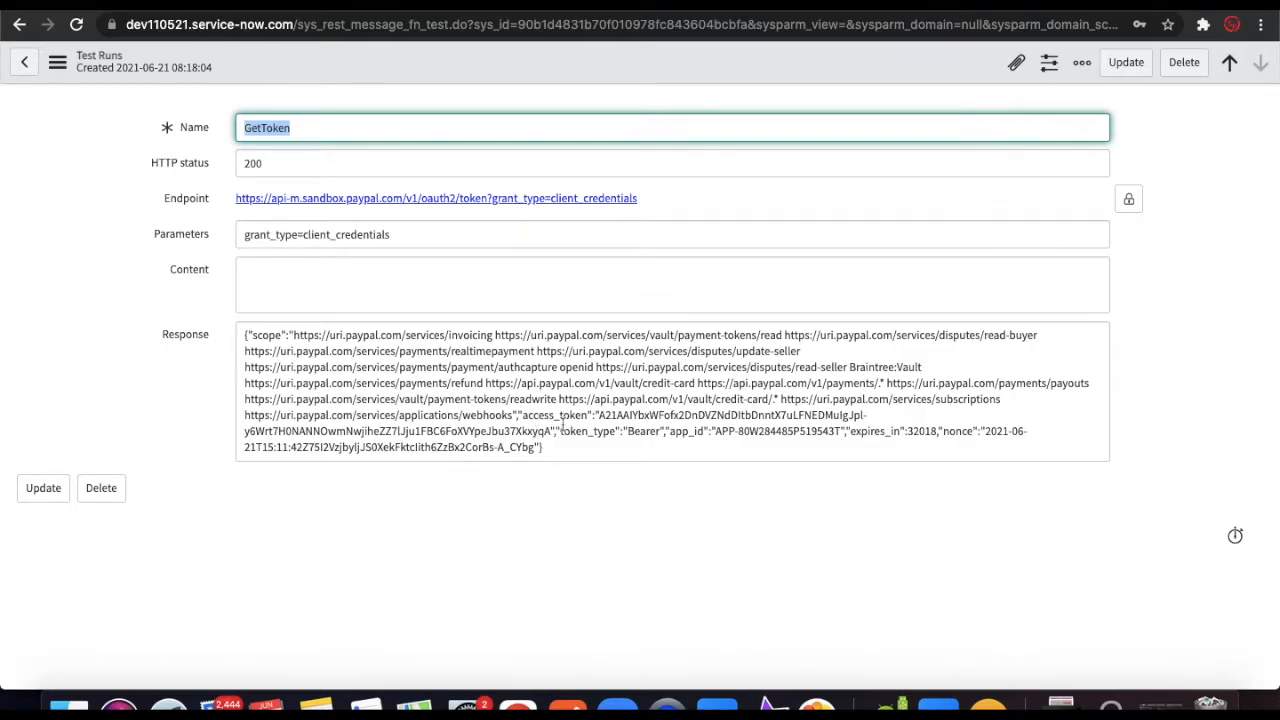
drag(598, 415, 553, 431)
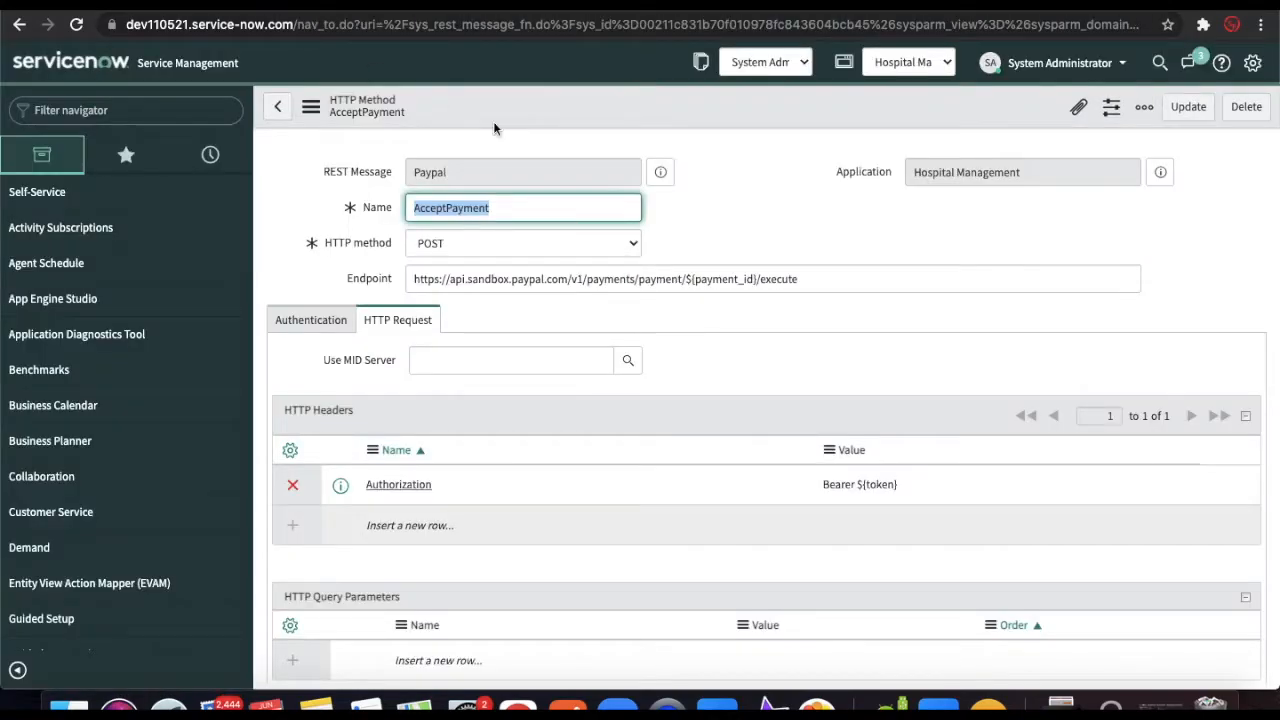
Open the Paypal REST Message record and its MakePayment method.
click(658, 174)
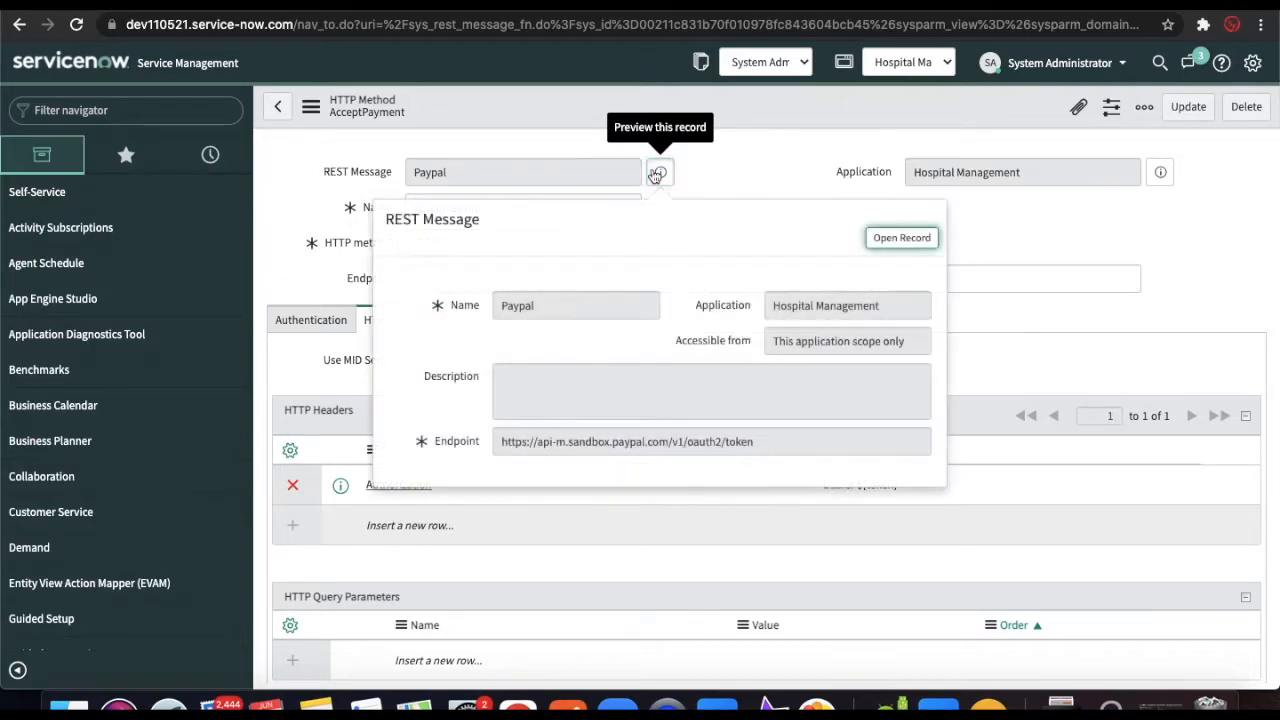
click(870, 246)
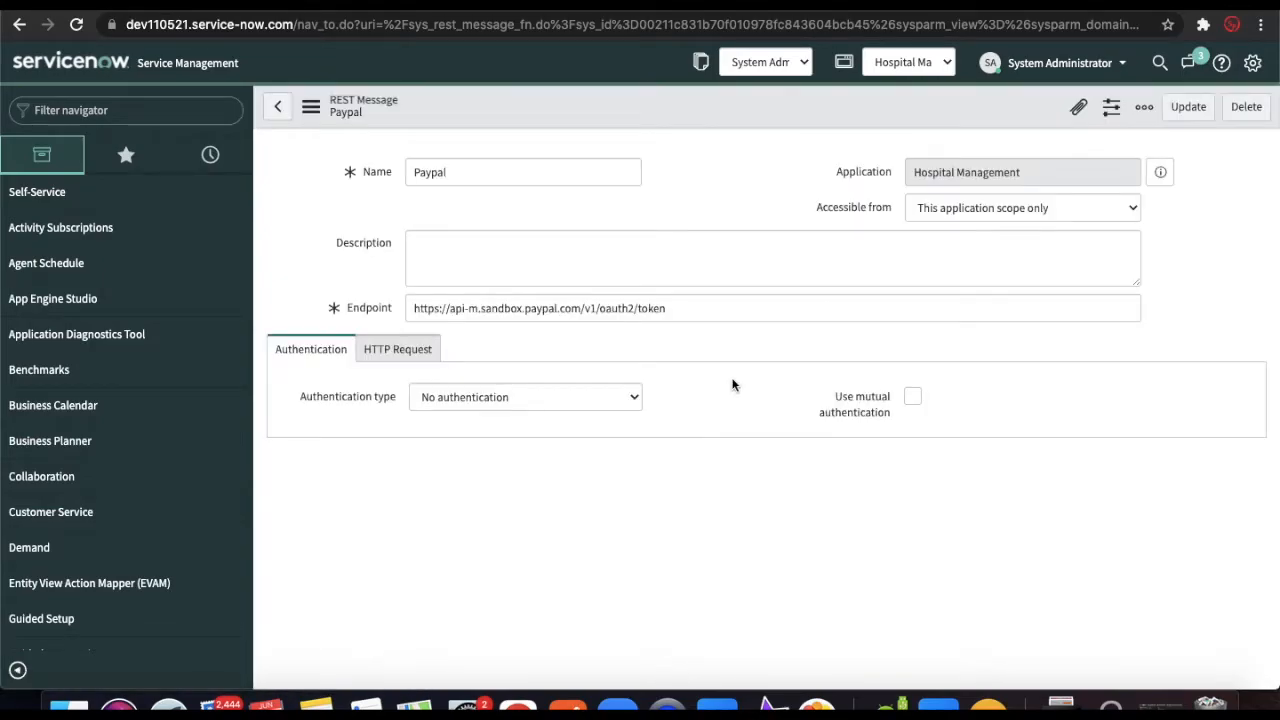
scroll(732, 385, down, 1)
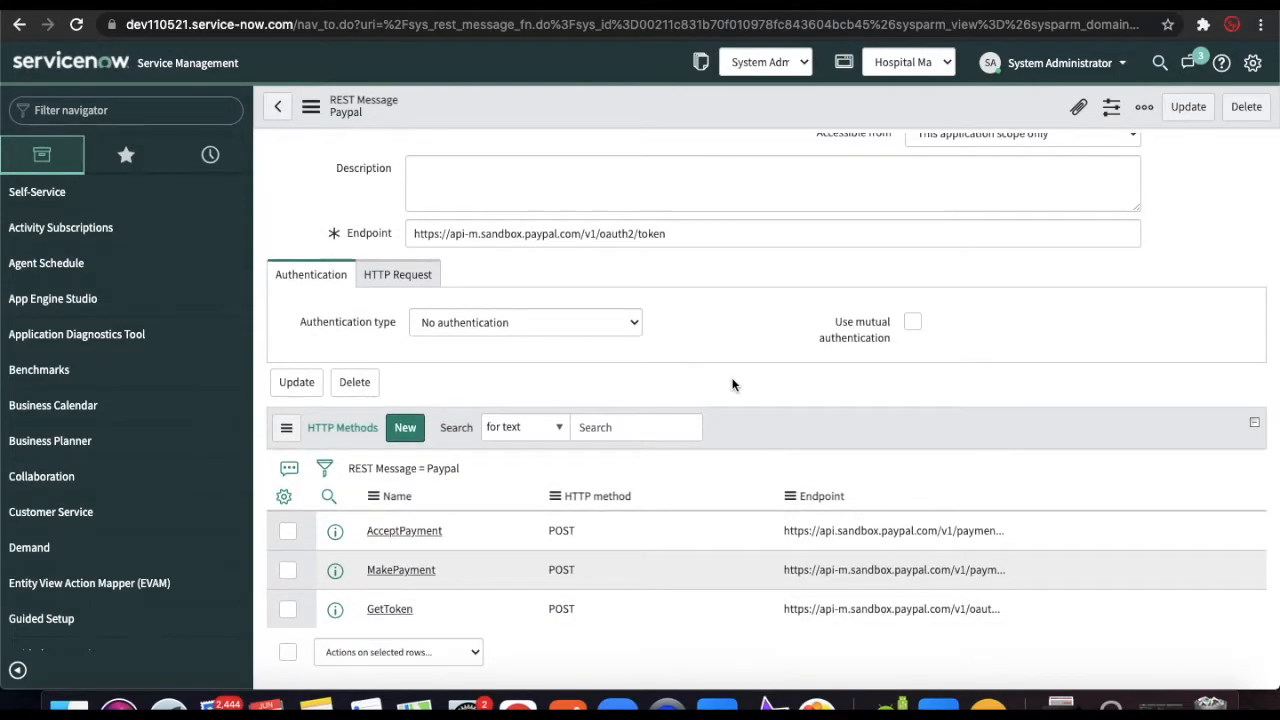
click(393, 574)
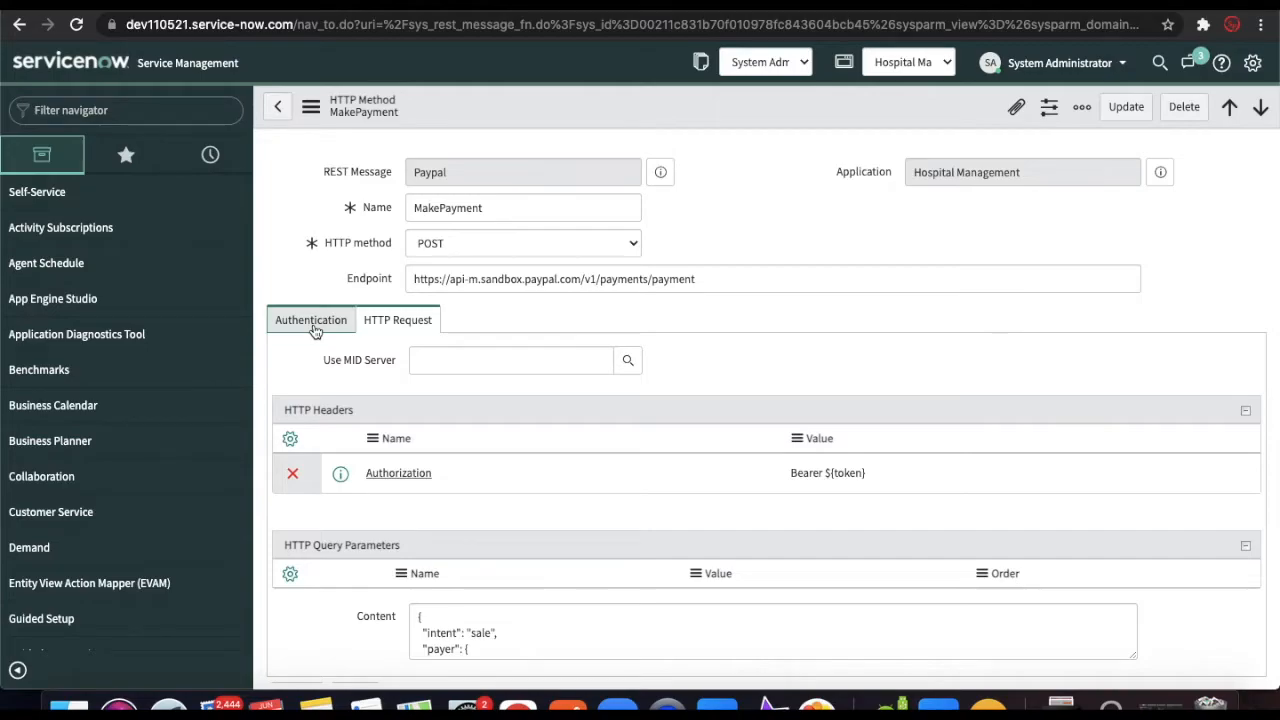
Paste the access token as the token variable's test value.
click(320, 318)
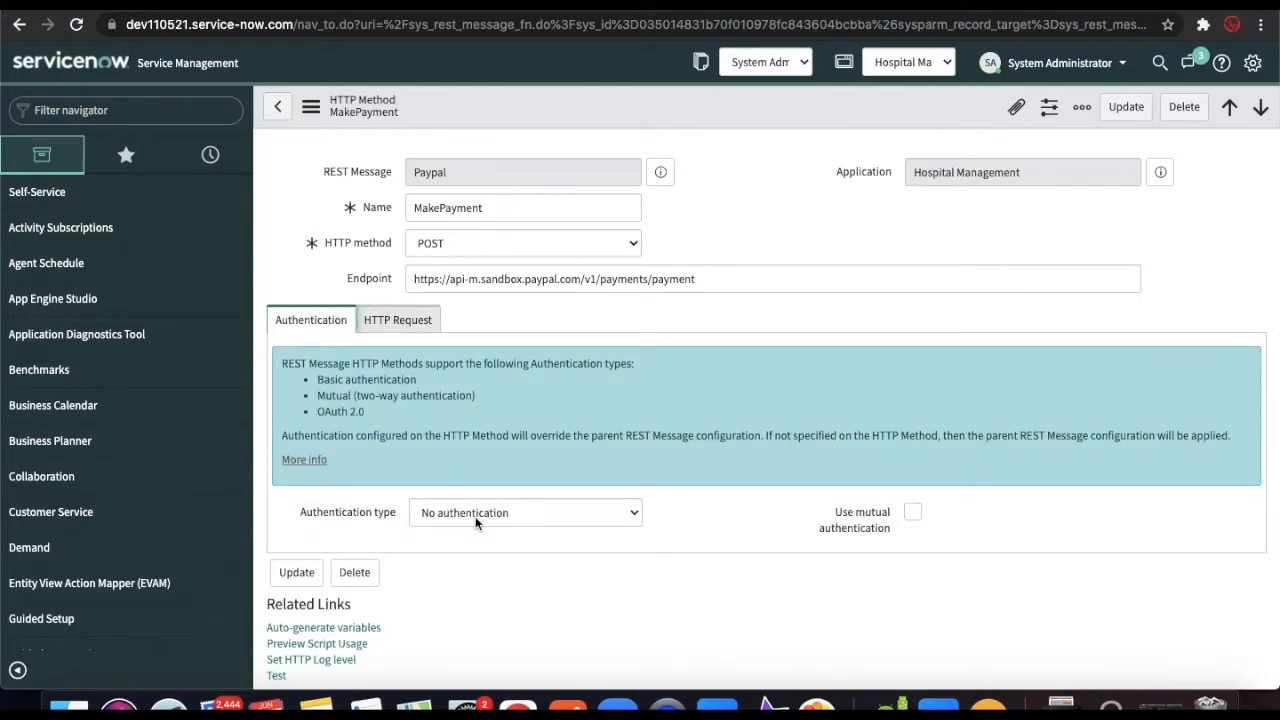
click(395, 322)
scroll(660, 536, down, 5)
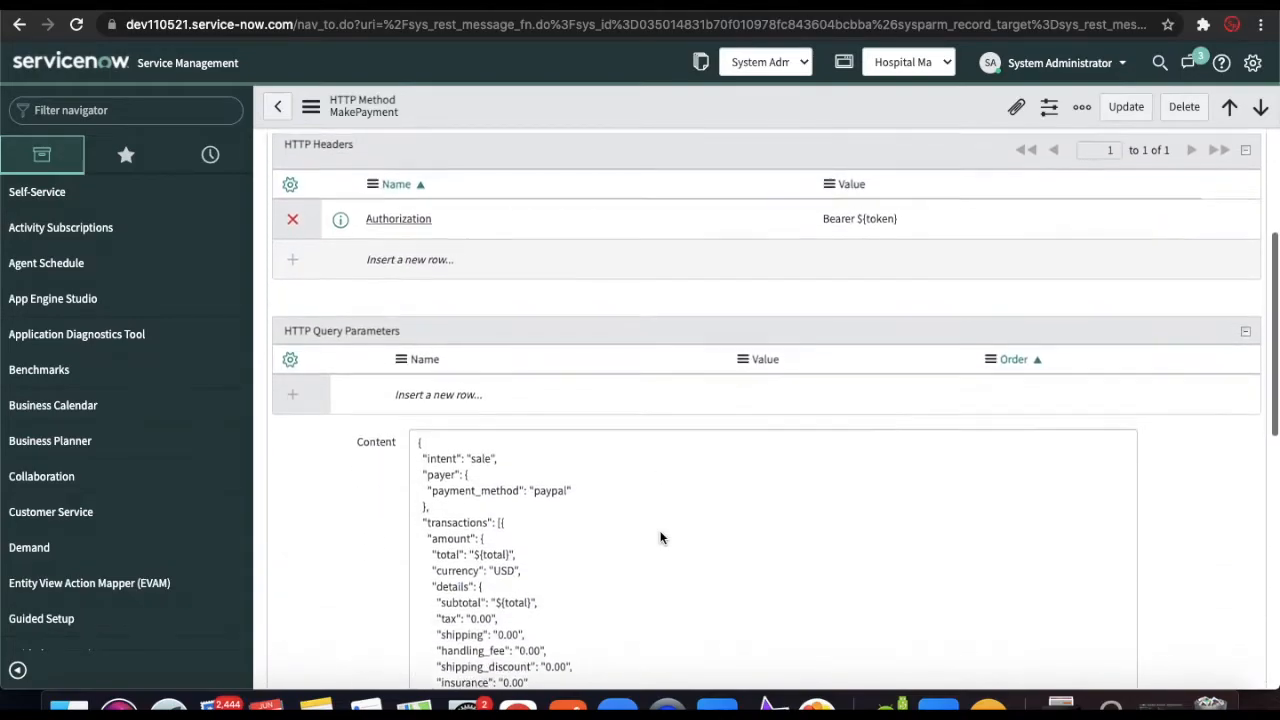
scroll(660, 536, down, 3)
scroll(343, 572, down, 5)
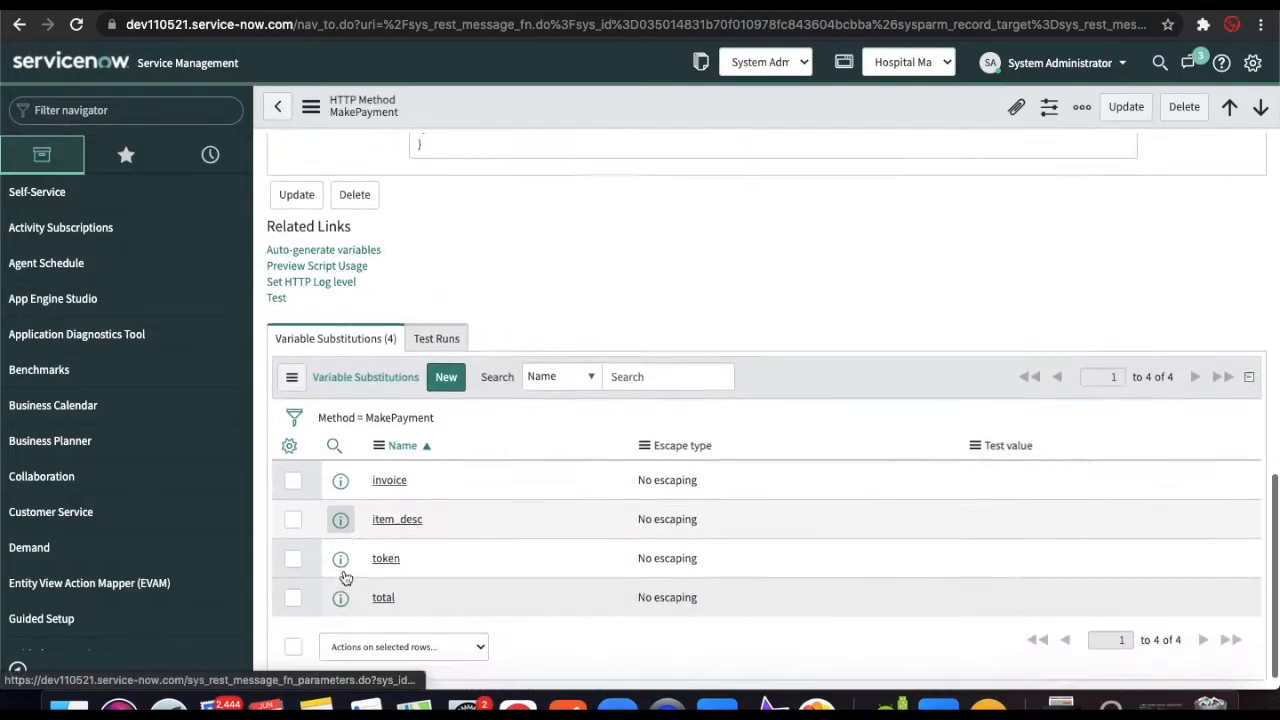
scroll(345, 577, down, 1)
click(1029, 532)
click(1029, 532)
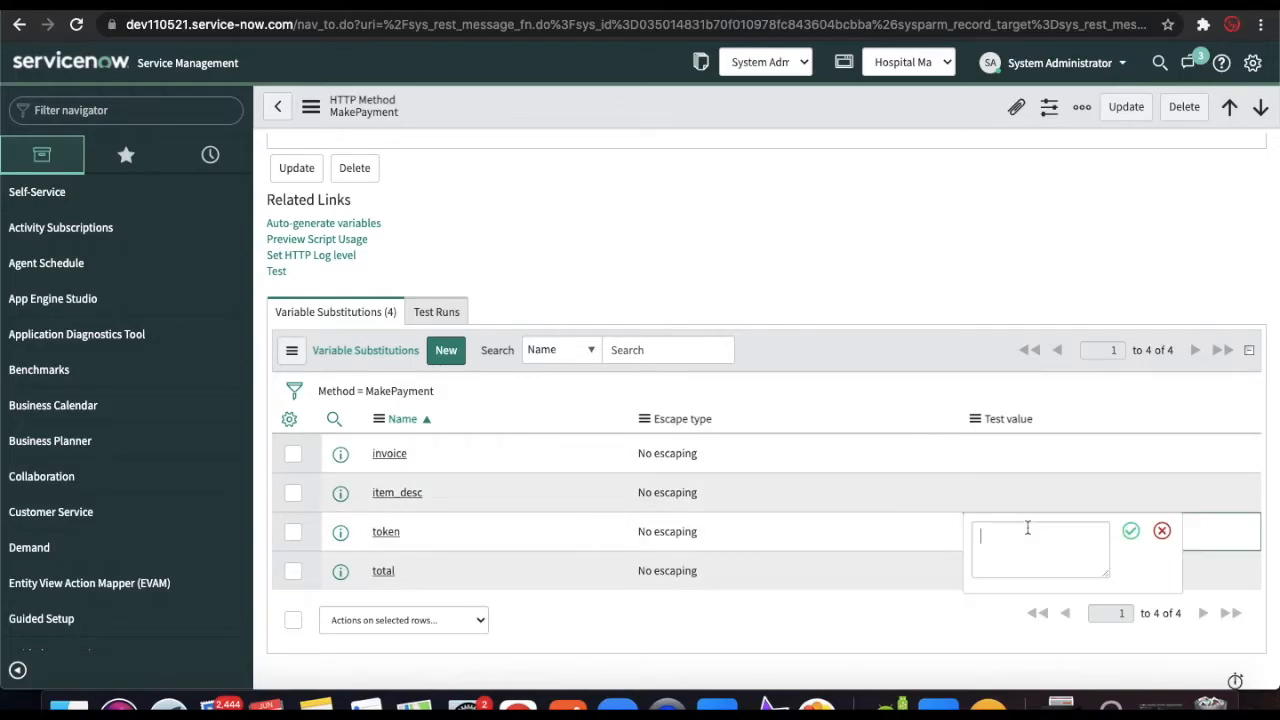
key(ctrl+v)
key(Return)
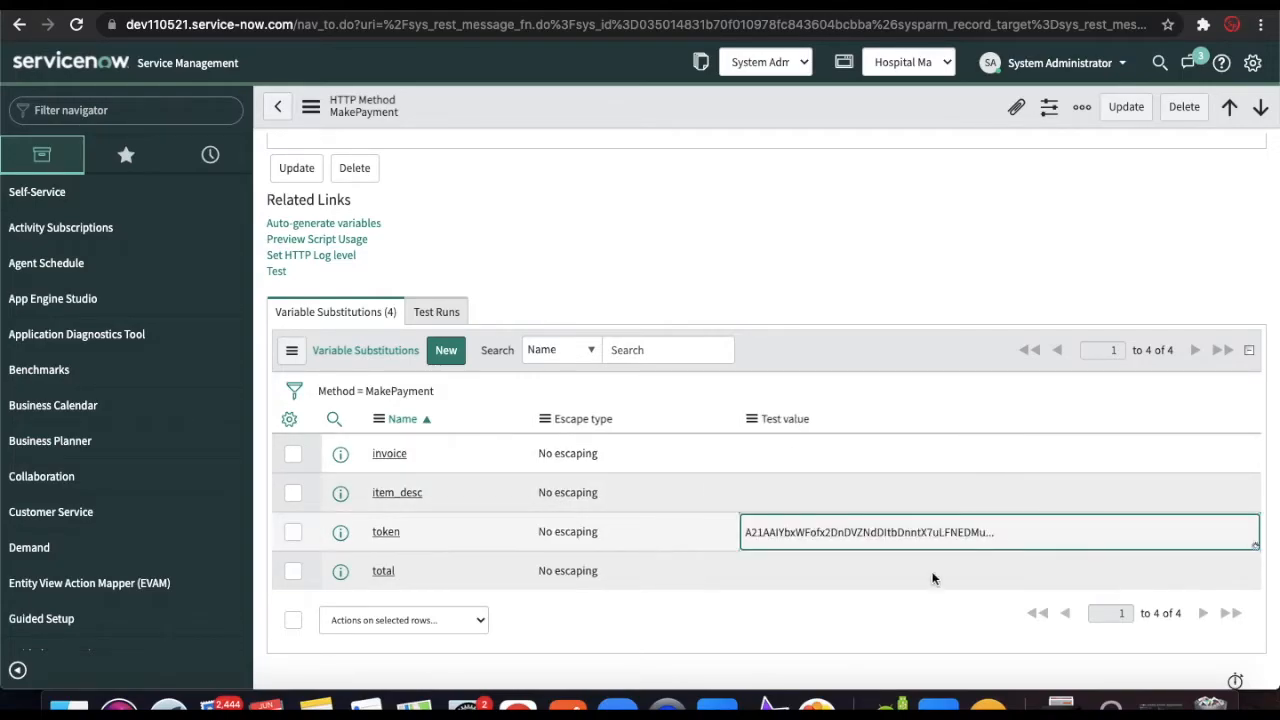
Enter test values 100 for total, test for item_desc, and 12333 for invoice.
click(830, 578)
click(830, 578)
text(100)
key(Return)
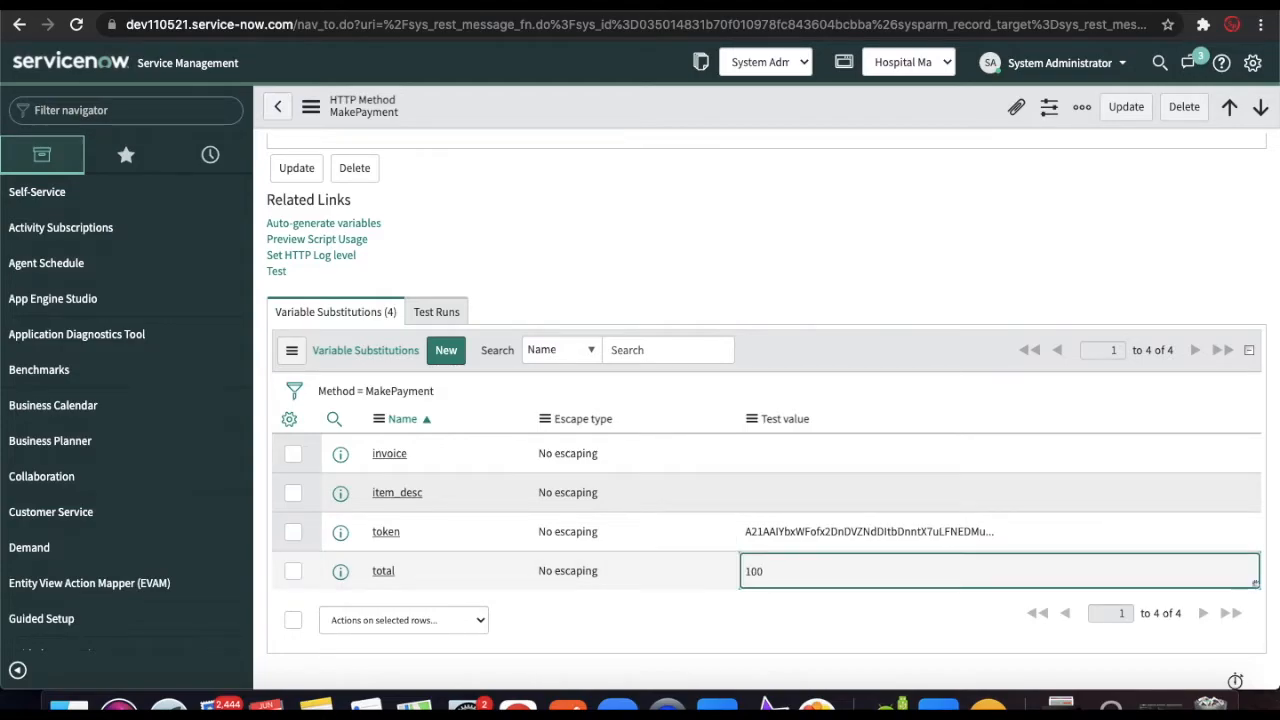
click(791, 567)
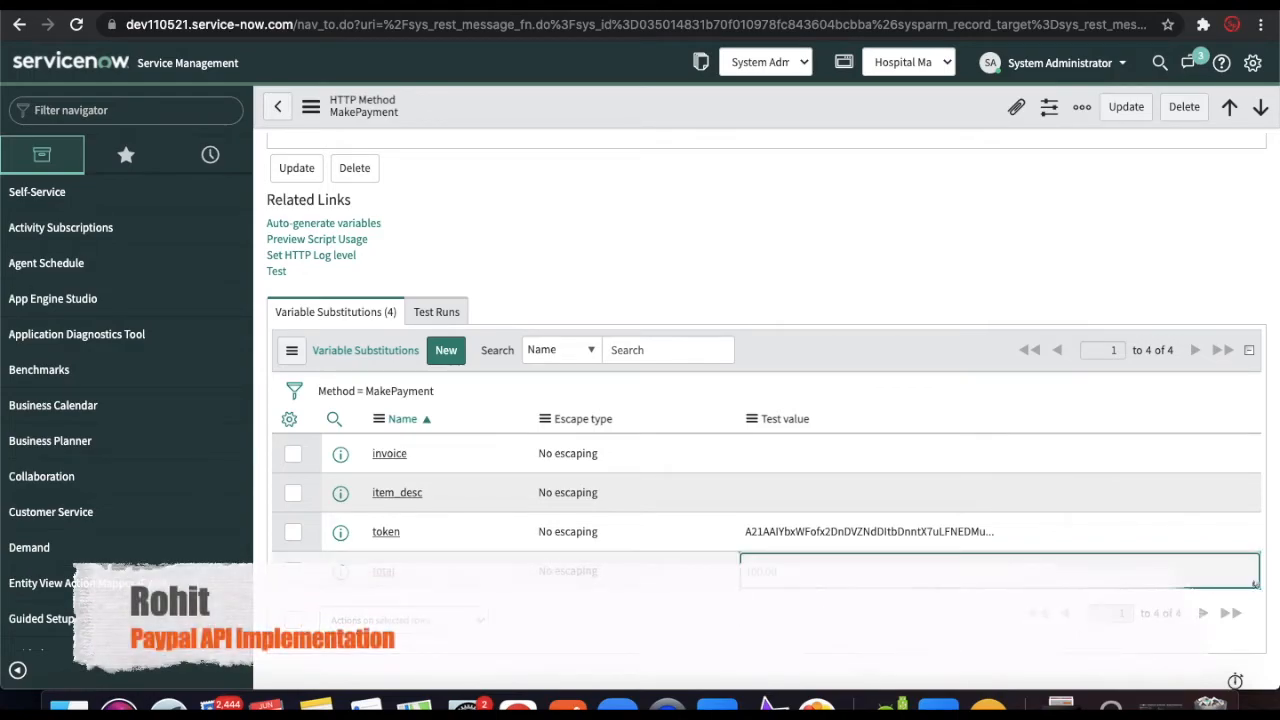
click(809, 492)
click(809, 492)
text(test)
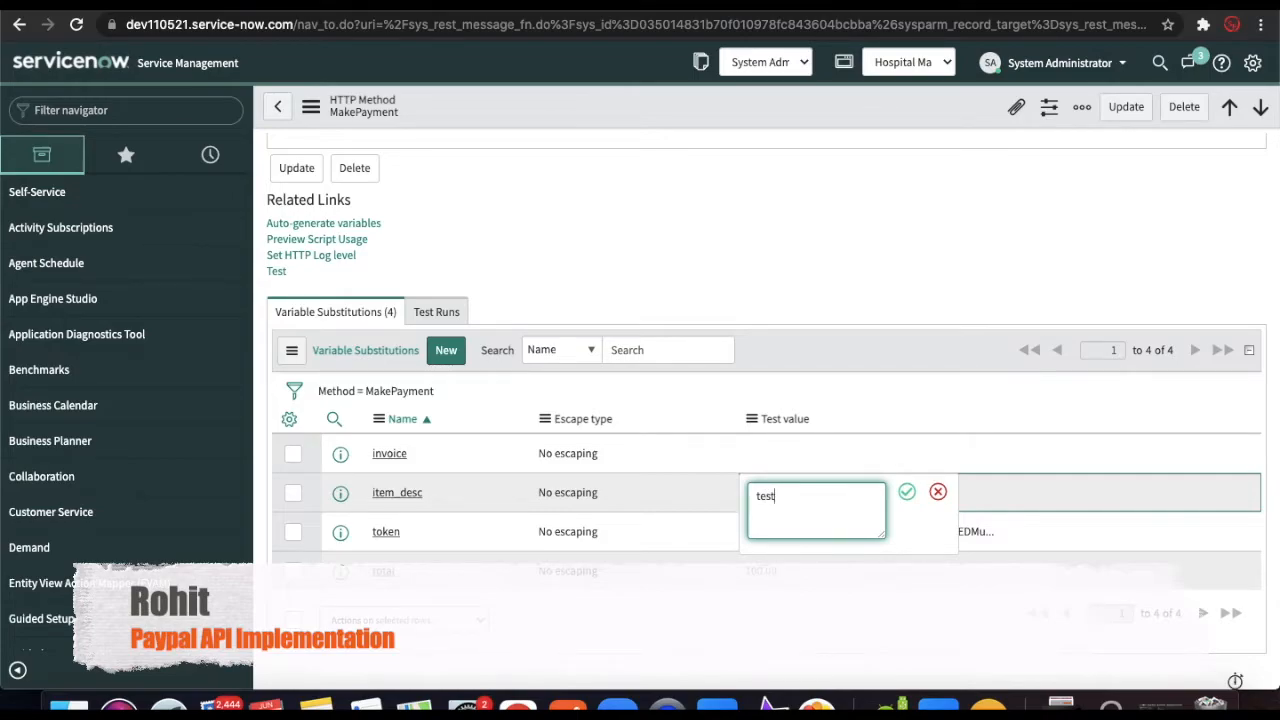
key(Return)
double_click(816, 439)
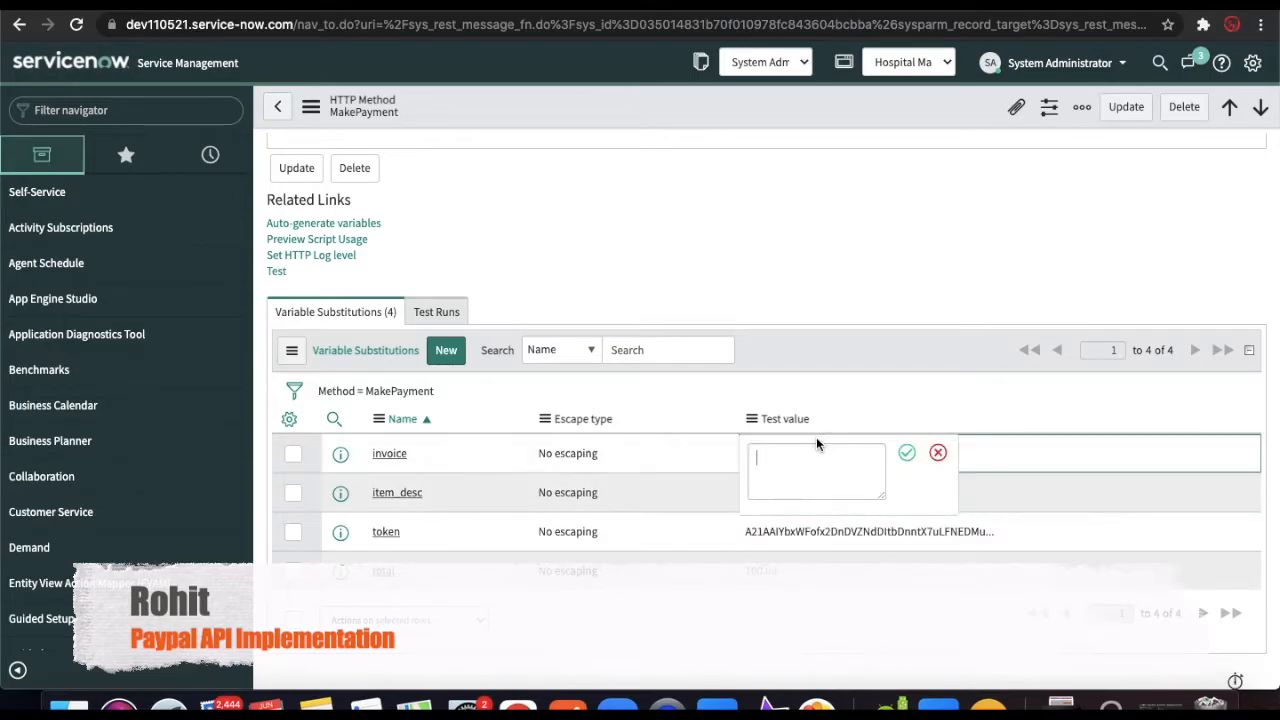
text(12333)
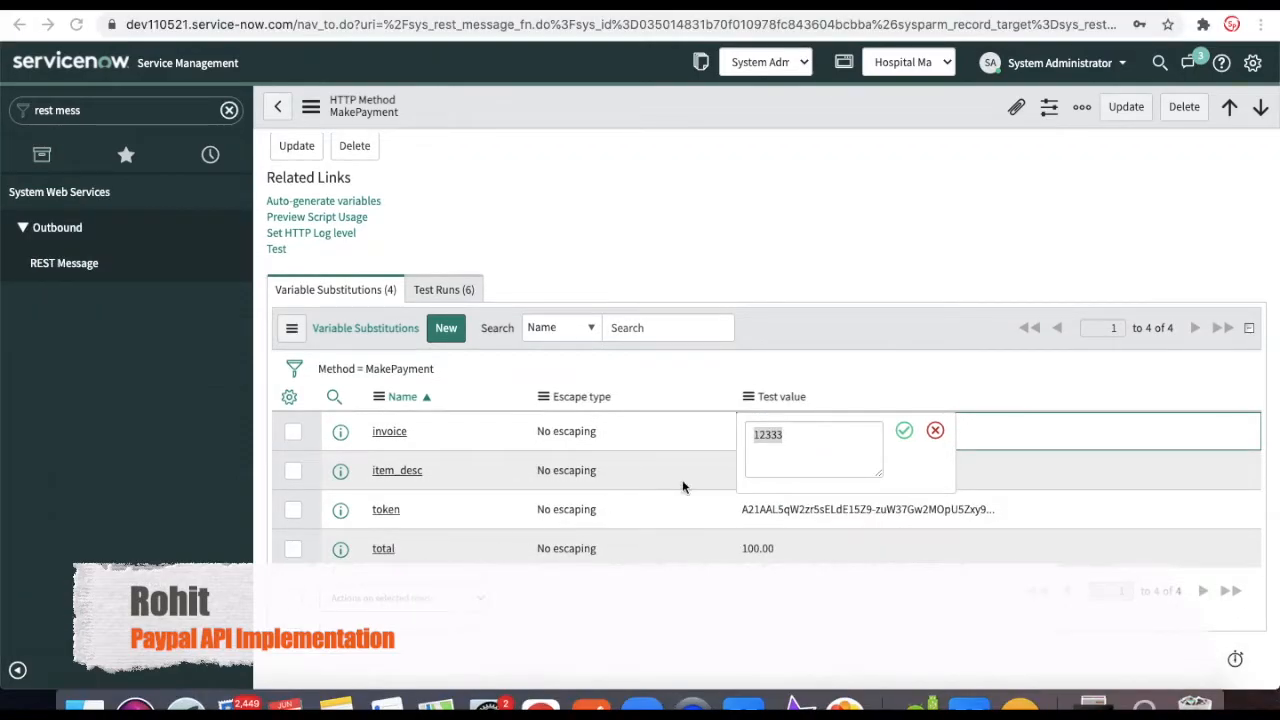
Save 12333 as the invoice test value.
click(905, 434)
click(905, 433)
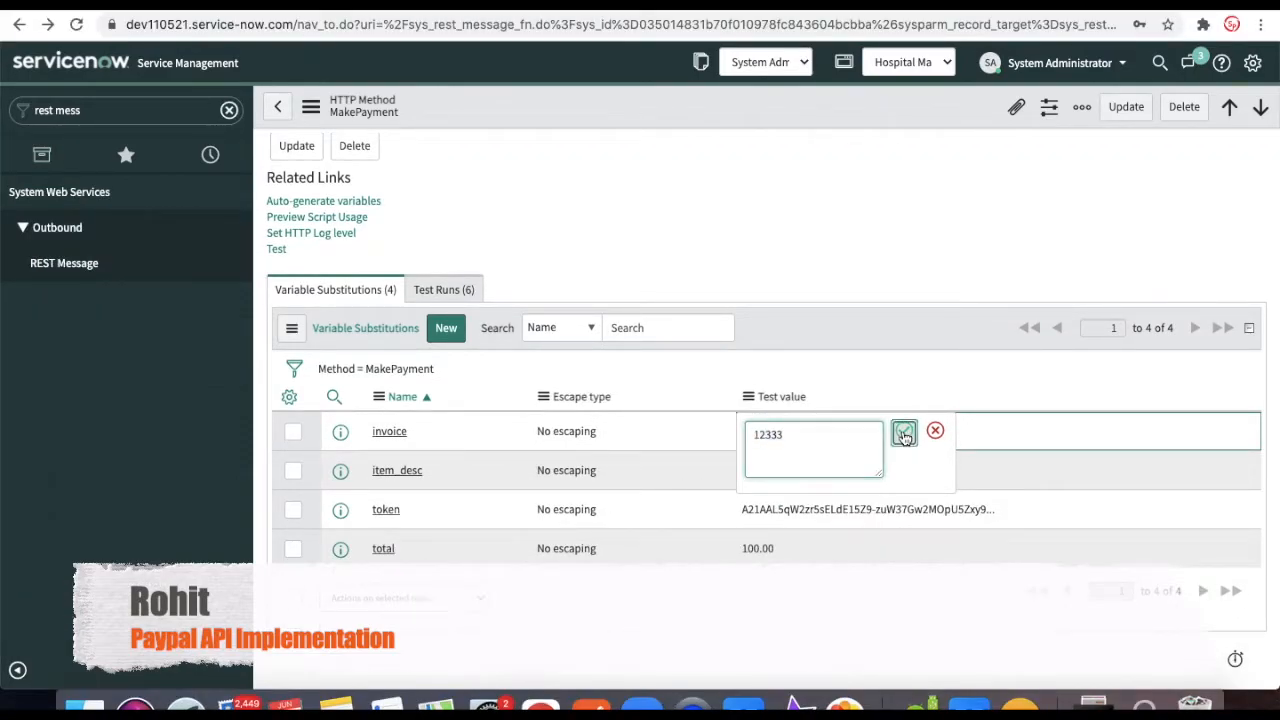
scroll(814, 286, up, 5)
scroll(813, 283, up, 5)
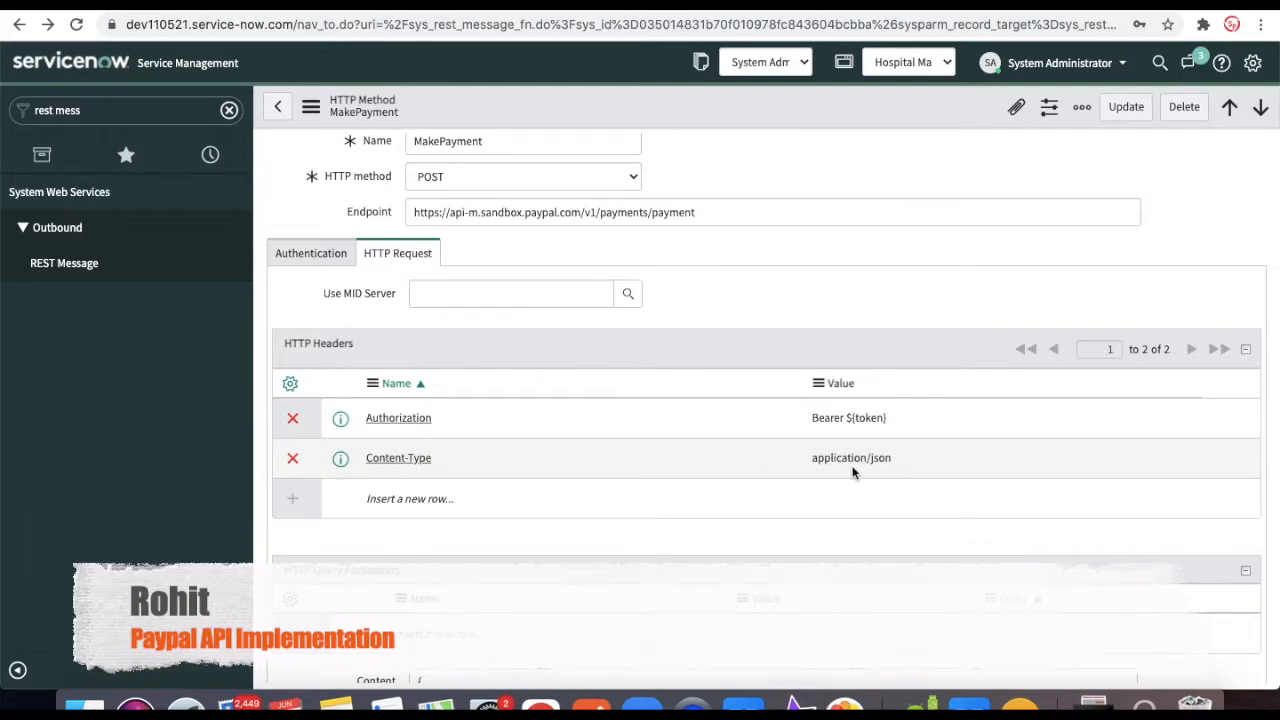
scroll(894, 461, down, 10)
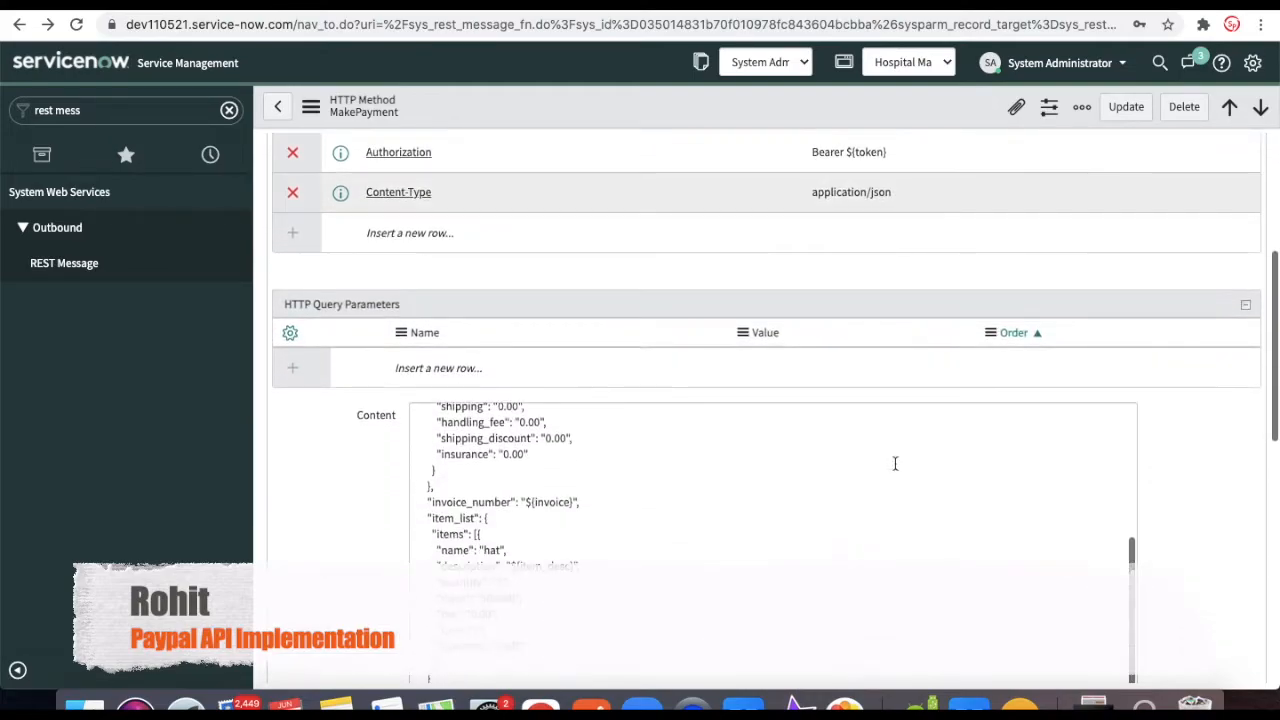
scroll(1205, 495, down, 8)
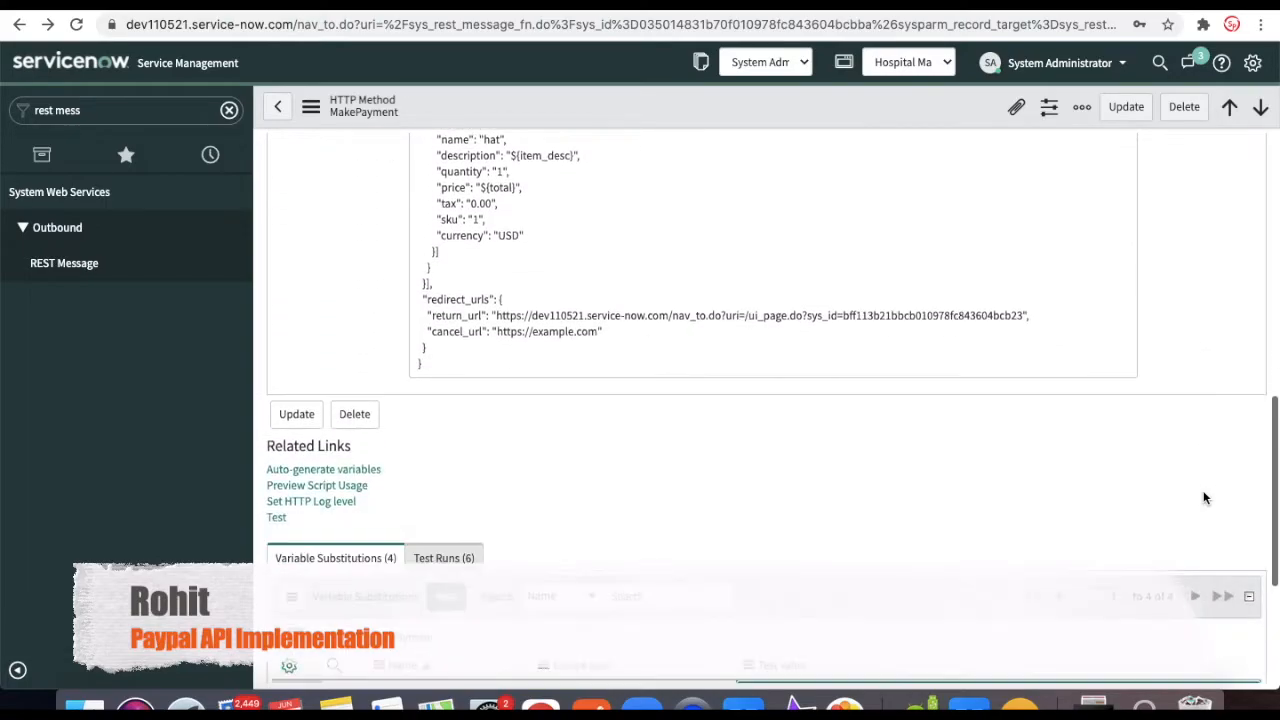
Test MakePayment and check the 201 response for the approval_url link.
click(277, 517)
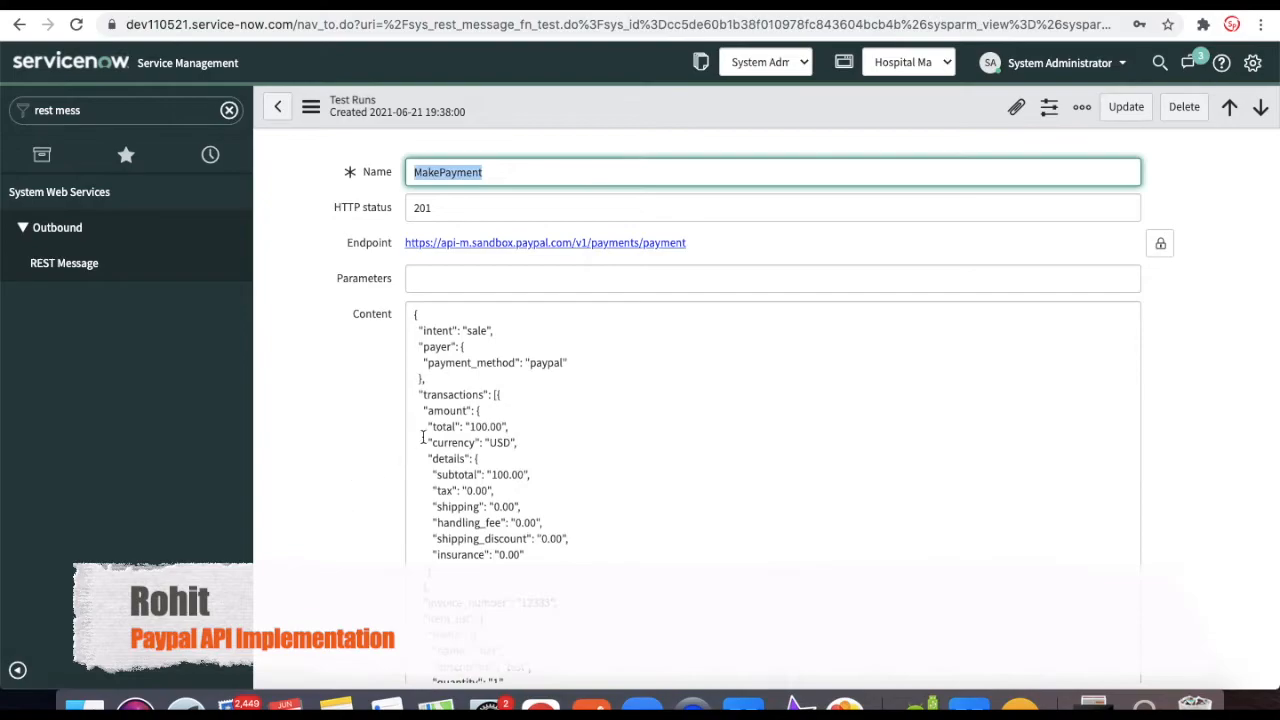
scroll(335, 410, down, 3)
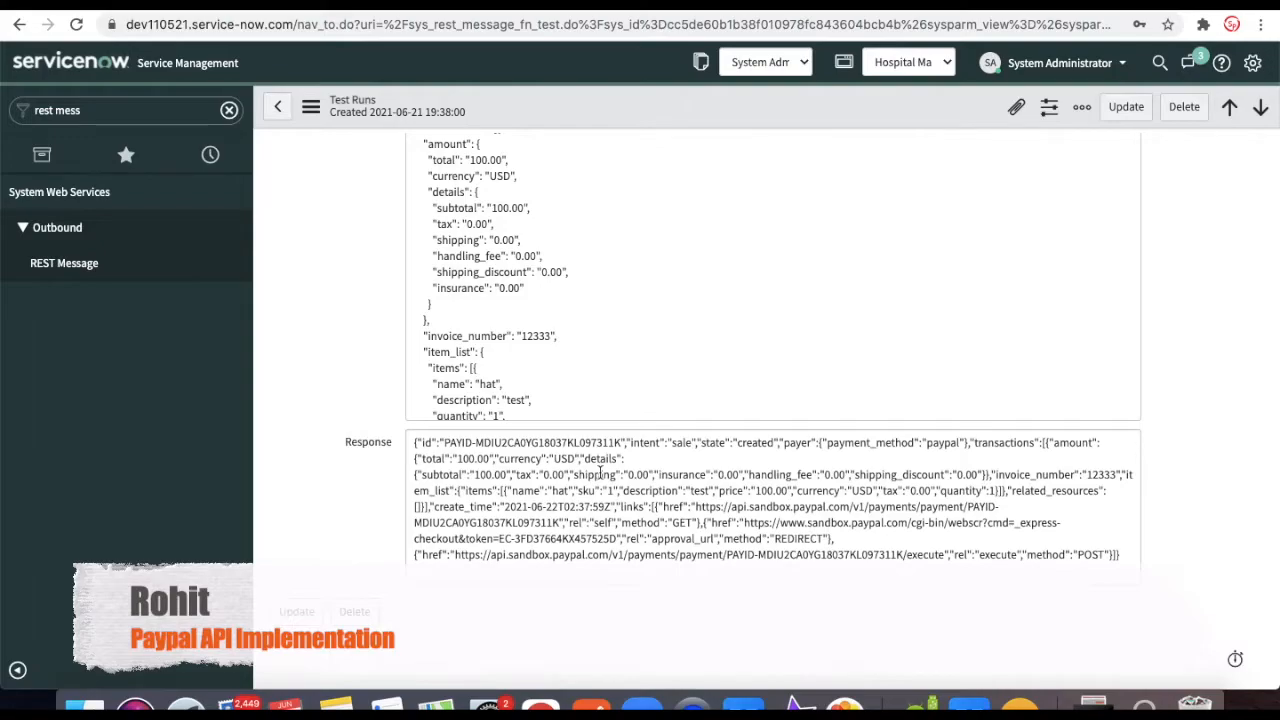
double_click(693, 541)
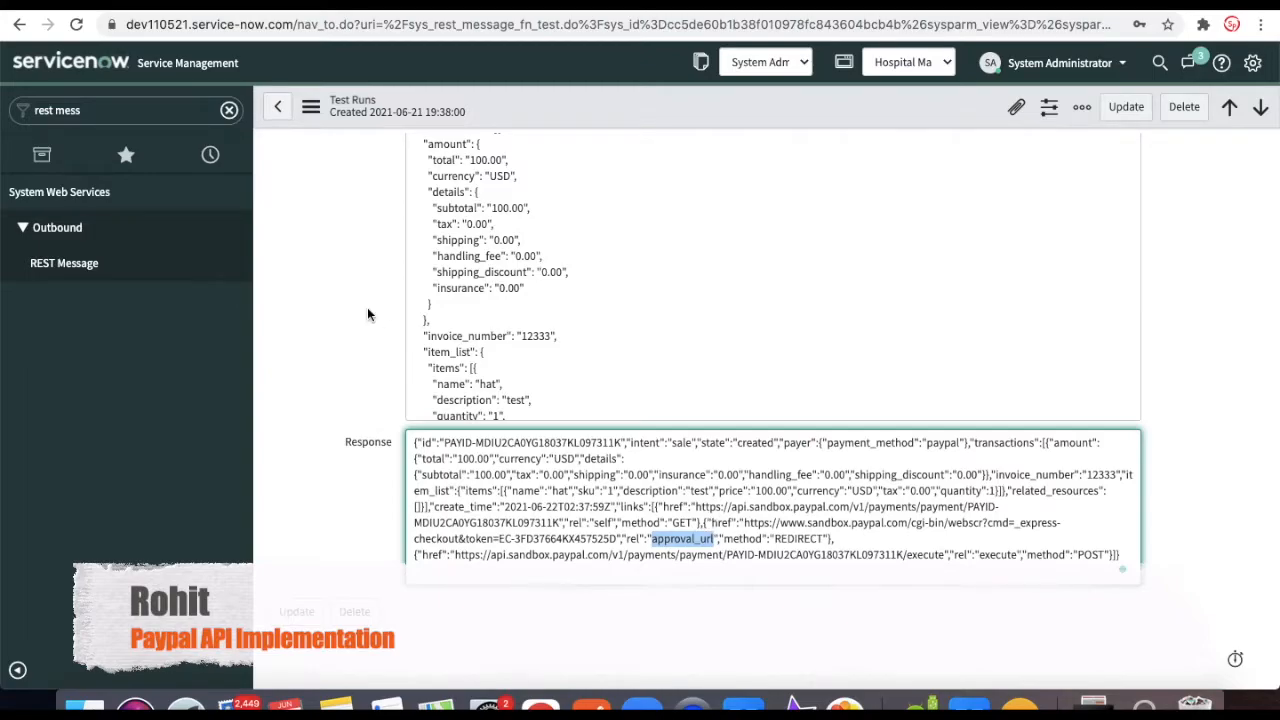
click(106, 110)
Create and save a new client-callable Script Include named PaypalAPI.
text(sc)
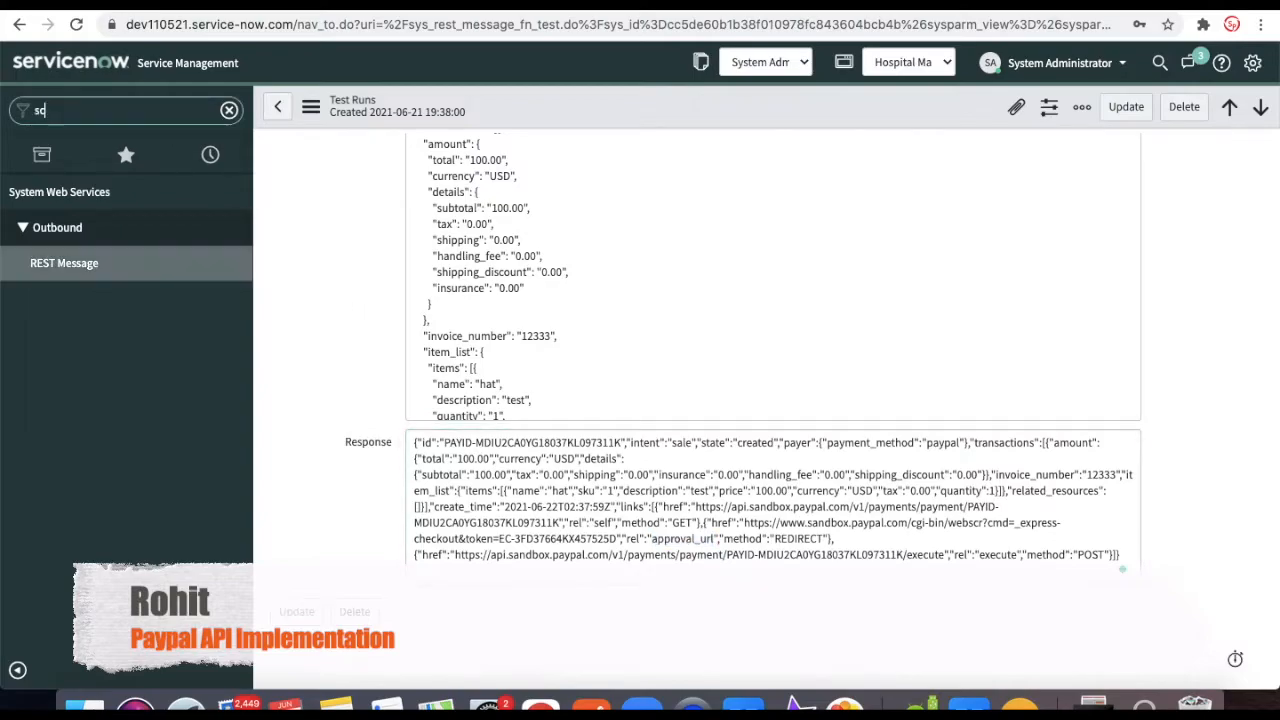
text(ript include)
key(Return)
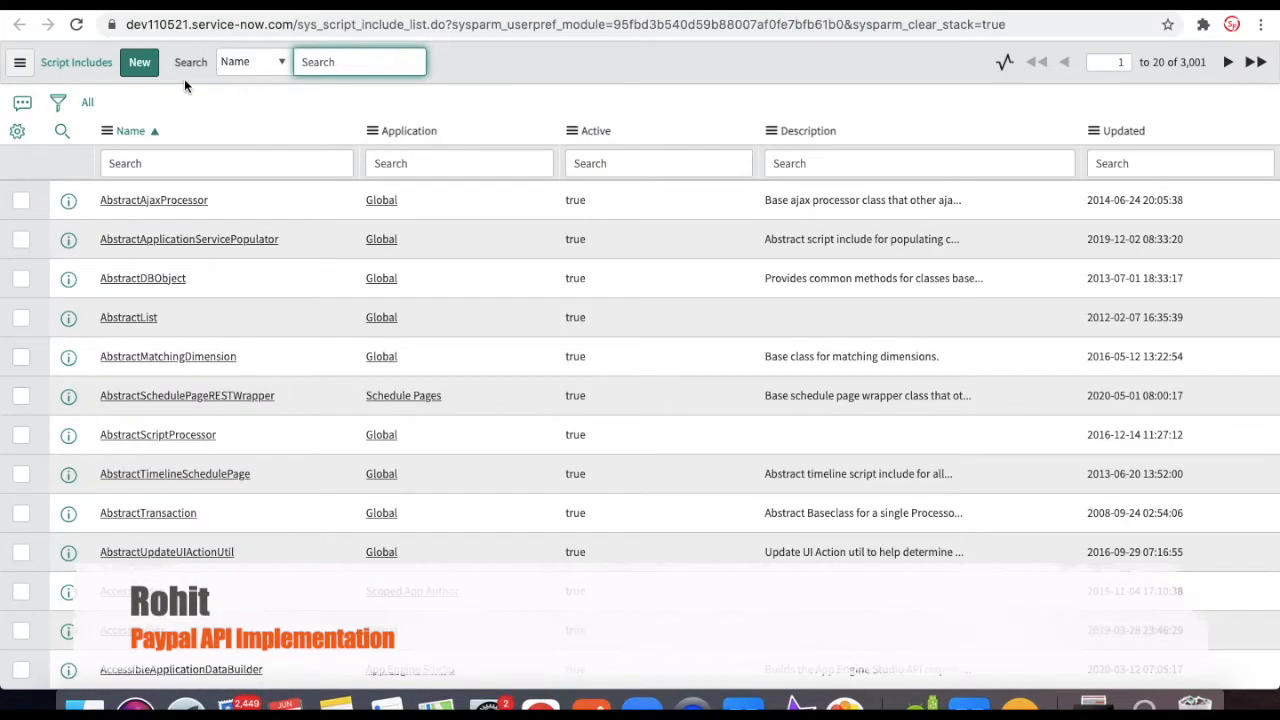
click(139, 64)
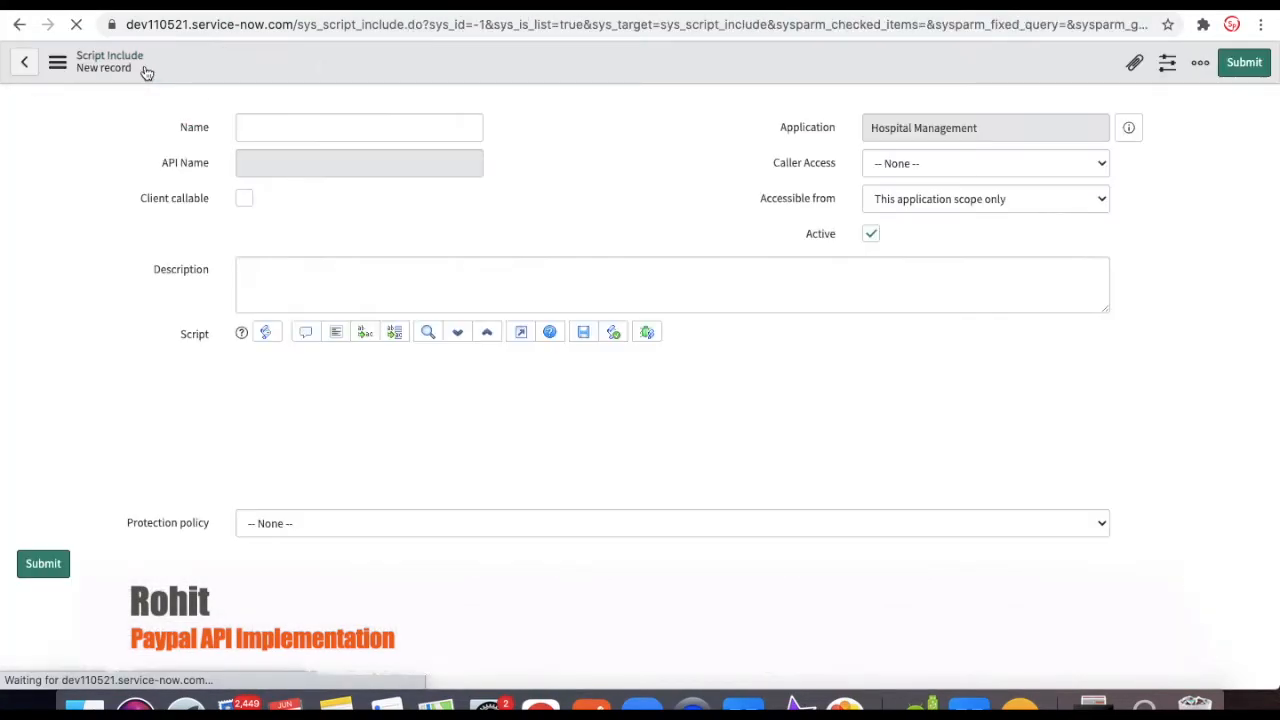
click(311, 129)
text(PaypalAPI)
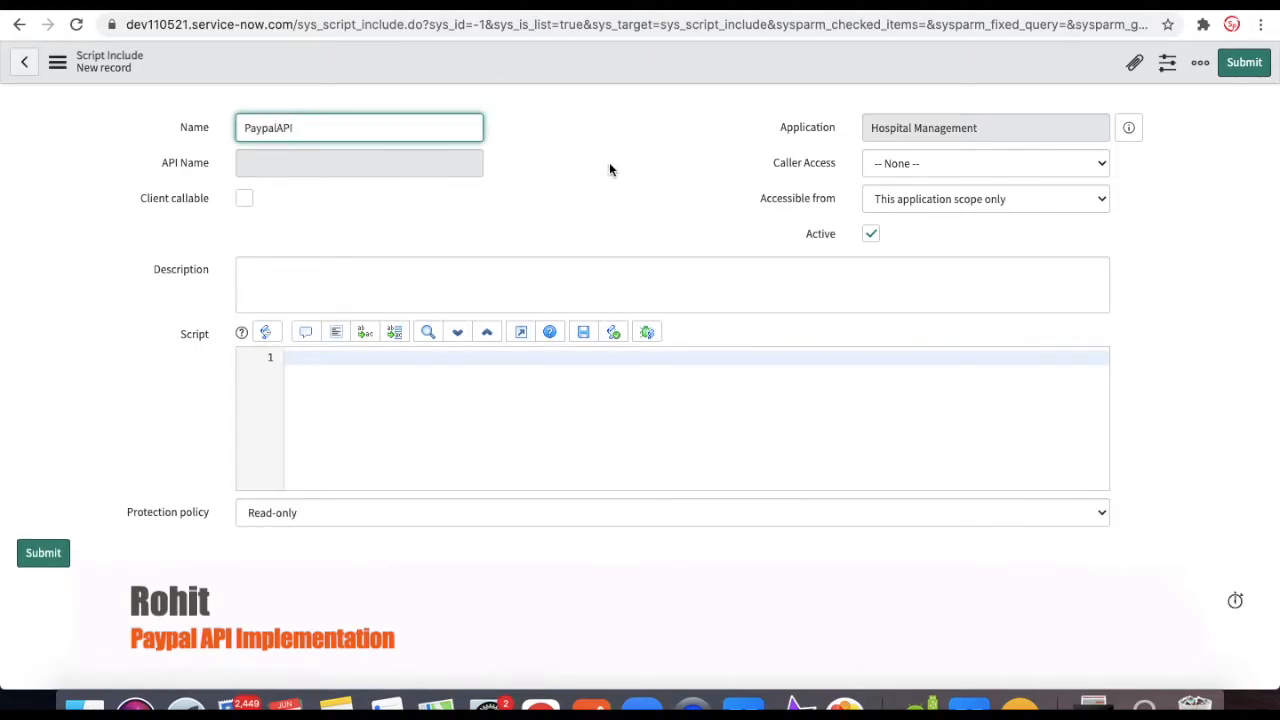
click(245, 198)
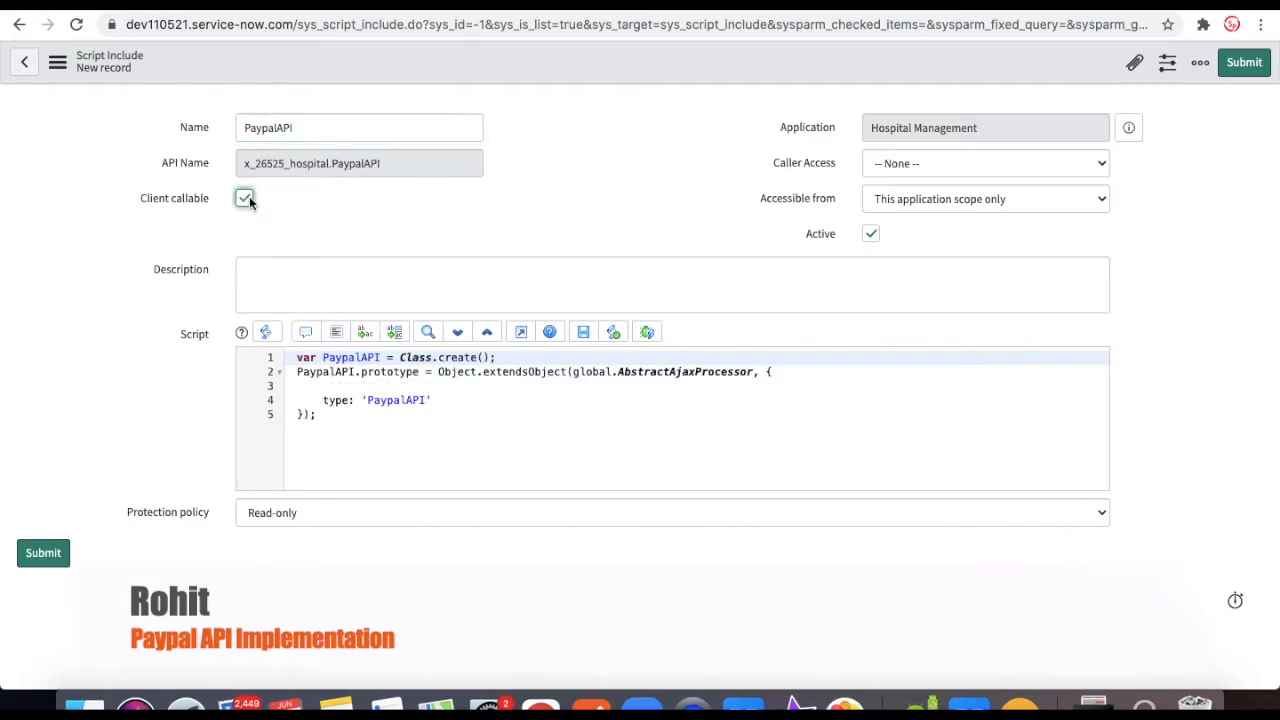
right_click(604, 62)
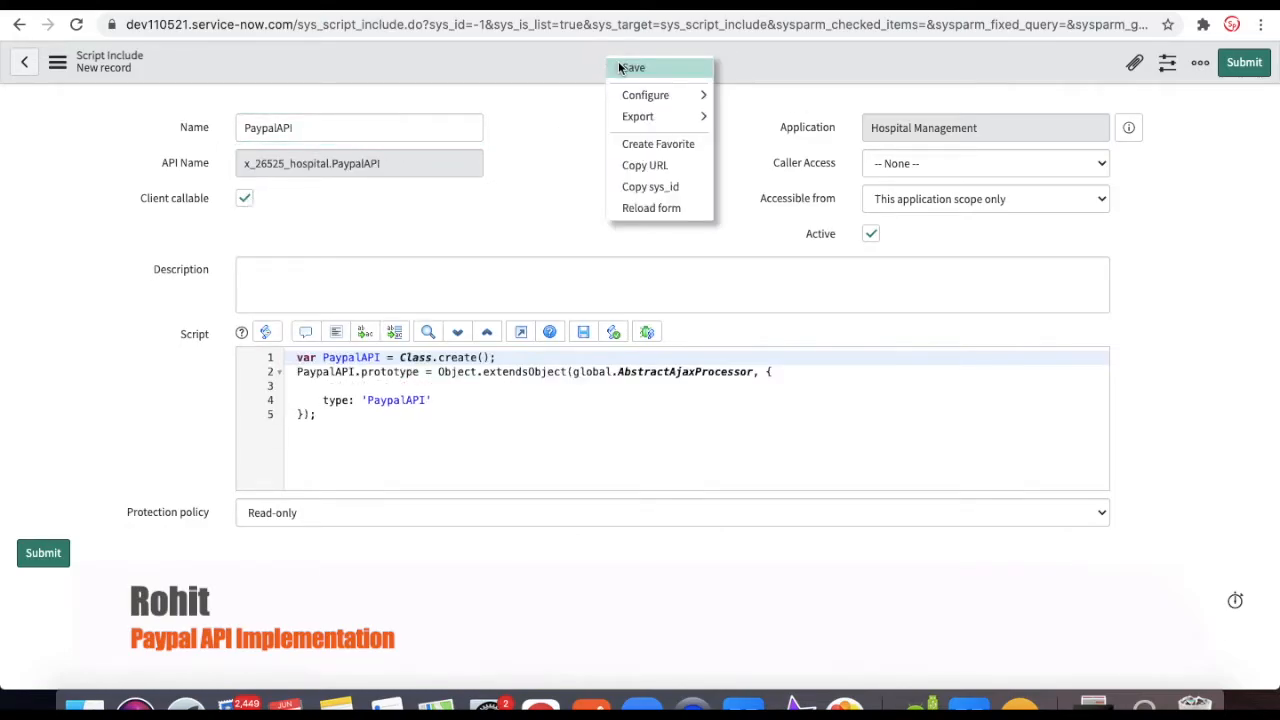
click(630, 67)
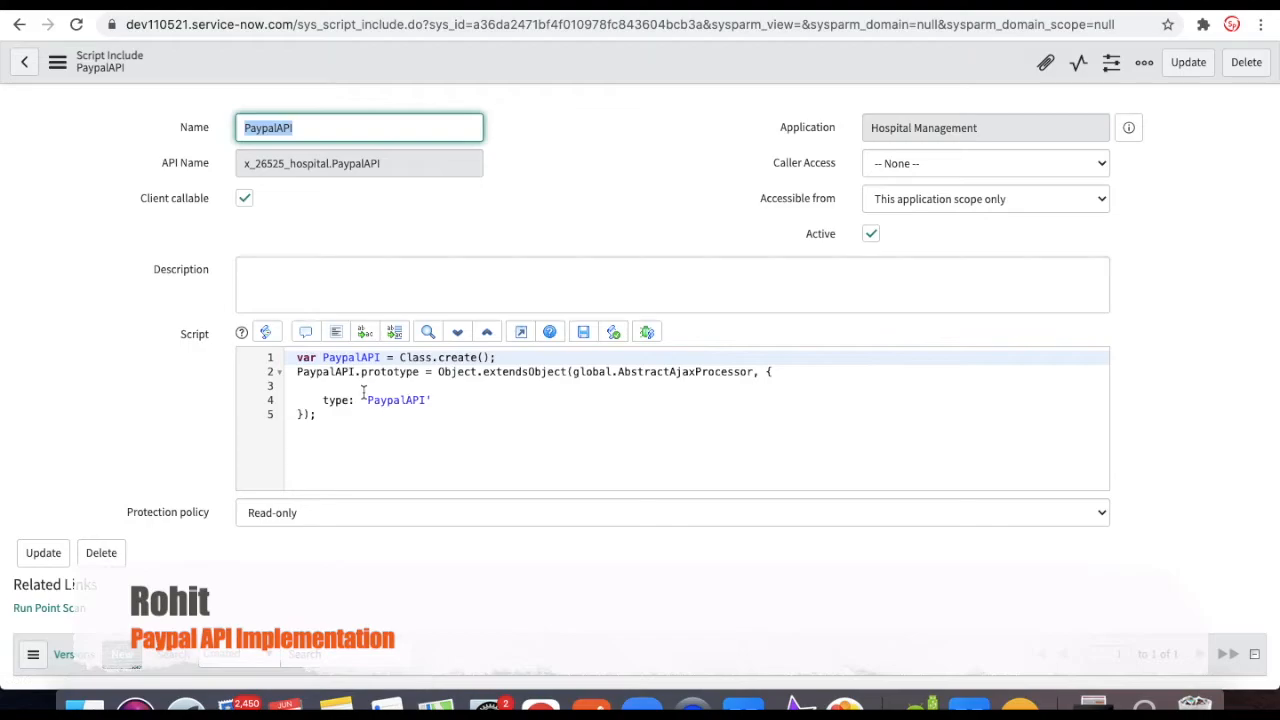
Add an empty getToken: function(){} to the PaypalAPI script.
click(363, 388)
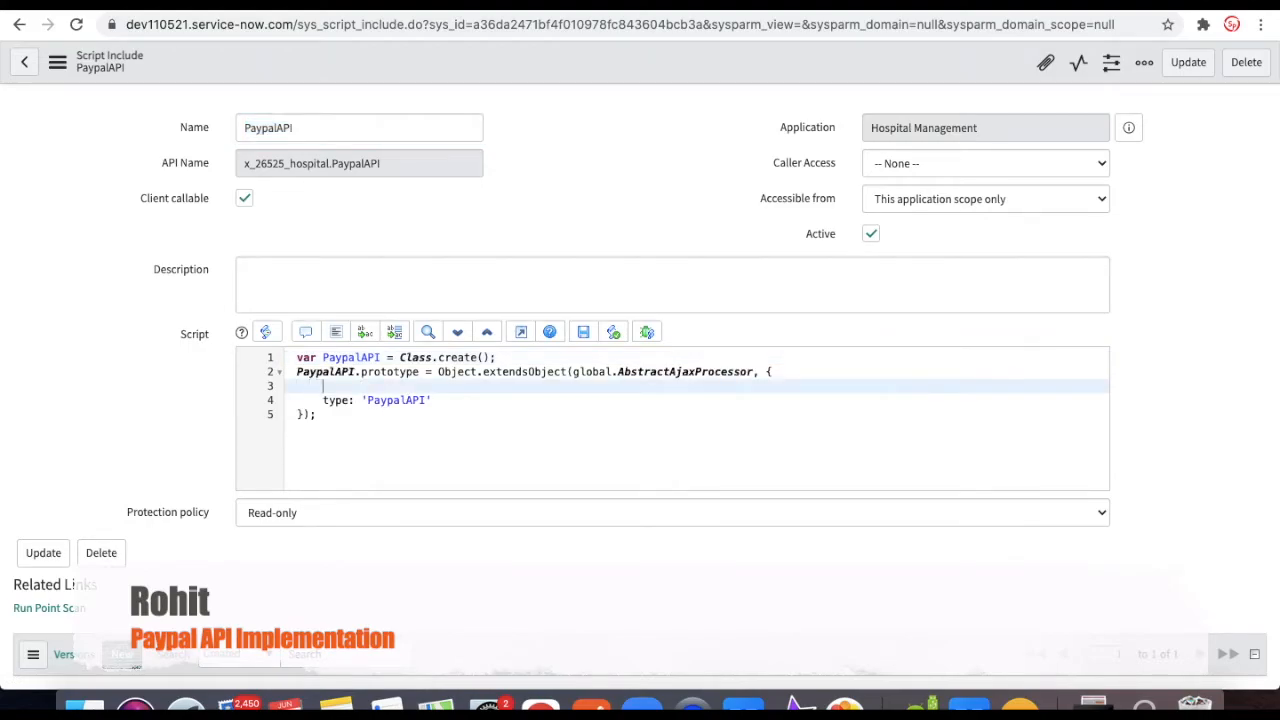
text(get)
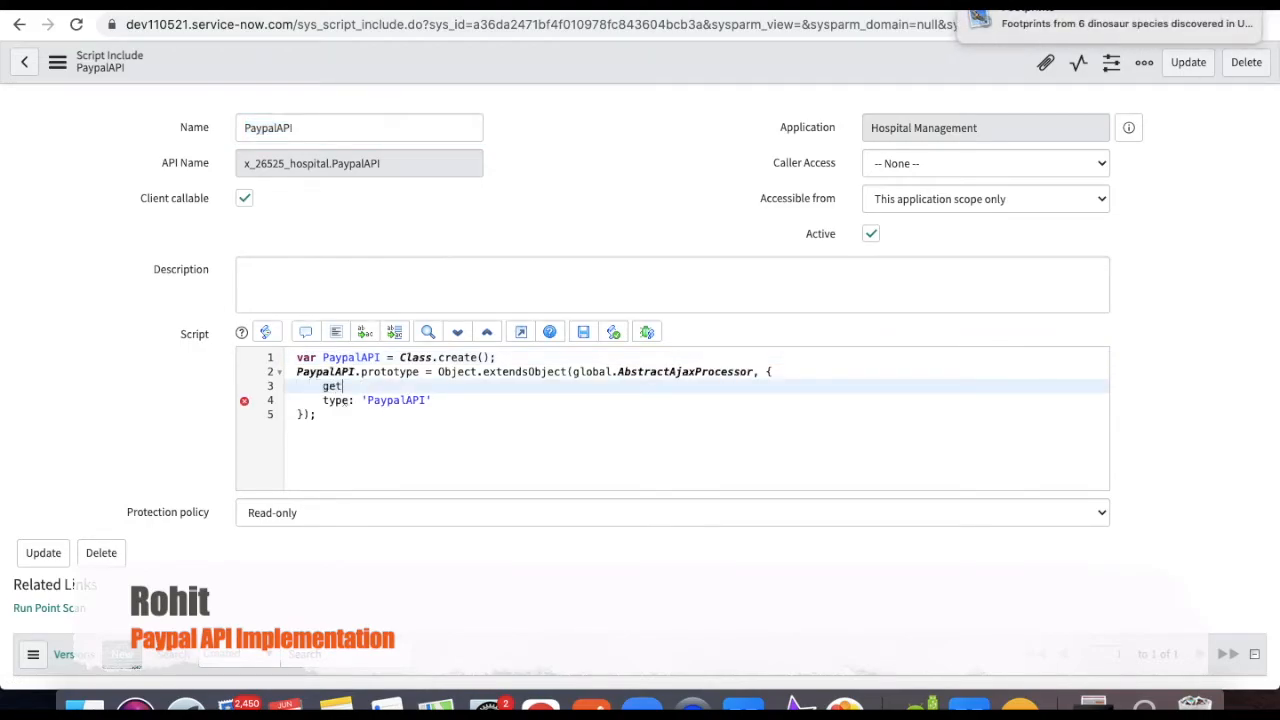
text(Token)
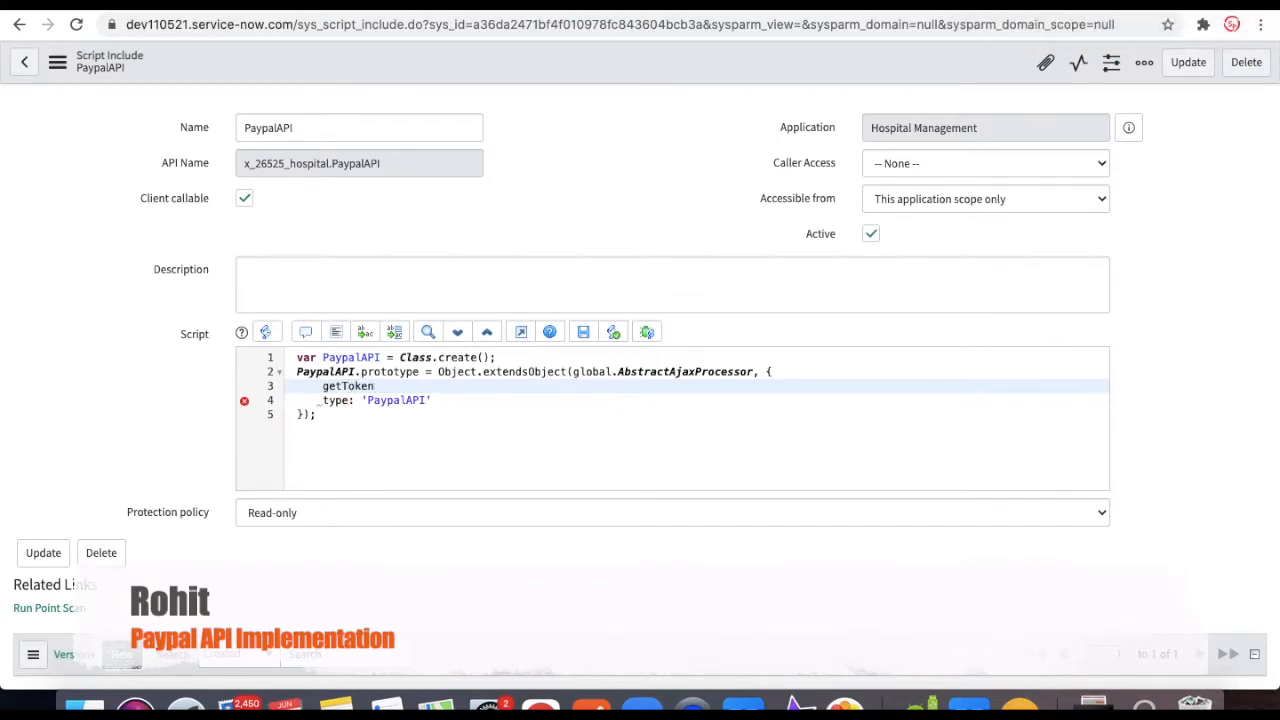
text(: function (){)
key(Return)
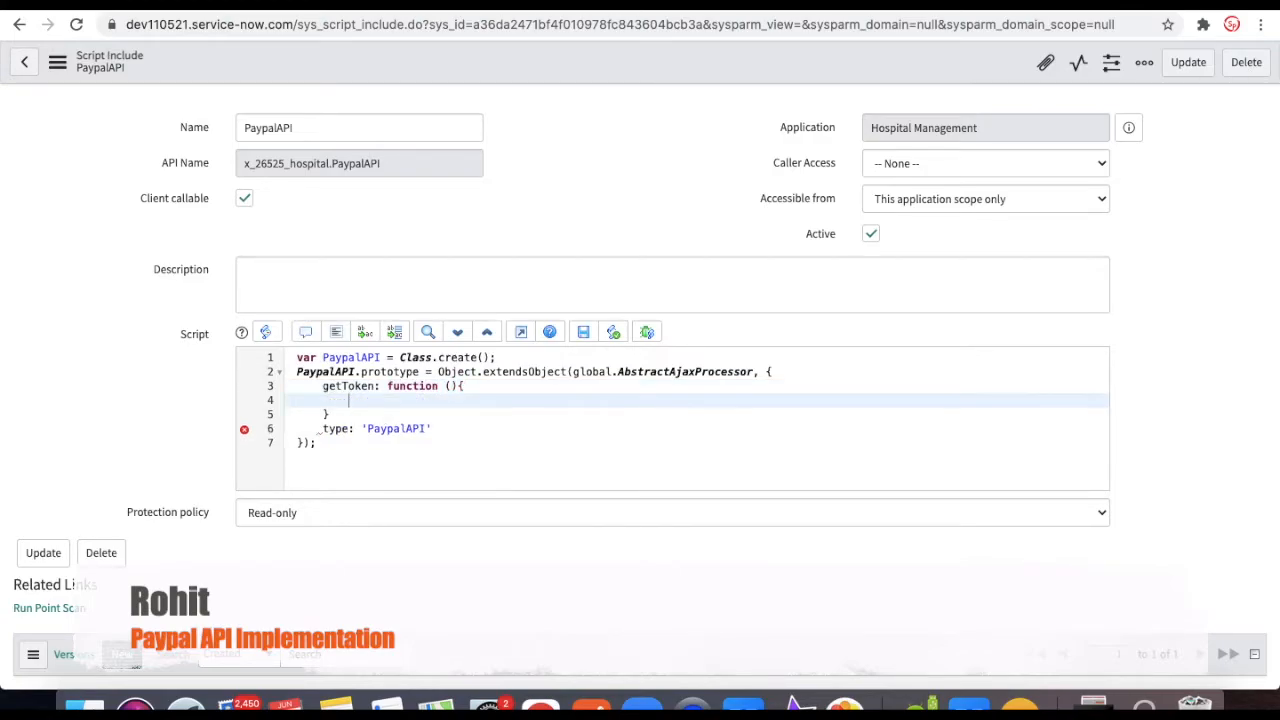
key(Down)
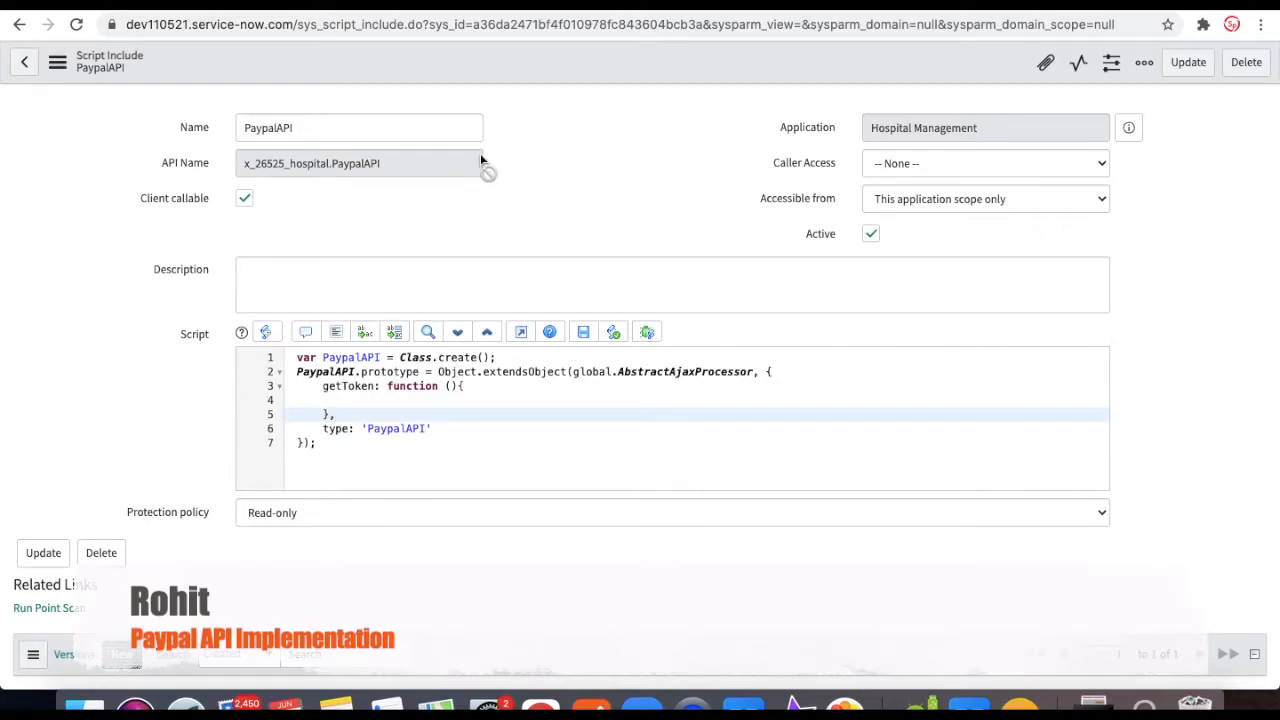
click(440, 3)
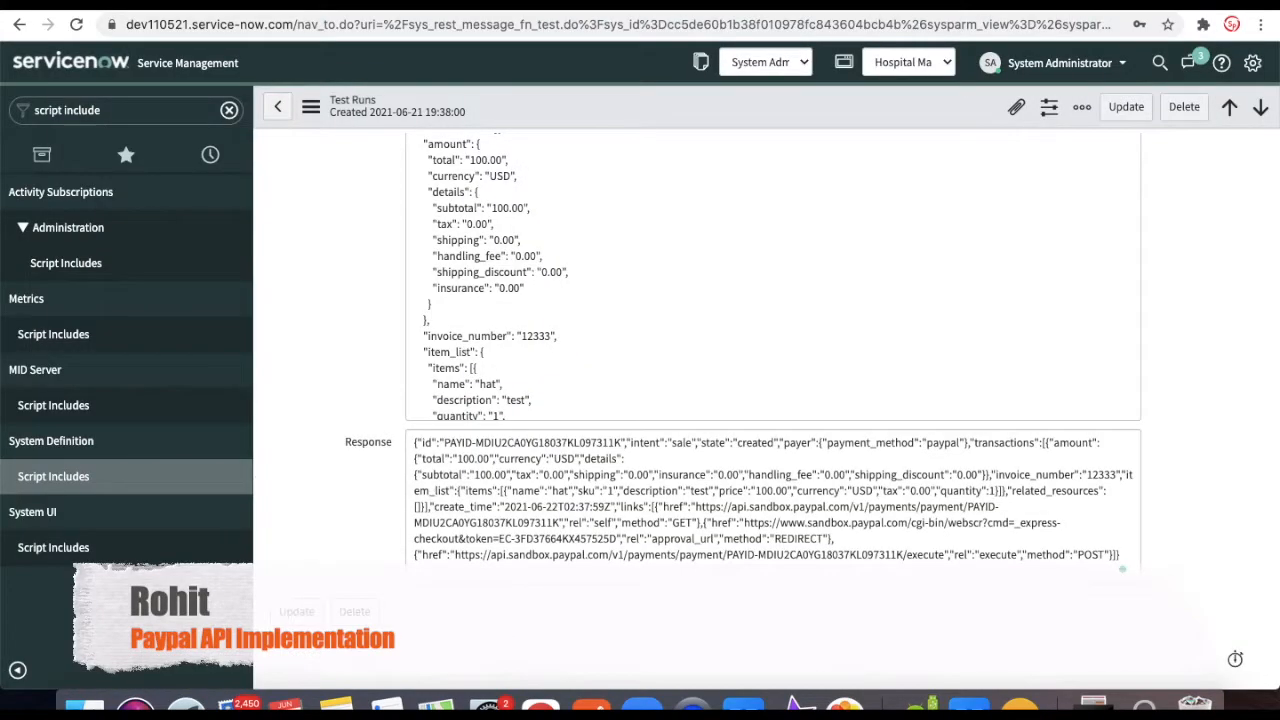
Copy the GetToken method's sample RESTMessageV2 script from its Preview Script Usage.
click(18, 26)
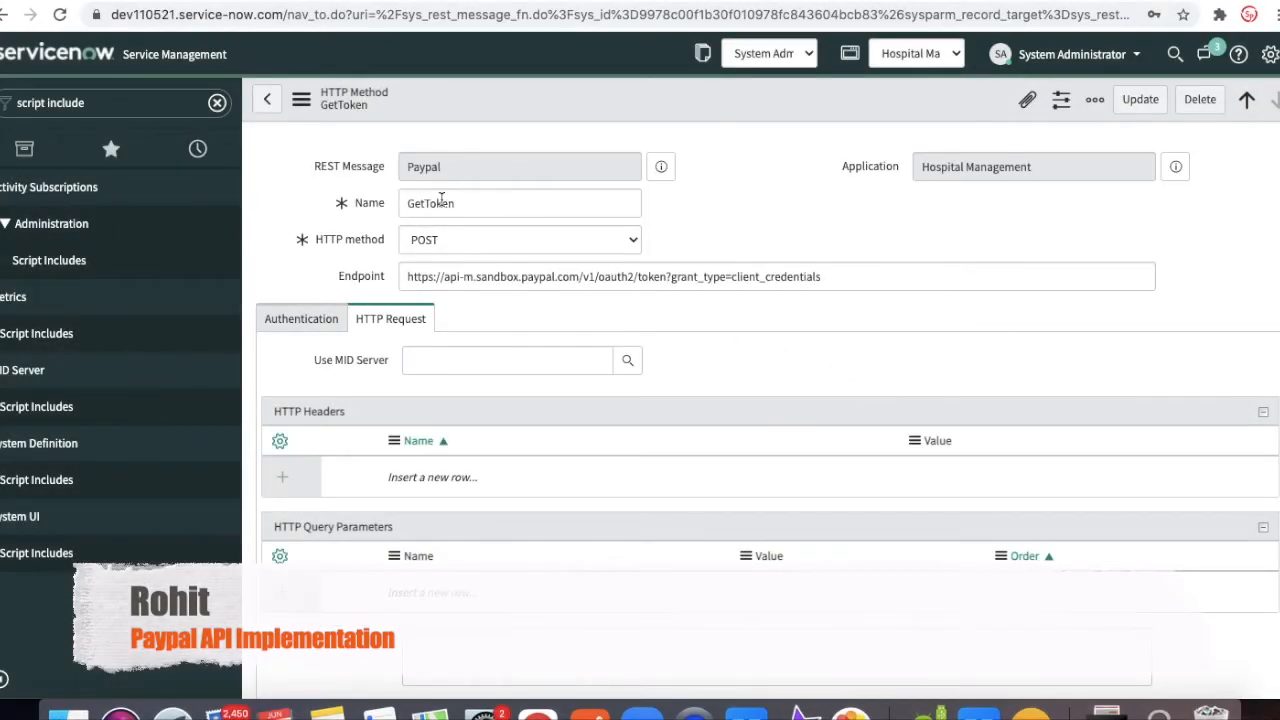
scroll(764, 222, down, 5)
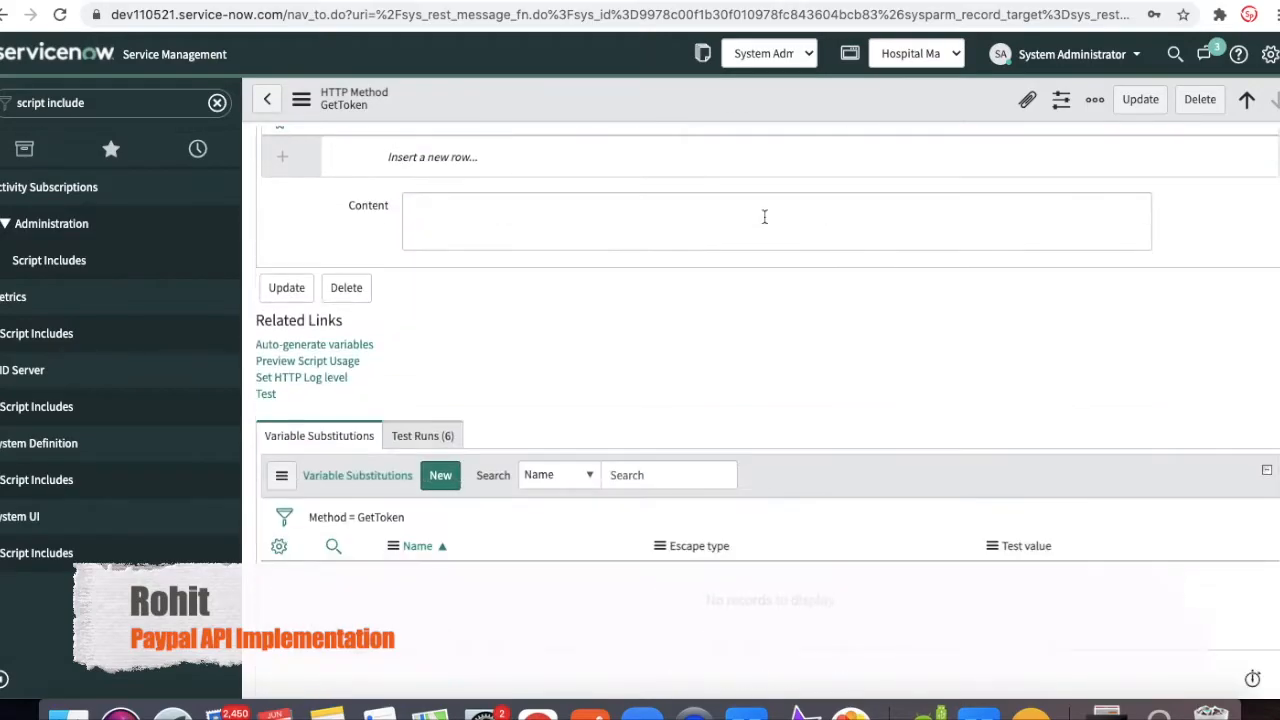
click(343, 366)
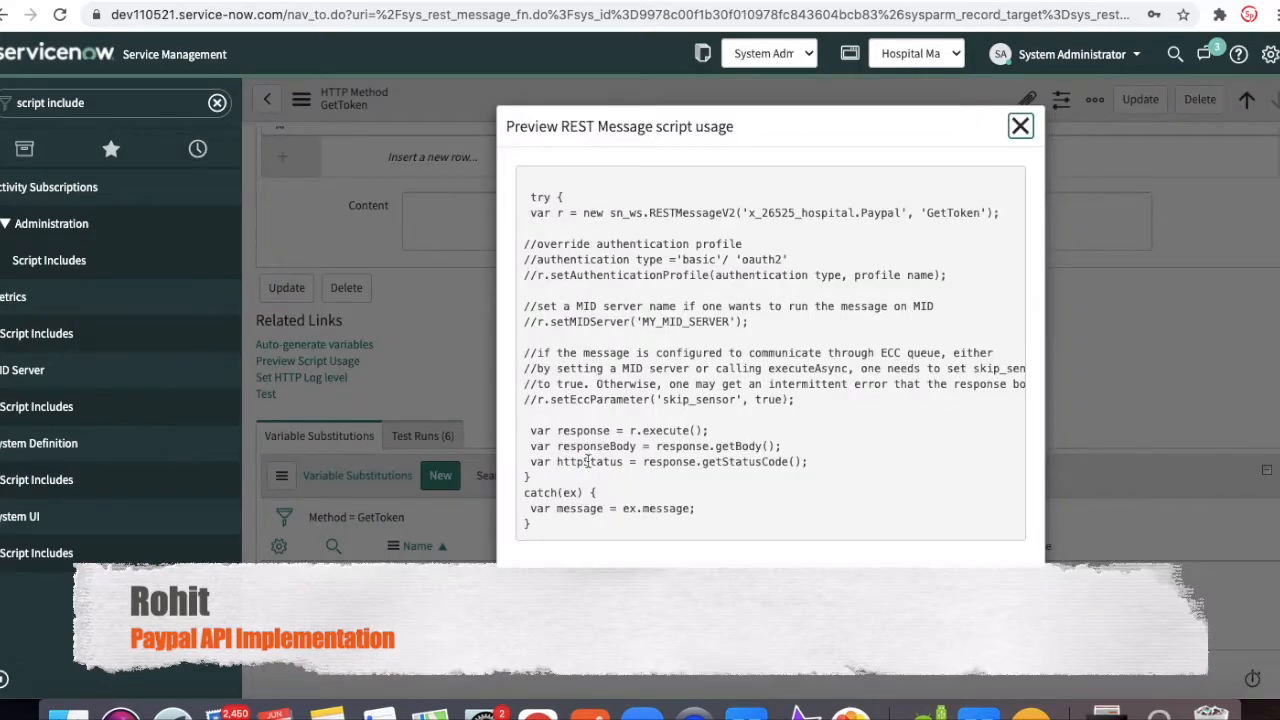
drag(528, 522, 521, 197)
key(ctrl+c)
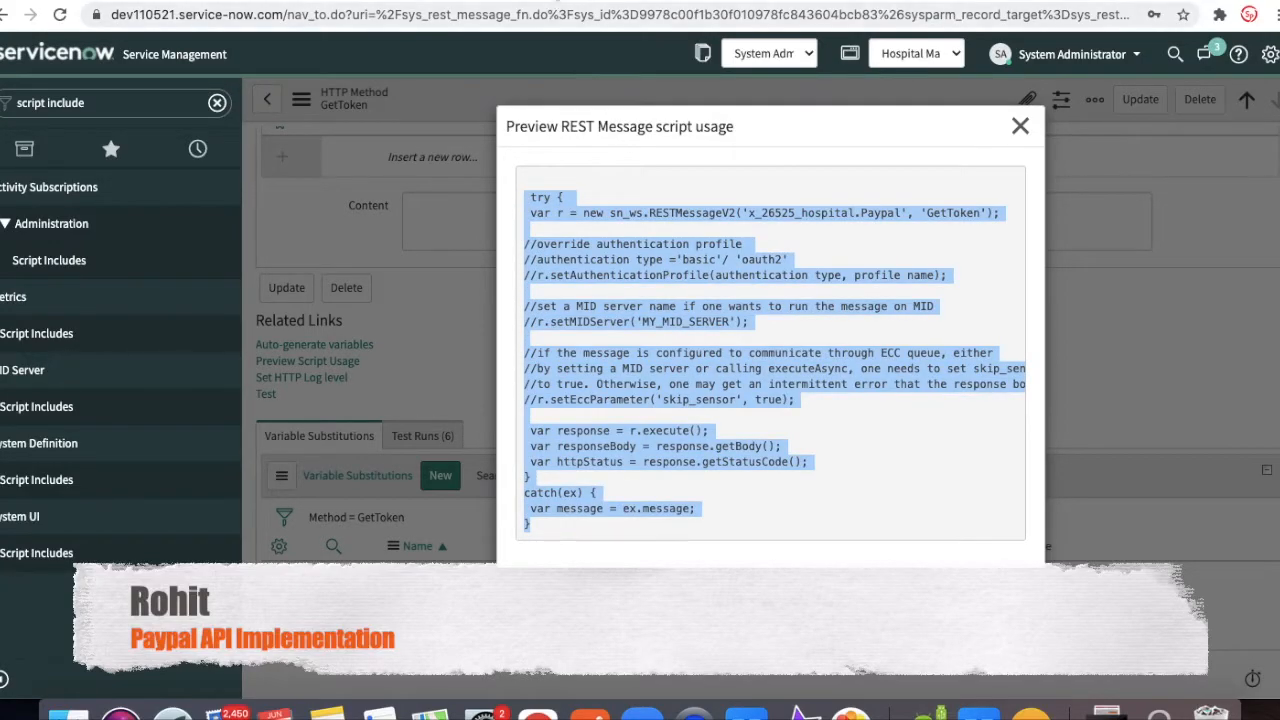
click(520, 1)
click(336, 401)
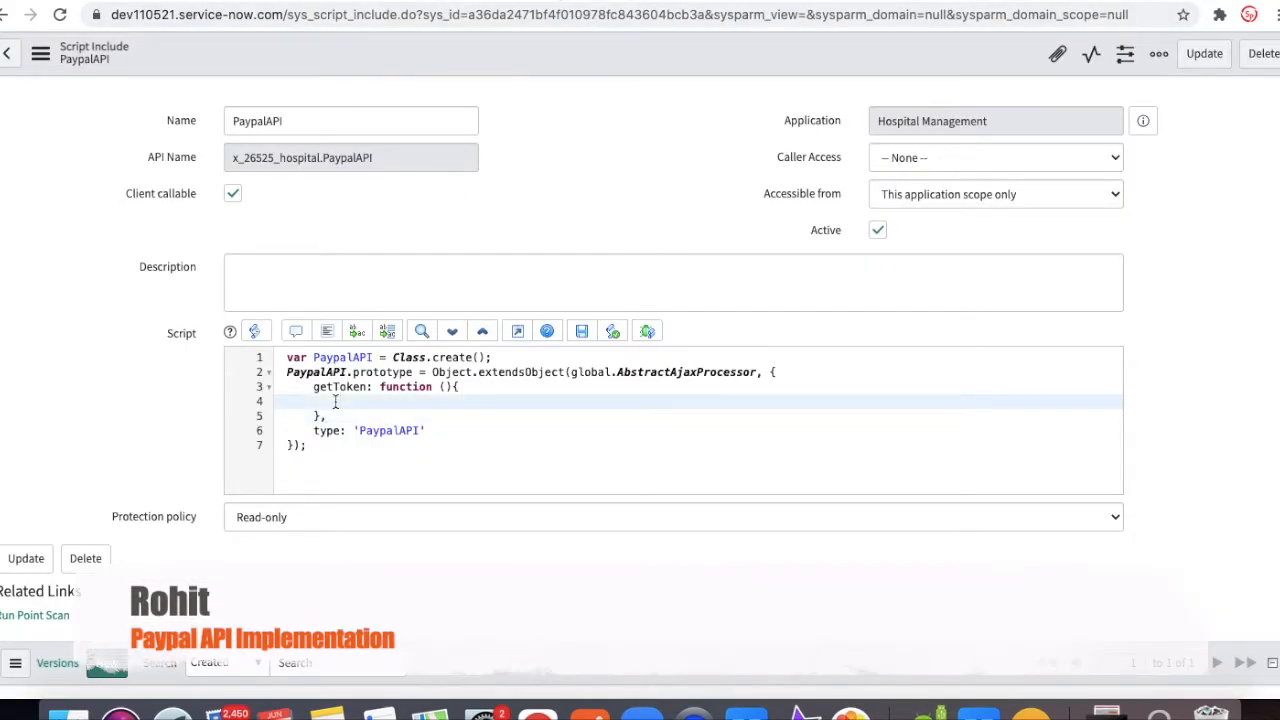
Paste the sample REST script into getToken, delete the commented option lines and reformat it.
key(ctrl+v)
drag(555, 538, 274, 390)
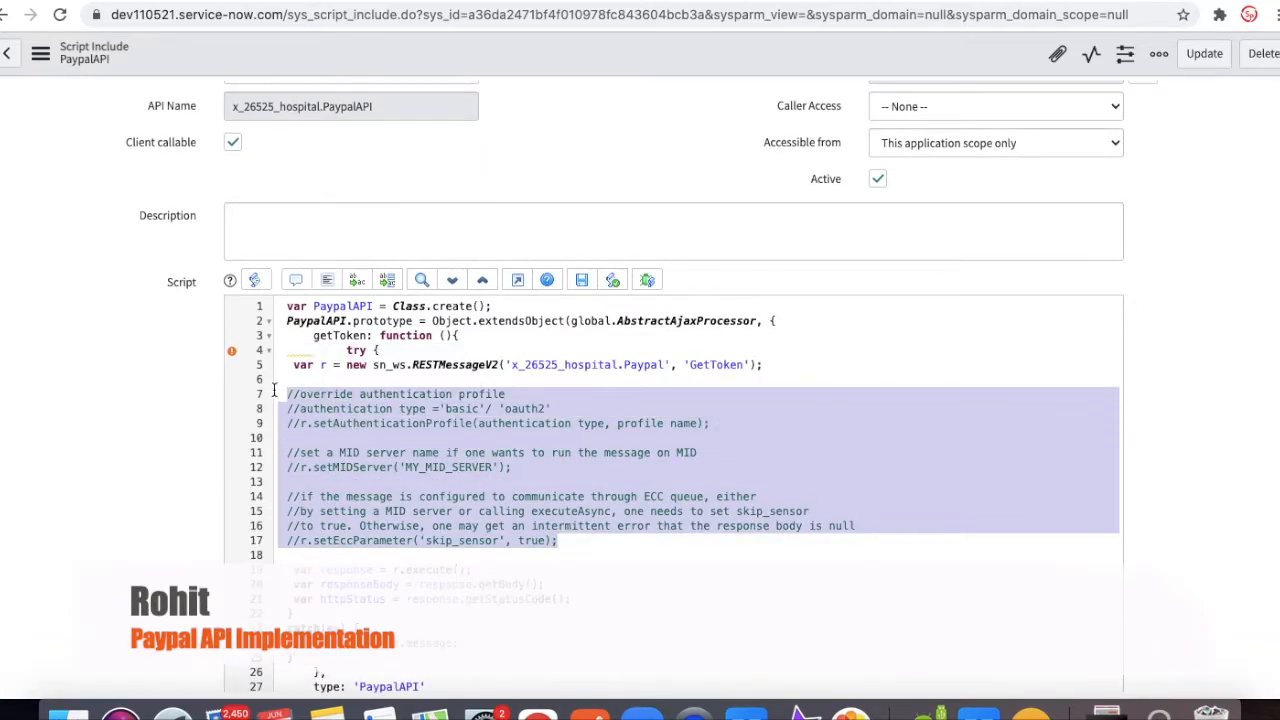
key(BackSpace)
key(Down)
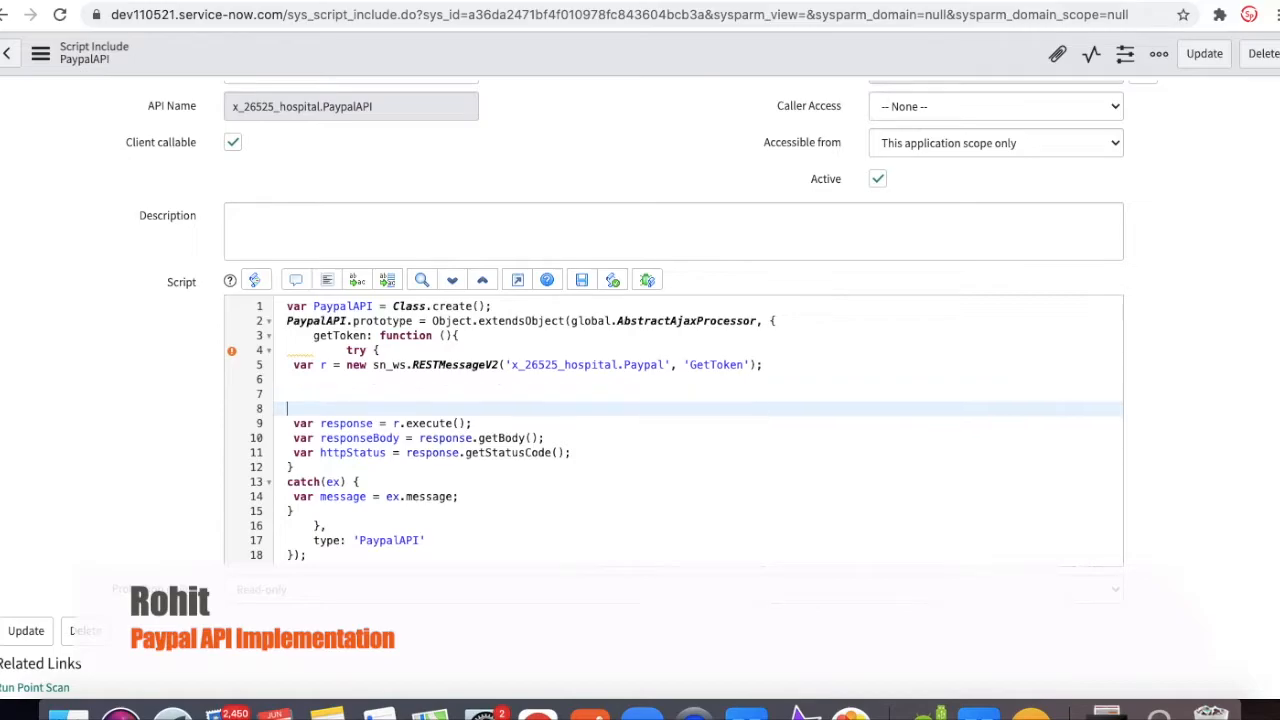
key(BackSpace)
key(BackSpace)
key(BackSpace)
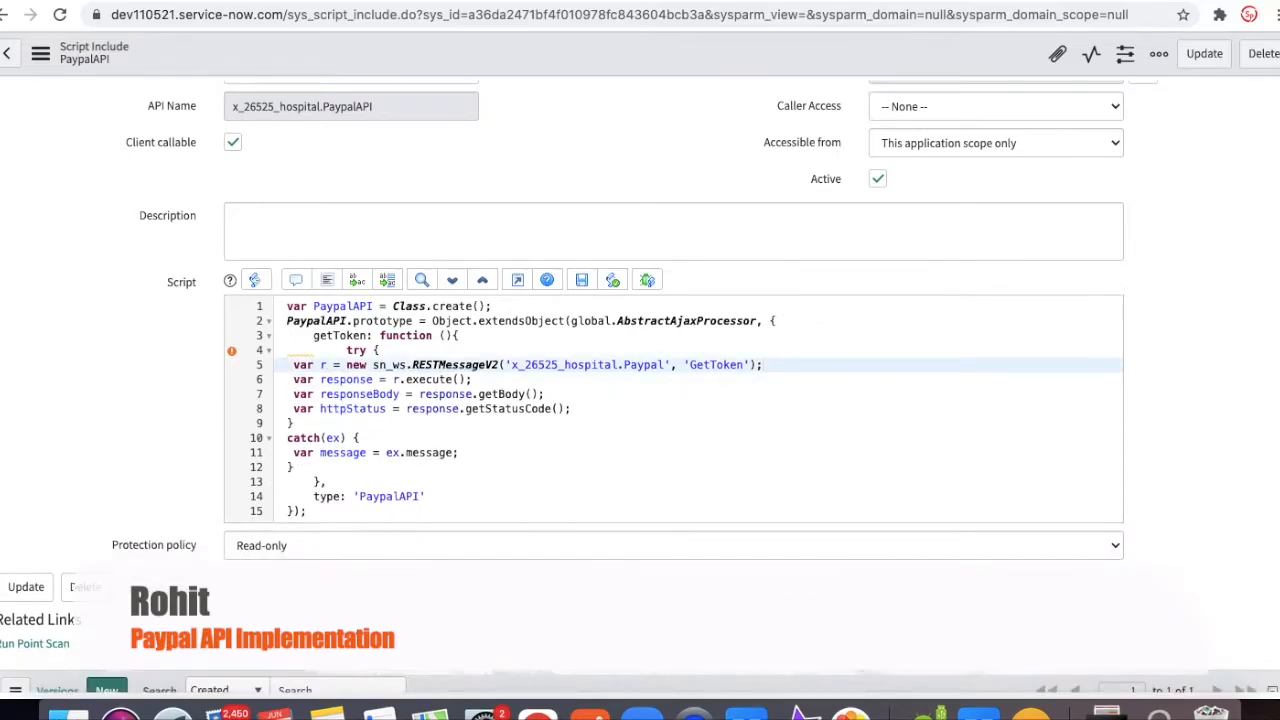
key(ctrl+a)
click(328, 282)
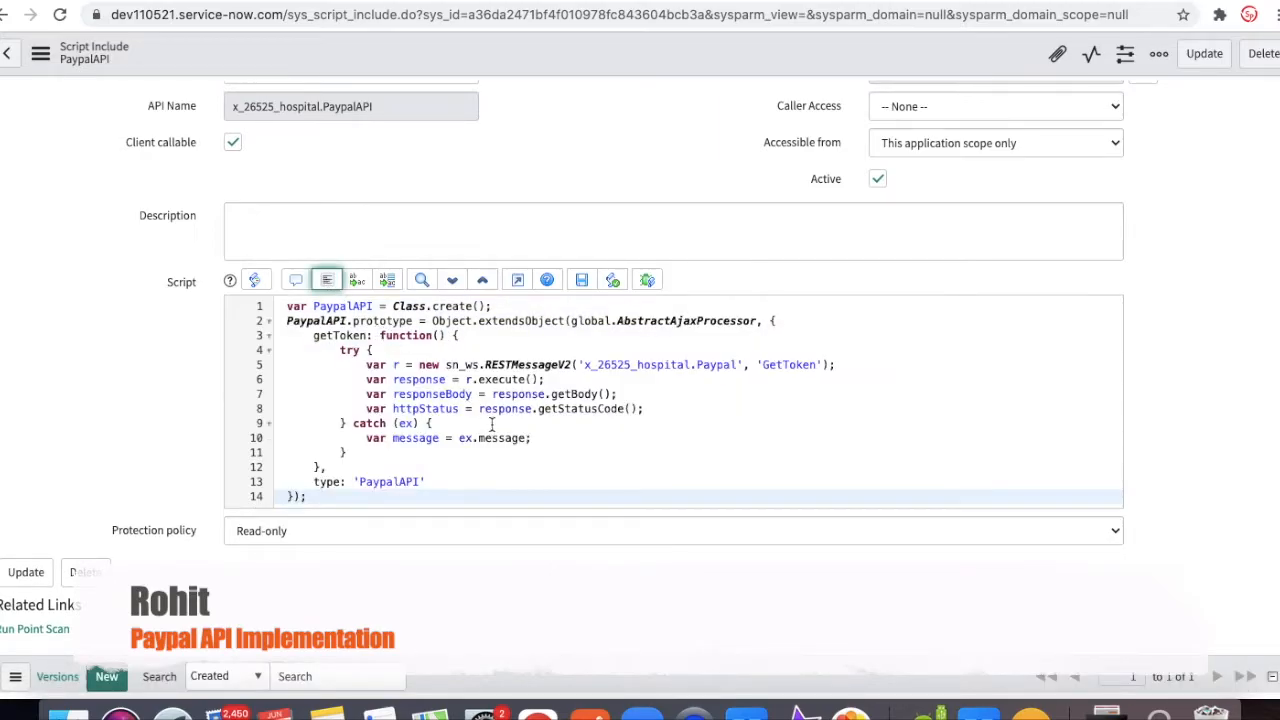
Check the access_token field in Postman's Get Token response.
double_click(457, 396)
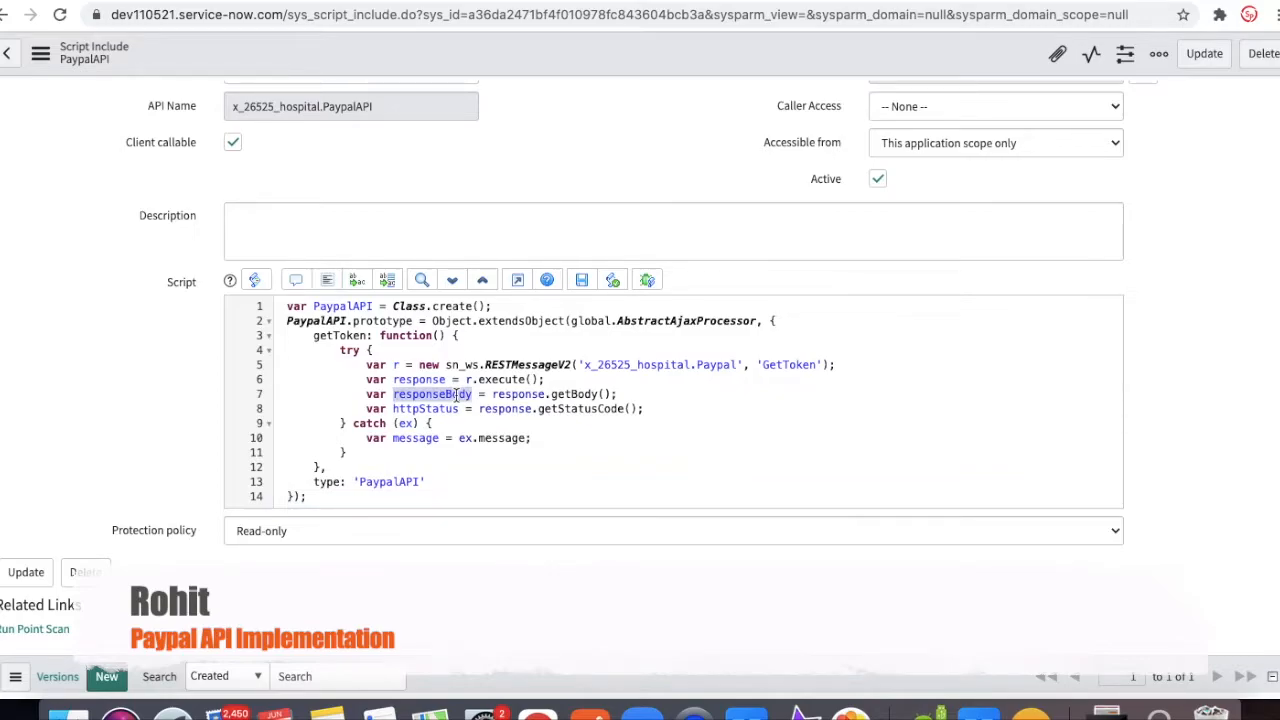
click(633, 394)
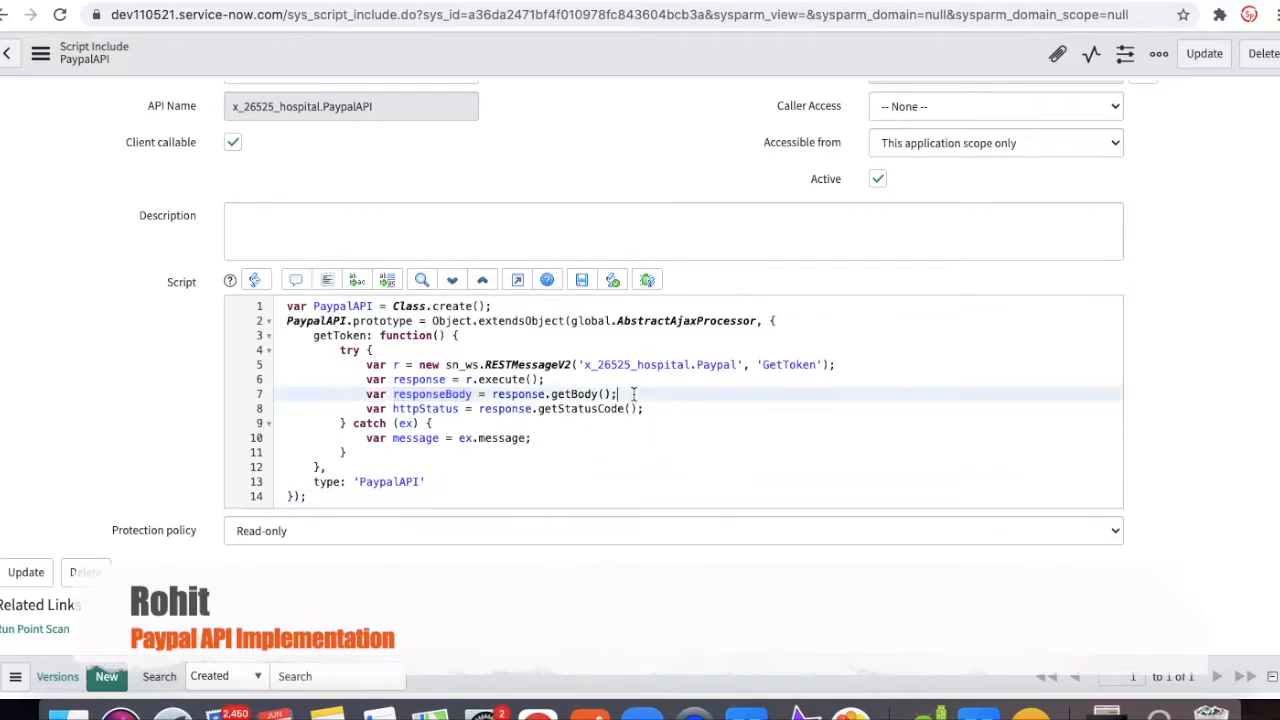
click(590, 714)
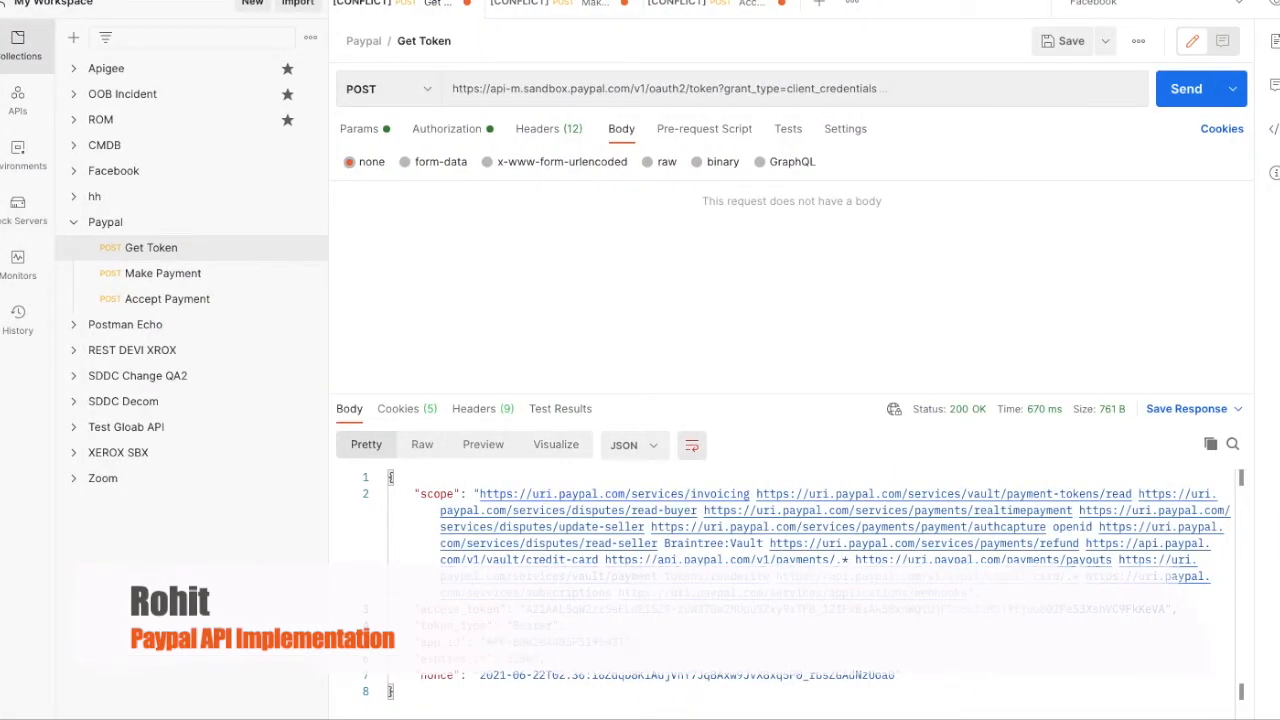
Start a new return line in getToken with JSON.parse(responseBody).
double_click(466, 609)
key(ctrl+Left)
click(612, 398)
key(Return)
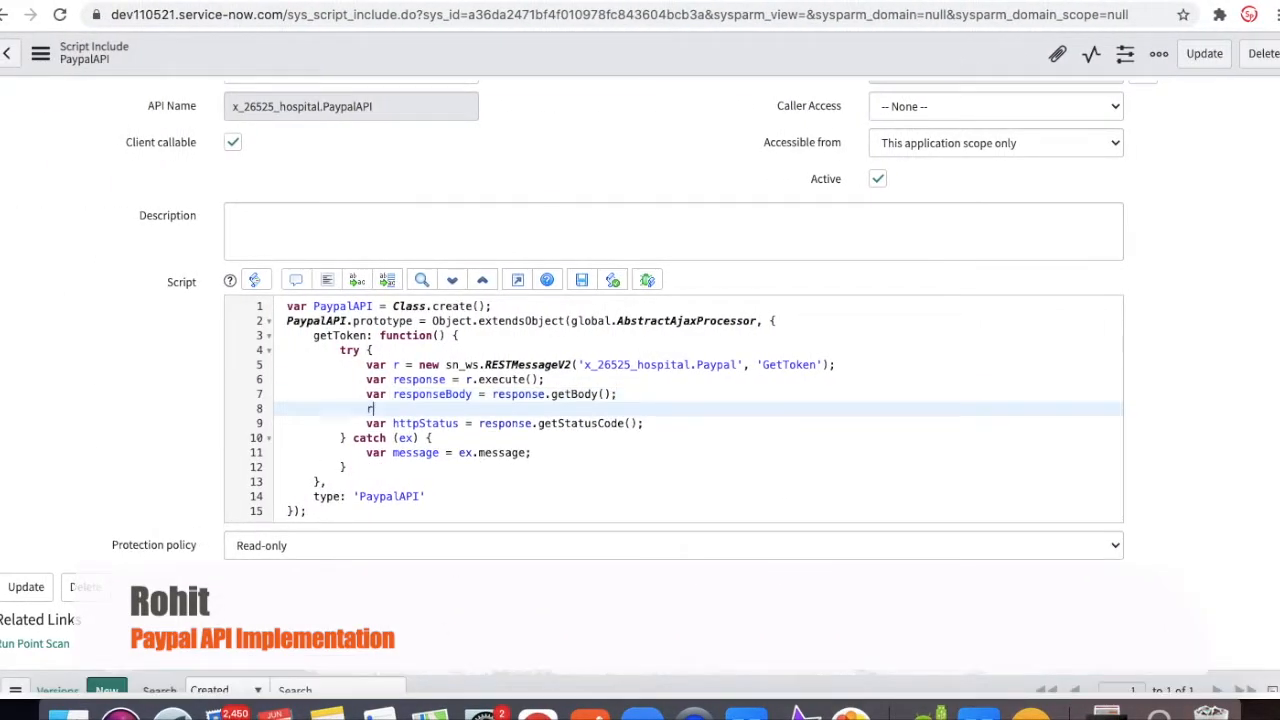
text(return)
double_click(463, 397)
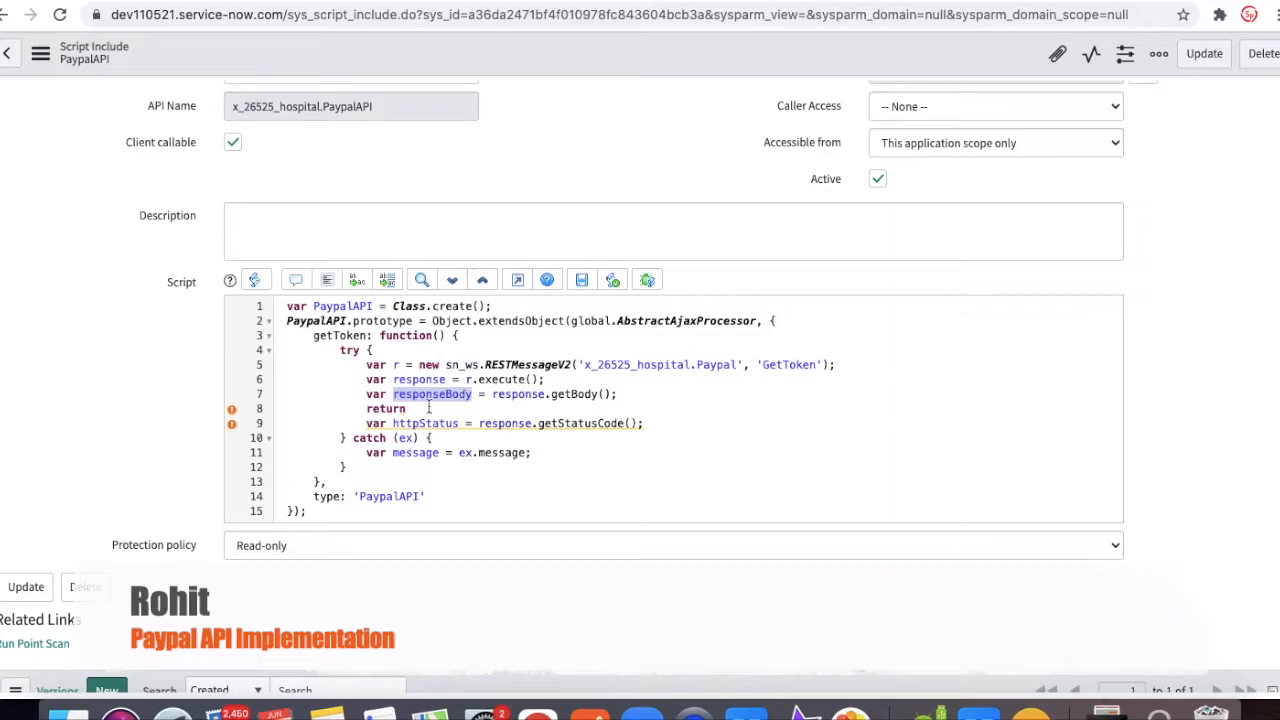
click(428, 408)
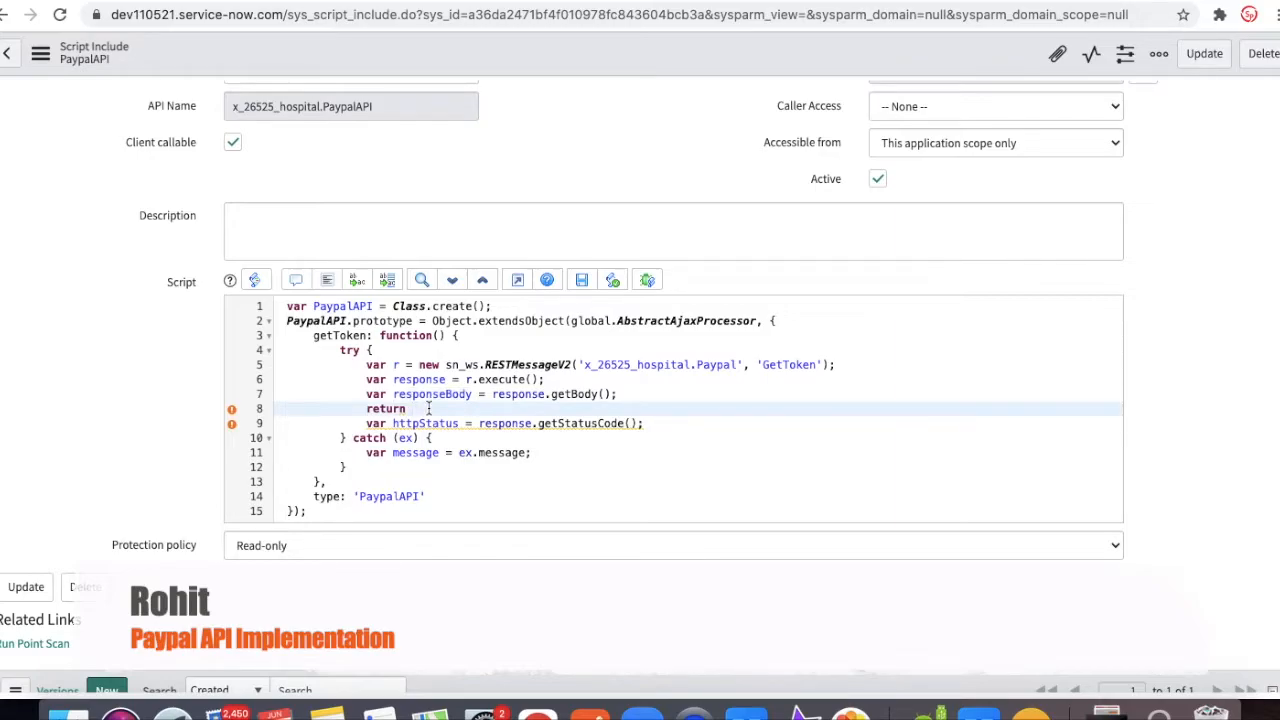
text(JSON.parse()
double_click(430, 394)
key(ctrl+c)
click(488, 408)
key(ctrl+v)
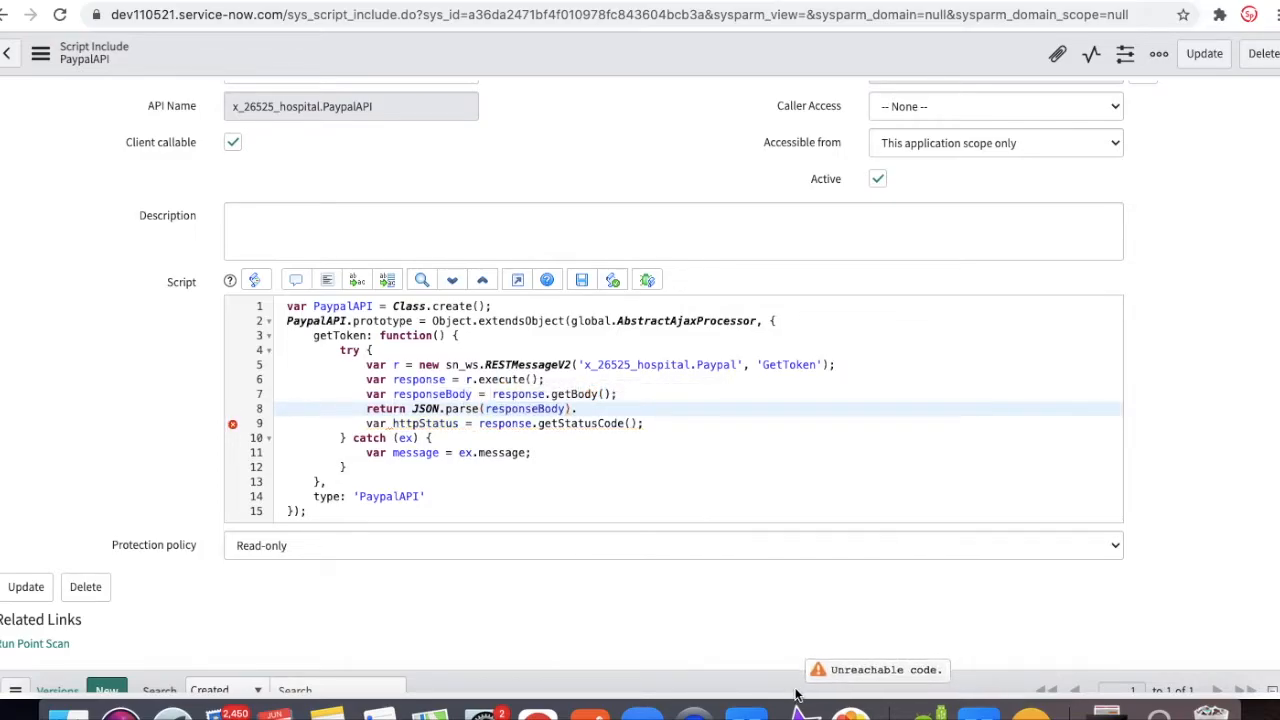
Complete it as an array return of JSON.parse(responseBody).access_token with an empty first slot.
click(594, 714)
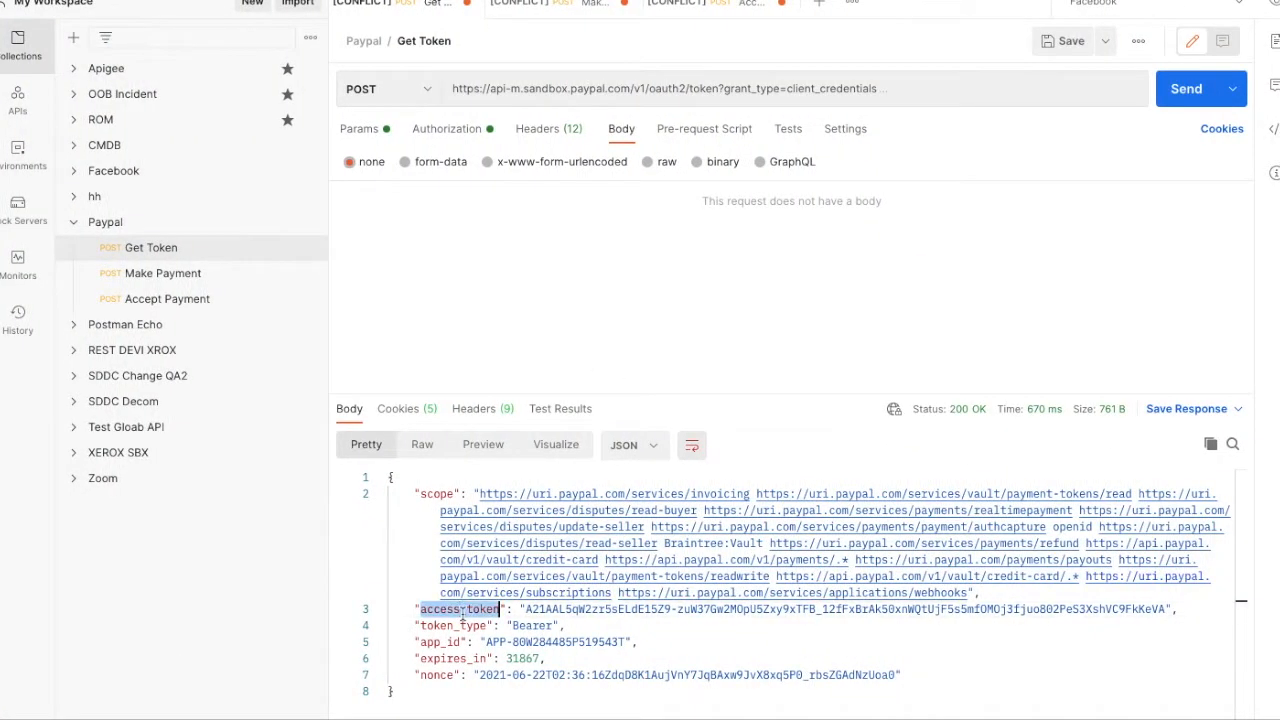
key(ctrl+Left)
key(super+v)
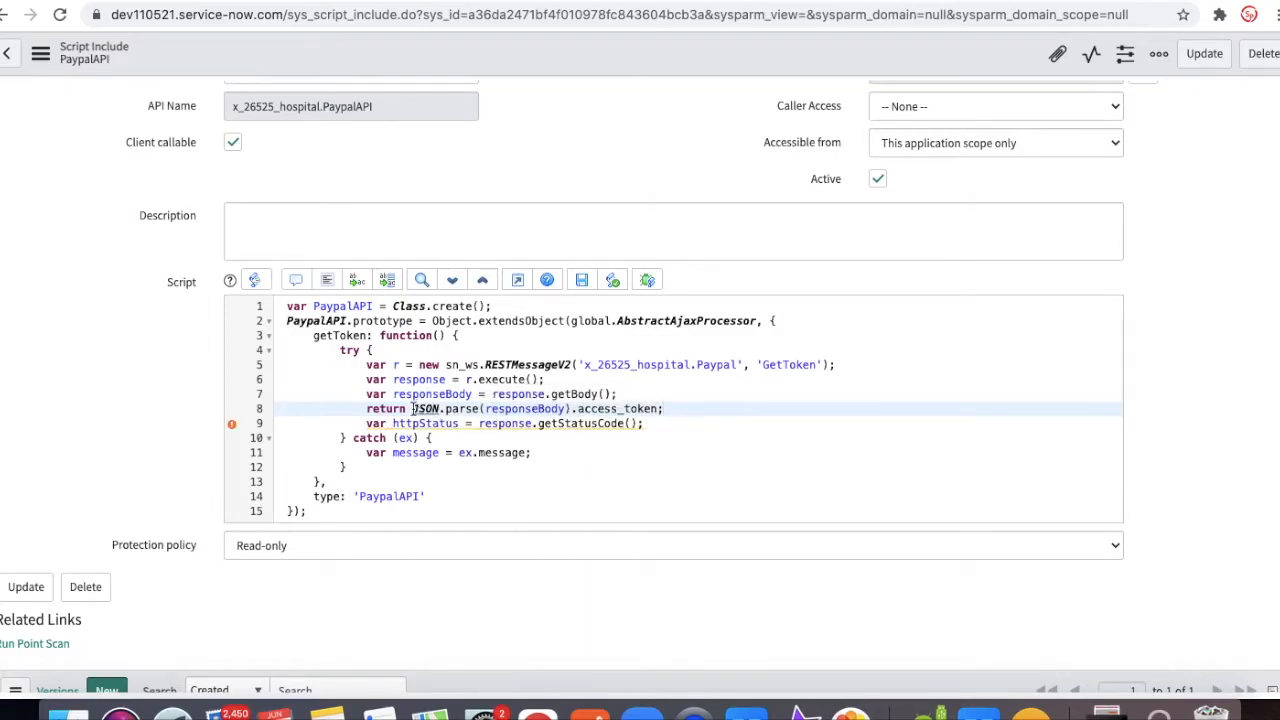
text([)
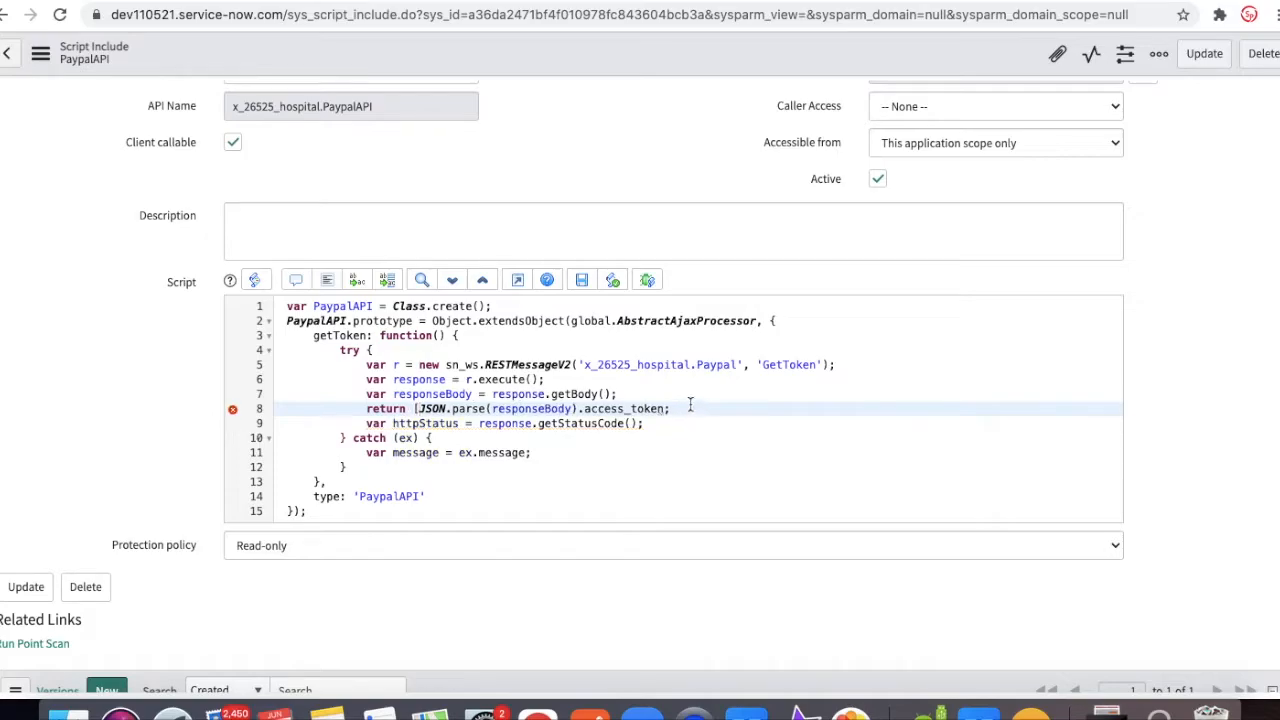
click(664, 408)
text(])
click(420, 408)
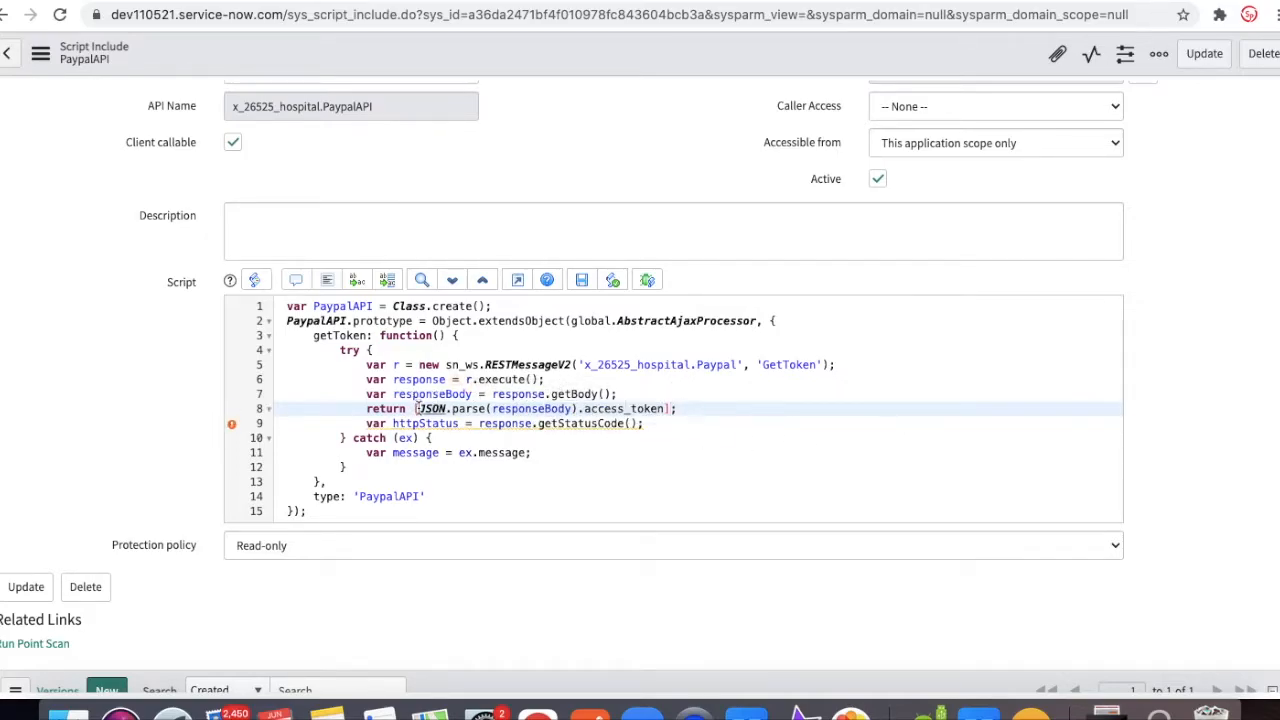
text(,)
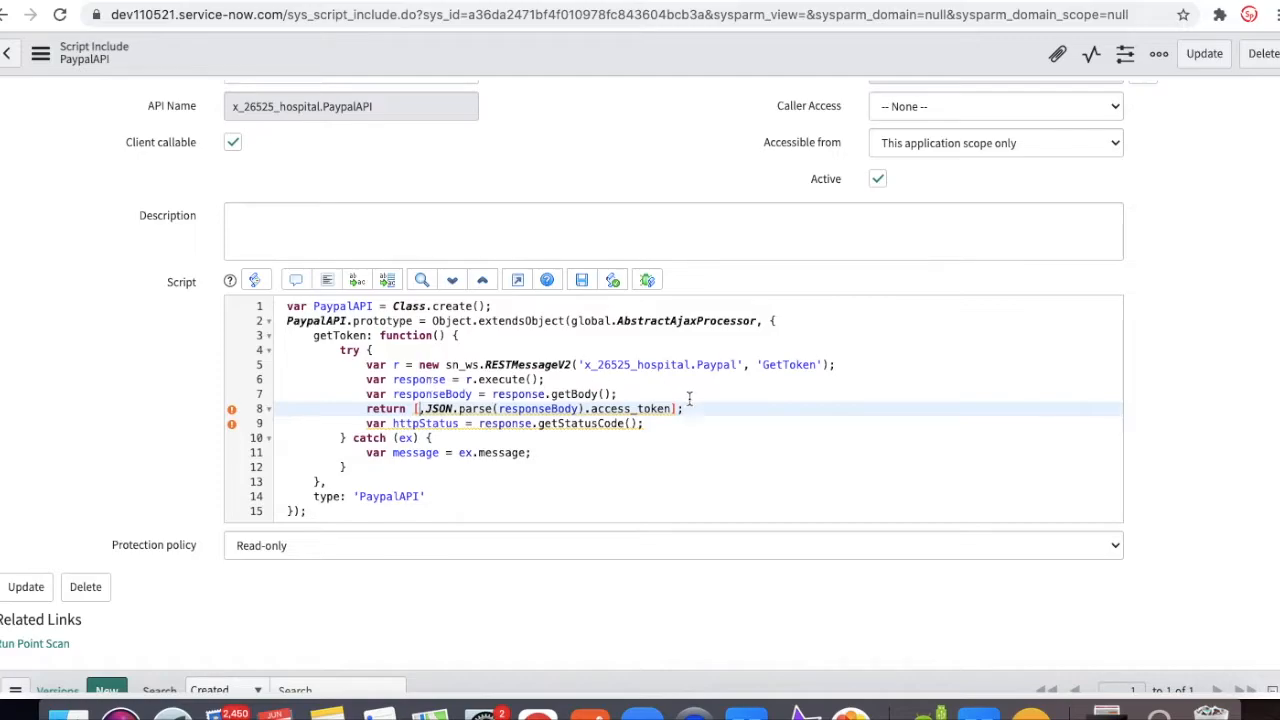
Move the return below the httpStatus line, put httpStatus first in the array, and save.
drag(693, 411, 368, 410)
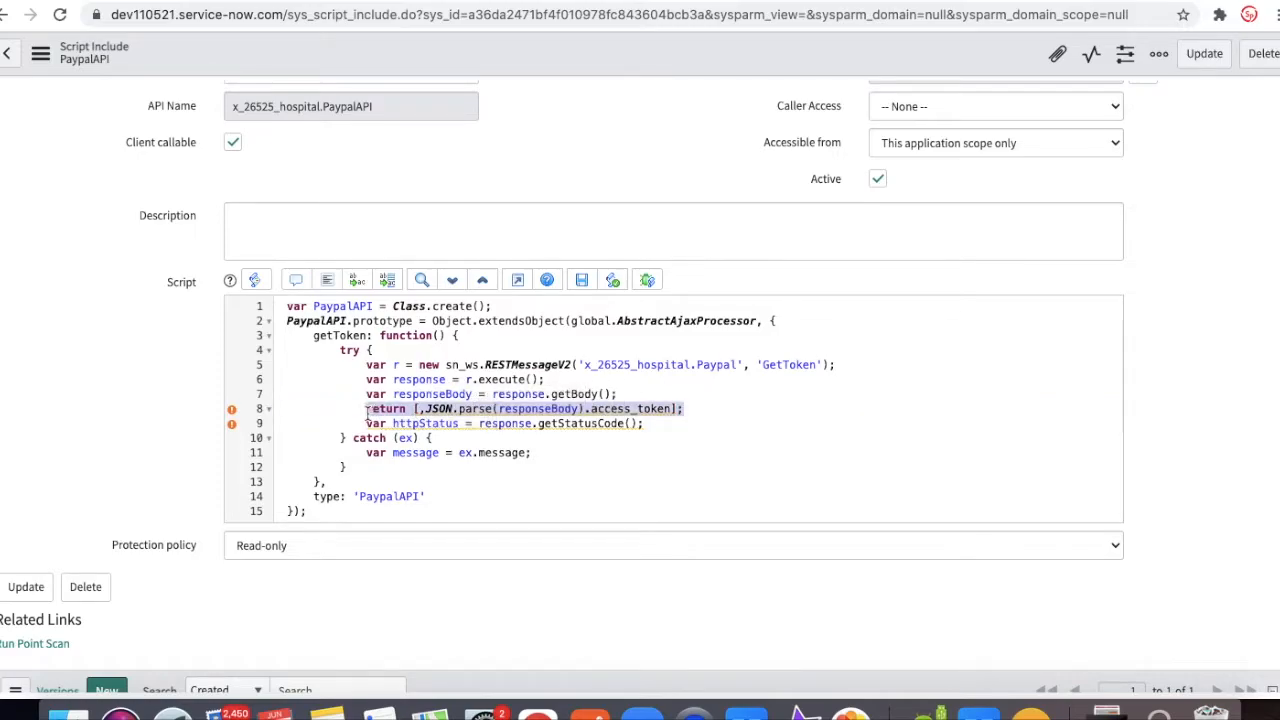
key(BackSpace)
key(Delete)
key(End)
key(Return)
key(super+v)
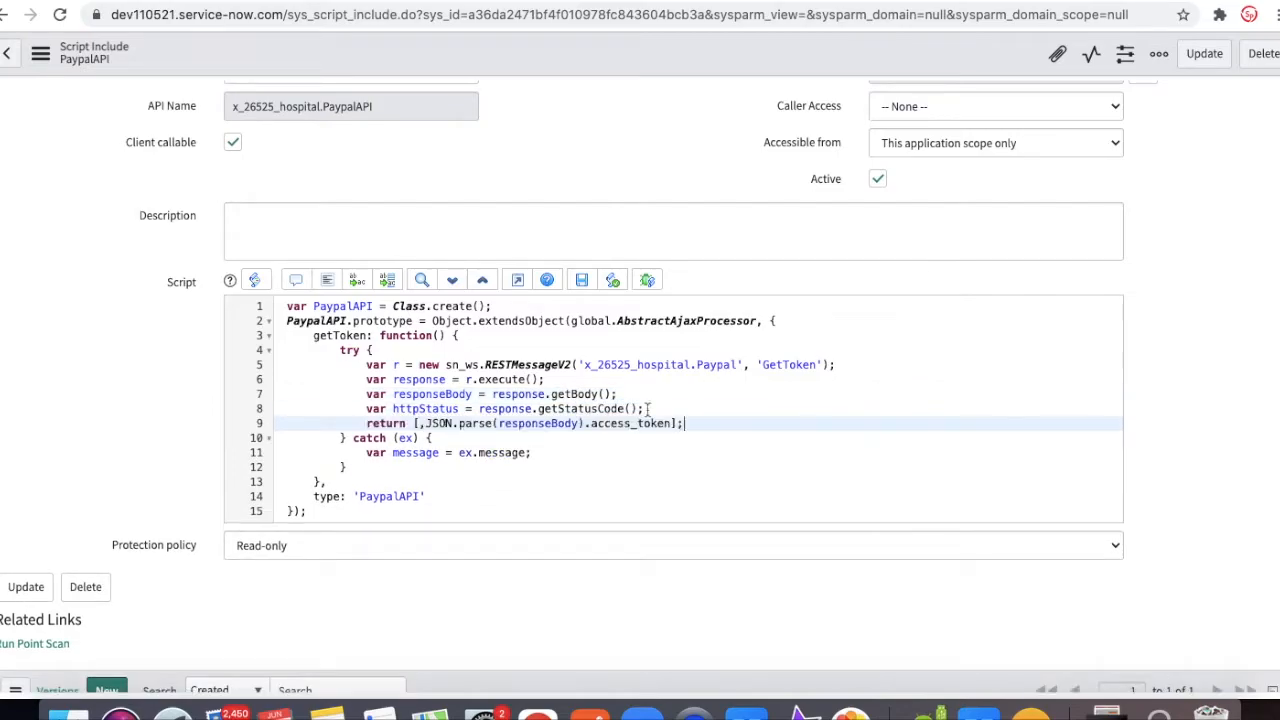
double_click(408, 410)
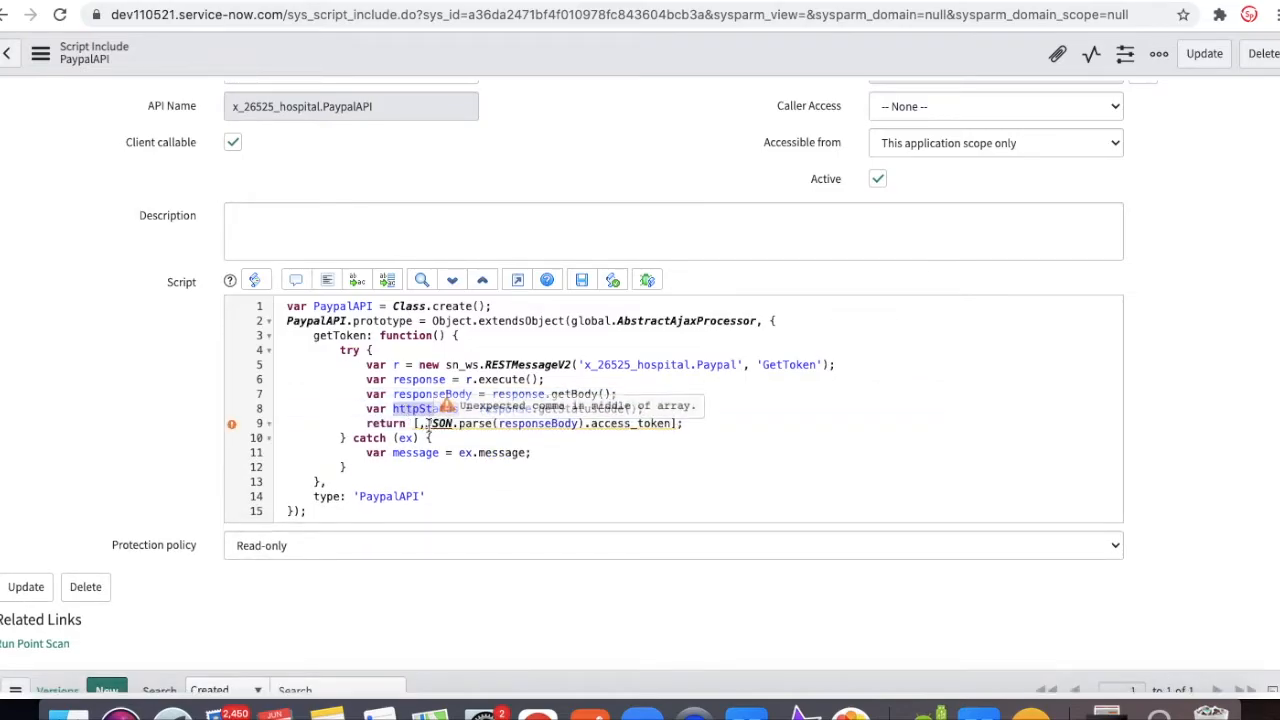
click(419, 423)
key(super+v)
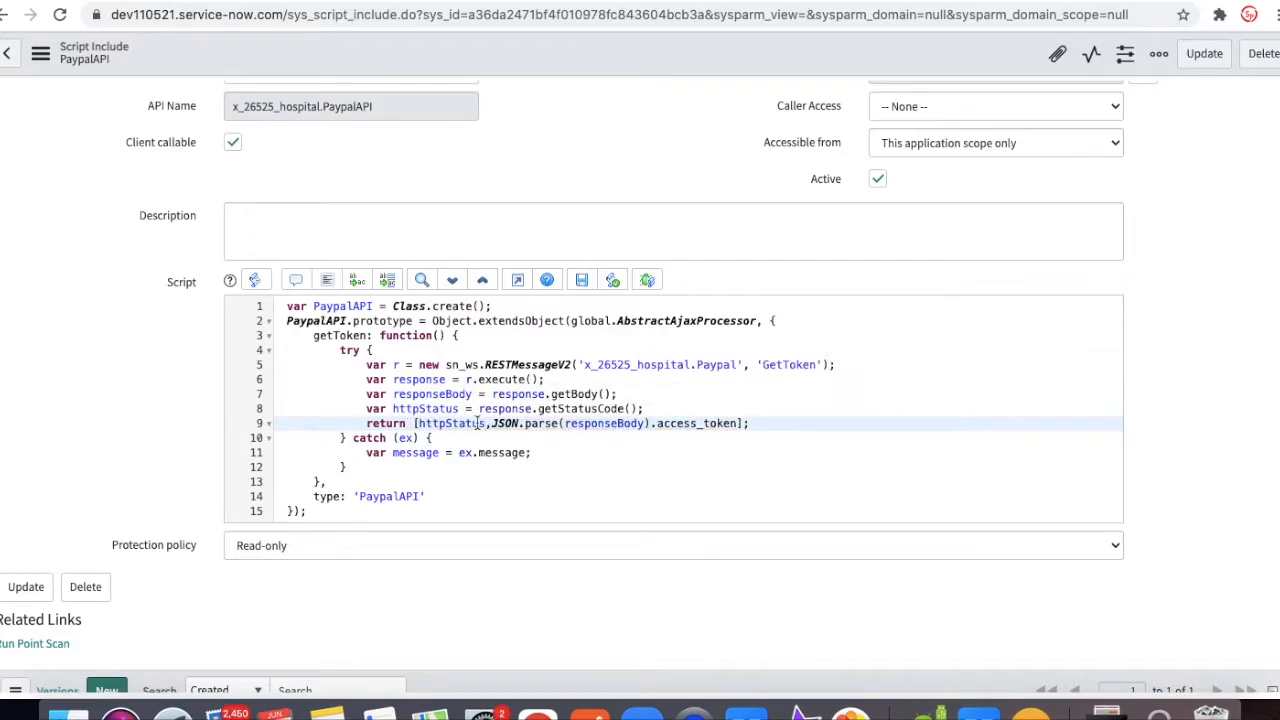
right_click(667, 62)
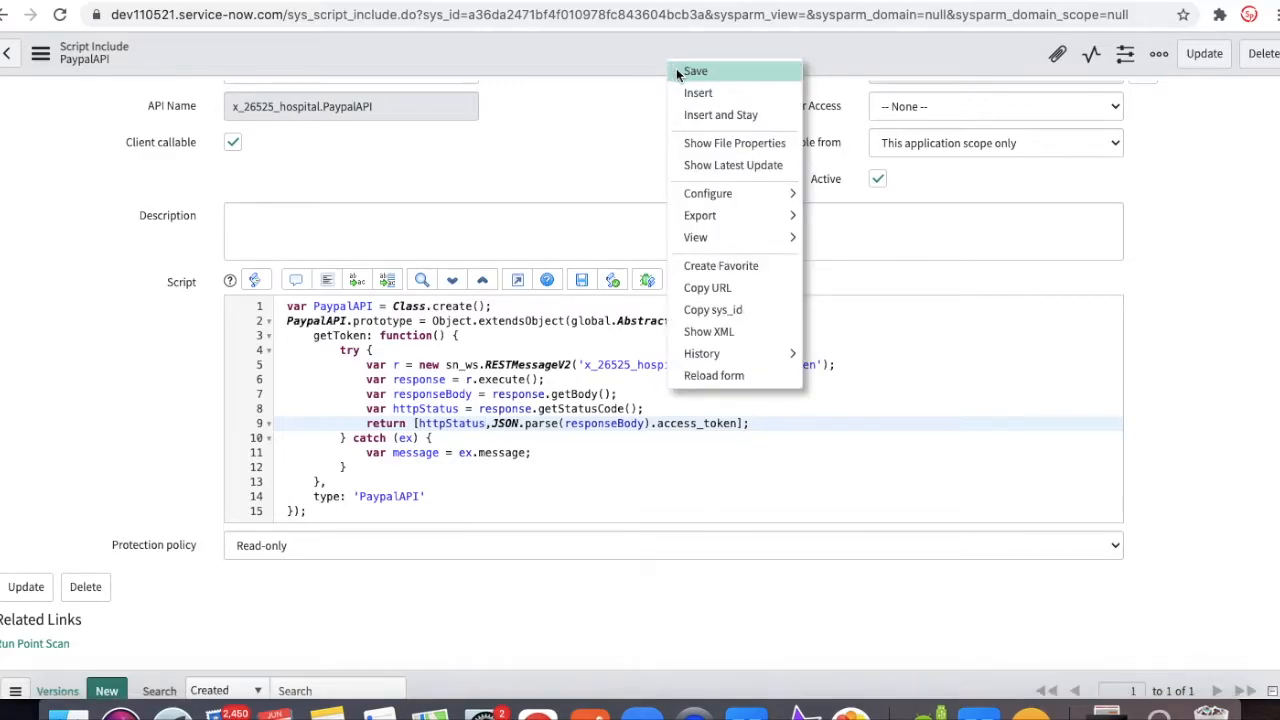
click(695, 71)
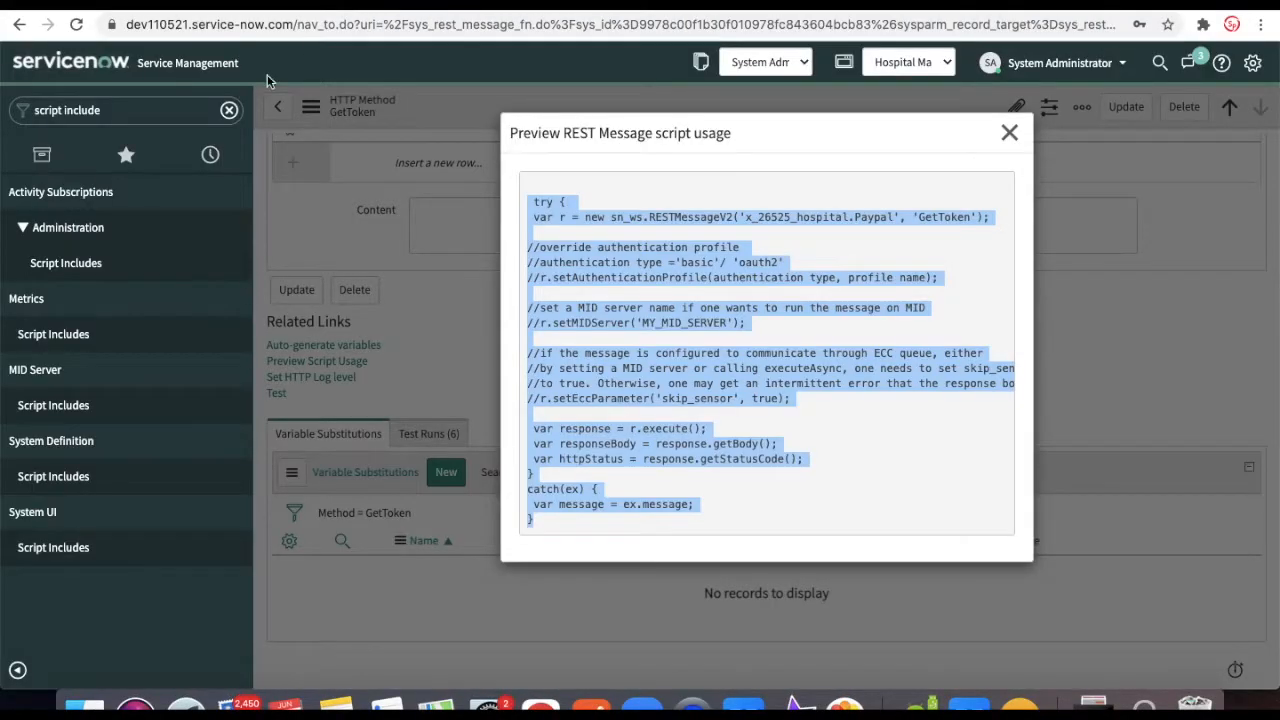
Run gs.info(new x_26525_hospital.PaypalAPI().getToken()); in Scripts - Background.
click(128, 112)
text(backgr)
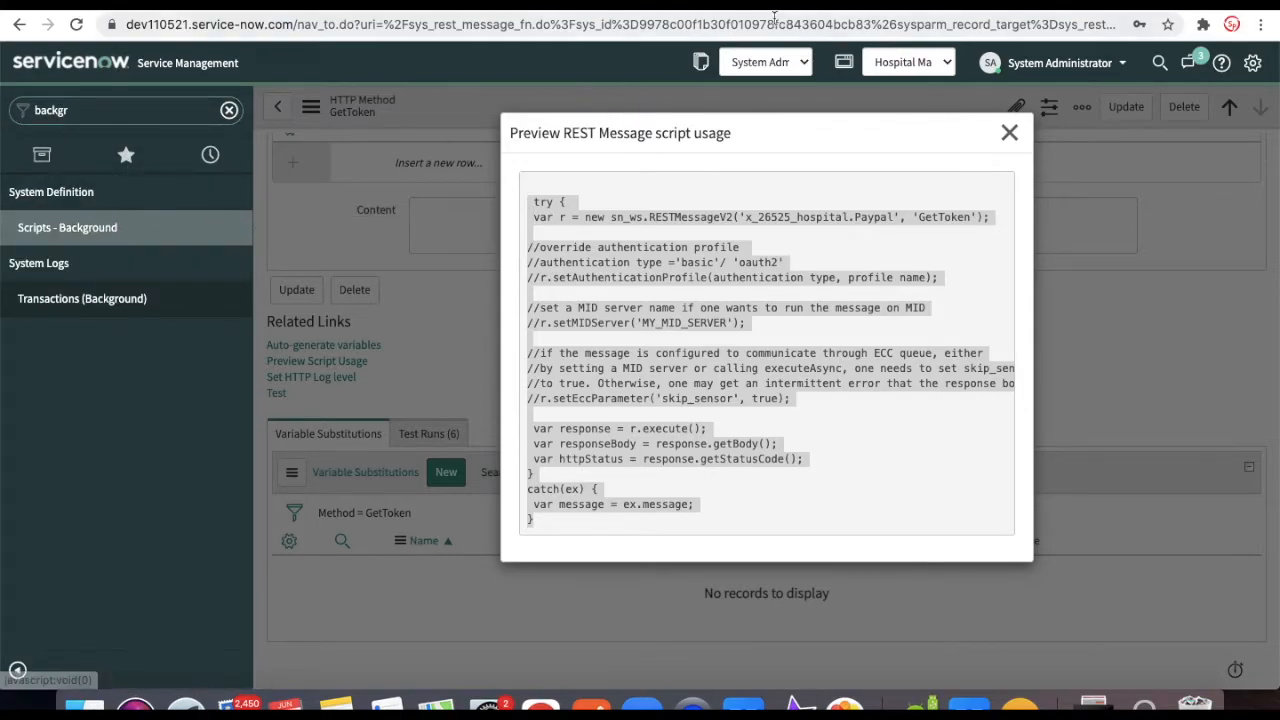
click(108, 224)
text(gs.info)
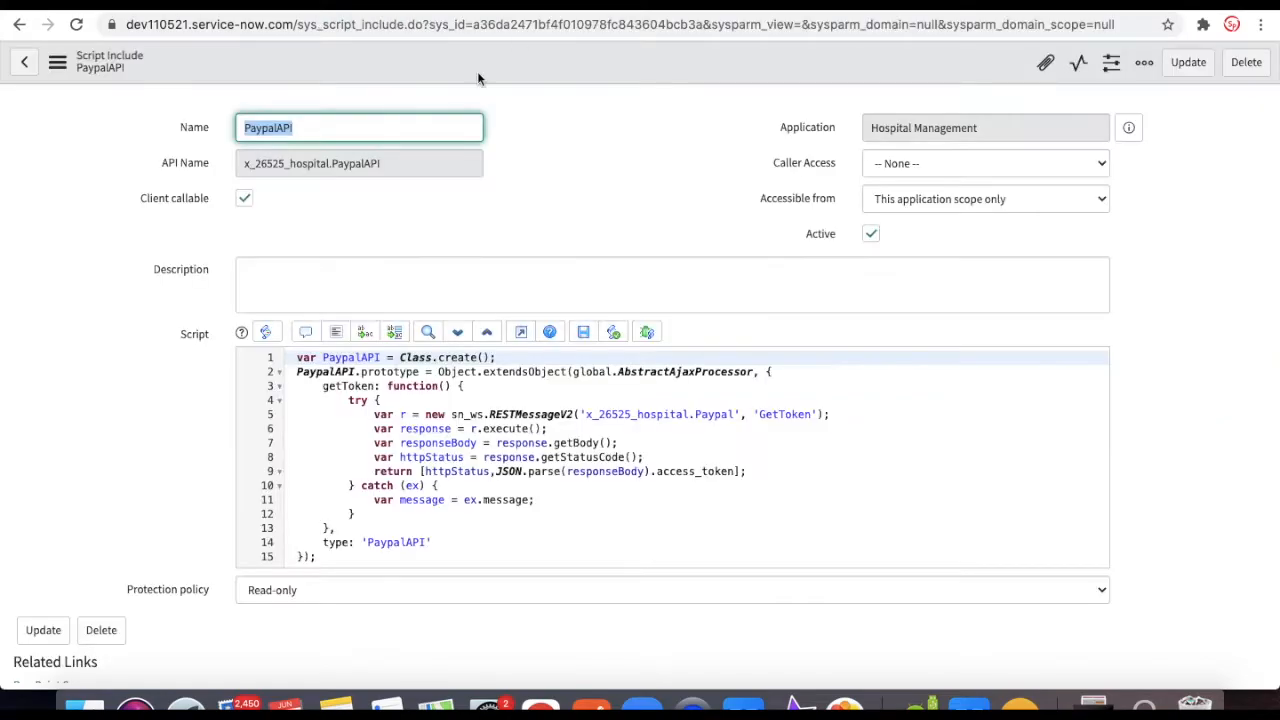
drag(398, 166, 241, 160)
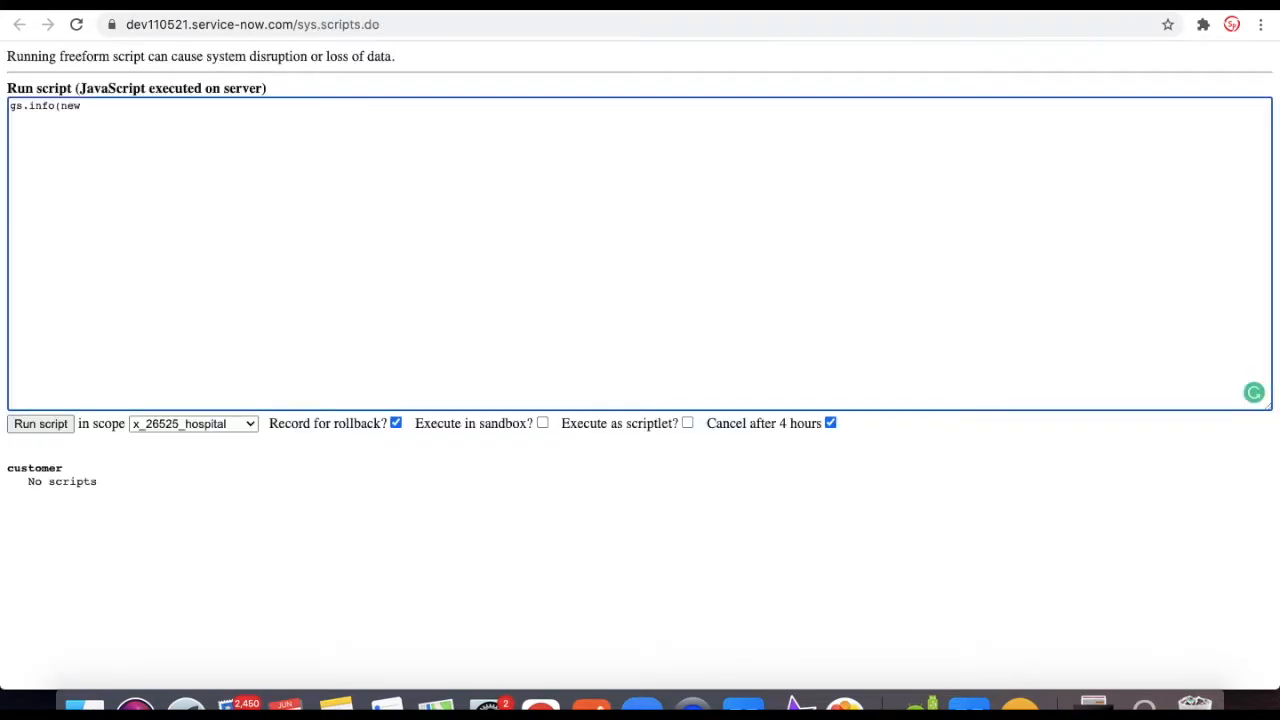
key(super+v)
text(())
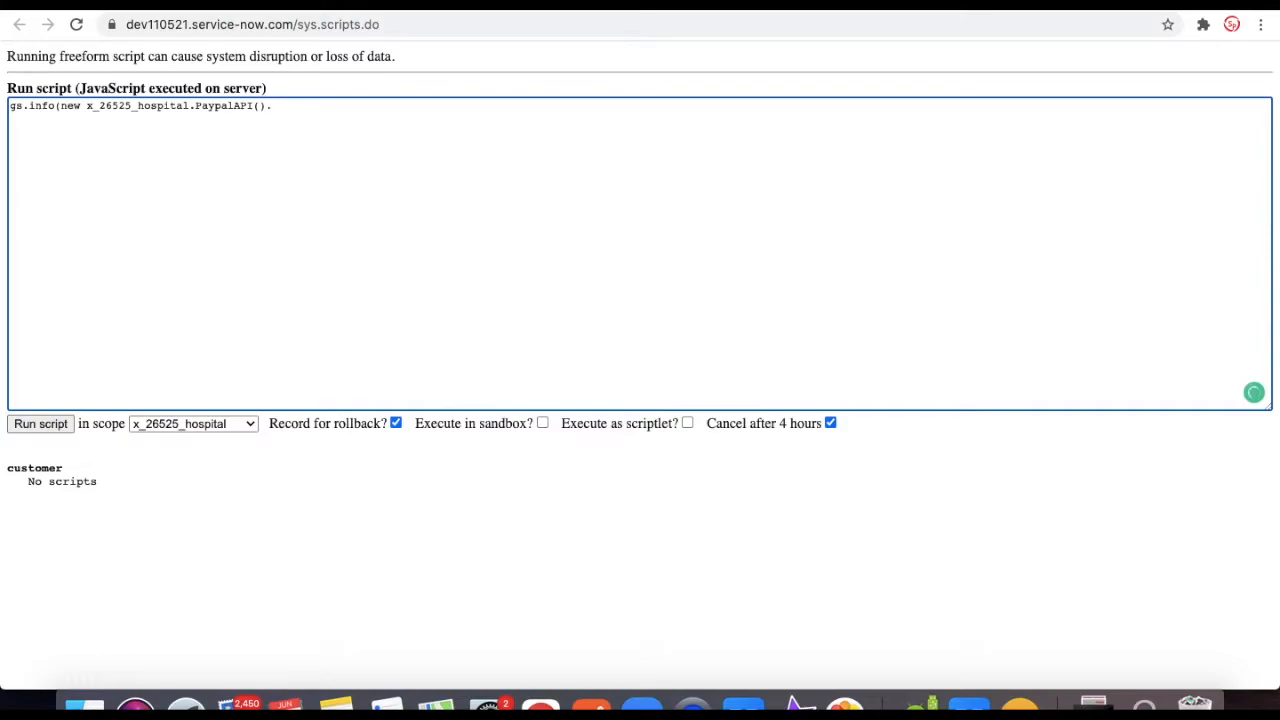
text(.)
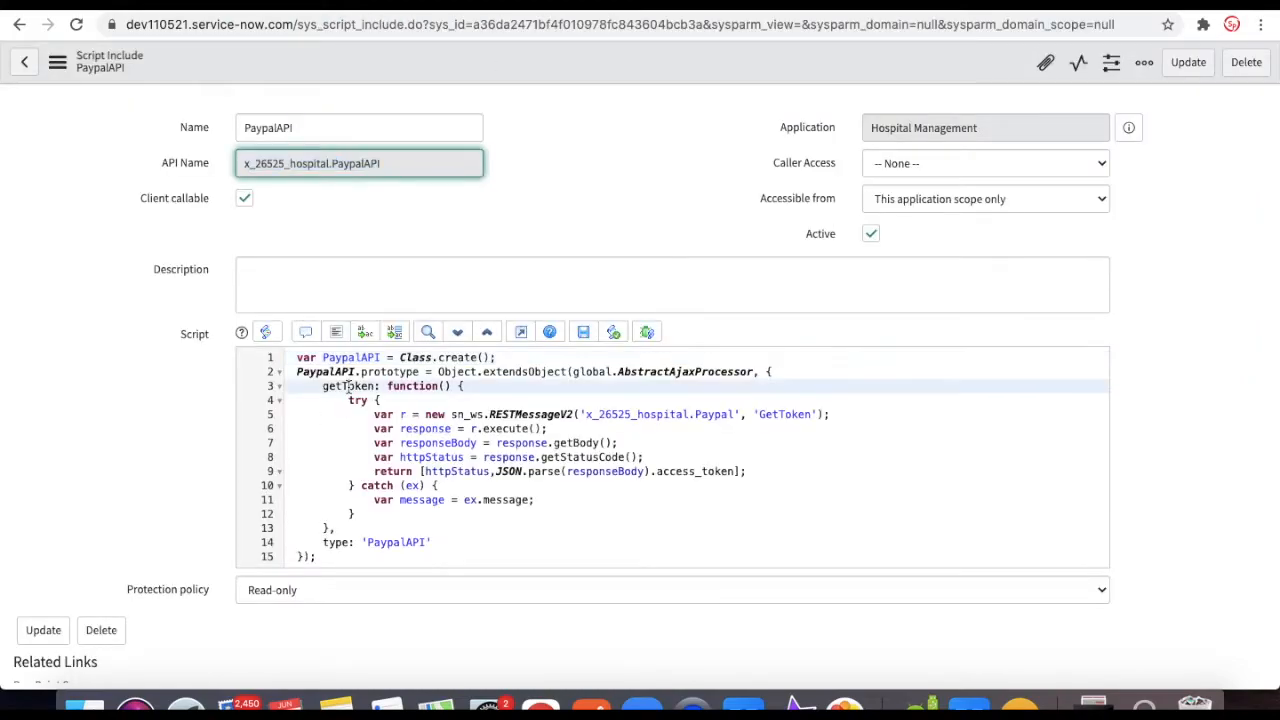
double_click(348, 386)
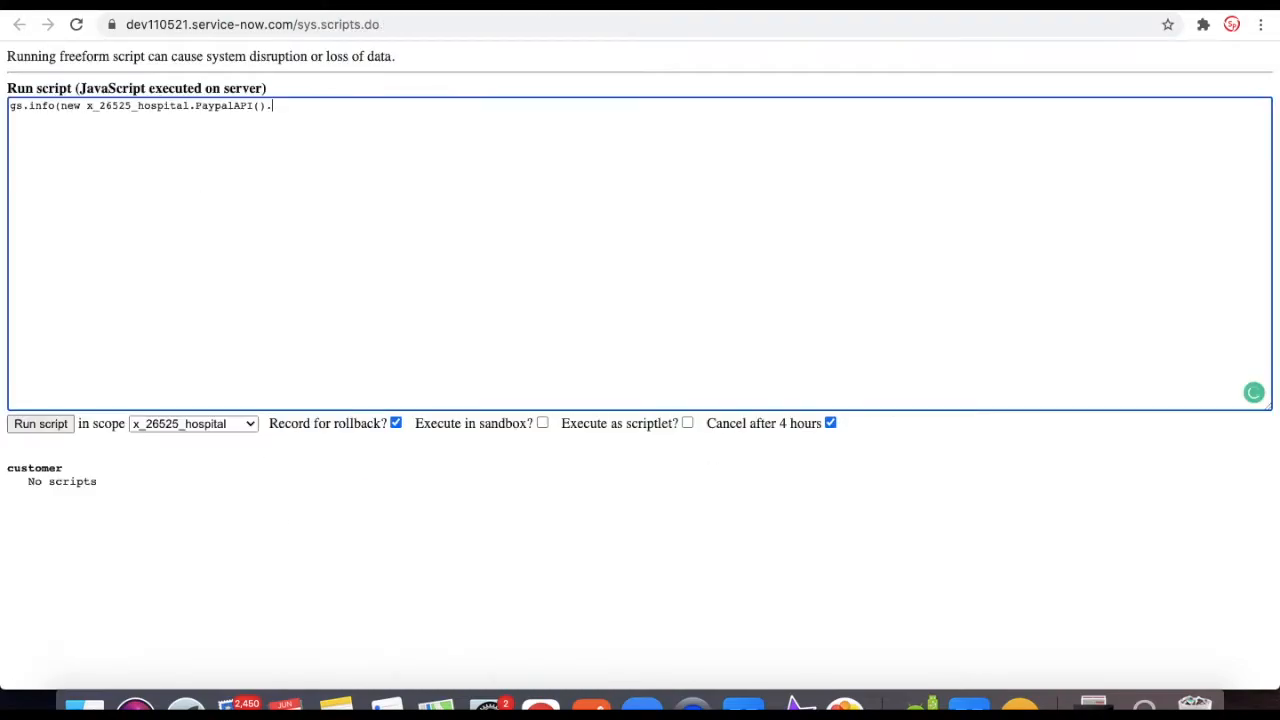
key(super+v)
text(())
click(48, 423)
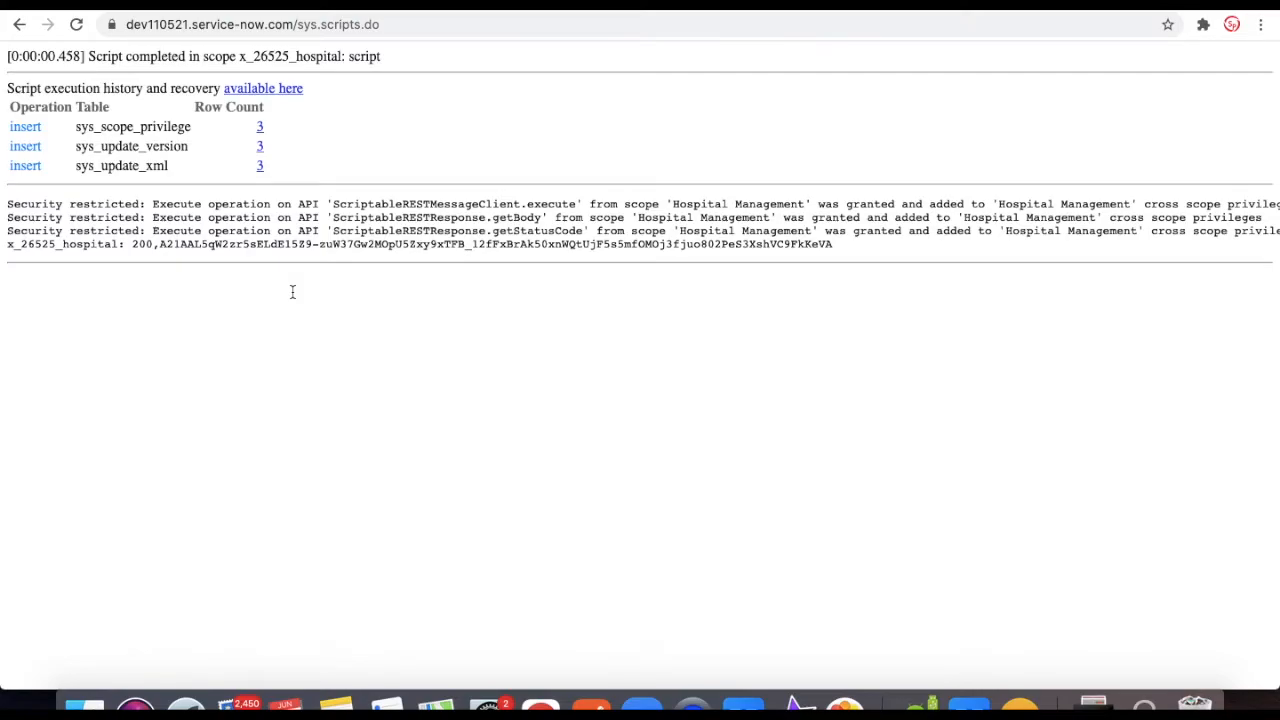
Compare the logged 200 status and token with Postman's Get Token response, then open Make Payment.
drag(155, 243, 134, 244)
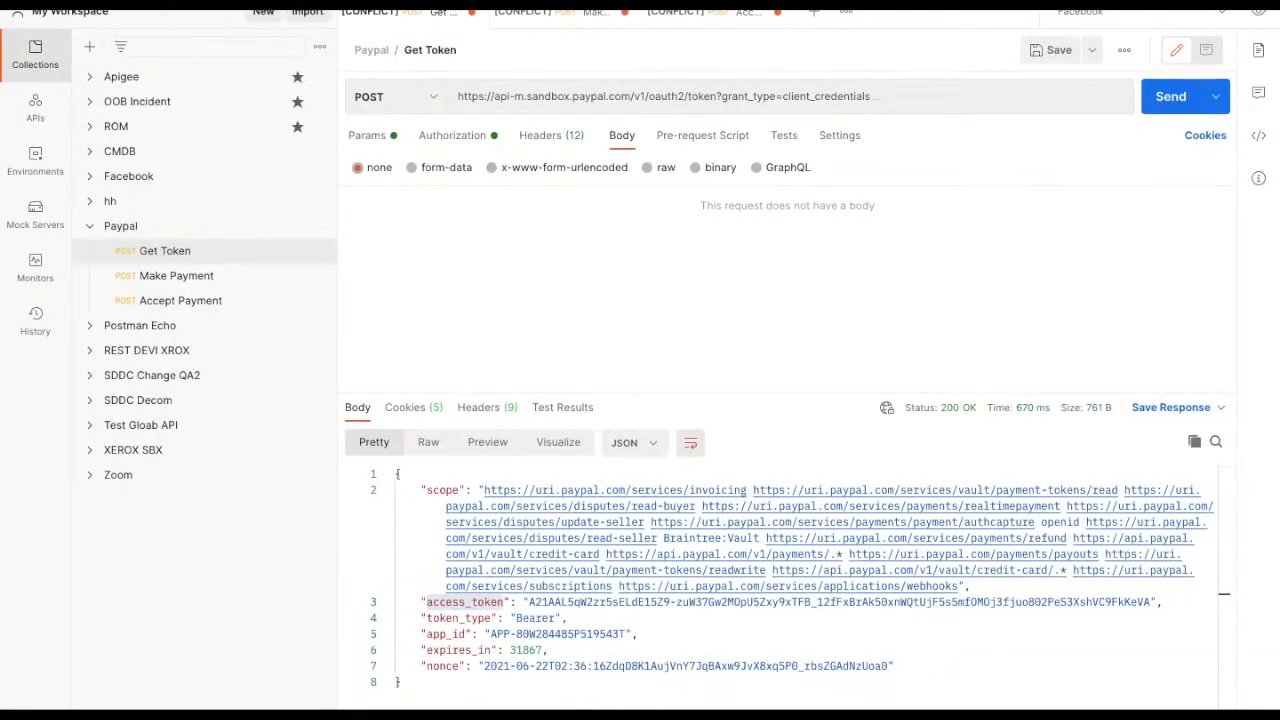
double_click(465, 602)
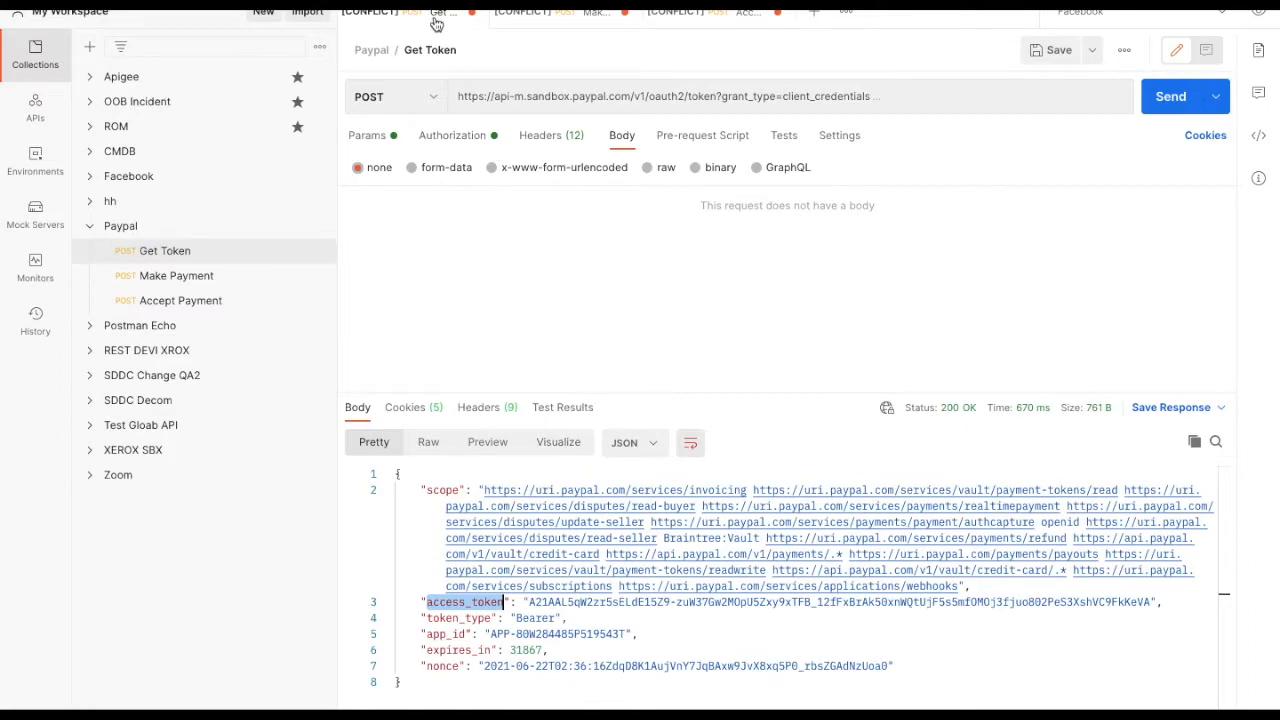
click(534, 22)
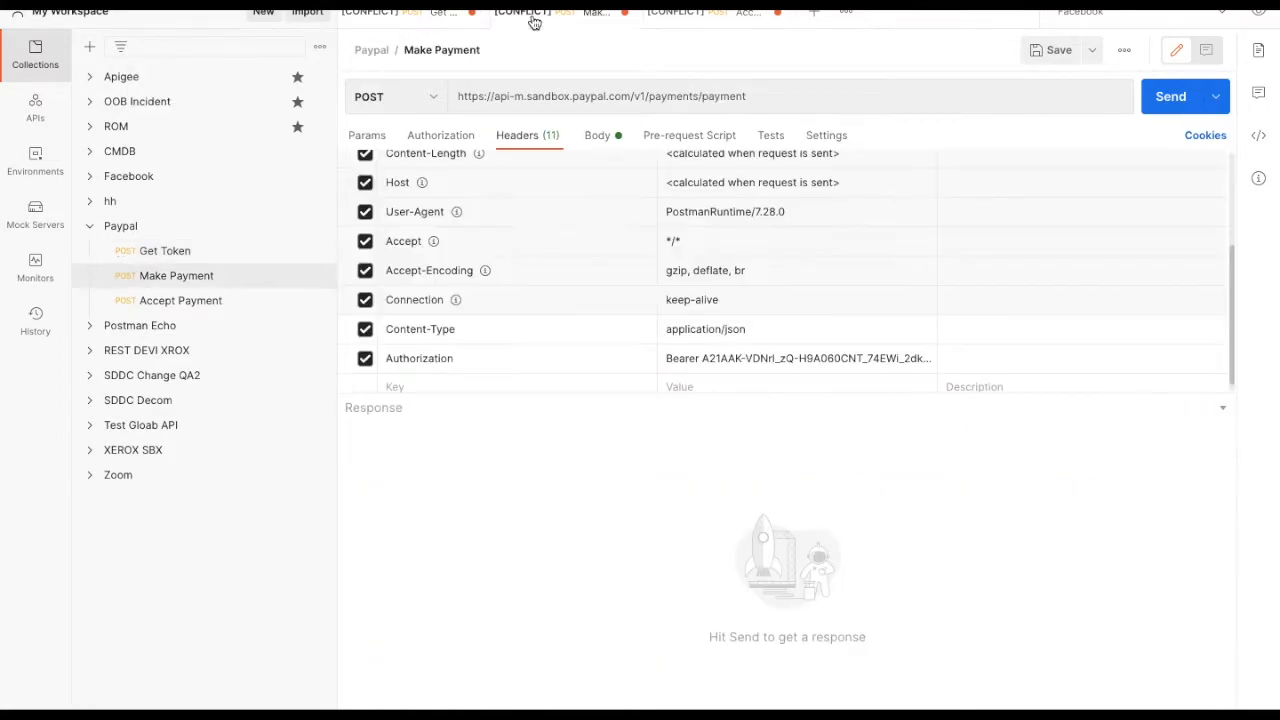
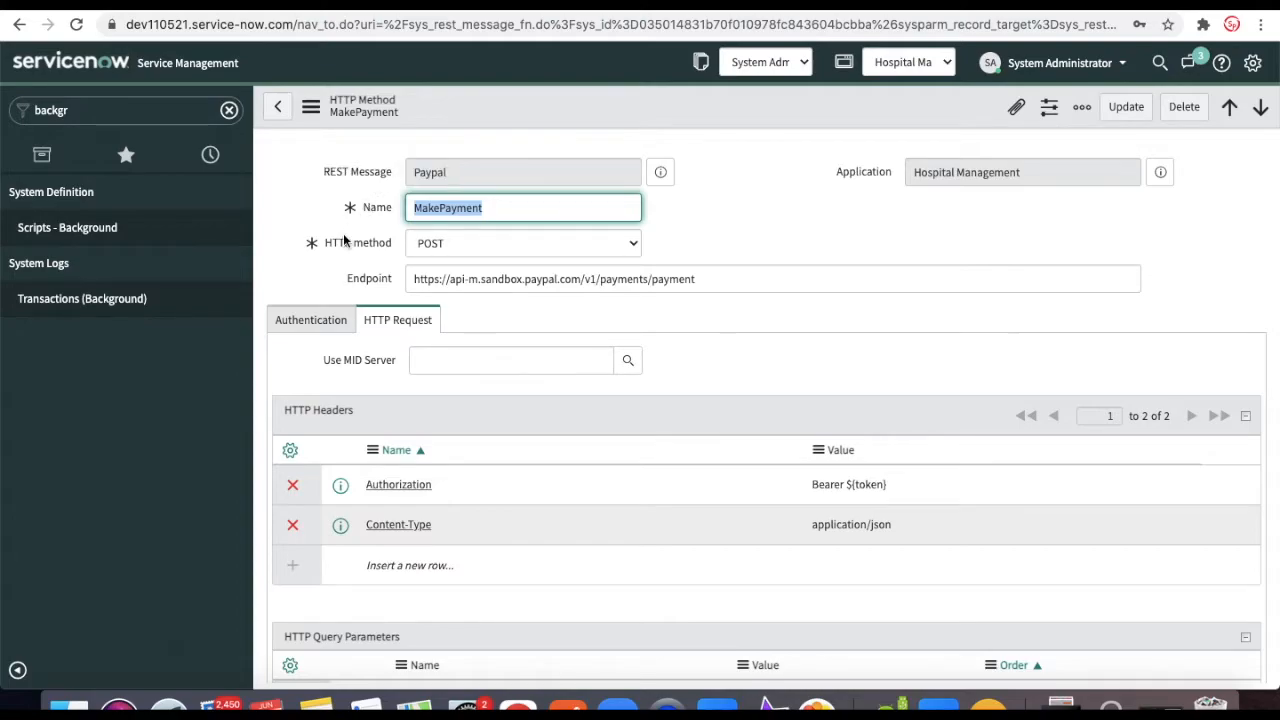
Preview the MakePayment method's script usage and select the generated sample script to copy.
scroll(343, 233, down, 5)
scroll(350, 270, down, 5)
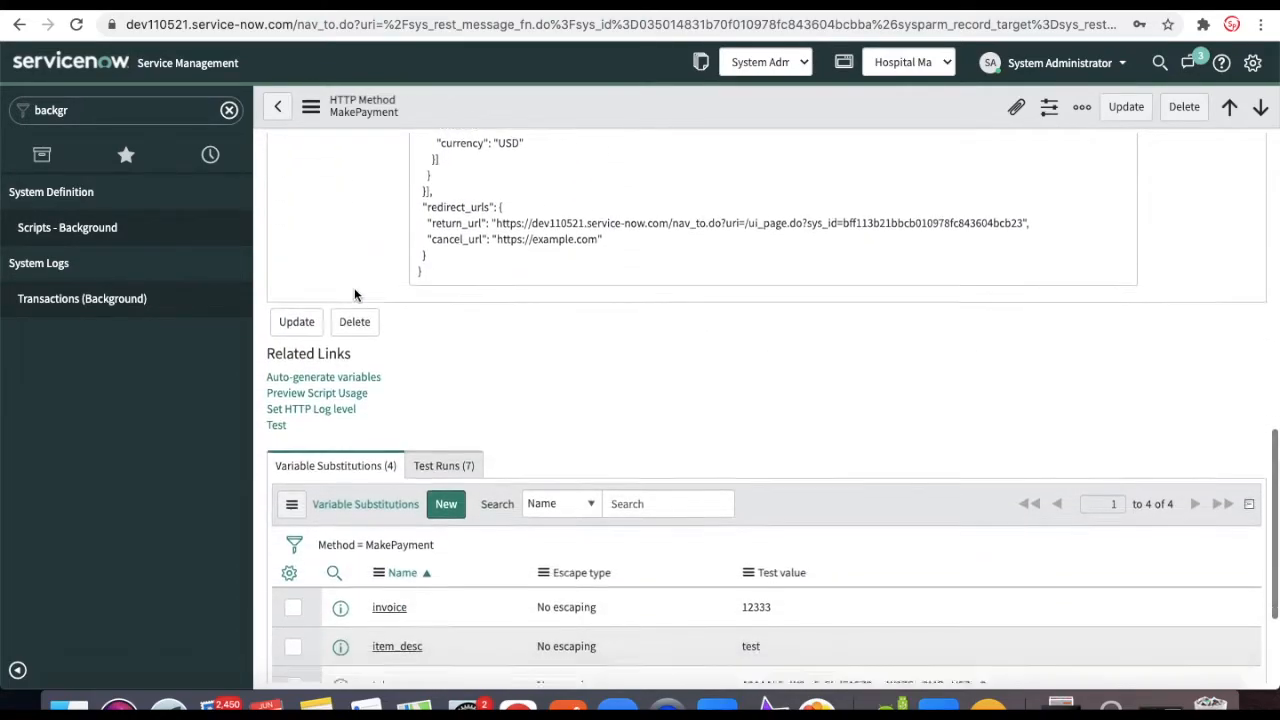
click(311, 333)
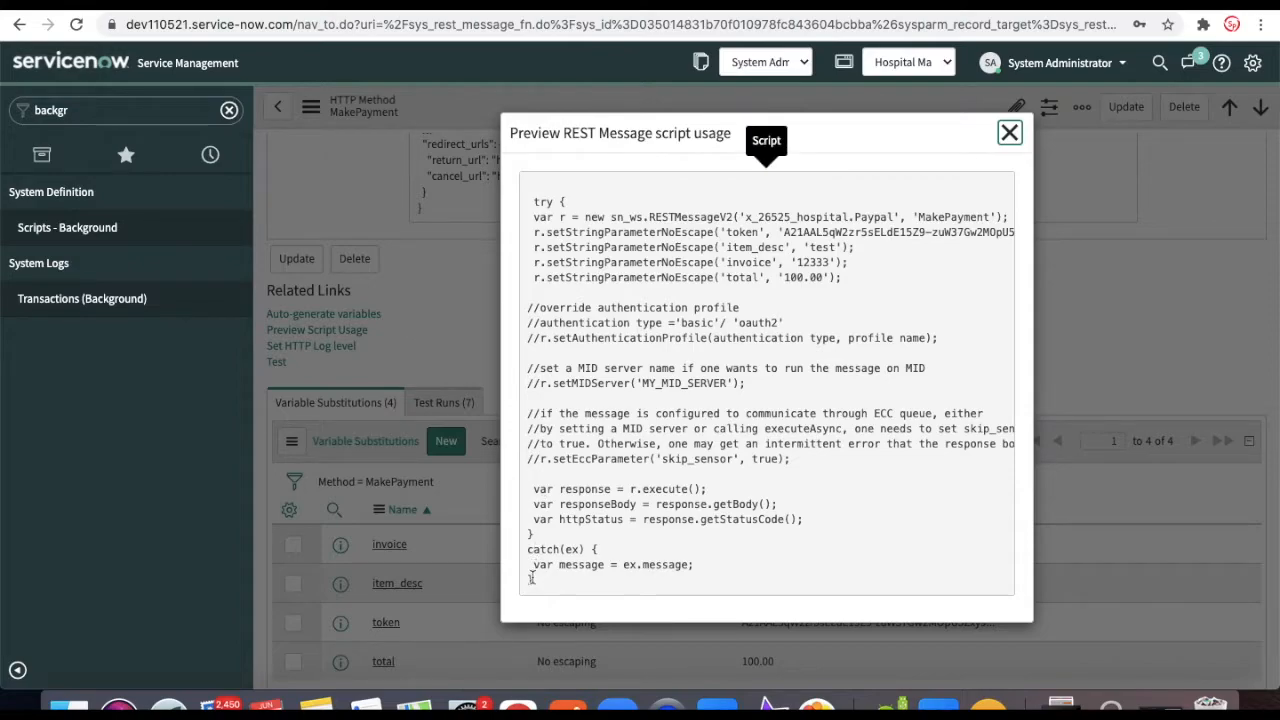
drag(535, 582, 529, 205)
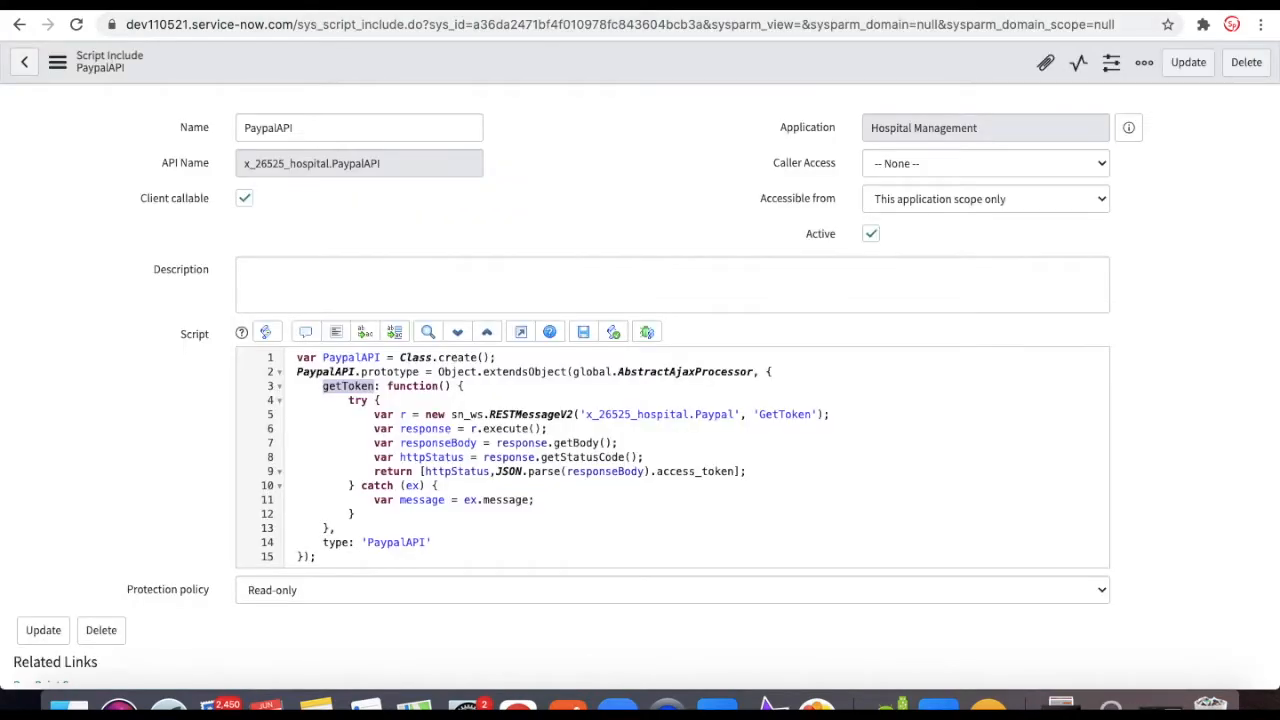
Add a makePayment function after getToken and paste the copied MakePayment script into it.
click(337, 529)
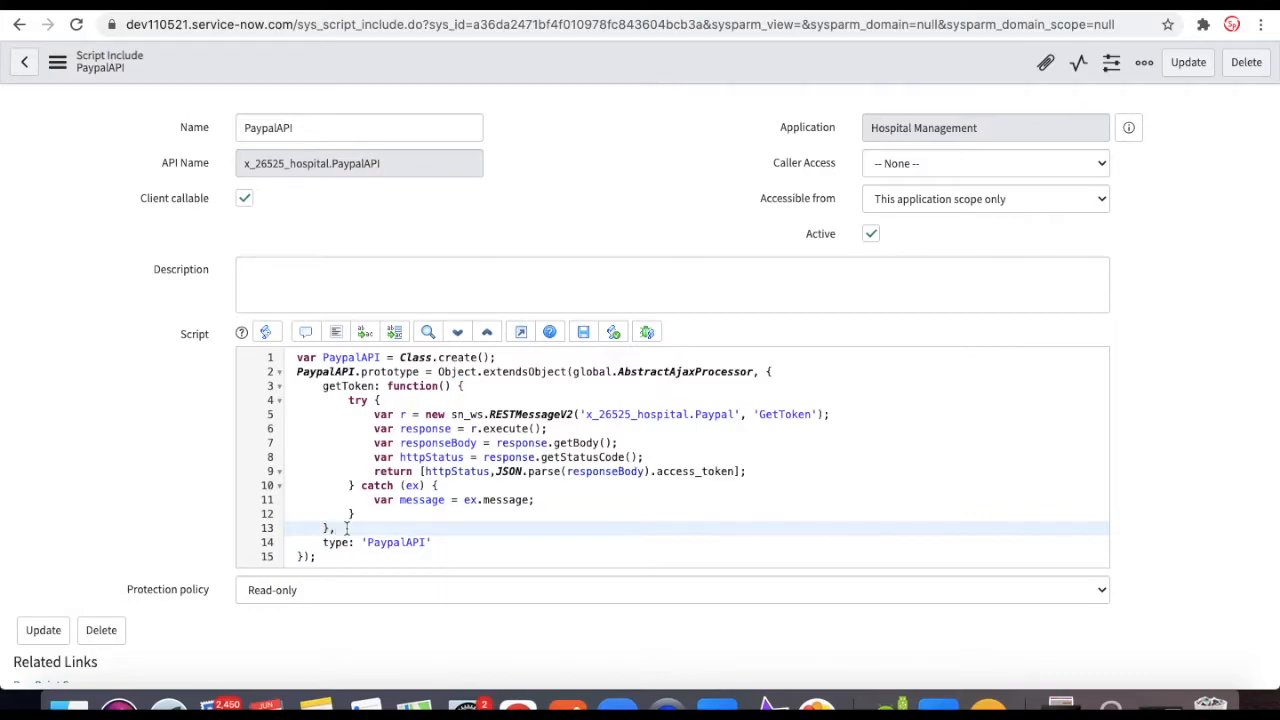
key(Return)
text(makePayment: function ()
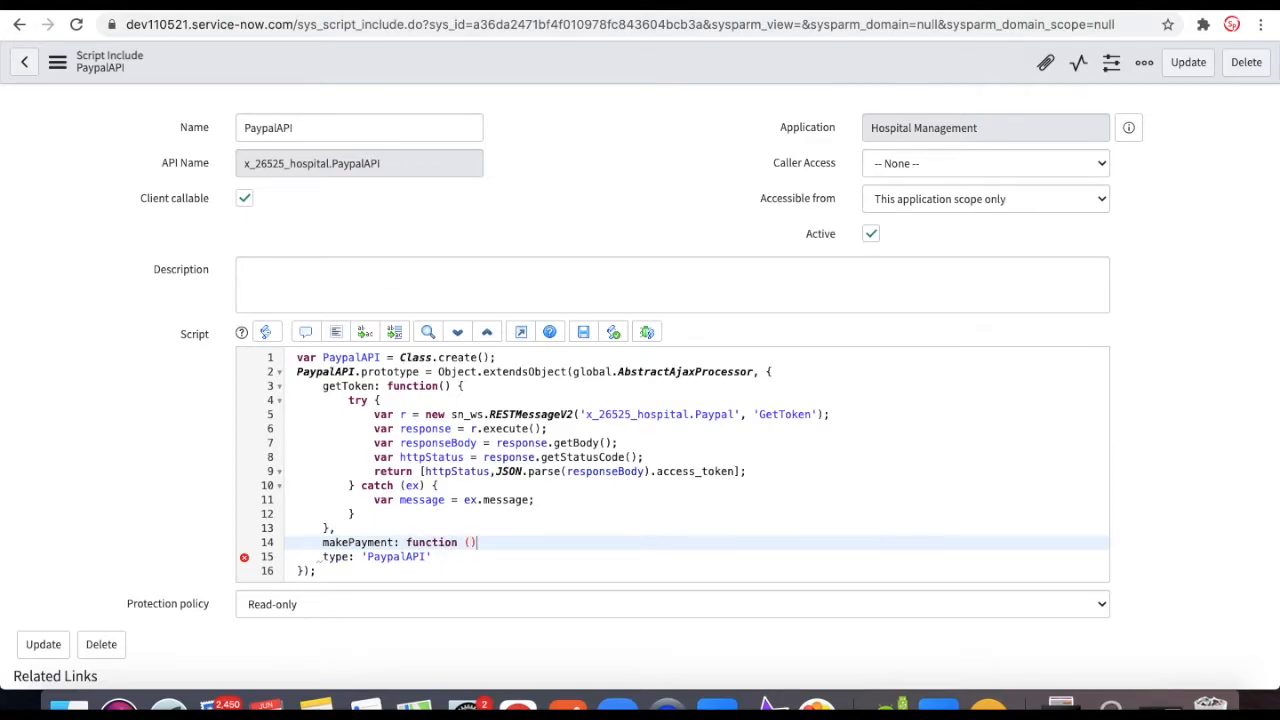
text(){)
key(Return)
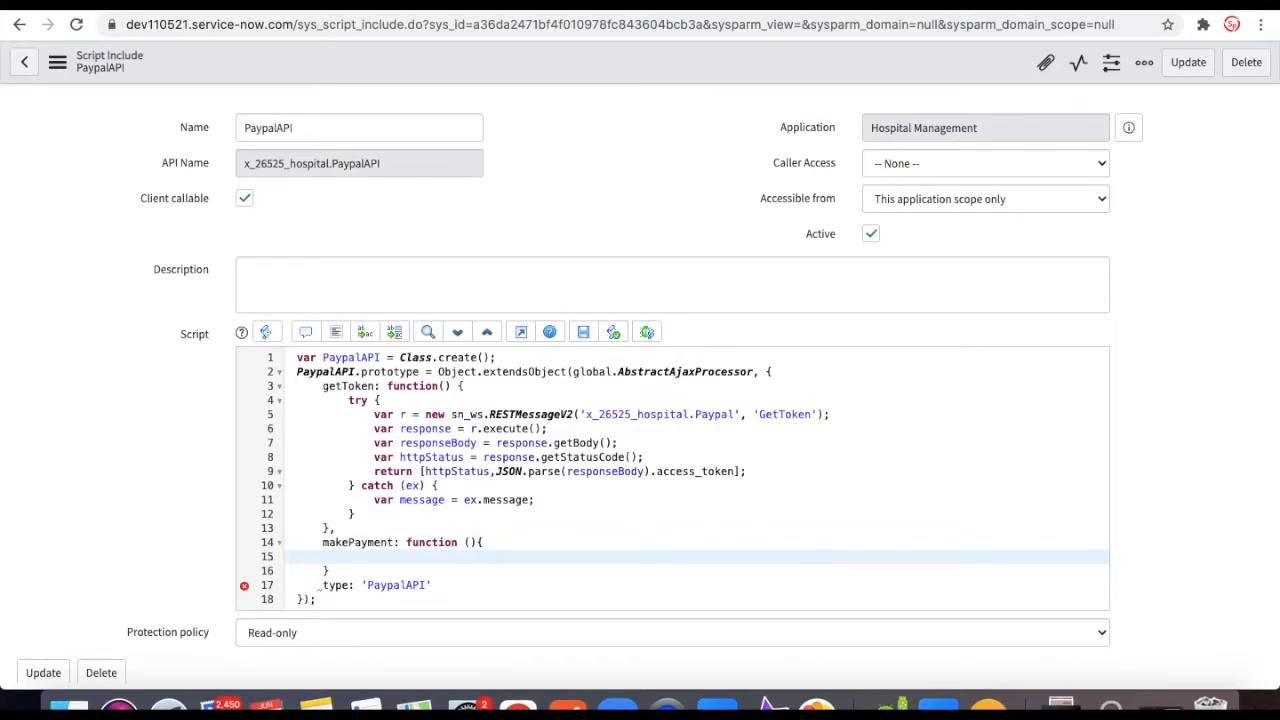
key(super+v)
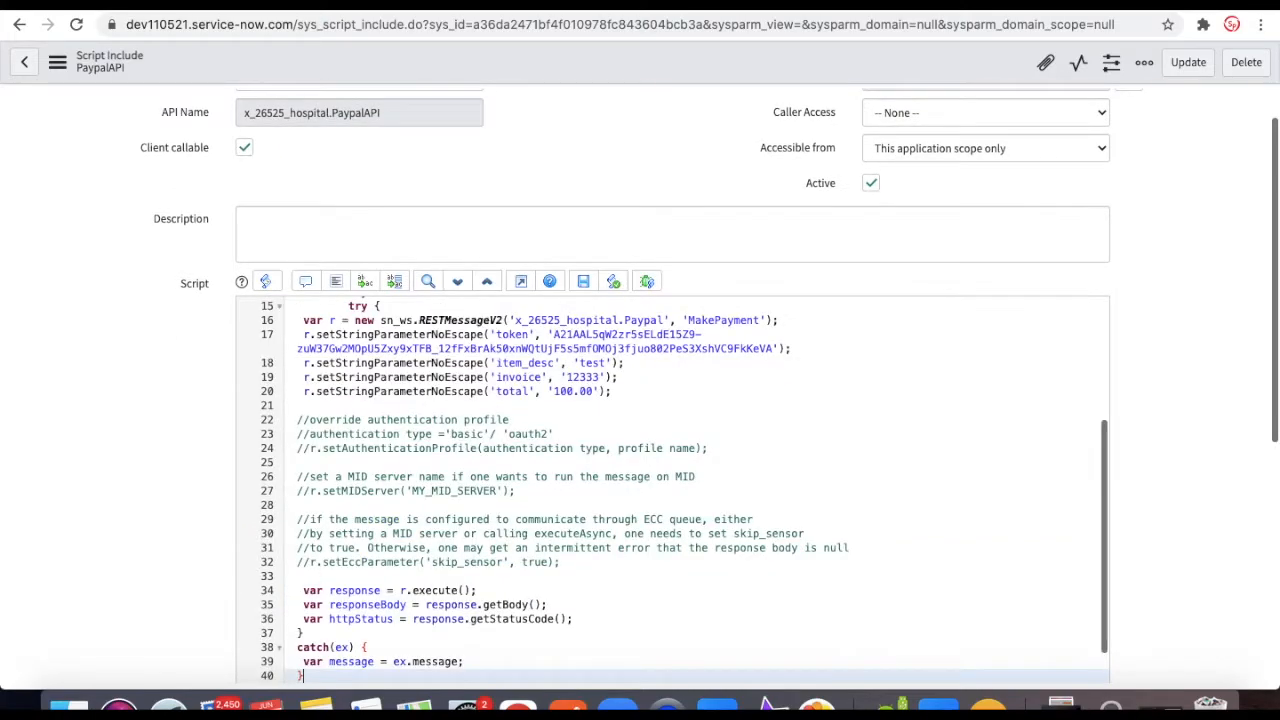
Delete the commented lines 21–32, reformat the whole script, and select the hard-coded token value.
click(314, 578)
drag(300, 576, 268, 408)
key(BackSpace)
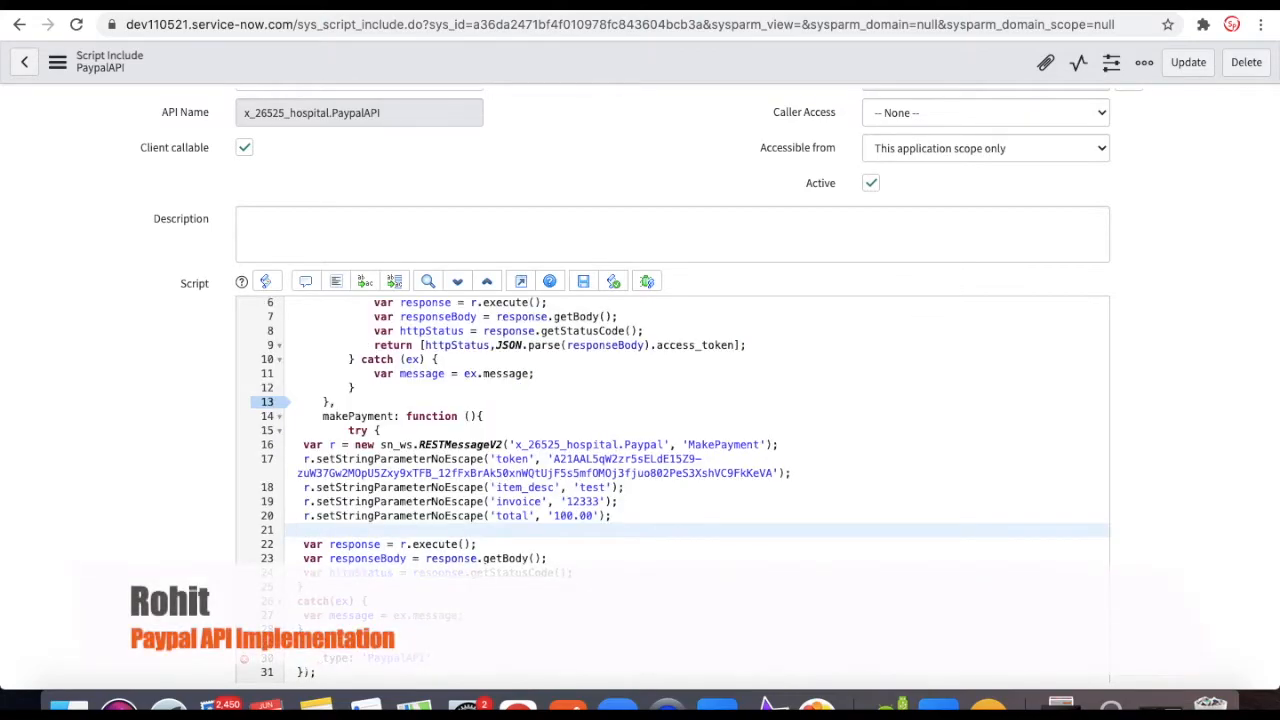
click(312, 630)
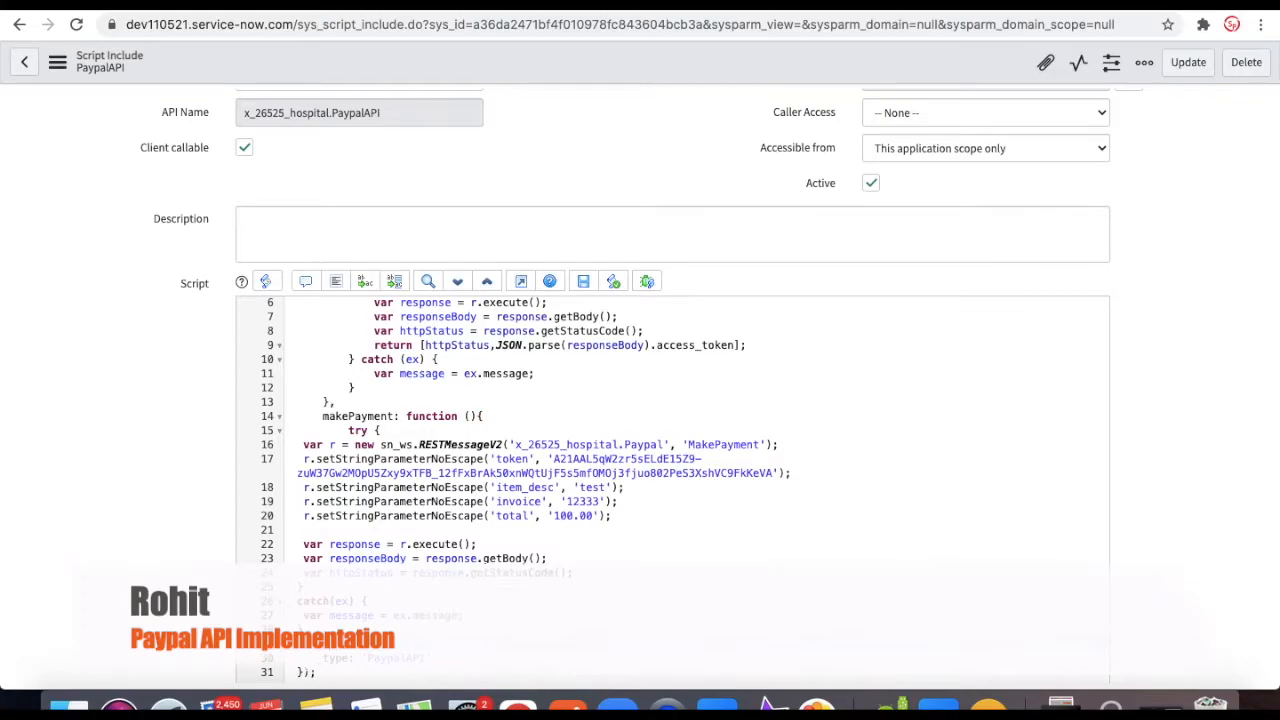
key(ctrl+a)
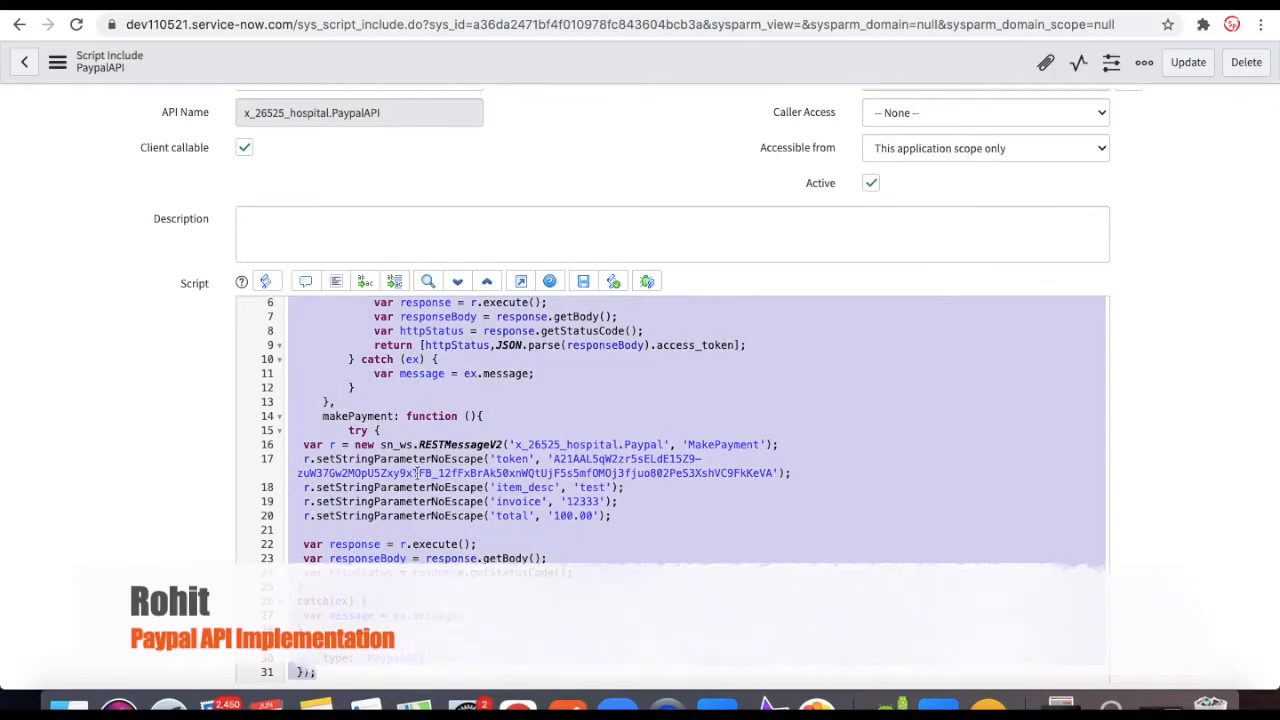
click(338, 282)
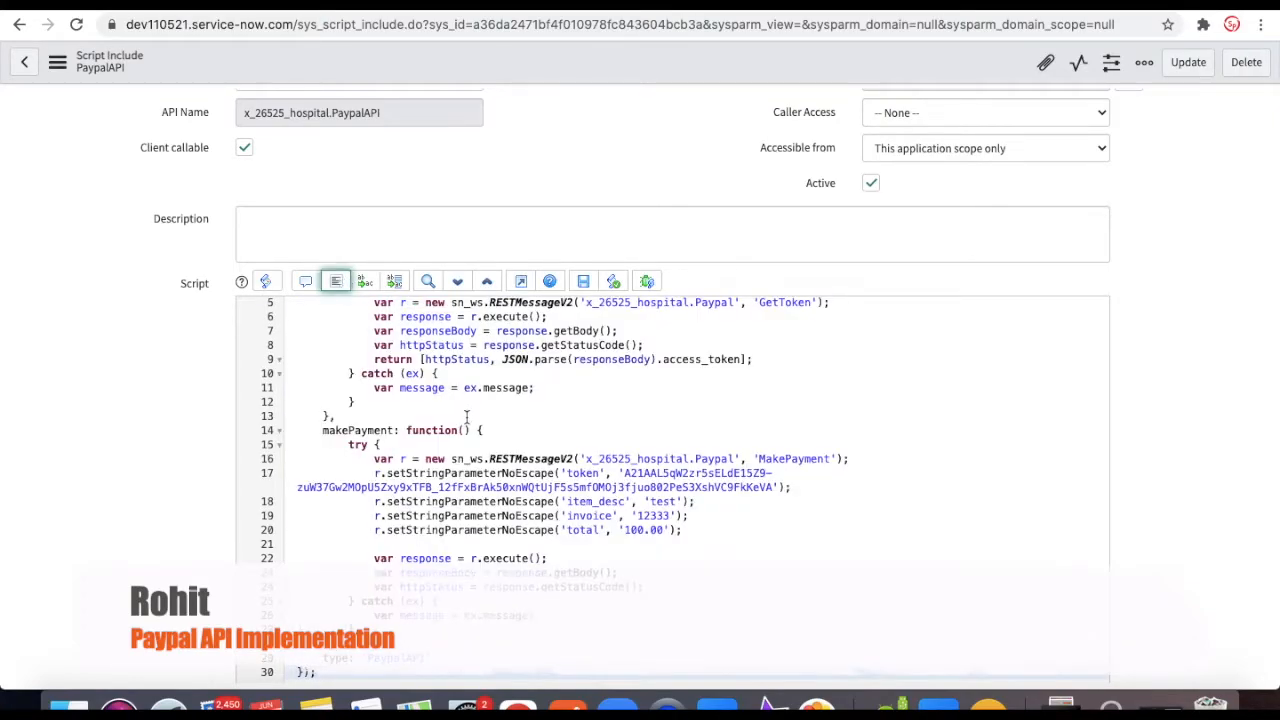
click(627, 473)
drag(625, 473, 772, 488)
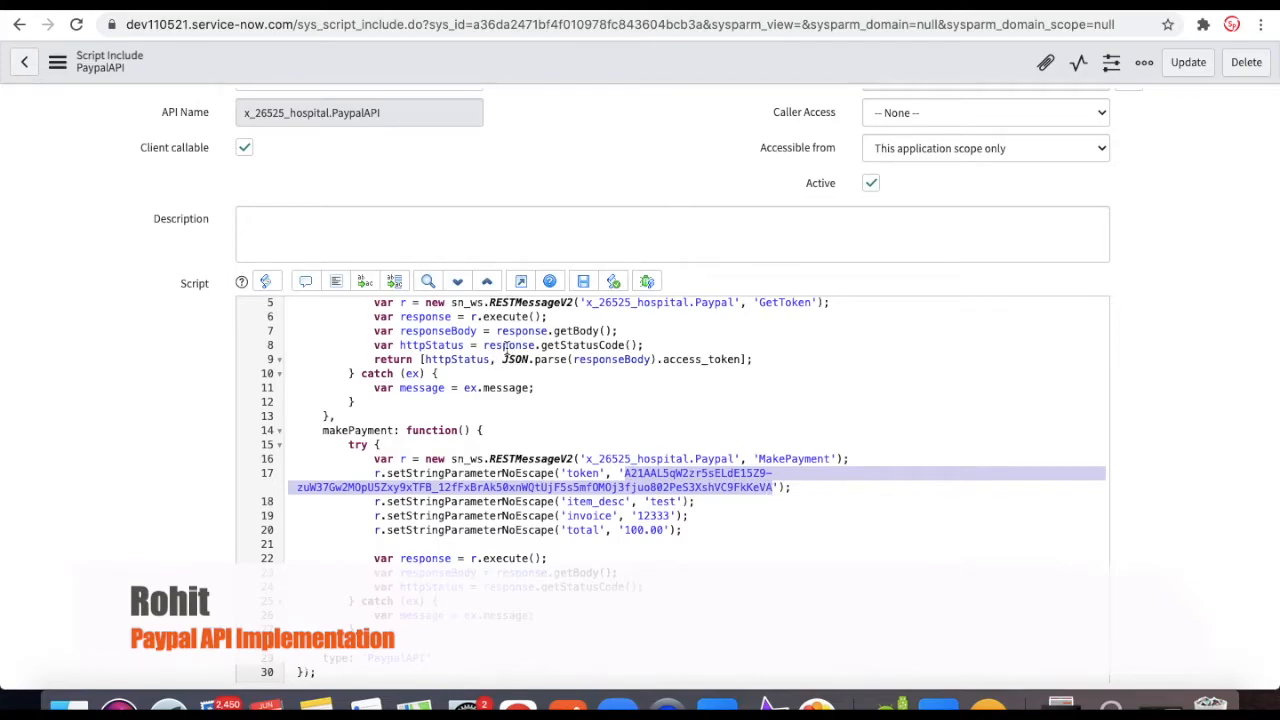
Give makePayment a token parameter and use it in place of the hard-coded token.
click(466, 430)
text(token)
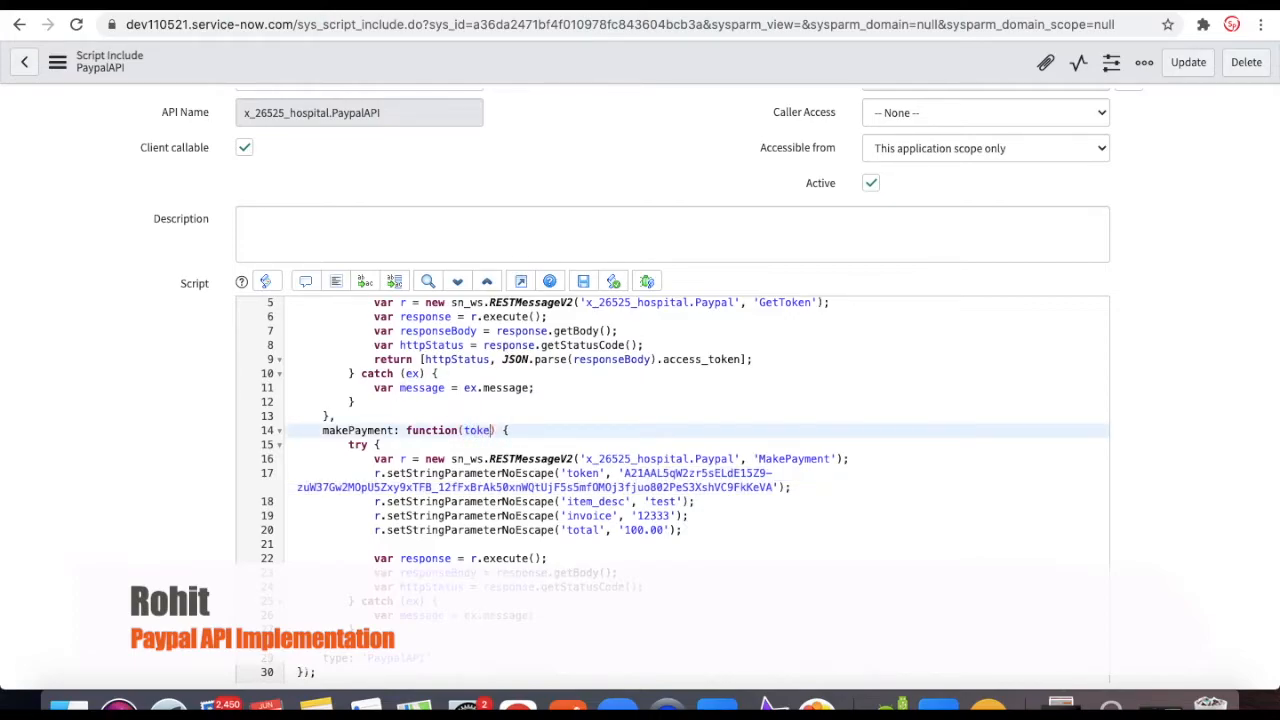
drag(625, 473, 777, 488)
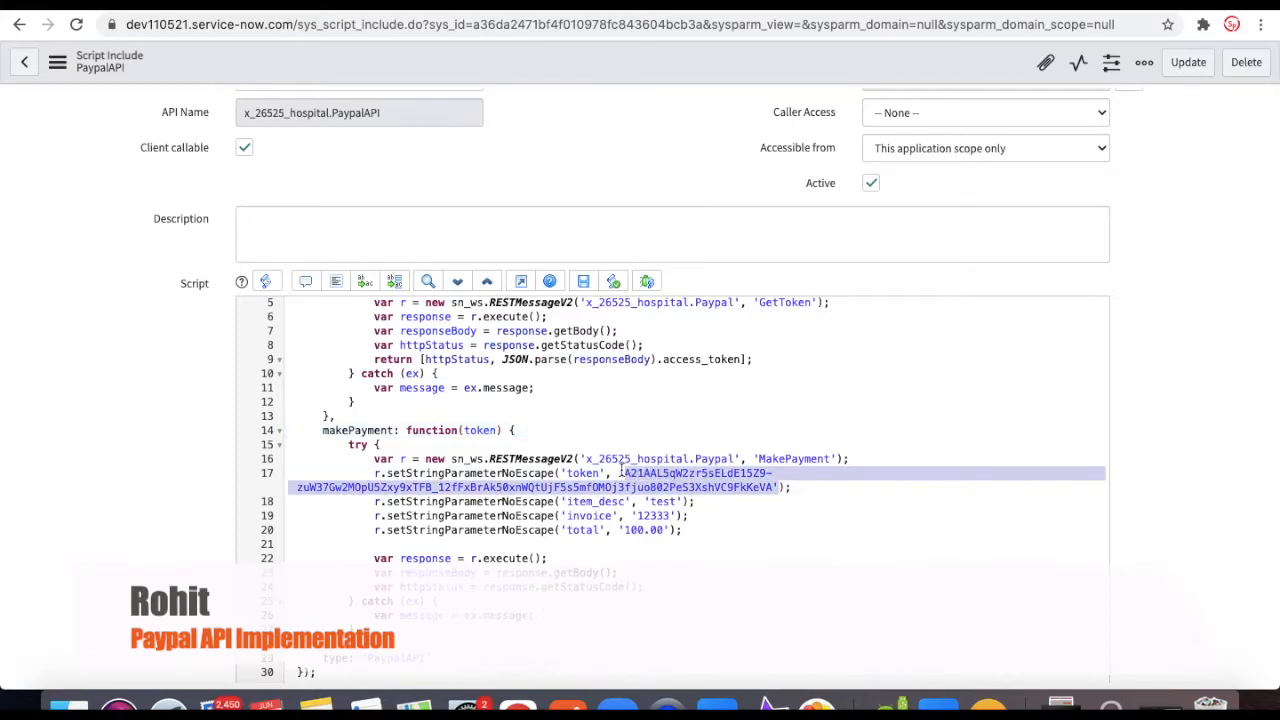
text(token', token)
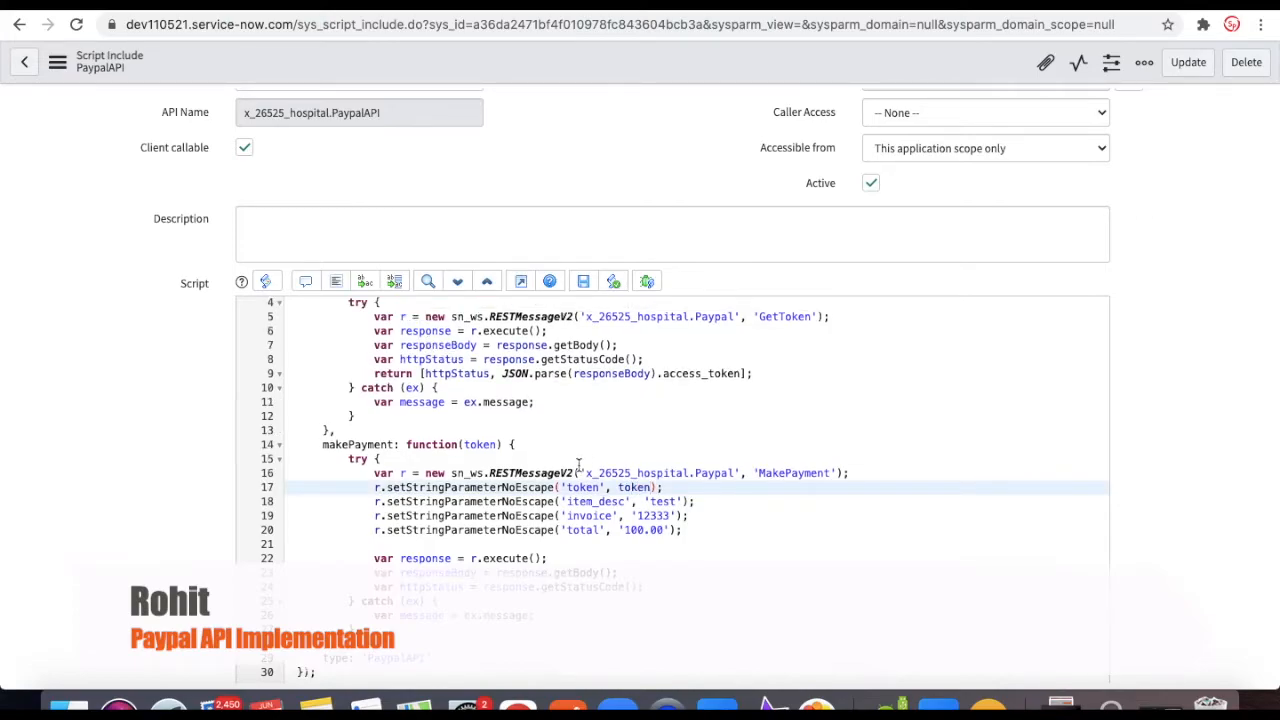
Add item_desc as the second parameter and replace the 'test' value with it.
double_click(613, 503)
key(super+c)
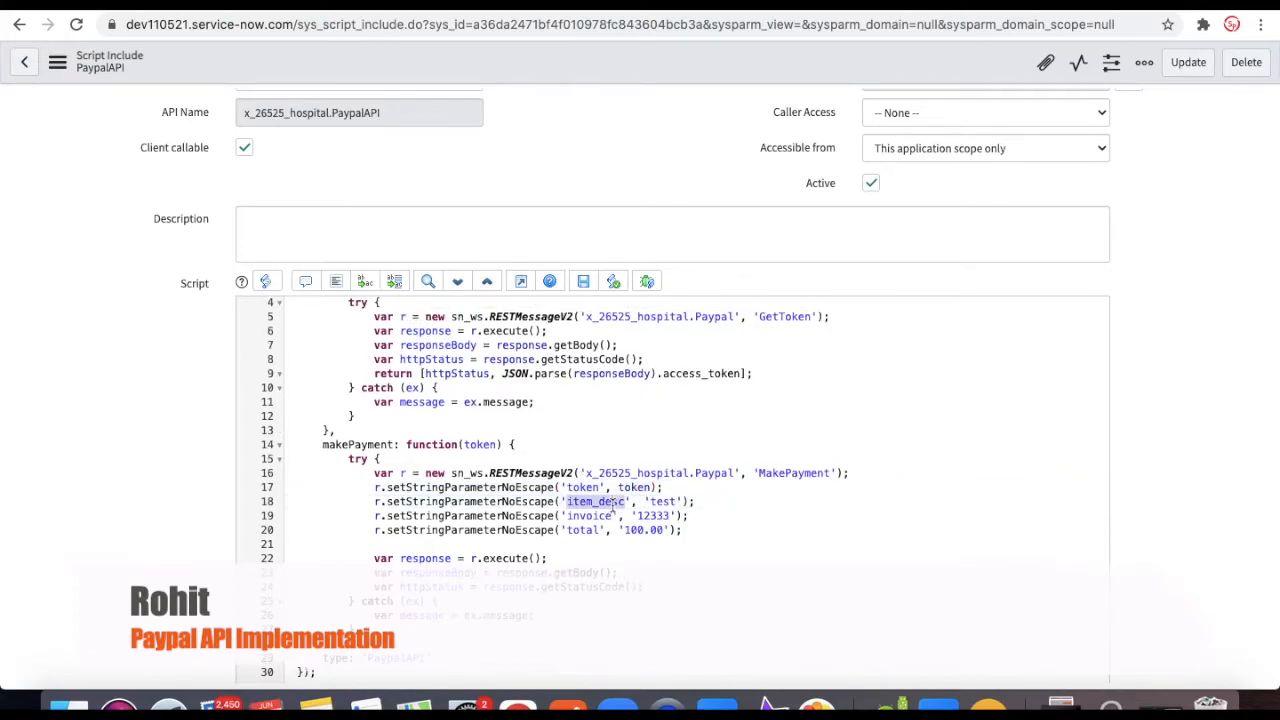
click(499, 444)
text(,)
key(super+v)
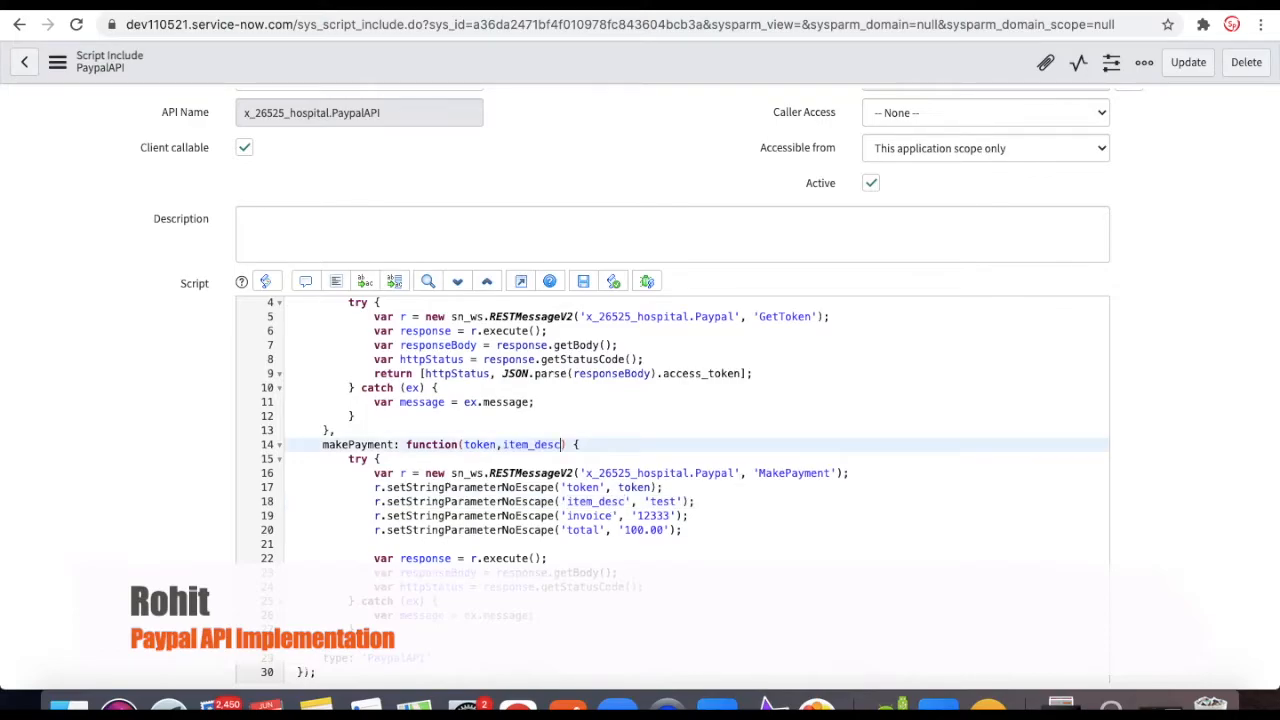
click(684, 501)
drag(684, 501, 644, 501)
key(super+v)
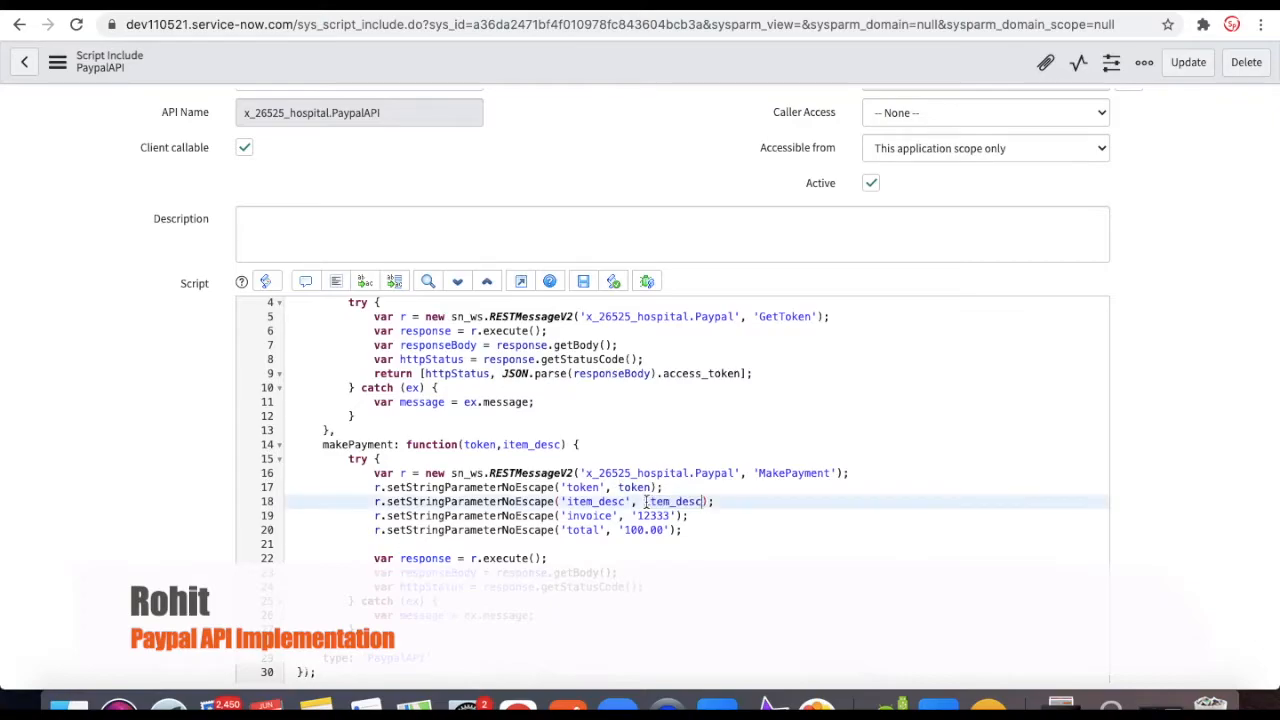
Add invoice as the third parameter and replace the '12333' value with it.
double_click(601, 515)
key(super+c)
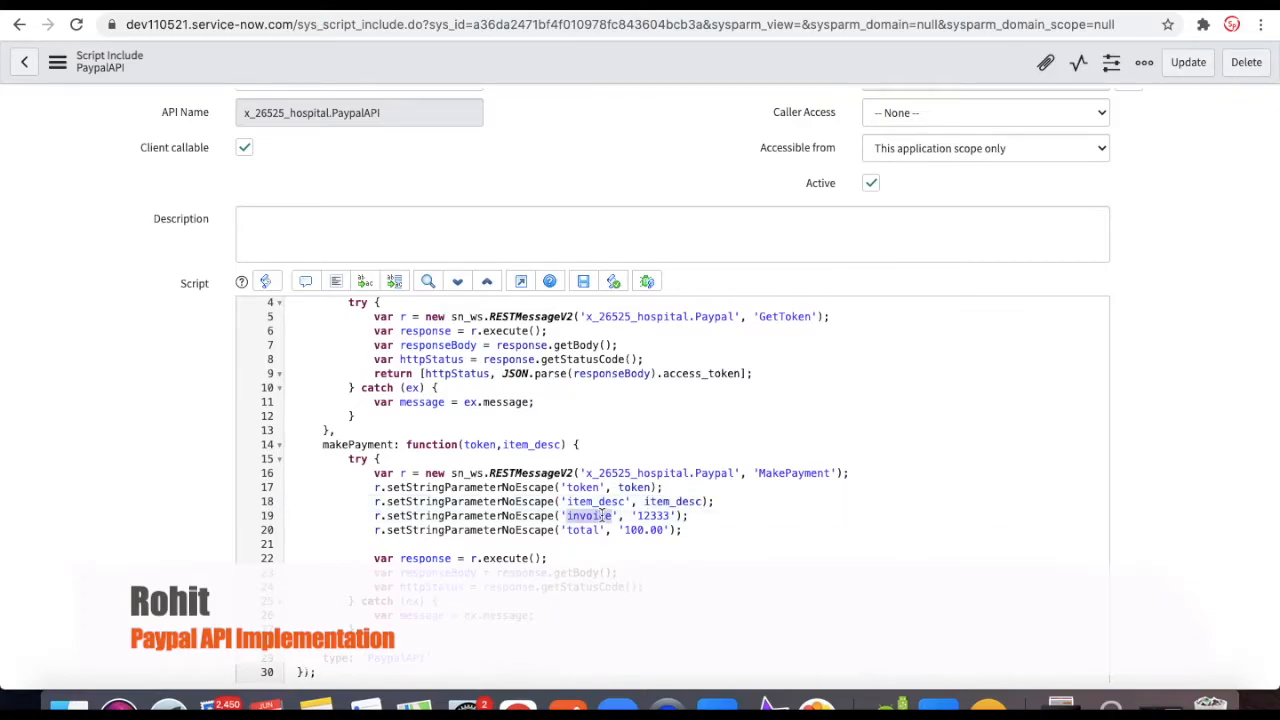
click(561, 446)
text(,)
key(super+v)
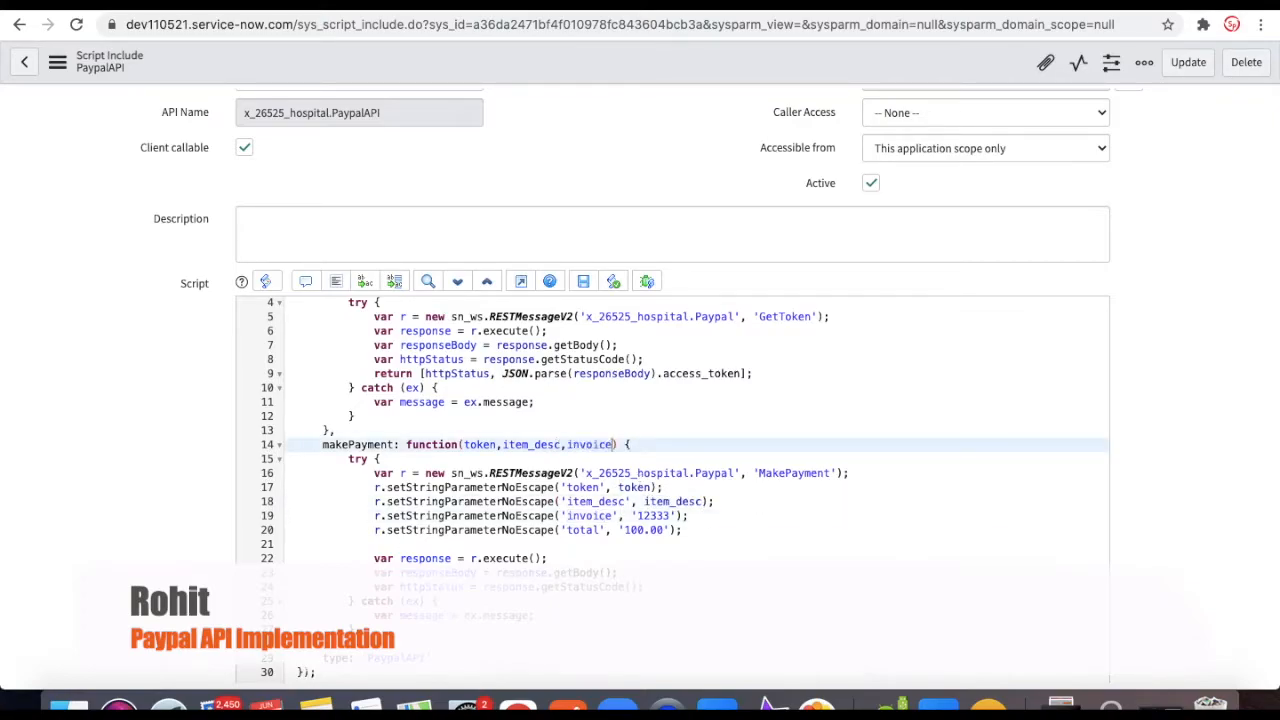
drag(677, 516, 633, 517)
key(super+v)
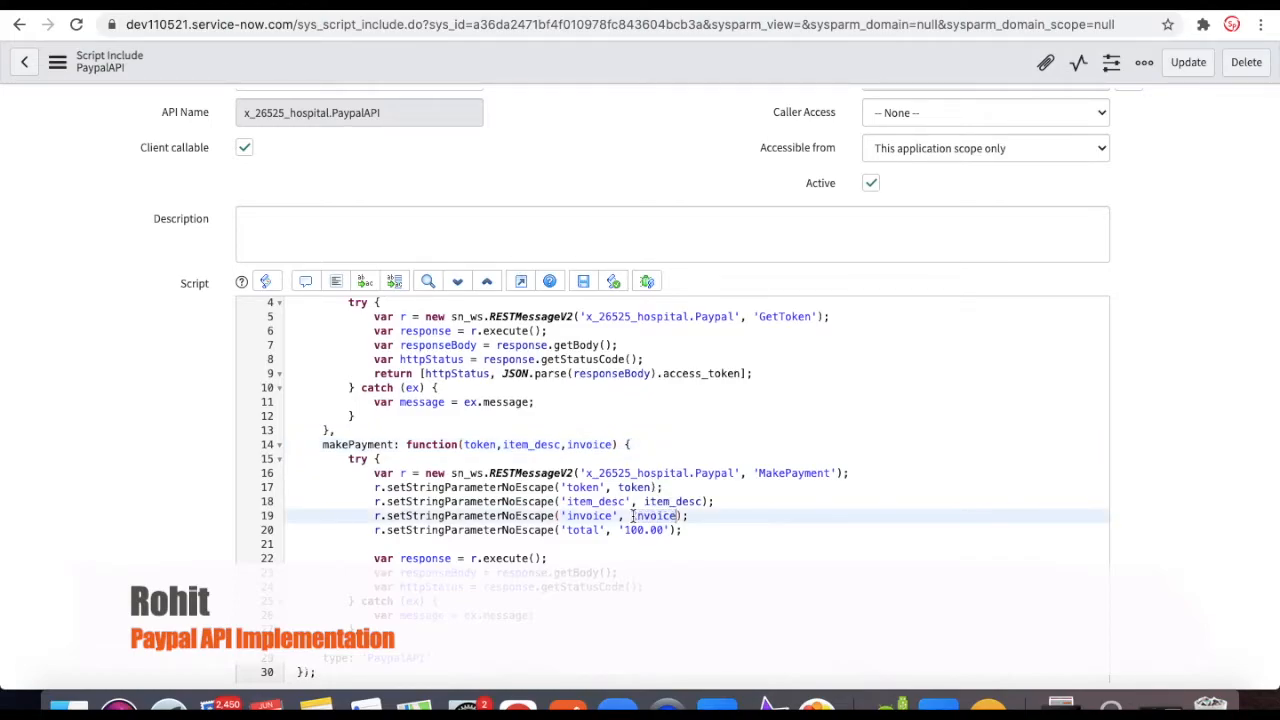
Add total as the fourth parameter, replacing 100.00 and removing the stray quote.
double_click(580, 530)
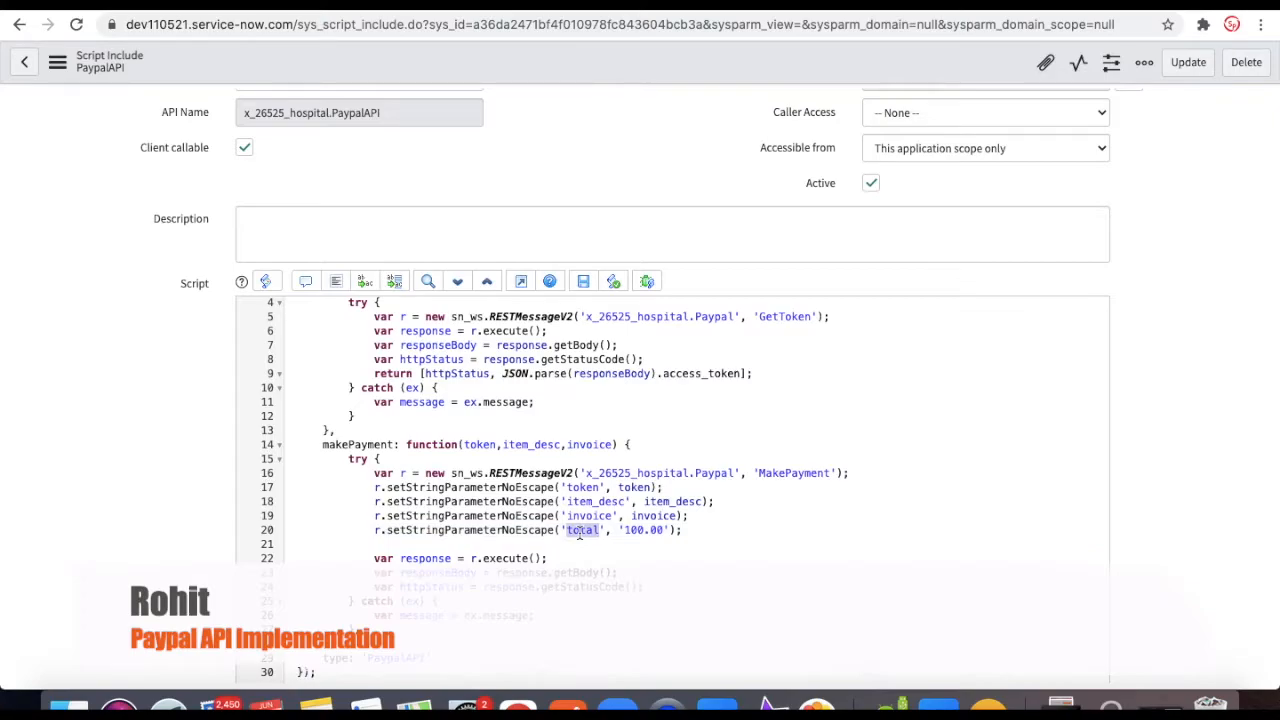
click(613, 444)
text(,)
text(total)
click(670, 530)
drag(670, 530, 621, 530)
text(total)
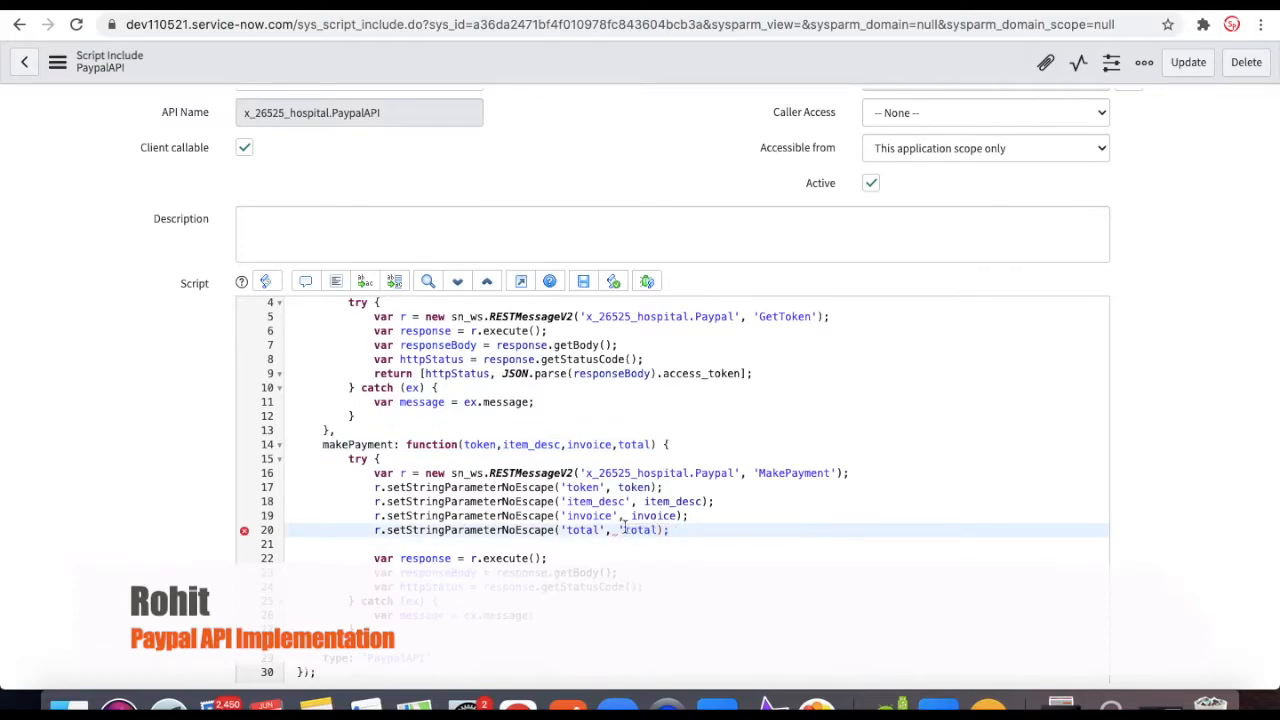
click(622, 530)
key(BackSpace)
Remove empty line 21 and paste getToken's return statement at the end of makePayment's try block.
click(378, 545)
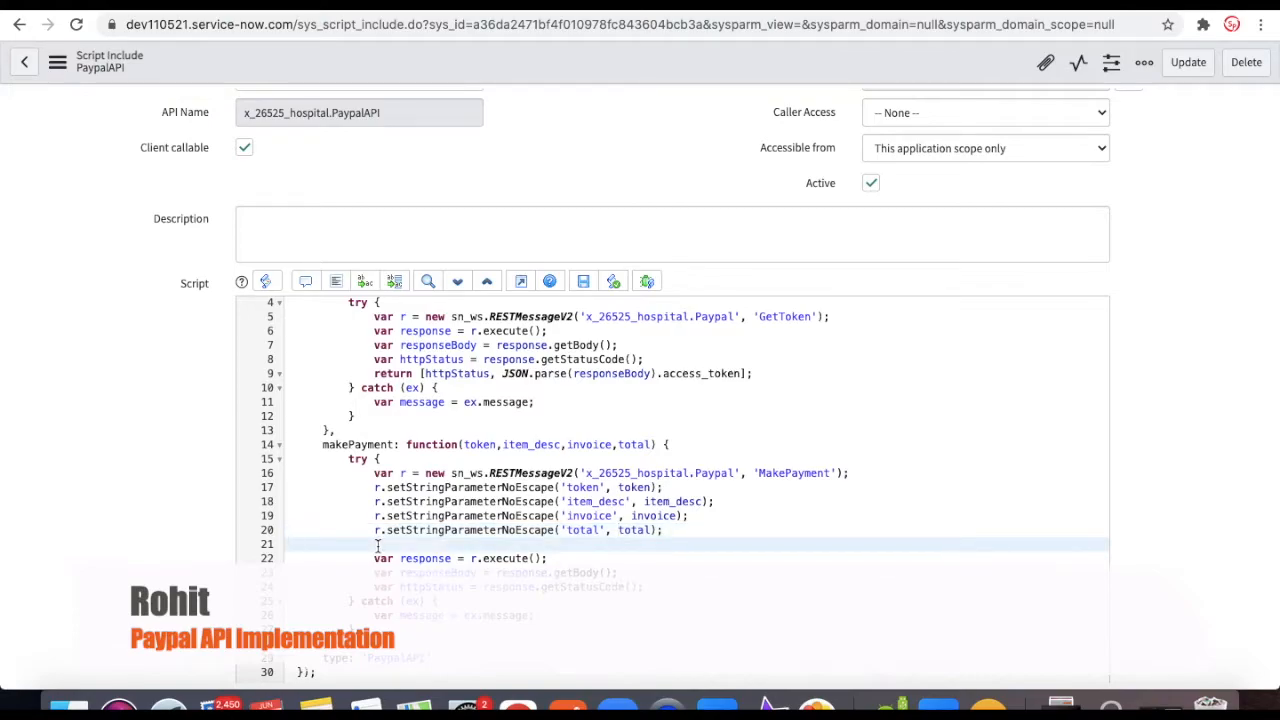
key(BackSpace)
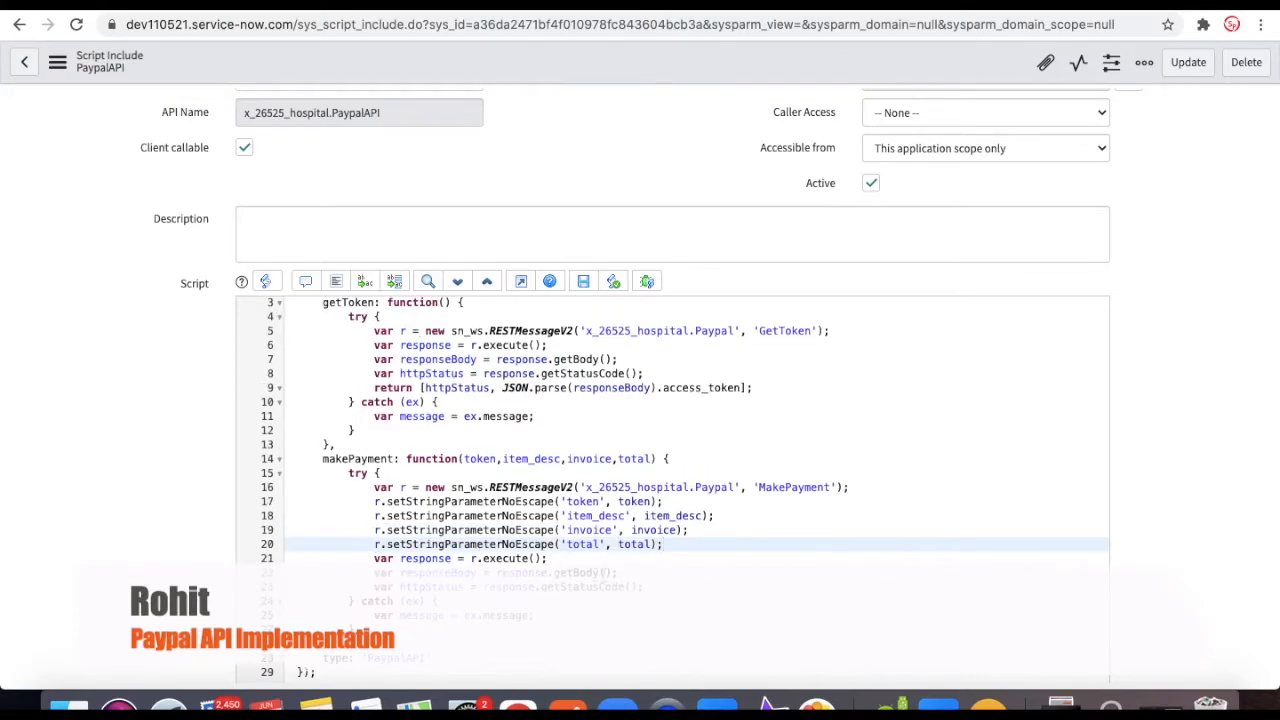
click(645, 590)
drag(764, 384, 368, 392)
key(super+c)
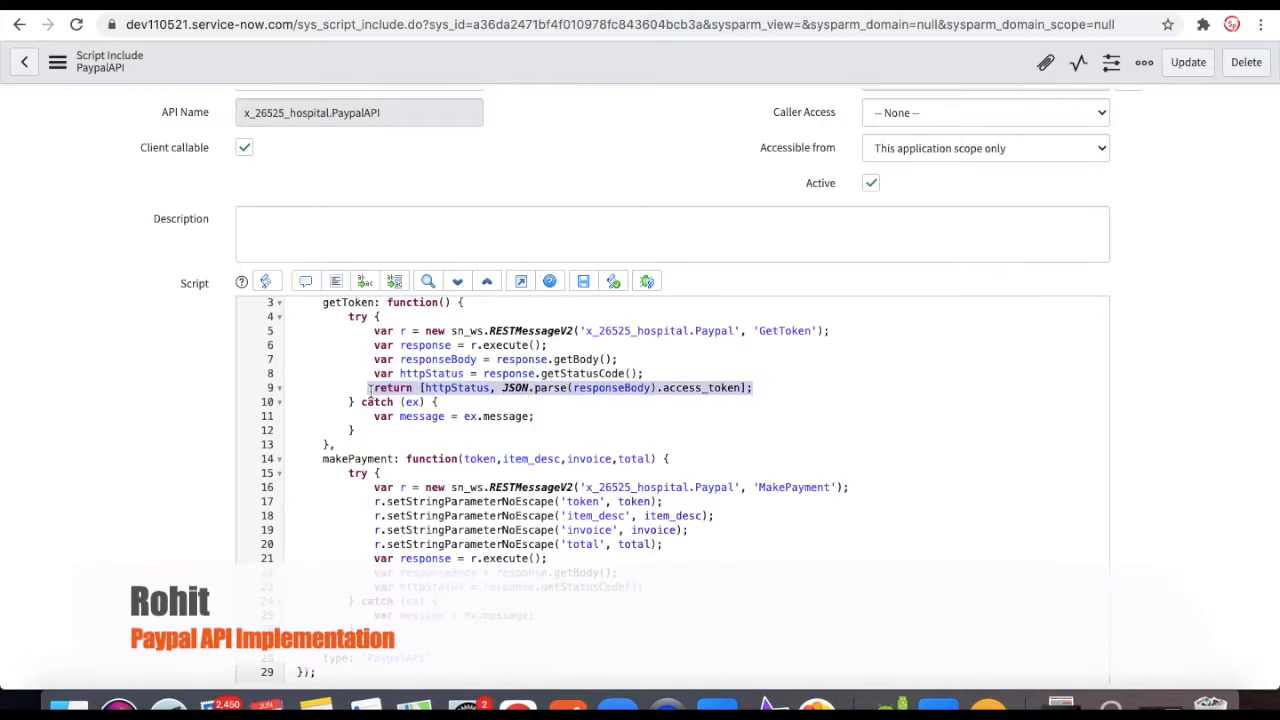
click(648, 588)
key(Return)
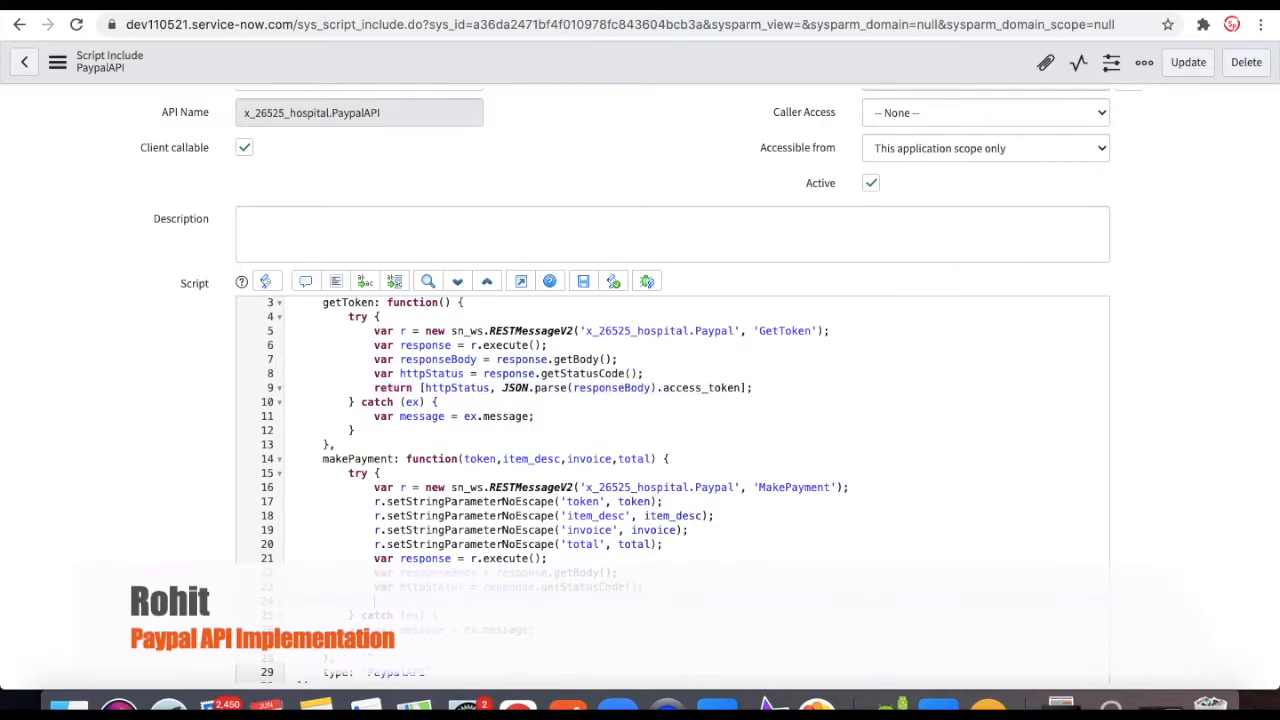
key(super+v)
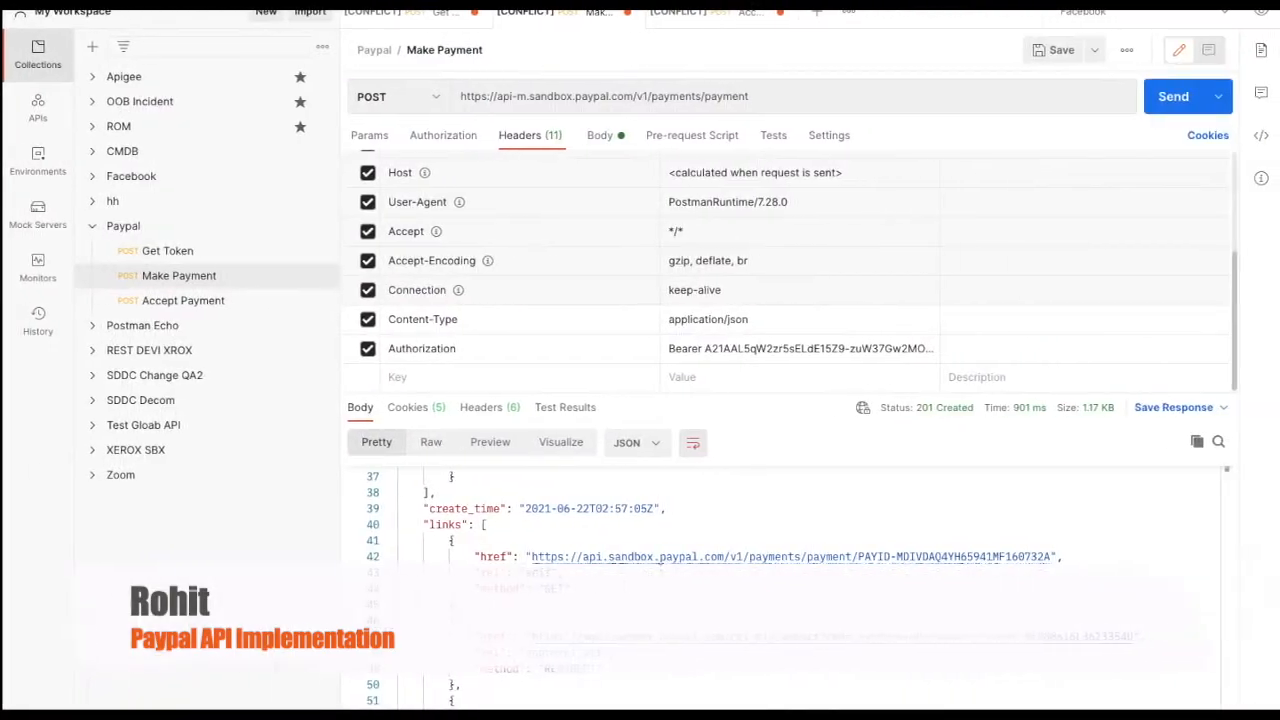
Copy 'links' from Postman's Make Payment response and replace access_token with it in makePayment's return.
scroll(672, 570, up, 12)
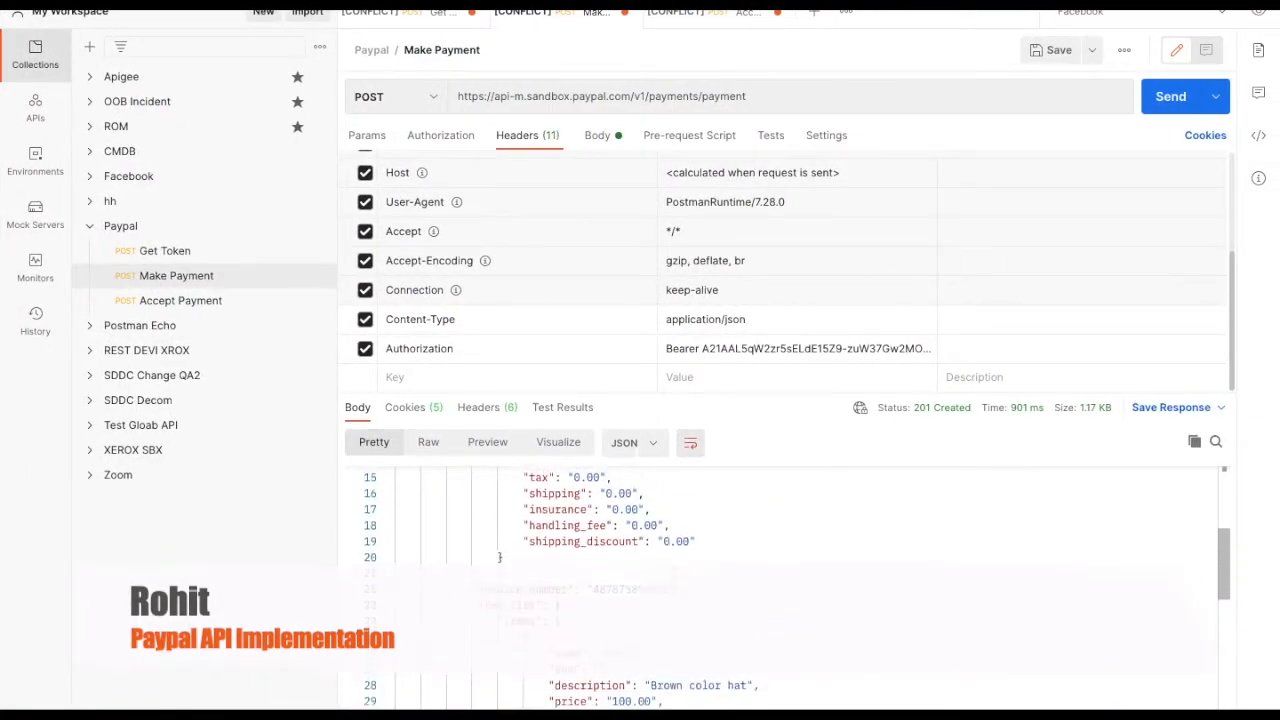
scroll(672, 570, down, 13)
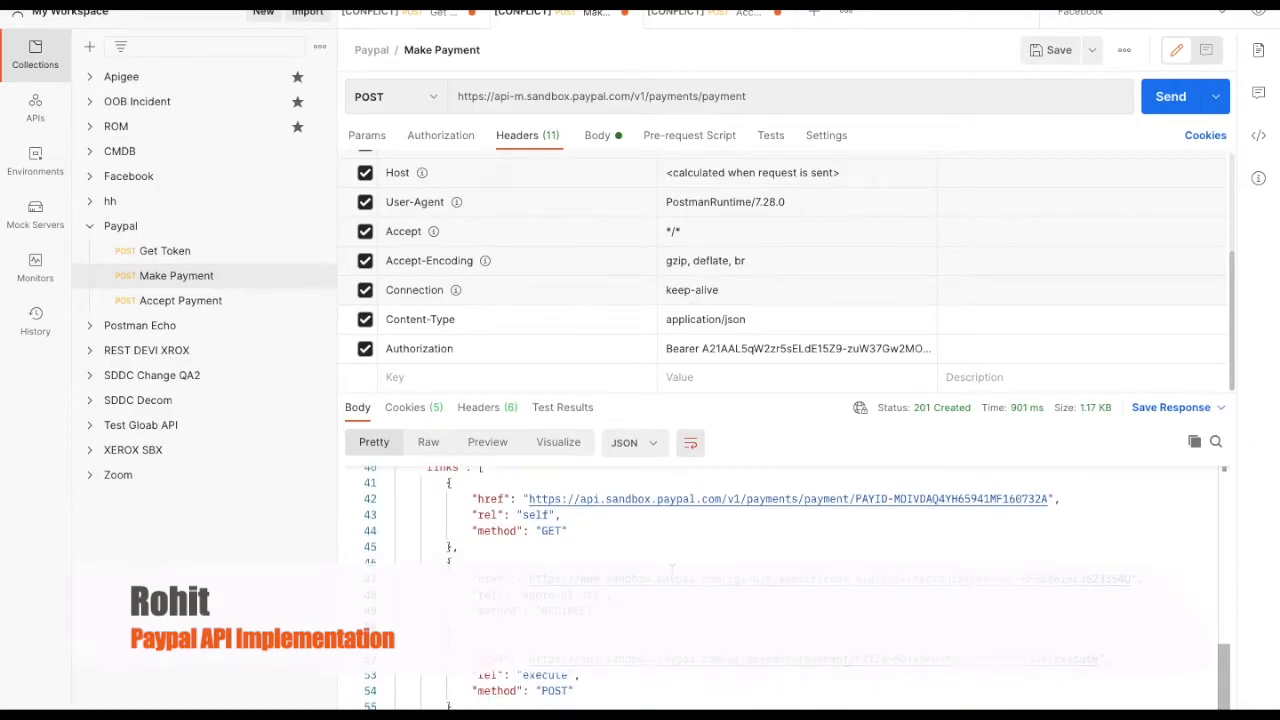
scroll(672, 570, up, 1)
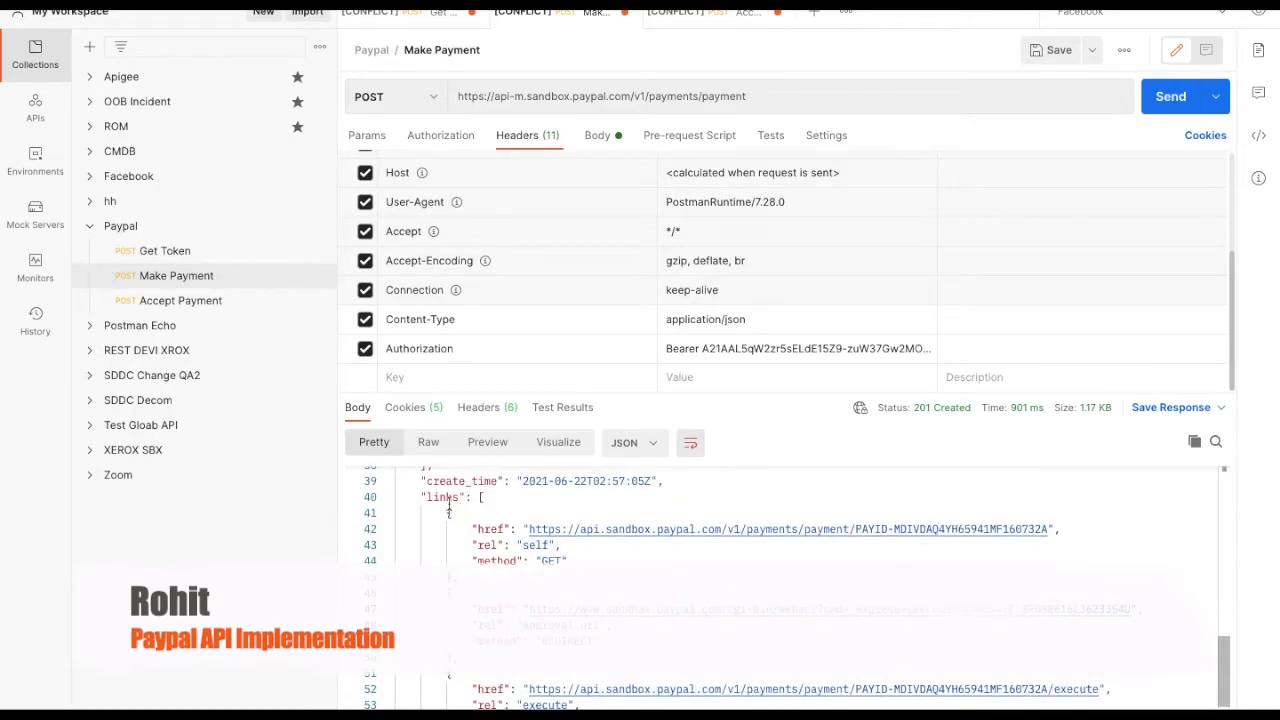
double_click(447, 498)
key(super+c)
key(ctrl+Left)
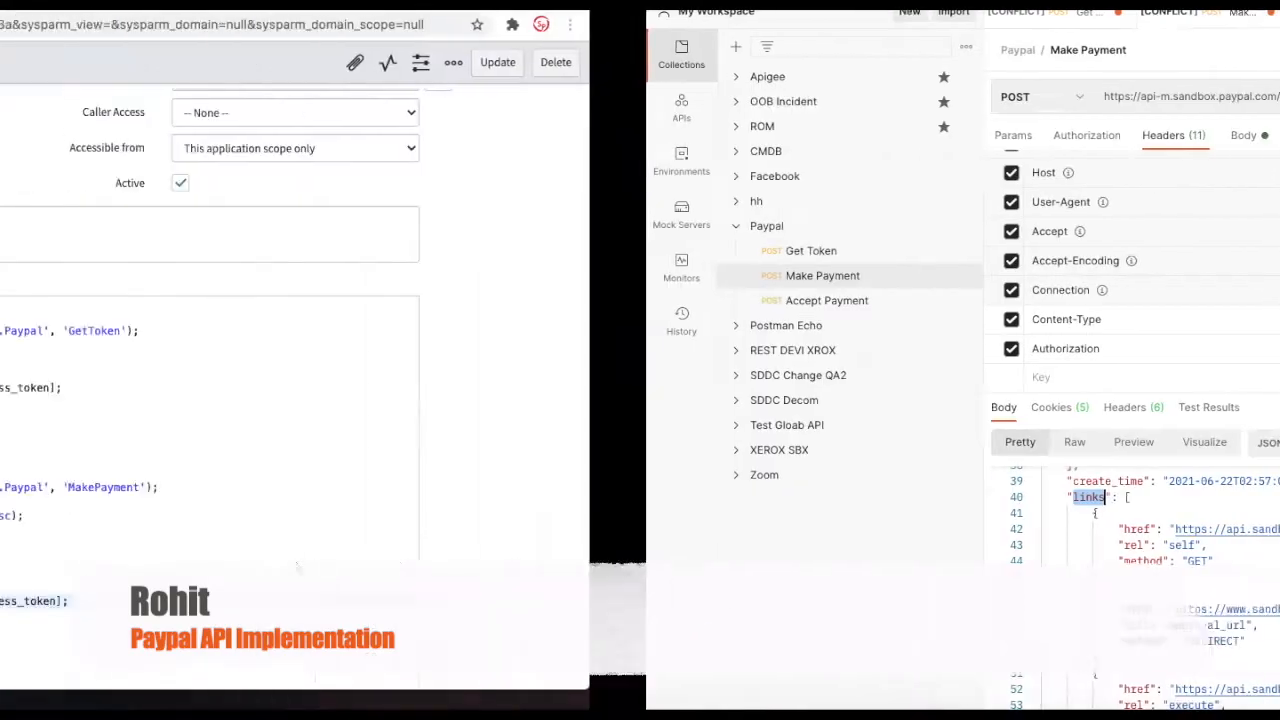
double_click(708, 601)
key(super+v)
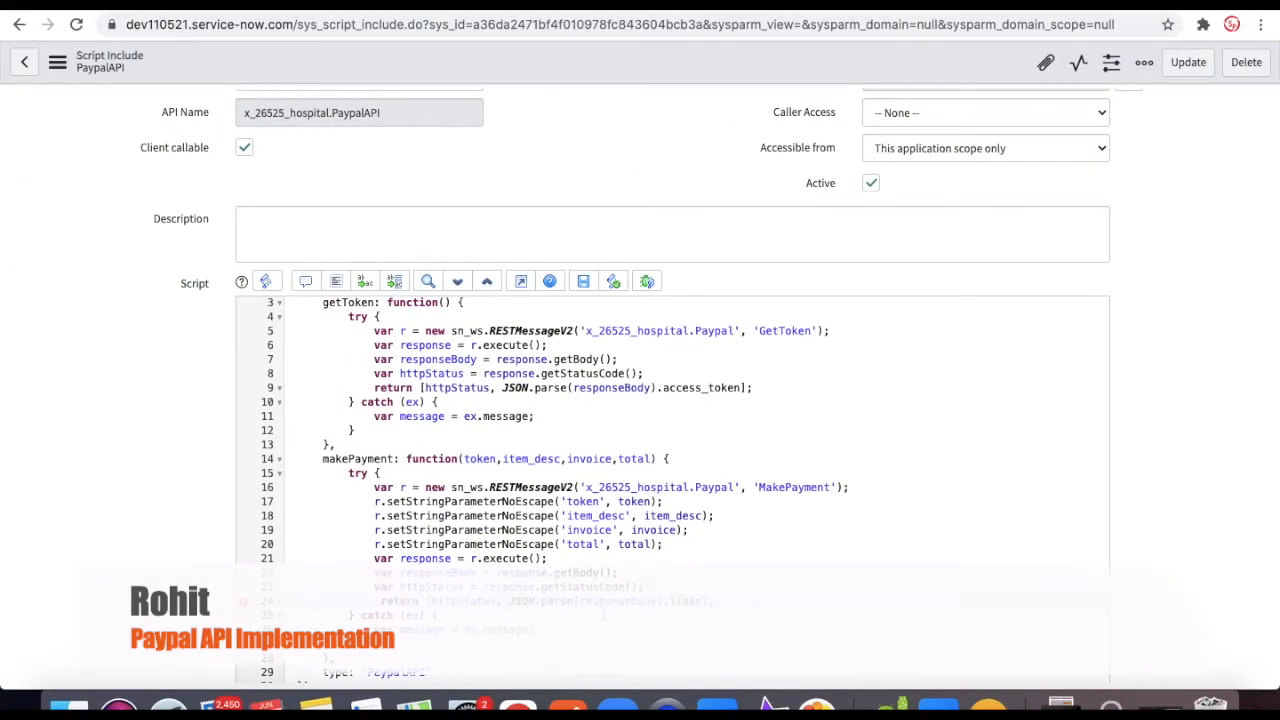
Reformat the entire PaypalAPI script and save the script include.
key(super+a)
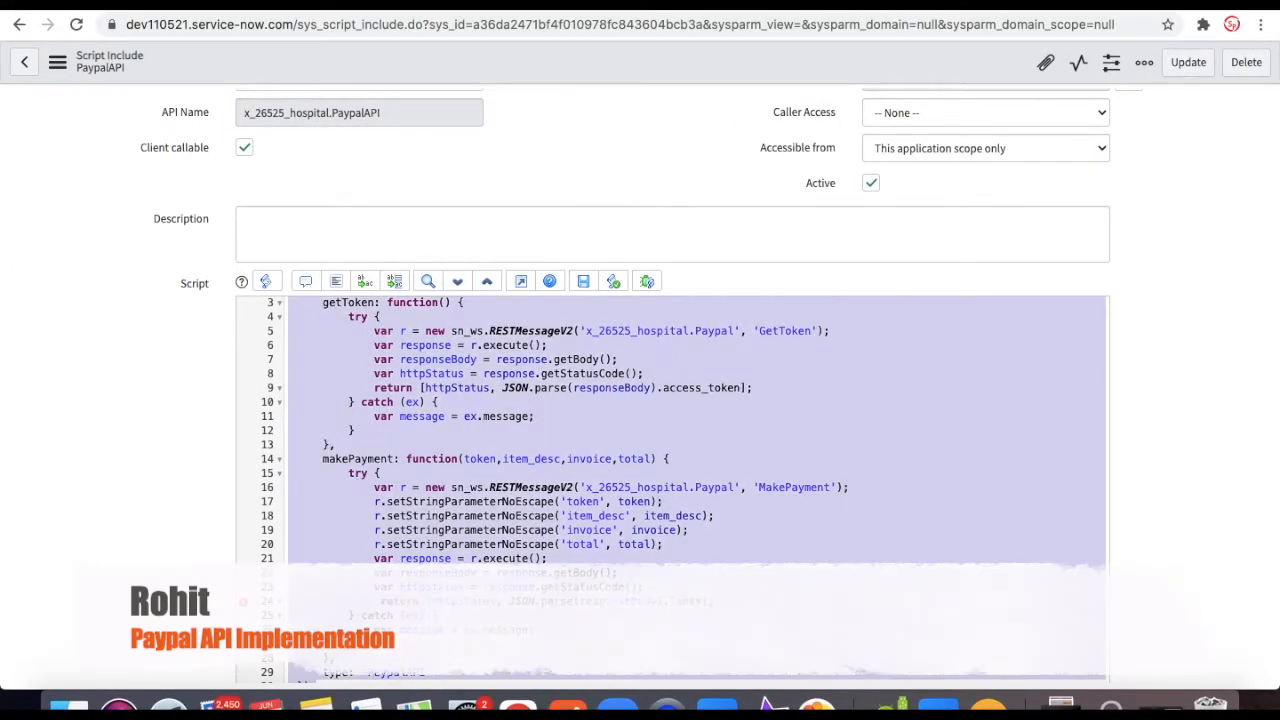
click(338, 283)
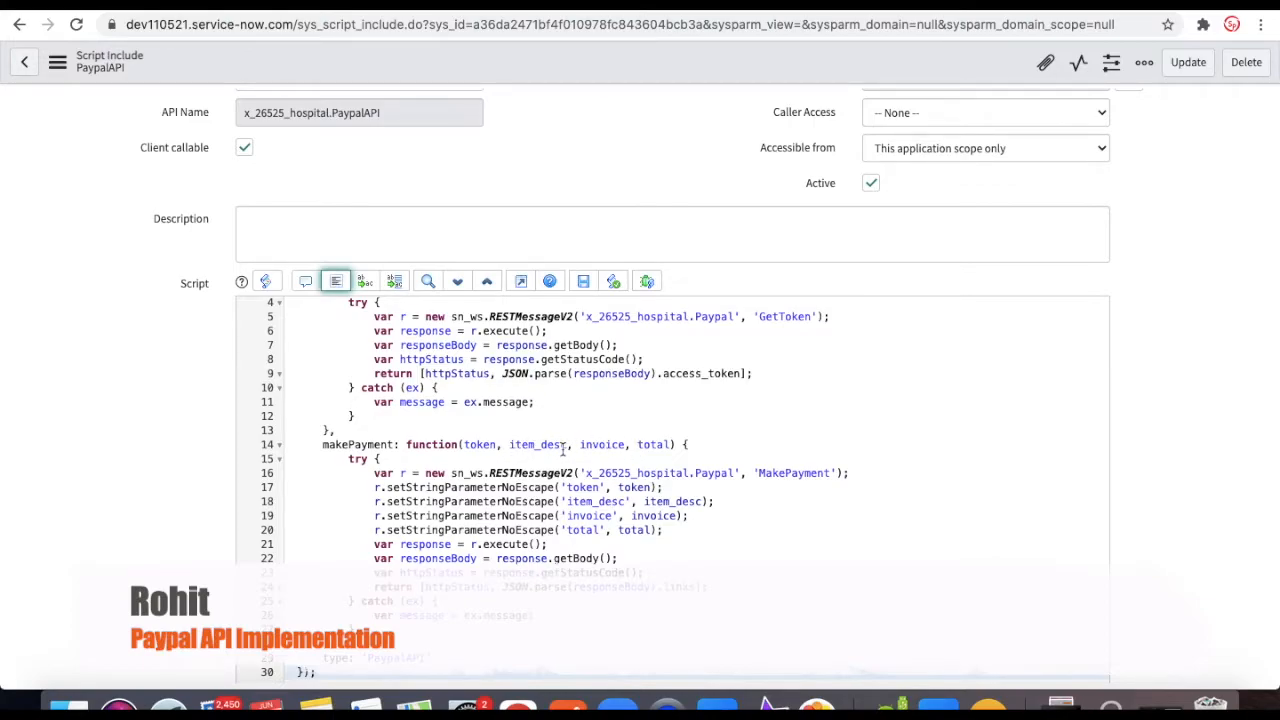
right_click(599, 54)
click(615, 69)
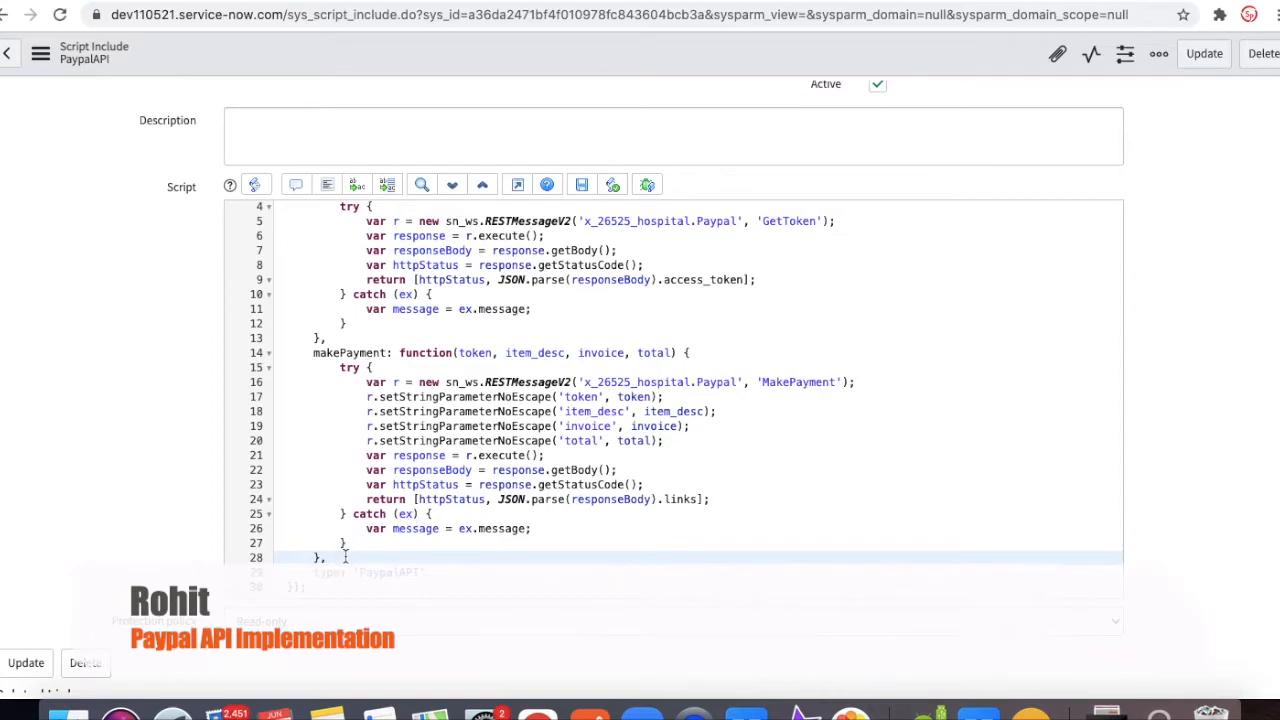
Add a processPayment function taking item_desc, invoice and total parameters.
key(Return)
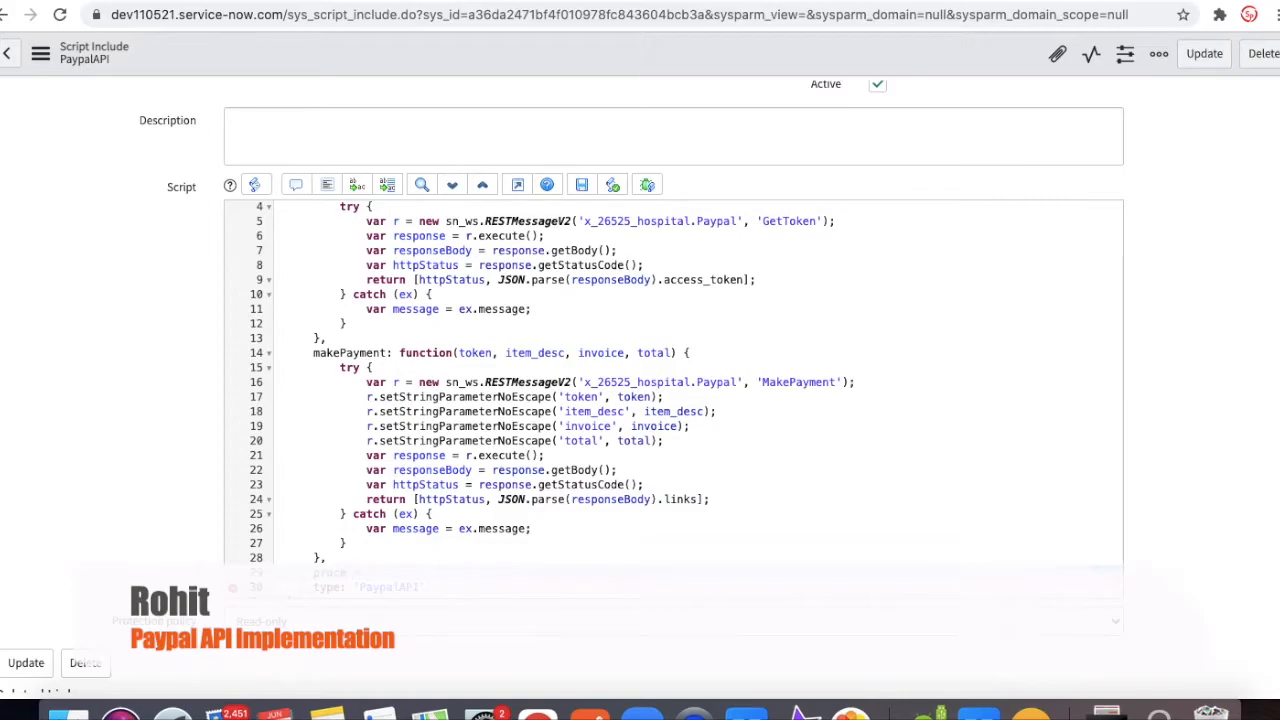
text(processPayment:)
scroll(372, 442, up, 3)
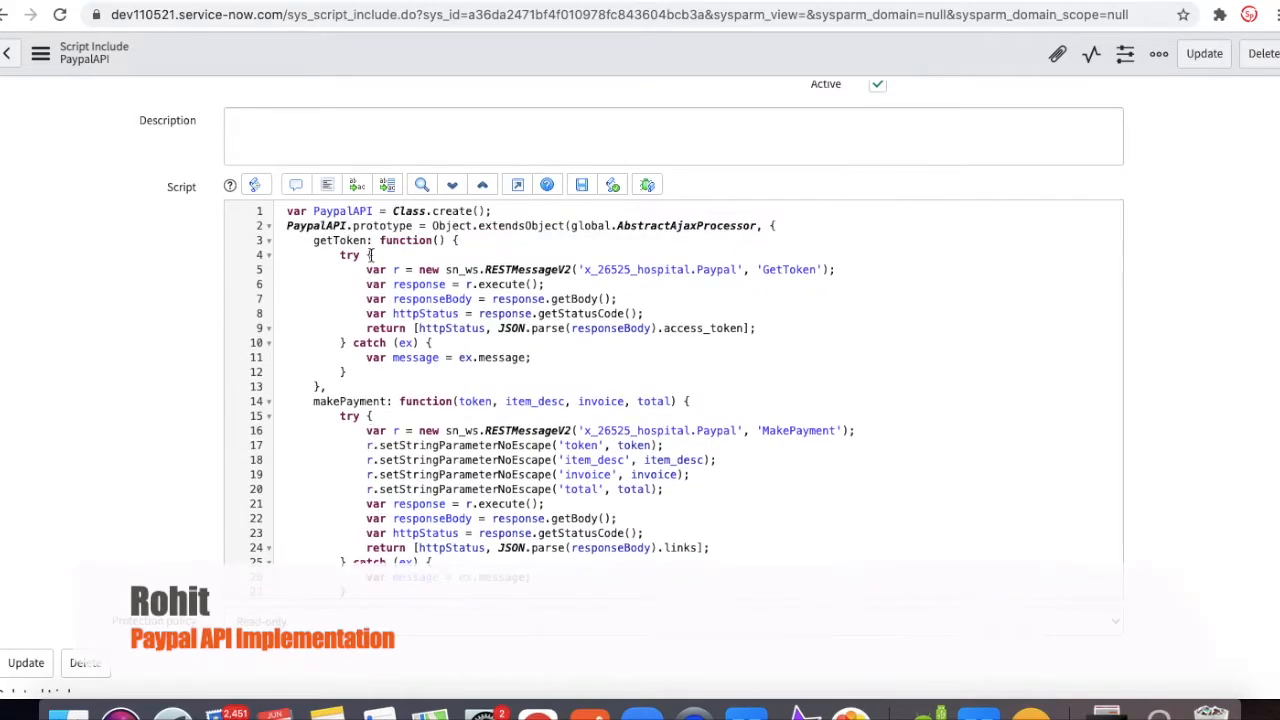
scroll(399, 435, down, 3)
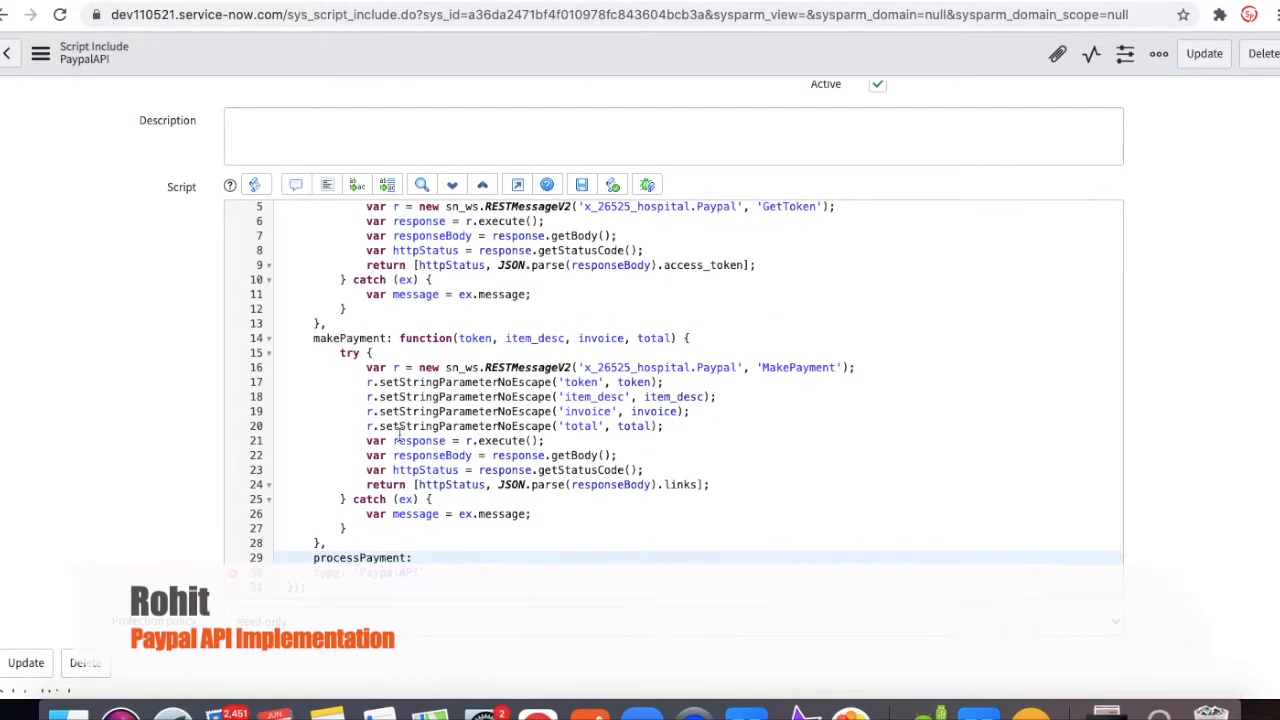
text(function ()
drag(667, 340, 507, 336)
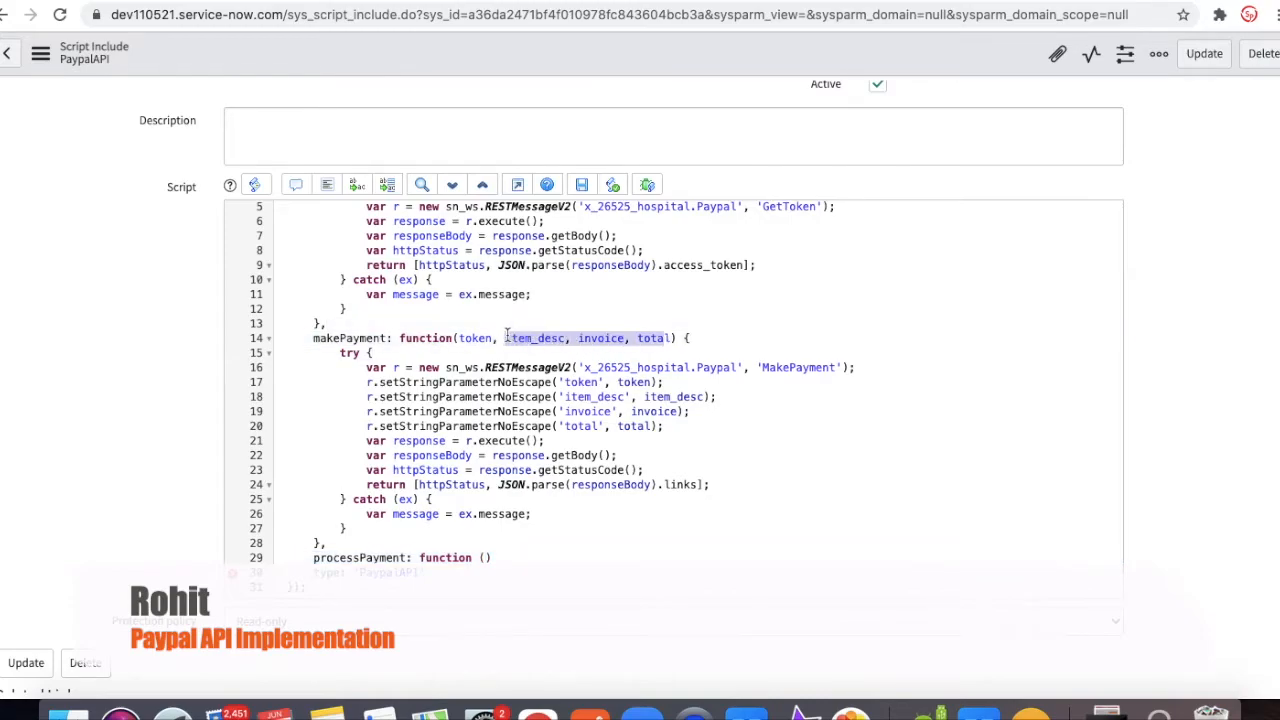
key(ctrl+c)
click(485, 557)
key(ctrl+v)
text({)
key(Return)
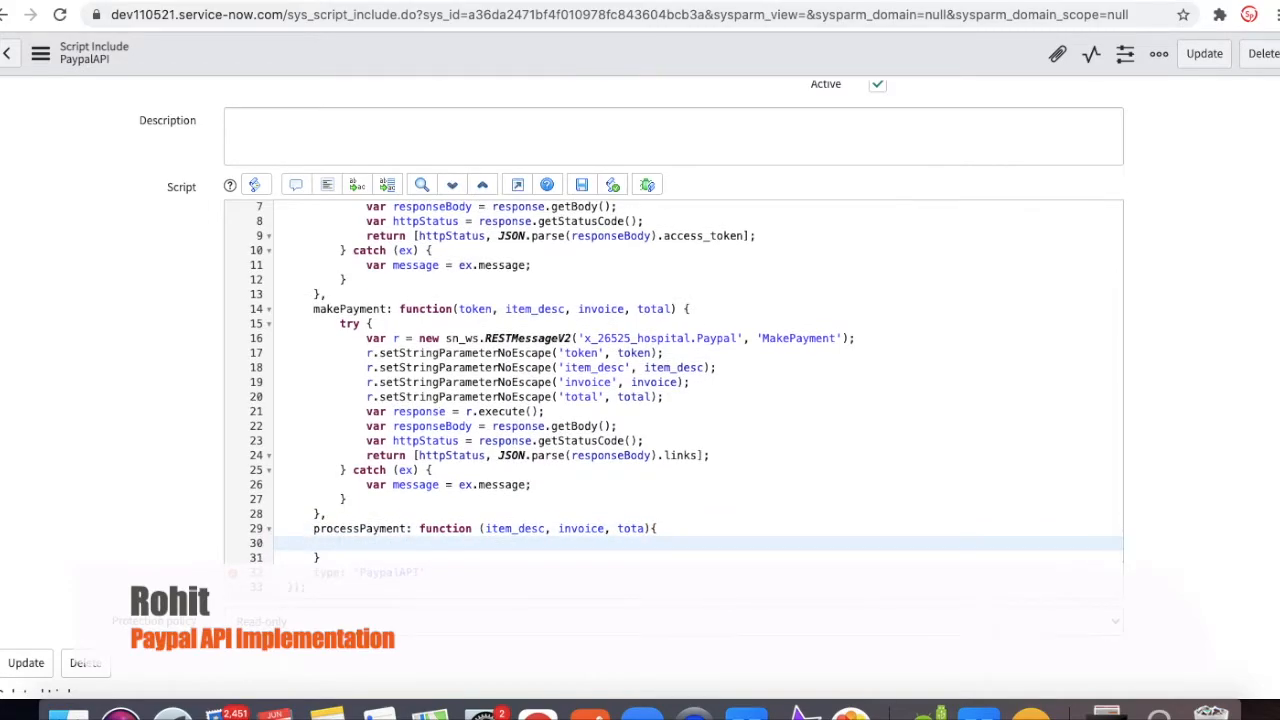
key(Down)
text(,)
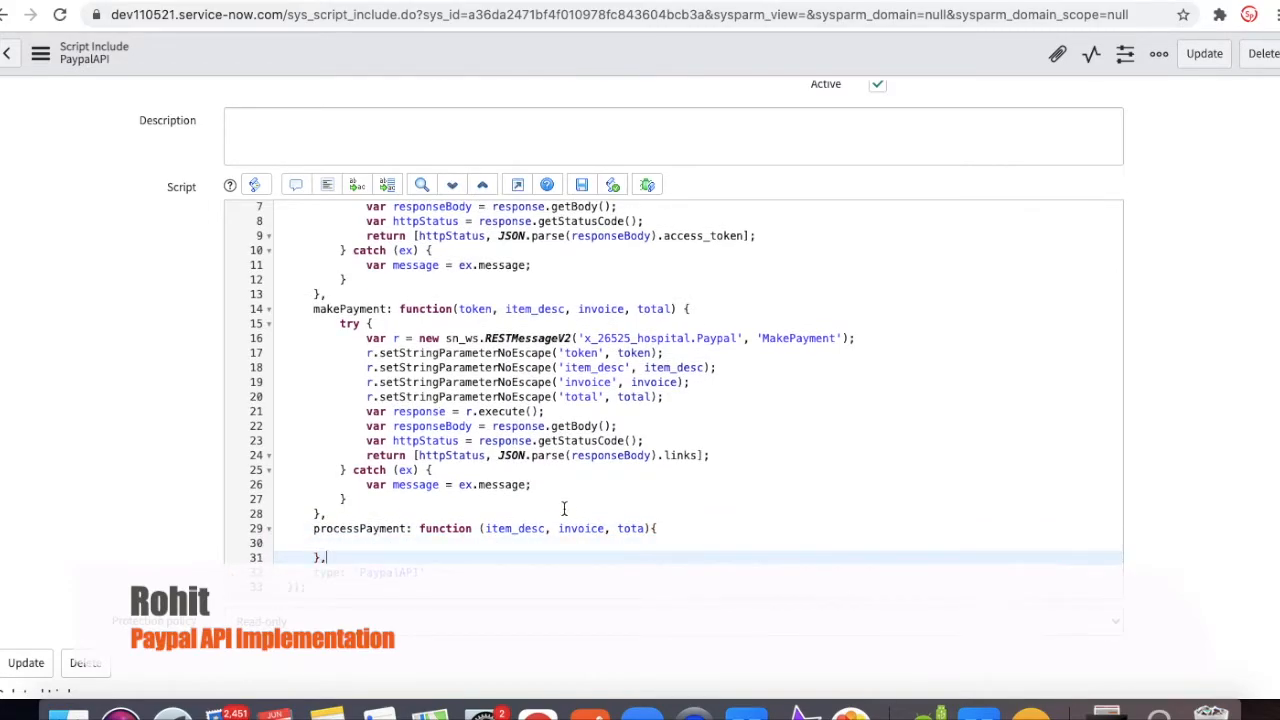
Start processPayment's body with var token = this.getToken();.
scroll(345, 232, up, 2)
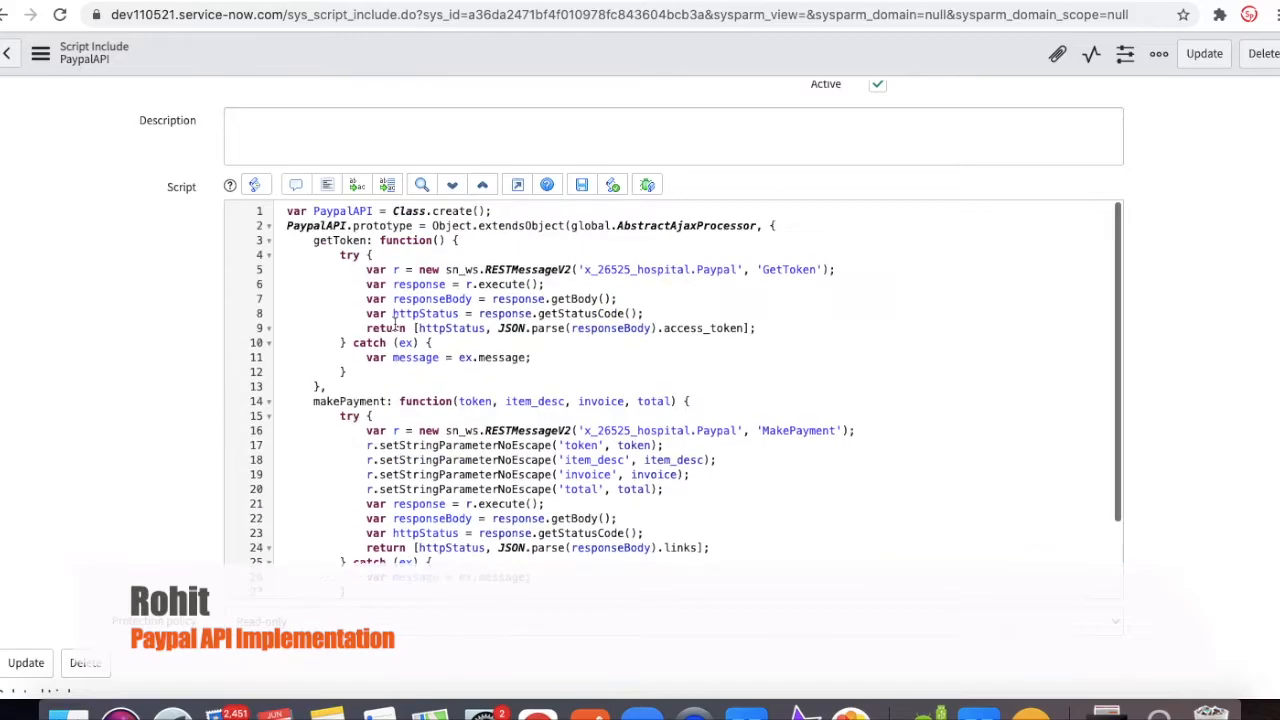
double_click(344, 240)
scroll(481, 432, down, 2)
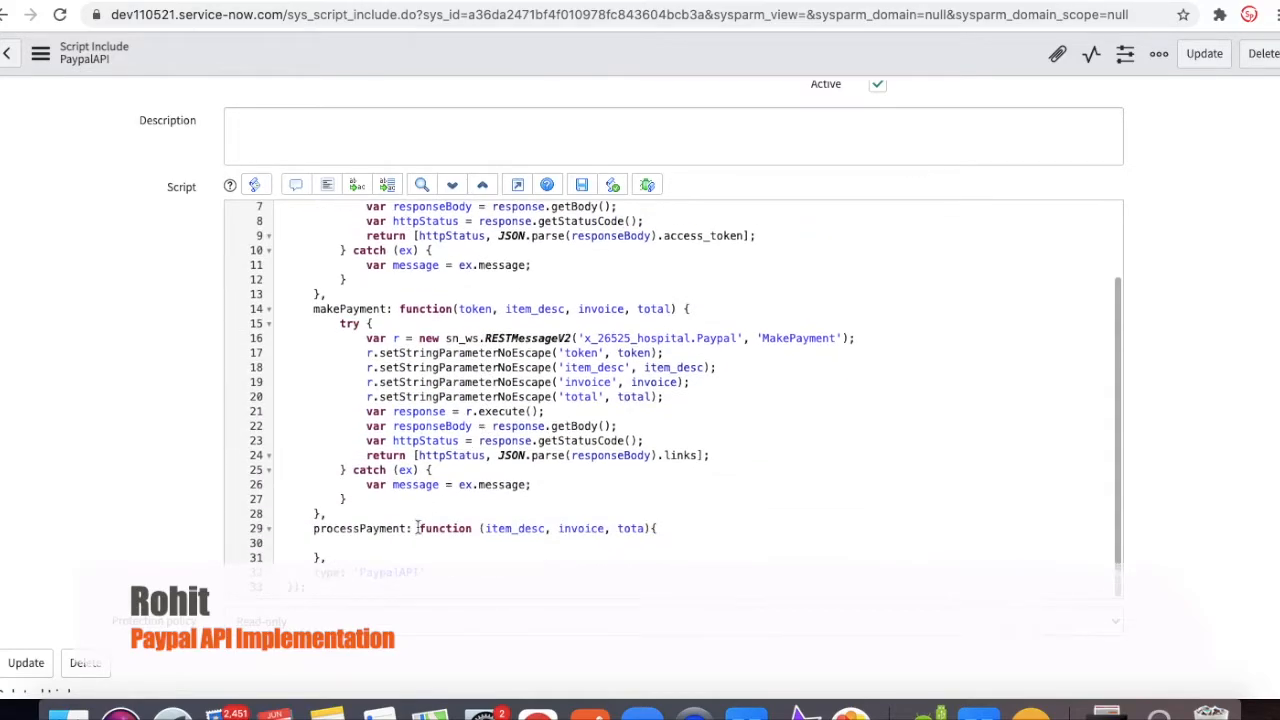
click(381, 545)
text(var )
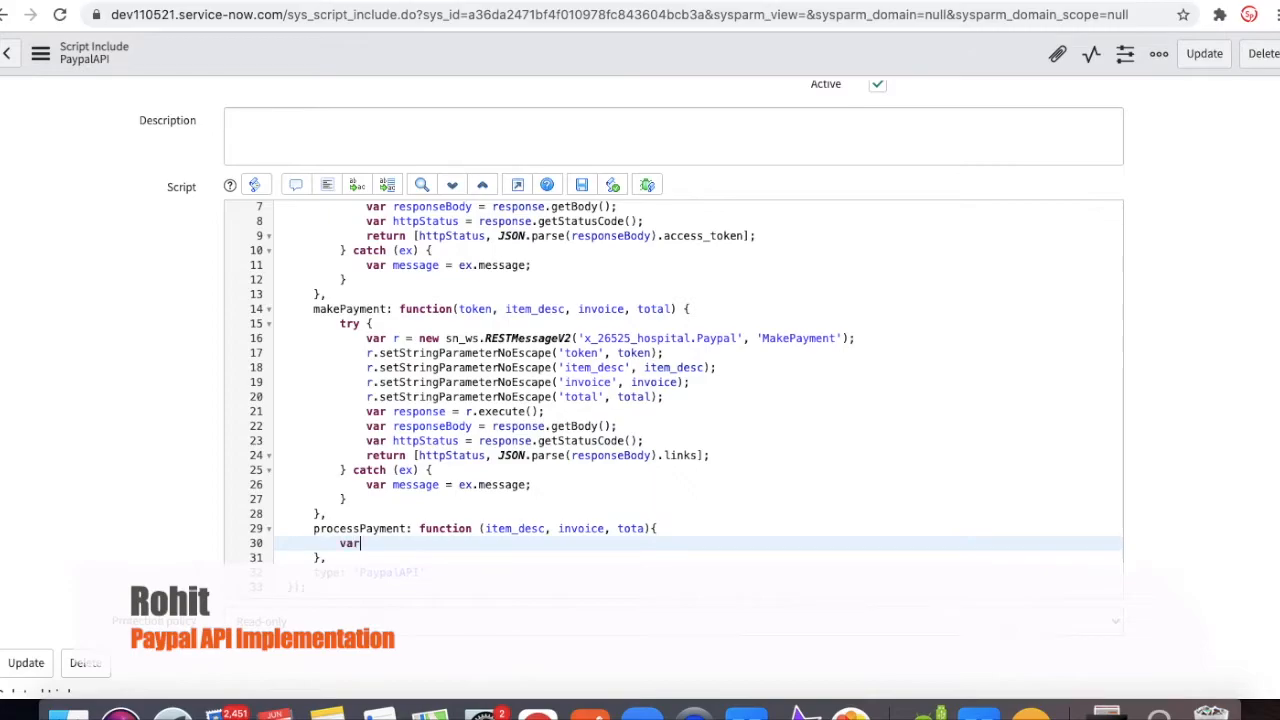
text(toke=)
key(BackSpace)
text(n = this.getToken)
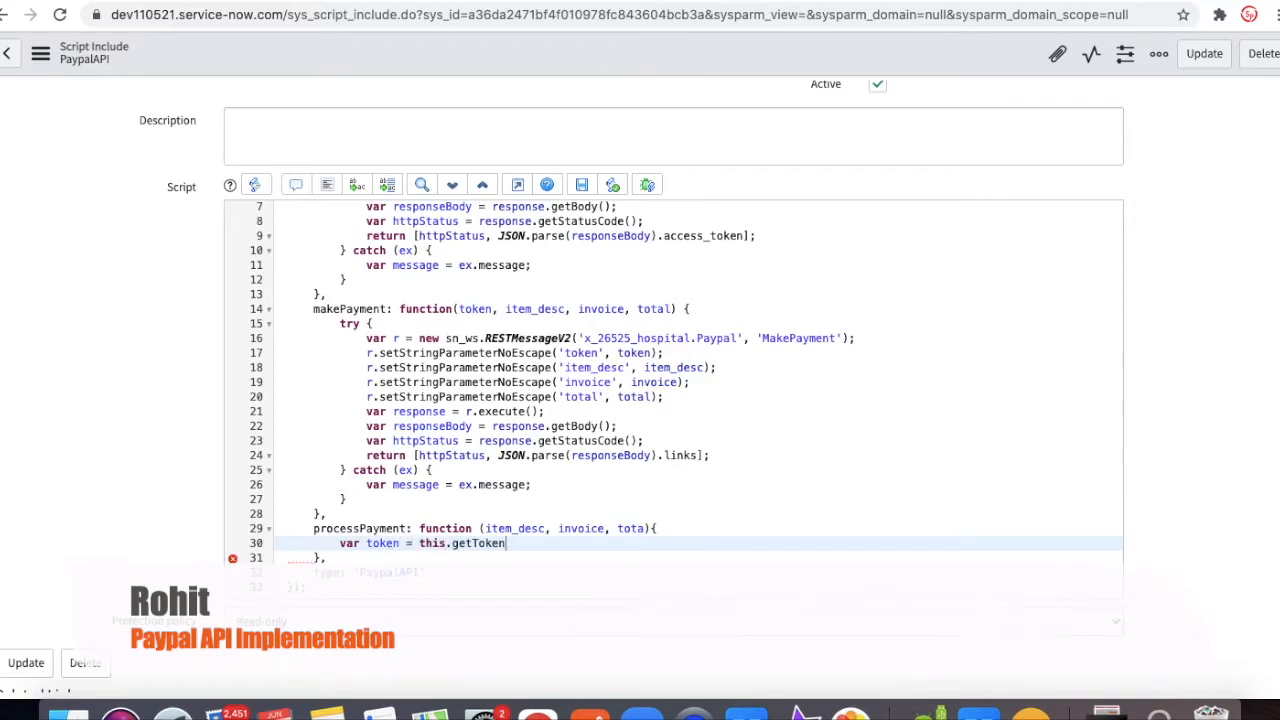
text(();)
key(Return)
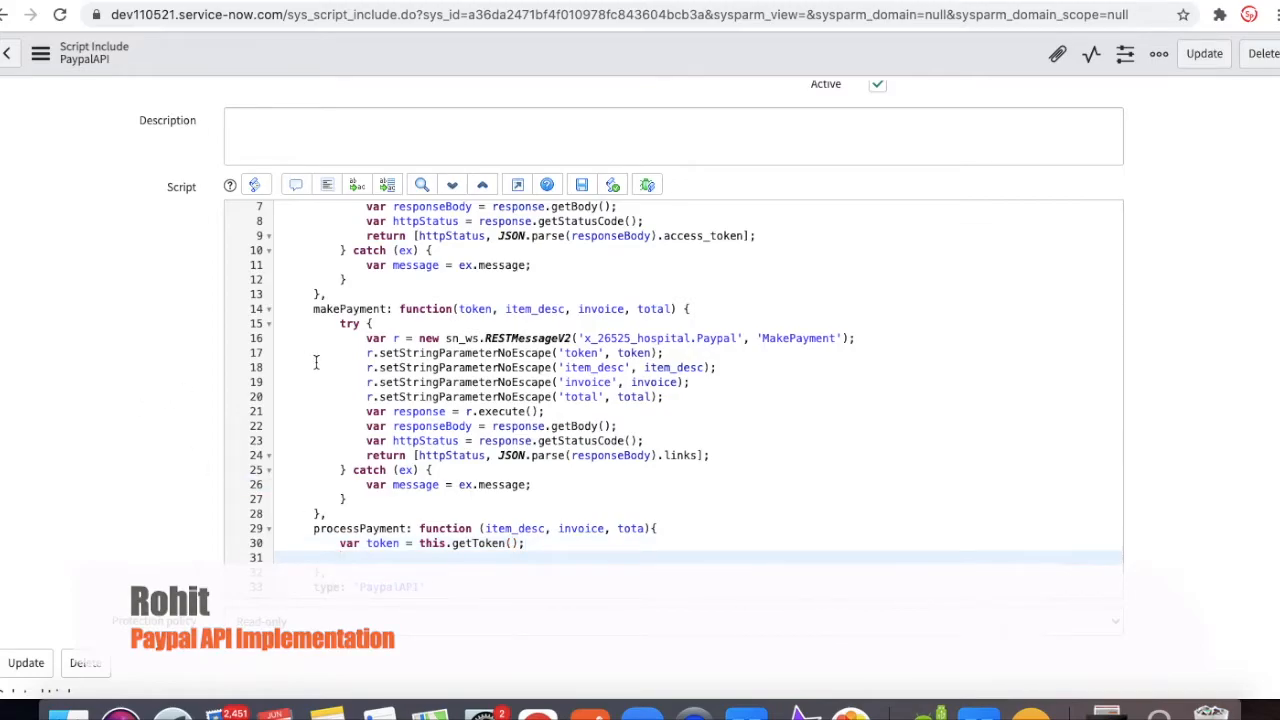
Begin a return makePayment( line passing token[1] as the first argument.
double_click(352, 309)
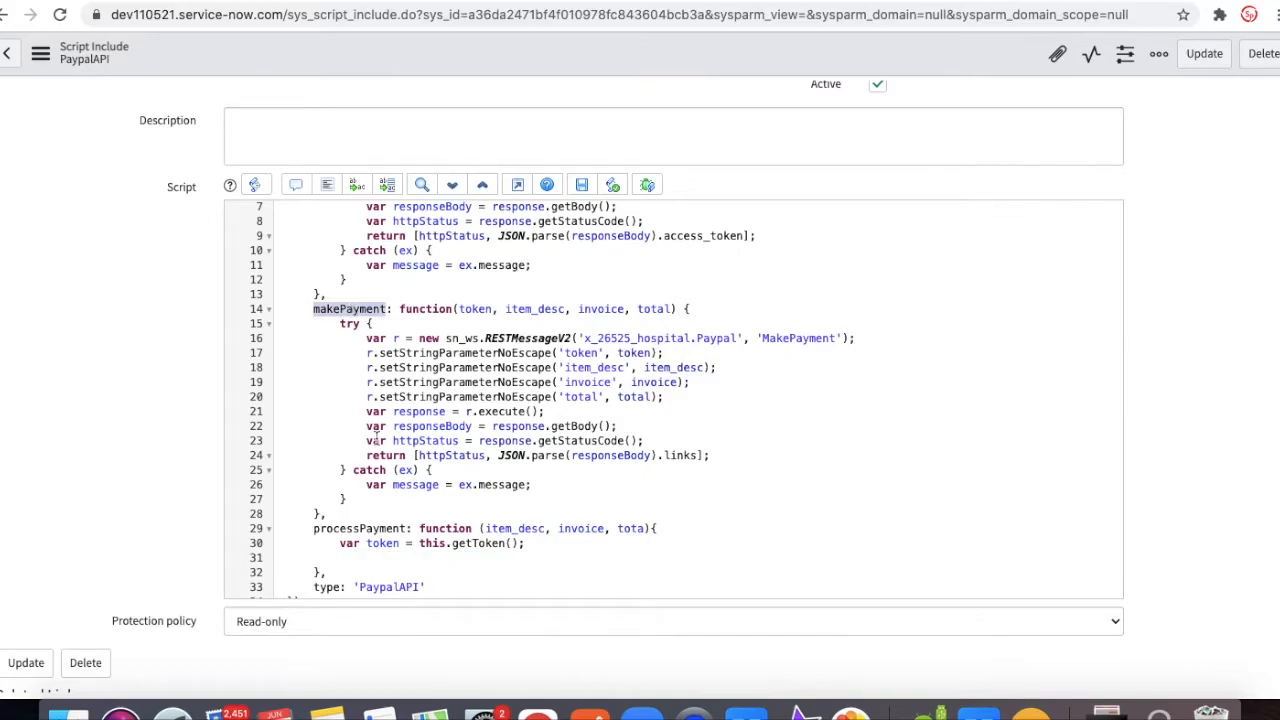
click(357, 559)
text(return)
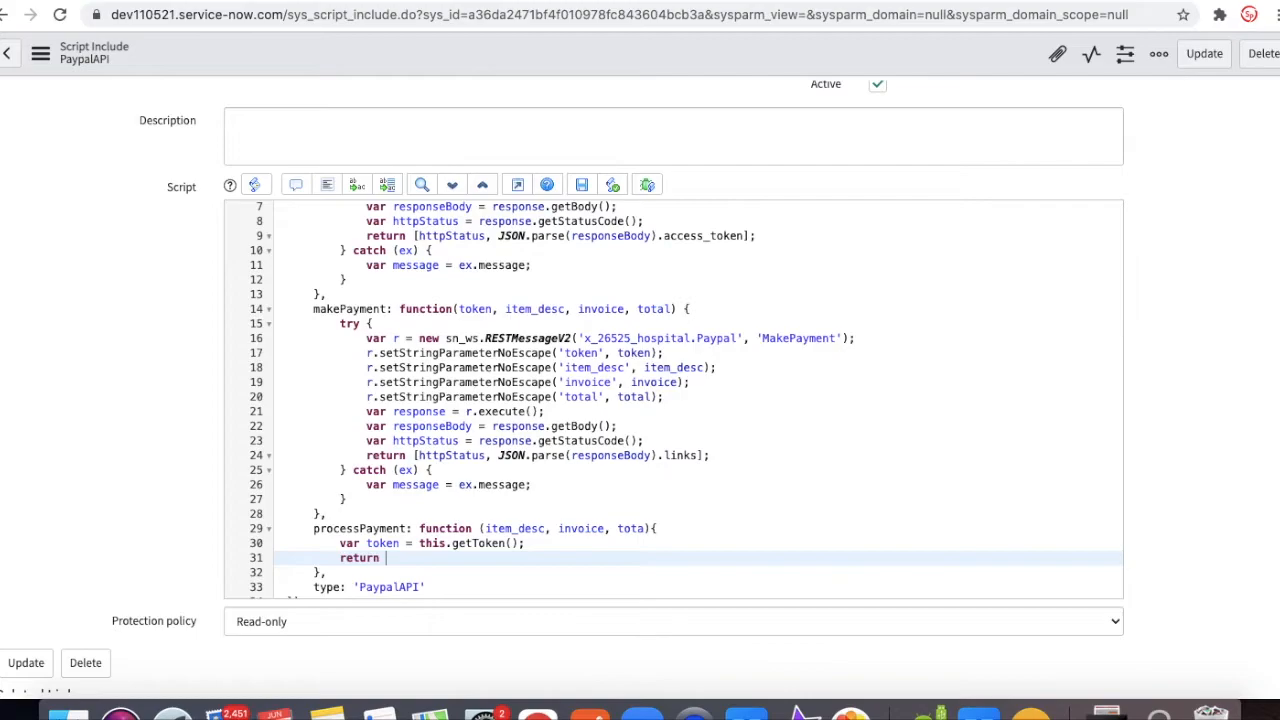
key(super+v)
text(()
double_click(382, 543)
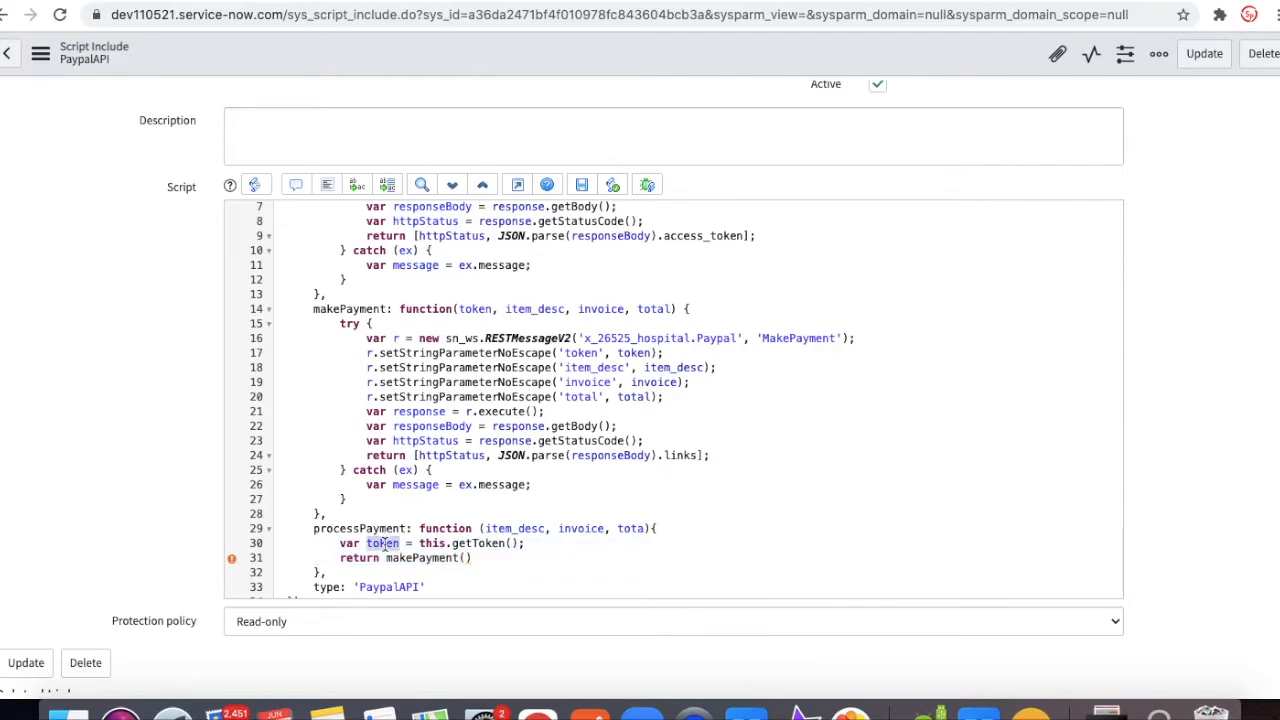
key(super+c)
click(466, 558)
key(super+v)
text([1])
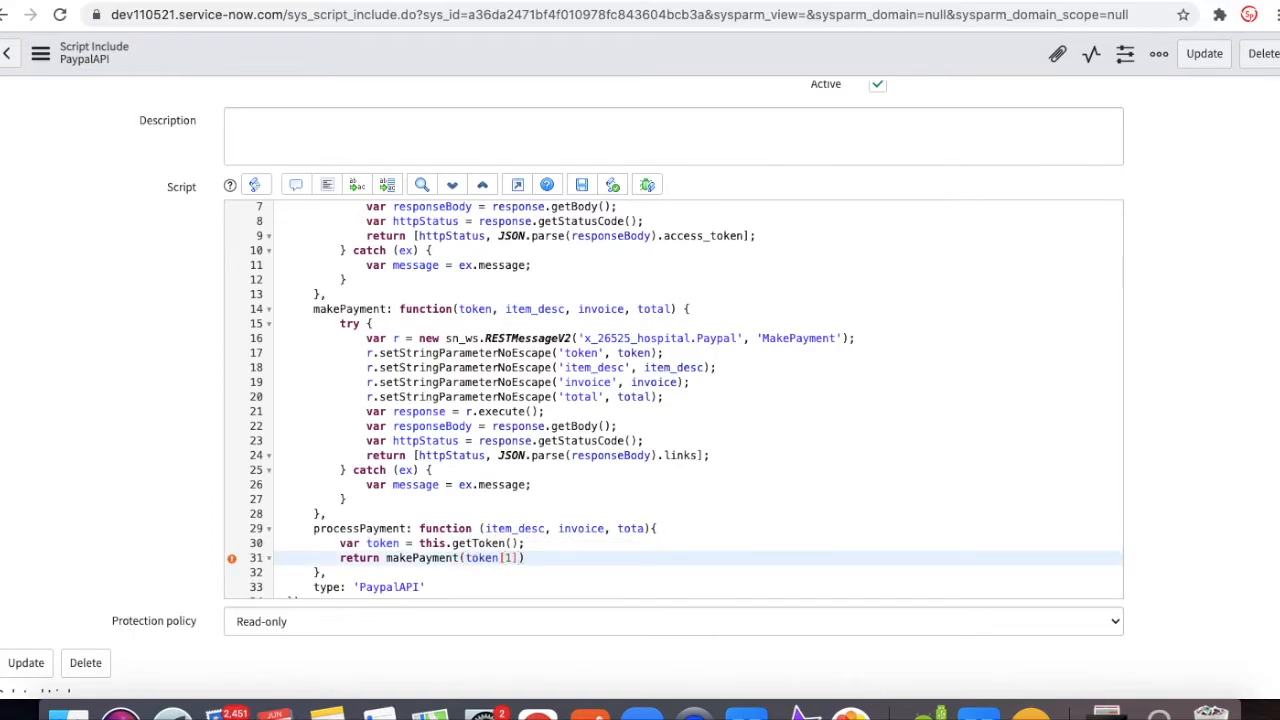
text(,)
Complete the call with item_desc, invoice, total arguments and fix the misspelled 'tota' parameter.
drag(645, 528, 484, 530)
key(ctrl+c)
click(527, 557)
key(ctrl+v)
text())
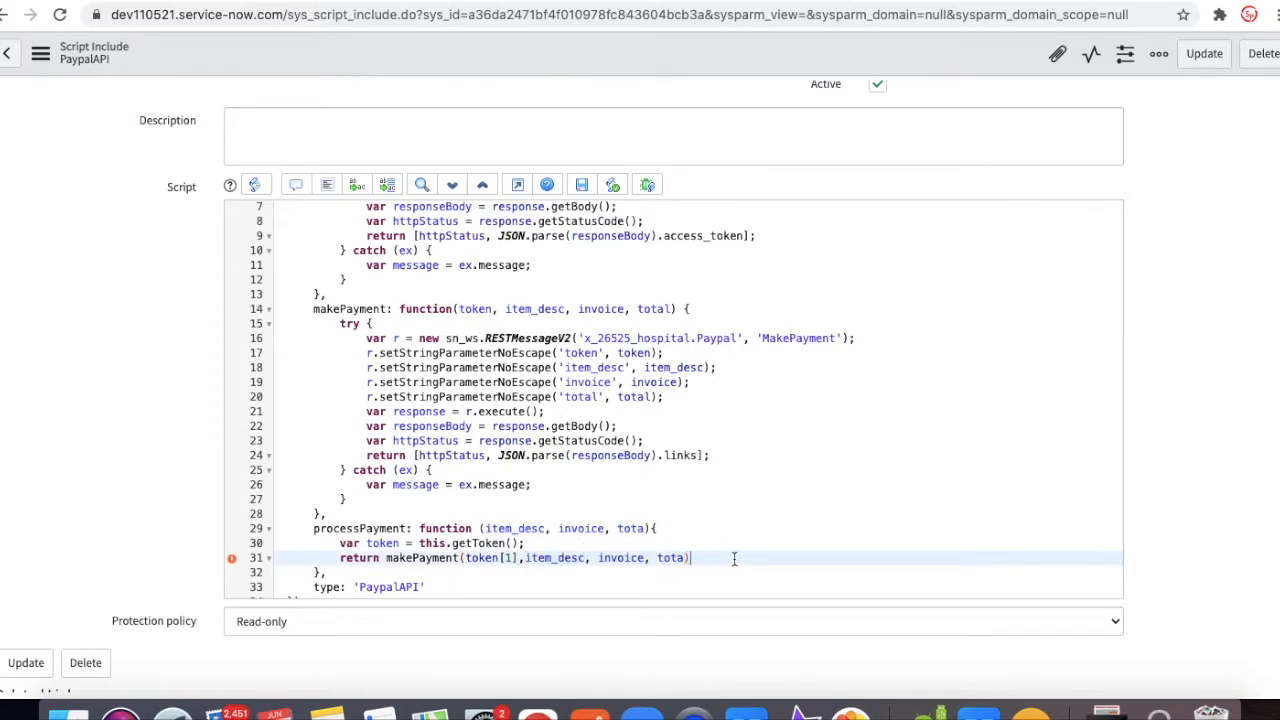
text(;)
click(645, 529)
text(l)
click(684, 557)
text(;)
key(BackSpace)
text(l)
Begin an if(token[0] == '200') check above the return line.
click(536, 548)
key(Return)
text(if()
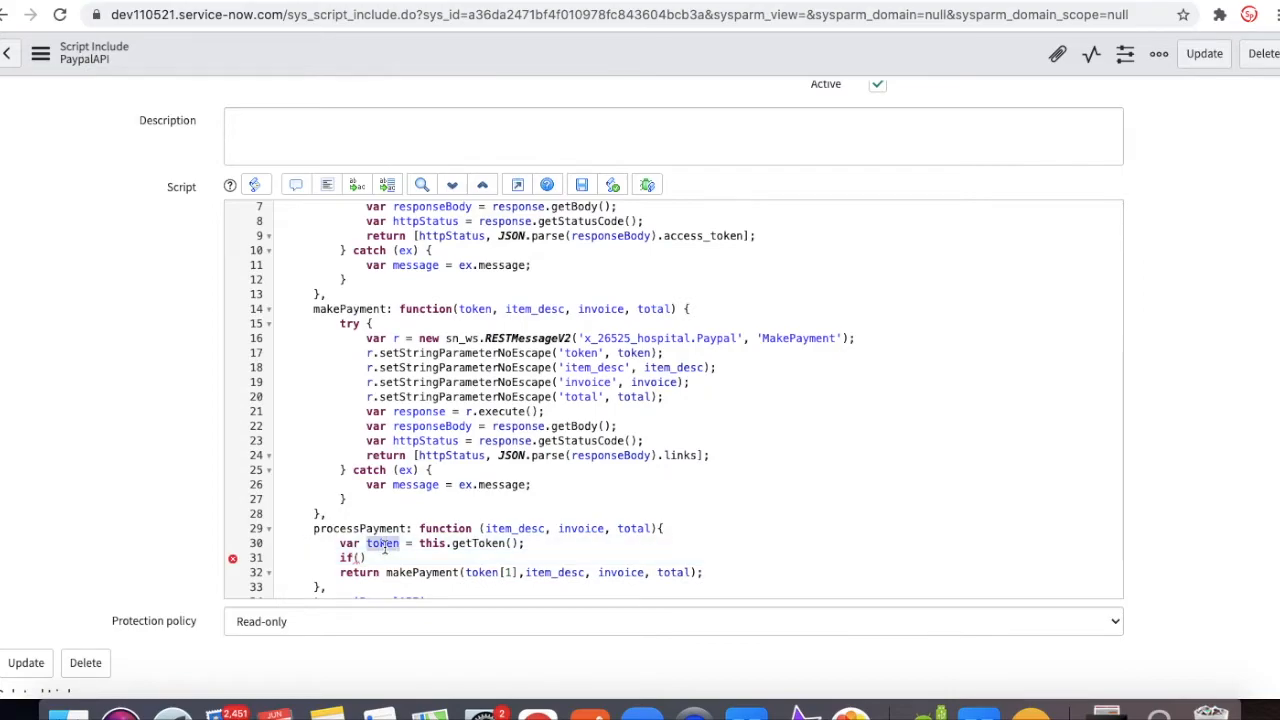
text(token)
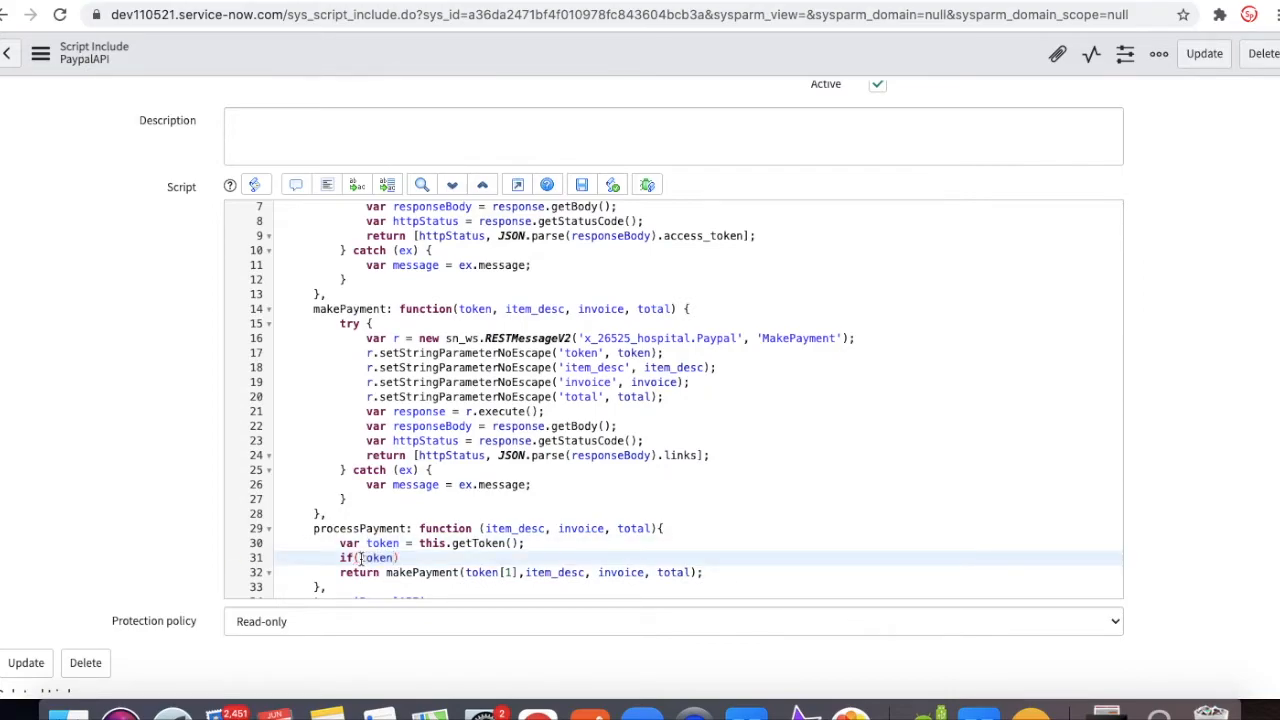
text([0] == '200)
Add a return ['400','Fail']; line after the makePayment return.
drag(710, 572, 359, 562)
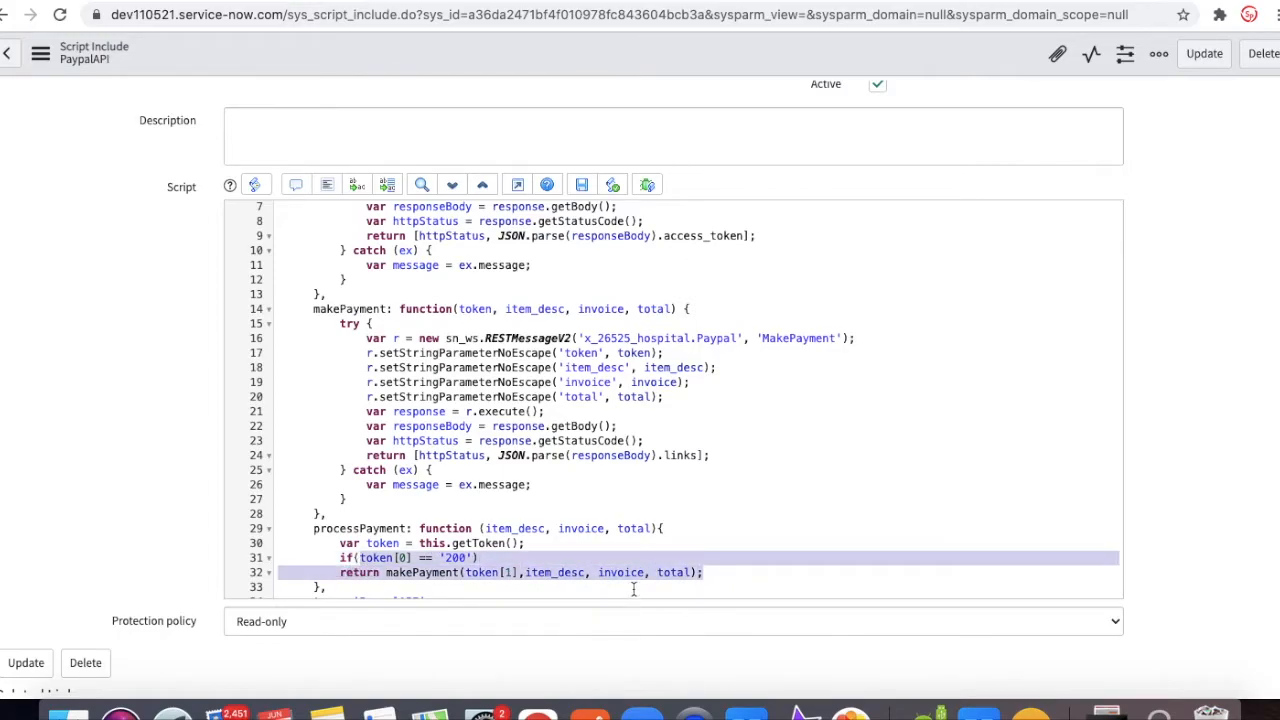
click(714, 575)
key(Return)
text(retu)
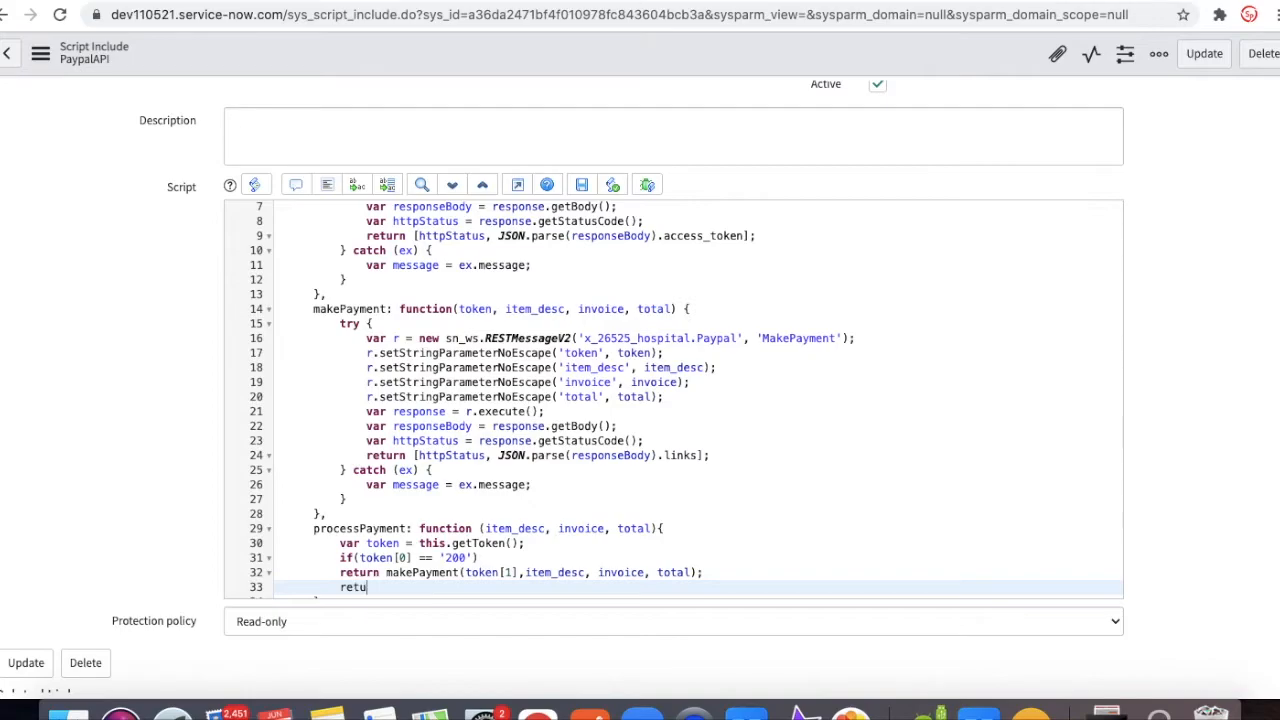
text(rn ['400','Fail'];)
Insert else before the fail return and bring up the form header's save menu.
scroll(629, 531, down, 2)
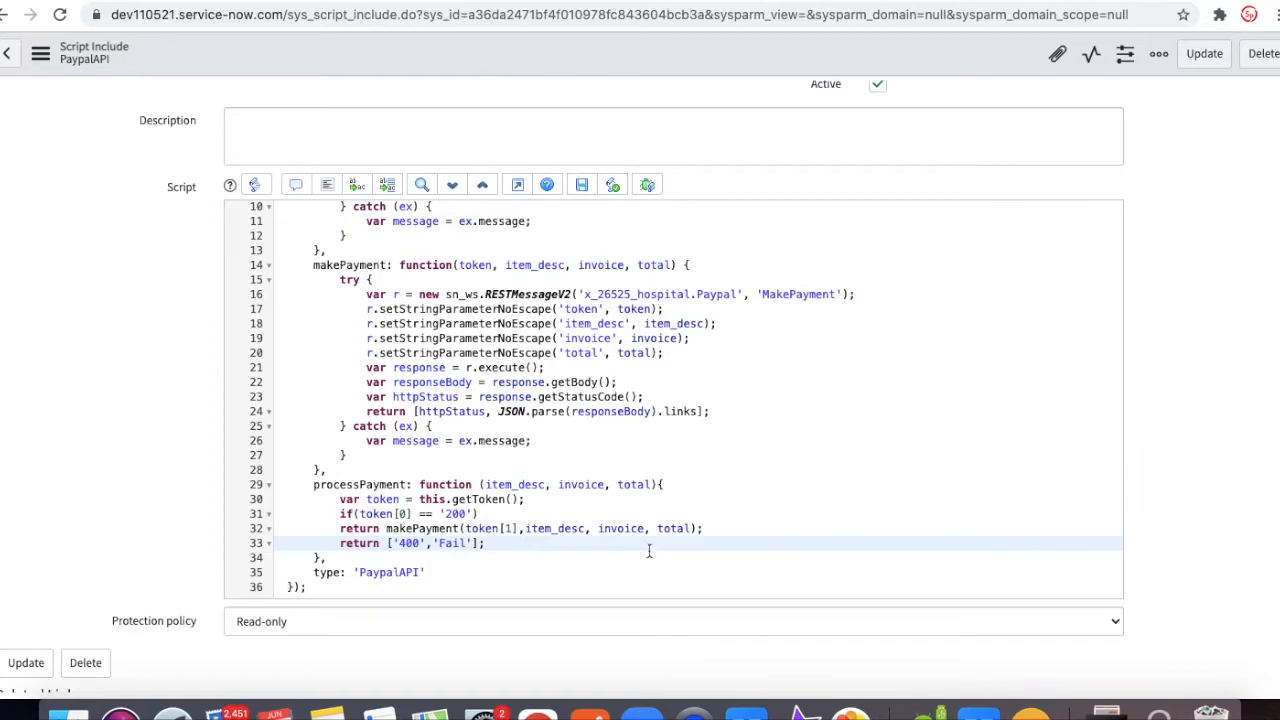
click(706, 528)
key(Return)
text(else)
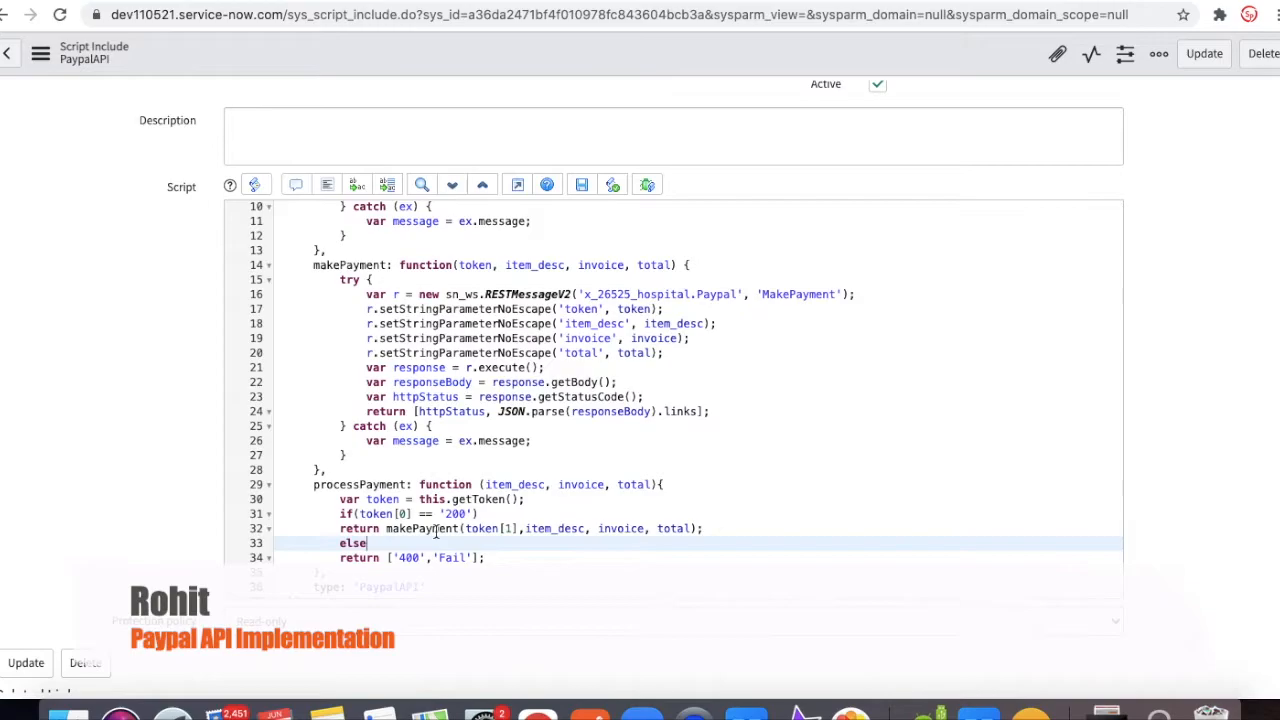
right_click(592, 72)
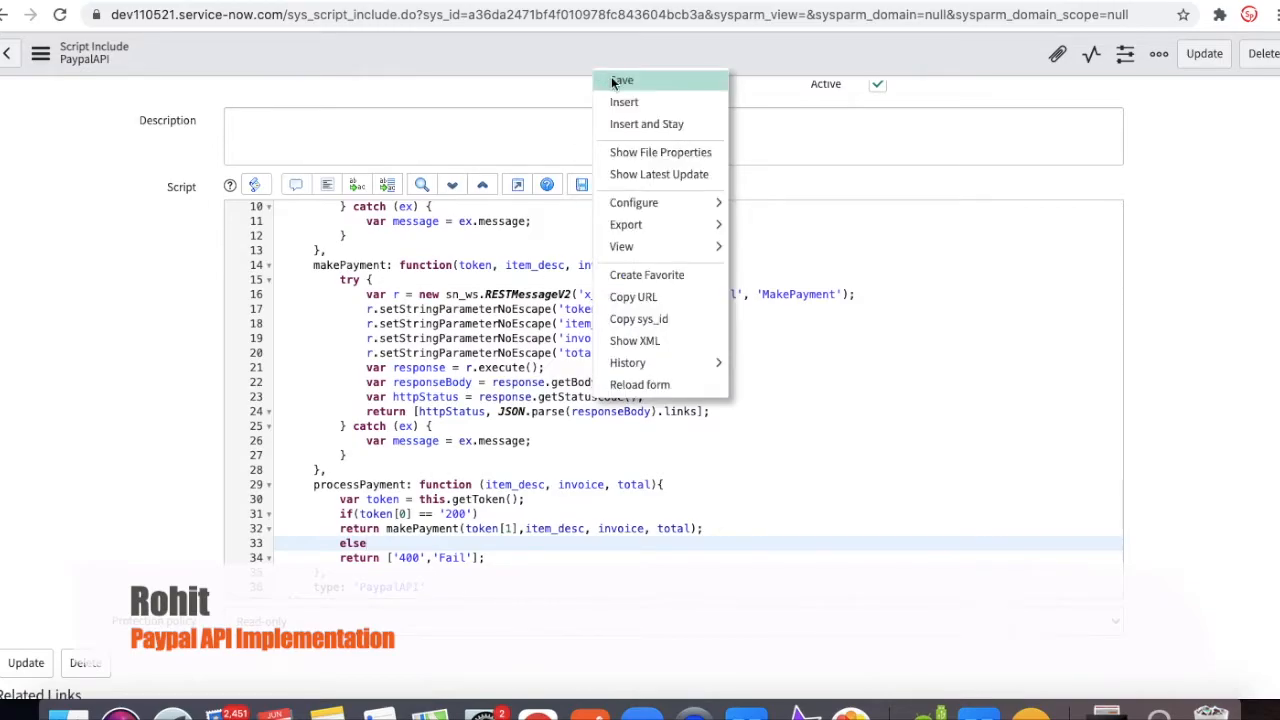
Save the script include and start a background script with var a = new PaypalAPI().
click(612, 80)
click(770, 10)
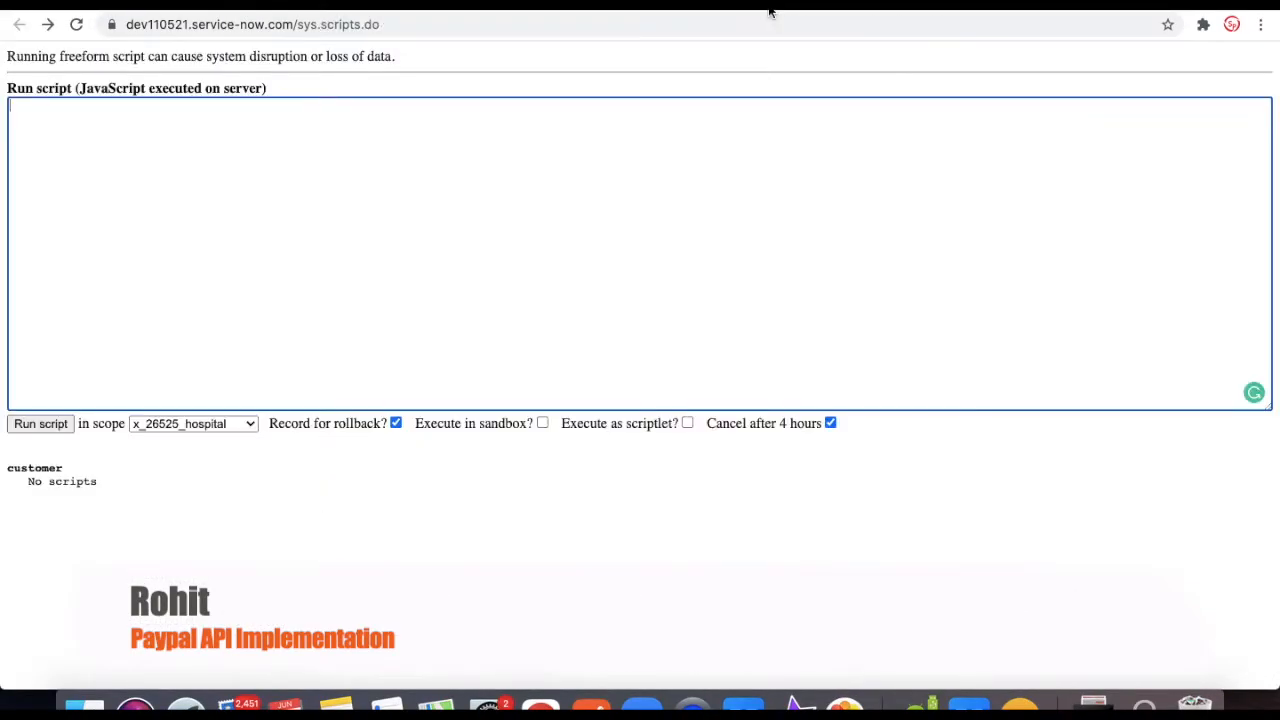
text(var a = new)
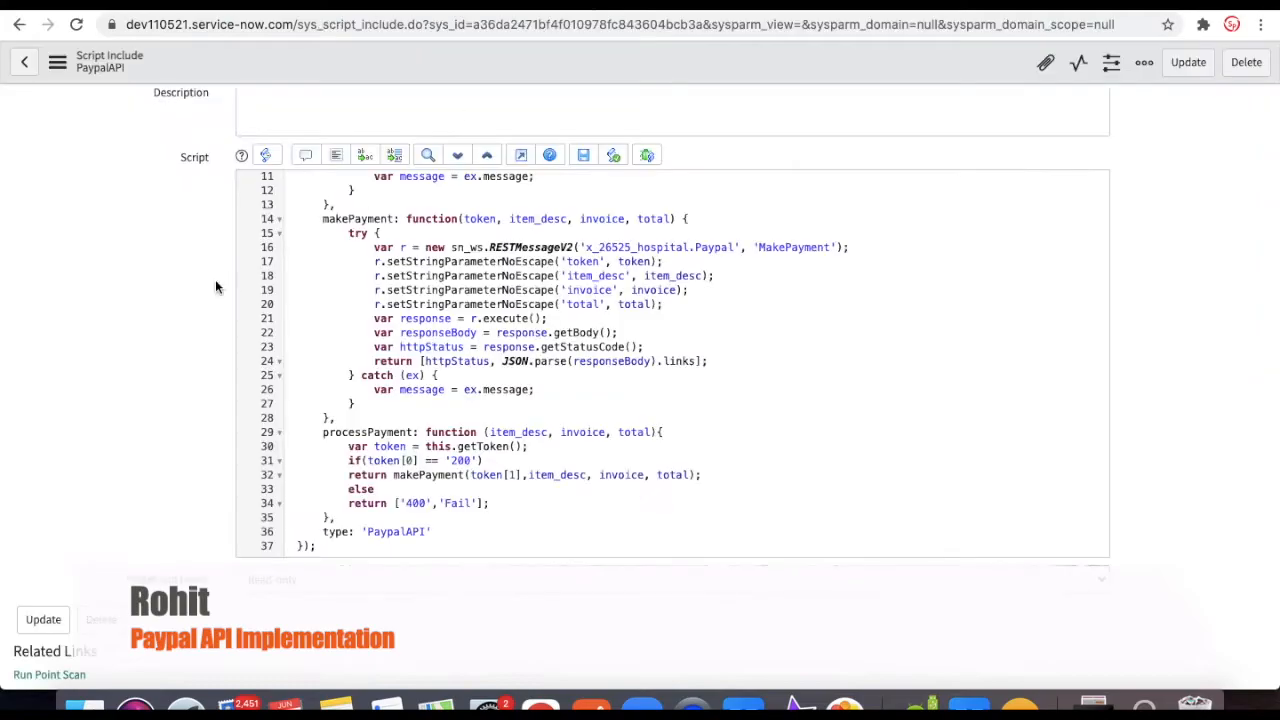
scroll(215, 287, up, 3)
mouse_move(396, 164)
mouse_down()
mouse_move(338, 165)
mouse_move(436, 166)
mouse_move(415, 173)
mouse_up()
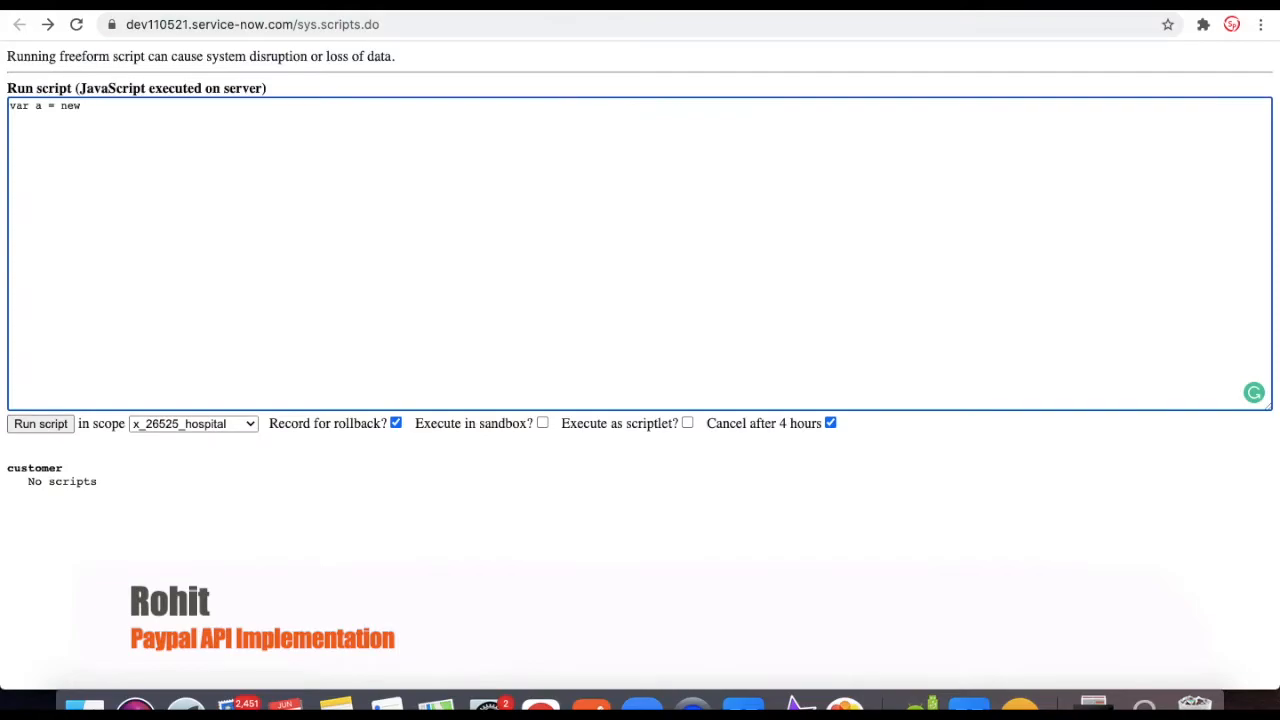
key(super+v)
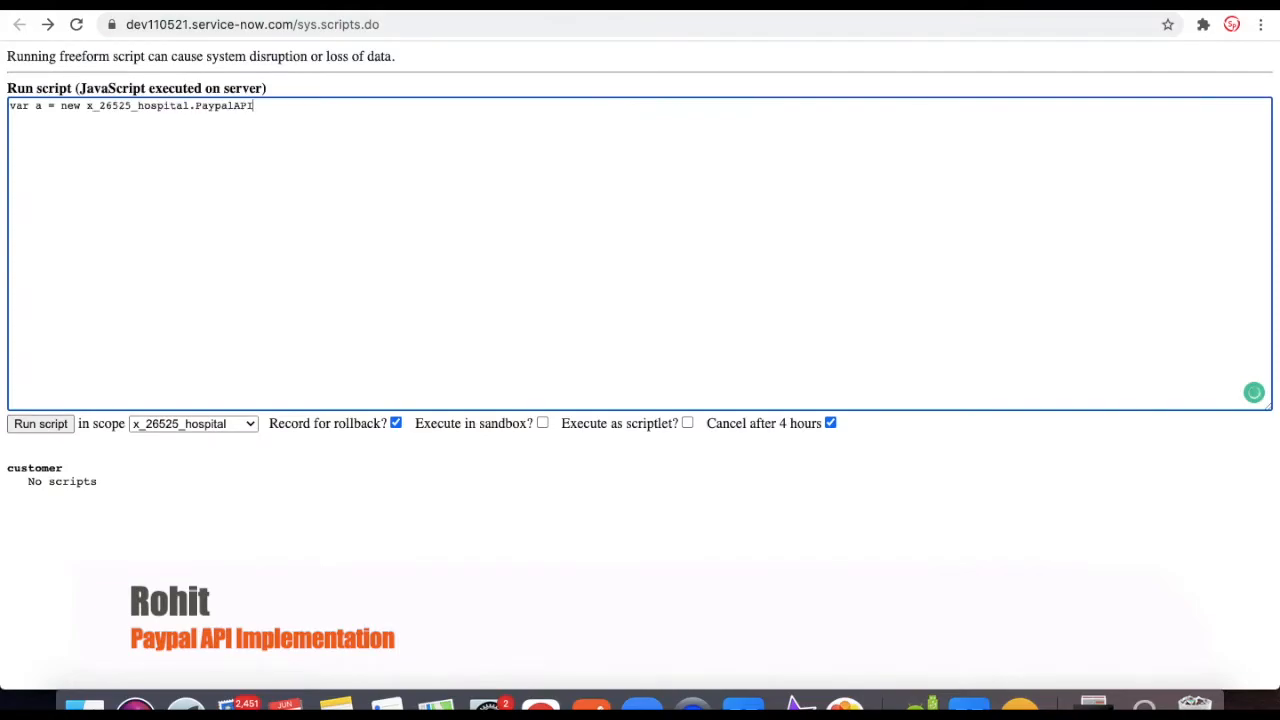
text(().)
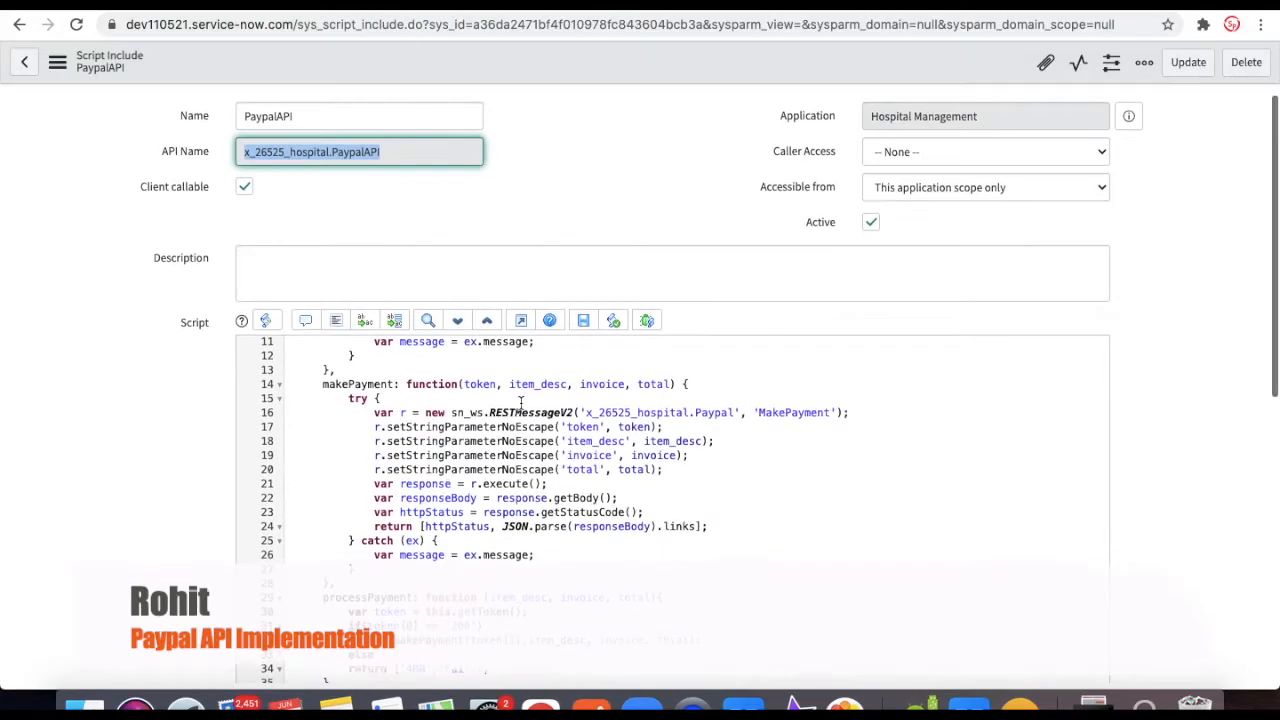
Call processPayment('test','123',200), add gs.info(a), and run the background script.
scroll(580, 468, down, 2)
double_click(389, 397)
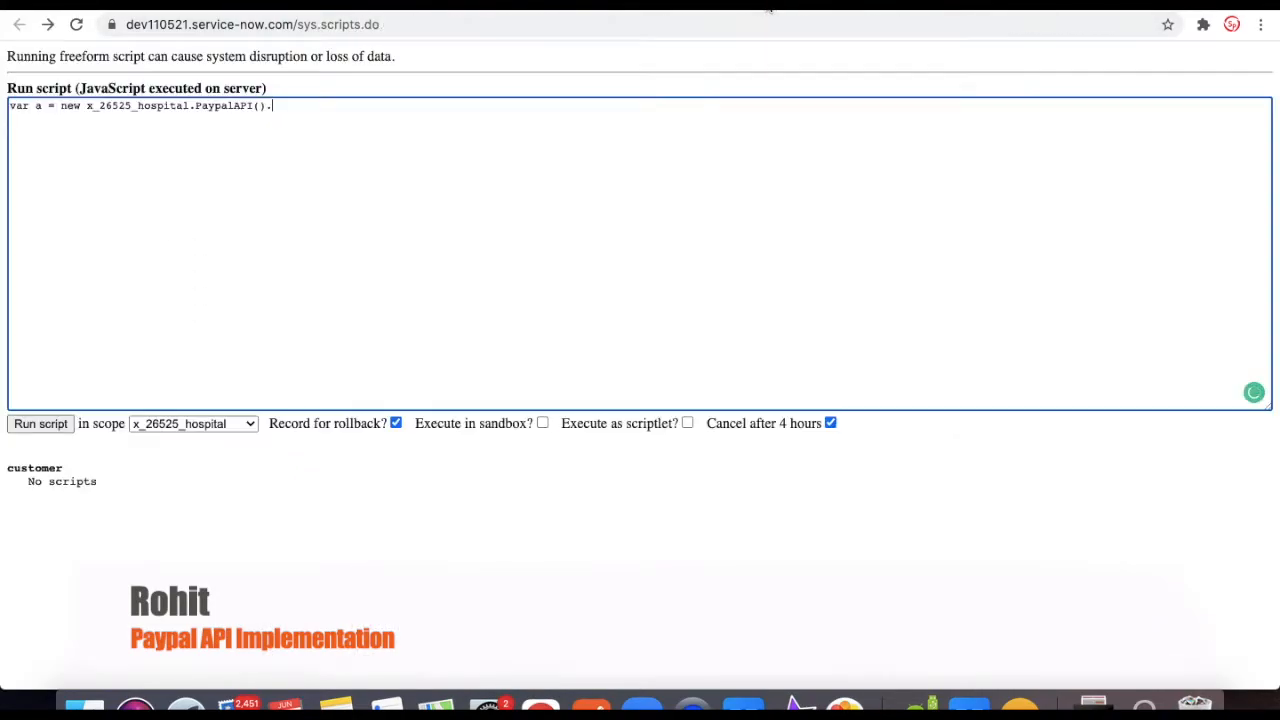
key(super+v)
text(();)
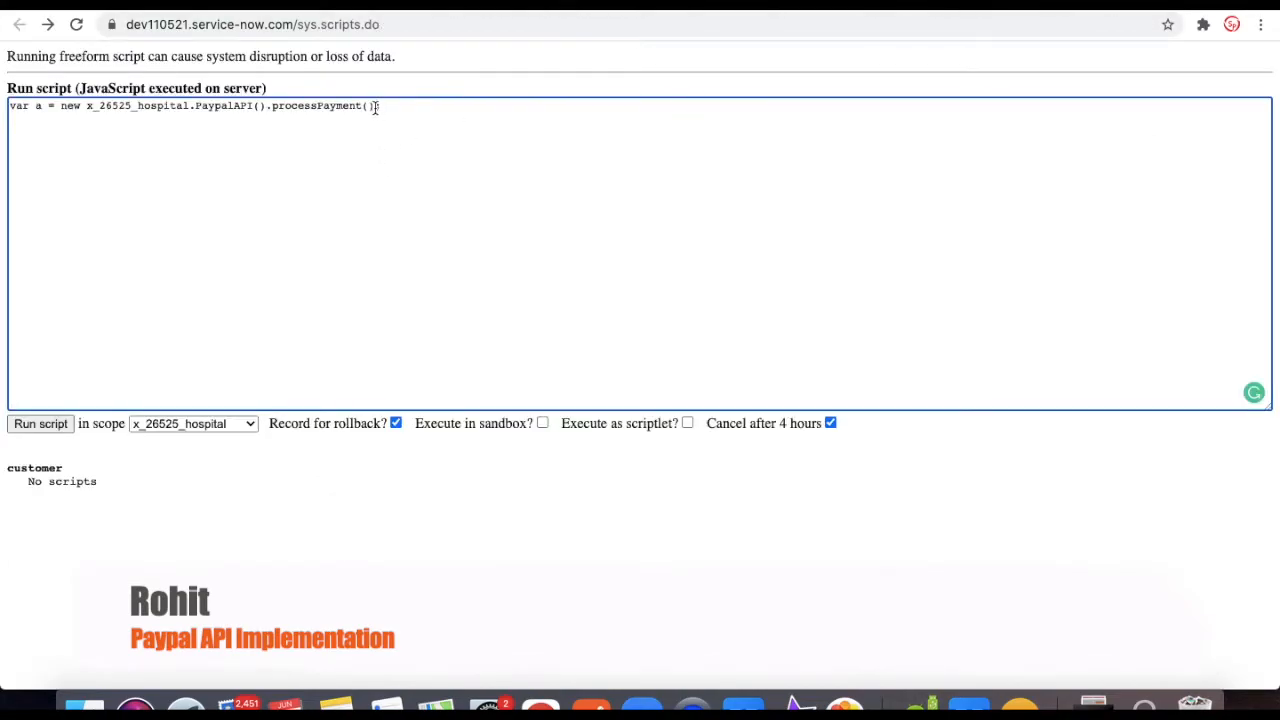
click(375, 106)
text('test','123',200)
click(521, 107)
key(Return)
text(gs.info(a)
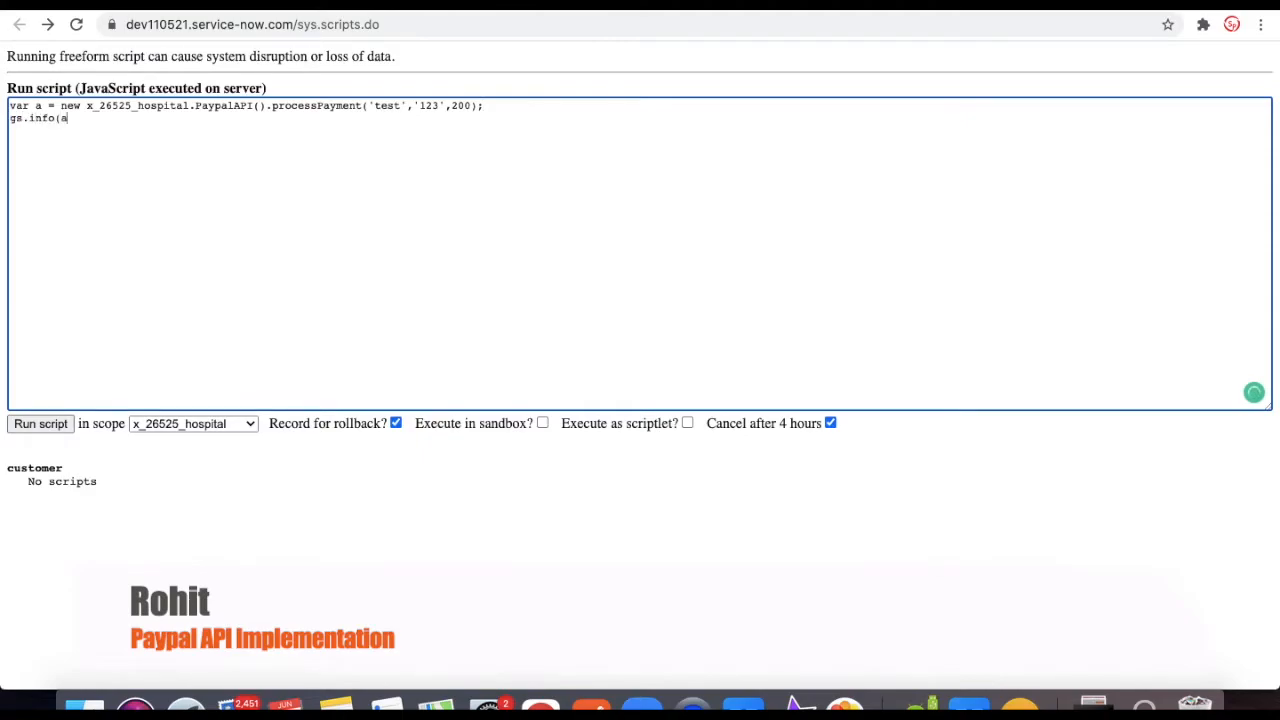
text();)
click(51, 423)
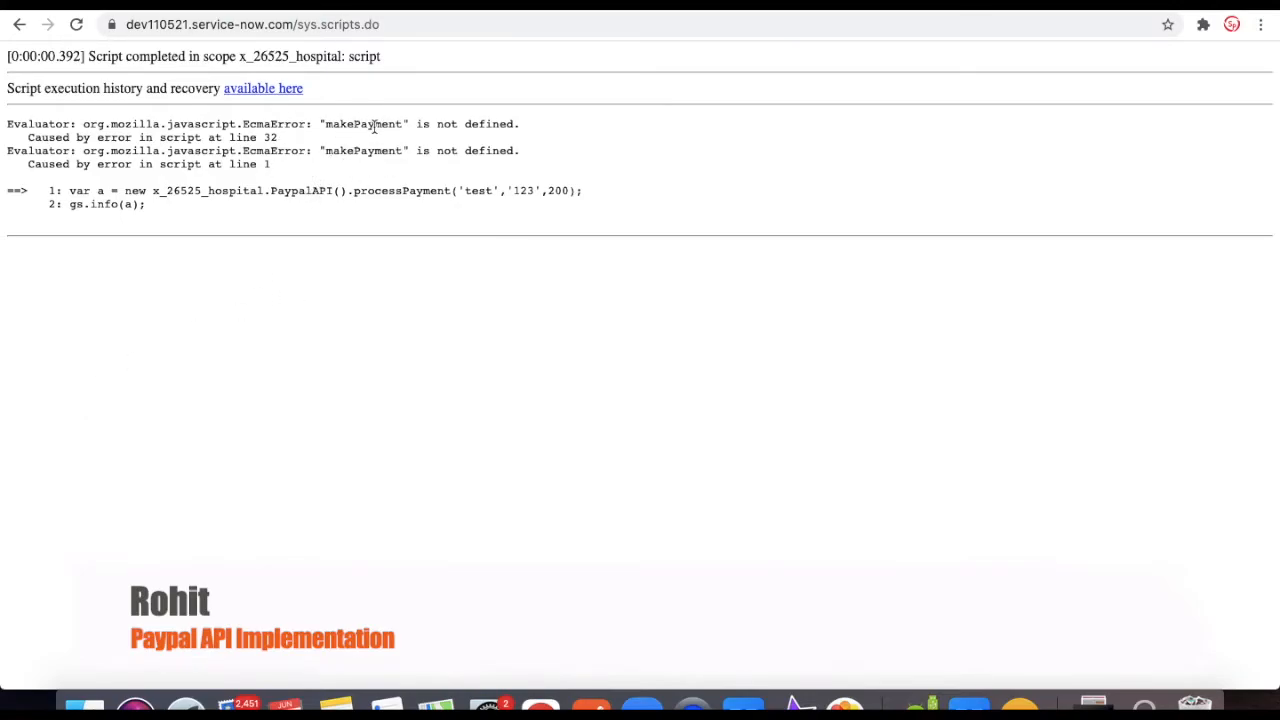
Prefix makePayment with 'this.' on line 32 of PaypalAPI and save the Script Include.
click(575, 12)
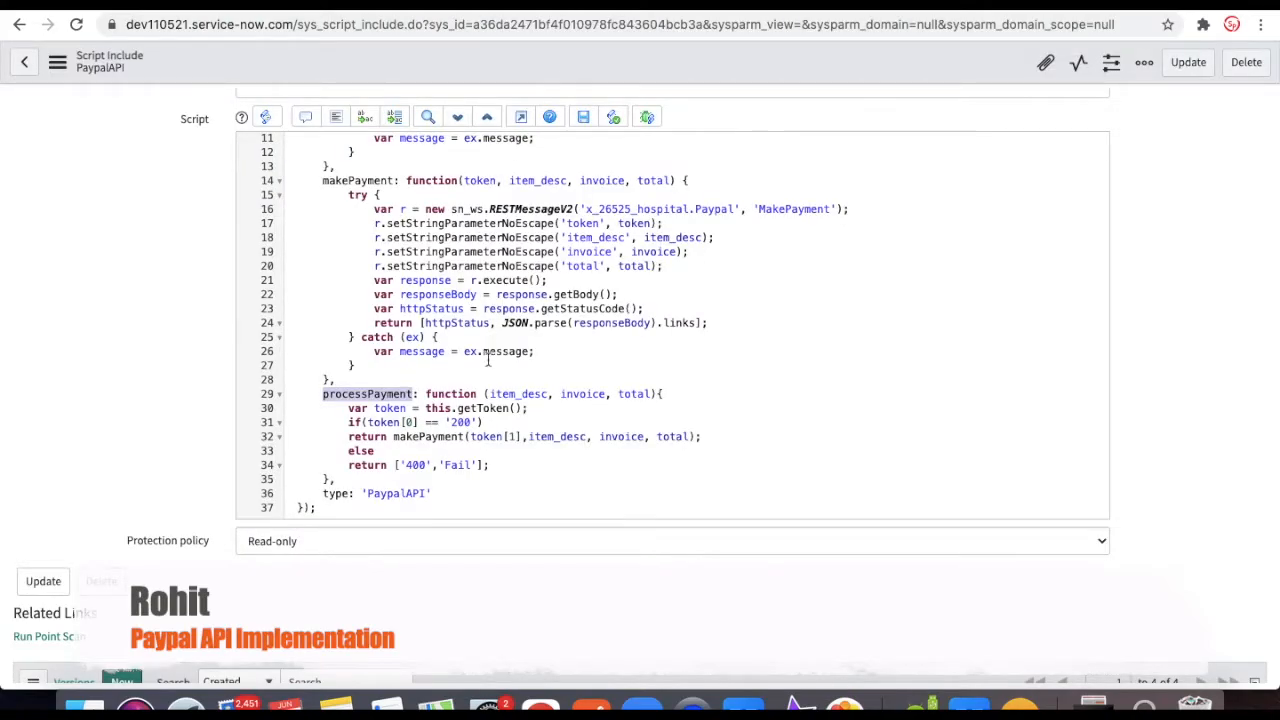
click(394, 437)
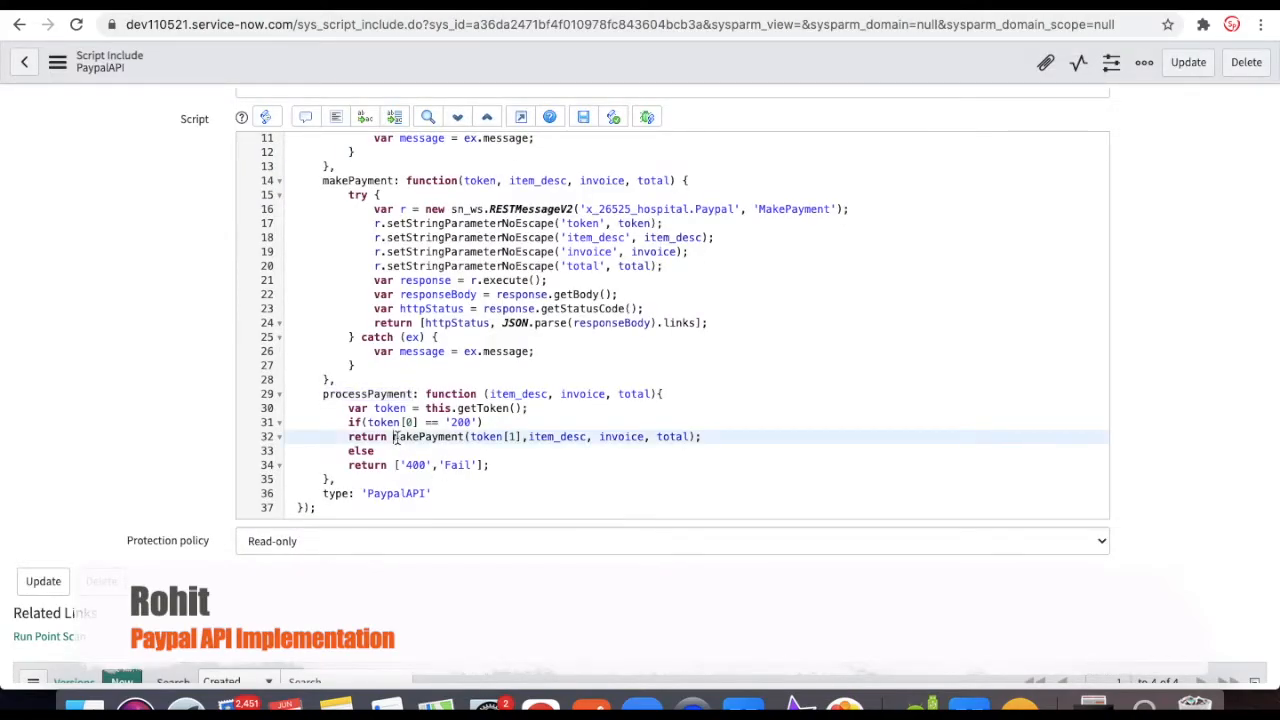
text(this.)
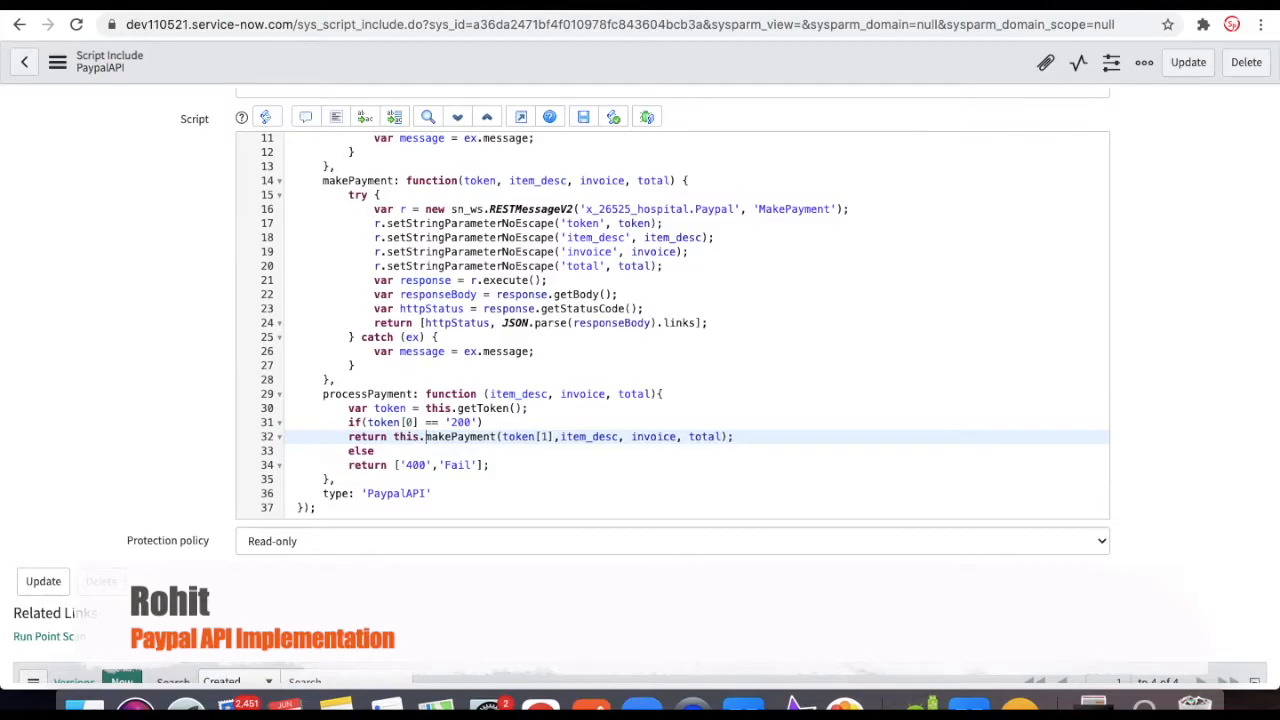
right_click(598, 45)
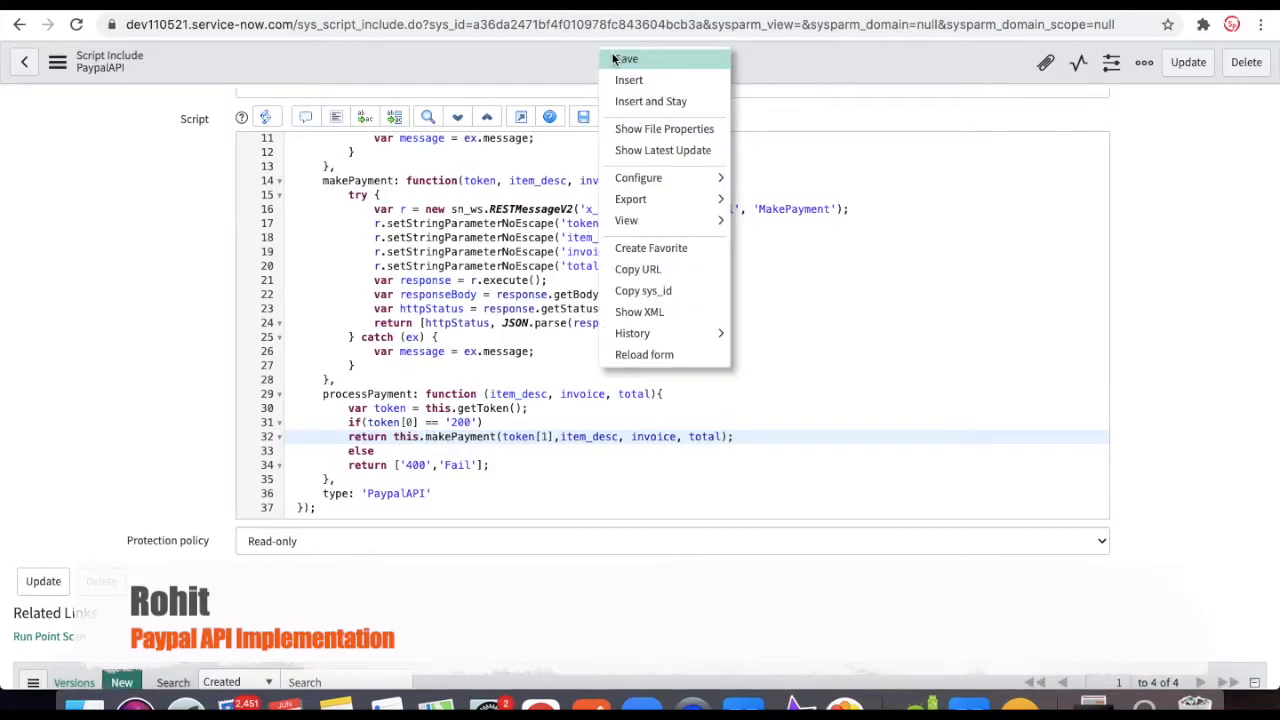
click(626, 59)
Rerun the background script and check the 201 status code in the output.
click(450, 5)
click(15, 28)
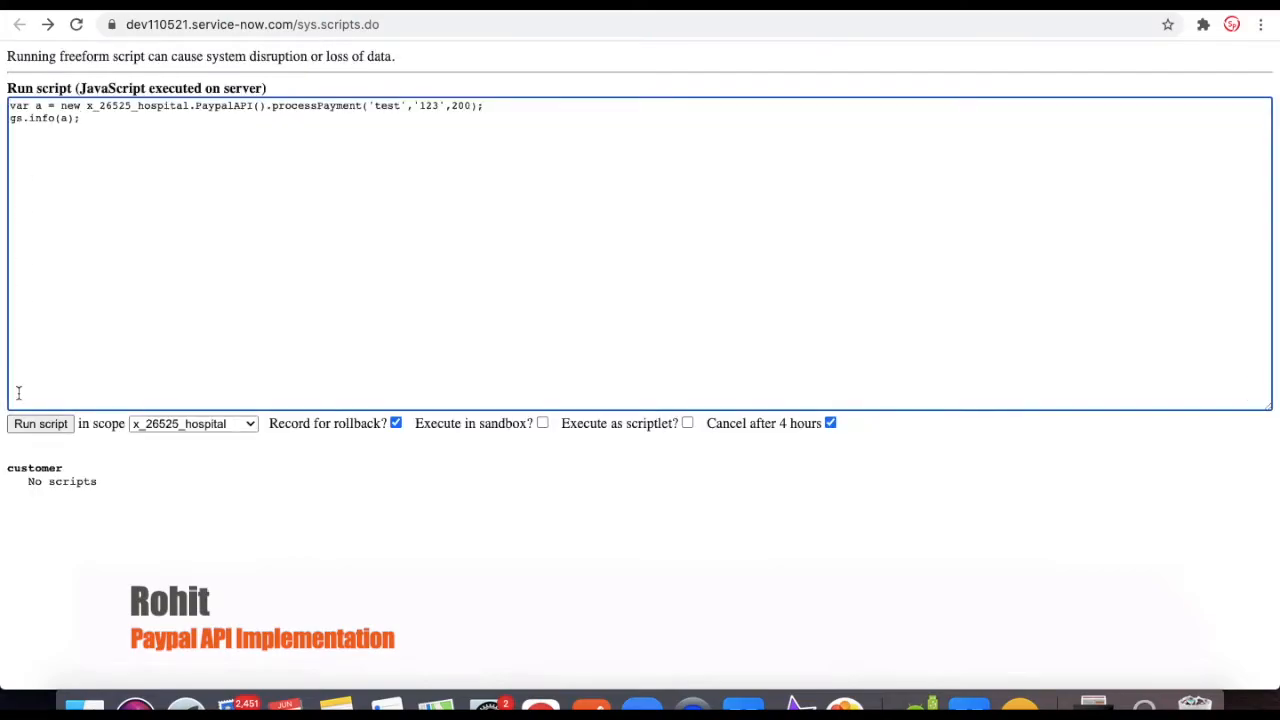
click(27, 426)
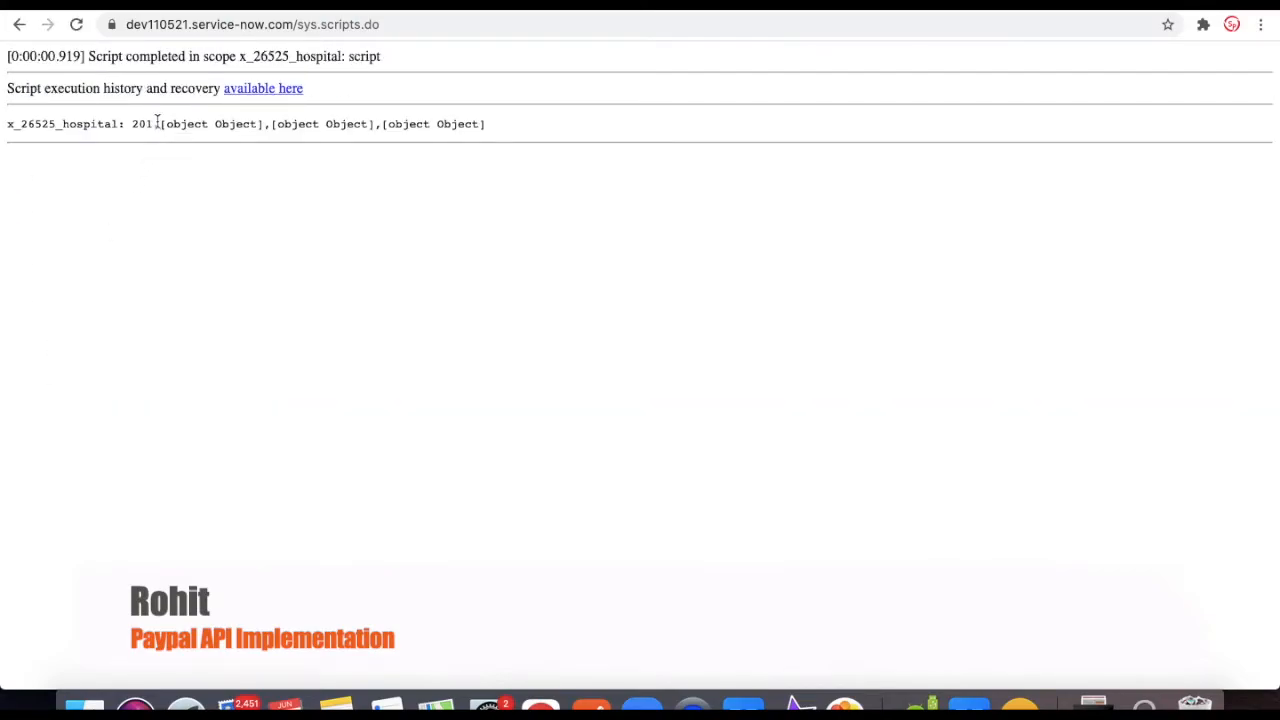
drag(154, 124, 135, 123)
Wrap the logged output in JSON.stringify and rerun the script to see PayPal's payment links.
click(21, 30)
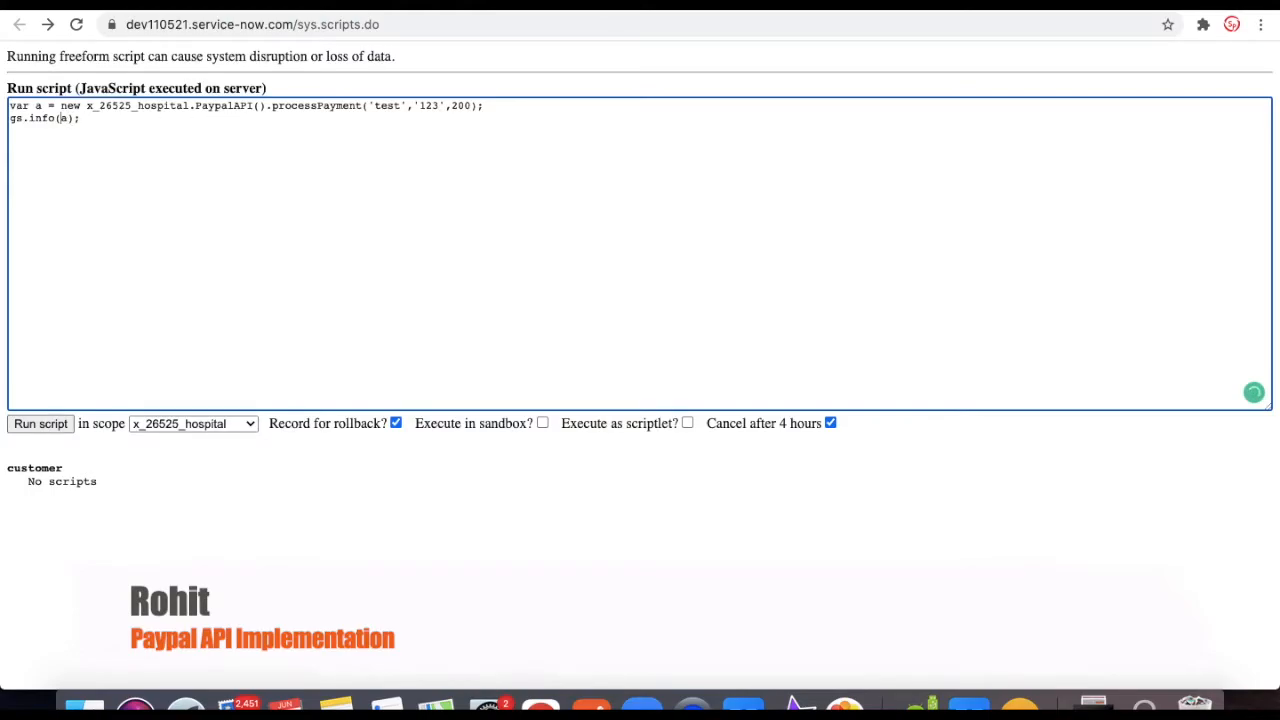
text(JSON.stringify([01])
click(48, 424)
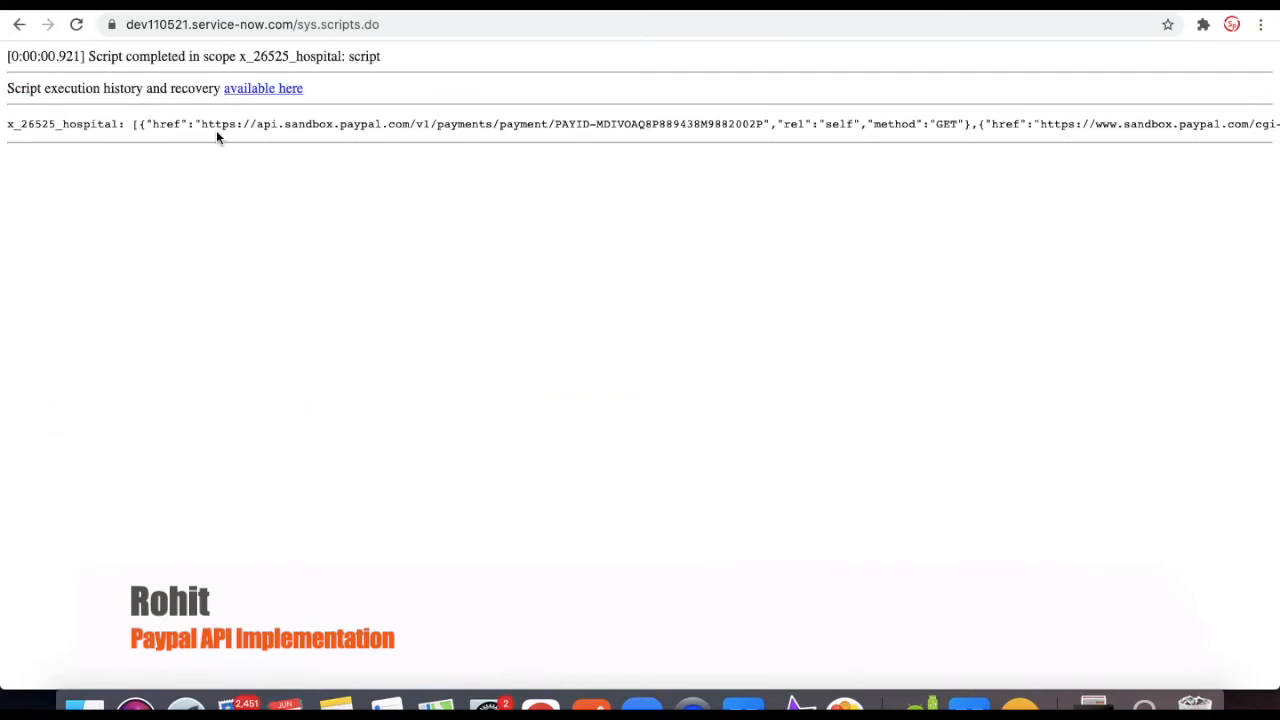
scroll(217, 134, right, 10)
scroll(216, 130, right, 5)
scroll(216, 130, left, 15)
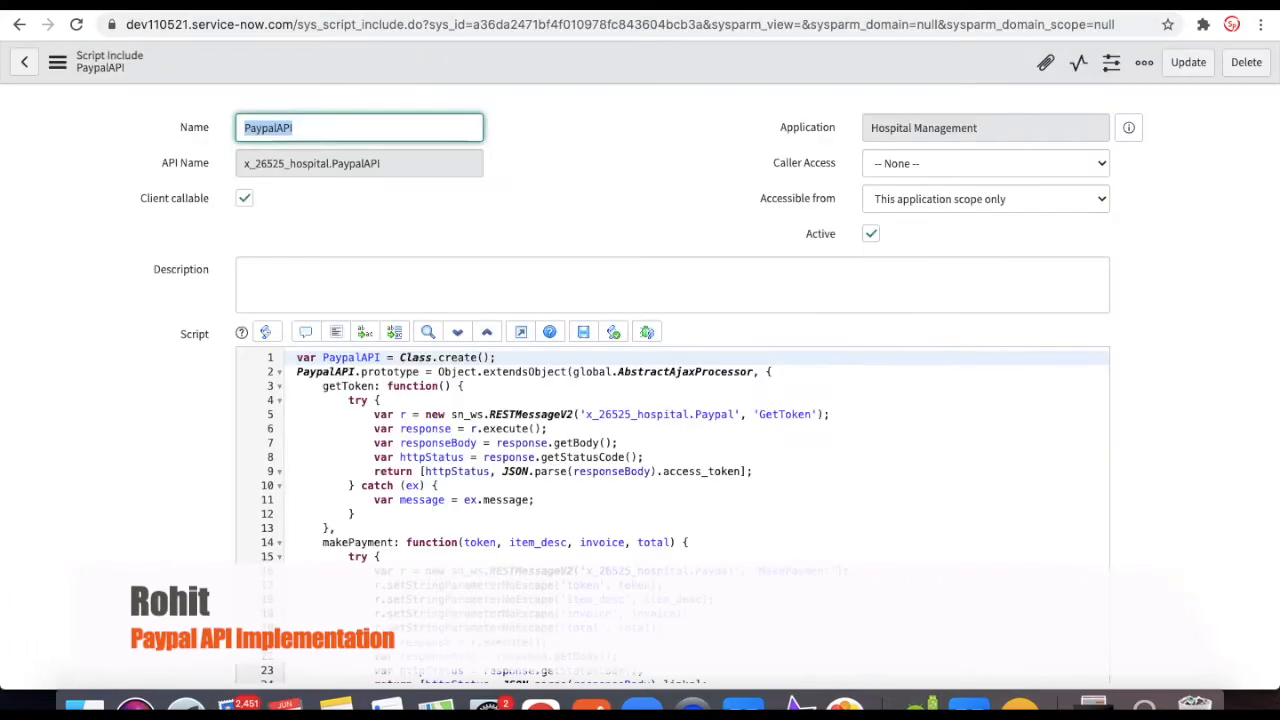
Filter the navigator for 'hosp' and create a new Patient Record.
scroll(501, 199, down, 5)
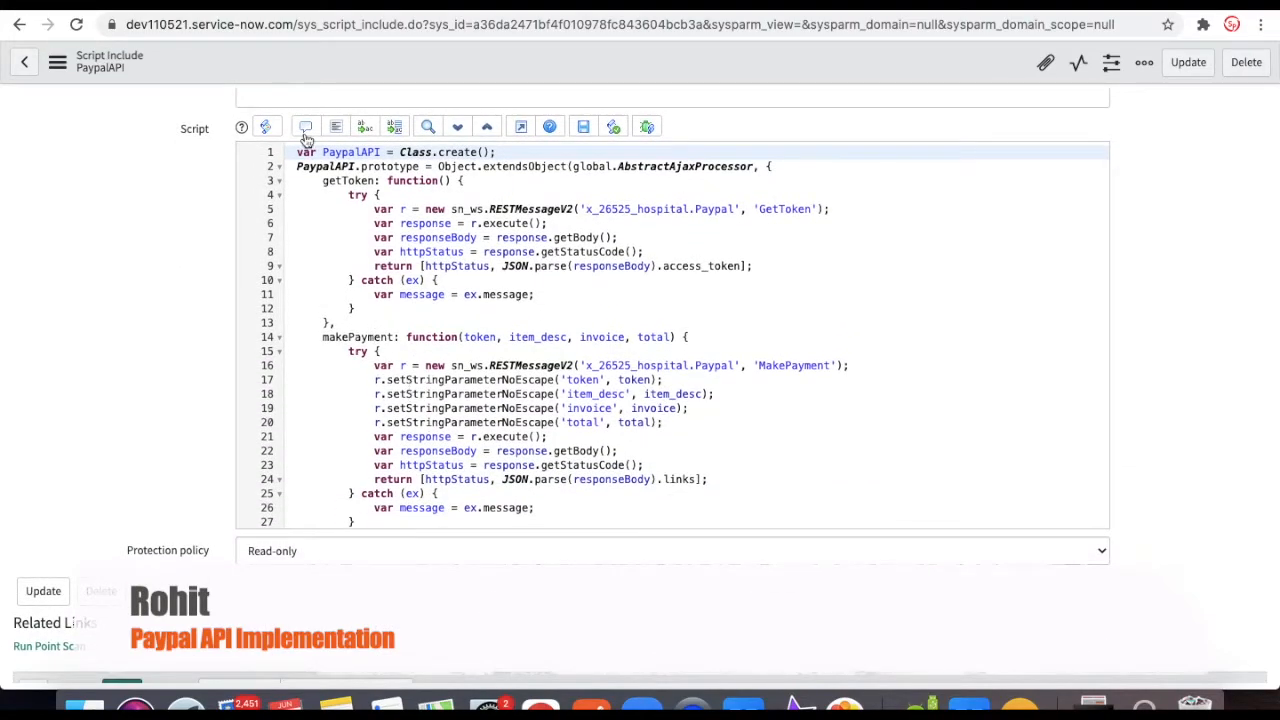
scroll(427, 343, down, 3)
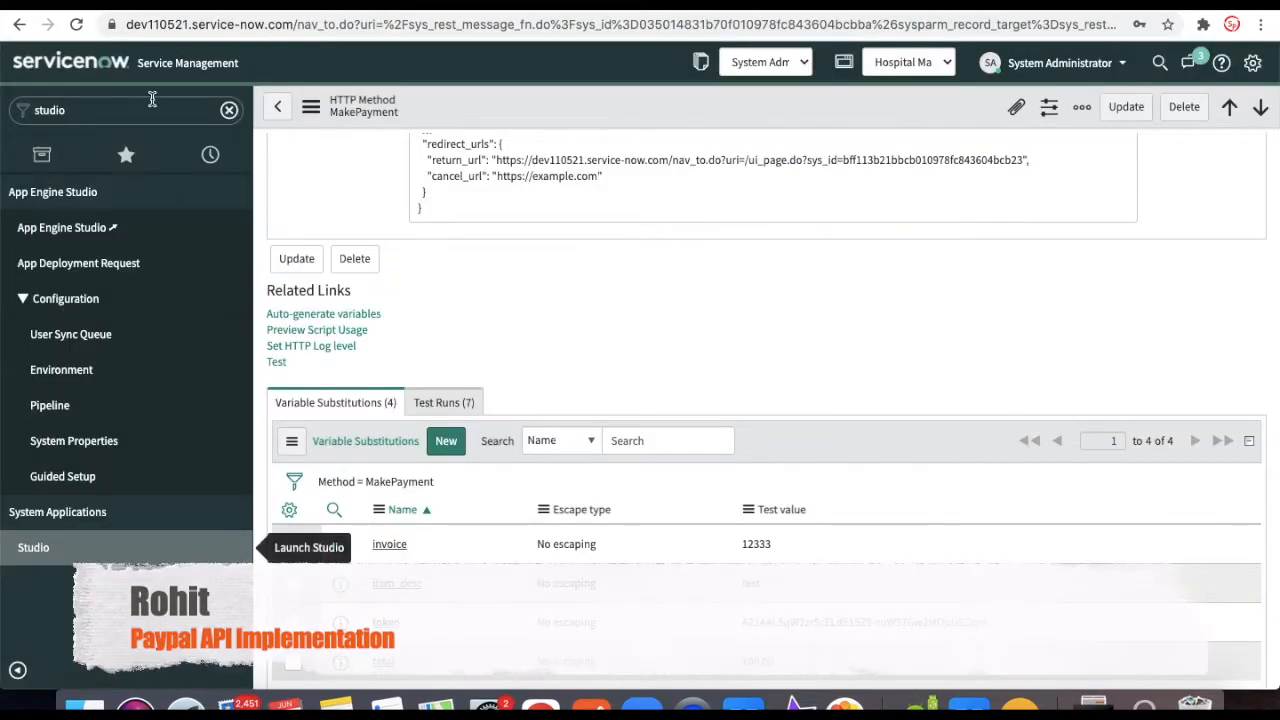
click(152, 98)
text(hosp)
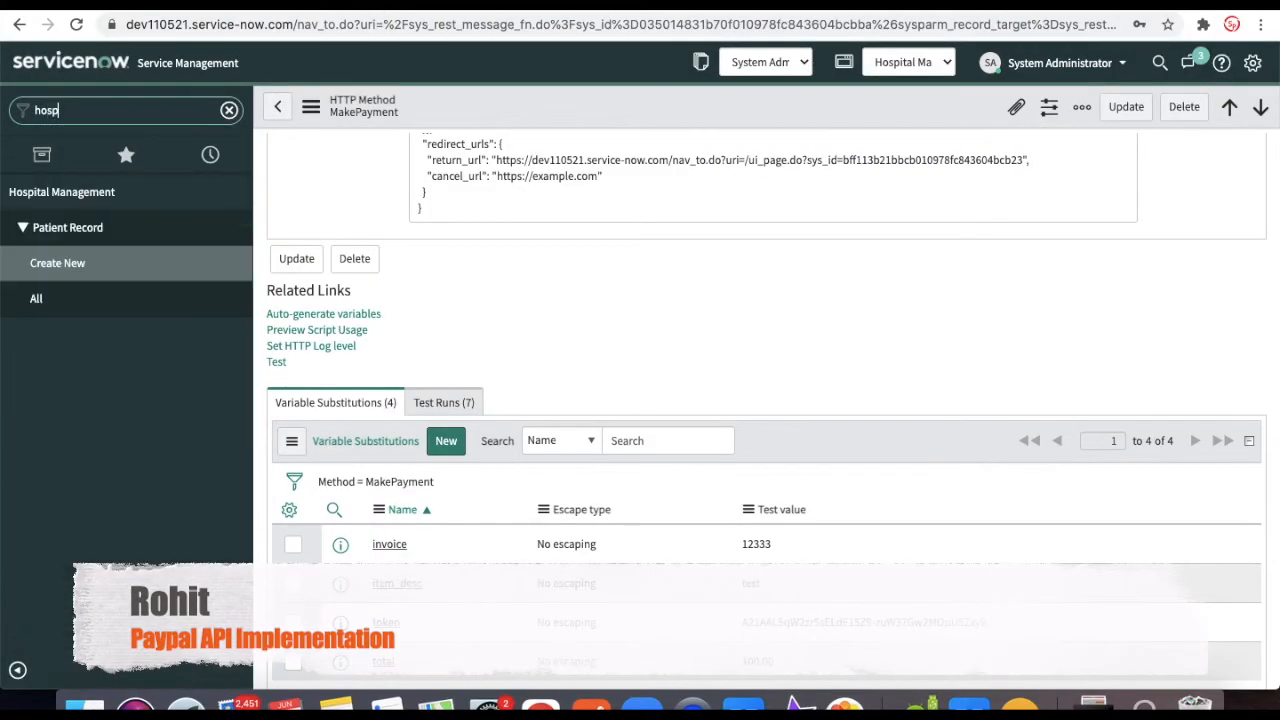
click(70, 266)
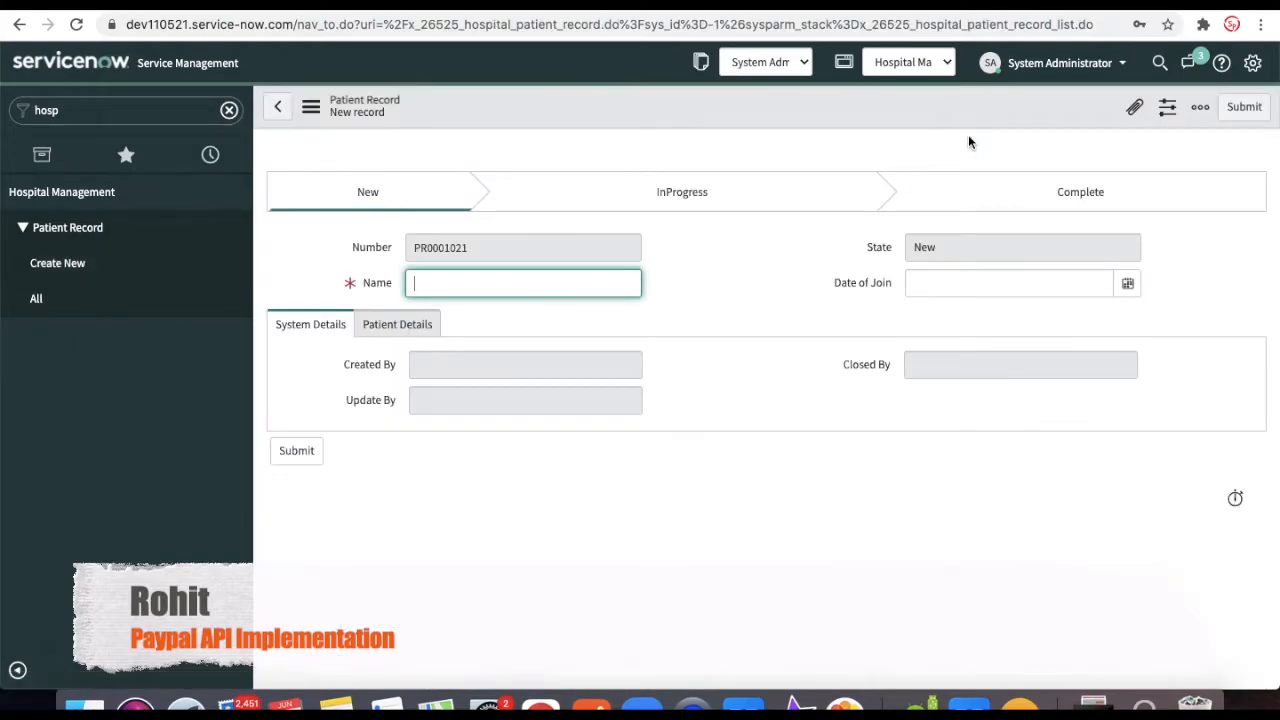
Filter the navigator for 'Ui ACt' and open the System UI > UI Actions list.
double_click(85, 110)
text(Ui ACt)
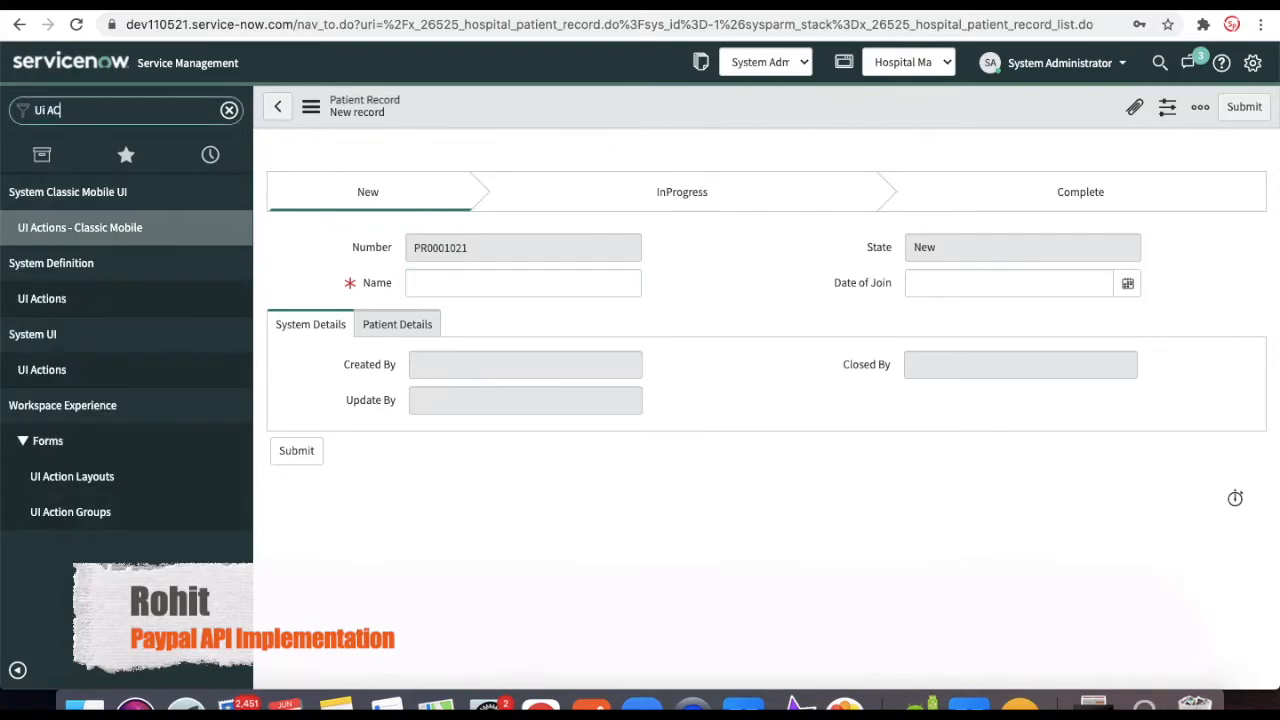
click(71, 385)
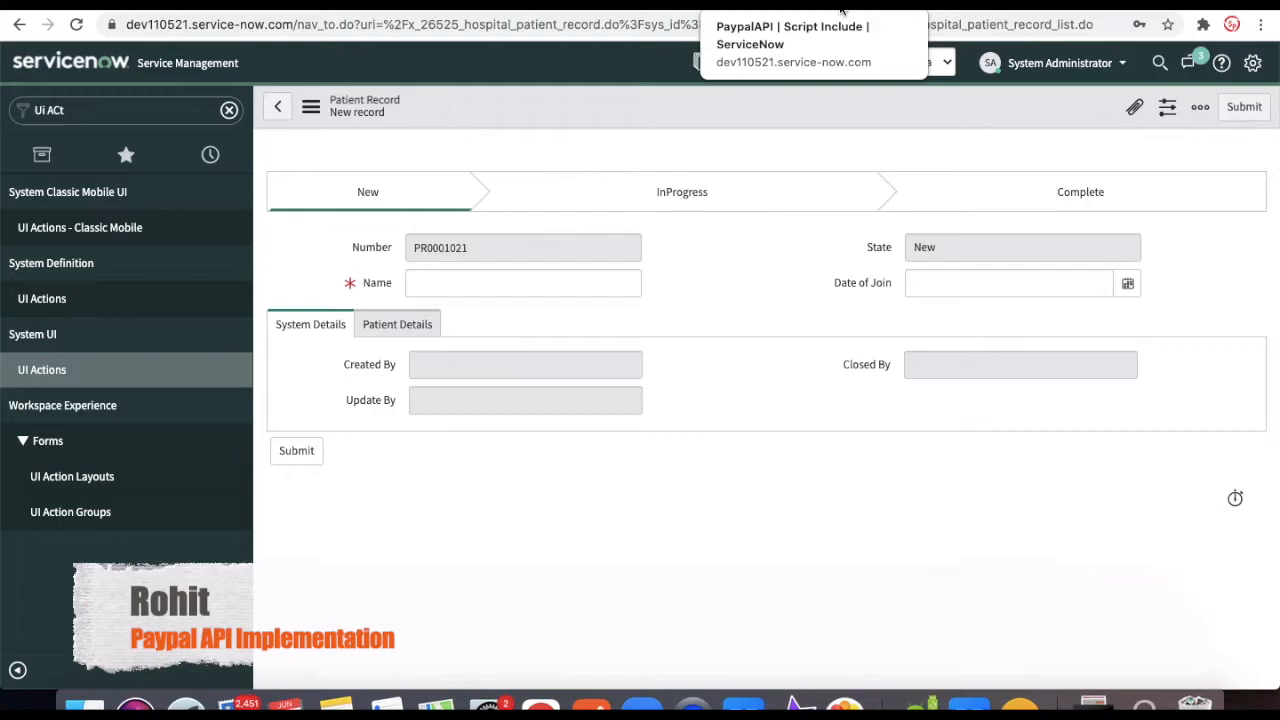
Name the UI Action 'Pay' on the Patient Record table, shown as a form button, and adjust its order.
click(587, 6)
text(Pay)
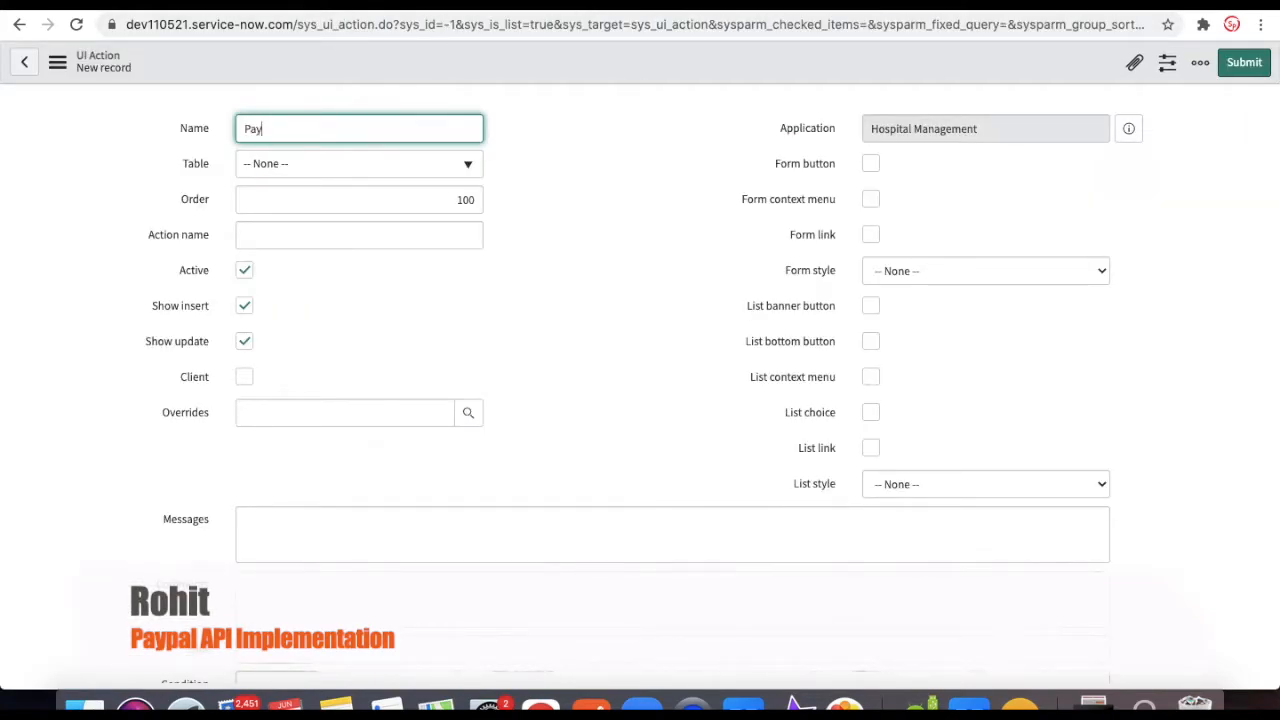
click(344, 165)
text(patie)
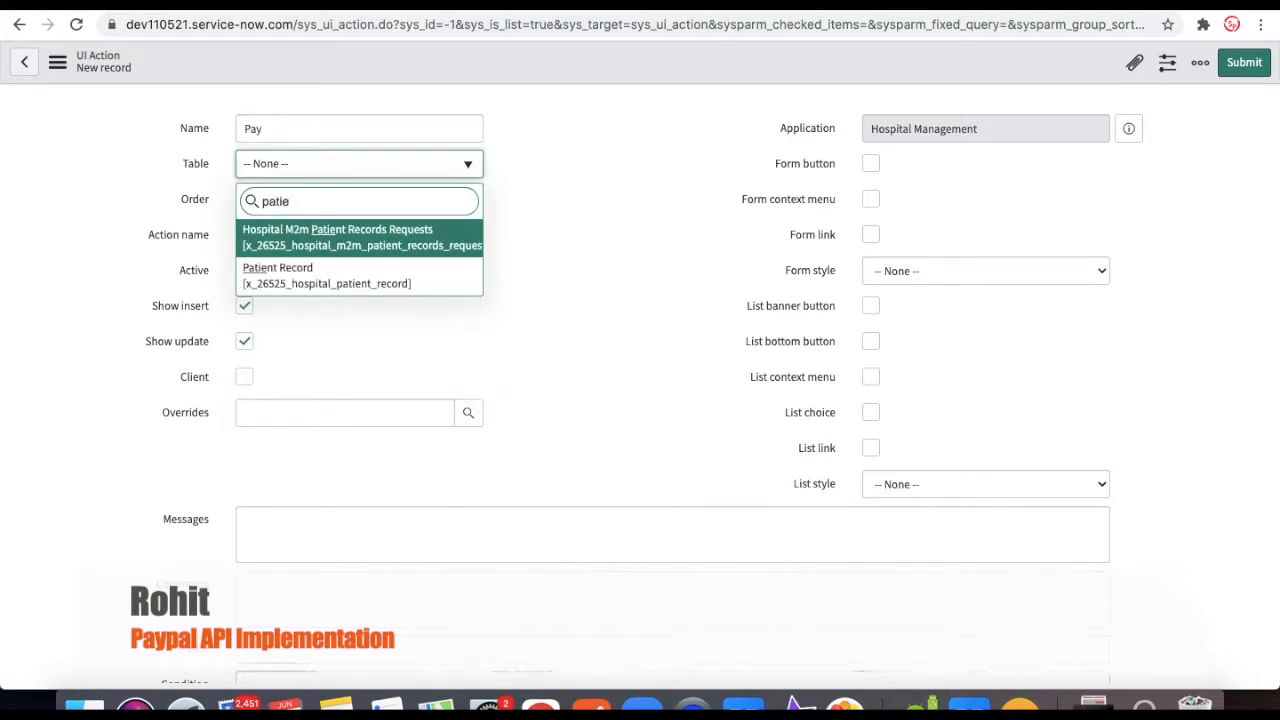
key(Down)
key(Return)
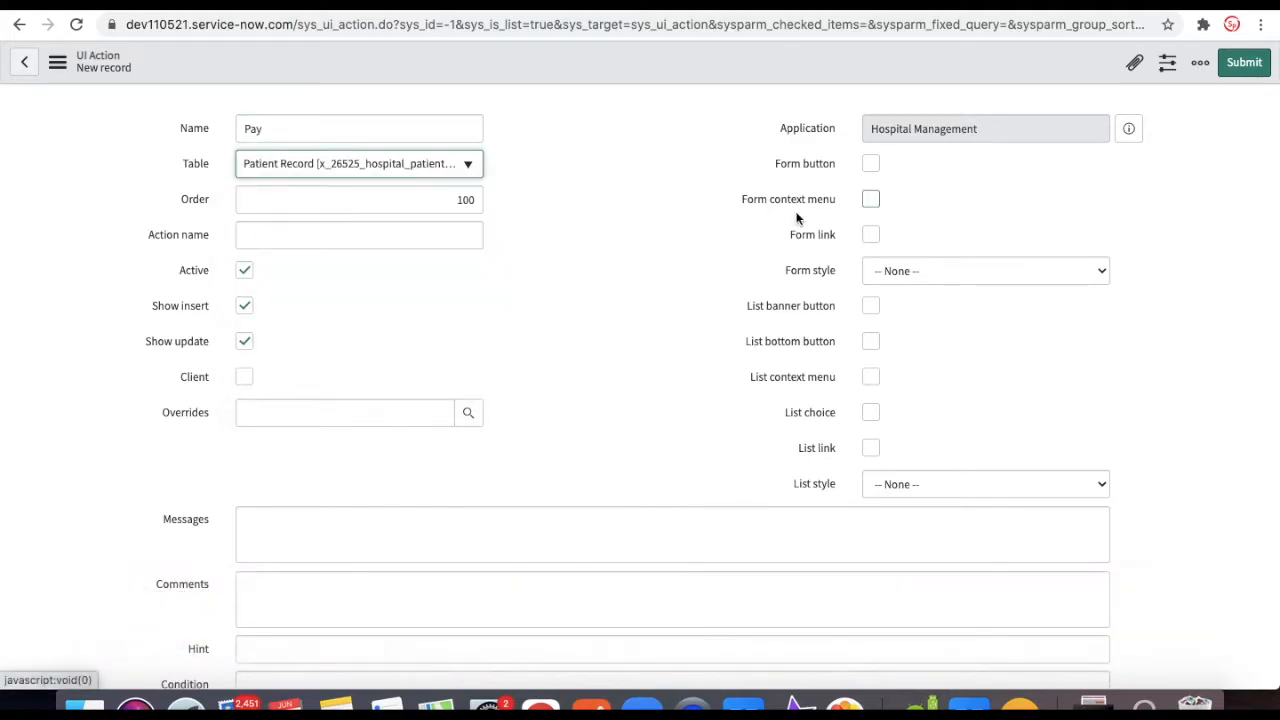
click(870, 164)
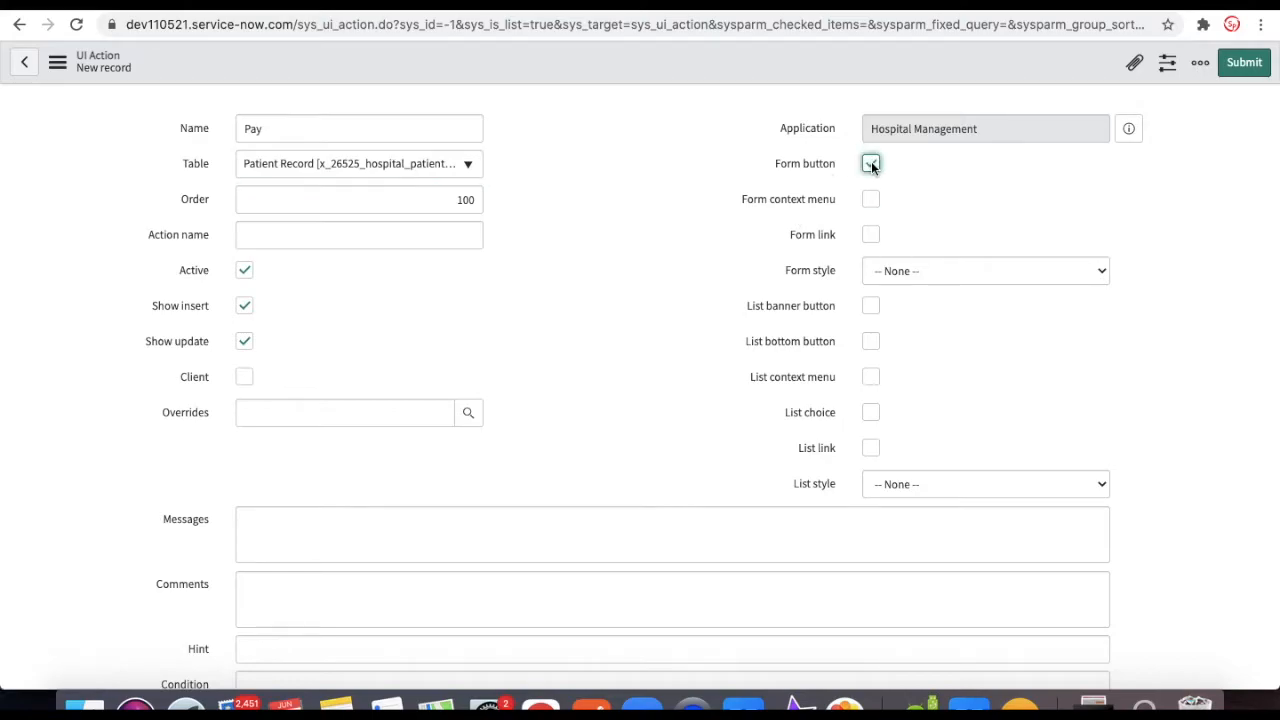
click(465, 200)
key(BackSpace)
text(2)
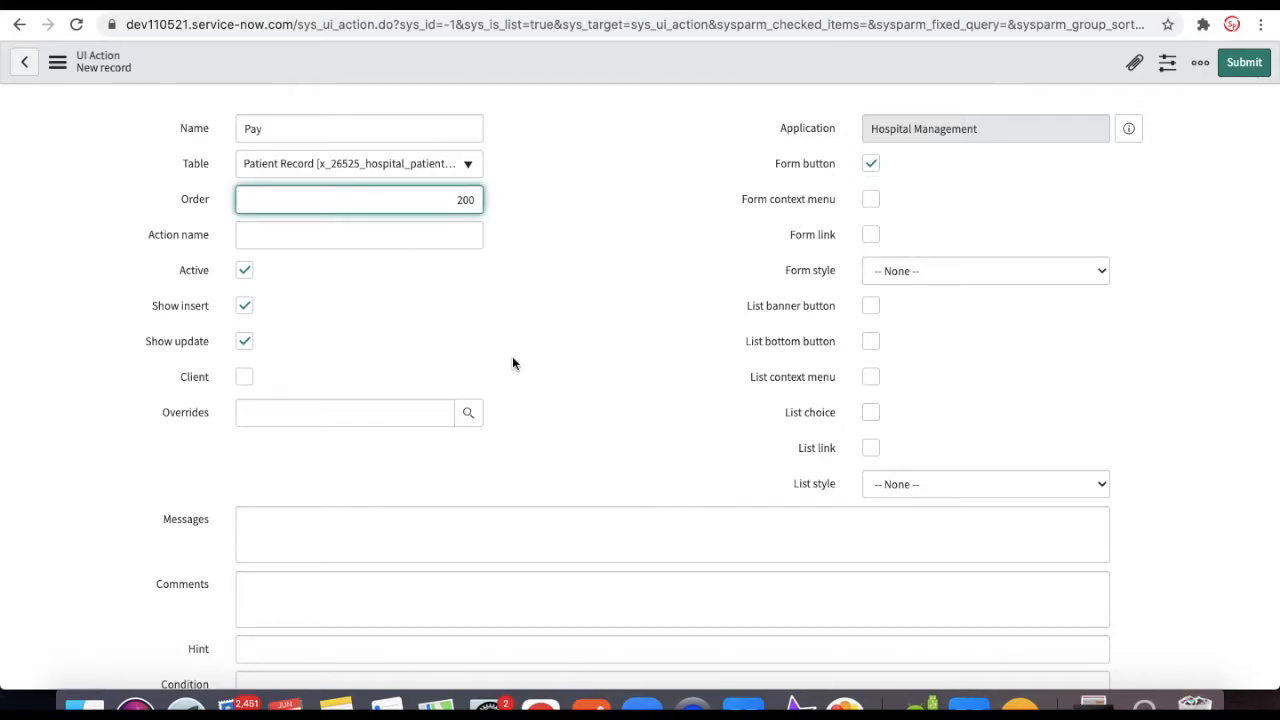
Make the action client-side with Onclick set to processPayment().
scroll(513, 360, down, 1)
click(244, 346)
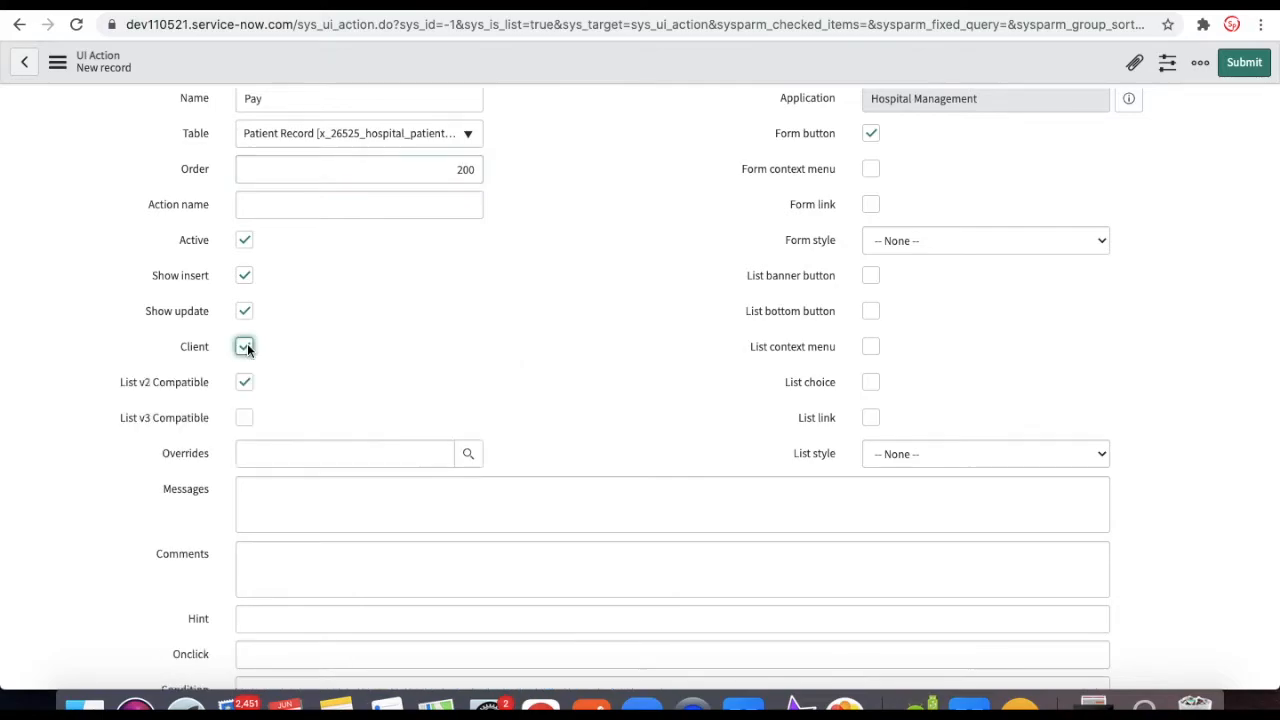
scroll(614, 306, down, 3)
scroll(614, 307, down, 1)
click(323, 461)
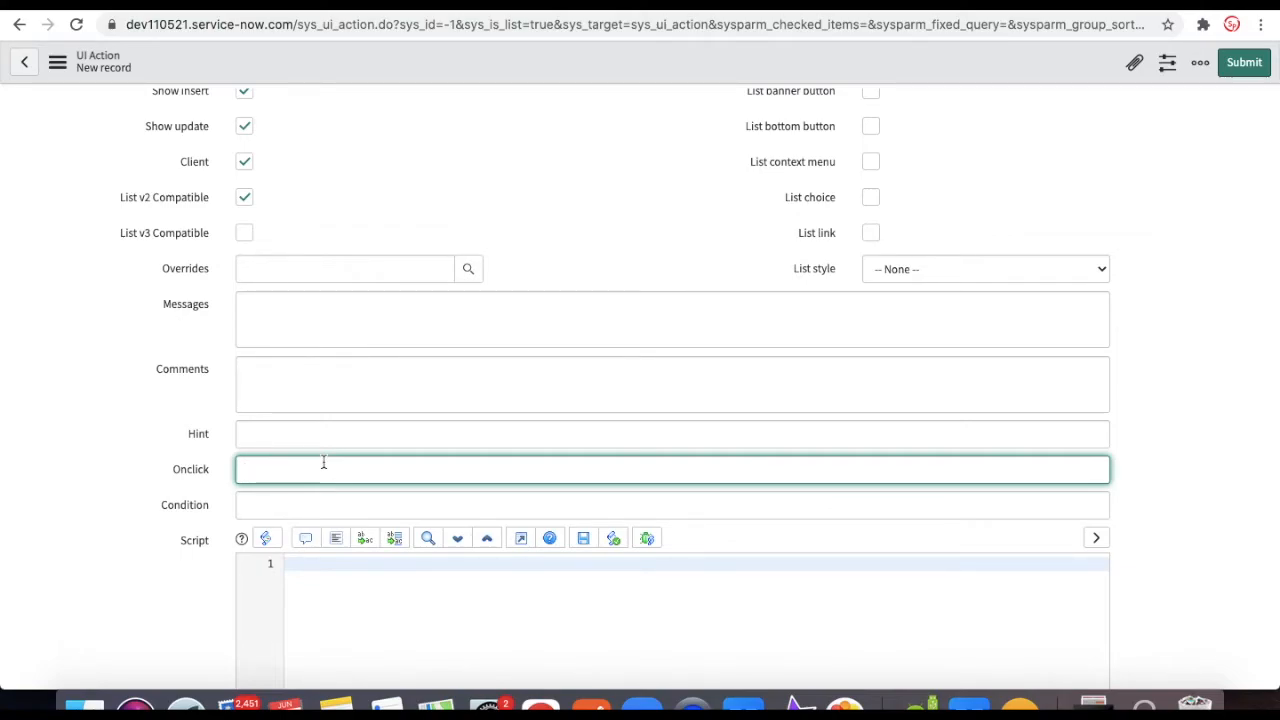
text(processPayment())
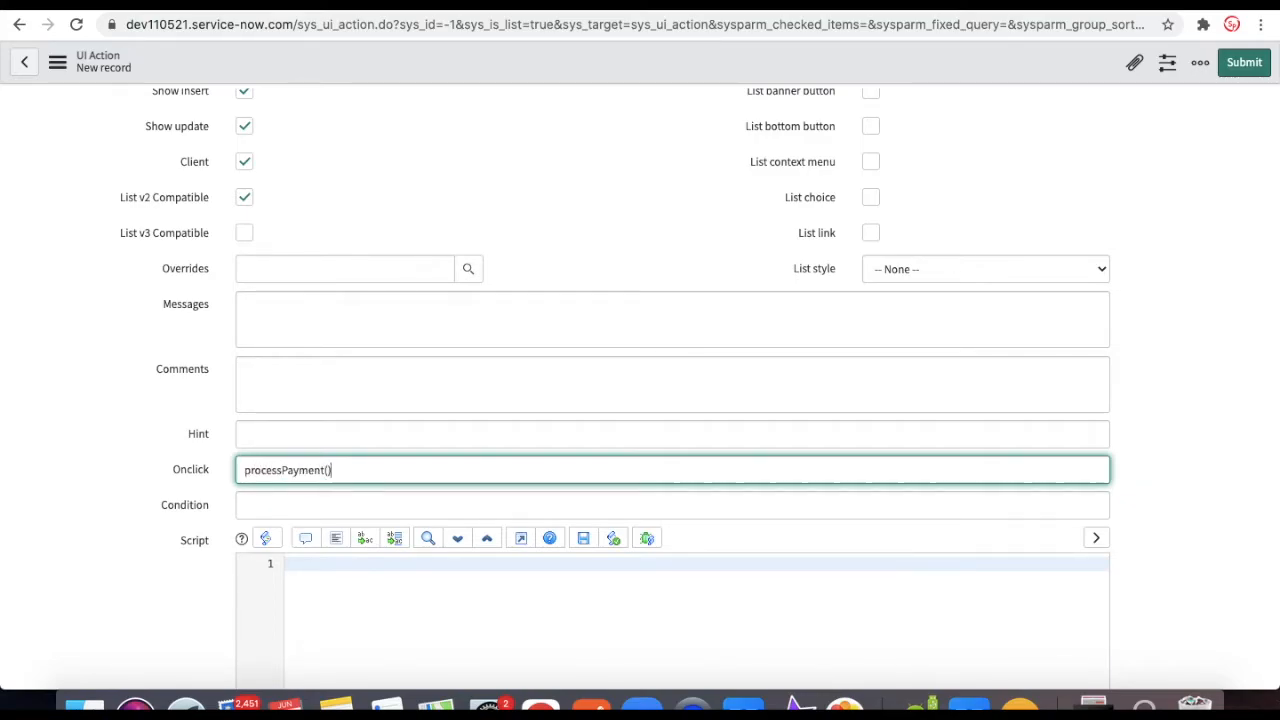
Write the script function processPayment(){ alert('Ok'); } and save the action.
triple_click(268, 466)
key(super+c)
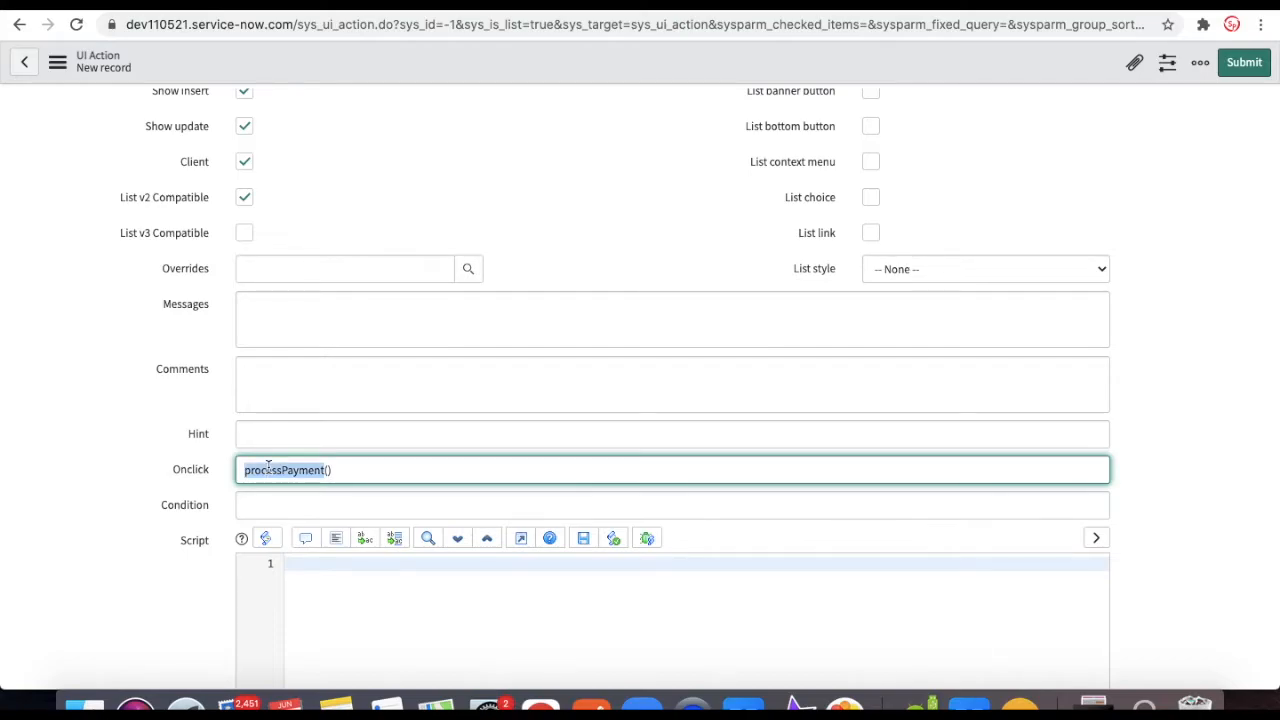
click(343, 566)
text(function)
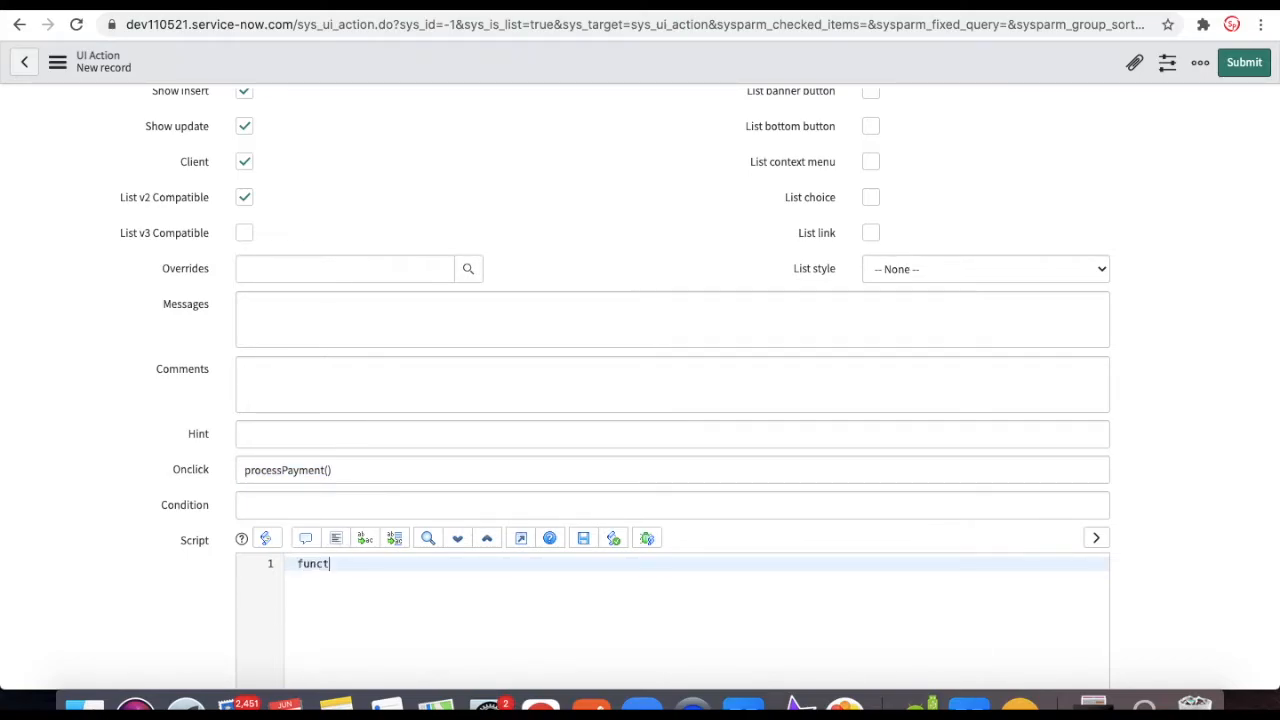
key(super+v)
text((){)
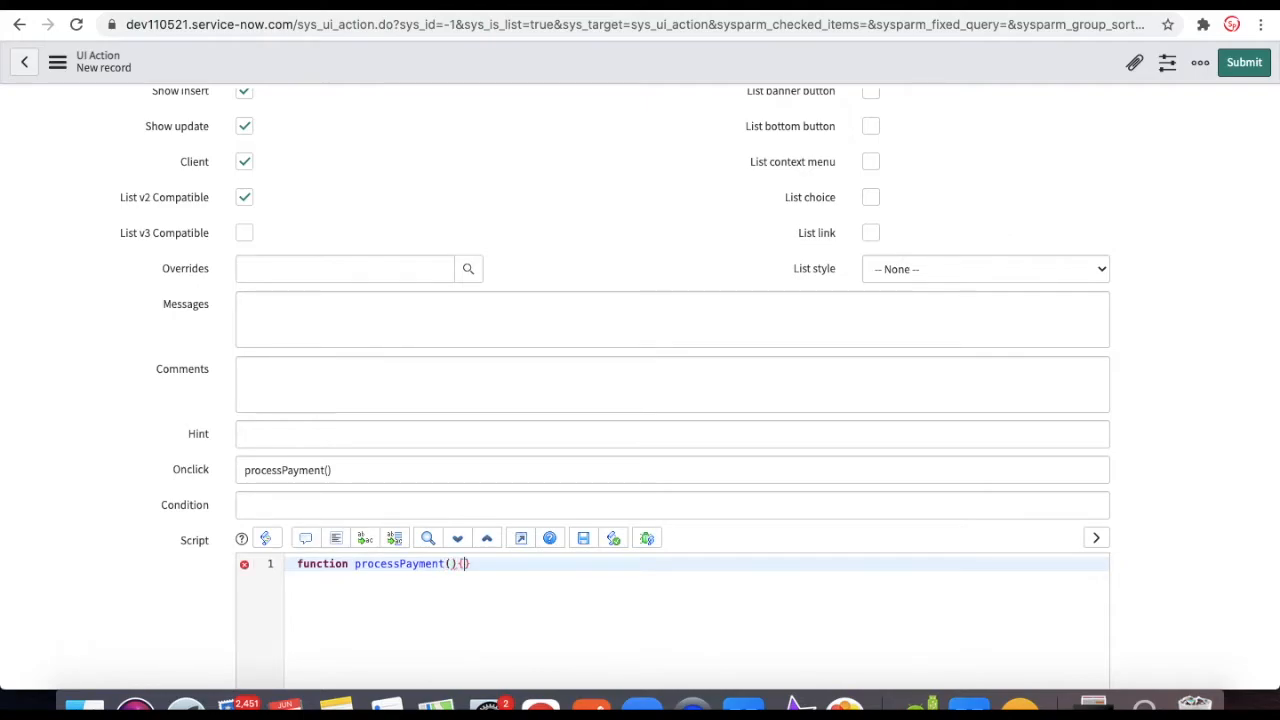
key(Return)
text(alert(')
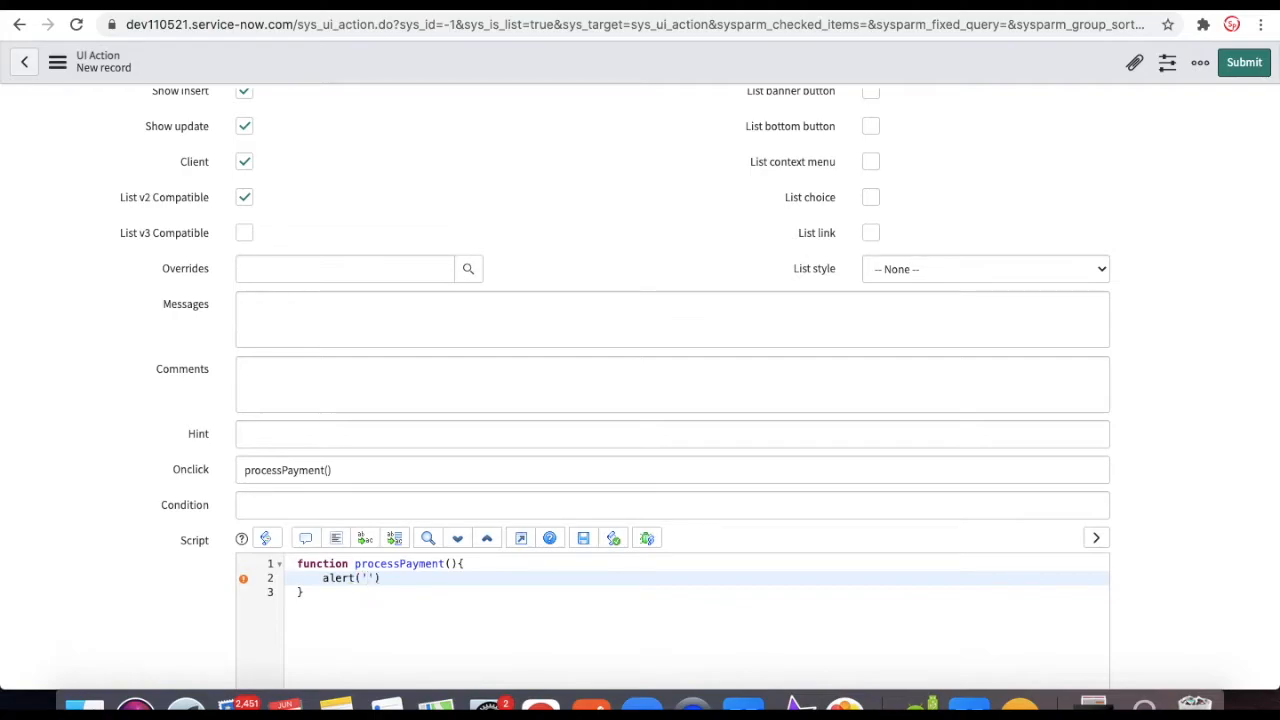
text(Ok');)
right_click(616, 58)
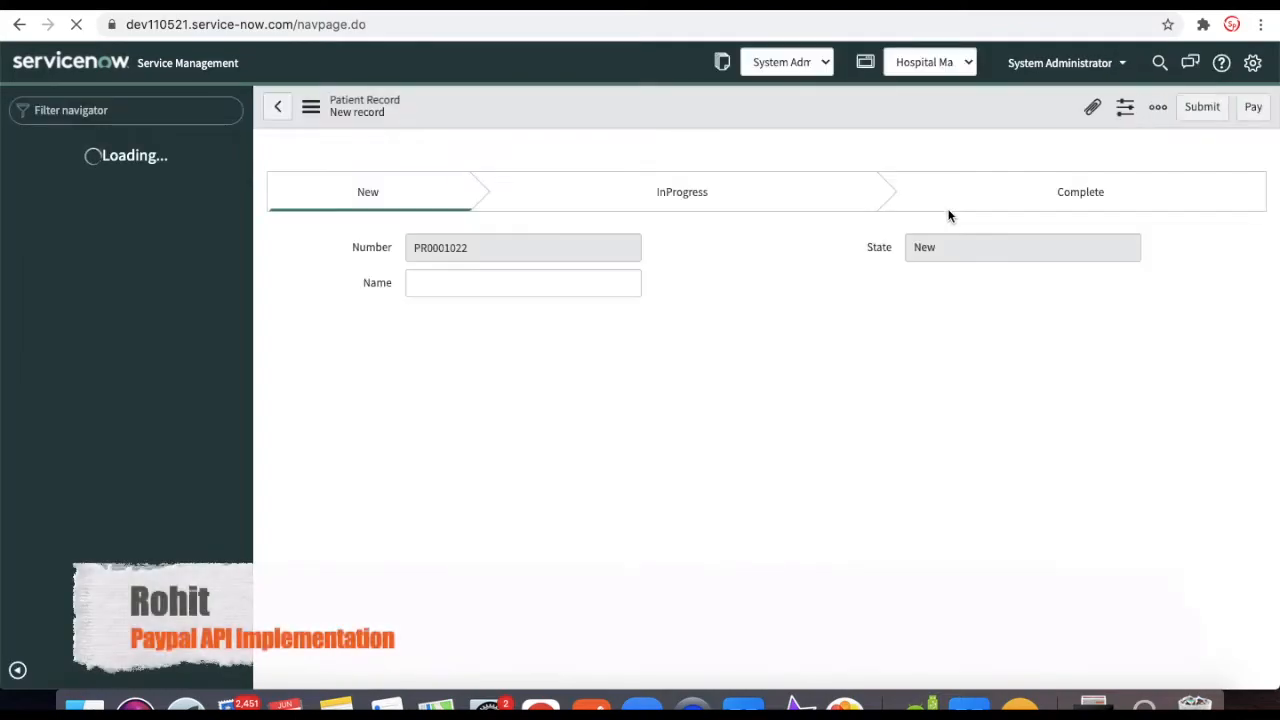
Run Pay on the patient record, dismiss the 'Ok' alert, and show the Patient Details fields.
click(1251, 112)
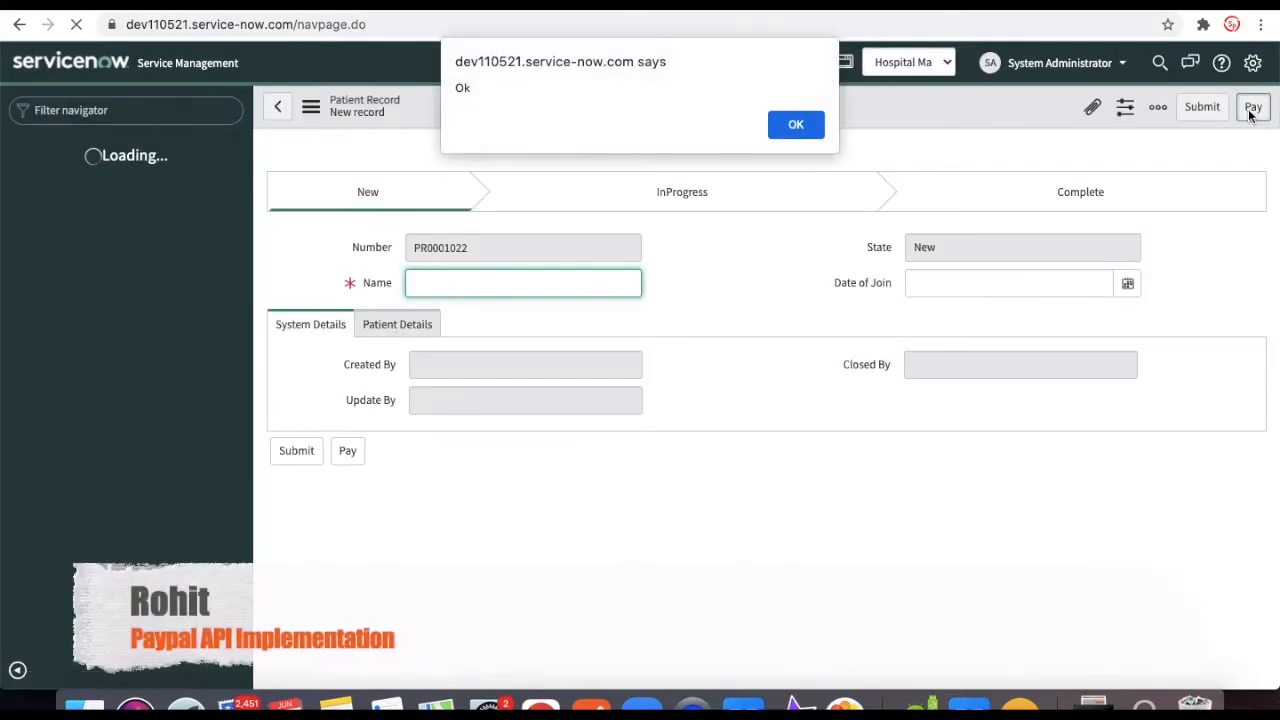
click(794, 124)
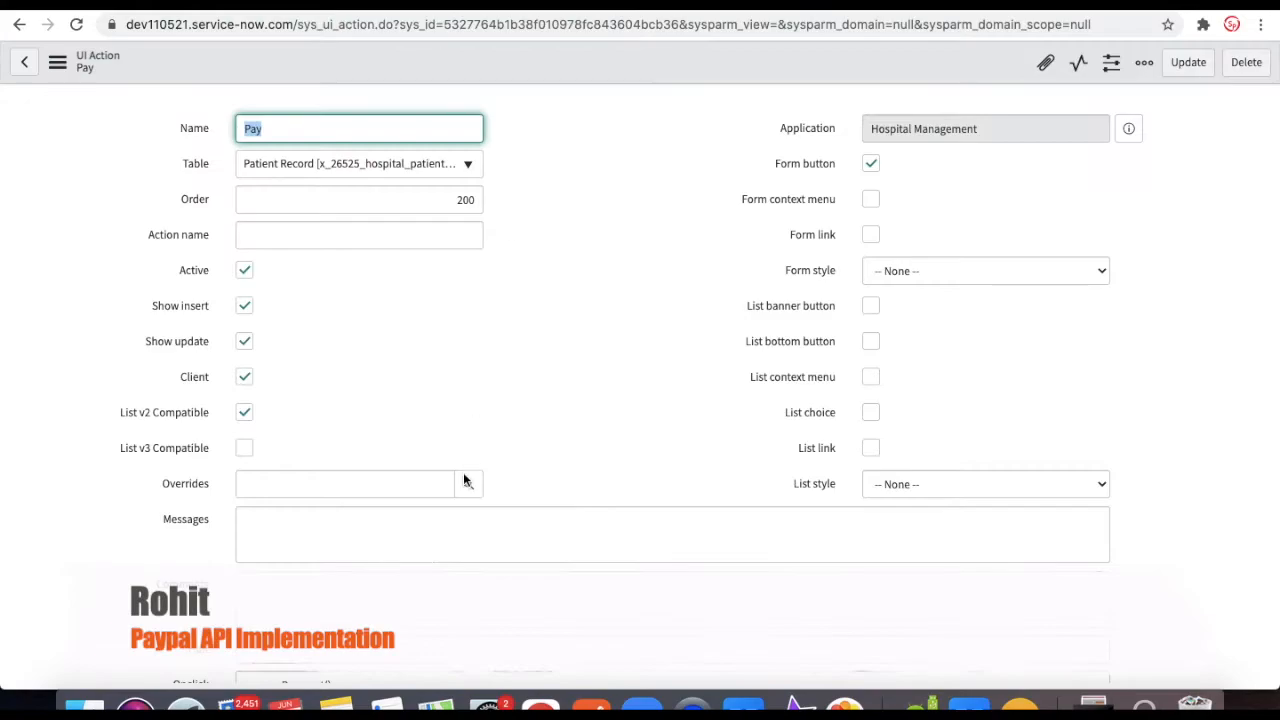
scroll(460, 480, down, 5)
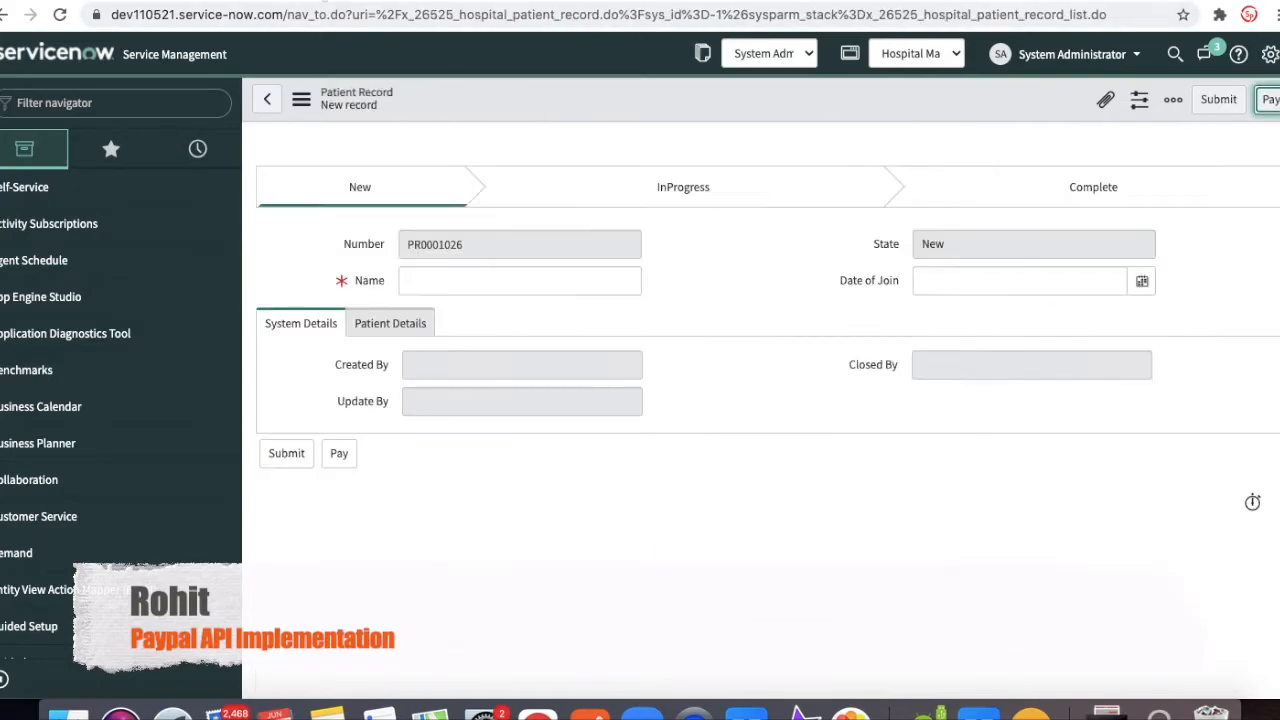
click(366, 325)
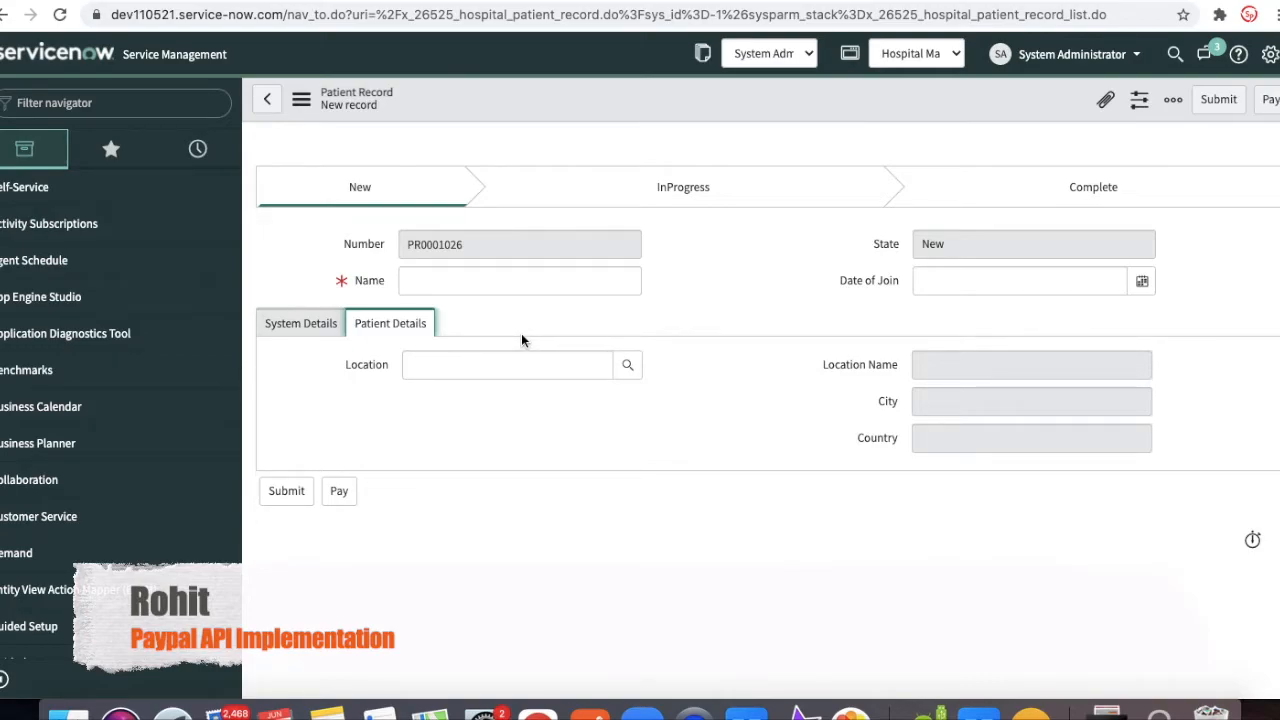
right_click(621, 118)
In Form Design, add a read-only True/False field 'Payment Status' (payment_status) to Payment Details.
mouse_move(662, 153)
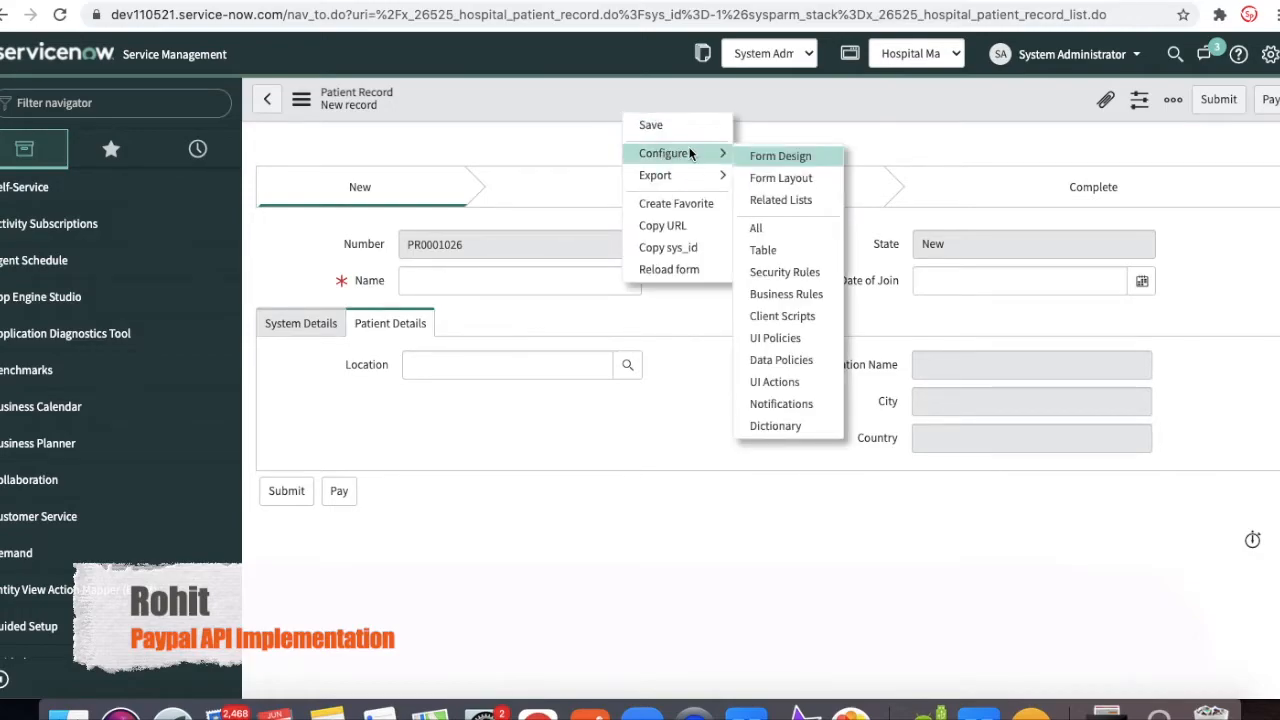
click(785, 160)
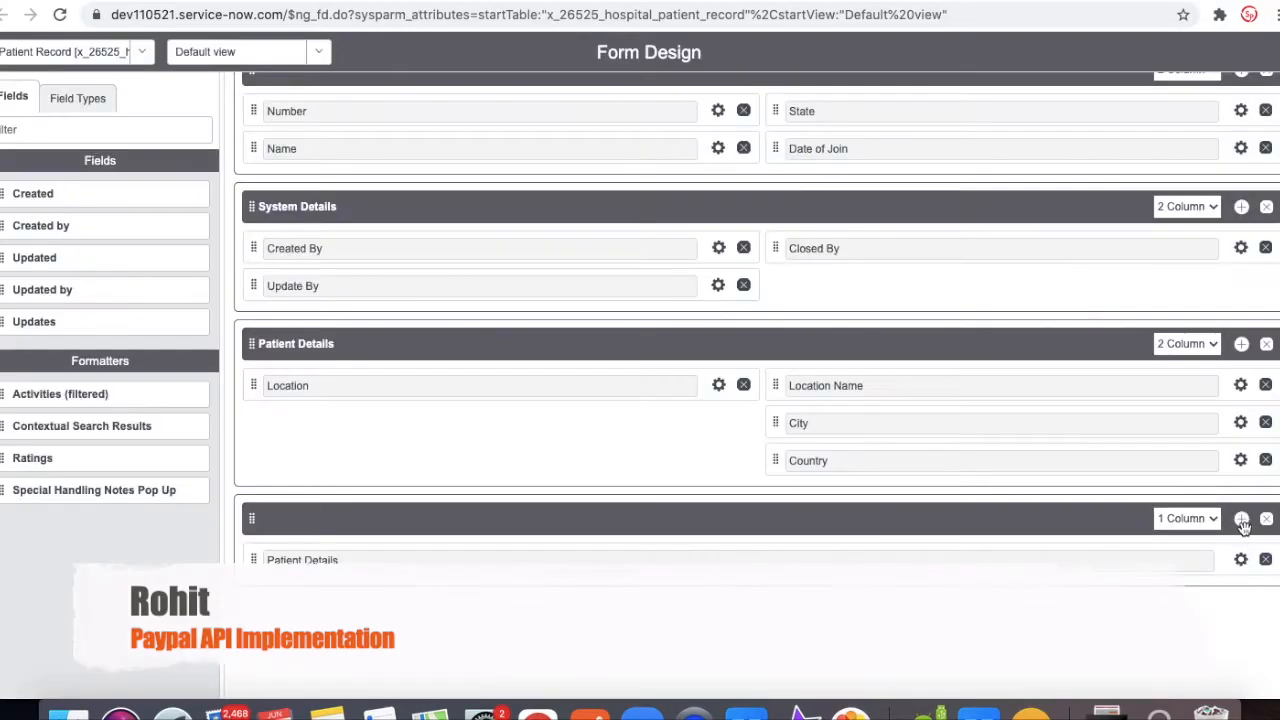
click(66, 106)
click(38, 130)
text(tr)
drag(62, 336, 403, 653)
scroll(403, 653, down, 2)
click(718, 472)
text(Payment Status)
key(Tab)
text(payment_status)
click(316, 257)
click(765, 102)
Add an Integer field 'Amount' named amount to Payment Details.
click(38, 130)
key(BackSpace)
key(BackSpace)
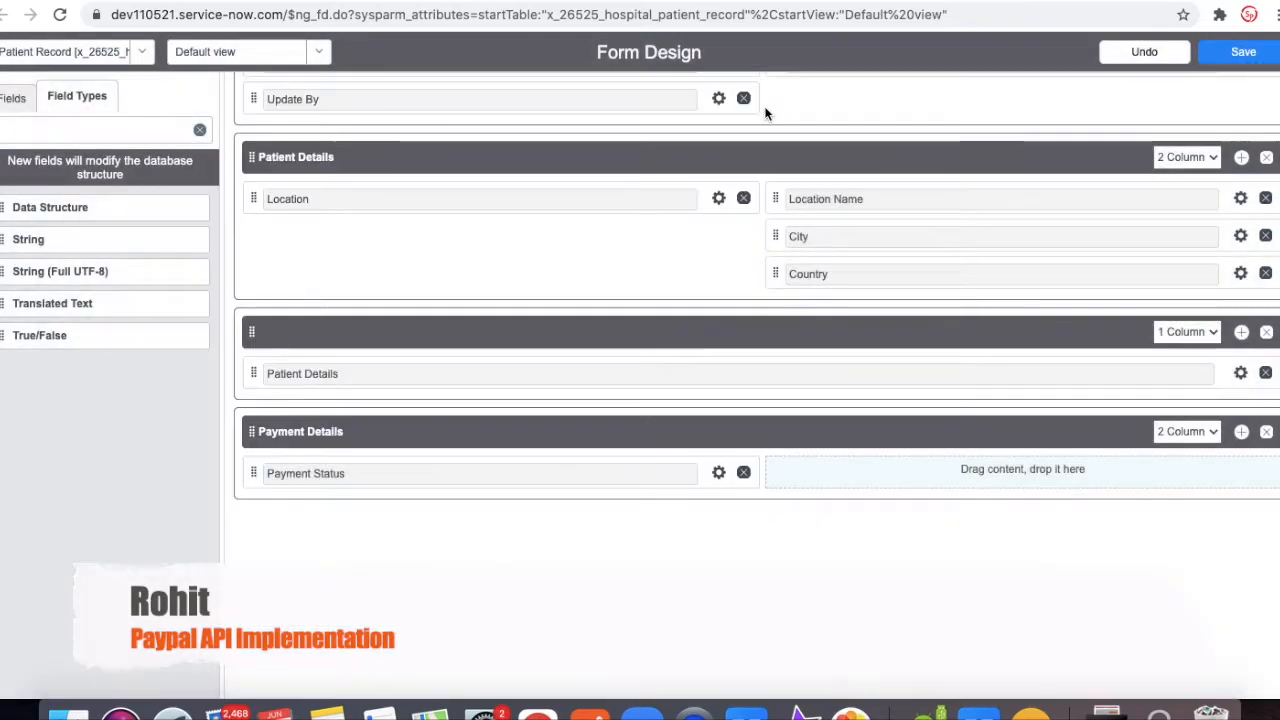
text(int)
drag(28, 241, 832, 472)
click(1240, 473)
text(Amount)
key(Tab)
text(amount)
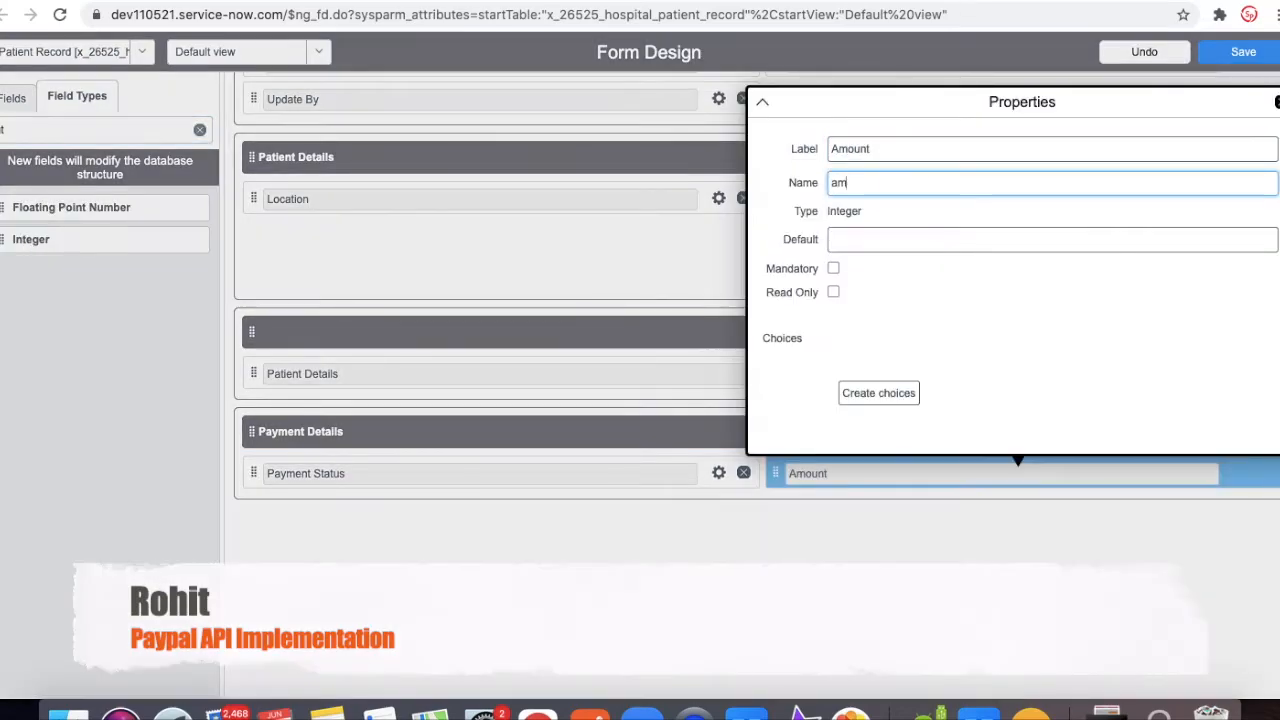
click(1276, 102)
Add a String field 'Payment Reference' named payment_reference to Payment Details.
click(38, 130)
key(BackSpace)
key(BackSpace)
key(BackSpace)
text(str)
drag(28, 240, 434, 512)
click(718, 472)
text(Reference)
key(Left)
key(Left)
key(Left)
key(Left)
key(Left)
key(Left)
key(Left)
key(Left)
key(Left)
text(Payment)
key(super+a)
triple_click(403, 188)
text(Payment Reference)
key(Left)
key(Left)
key(Left)
key(Left)
key(Left)
key(Left)
key(Left)
key(Left)
key(BackSpace)
key(BackSpace)
text(r_)
key(Left)
key(Left)
key(Left)
key(Left)
key(Left)
key(Left)
key(Left)
key(BackSpace)
text(p)
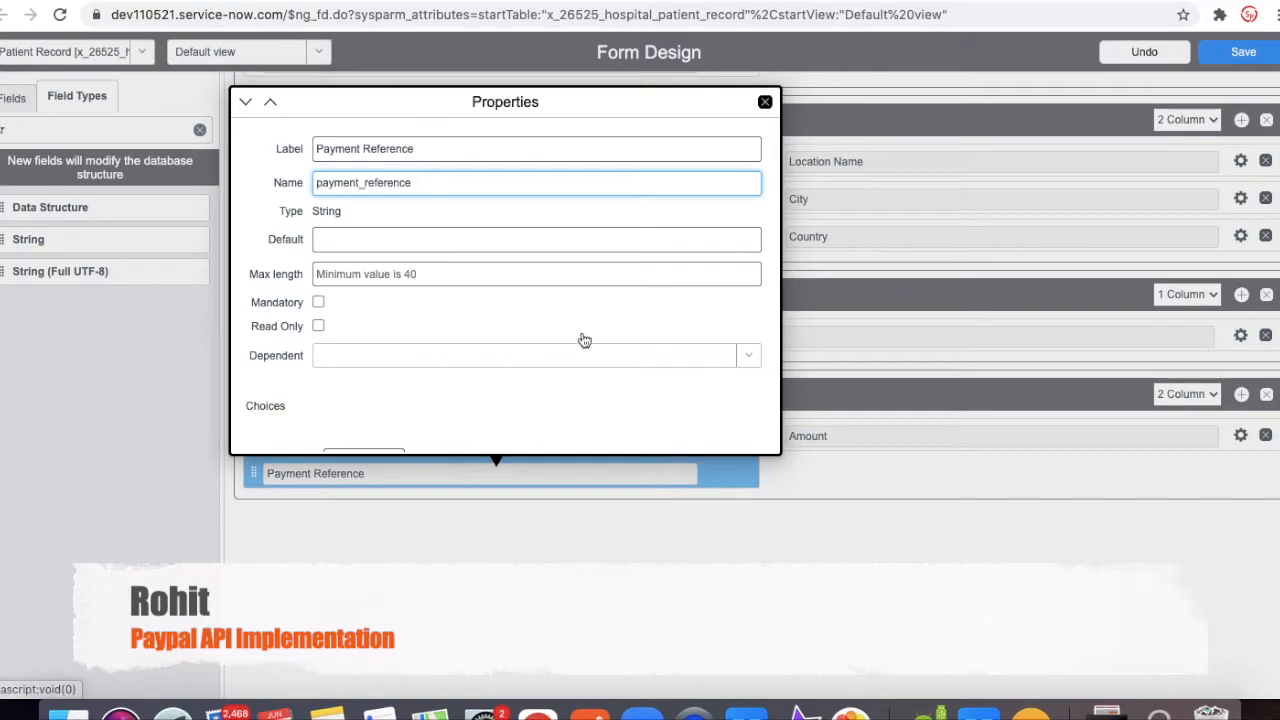
click(765, 102)
Save the form layout and reload the patient record to show the Payment Details fields.
click(1241, 54)
click(520, 2)
key(super+r)
click(519, 325)
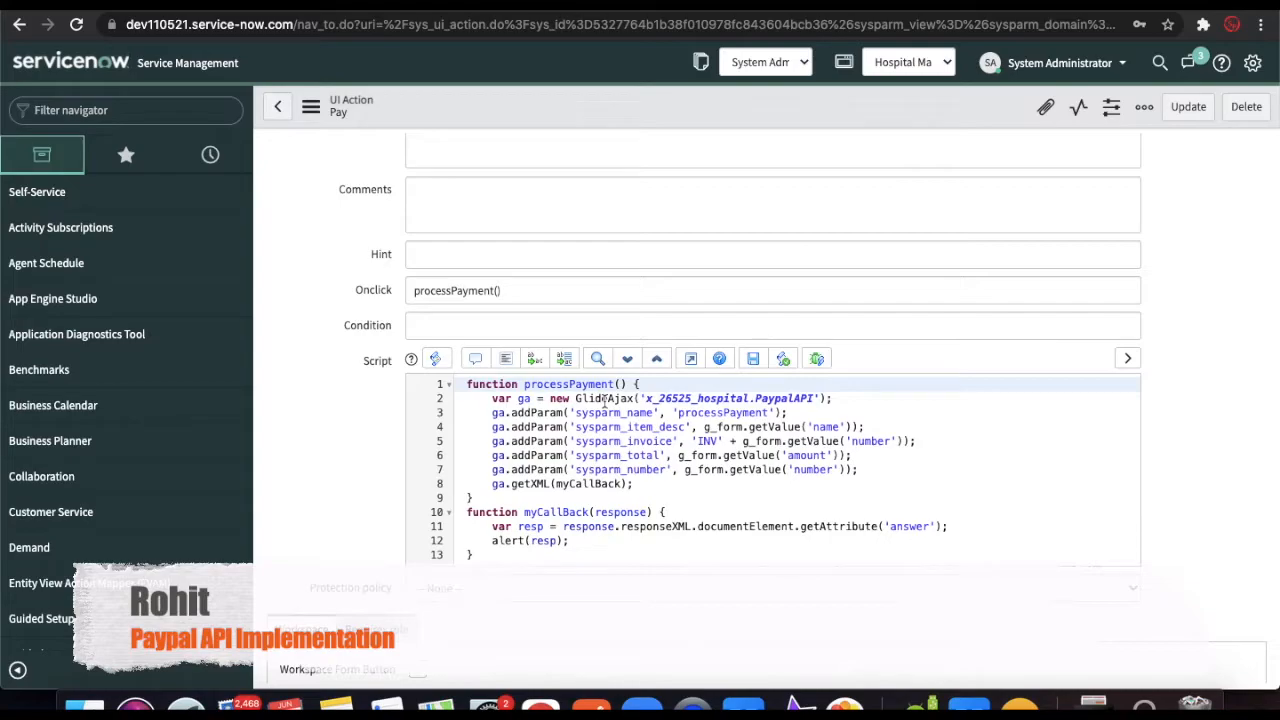
Compare the Pay script's sysparm_name, item description, invoice and sysparm_total parameters with PaypalAPI's.
click(738, 398)
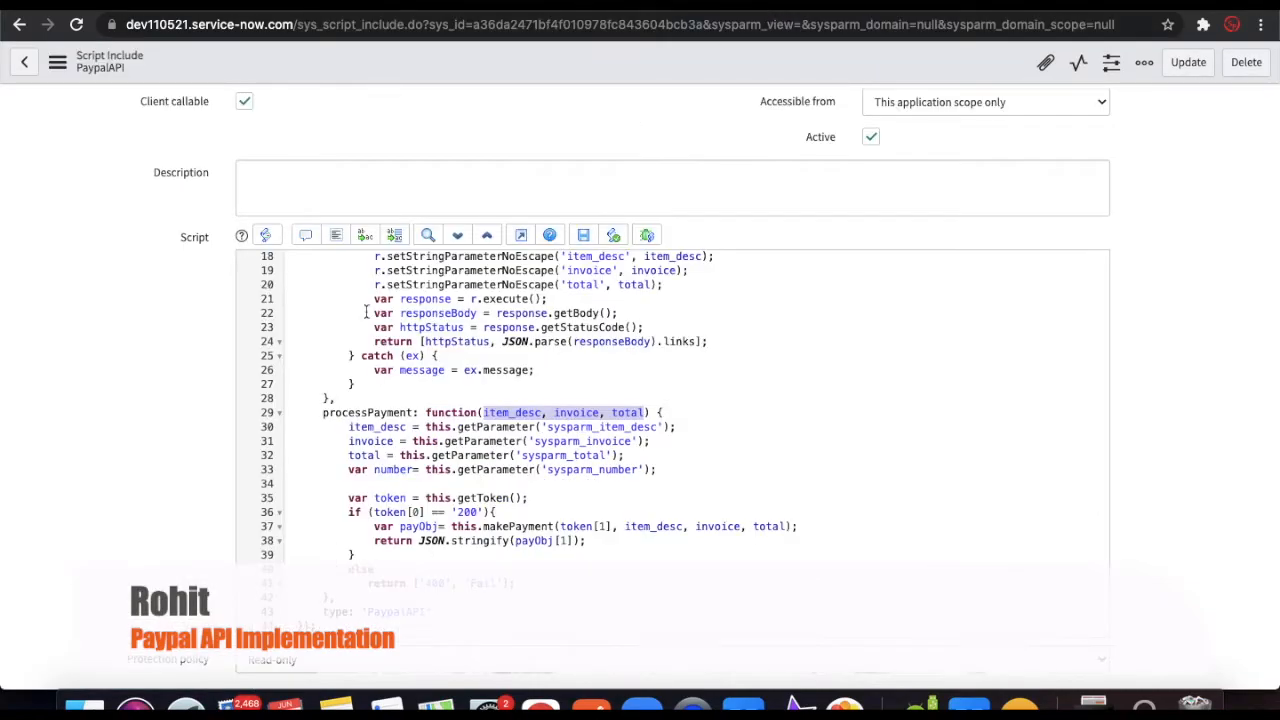
scroll(183, 324, up, 2)
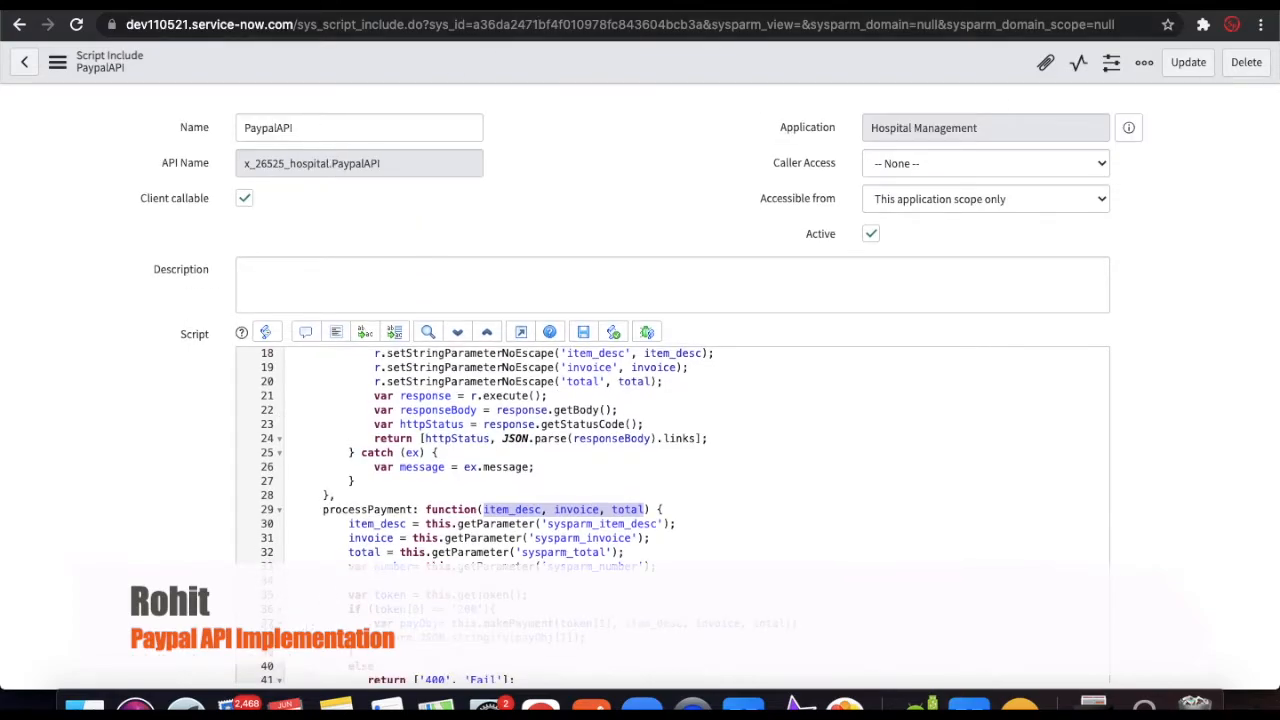
click(547, 4)
click(702, 412)
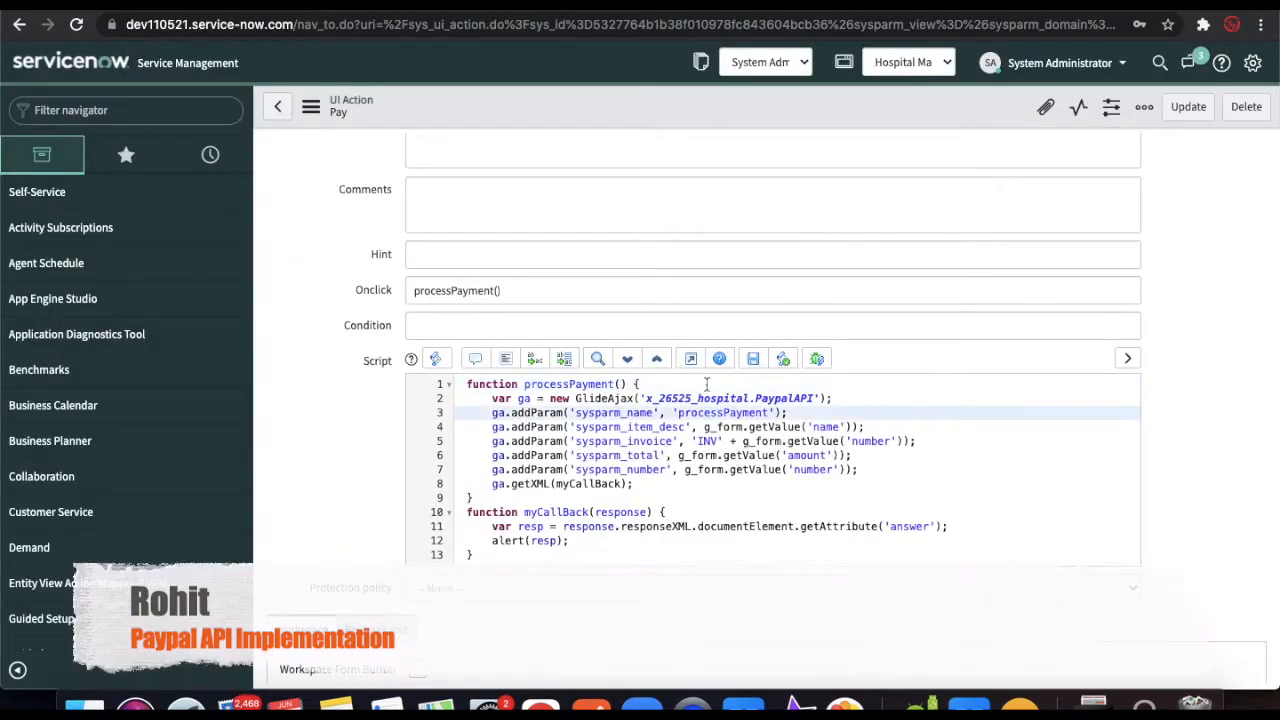
click(620, 4)
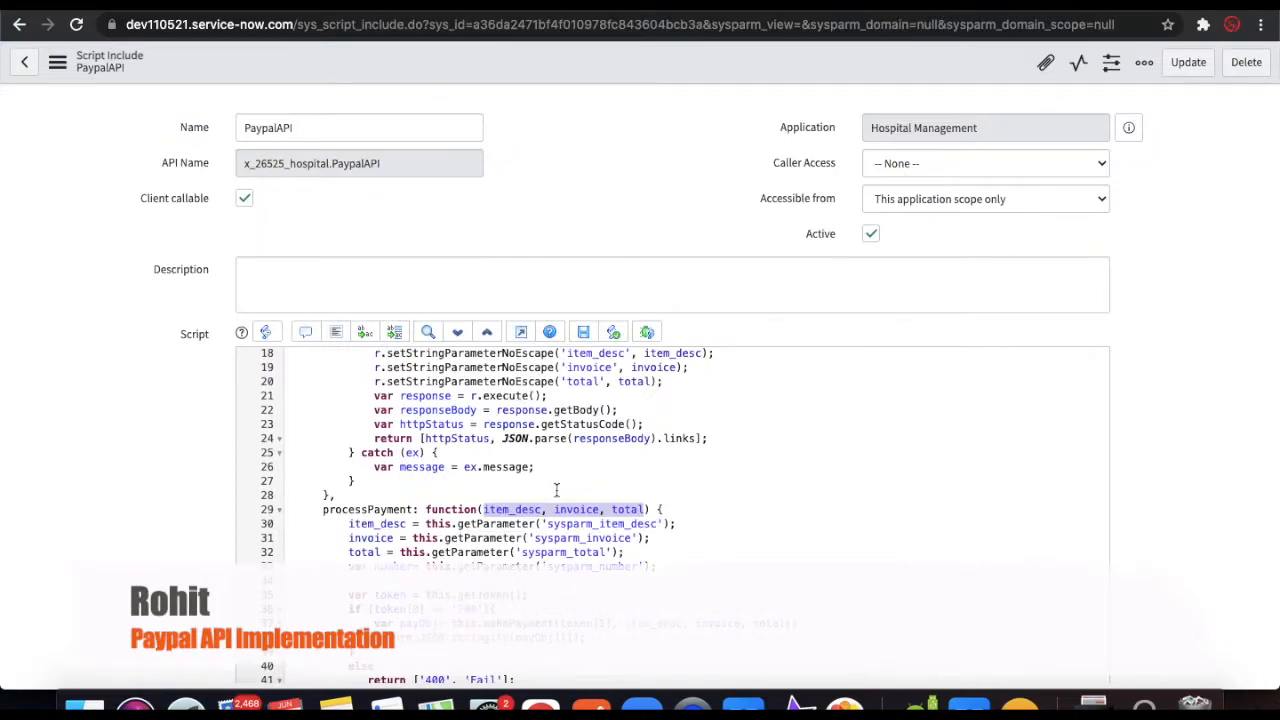
scroll(556, 490, down, 1)
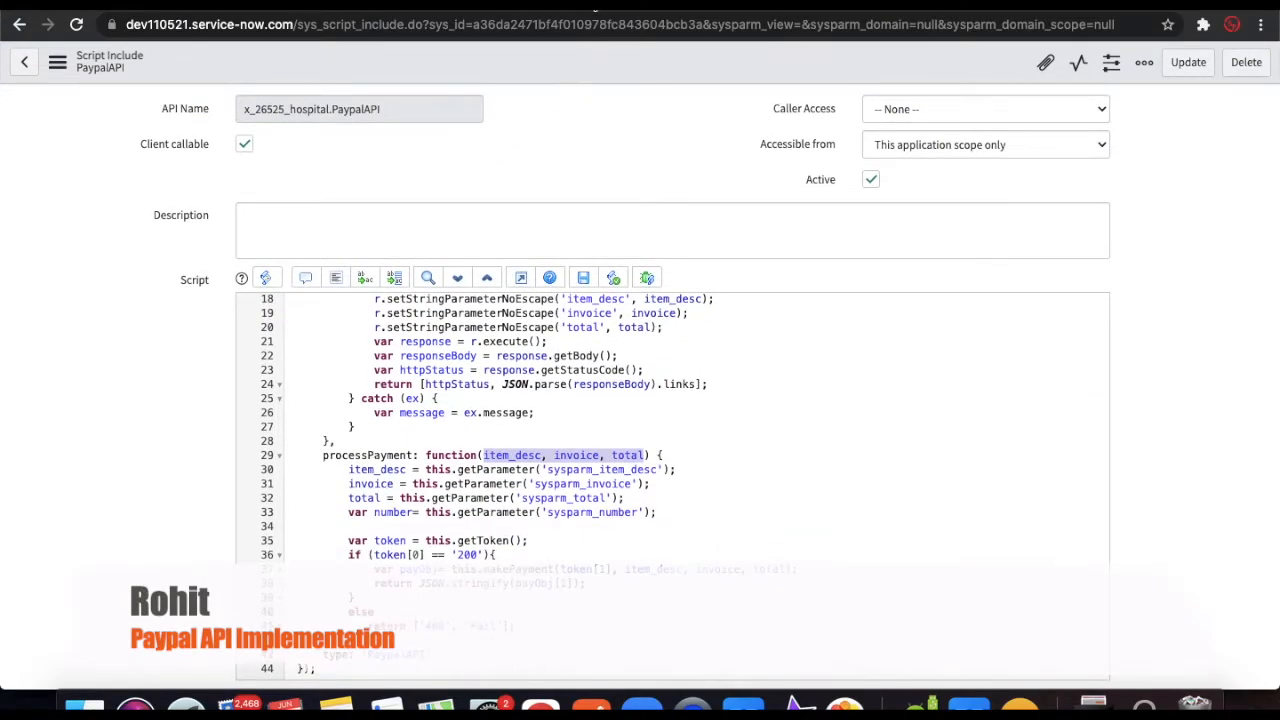
click(547, 4)
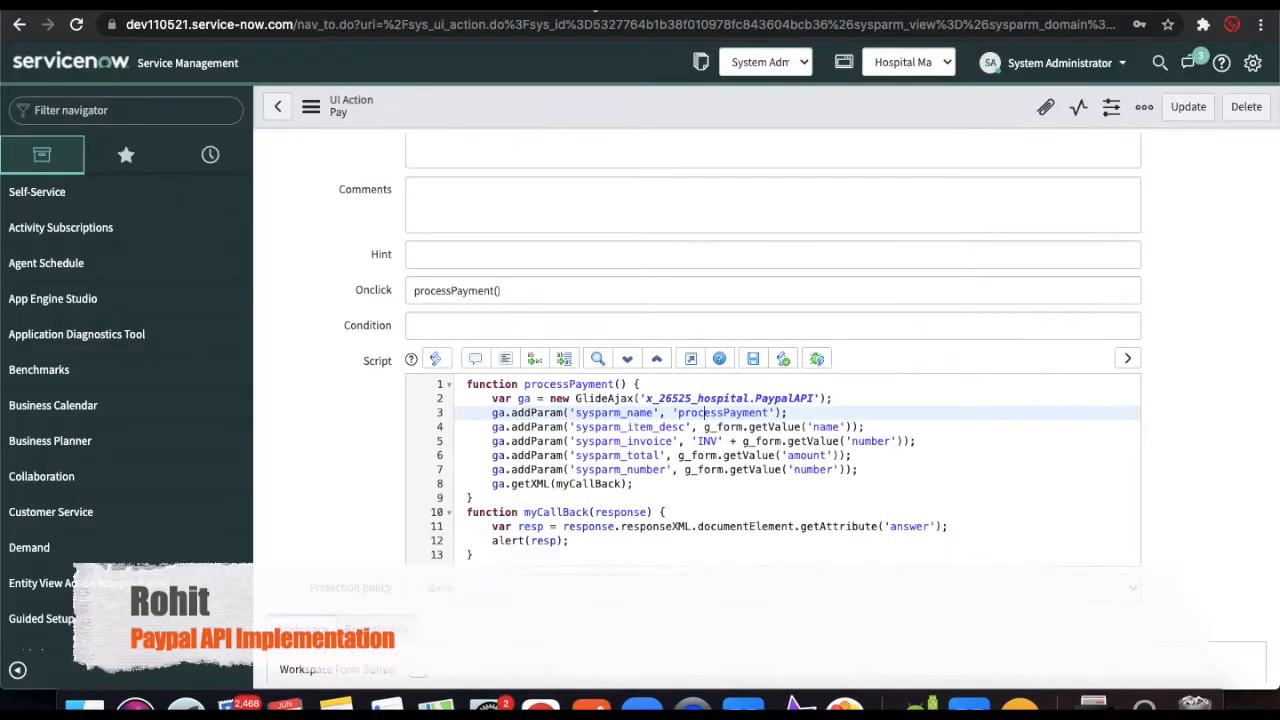
click(793, 427)
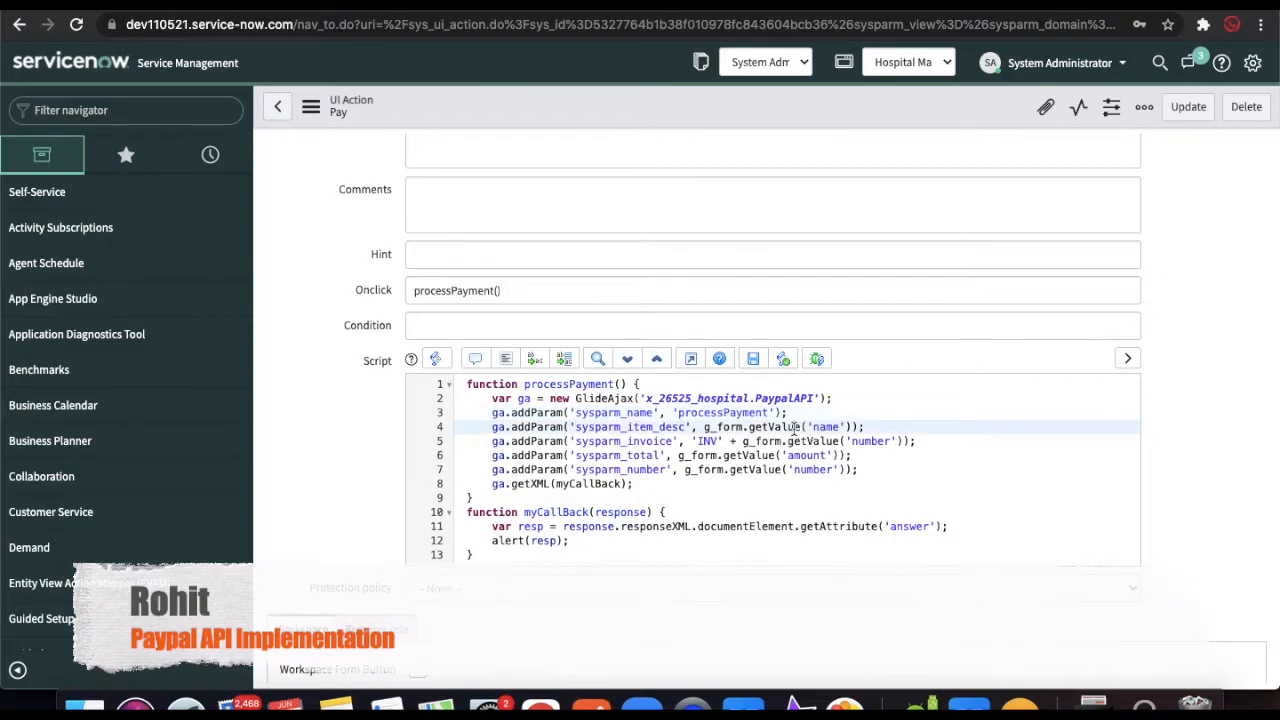
click(656, 441)
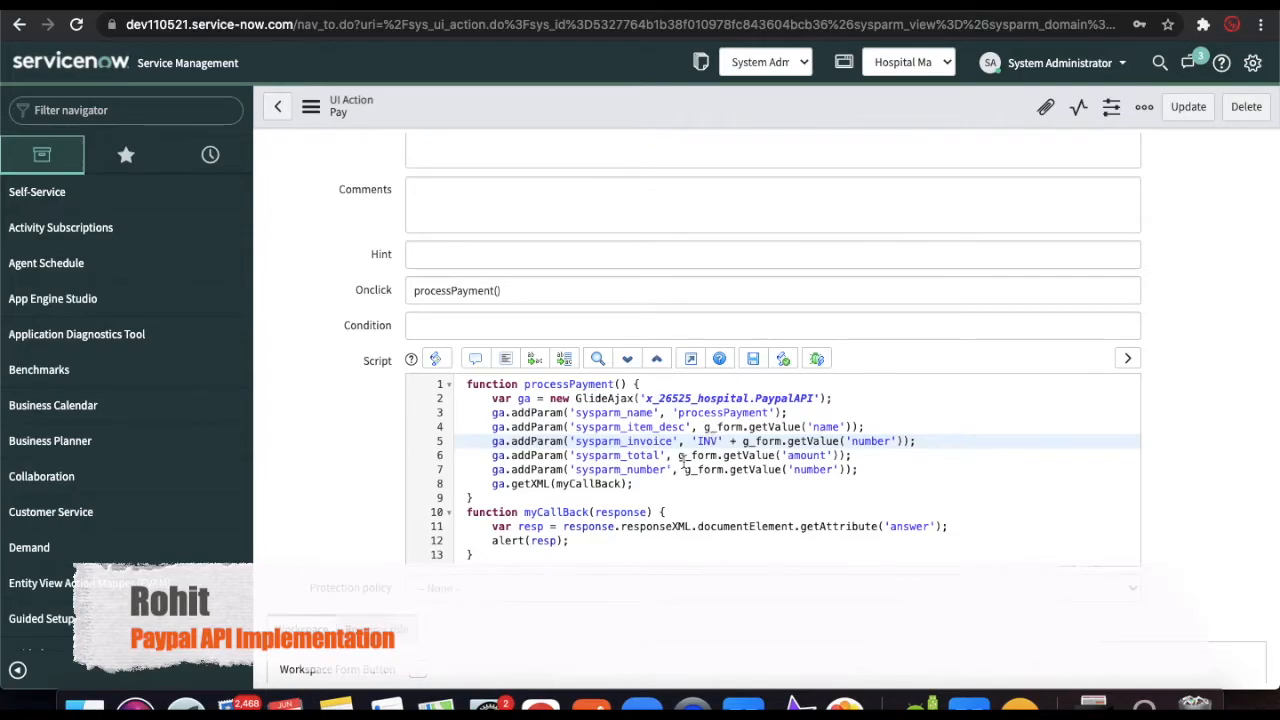
click(618, 456)
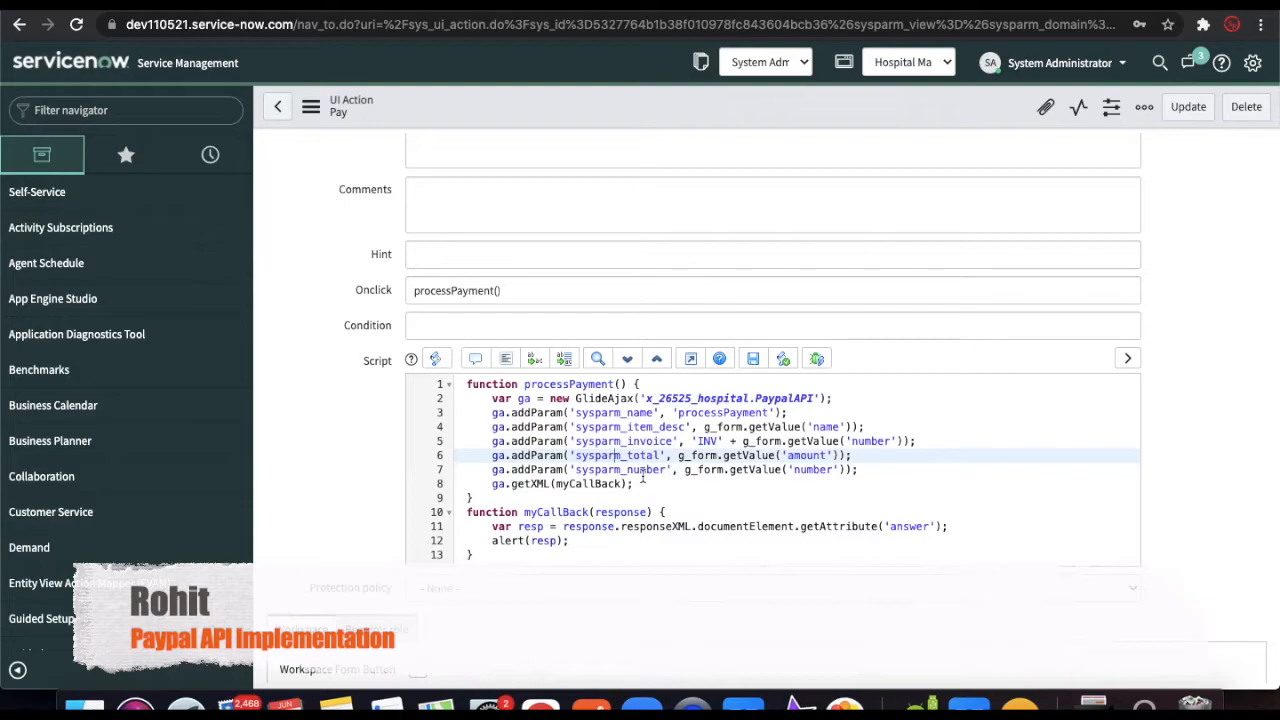
click(758, 12)
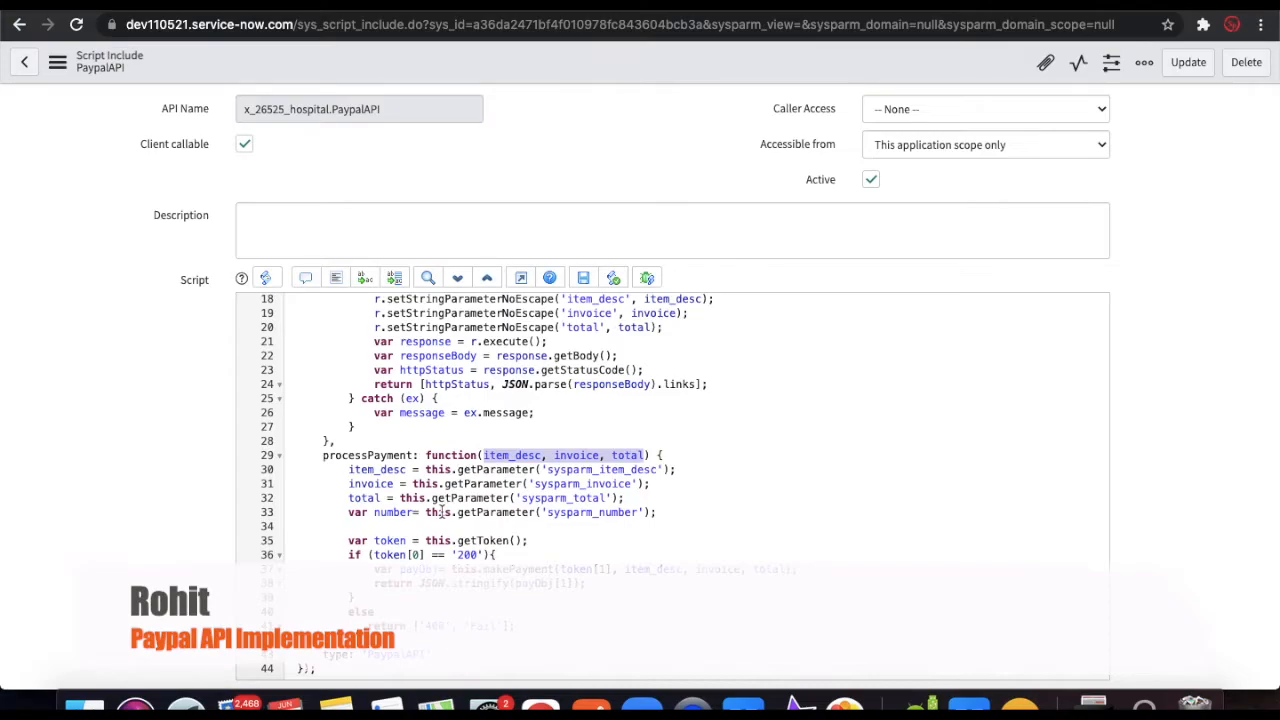
double_click(378, 470)
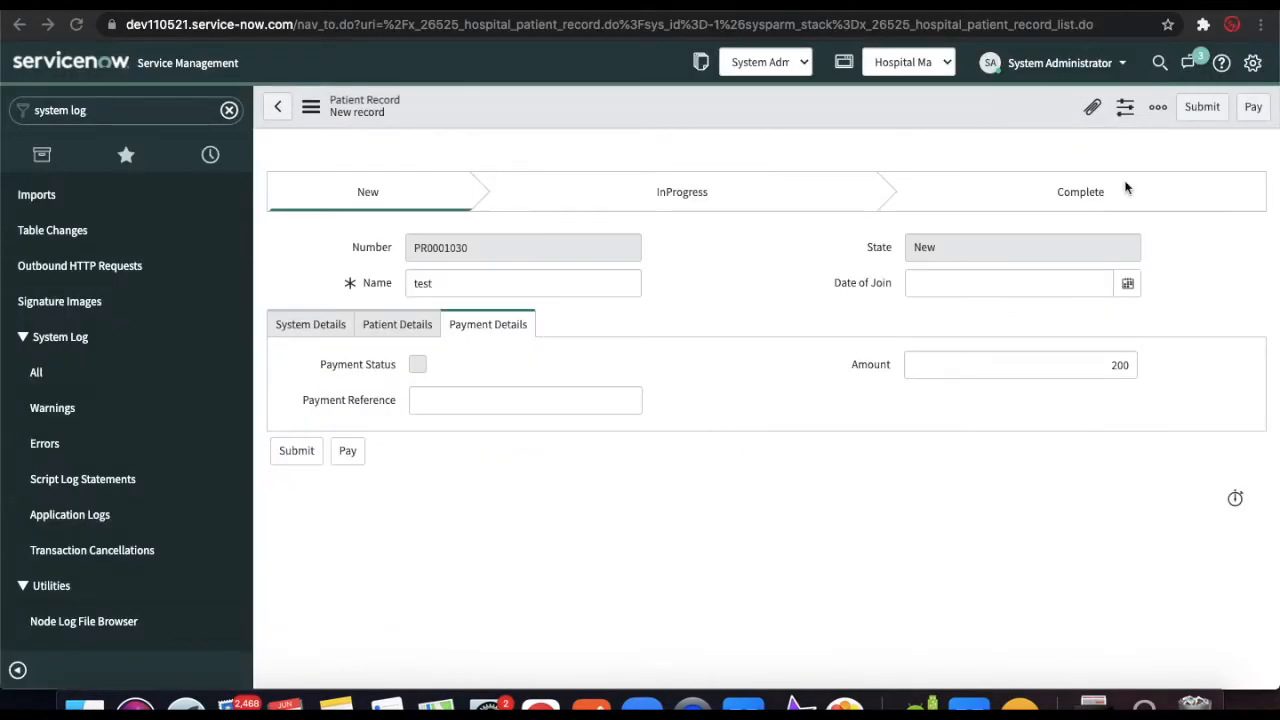
Run Pay on the test record, select the returned payment links JSON, and bring up Postman.
click(1251, 108)
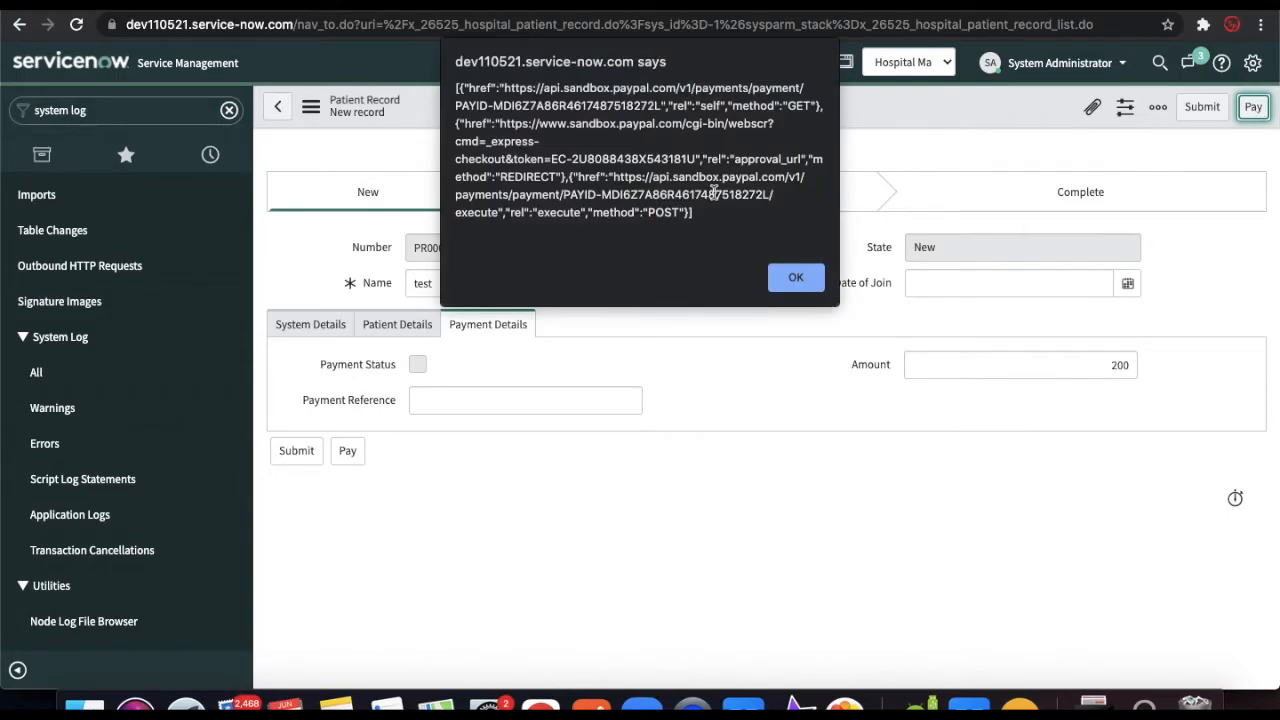
drag(703, 210, 459, 80)
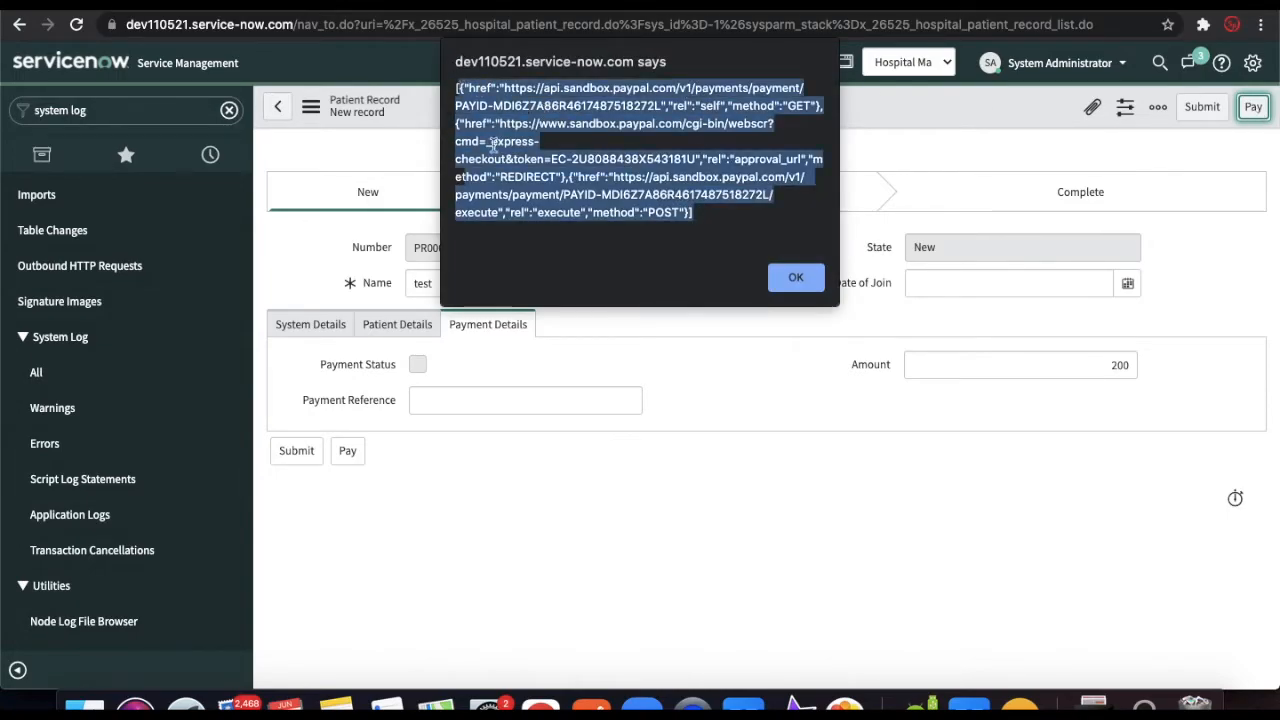
click(591, 705)
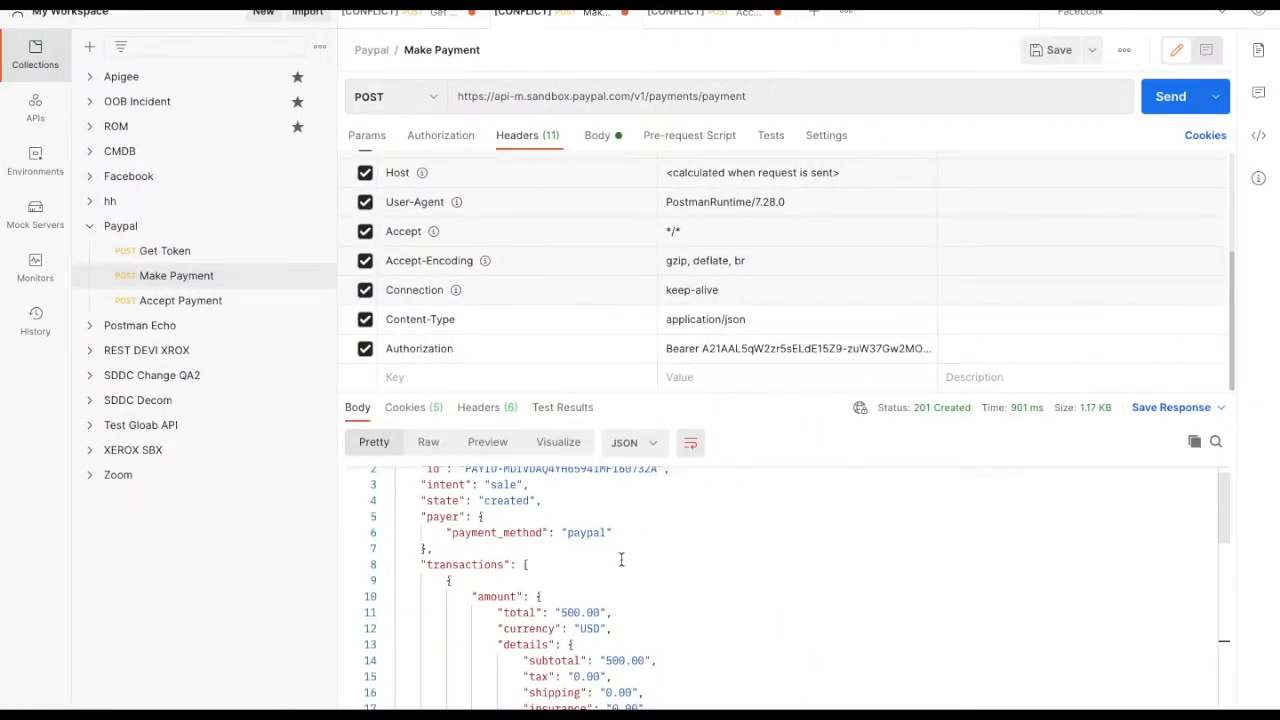
Inspect the approval_url entry in Postman's Make Payment response, then return to ServiceNow.
scroll(627, 572, down, 2)
scroll(627, 572, down, 10)
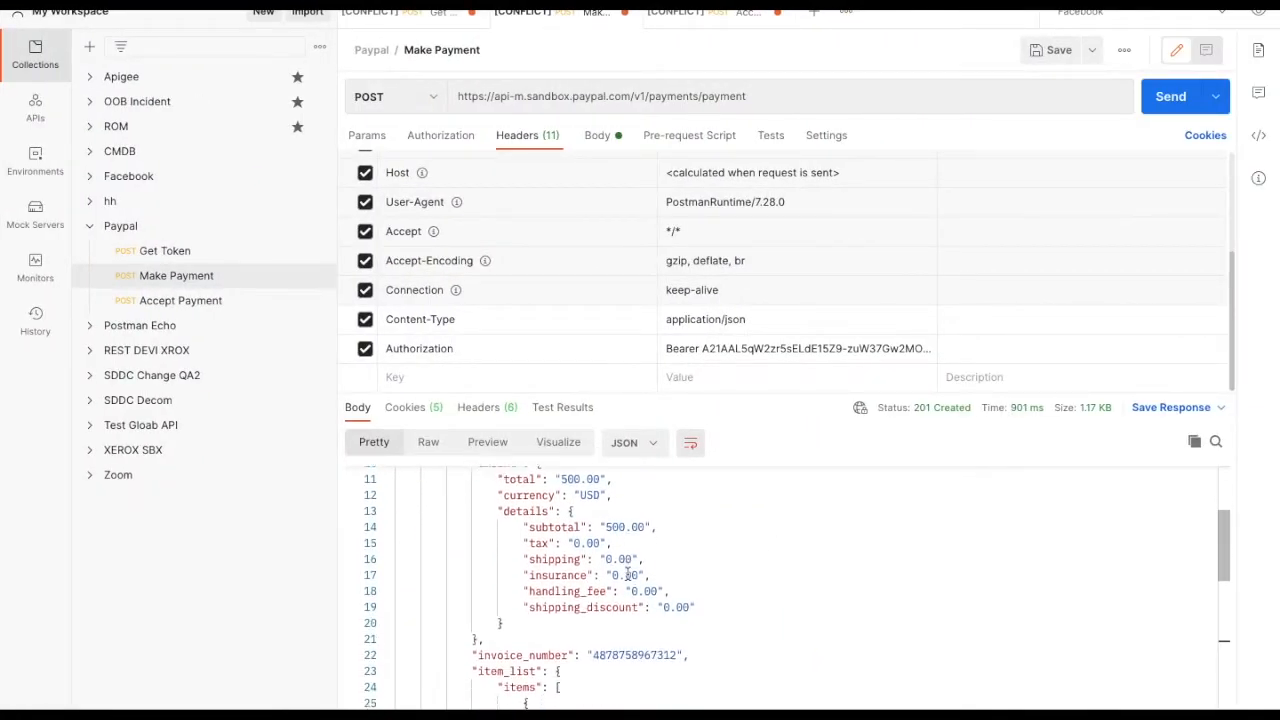
scroll(627, 572, down, 2)
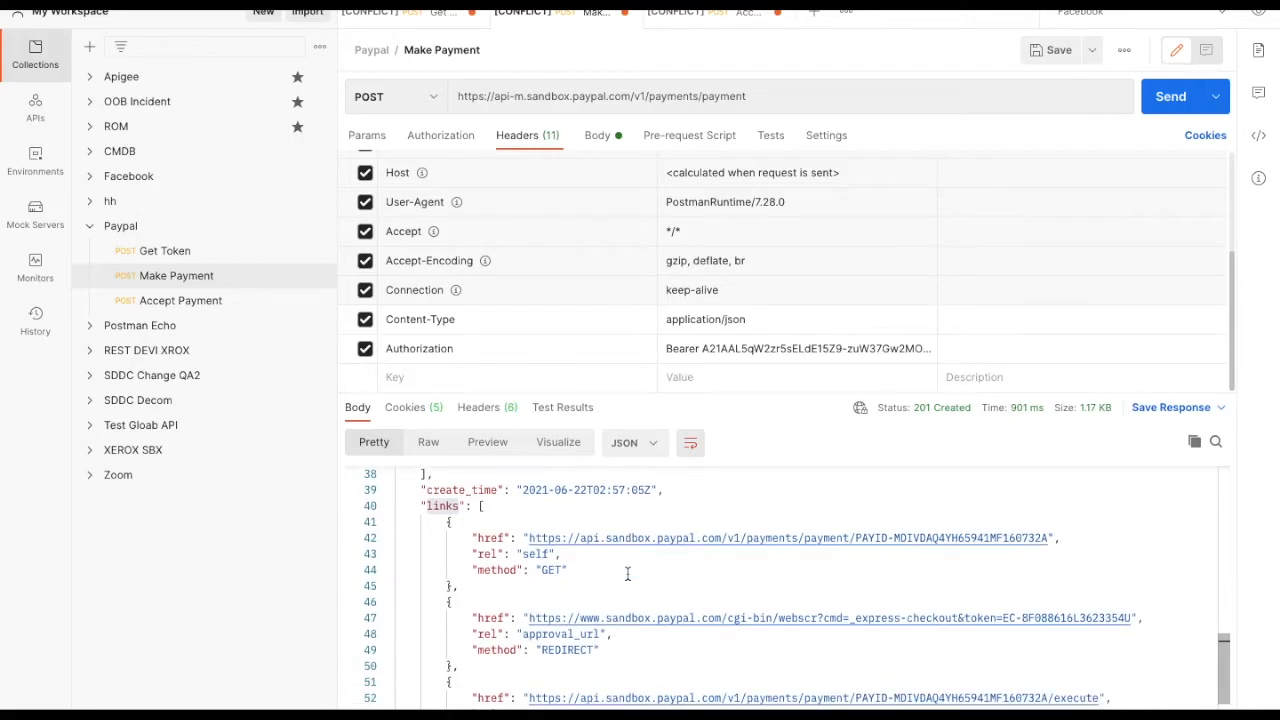
scroll(528, 534, down, 1)
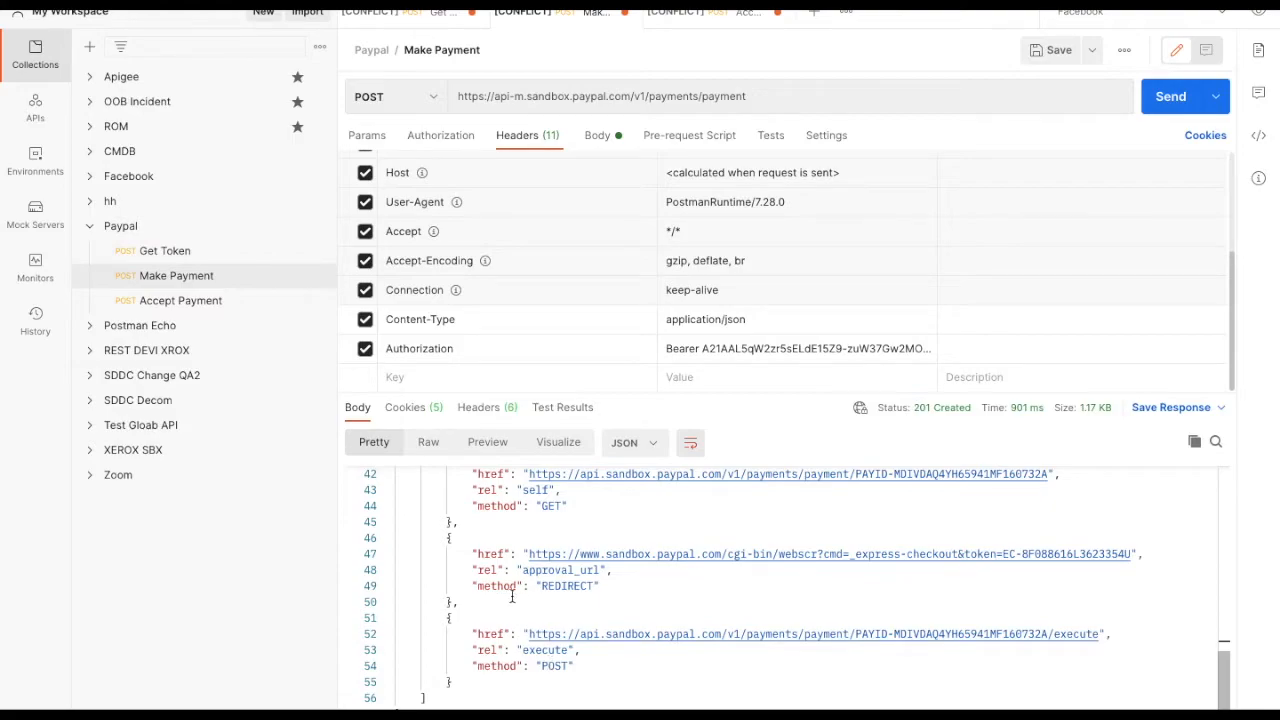
drag(454, 601, 447, 538)
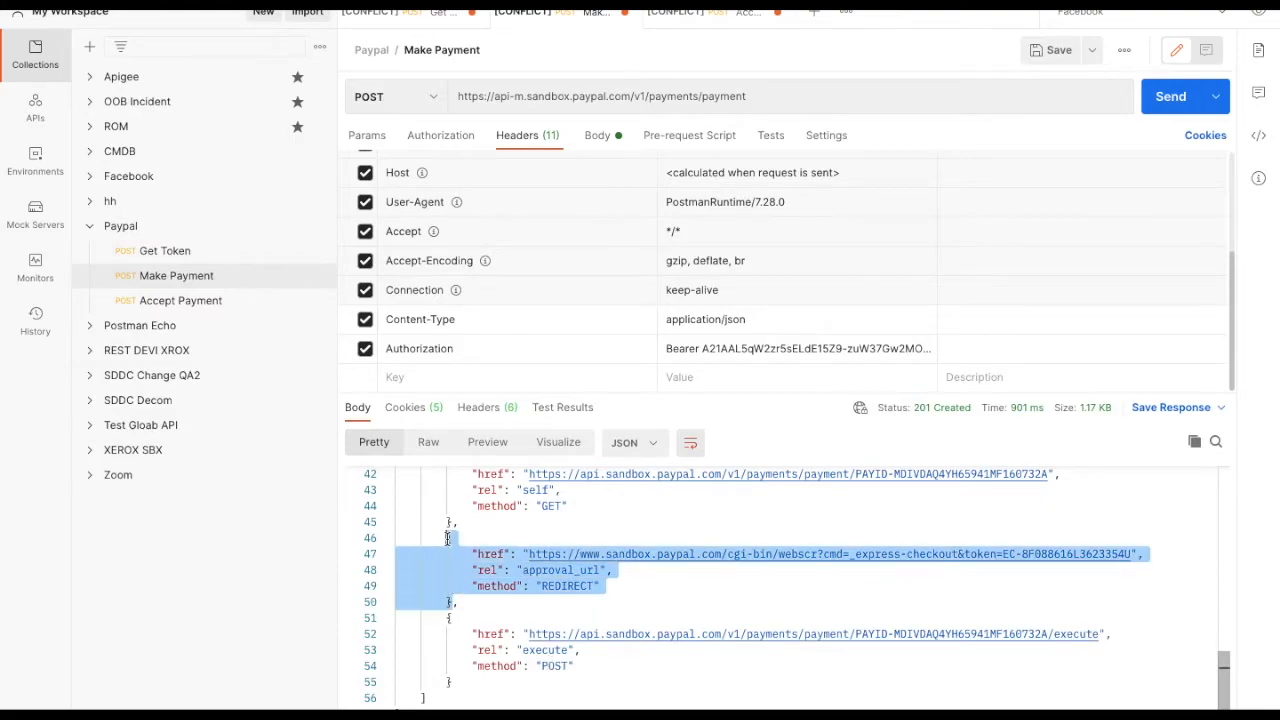
key(ctrl+Left)
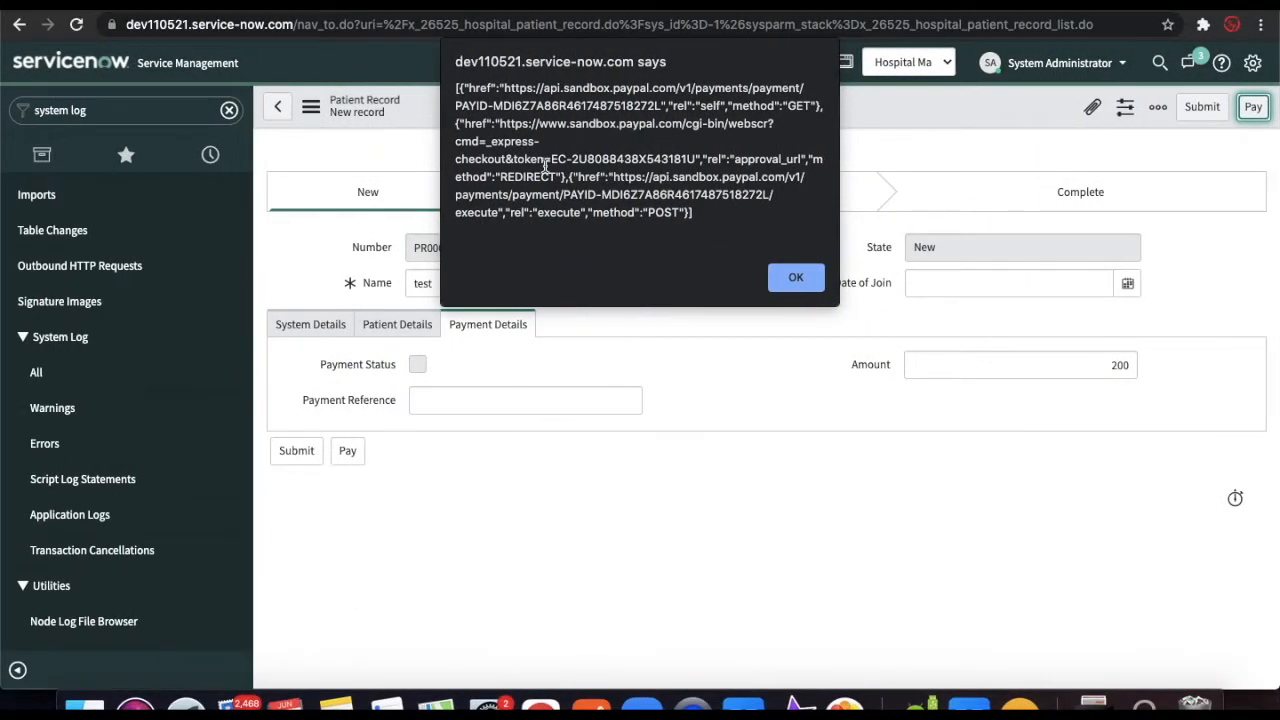
Replace line 12's alert in the Pay UI Action with var result= JSON.parse(resp);.
click(805, 277)
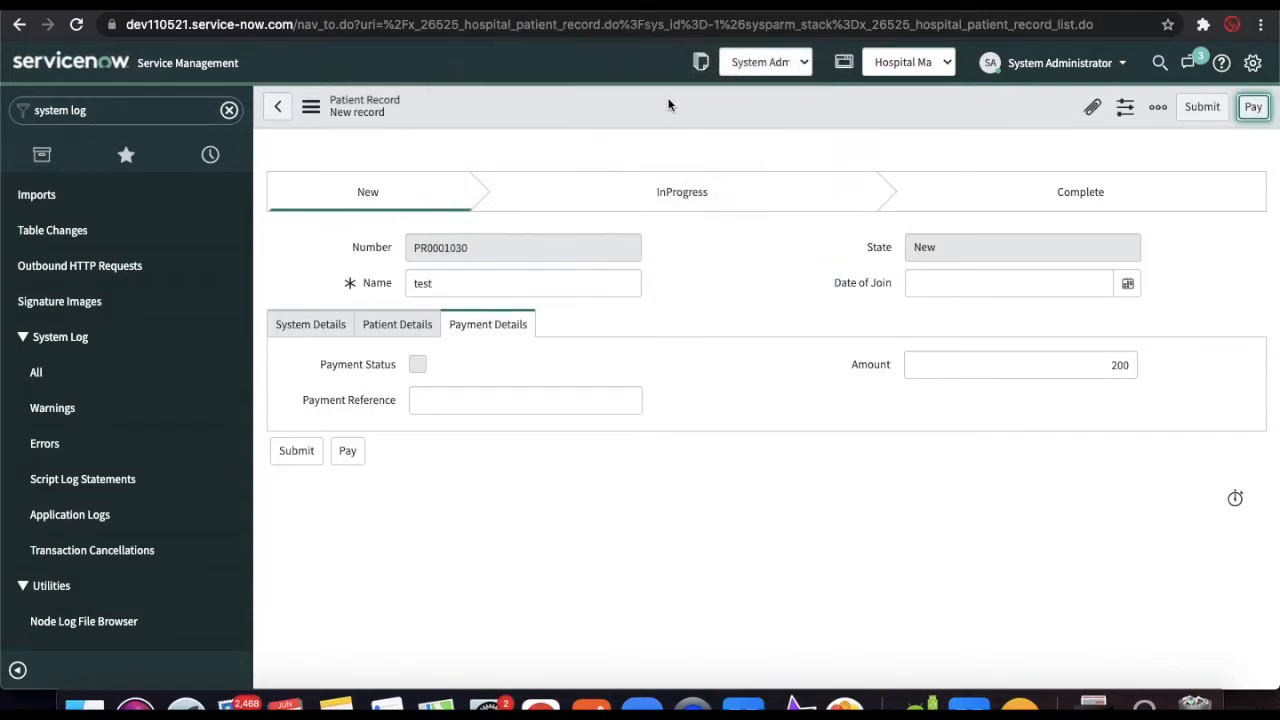
click(536, 6)
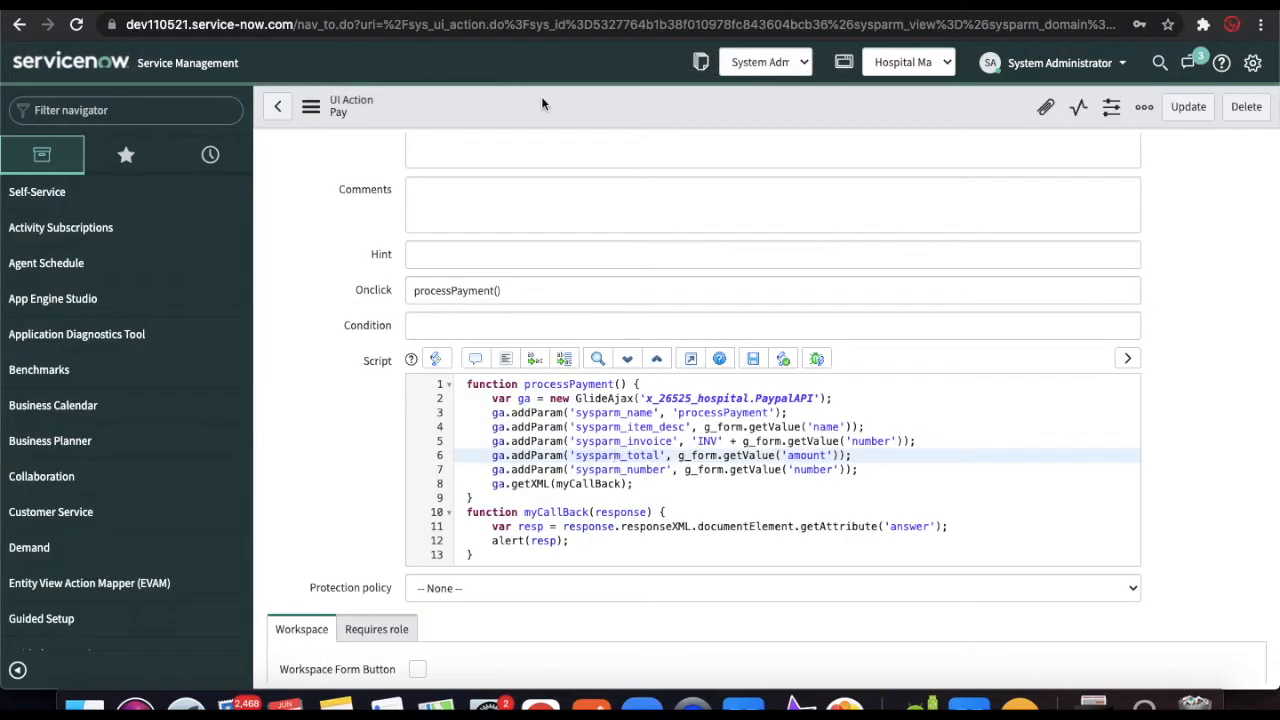
drag(572, 540, 492, 542)
text(var )
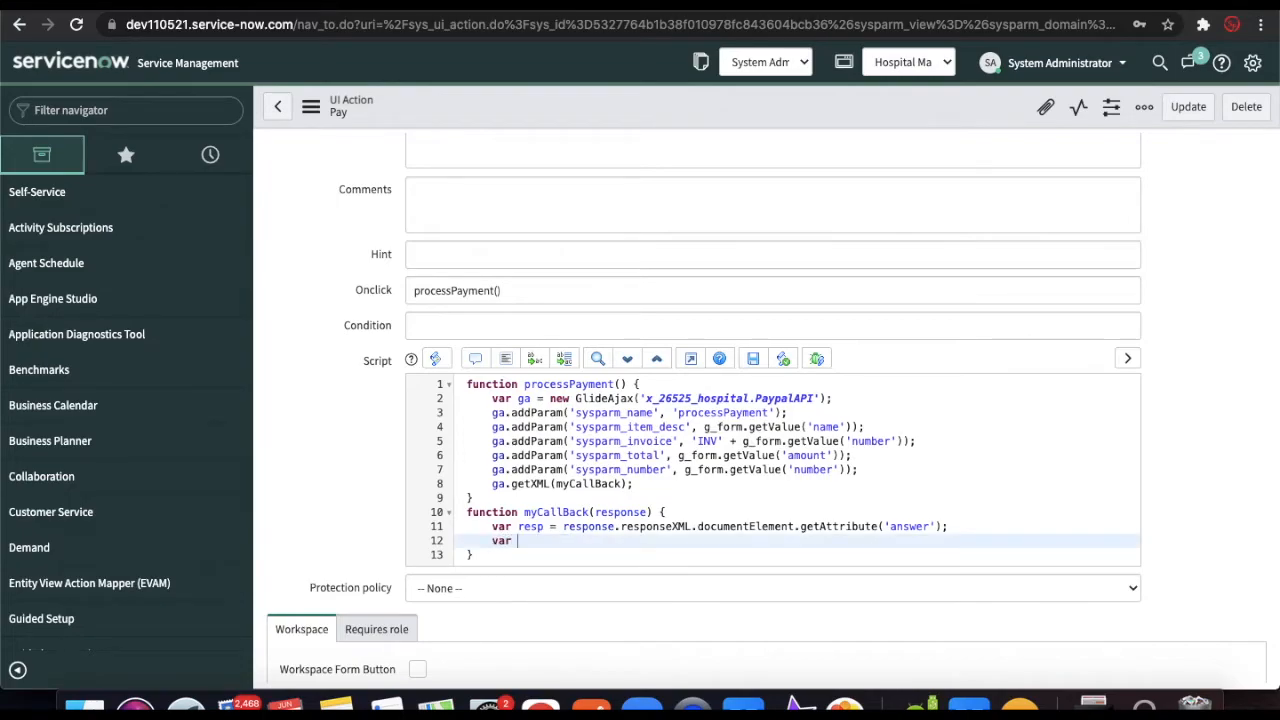
text(result= JSON.parse()
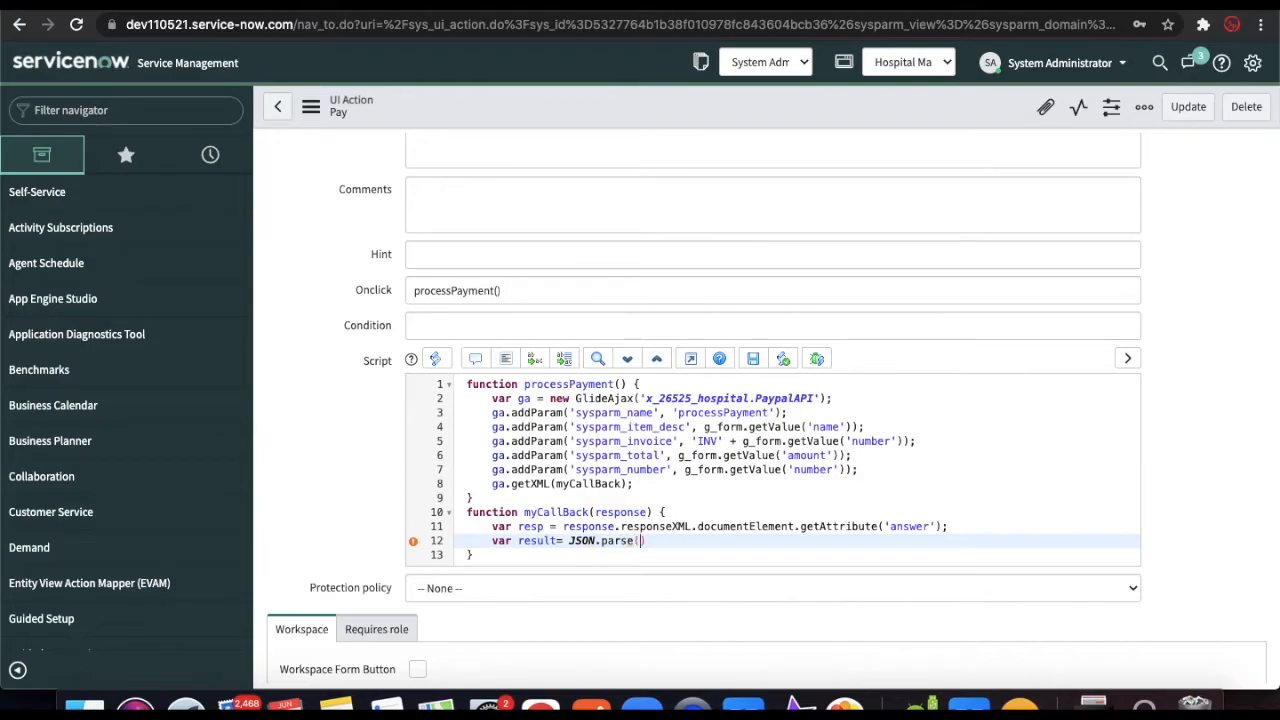
double_click(540, 527)
key(ctrl+c)
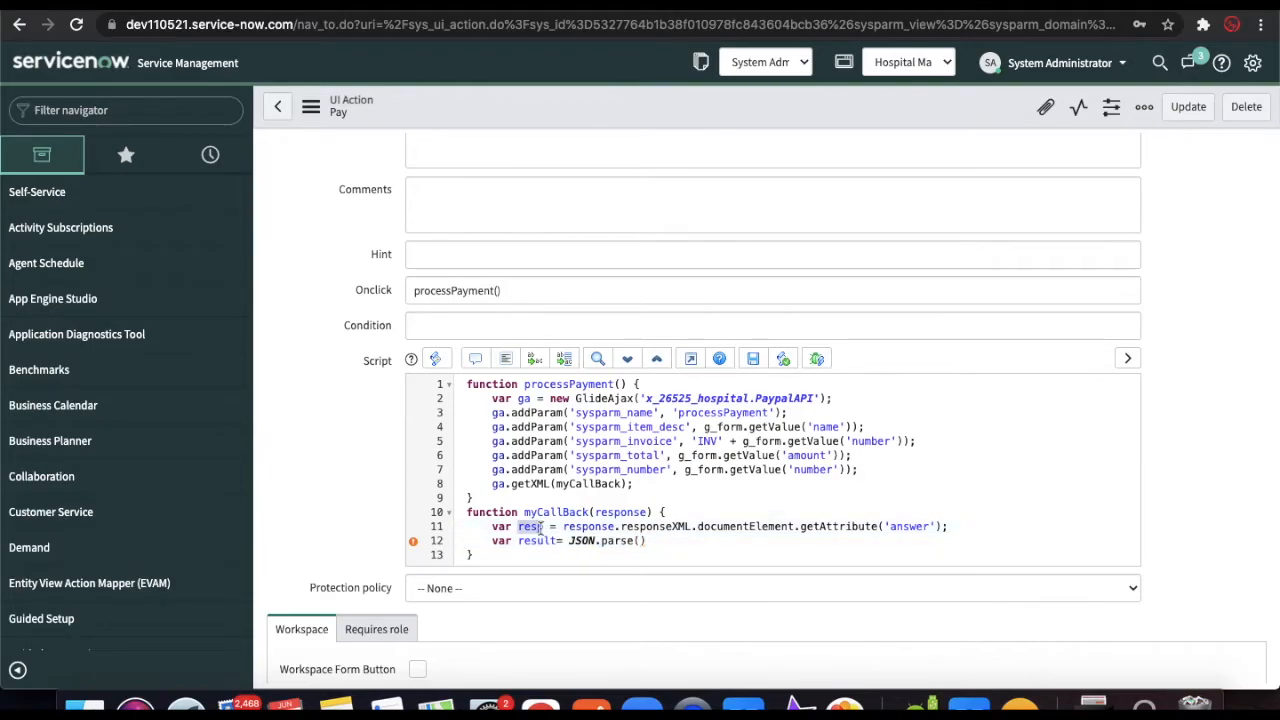
click(647, 540)
key(ctrl+v)
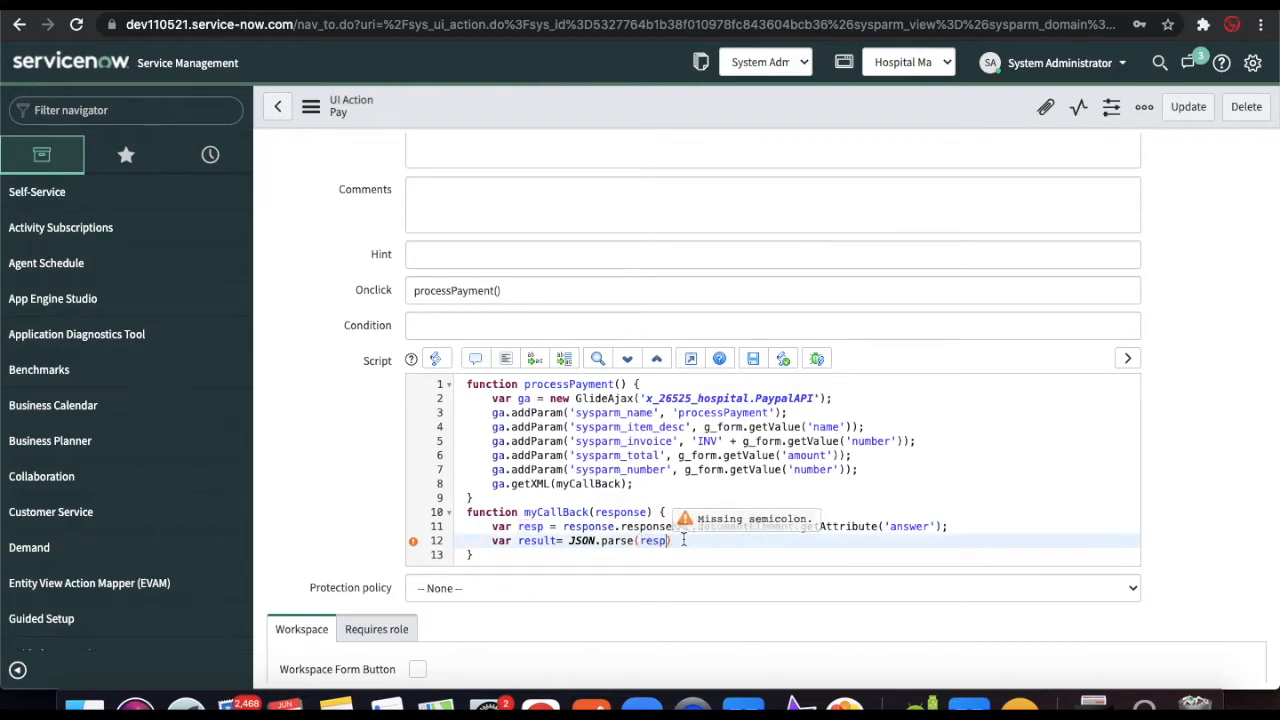
text(;)
Add alert(result[1].href); using href copied from Postman, and save the action.
key(Return)
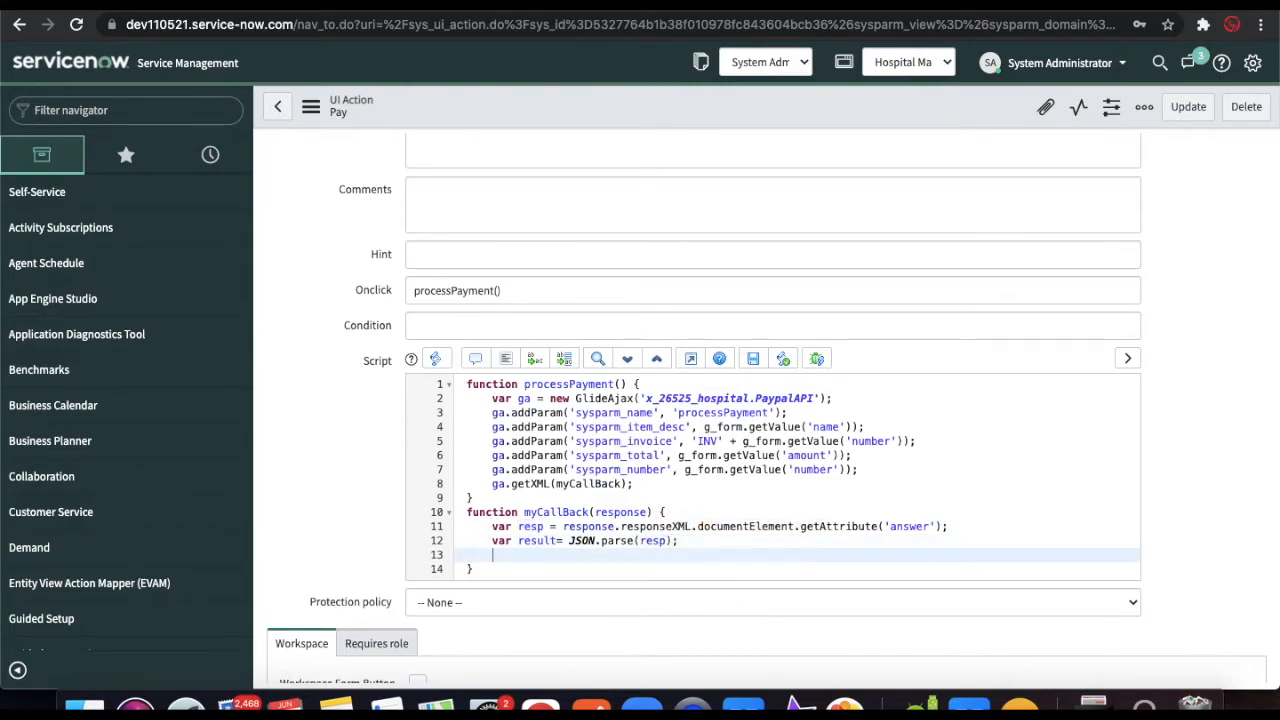
text(alert()
double_click(548, 540)
key(ctrl+c)
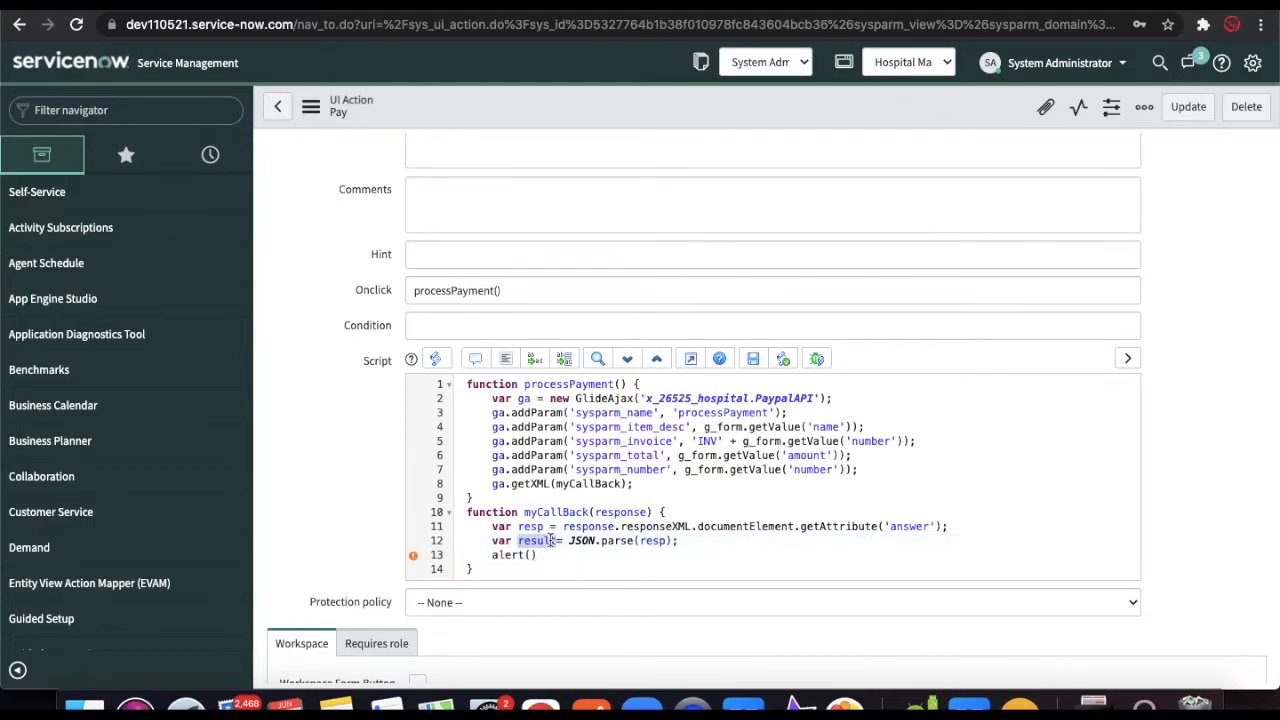
click(531, 554)
key(ctrl+v)
text([)
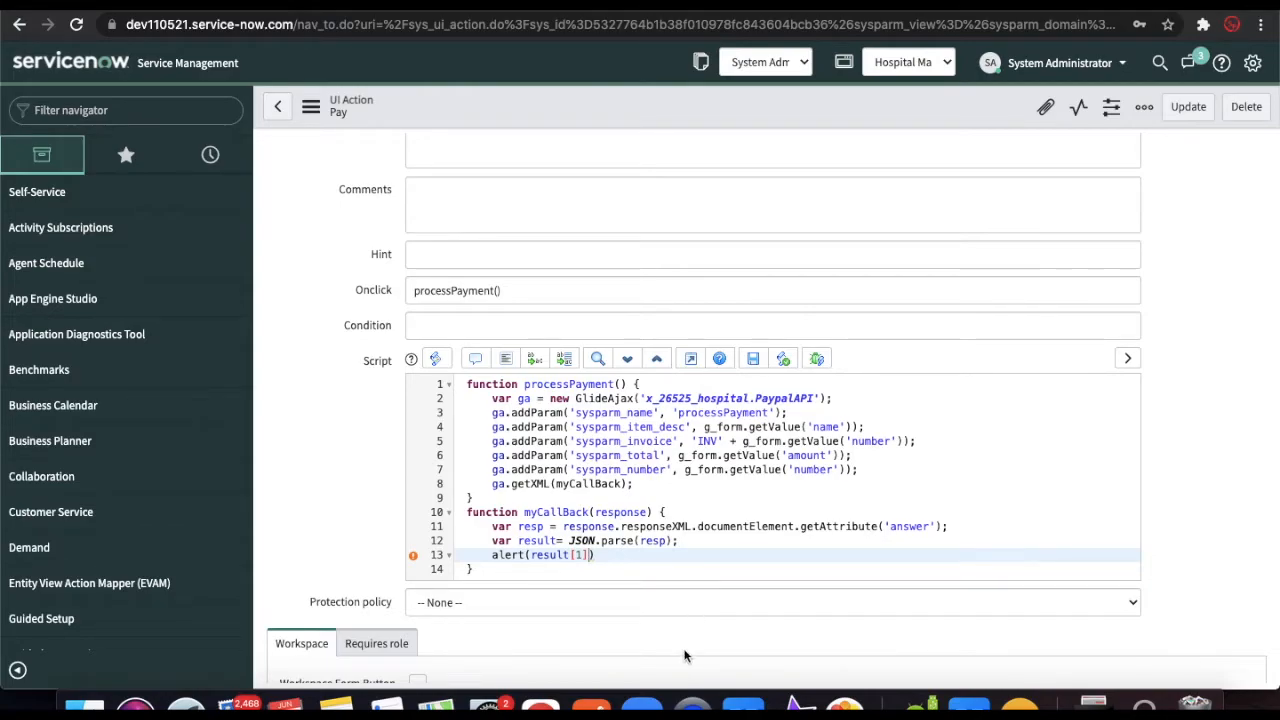
click(592, 706)
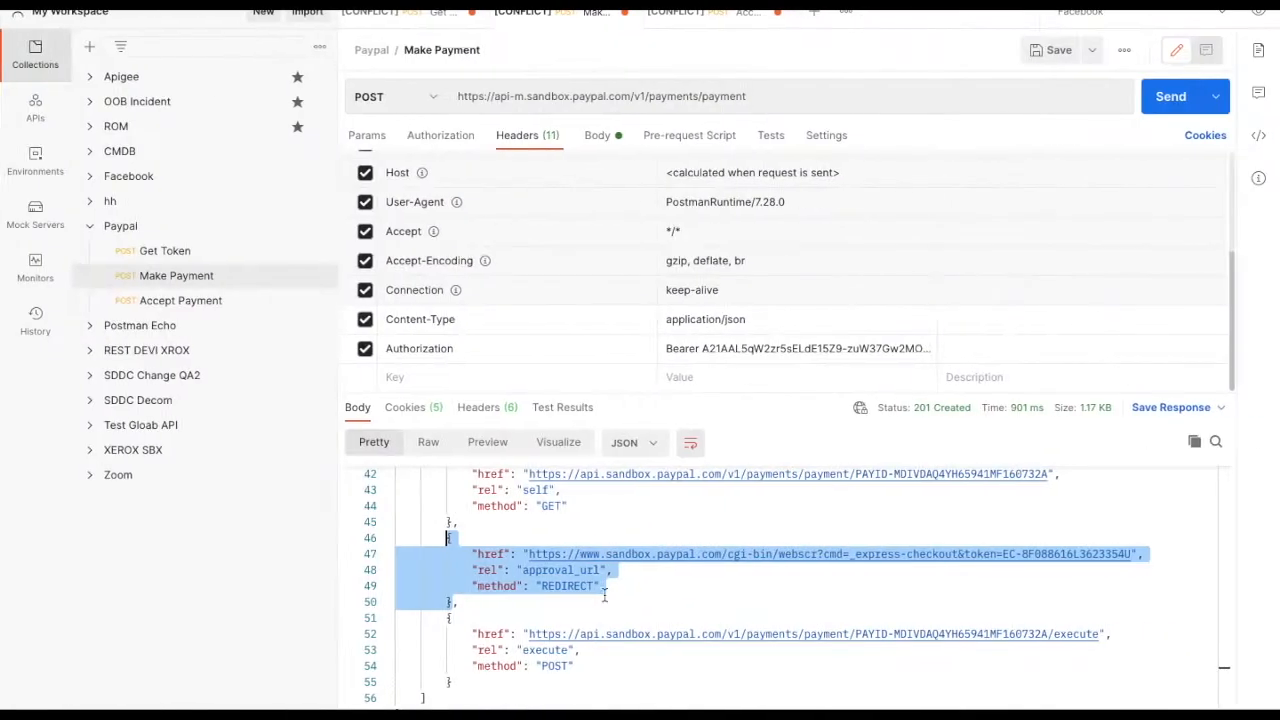
double_click(503, 554)
key(super+c)
key(alt+Tab)
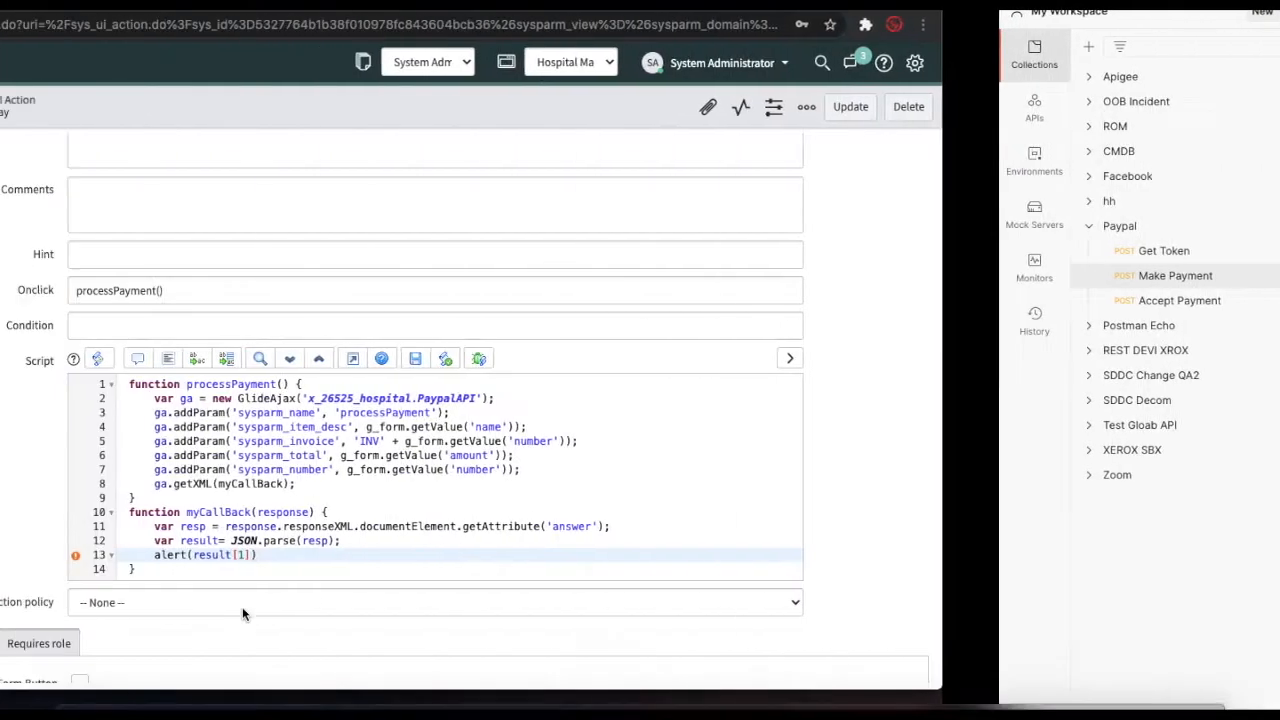
text(.)
key(super+v)
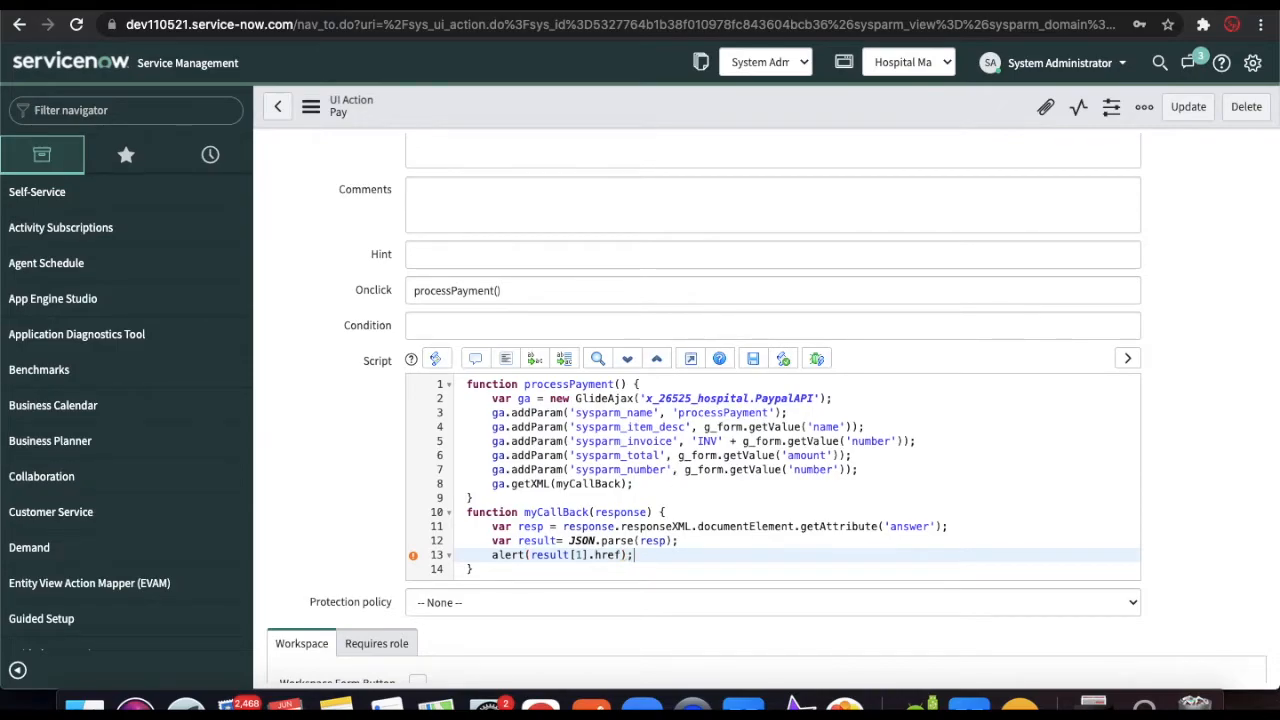
right_click(752, 93)
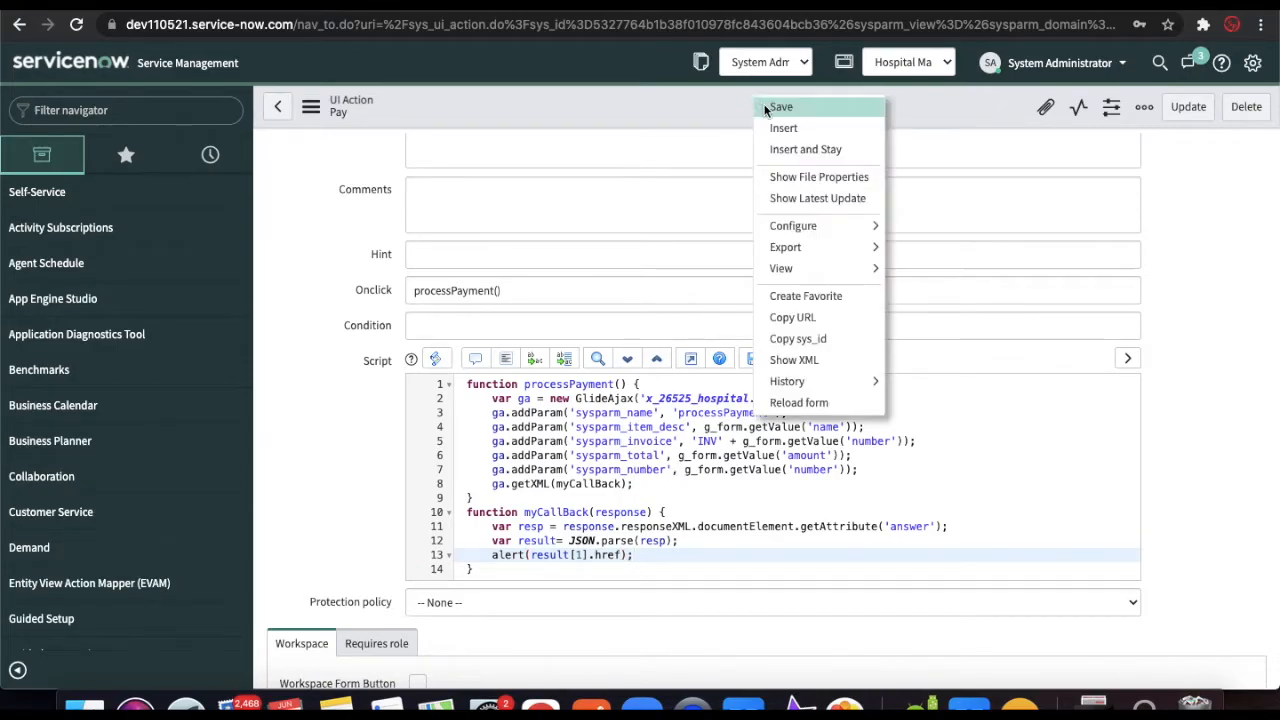
Save the updated Pay UI Action and reload the Patient Record form.
click(766, 108)
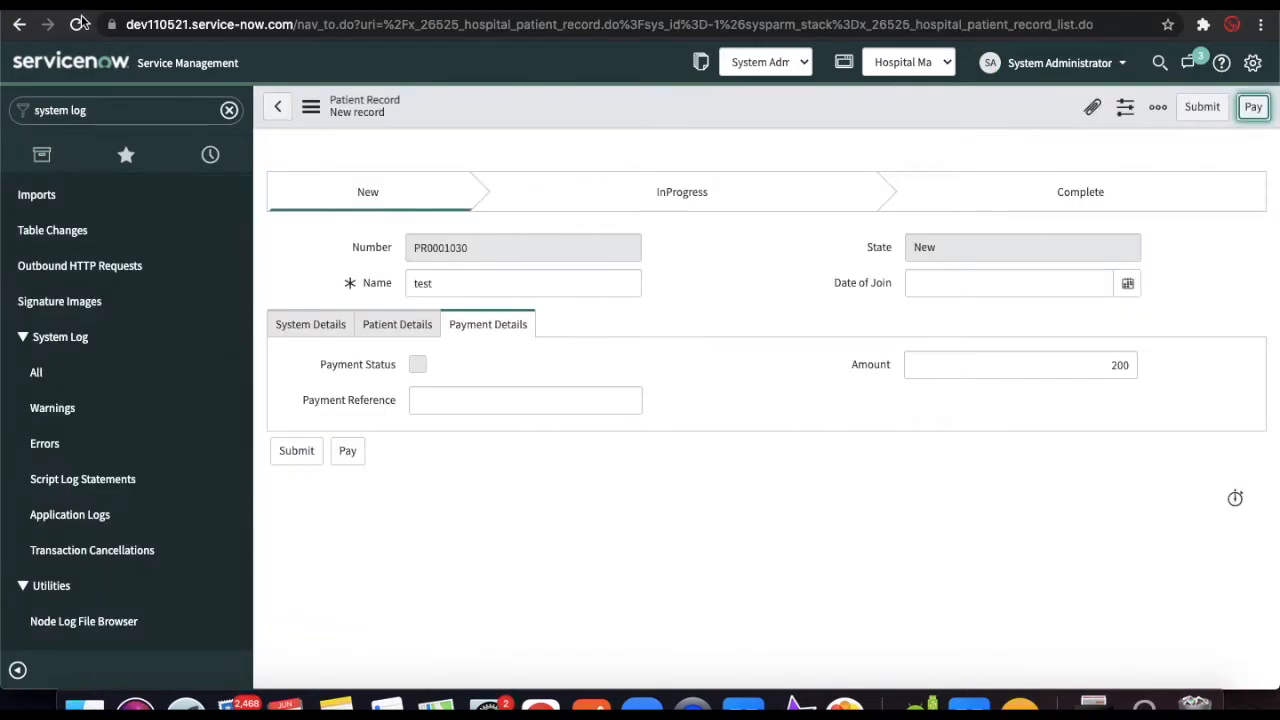
click(78, 24)
click(772, 219)
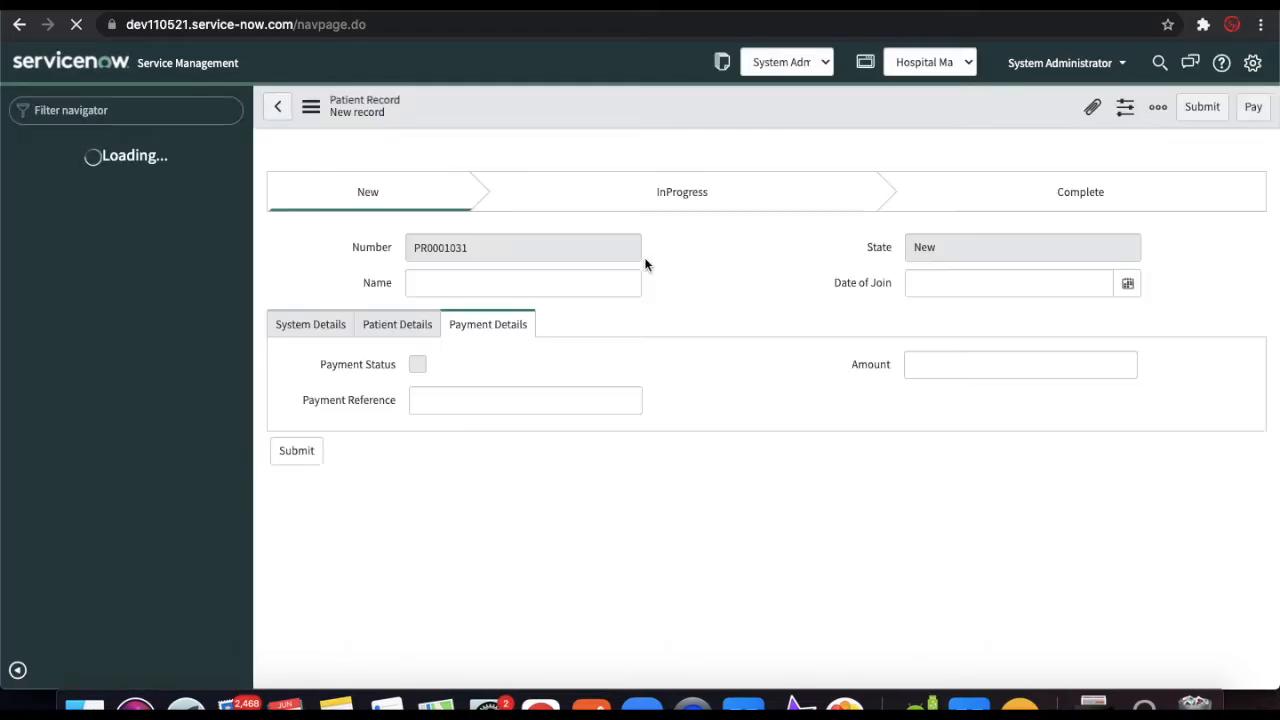
Fill a patient record with Name 'tets' and Amount 200, run Pay, and select the alerted PayPal URL.
click(493, 398)
click(491, 285)
text(tets)
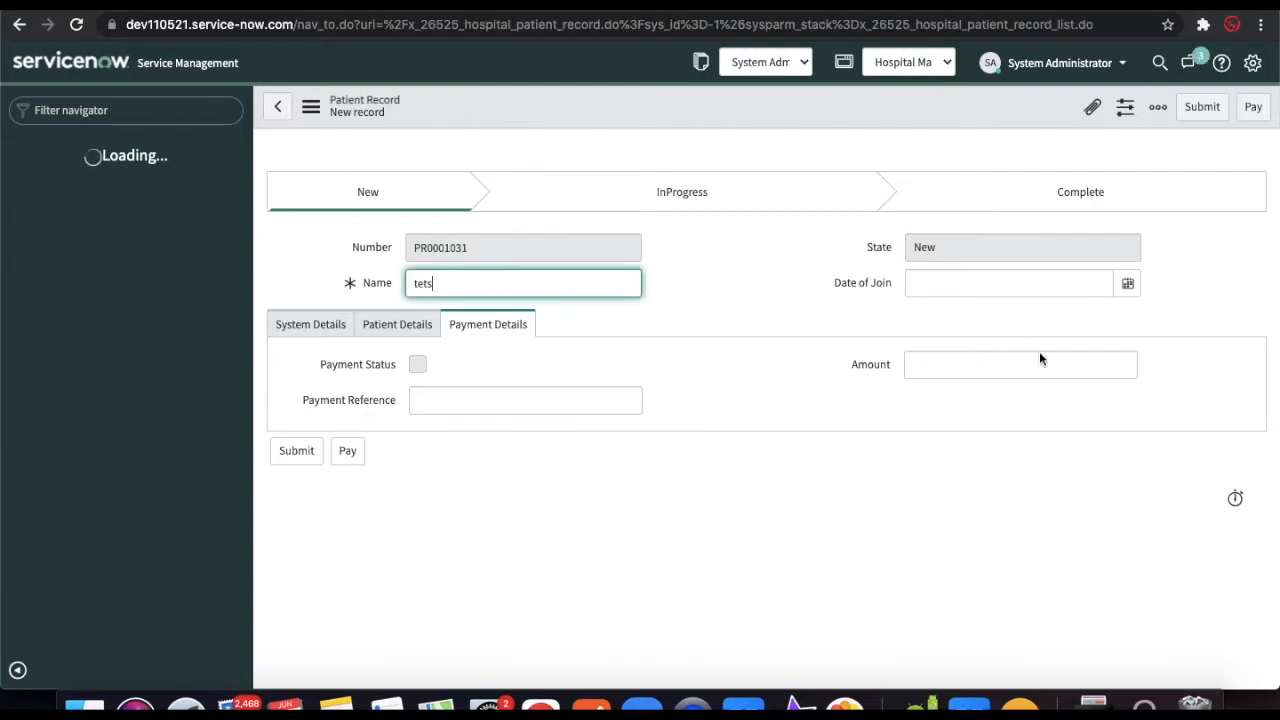
click(1050, 362)
text(200)
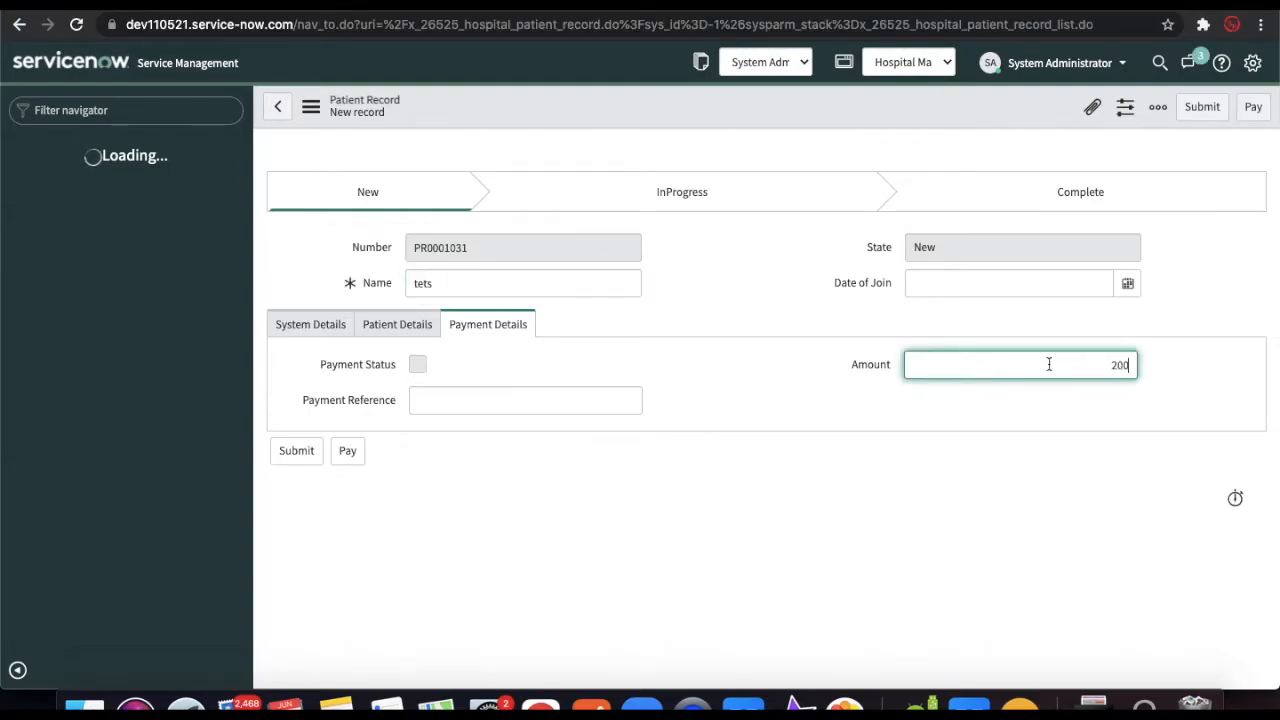
click(1255, 110)
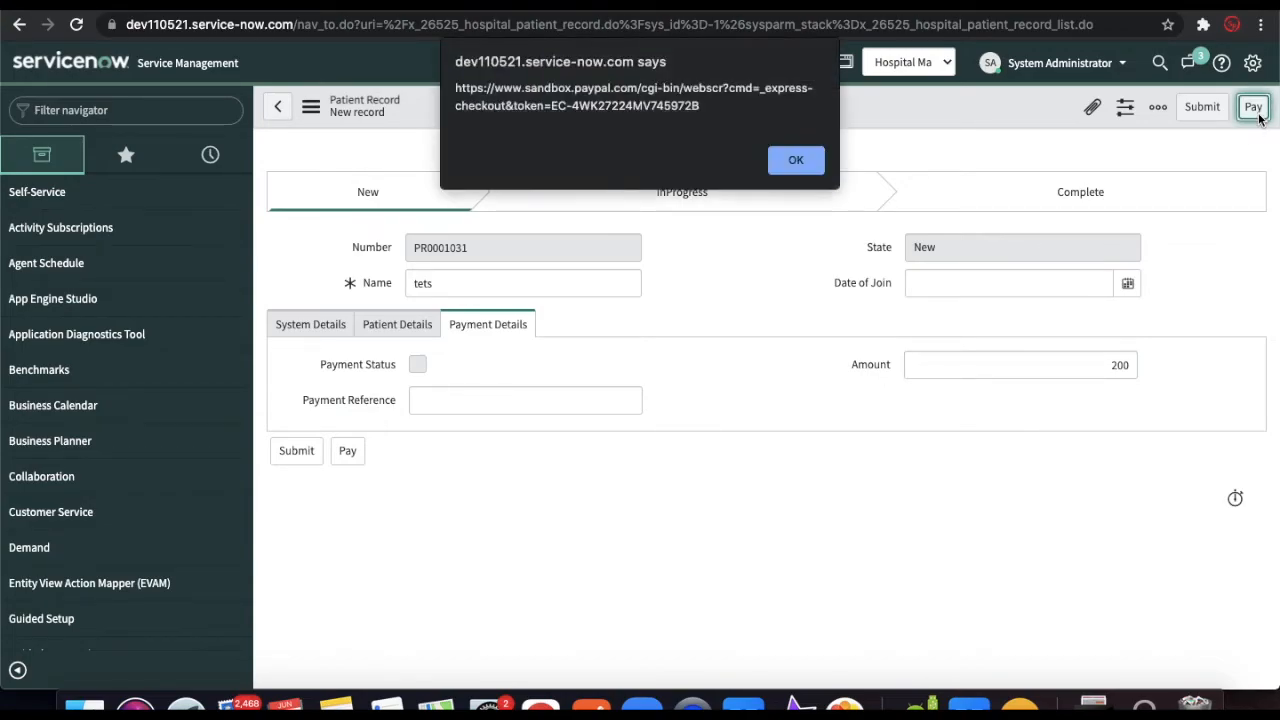
drag(715, 105, 447, 78)
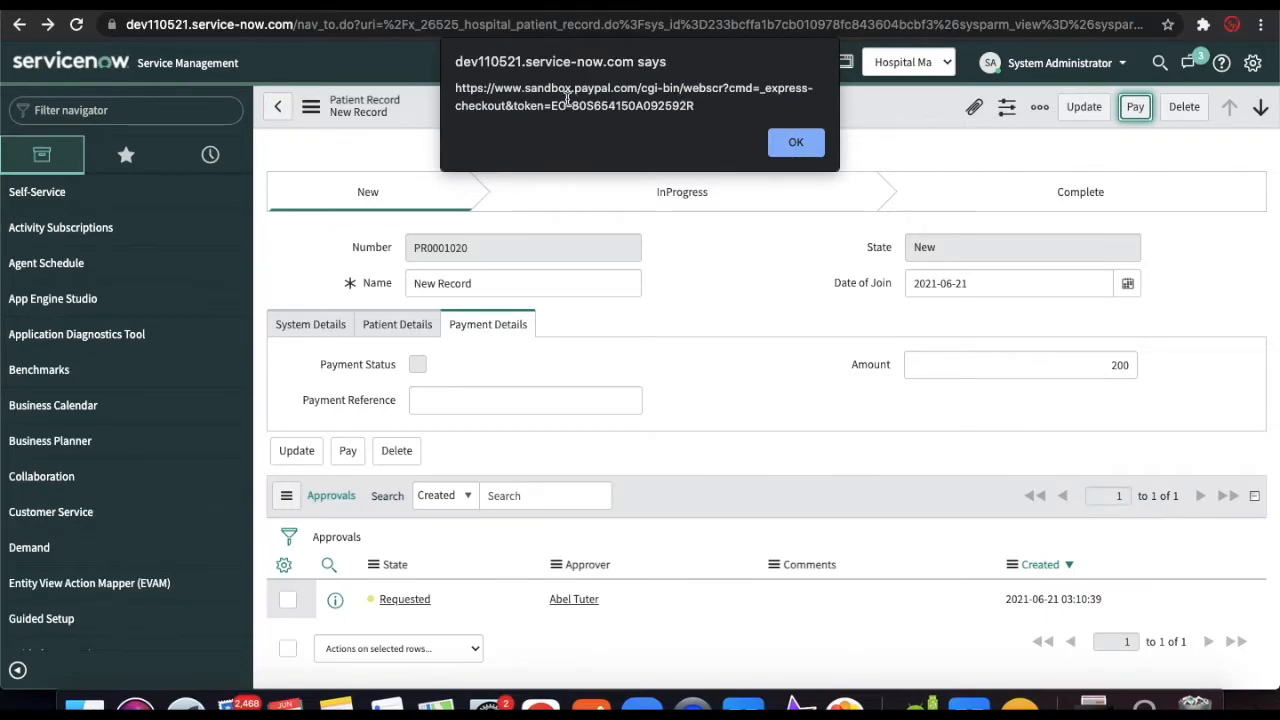
Comment out the alert on line 13 and begin a top.window.location.href= redirect line below it.
key(Return)
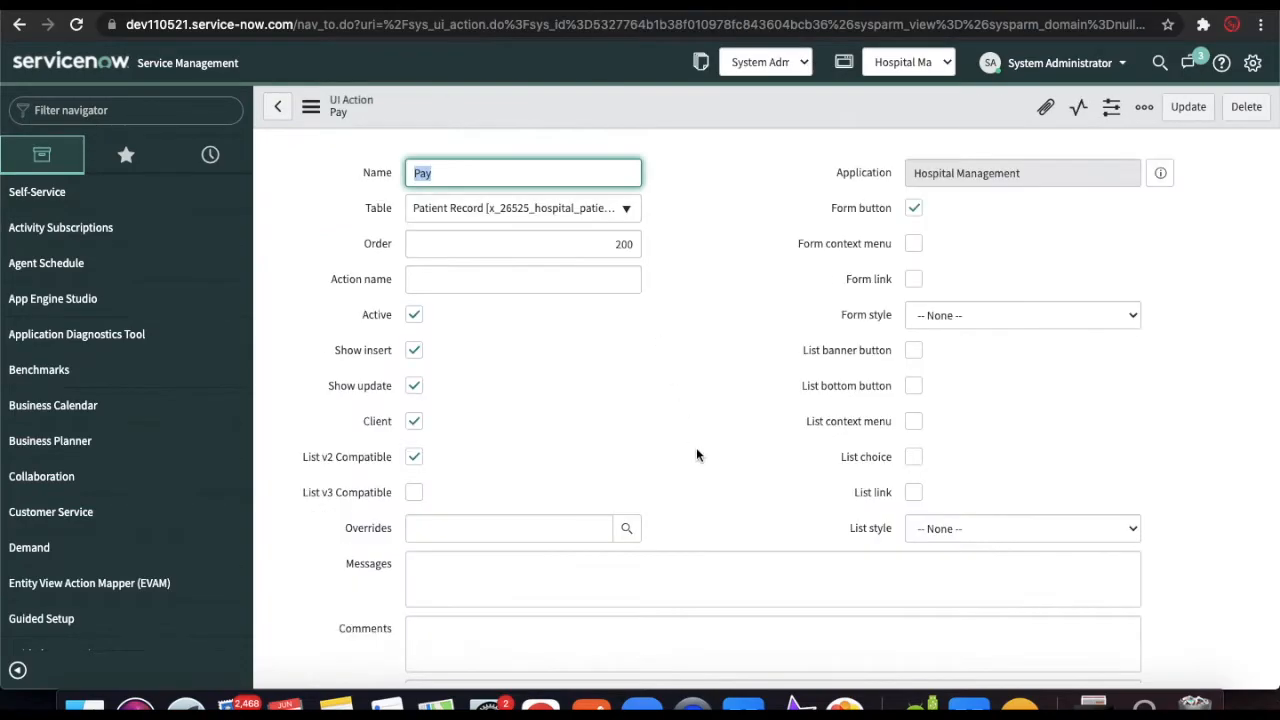
scroll(696, 447, down, 10)
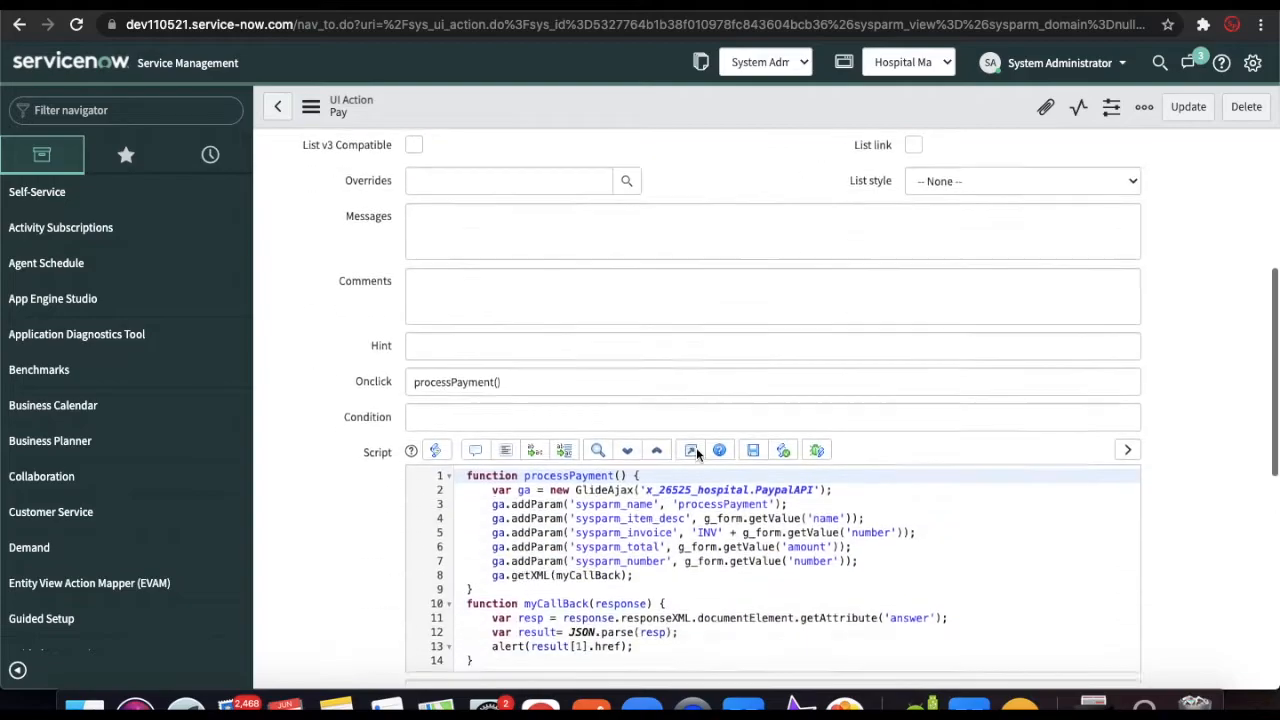
click(490, 483)
text(//)
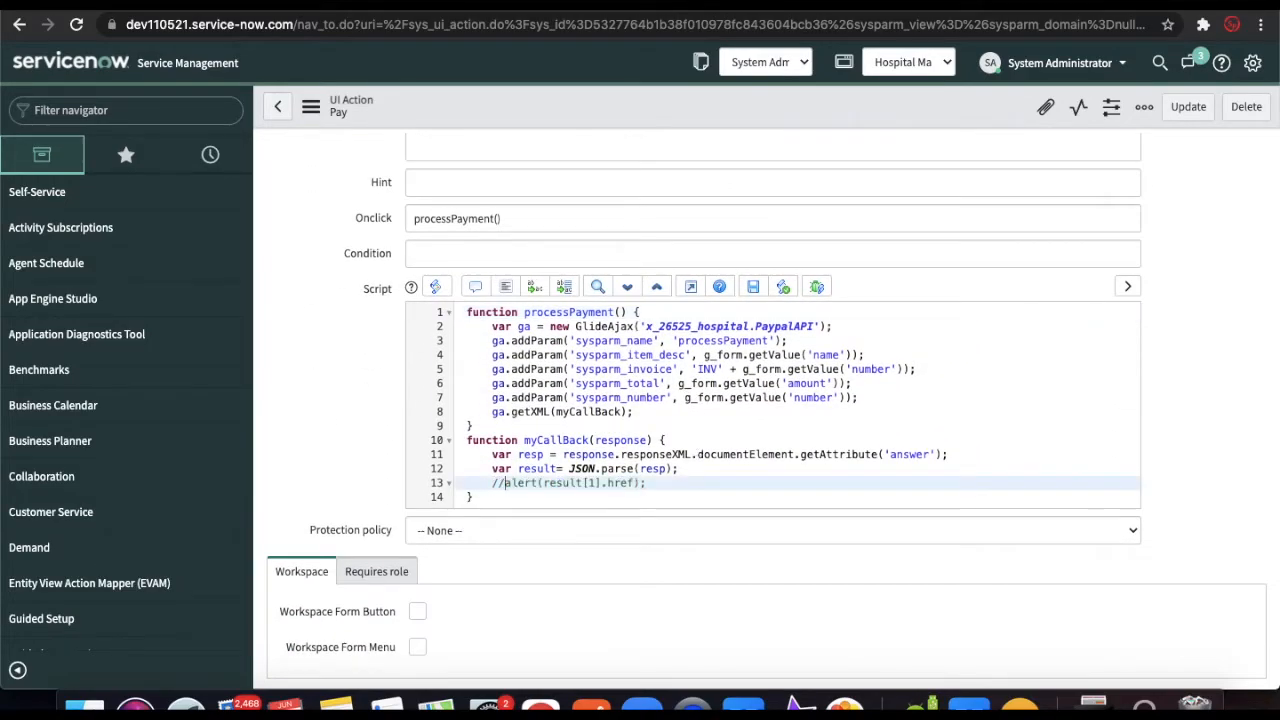
click(646, 483)
key(Return)
text(top.wi)
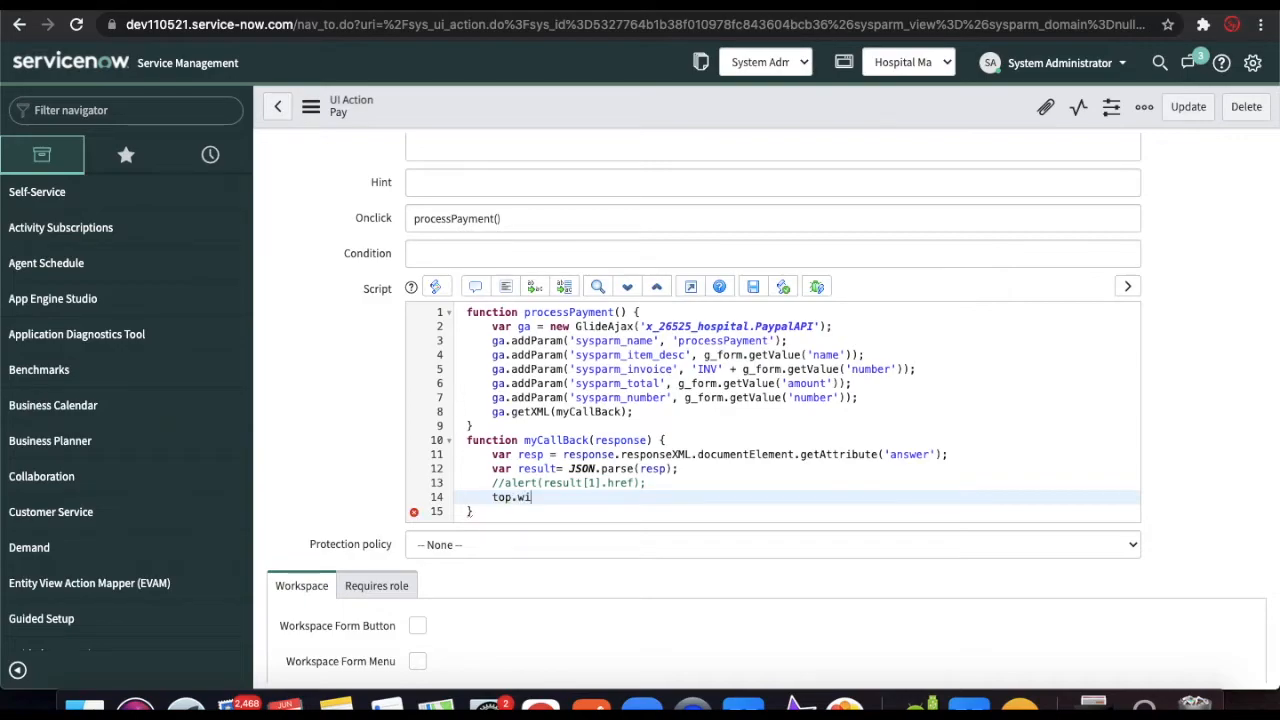
text(ndow.;ocation.h)
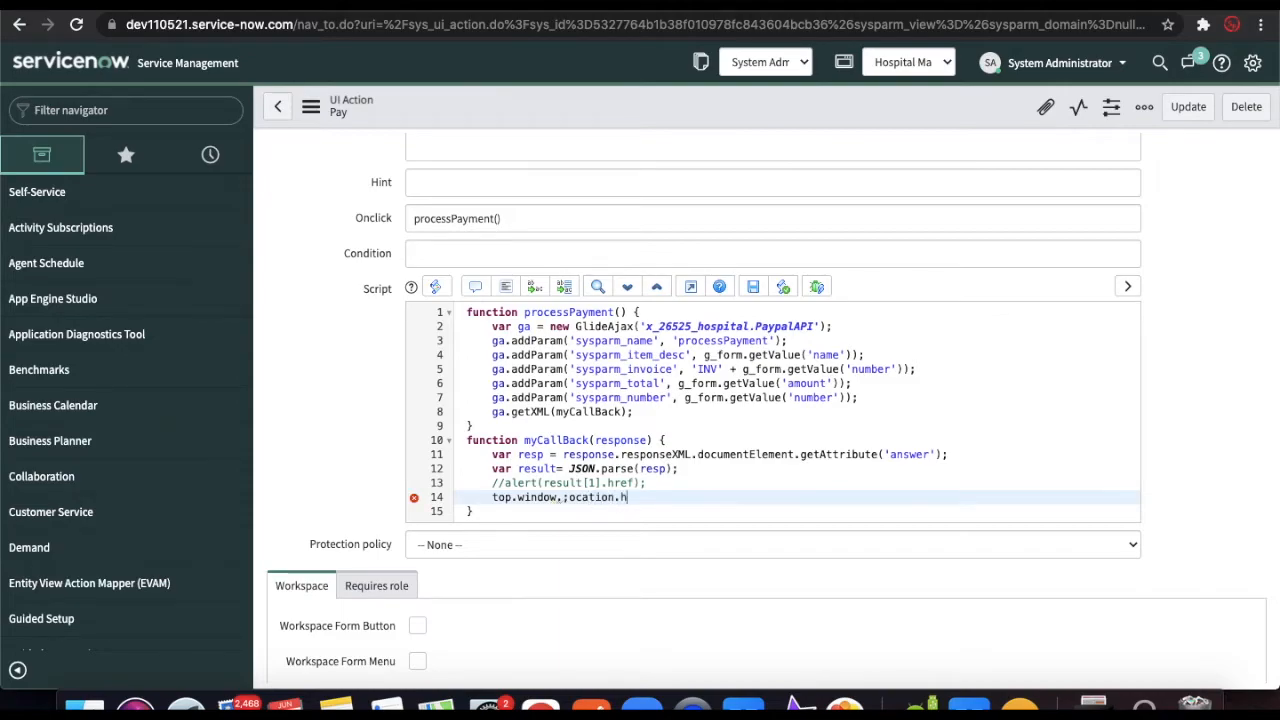
text(ref=)
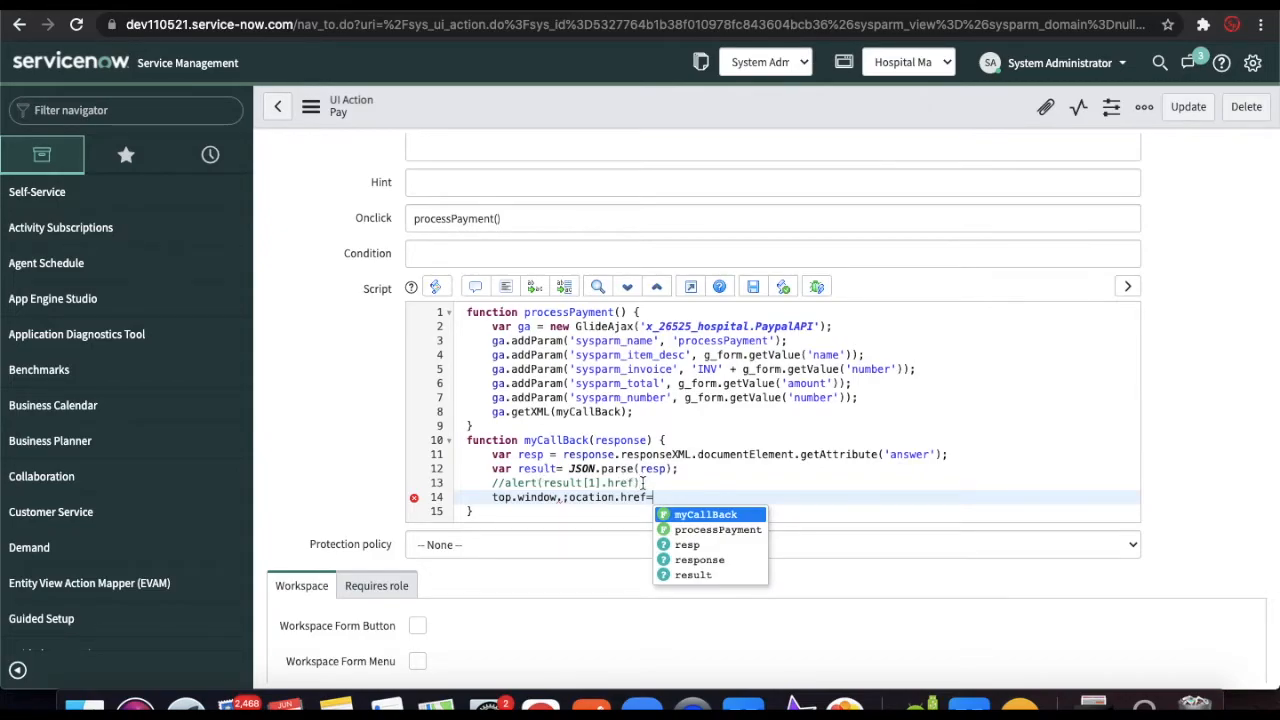
Complete the redirect with result[1].href, fix the 'location' typo, and save the Pay UI Action.
drag(634, 483, 546, 485)
key(ctrl+c)
click(658, 497)
key(ctrl+v)
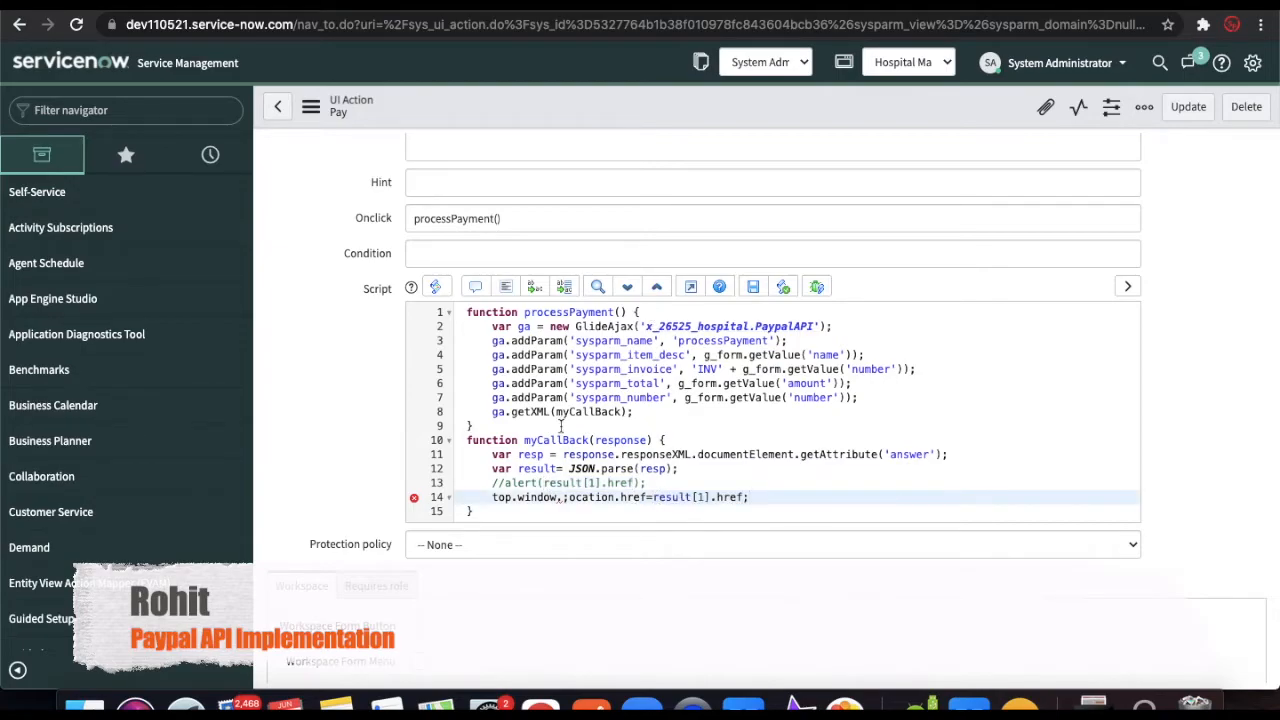
key(BackSpace)
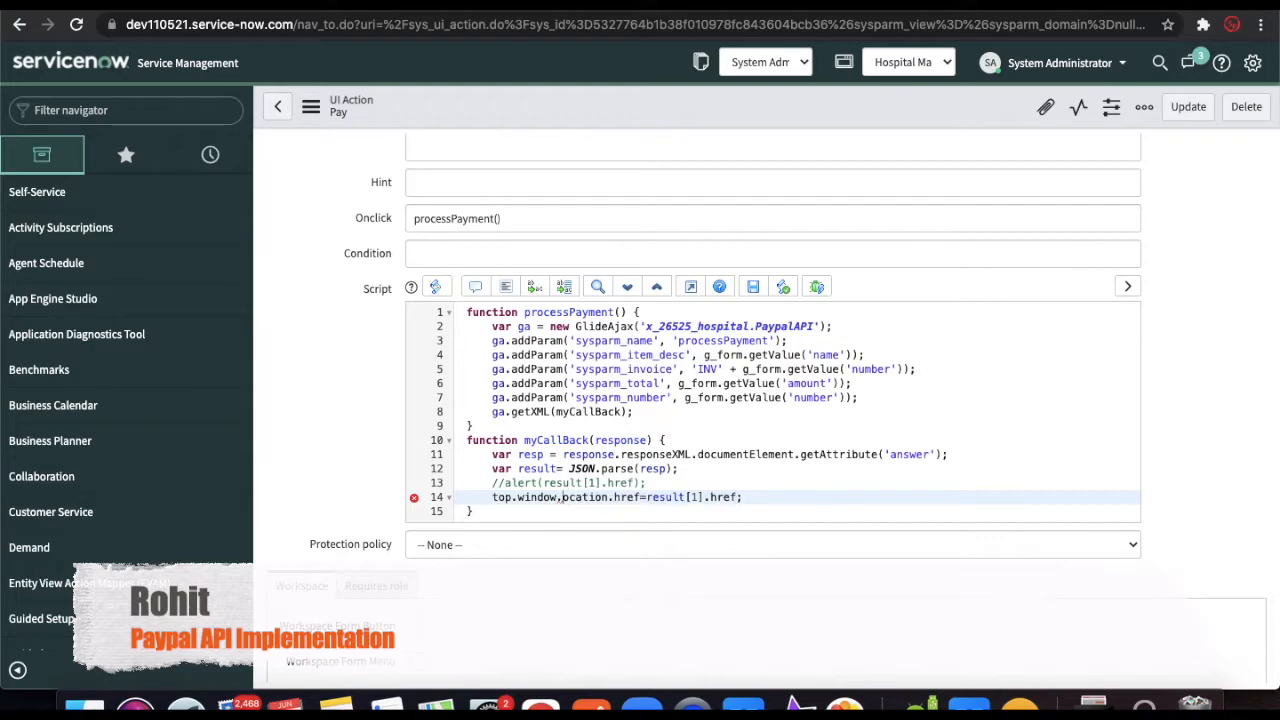
text(l)
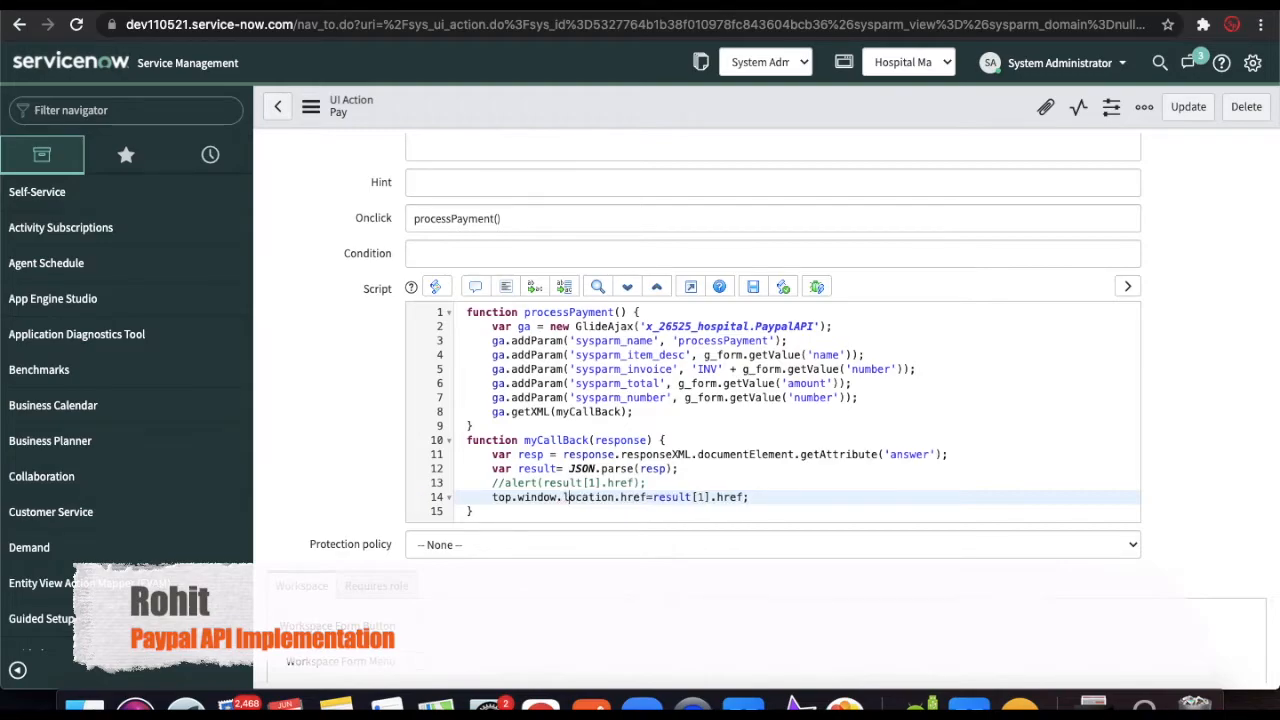
right_click(642, 116)
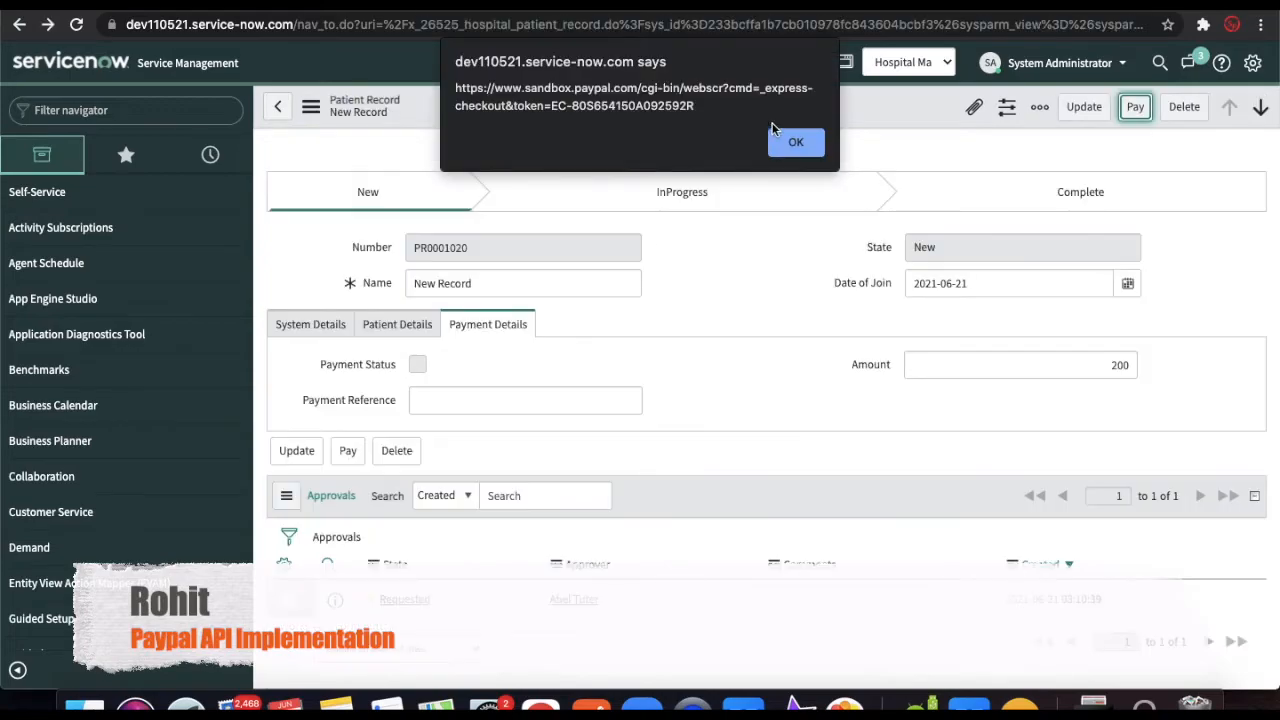
click(797, 142)
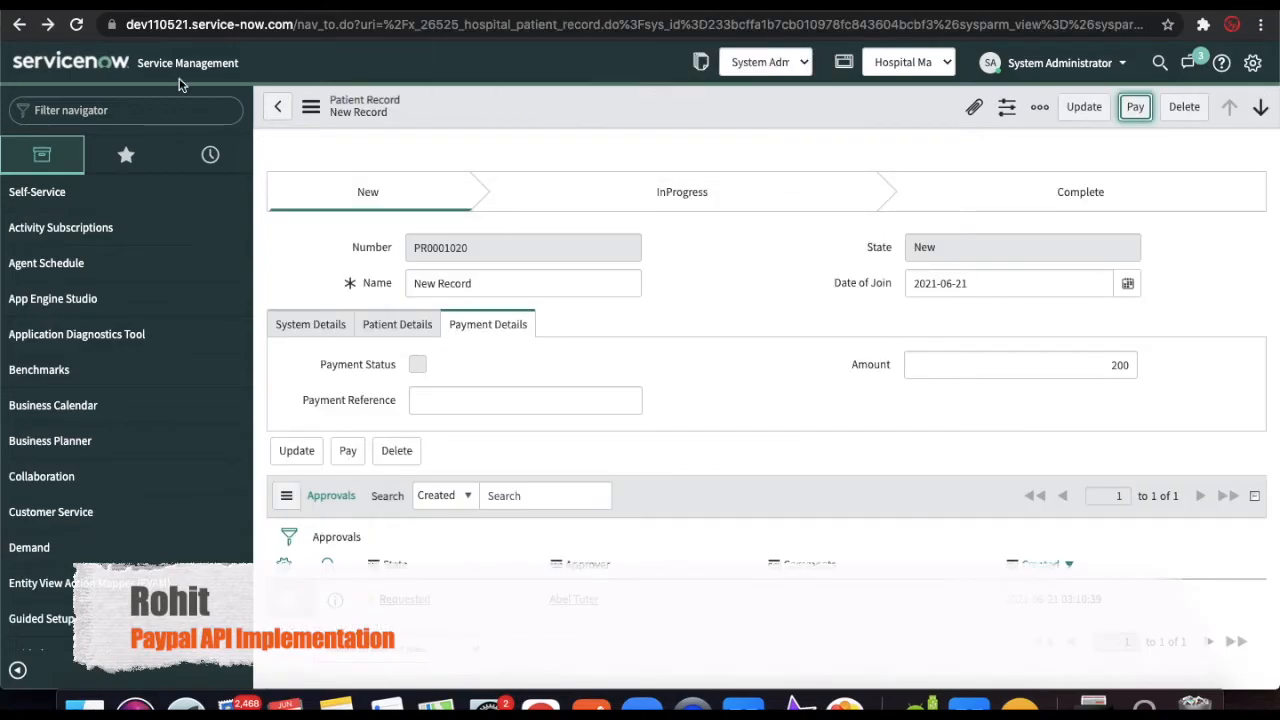
Reload patient record PR0001020 and click Pay to reach PayPal's sandbox login page.
click(76, 24)
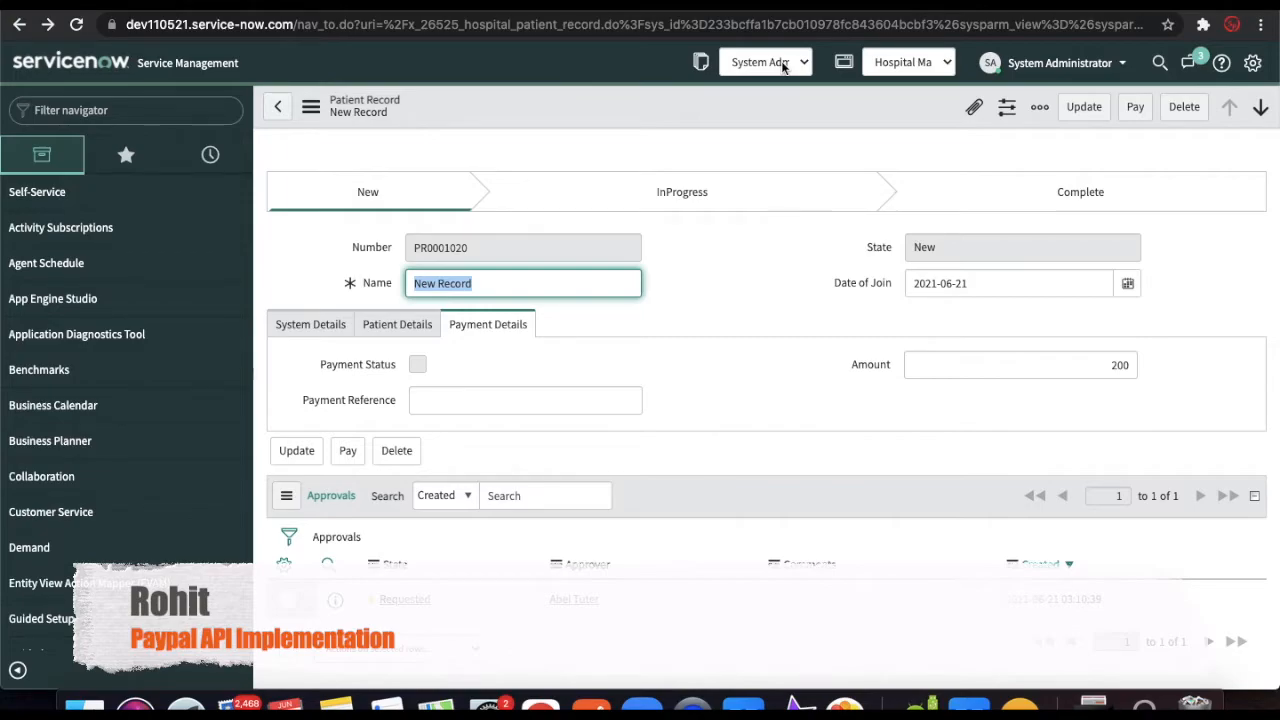
click(1135, 108)
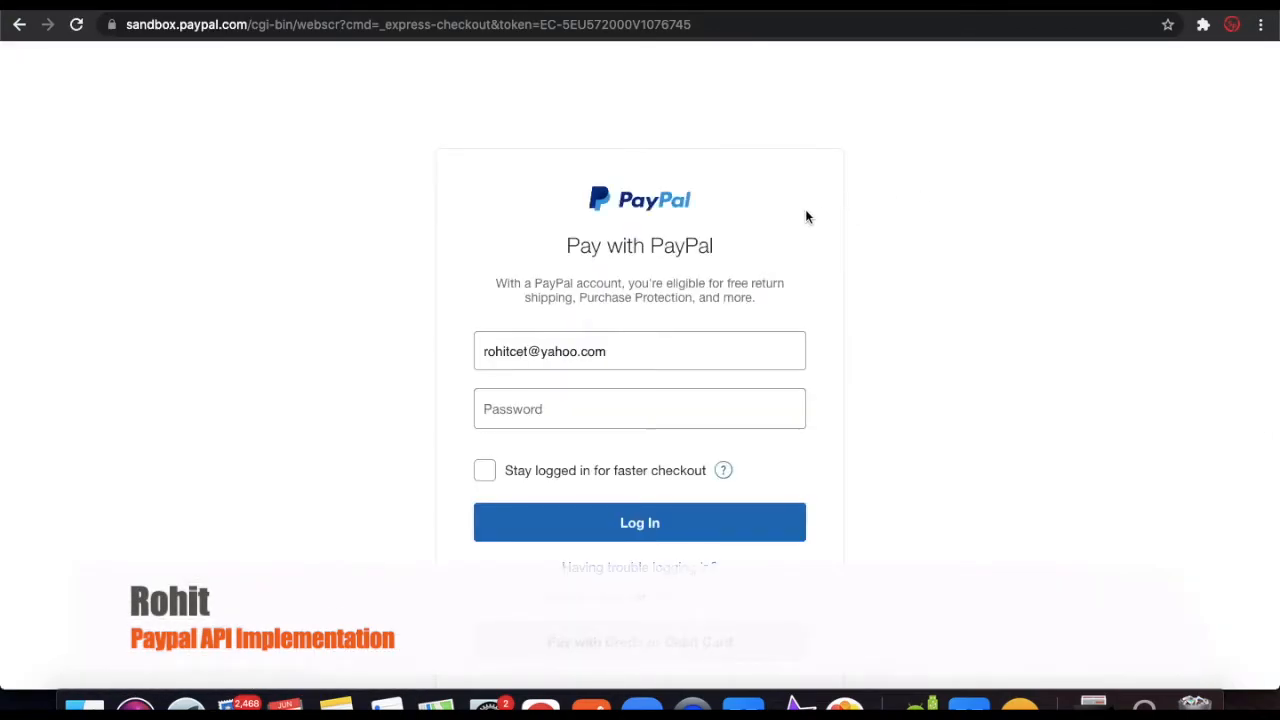
Copy the sandbox buyer account's email from the Developer account details into the PayPal login email field.
click(993, 5)
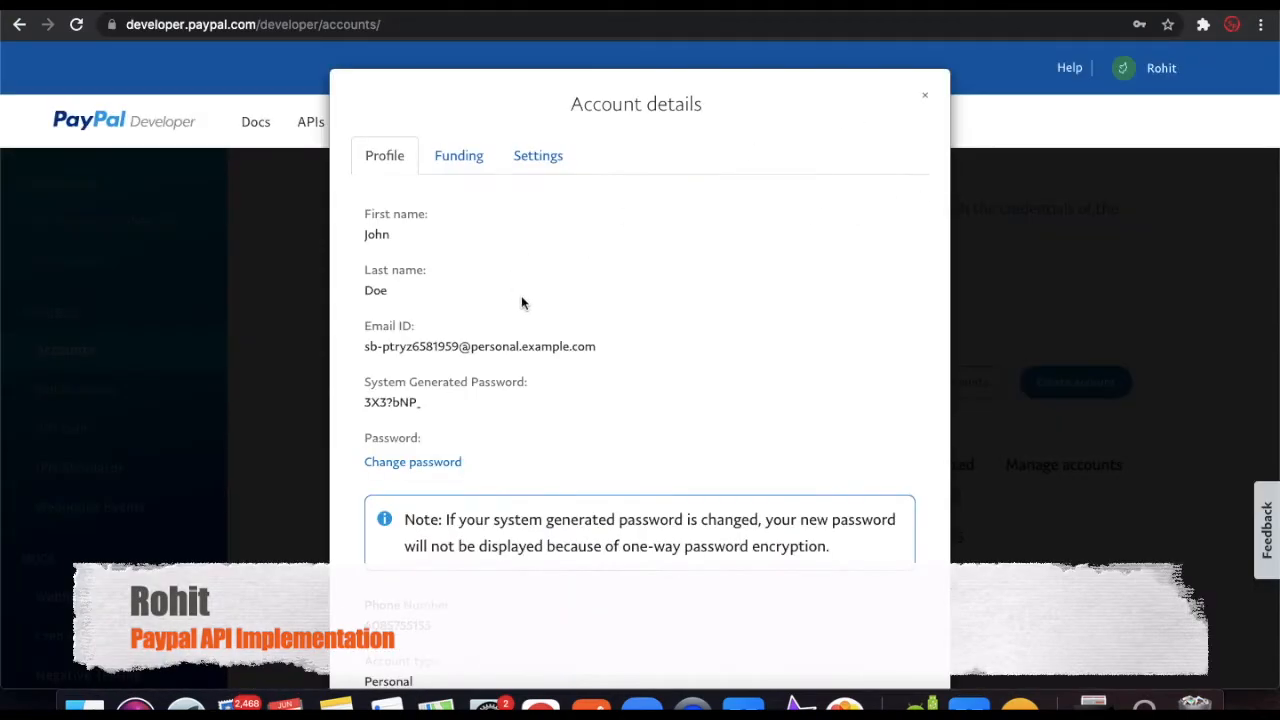
drag(586, 349, 400, 349)
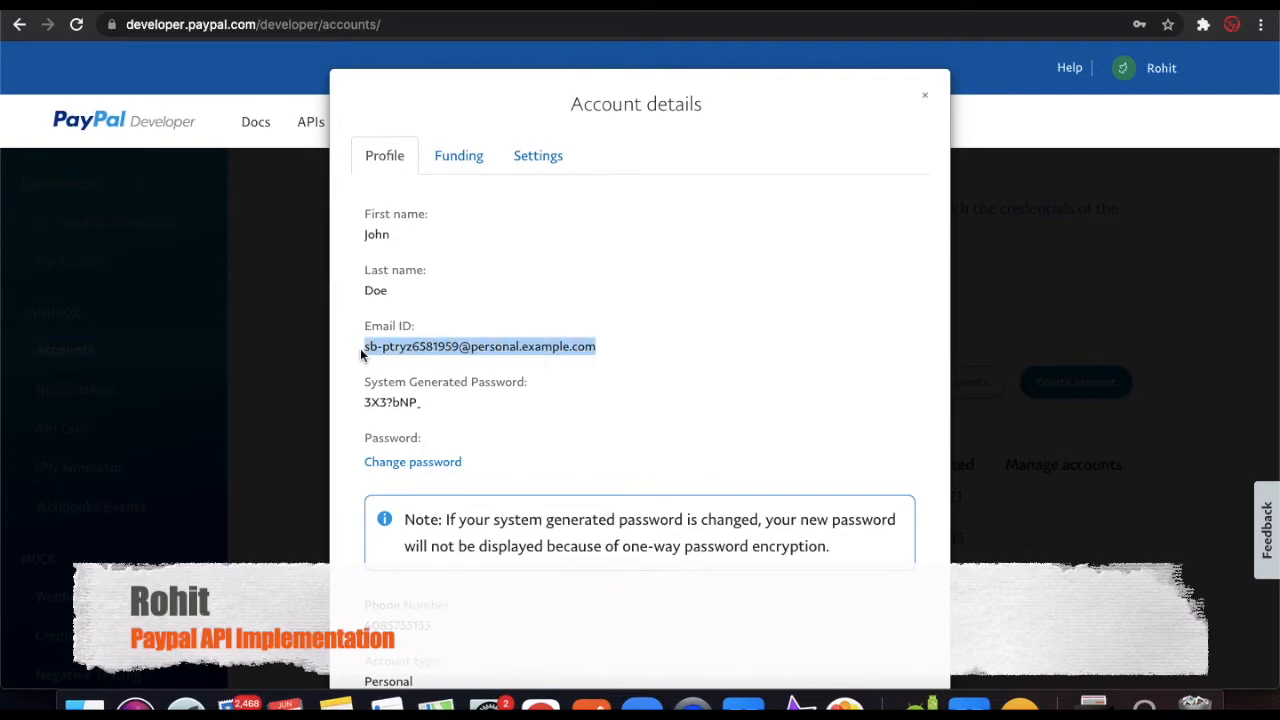
click(391, 6)
click(623, 353)
key(ctrl+a)
key(ctrl+v)
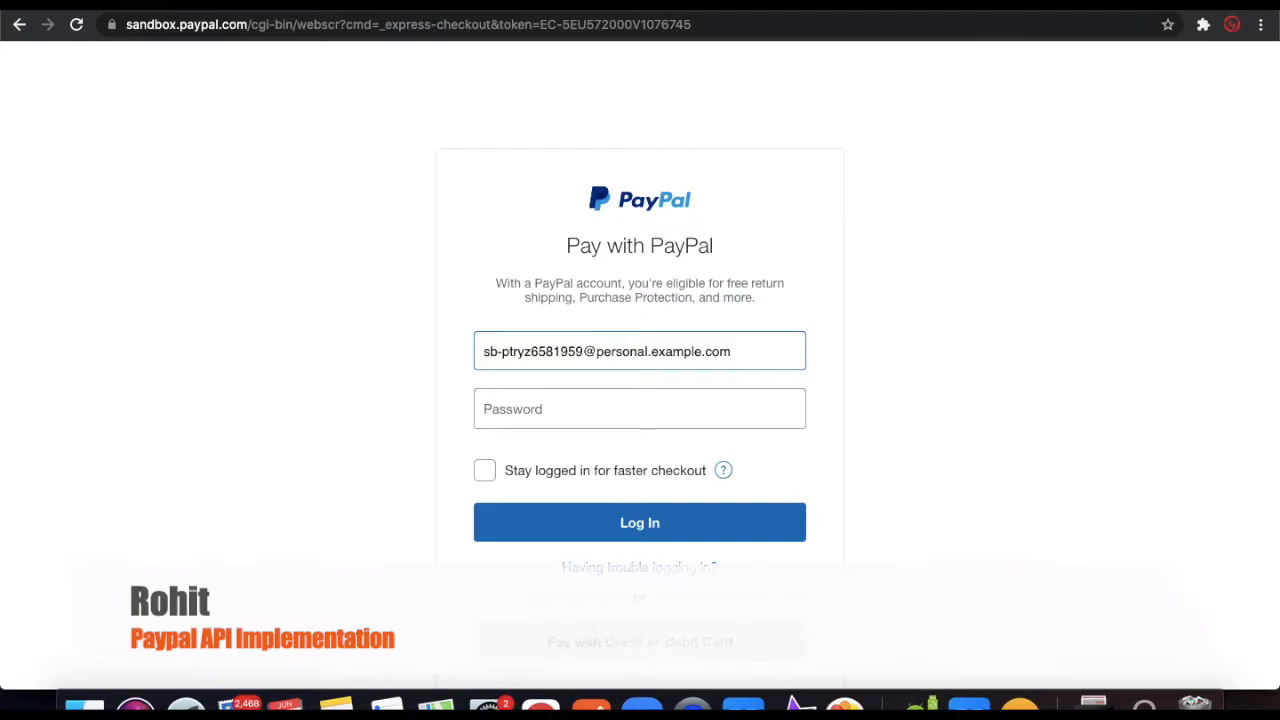
Enter the sandbox account password, log in, and continue to approve the $200.00 payment.
click(540, 6)
click(424, 400)
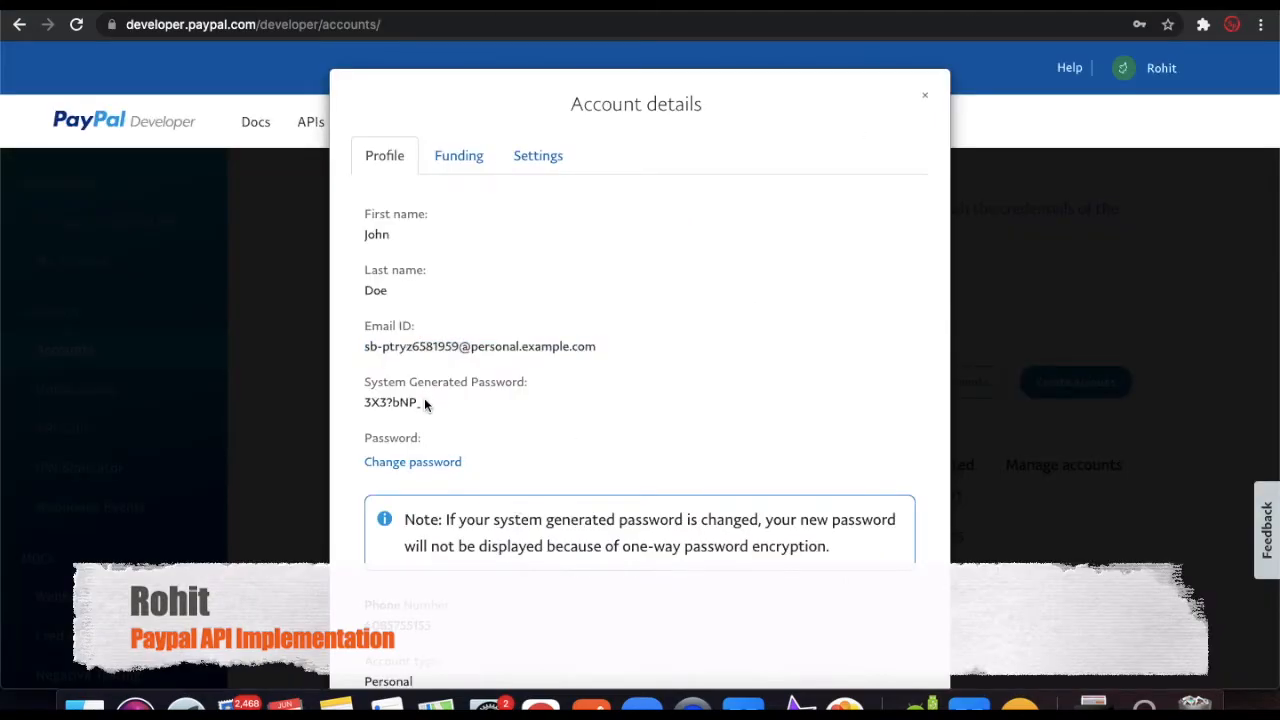
click(426, 8)
click(541, 408)
text(********)
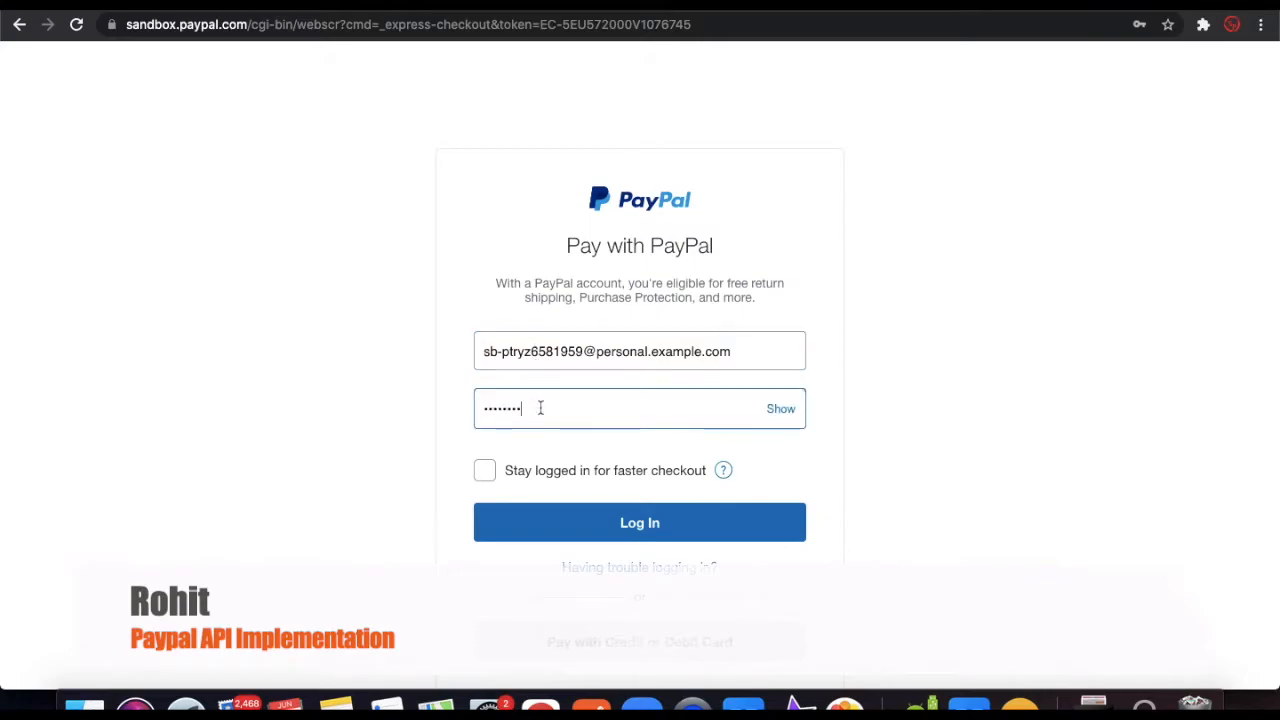
click(608, 535)
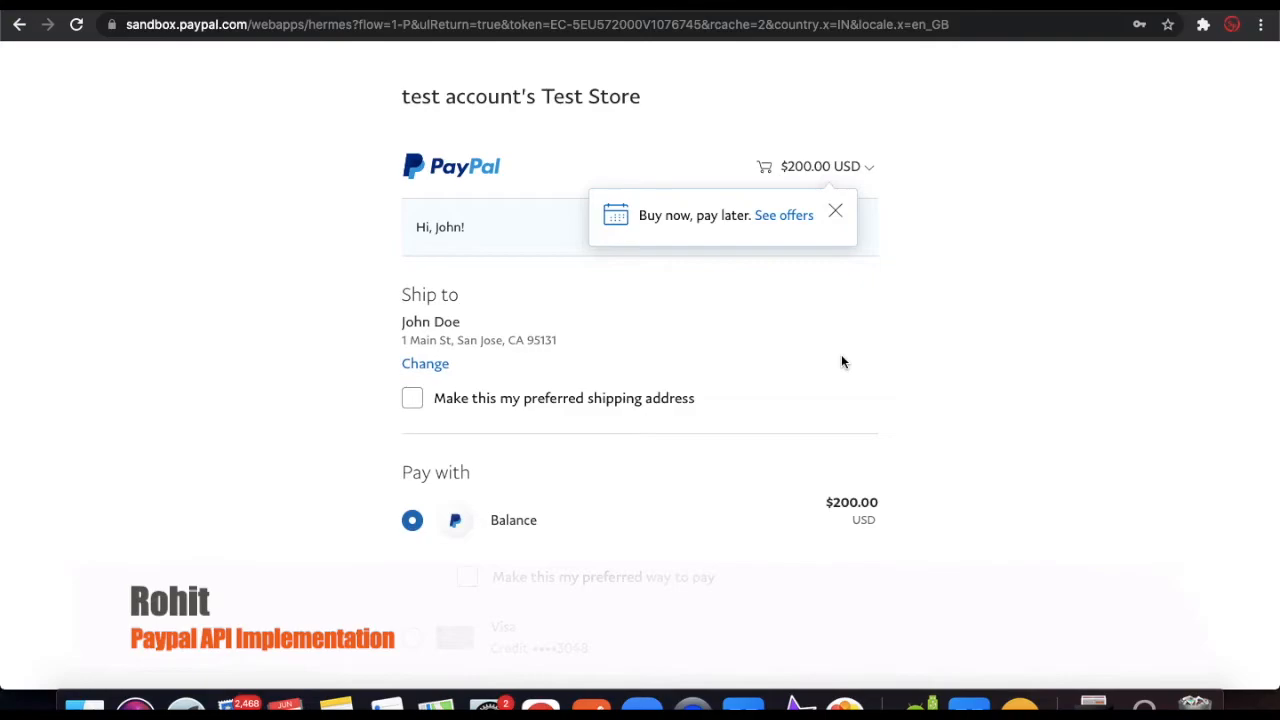
scroll(841, 362, down, 5)
click(840, 668)
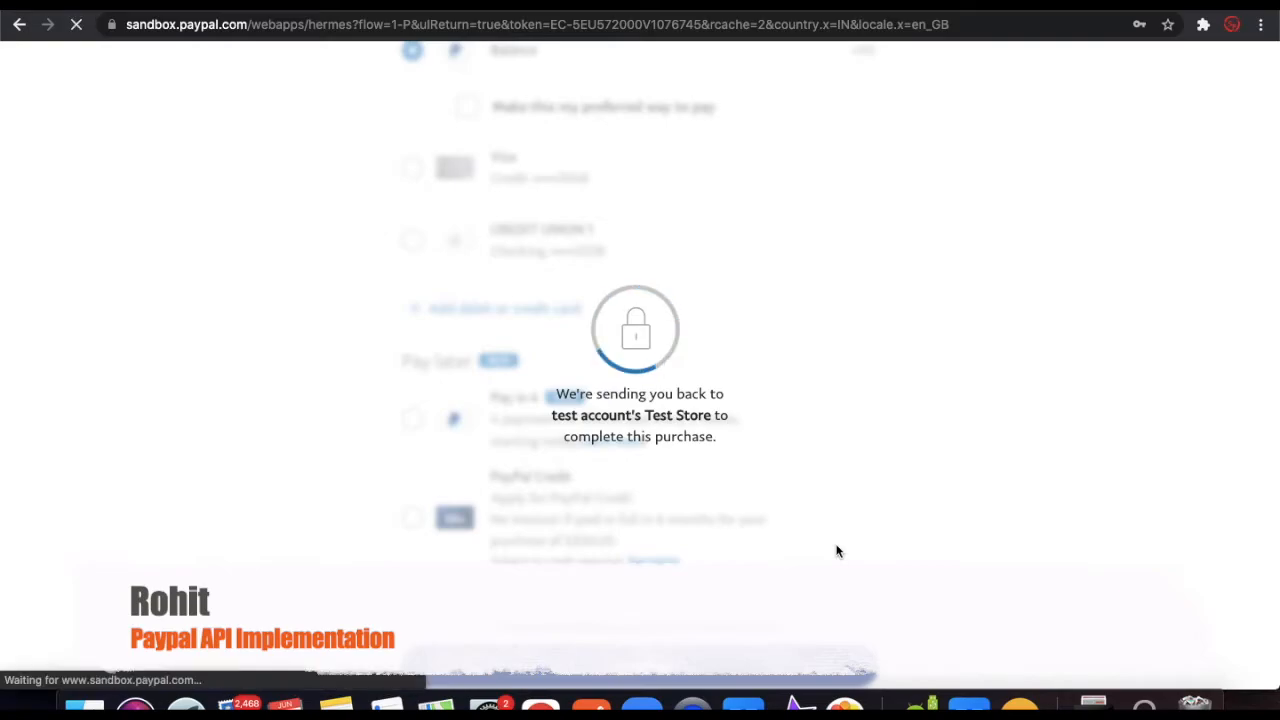
click(177, 109)
Create and save a new UI Page named paypal_success_payment.
text(ui page)
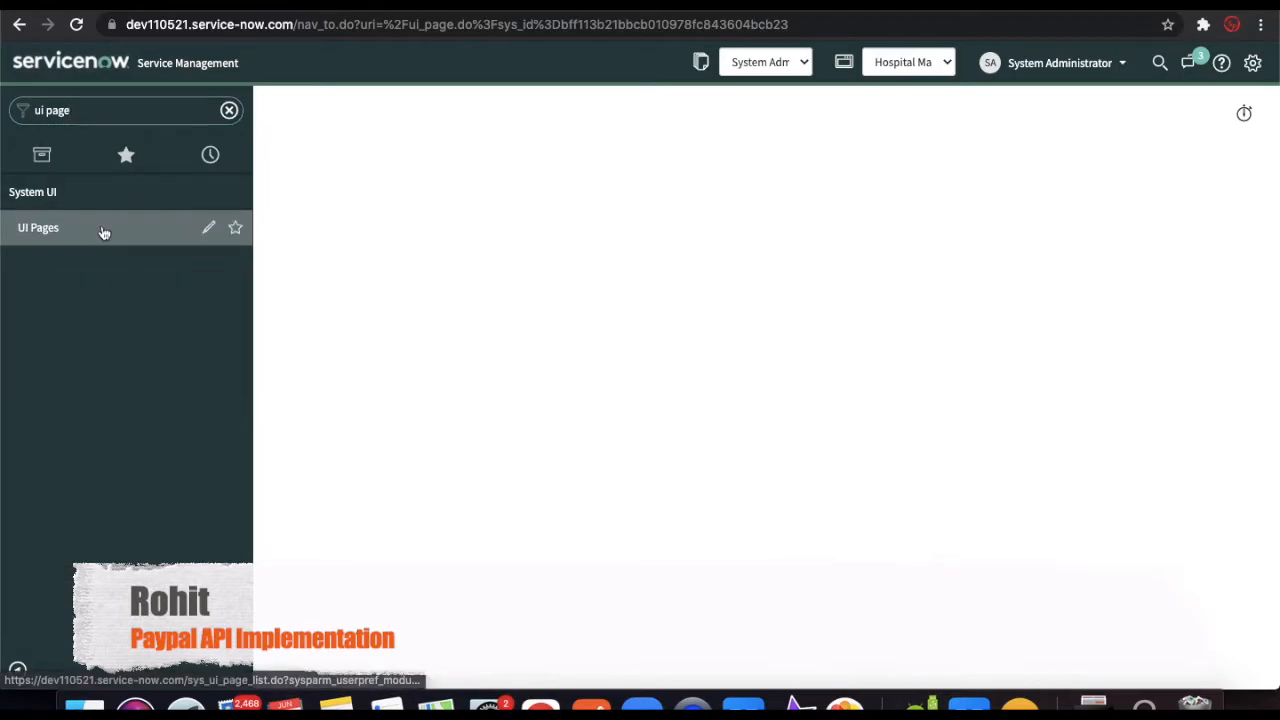
click(104, 232)
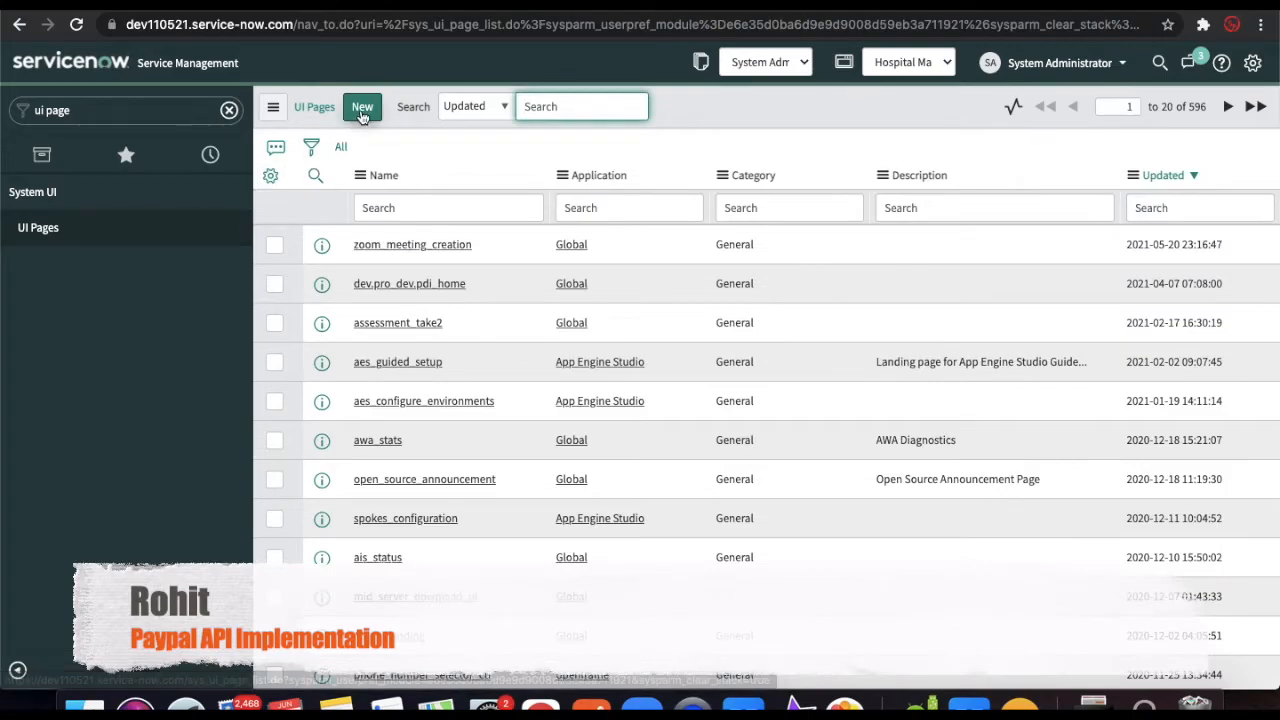
click(362, 110)
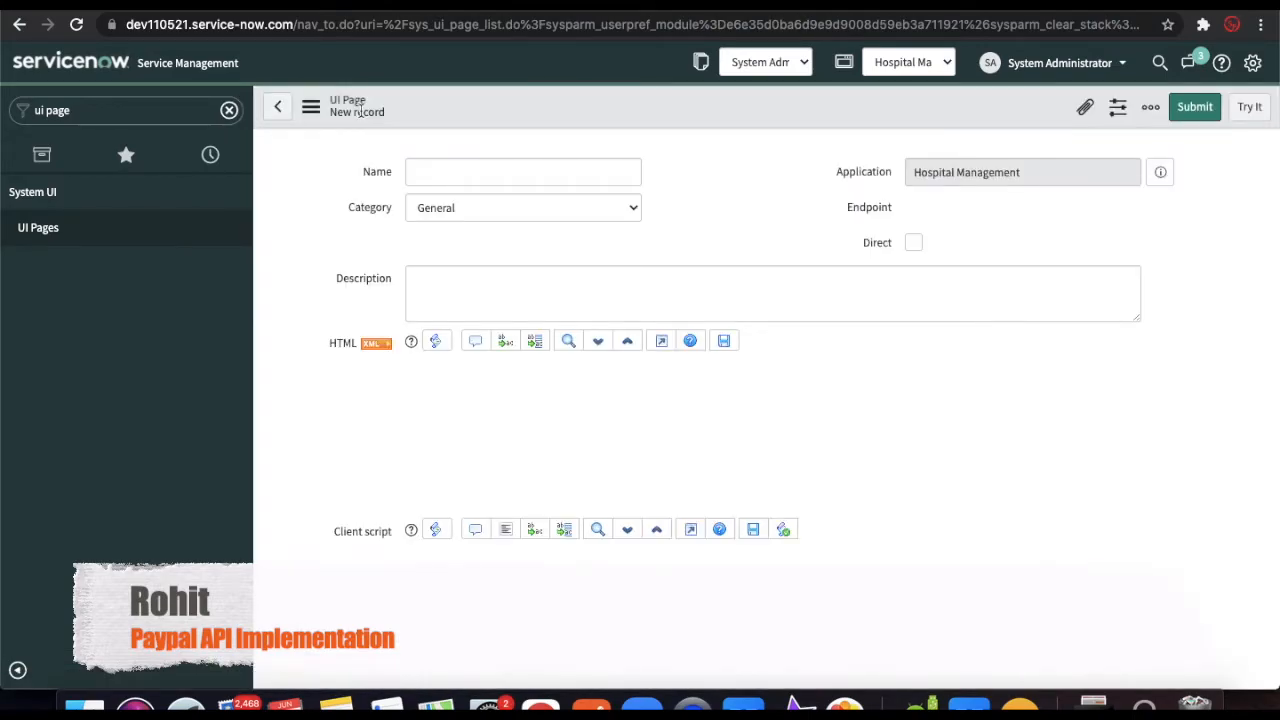
click(466, 169)
text(pa)
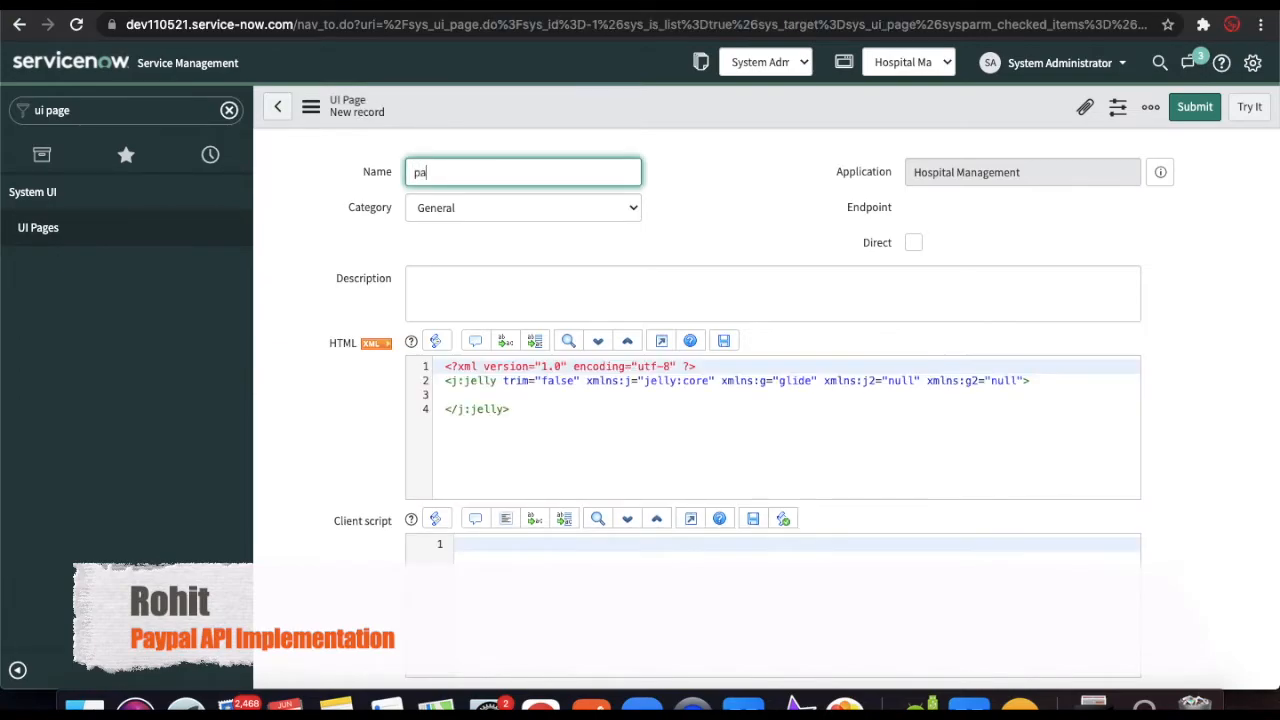
text(ypal_success_payment)
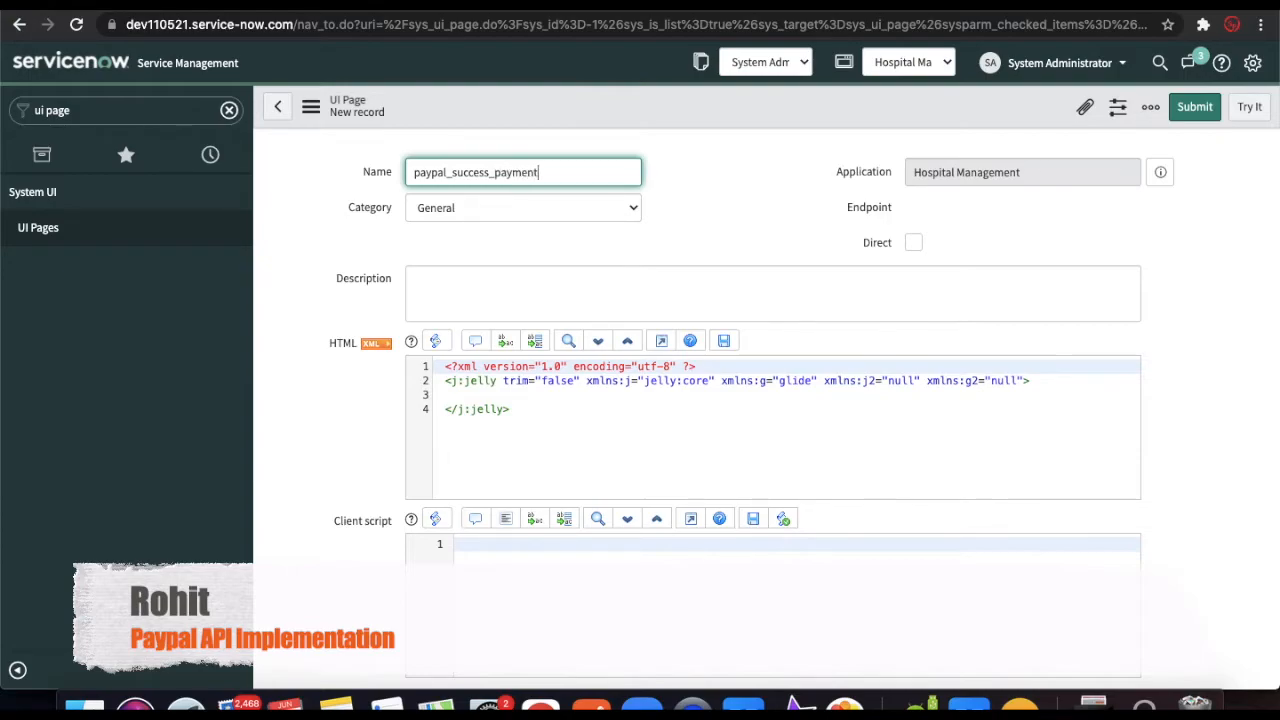
right_click(615, 117)
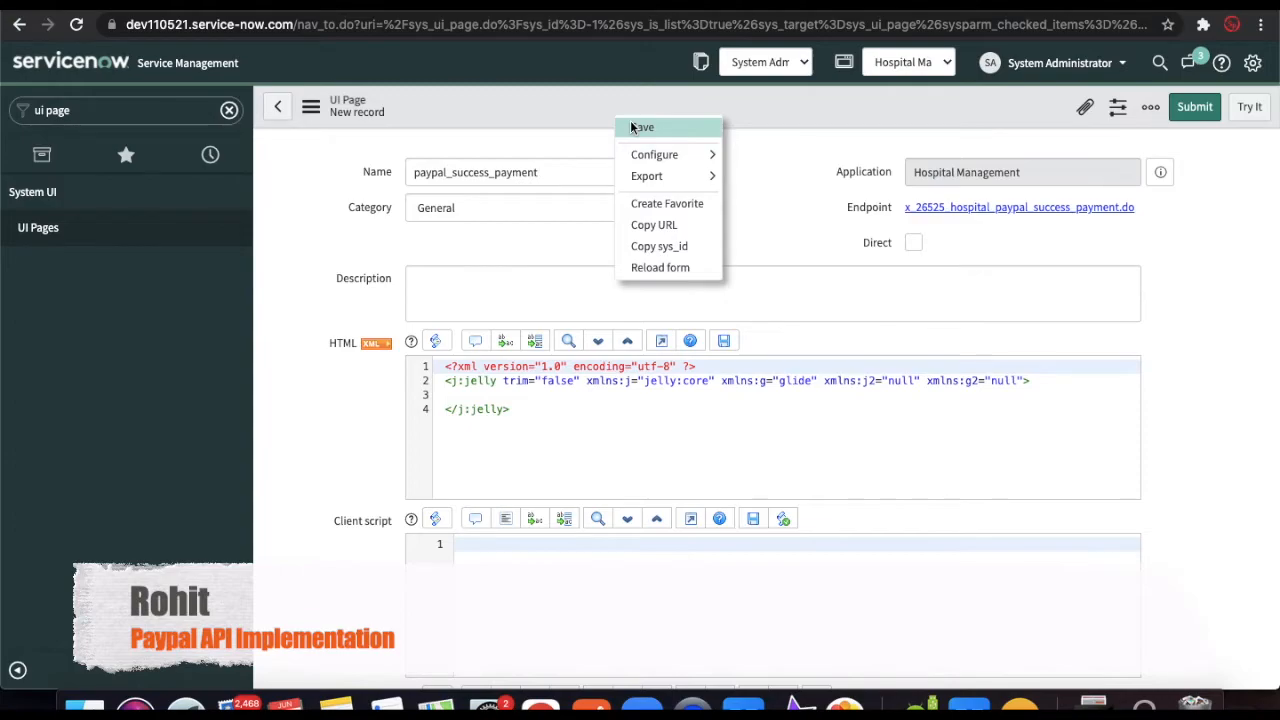
click(632, 127)
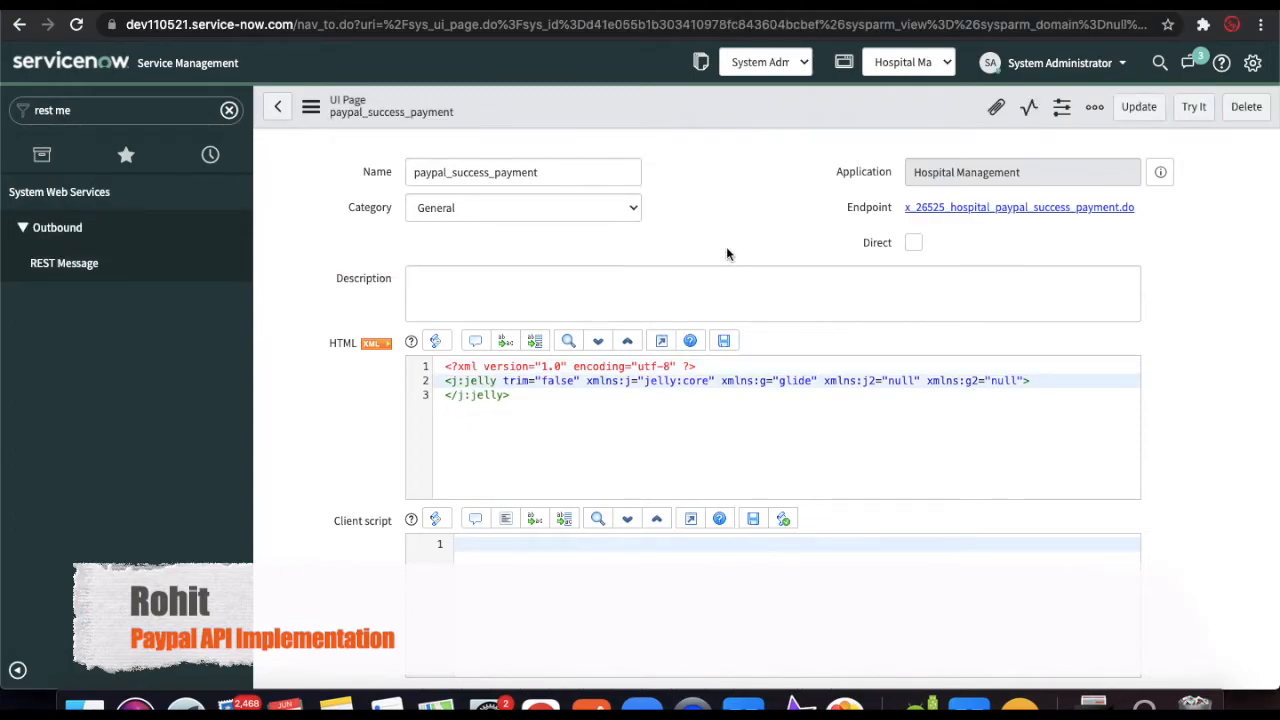
Add an <h3> Success Payment </h3> heading inside the page's Jelly HTML.
click(1062, 378)
key(Return)
text(<)
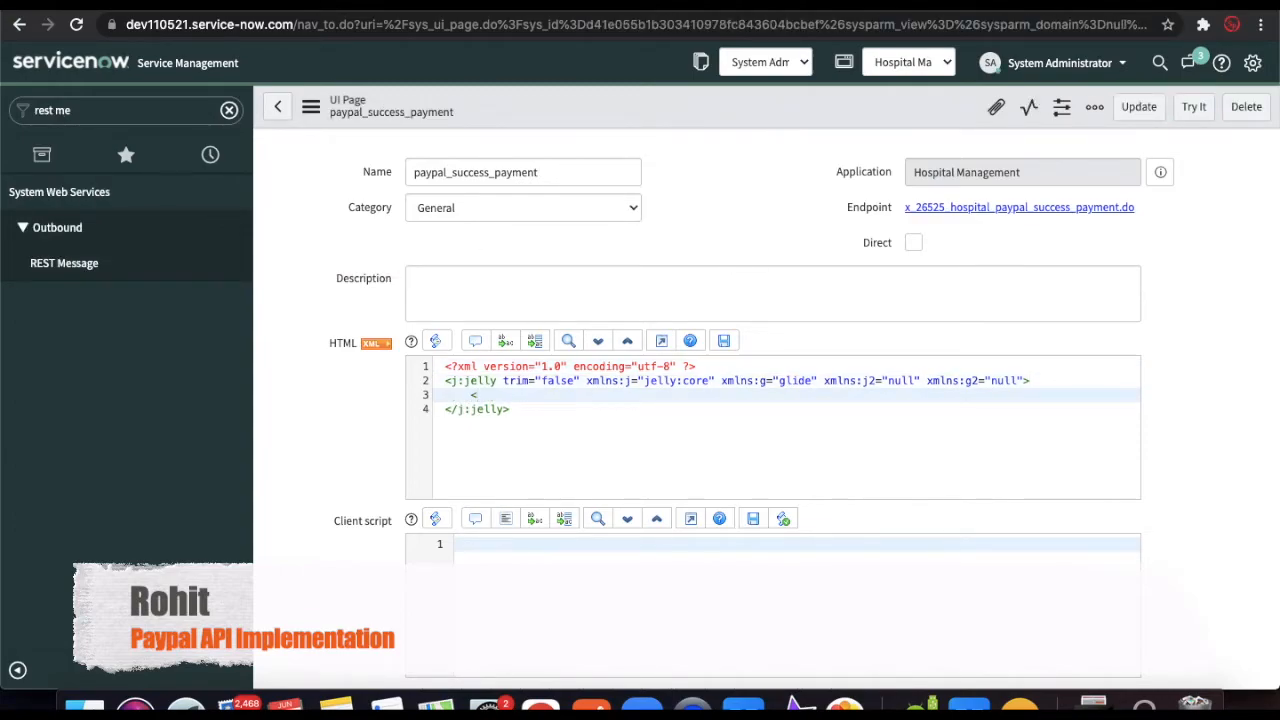
text(h3> Success Payment </h)
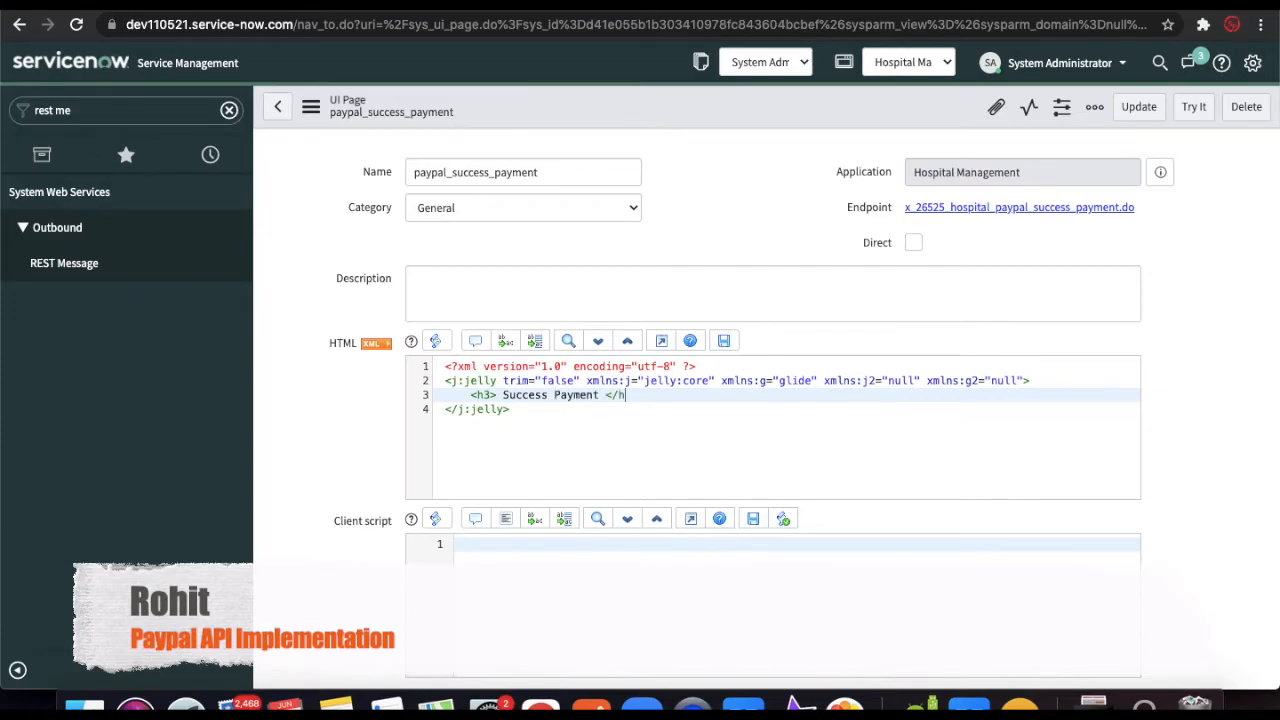
text(3>)
right_click(952, 107)
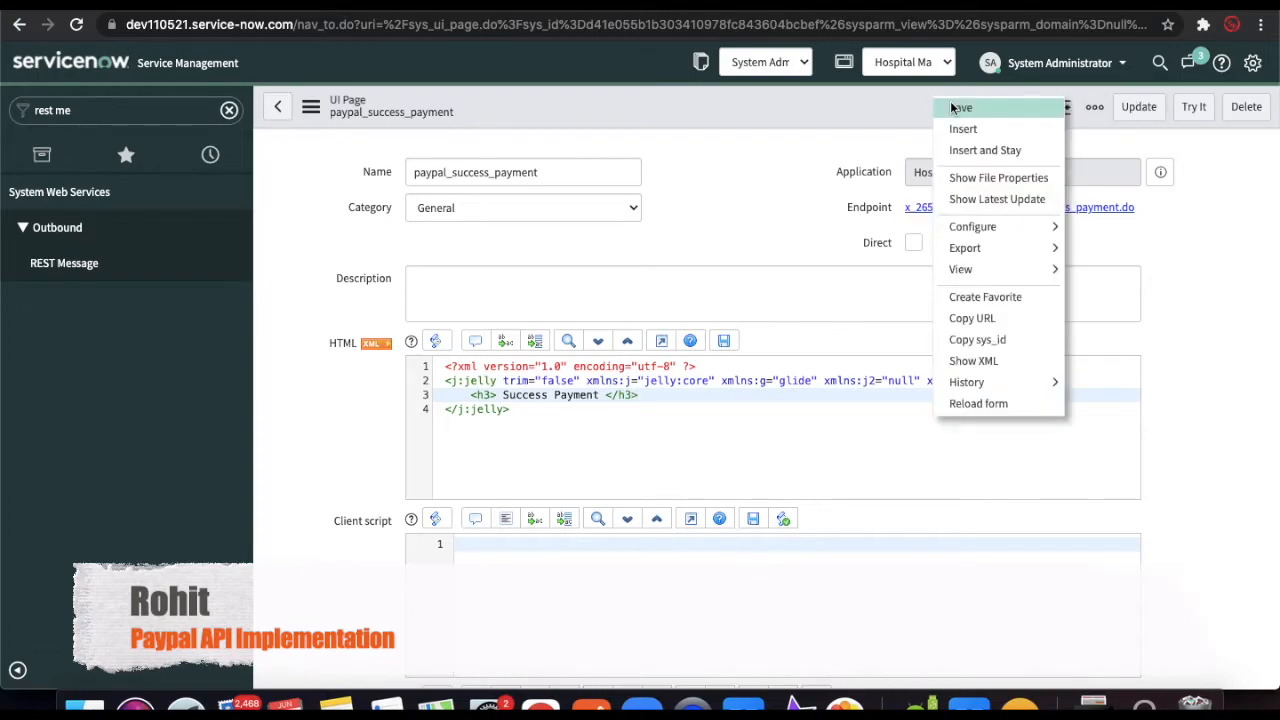
Save the HTML, open the page's endpoint, and reload it with ?sysparam_number=pRN appended.
click(801, 147)
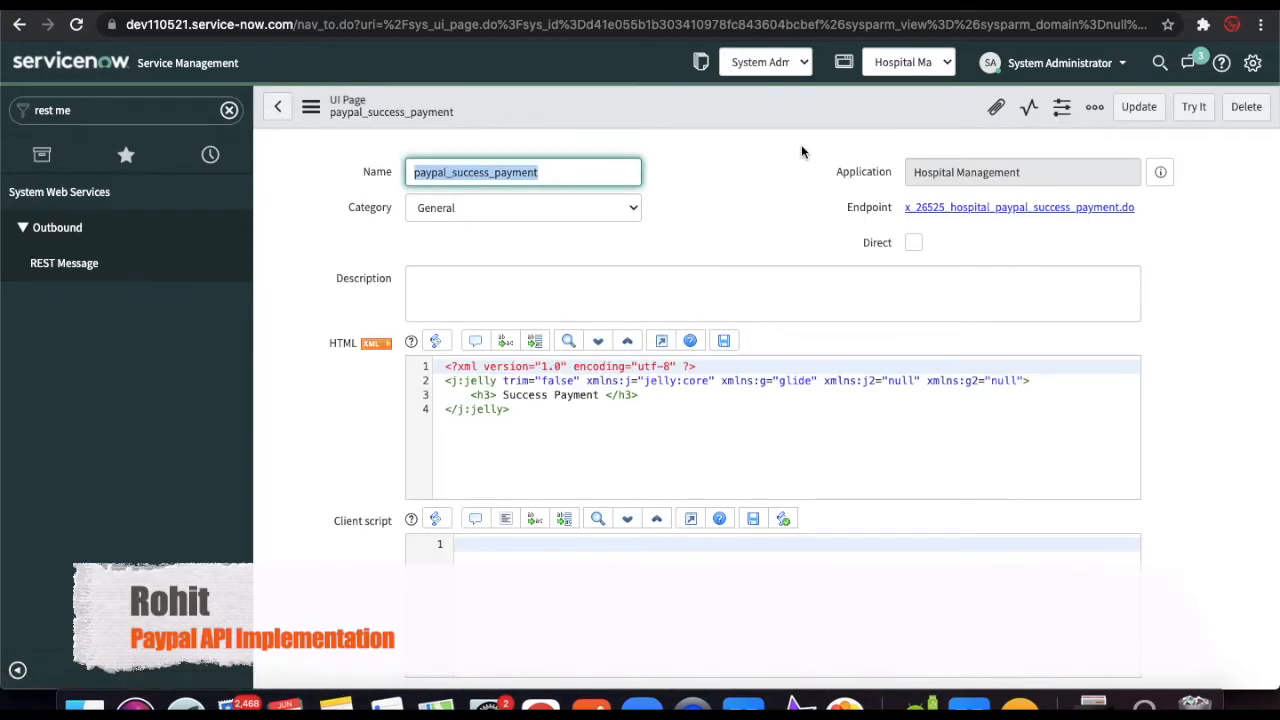
click(991, 209)
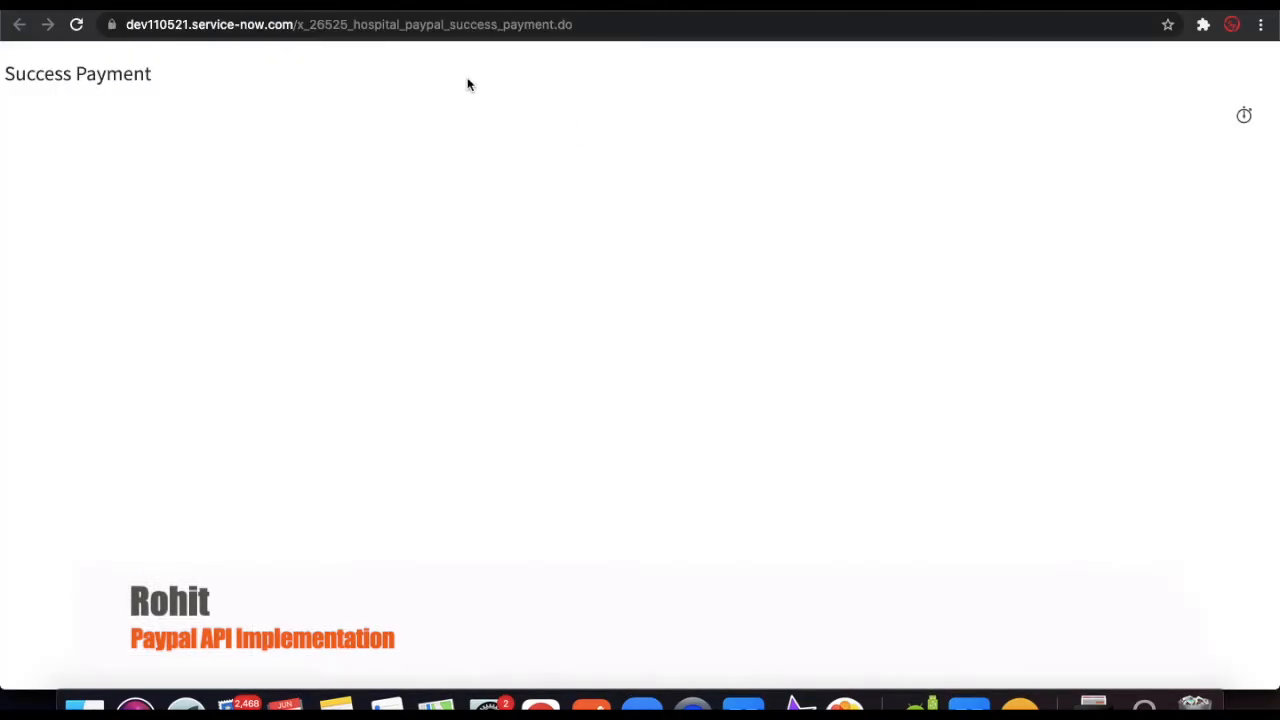
click(603, 24)
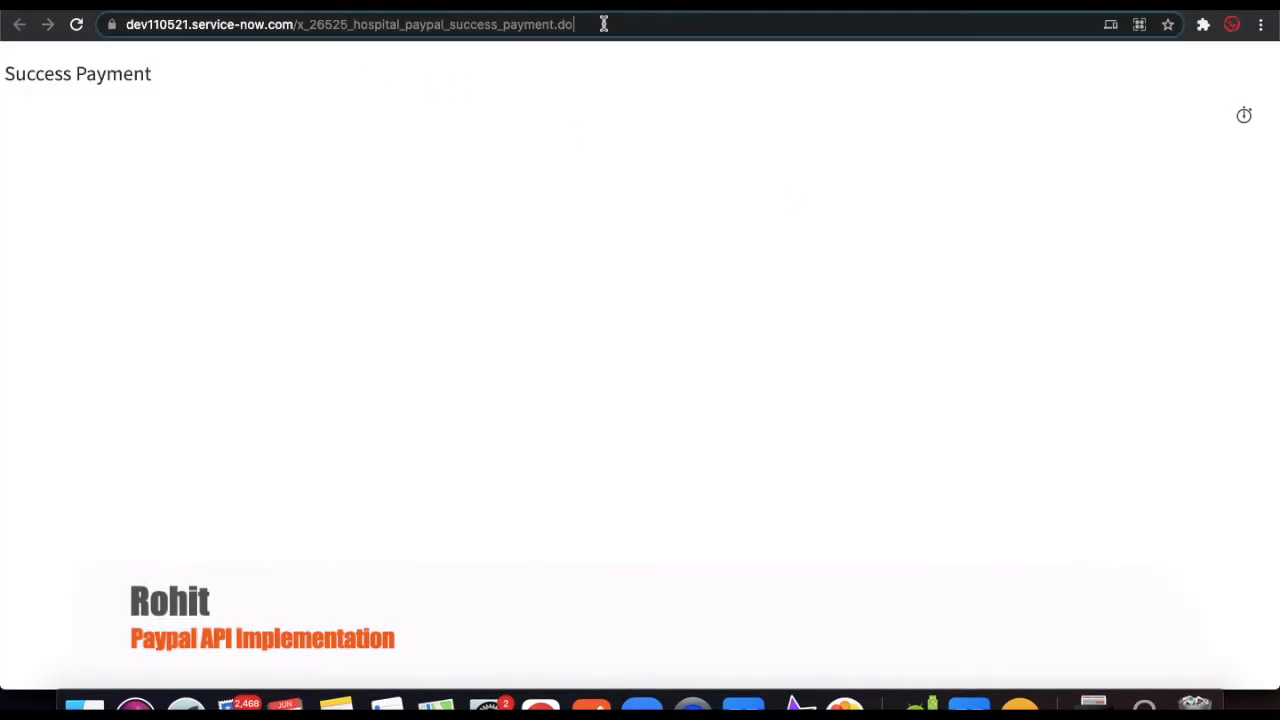
click(604, 24)
text(?)
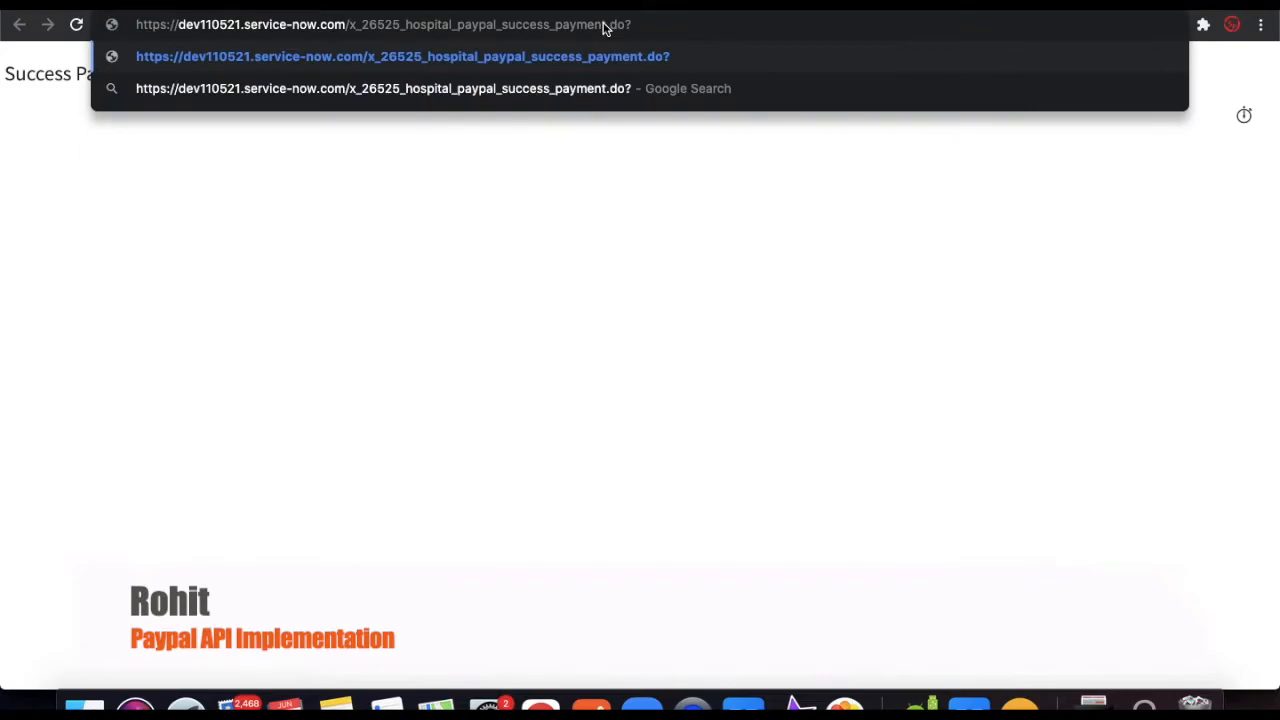
text(sysparam_number=)
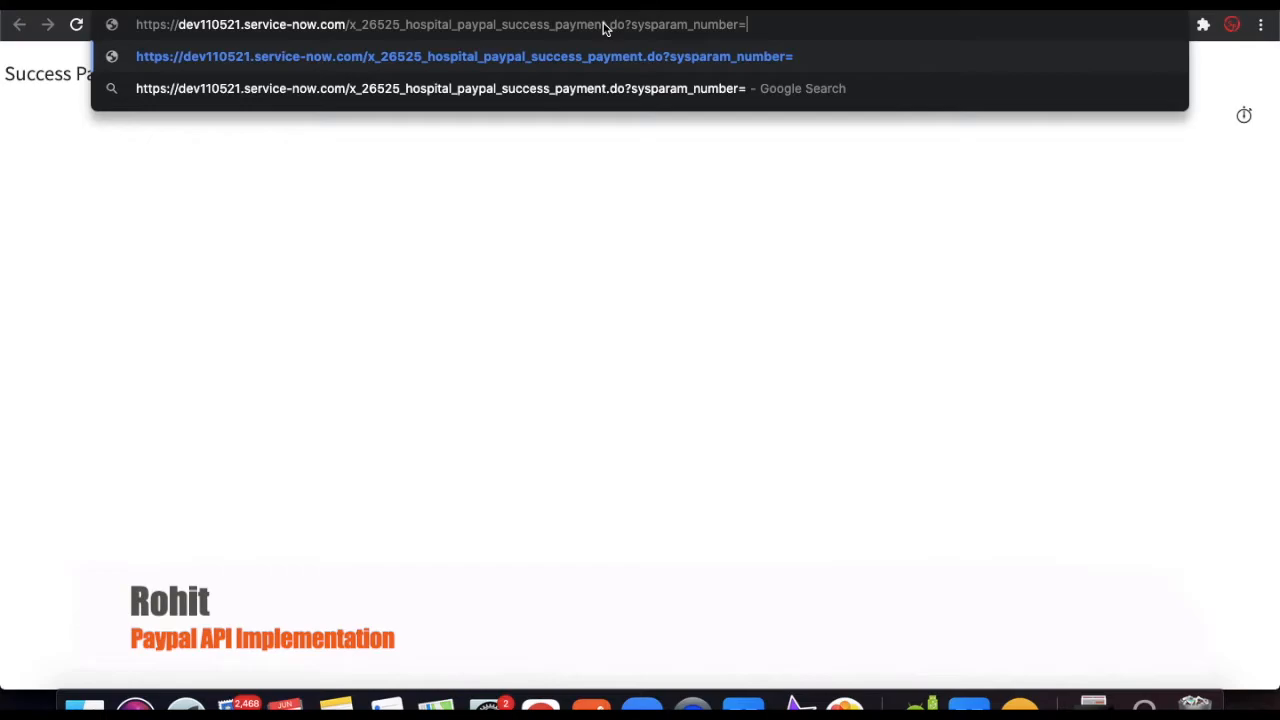
text(pRN)
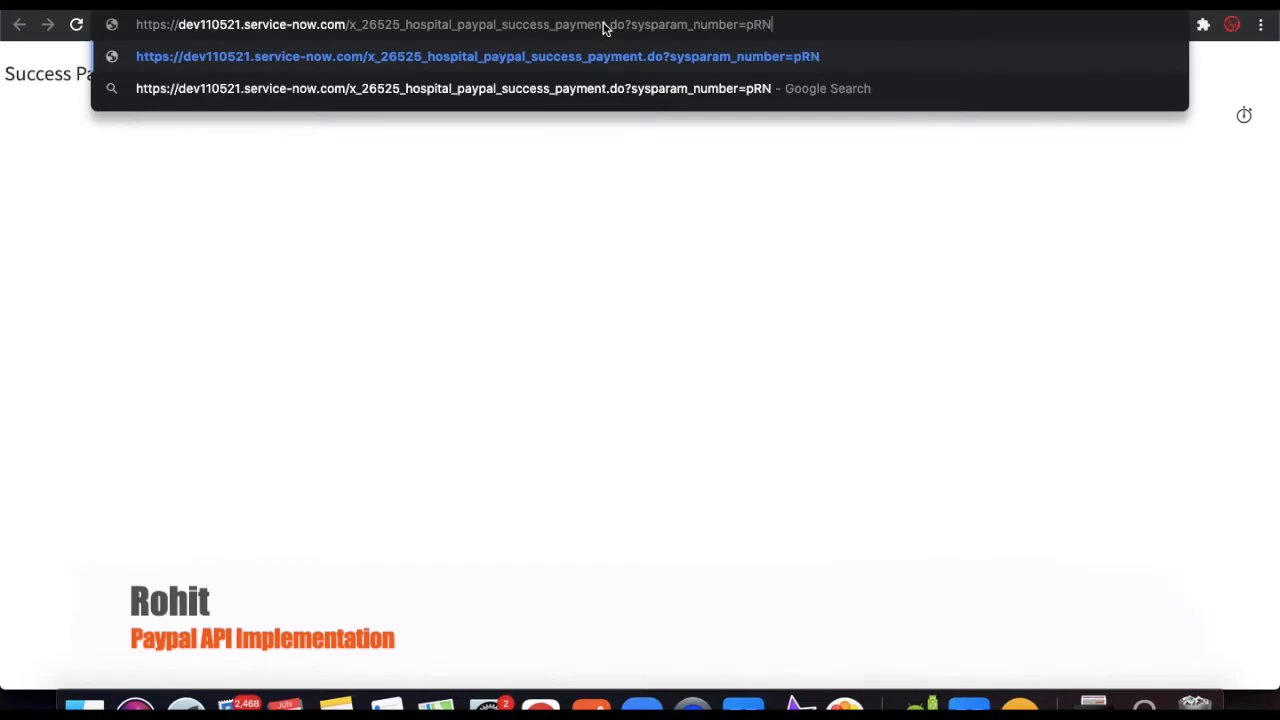
key(Return)
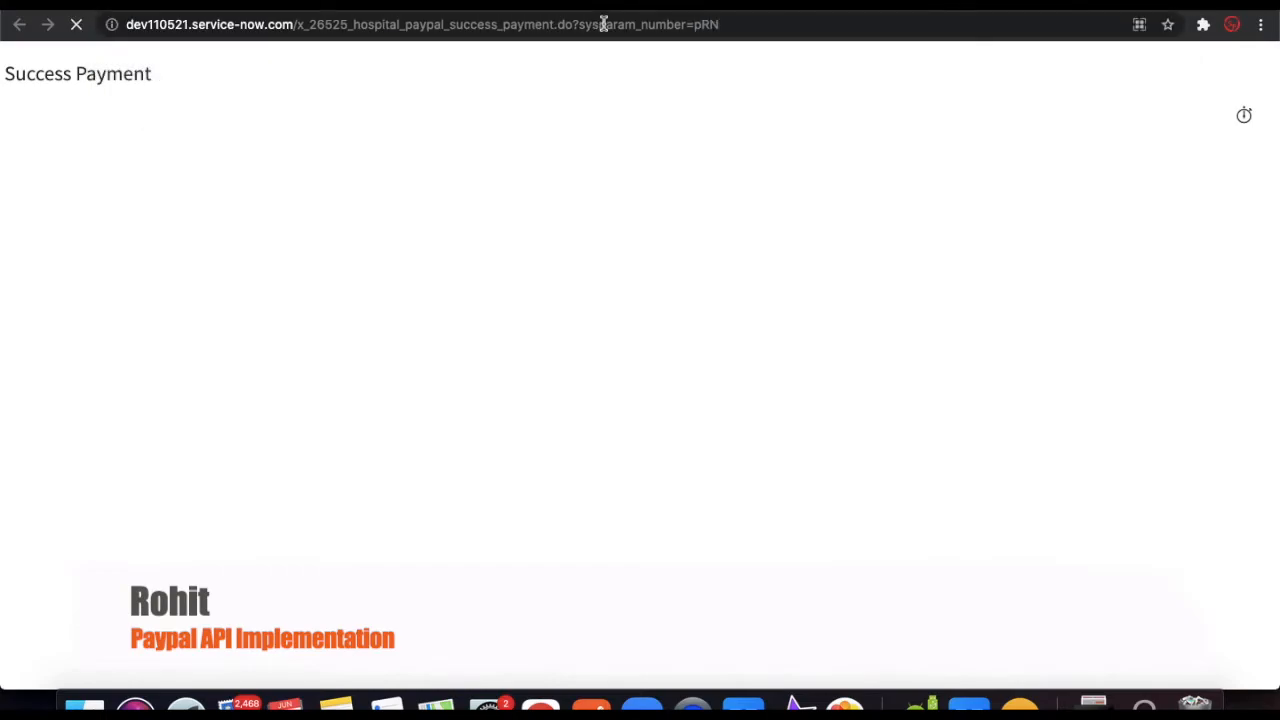
drag(717, 20, 123, 24)
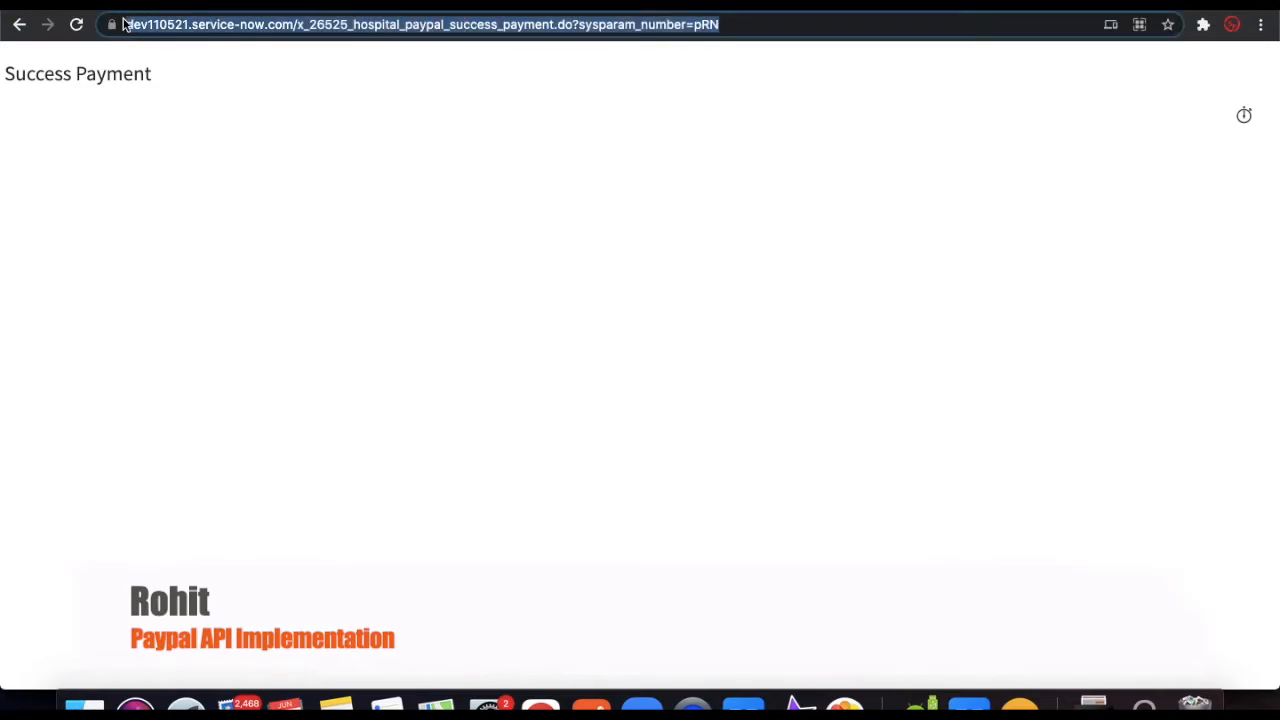
Set MakePayment's return_url to the success page URL ending sysparam_number=${record_number}, and save.
click(710, 5)
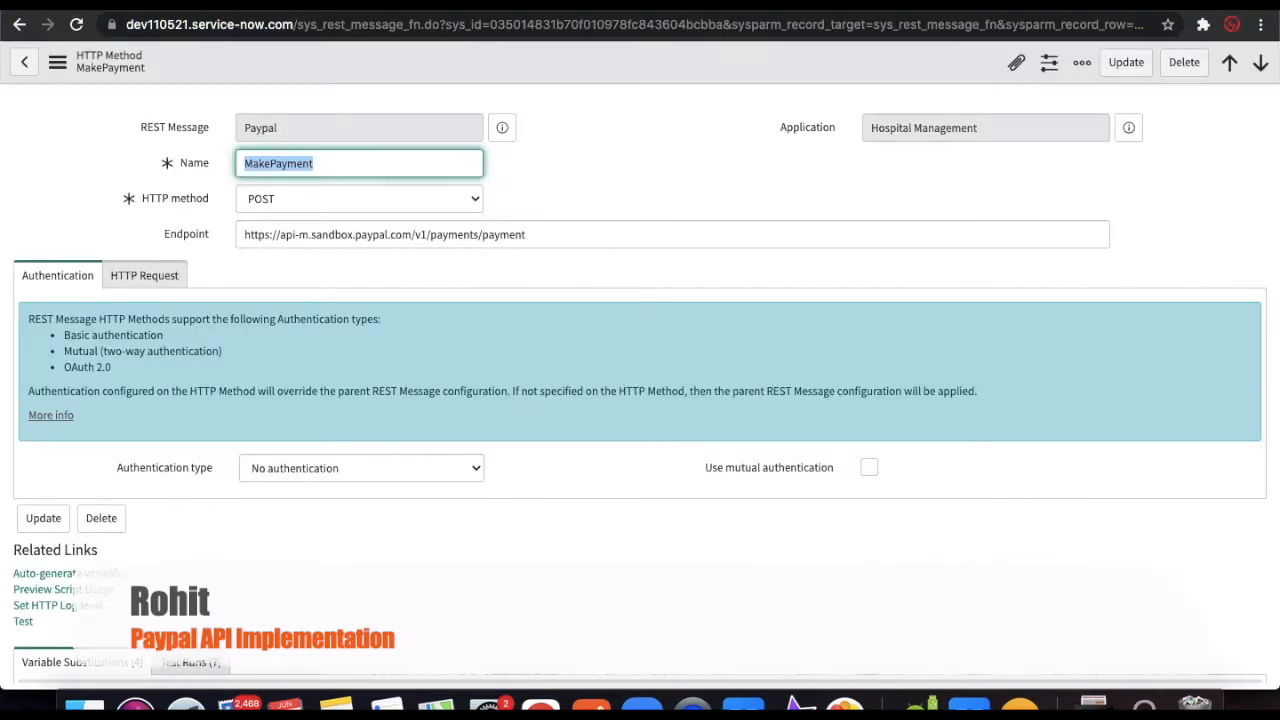
scroll(536, 363, down, 3)
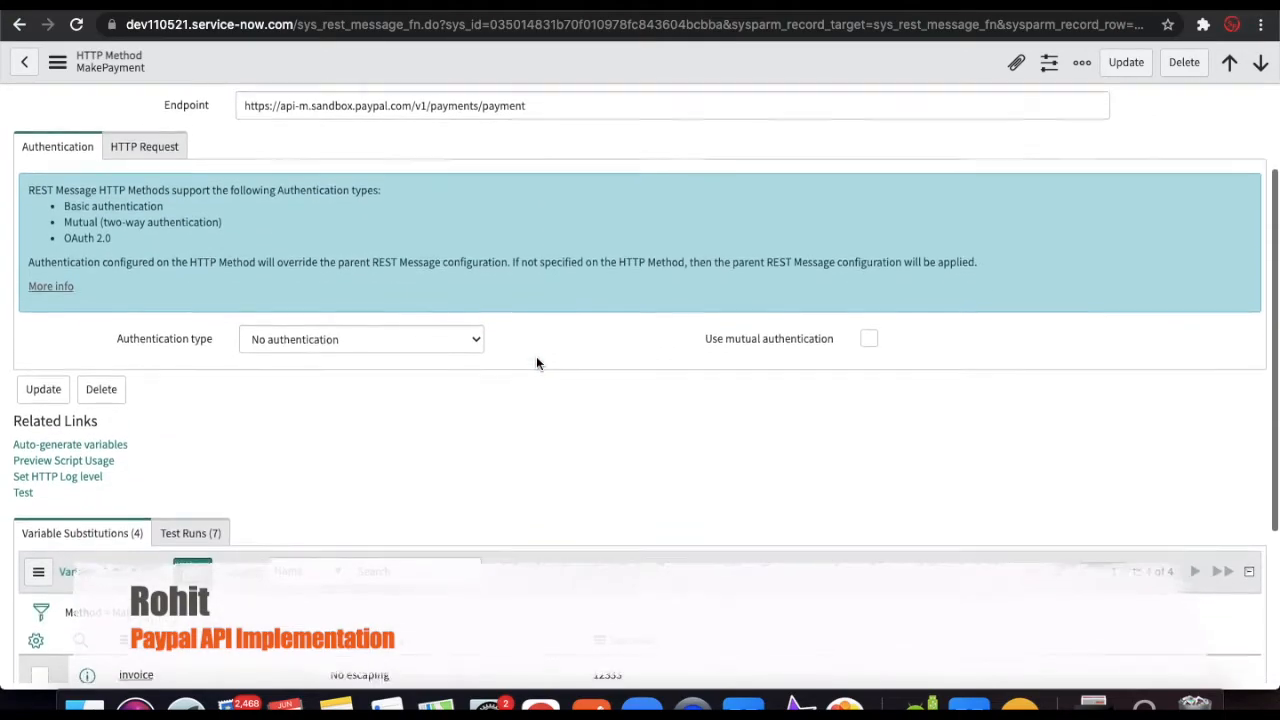
click(168, 140)
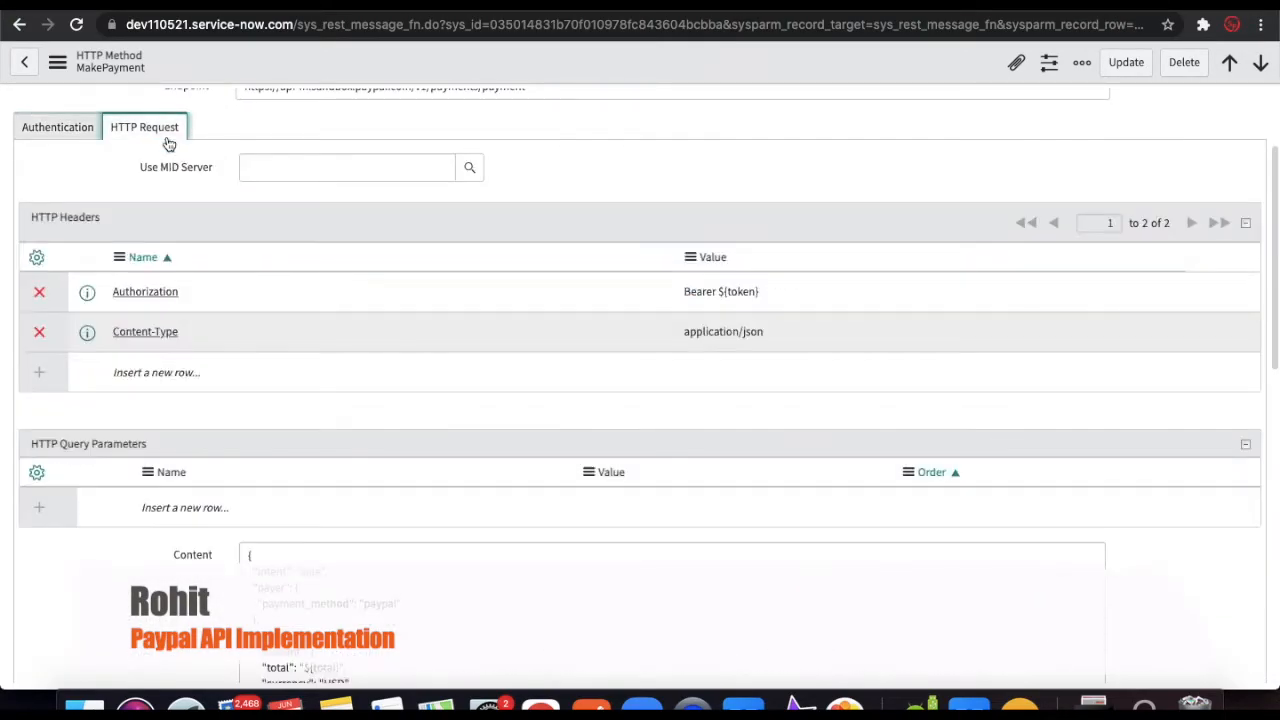
scroll(440, 401, down, 5)
scroll(524, 497, down, 3)
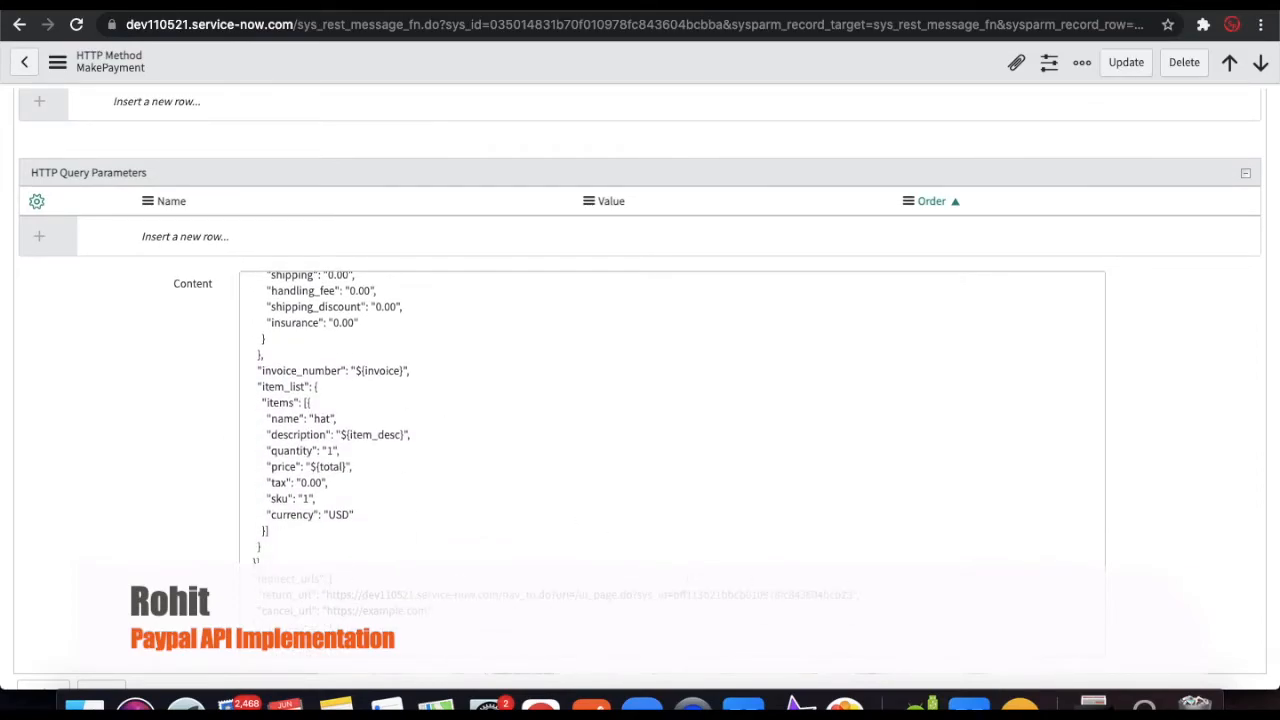
drag(854, 602, 325, 594)
text(https://dev110521.service-now.com/x_28325_hospital_paypal_success_payment.do?sysparm_number=pR8)
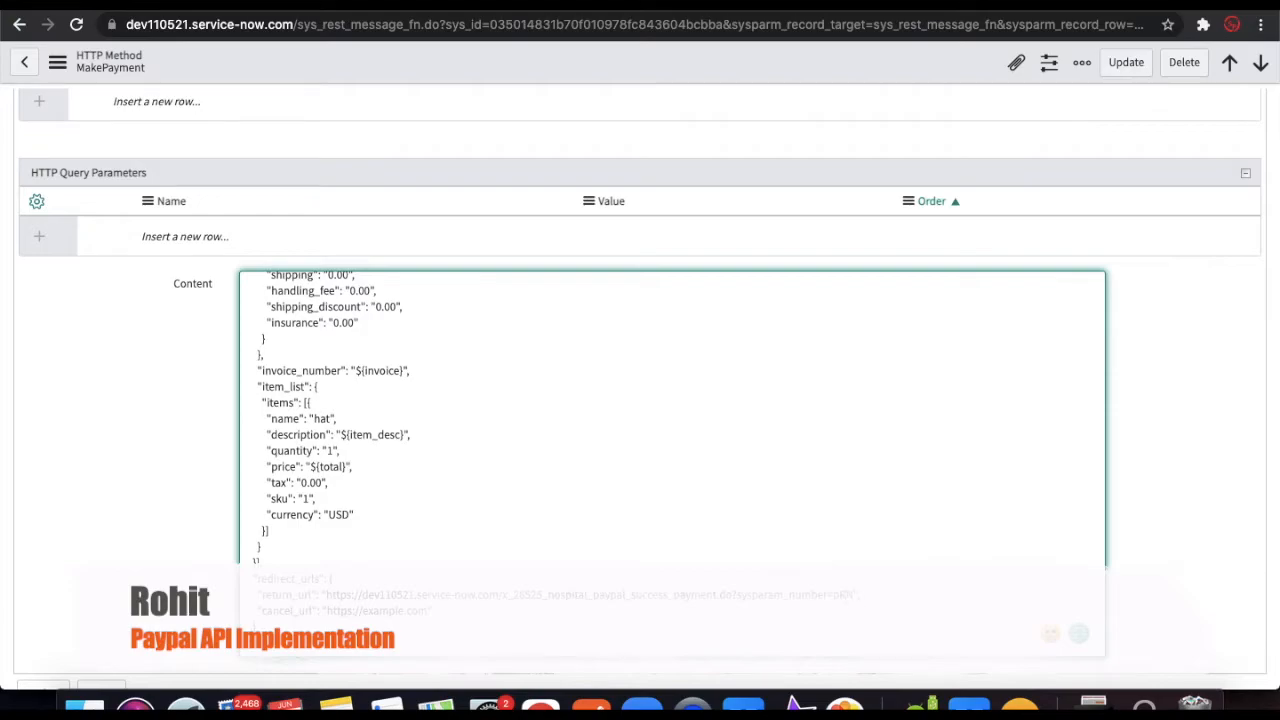
key(BackSpace)
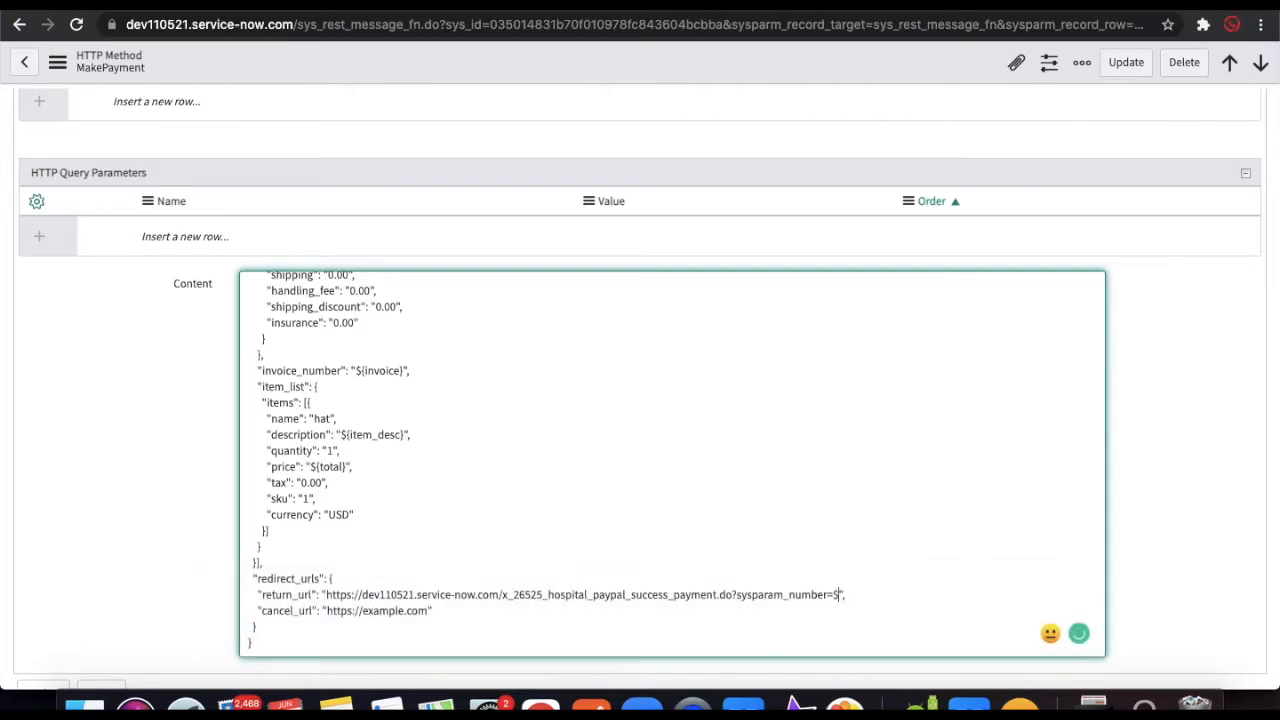
text({record_number)
right_click(759, 61)
click(777, 72)
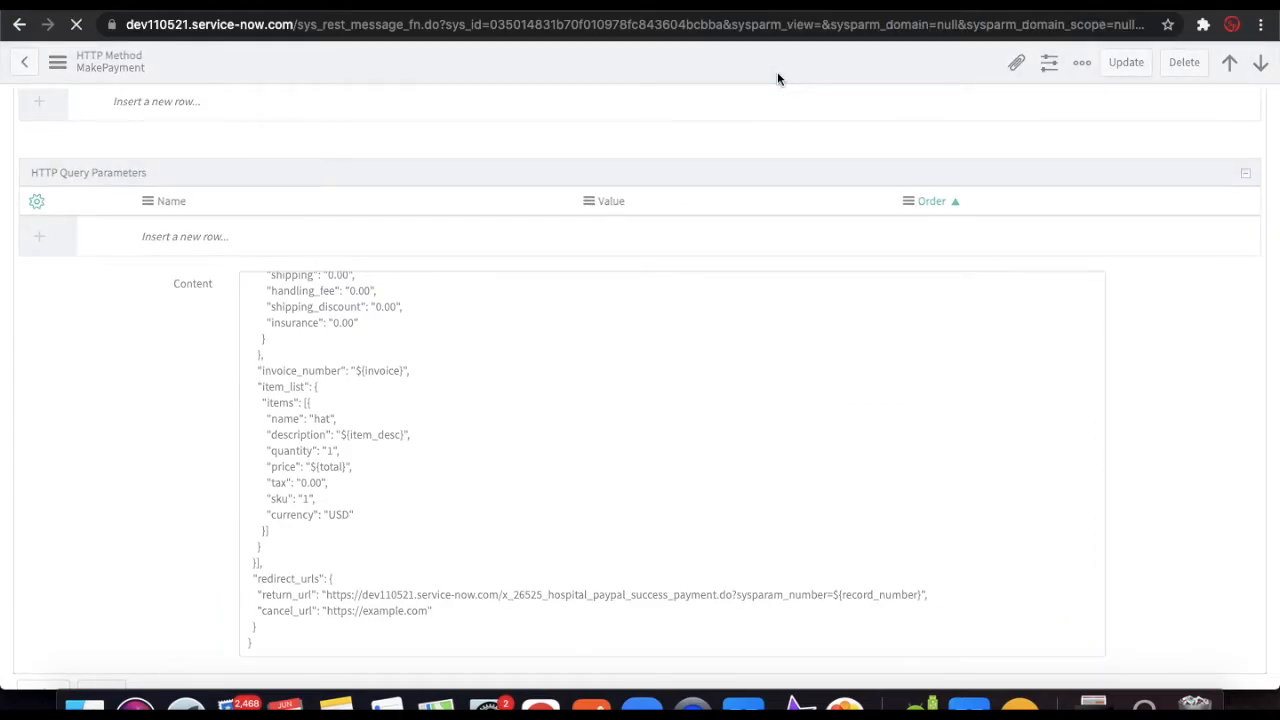
Review the MakePayment method and select the record_number placeholder in return_url.
scroll(726, 306, down, 5)
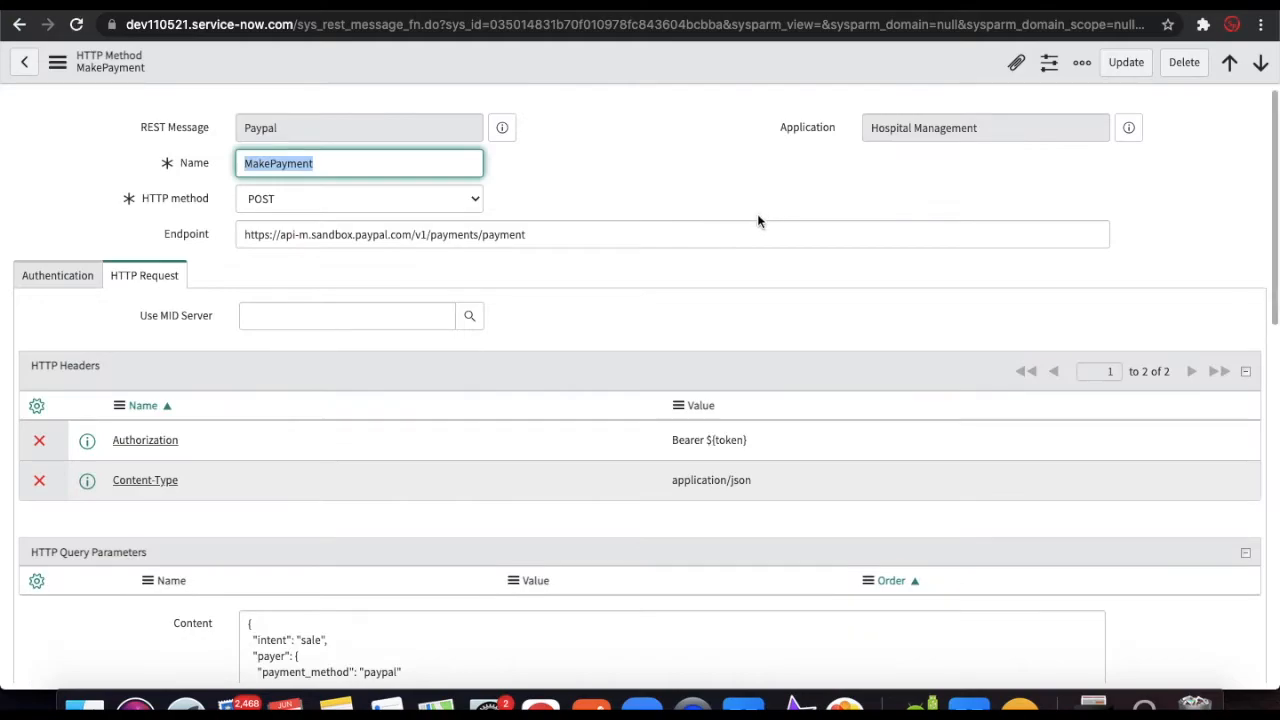
scroll(590, 463, down, 4)
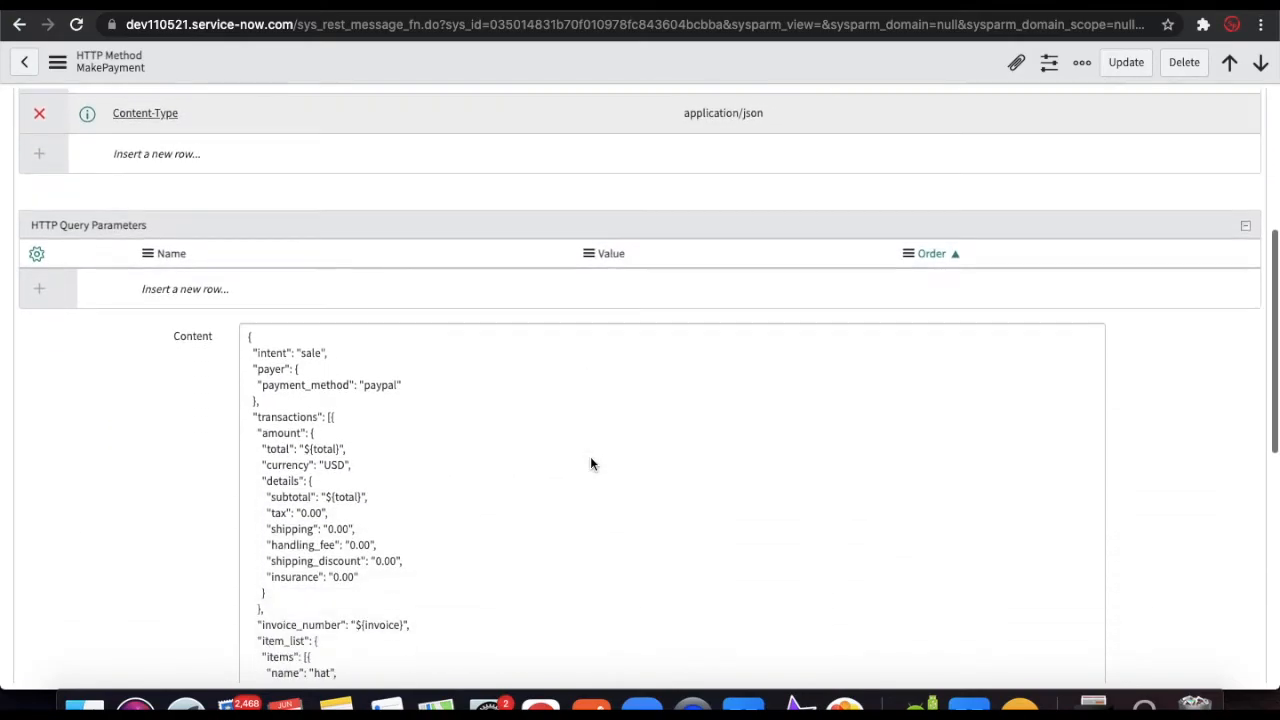
scroll(691, 531, down, 5)
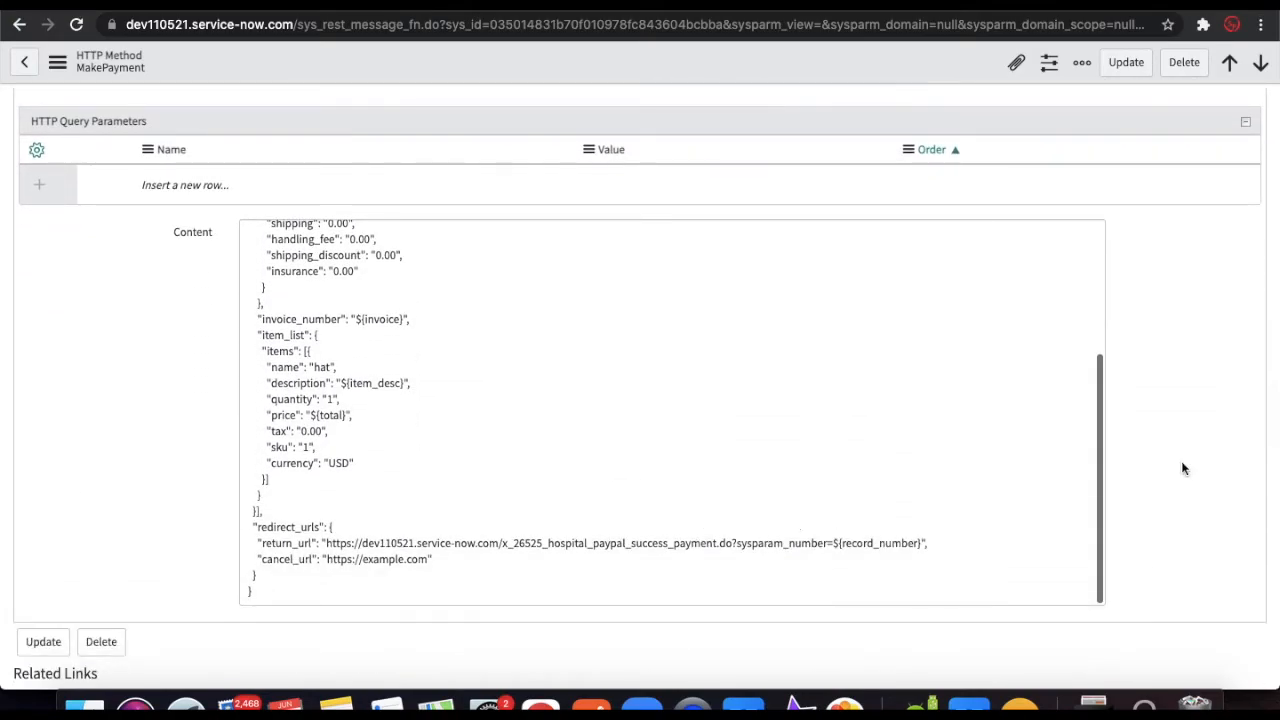
scroll(1182, 469, down, 6)
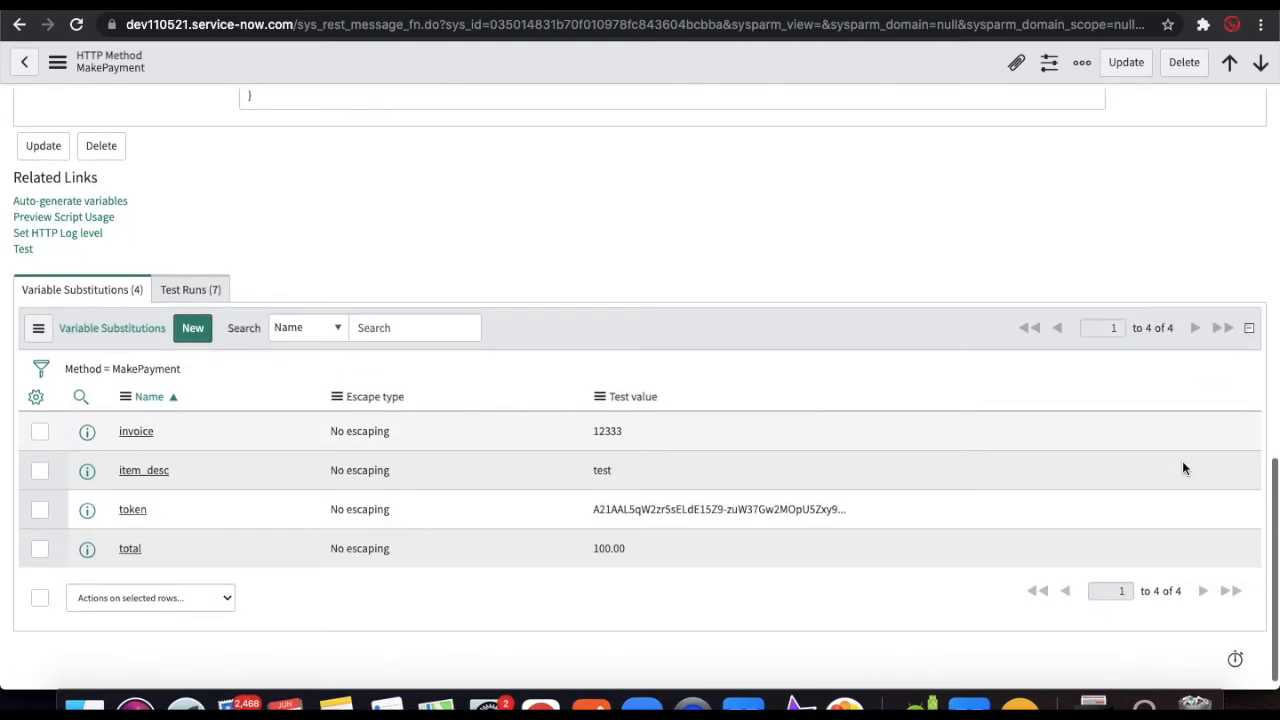
scroll(728, 390, up, 3)
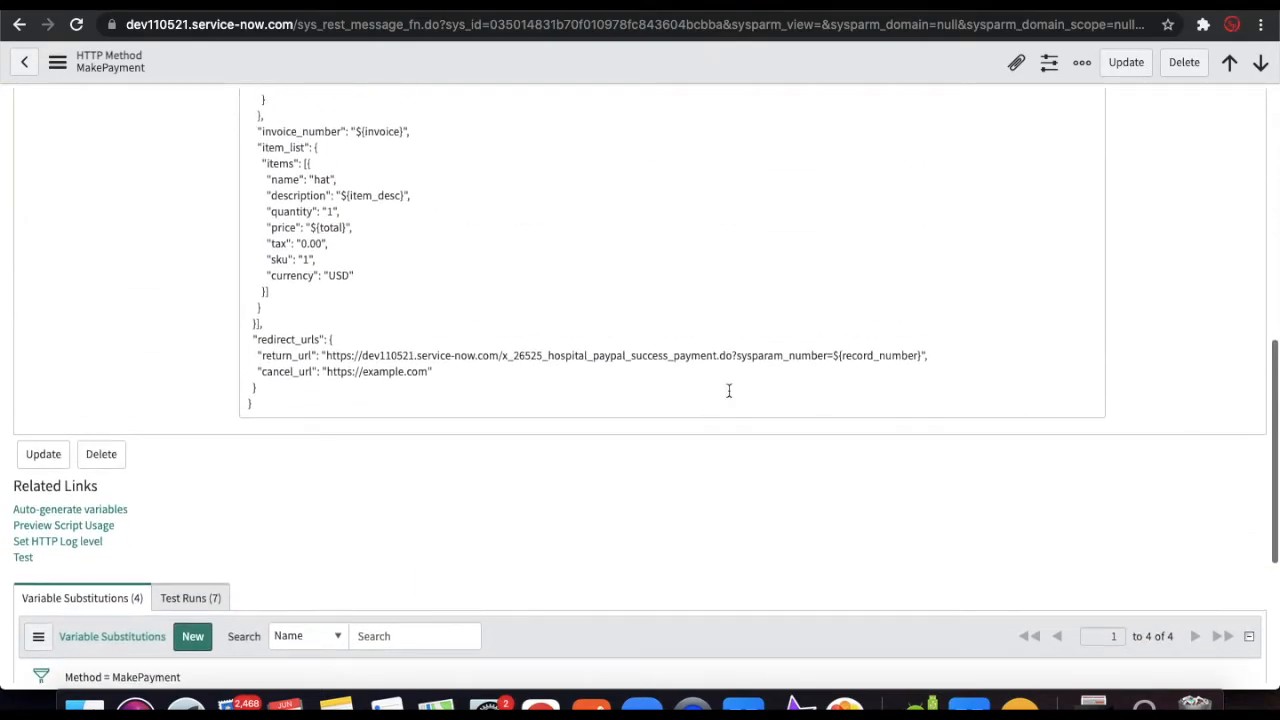
double_click(881, 355)
key(super+c)
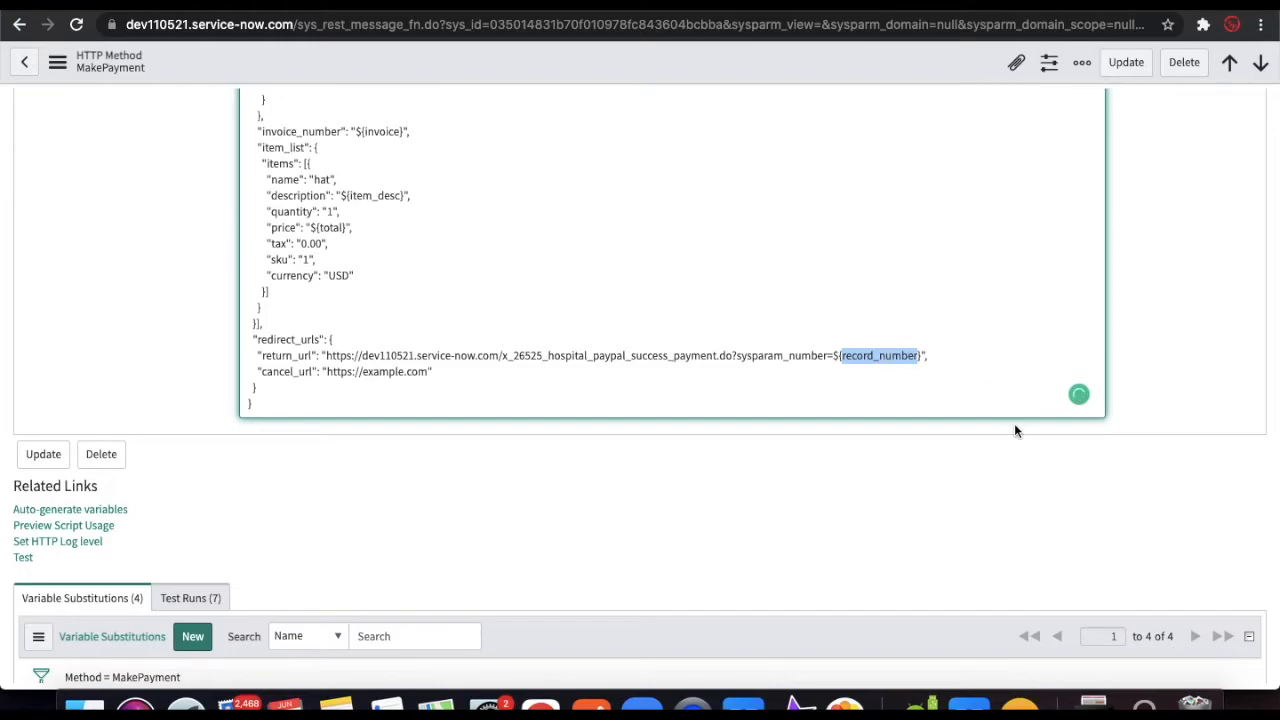
scroll(1014, 430, down, 3)
Add a record_number variable substitution to the MakePayment method.
click(192, 328)
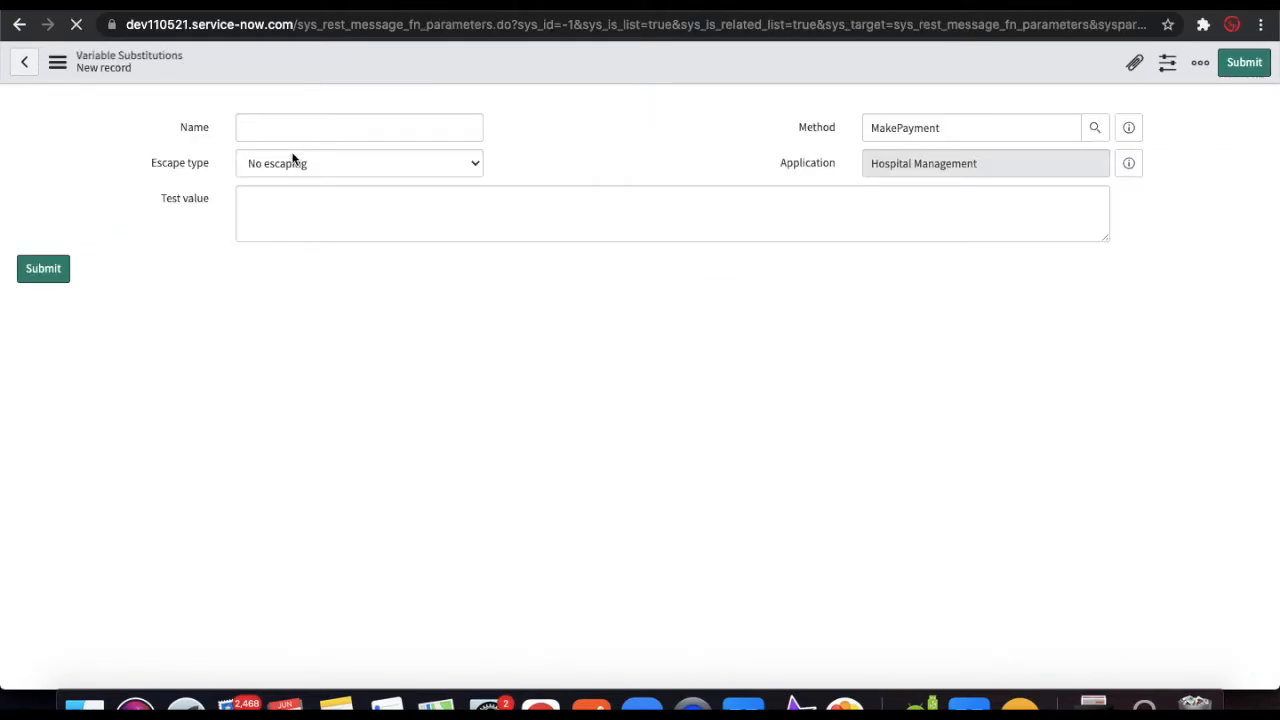
click(294, 129)
key(super+v)
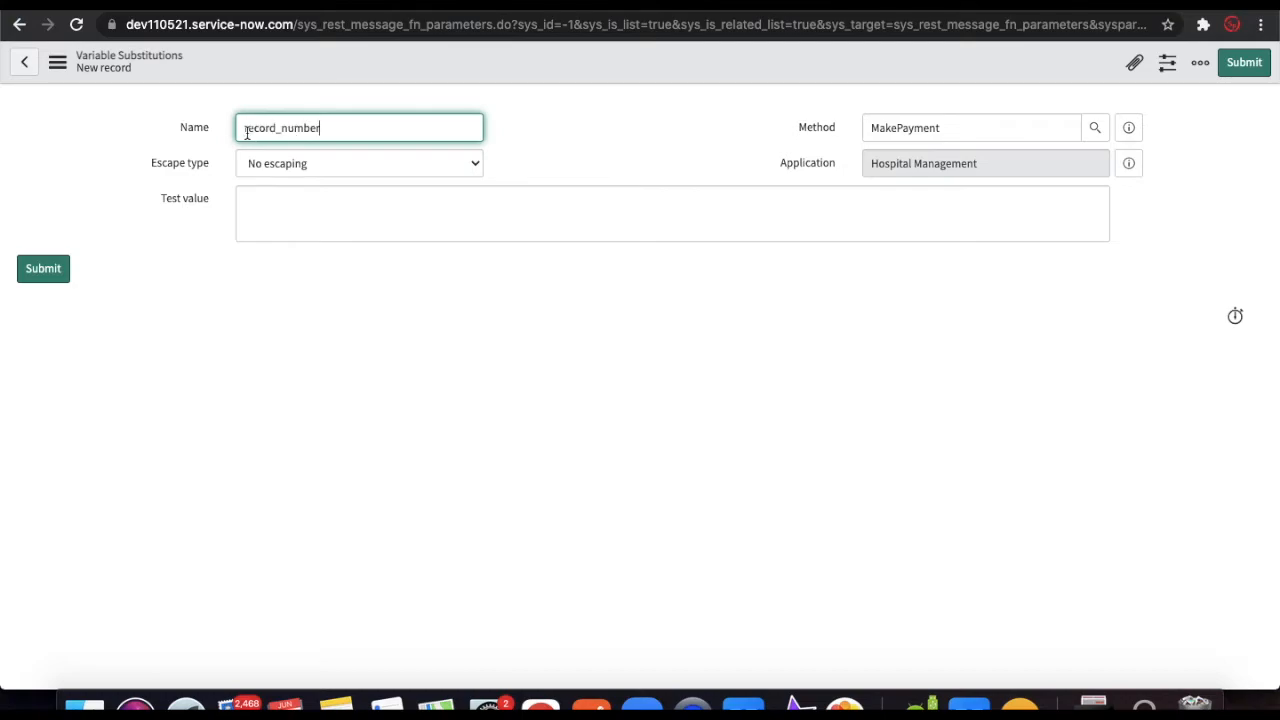
click(55, 260)
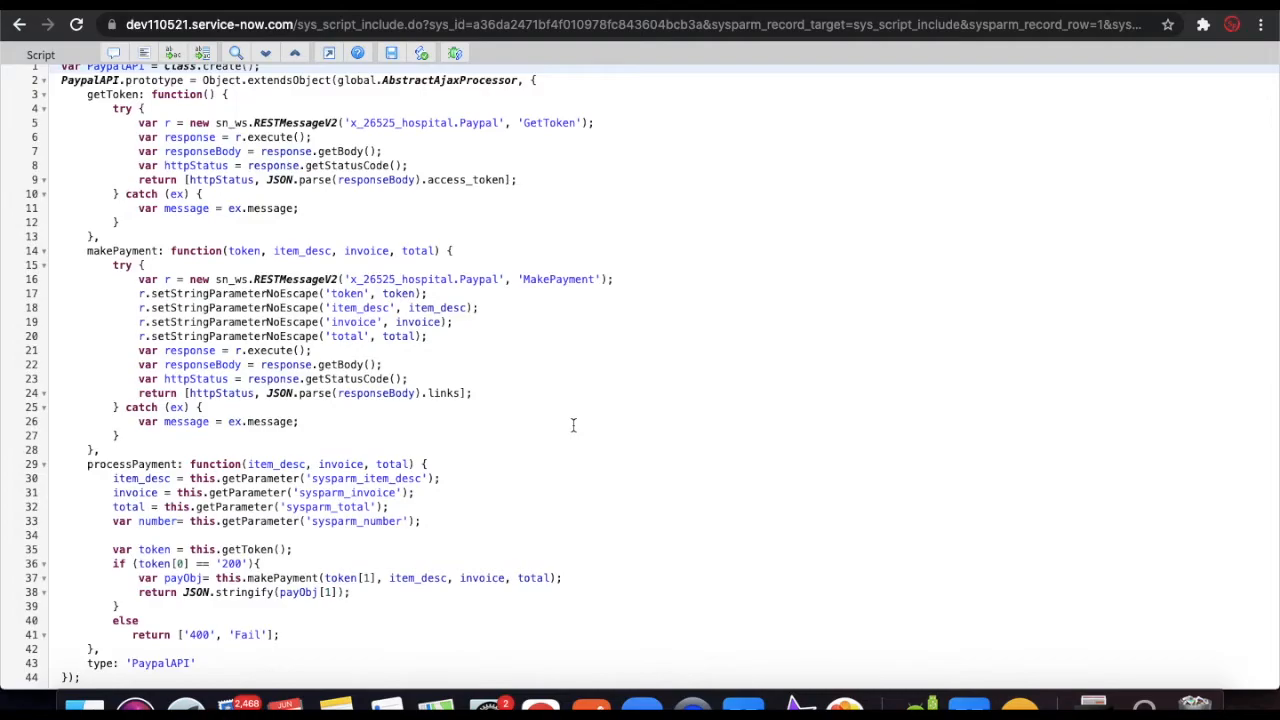
In PaypalAPI, duplicate the total parameter line and rename its parameter to record_number.
drag(428, 338, 139, 338)
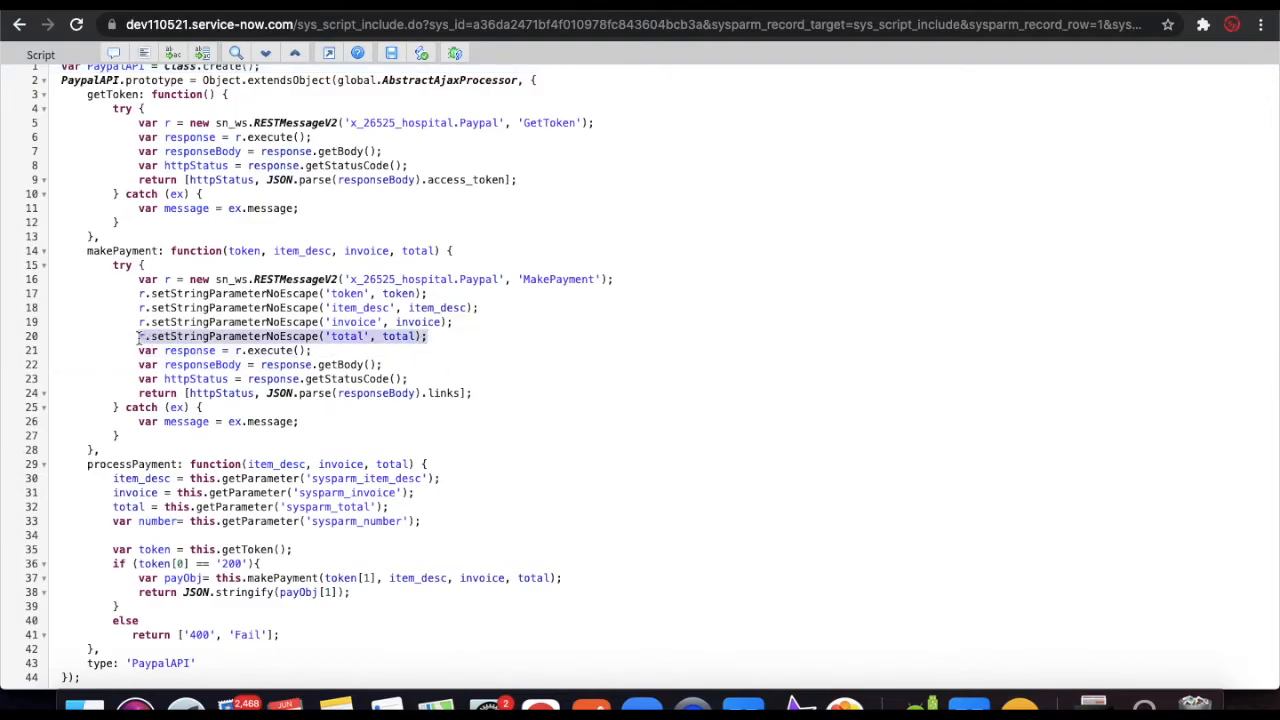
key(ctrl+c)
click(446, 336)
key(Return)
key(ctrl+v)
key(ctrl+Tab)
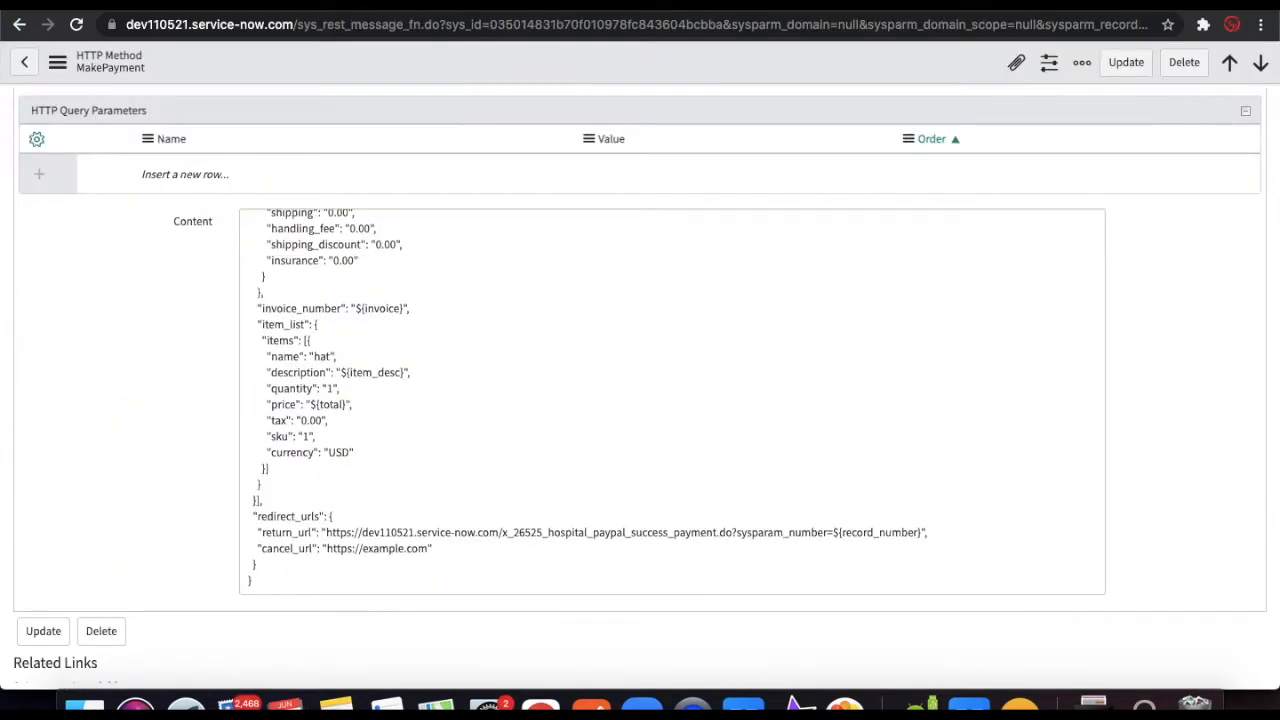
click(879, 534)
double_click(879, 534)
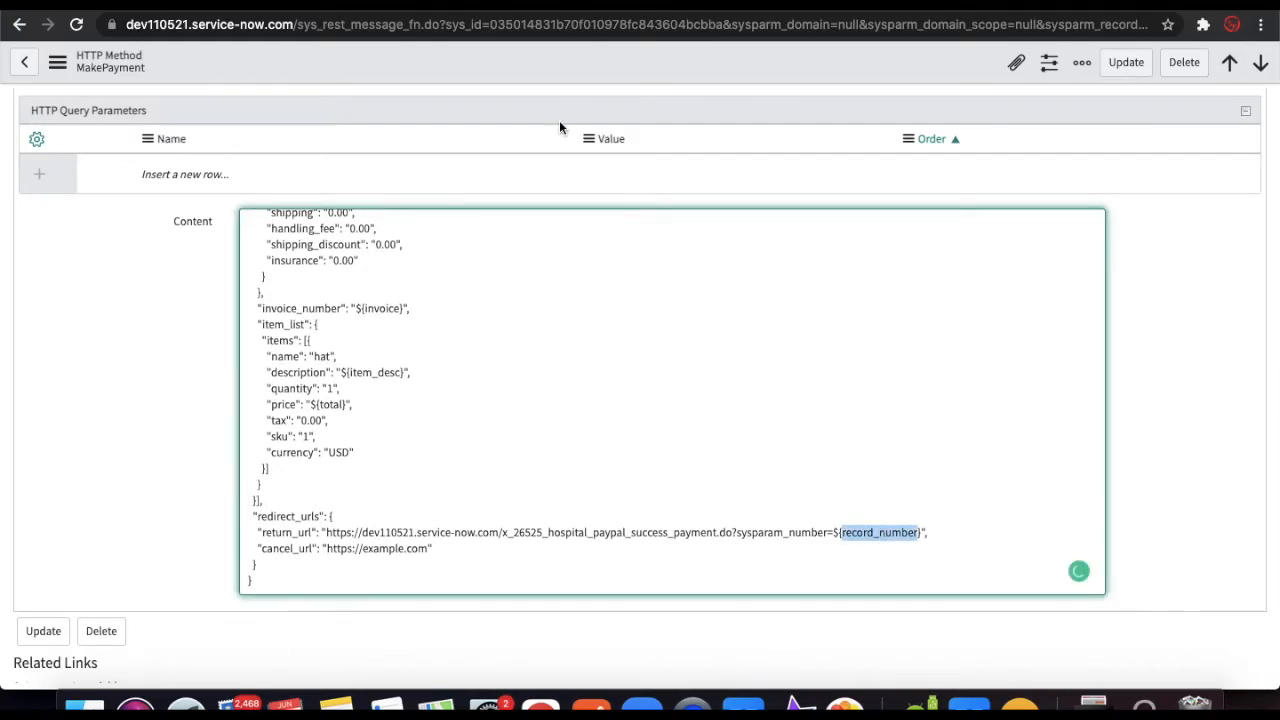
key(ctrl+Tab)
key(ctrl+Tab)
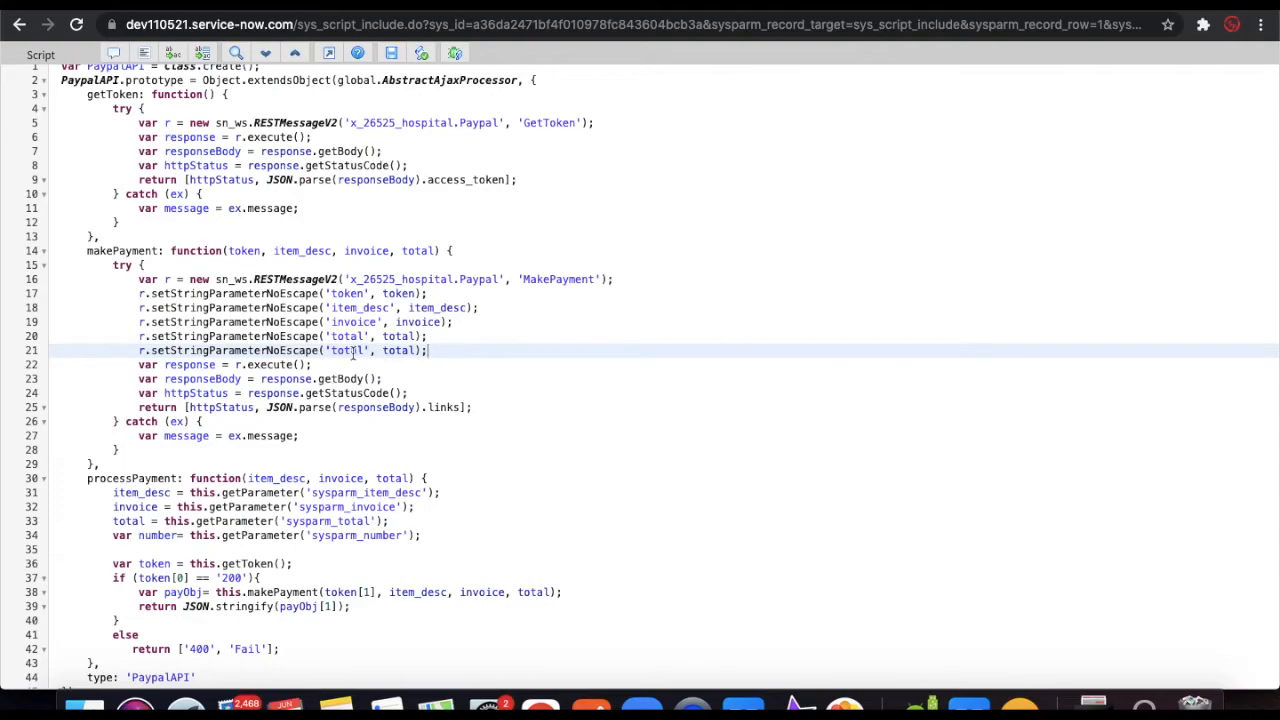
double_click(352, 351)
key(ctrl+v)
Add record_number to makePayment's parameters and line 21, and pass number in the makePayment call.
click(433, 253)
text(,r)
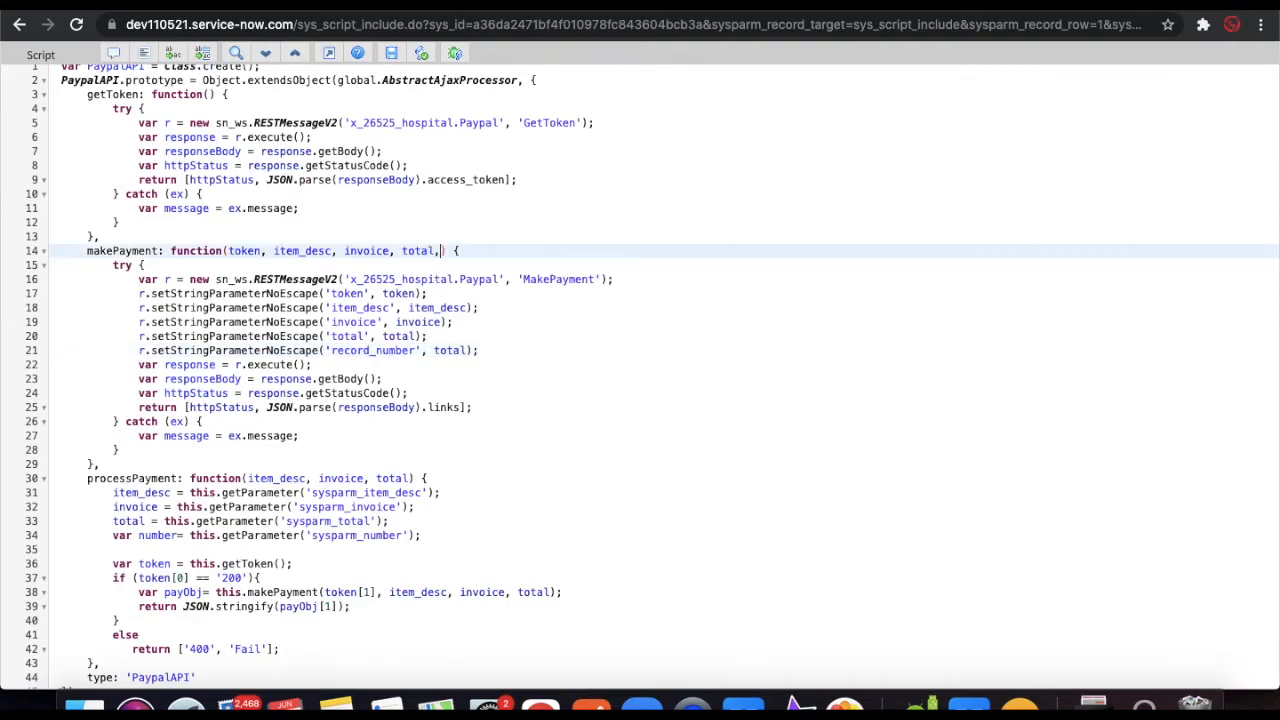
text(ecord_number)
double_click(440, 350)
key(ctrl+v)
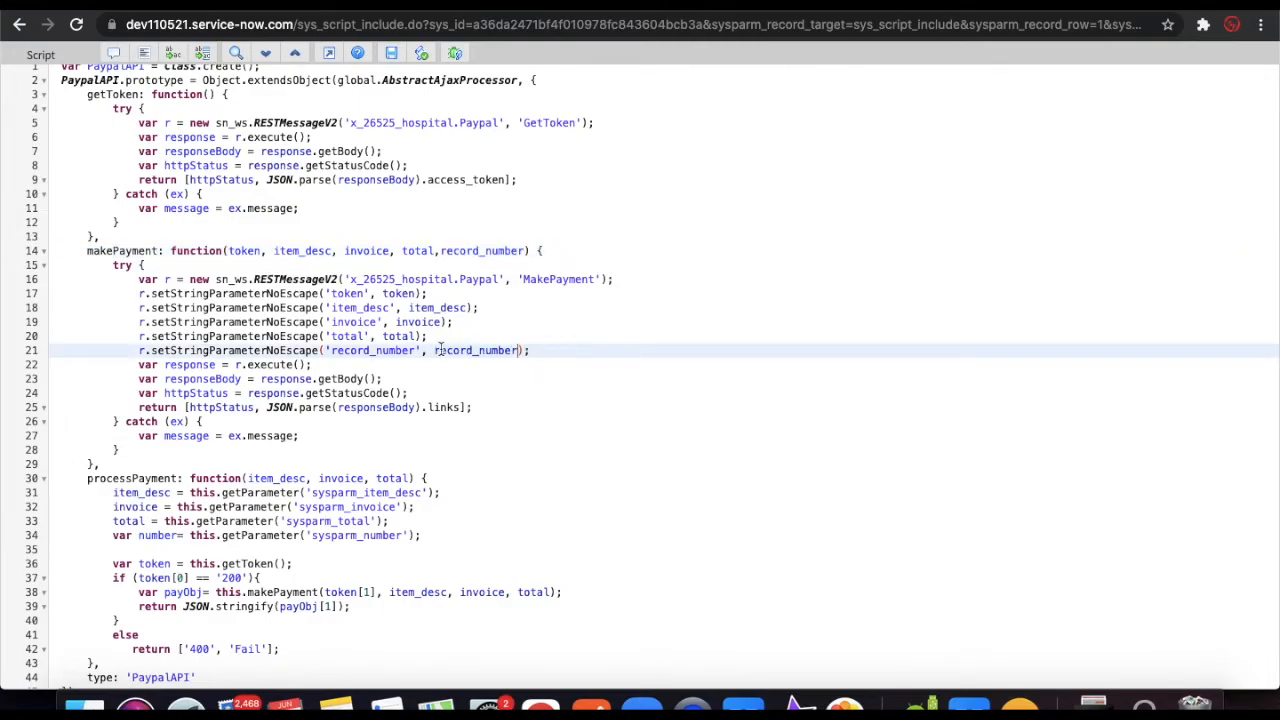
double_click(165, 535)
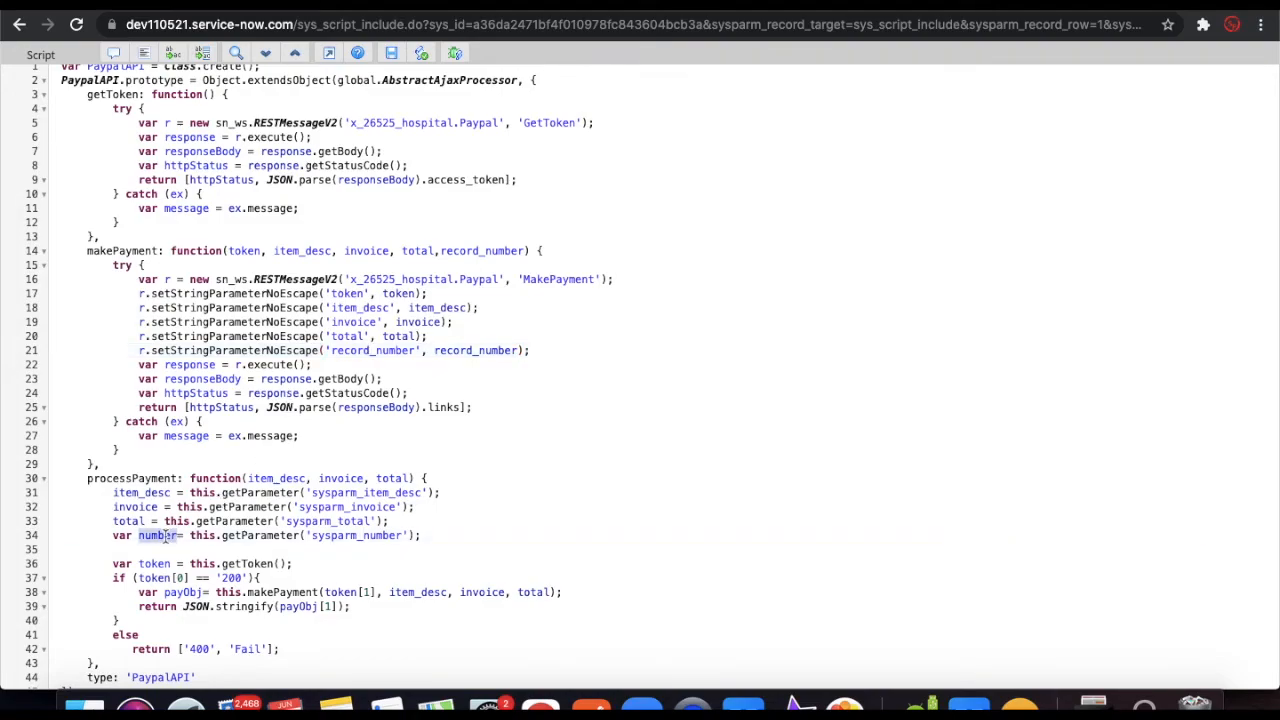
click(560, 592)
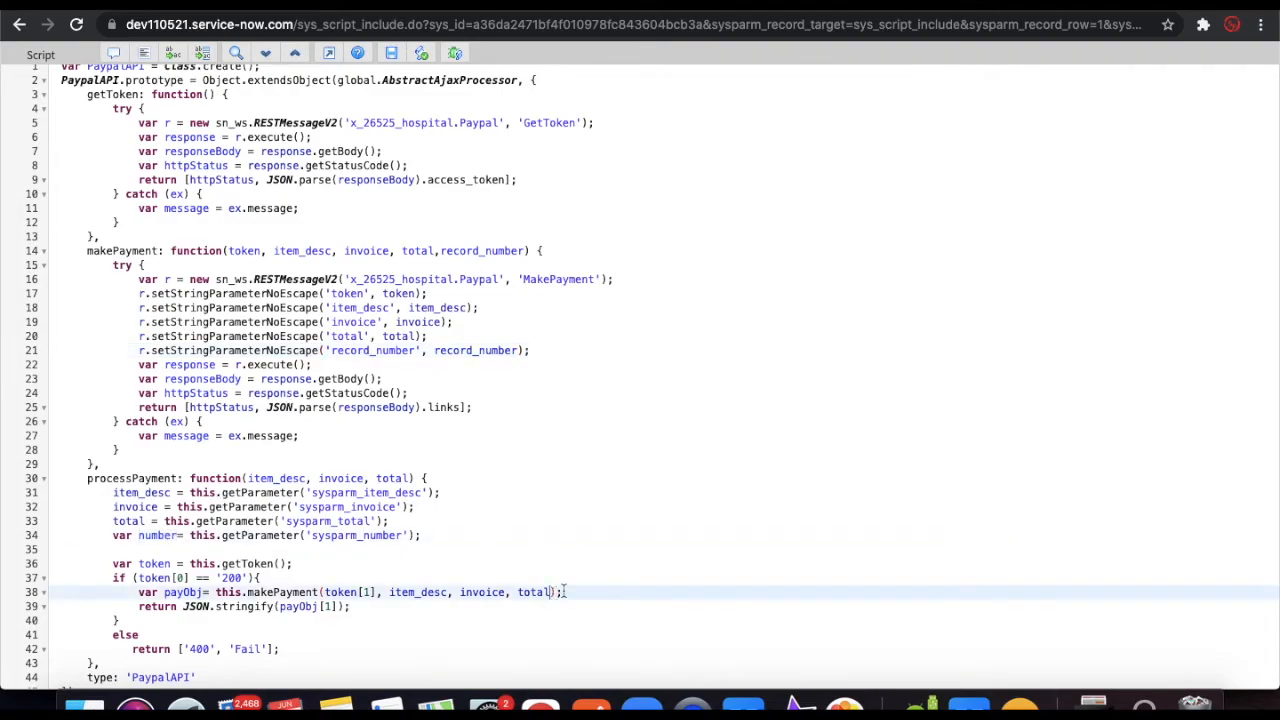
text(,)
key(ctrl+v)
Save the PaypalAPI script, pay on the patient record, and confirm with the PayPal balance.
click(390, 58)
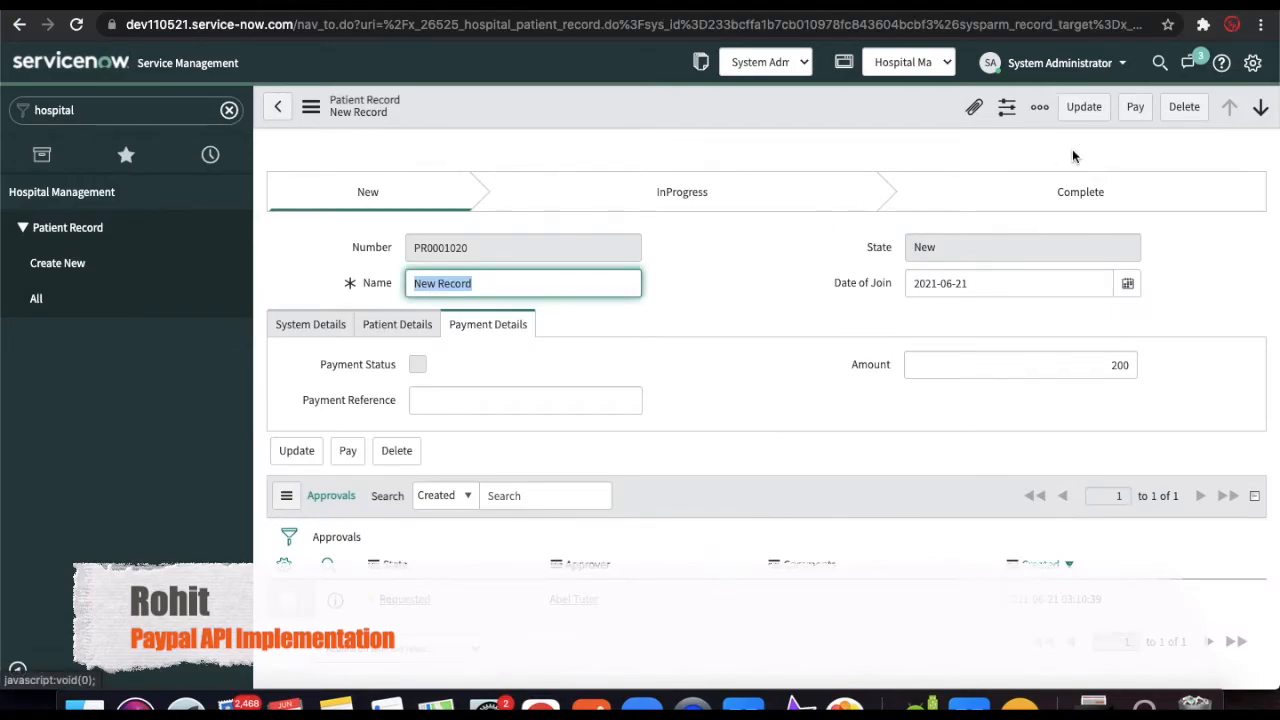
click(1137, 114)
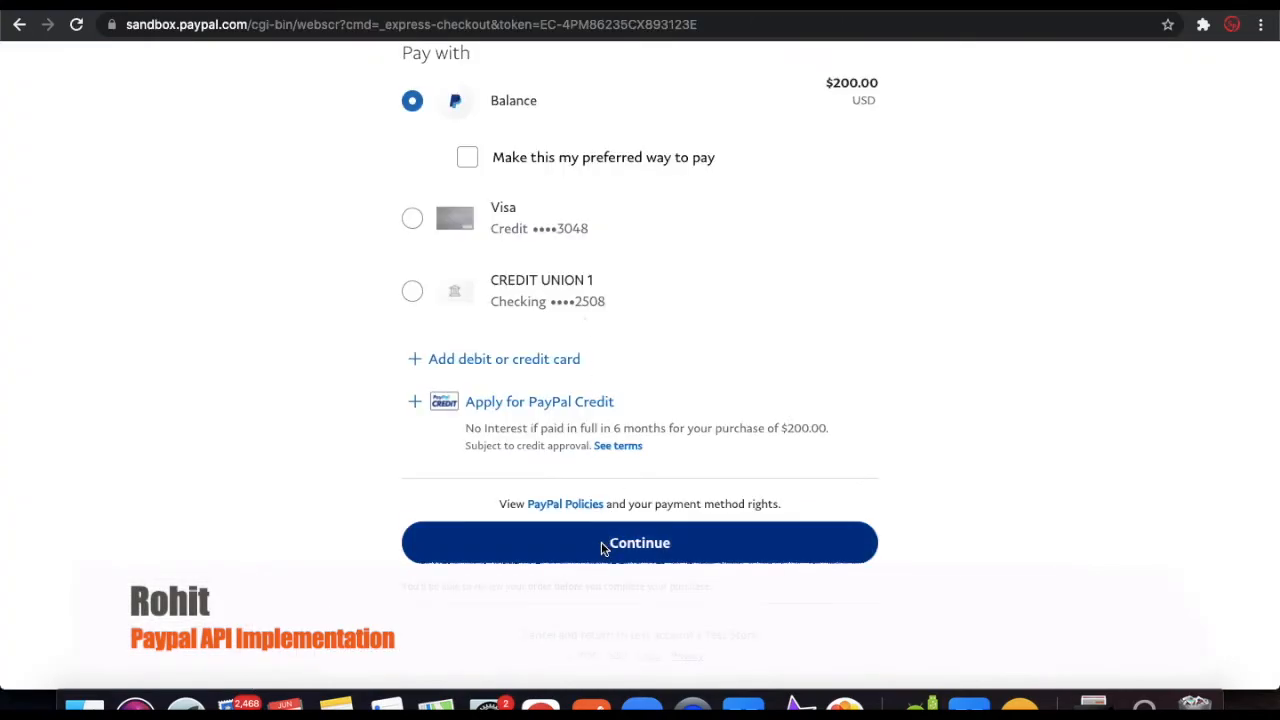
click(603, 546)
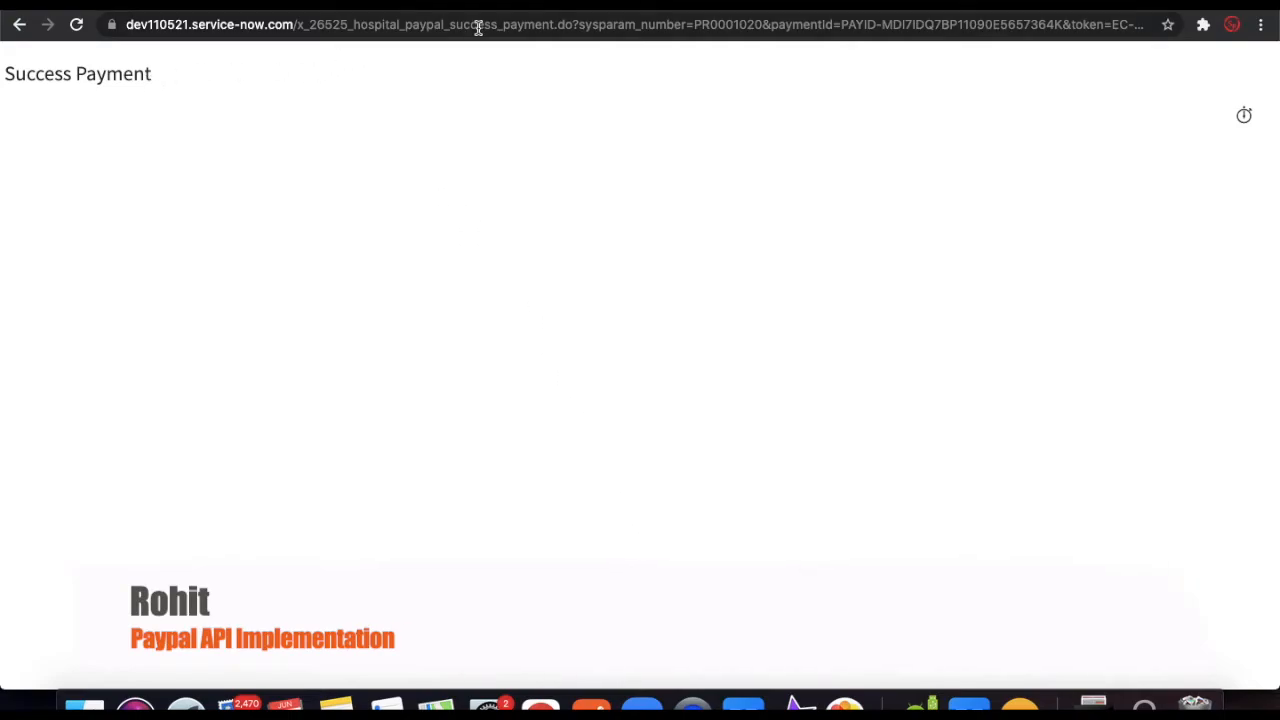
Check the return URL for the record number, paymentId, token and PayerID.
double_click(727, 24)
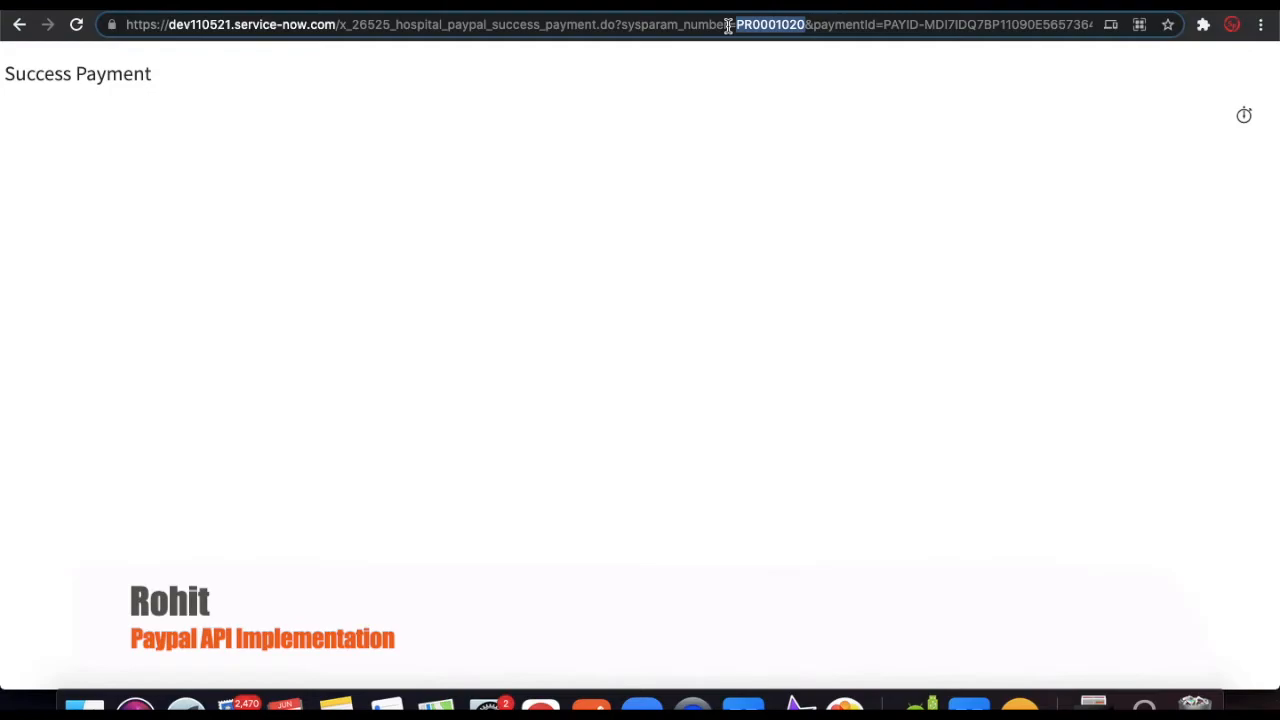
click(962, 24)
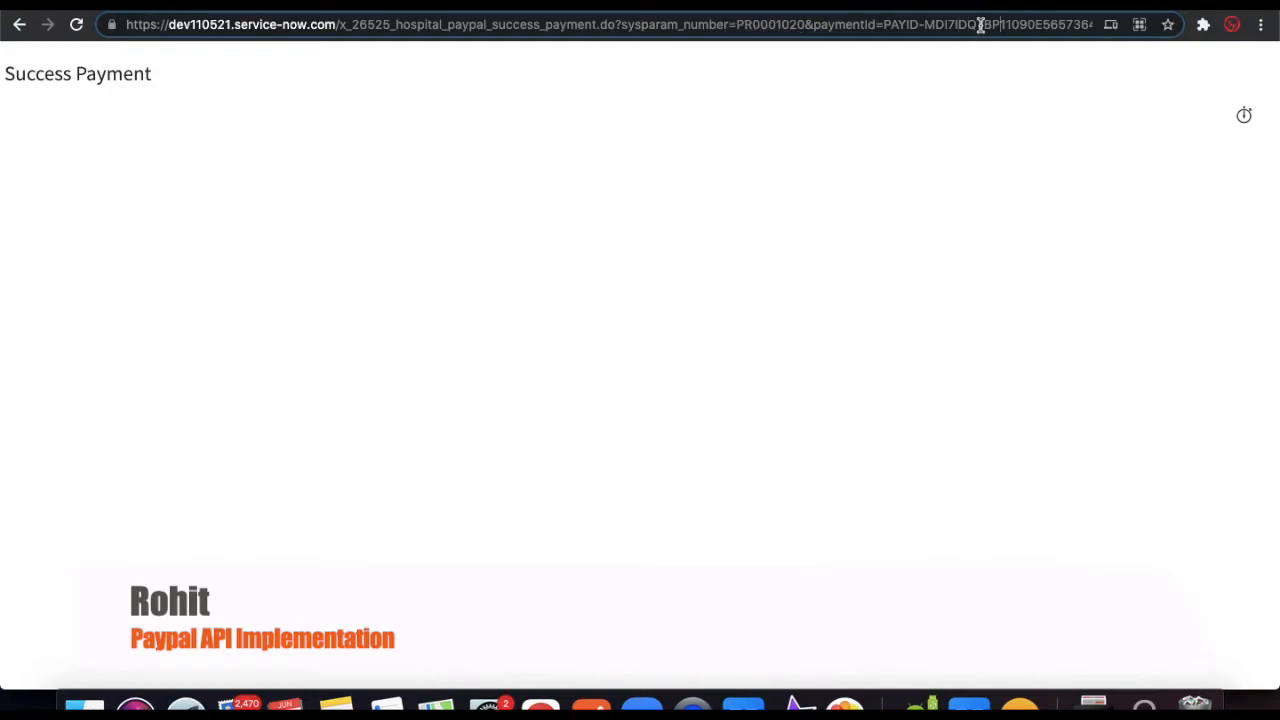
key(Right)
key(Right)
key(Right)
key(Right)
key(Right)
key(Right)
key(Right)
key(Right)
key(Right)
key(Right)
key(Right)
key(Right)
key(Right)
key(Right)
key(Right)
key(Right)
key(Right)
key(Right)
key(Right)
key(Right)
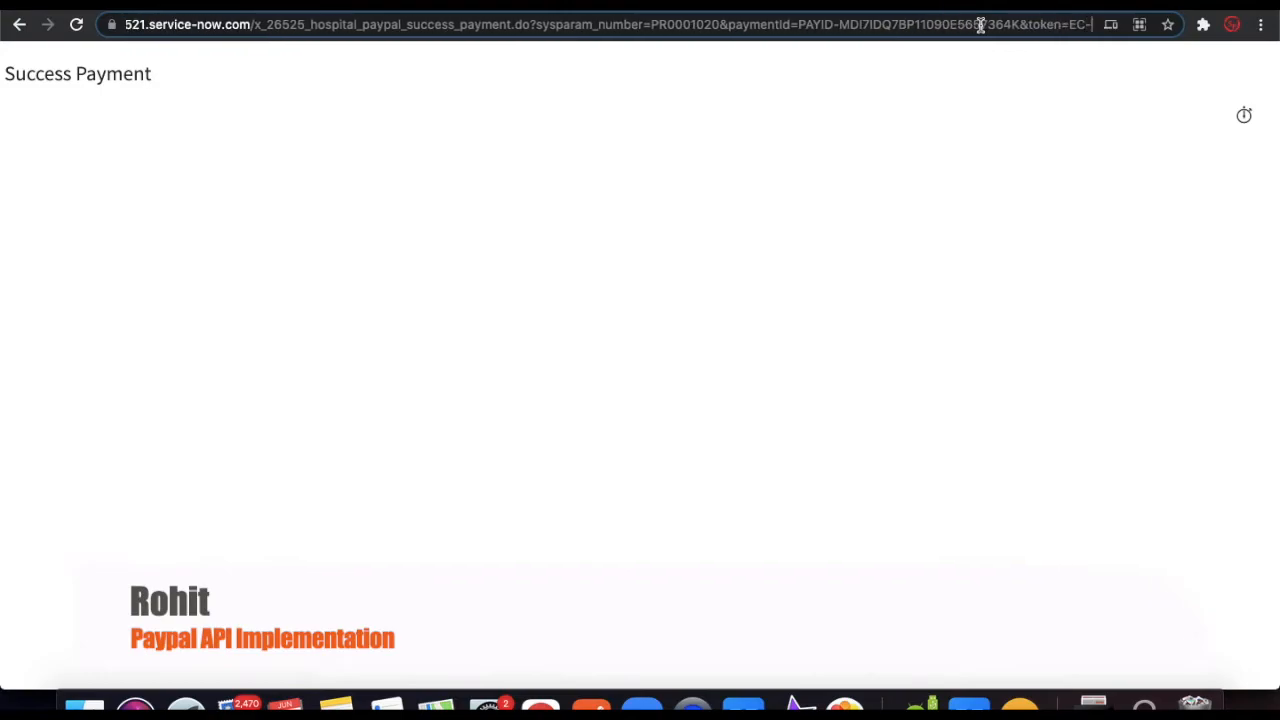
key(Right)
key(Right)
key(Right)
key(Right)
key(Right)
key(Right)
key(Right)
key(Right)
key(Right)
key(Right)
key(Right)
key(Right)
key(Right)
key(Right)
key(Right)
key(Right)
key(Right)
key(Right)
key(Right)
key(Right)
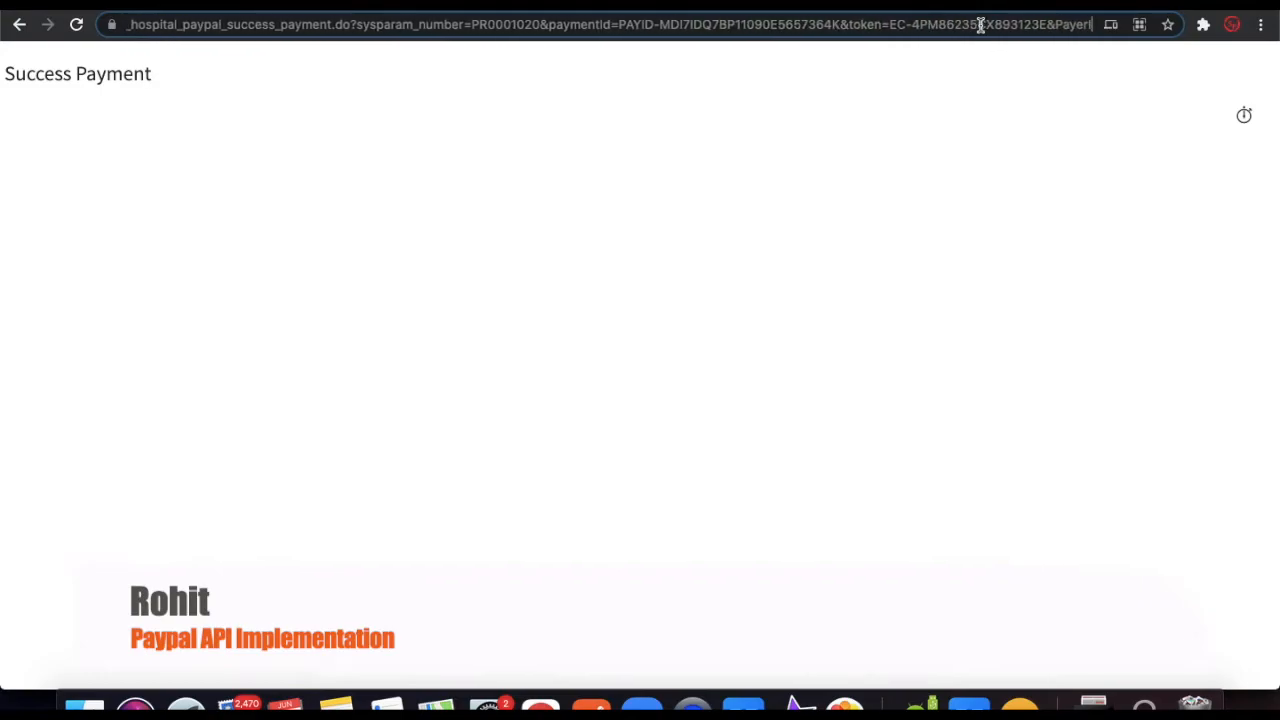
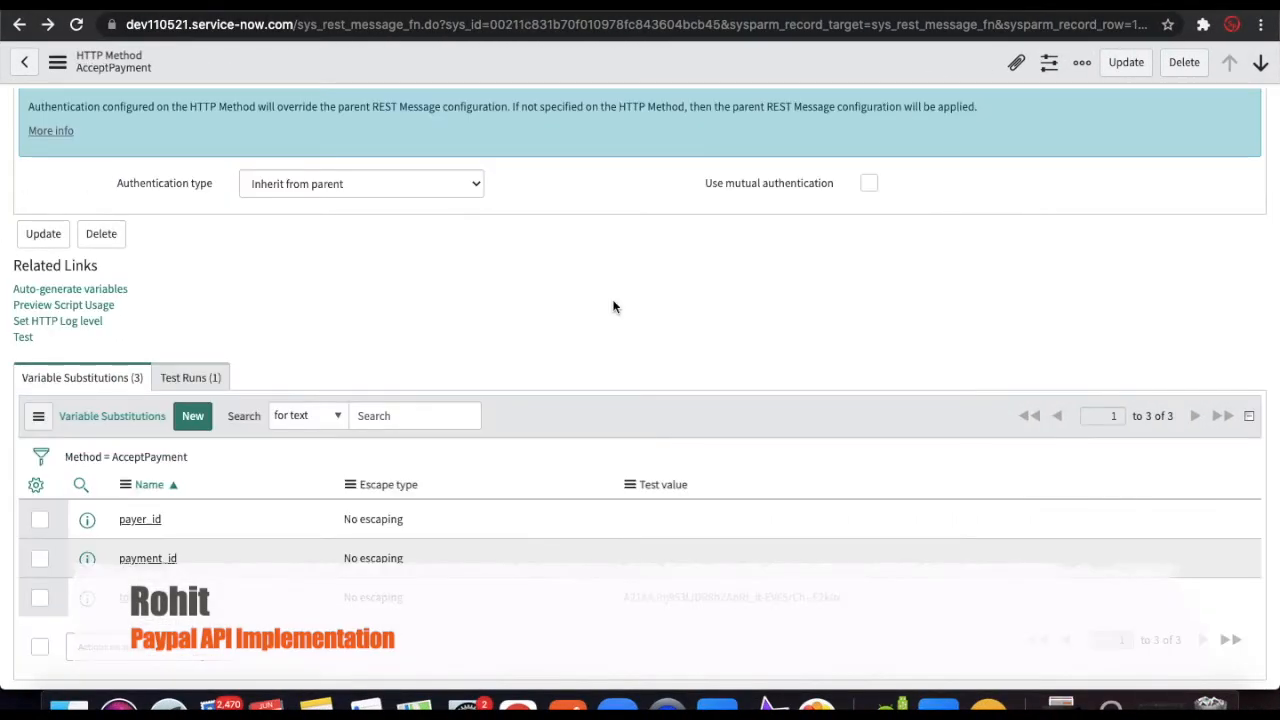
Add a Content-Type: application/json header to AcceptPayment's HTTP request, copied from MakePayment's headers.
scroll(613, 307, up, 3)
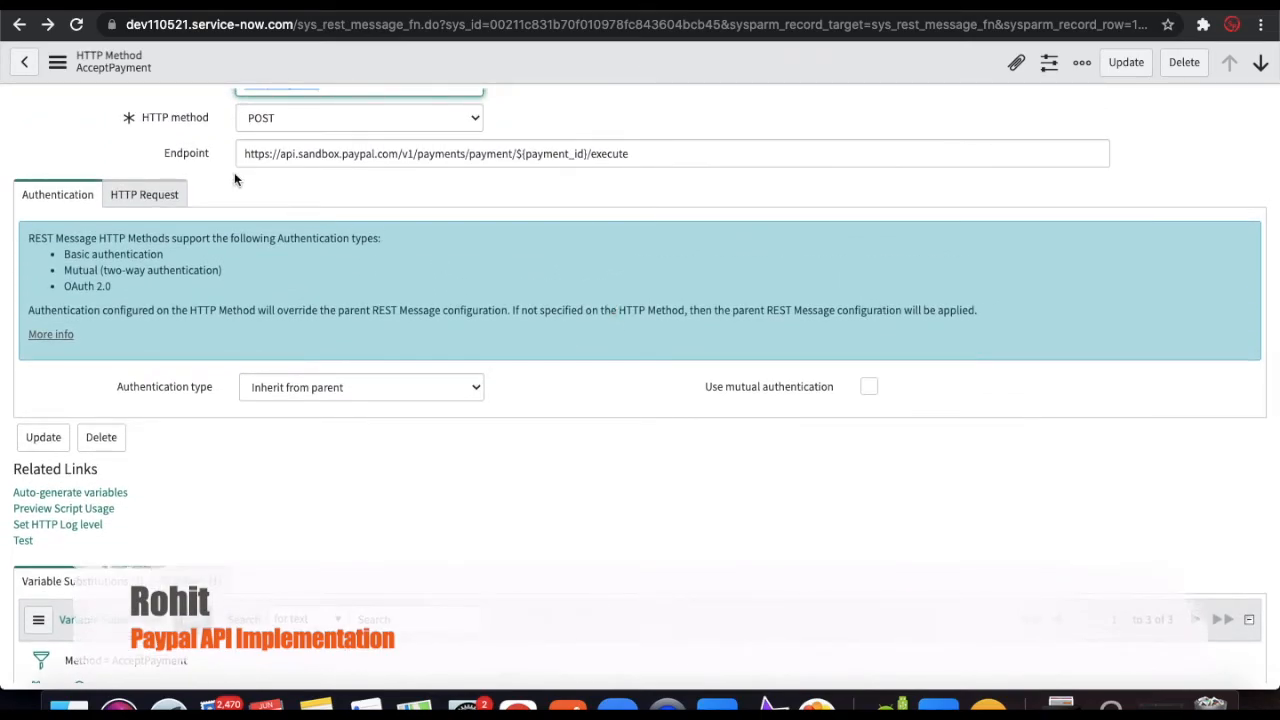
click(158, 194)
double_click(167, 397)
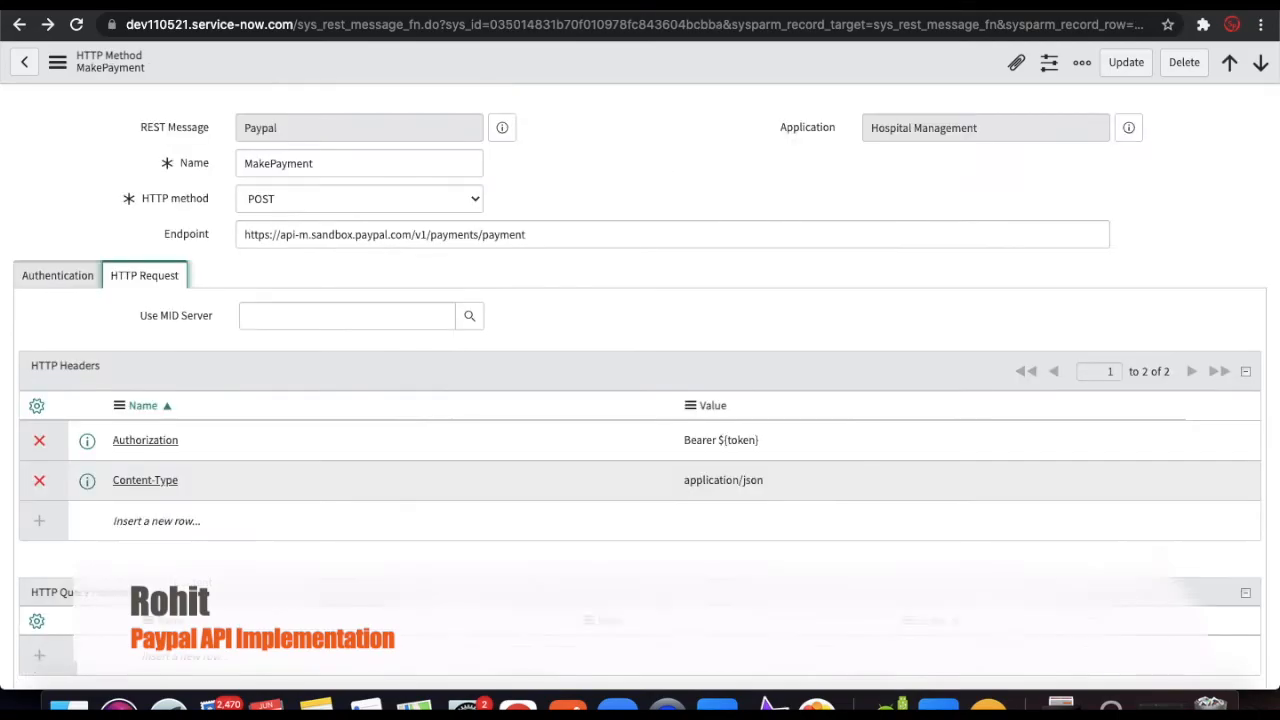
double_click(197, 479)
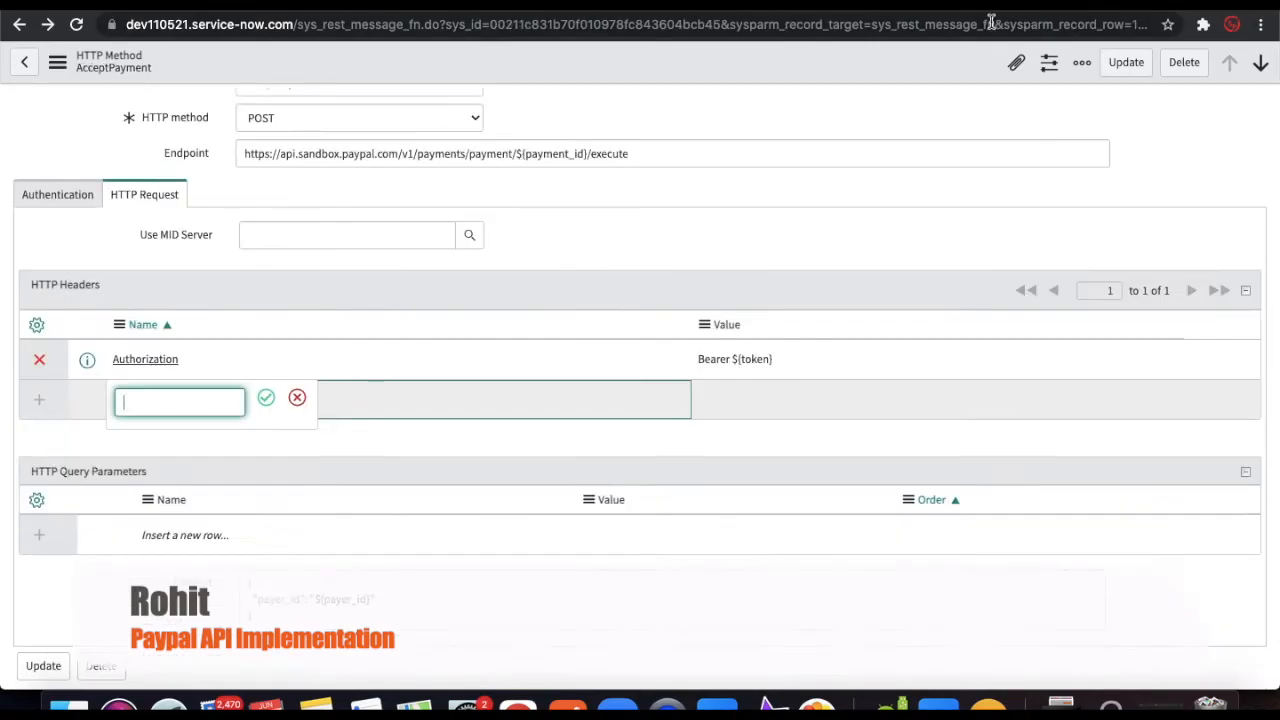
text(Content-Type)
key(Return)
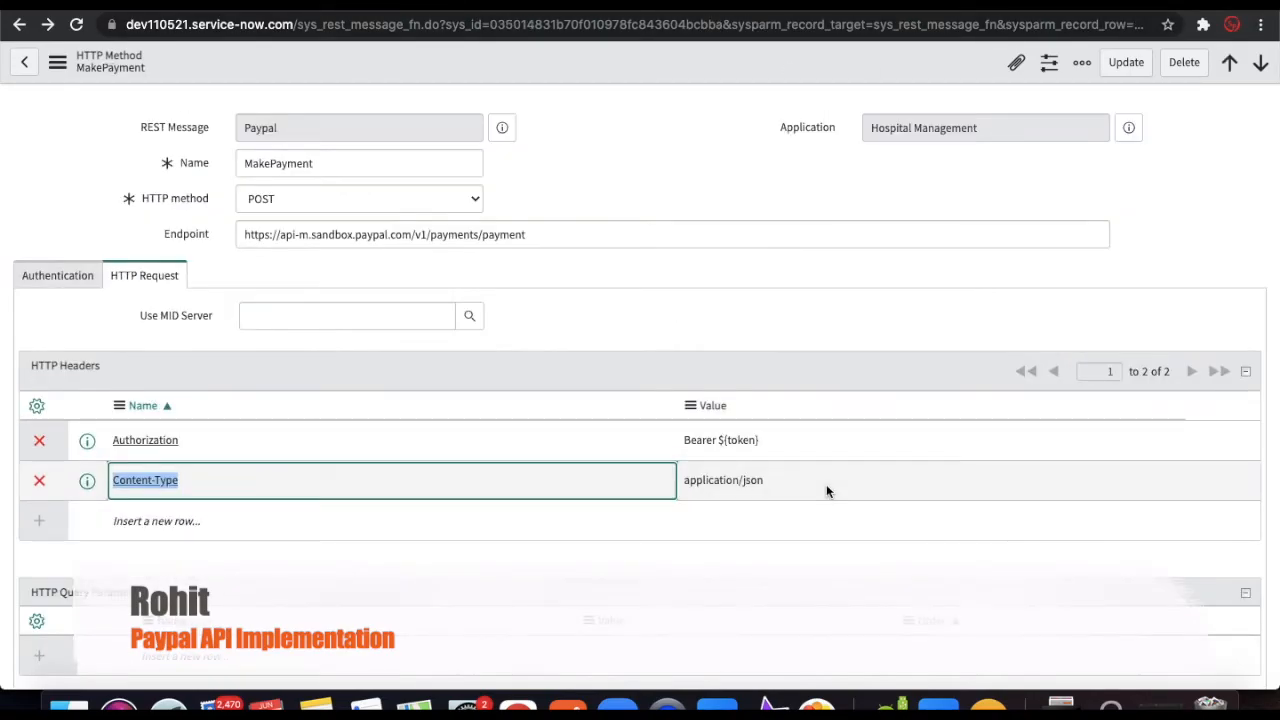
key(Escape)
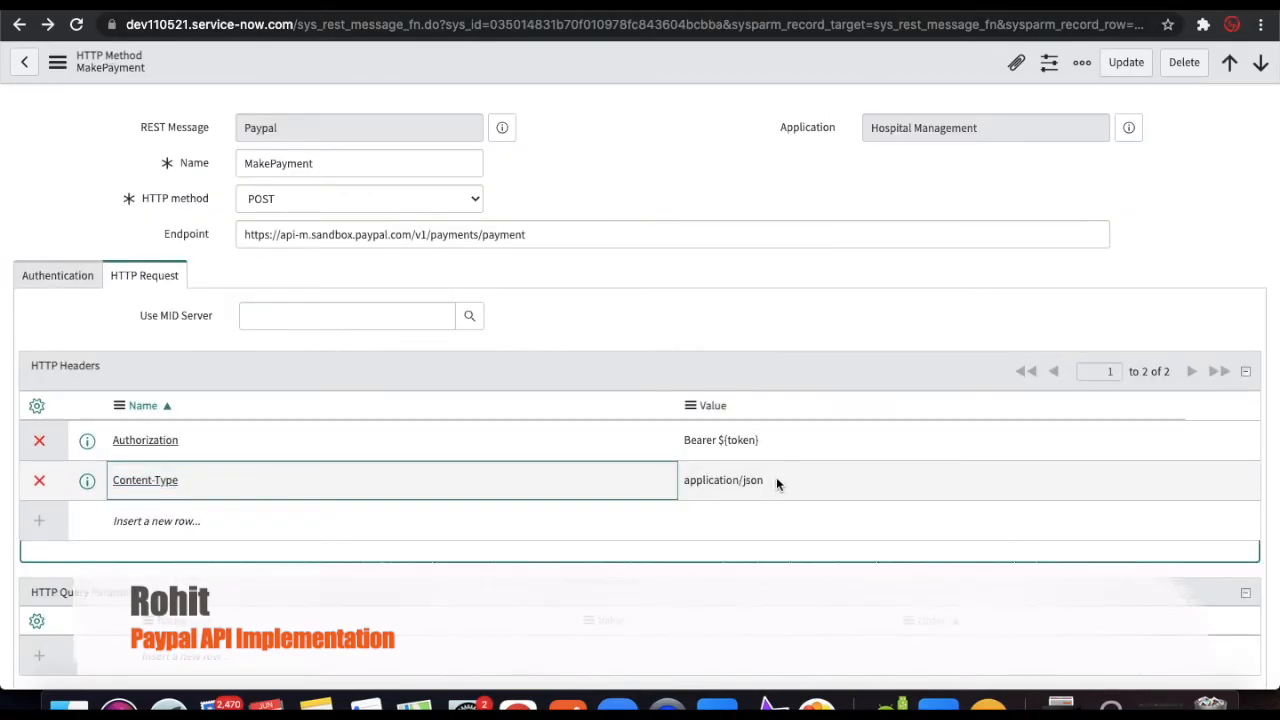
drag(774, 481, 686, 480)
key(ctrl+c)
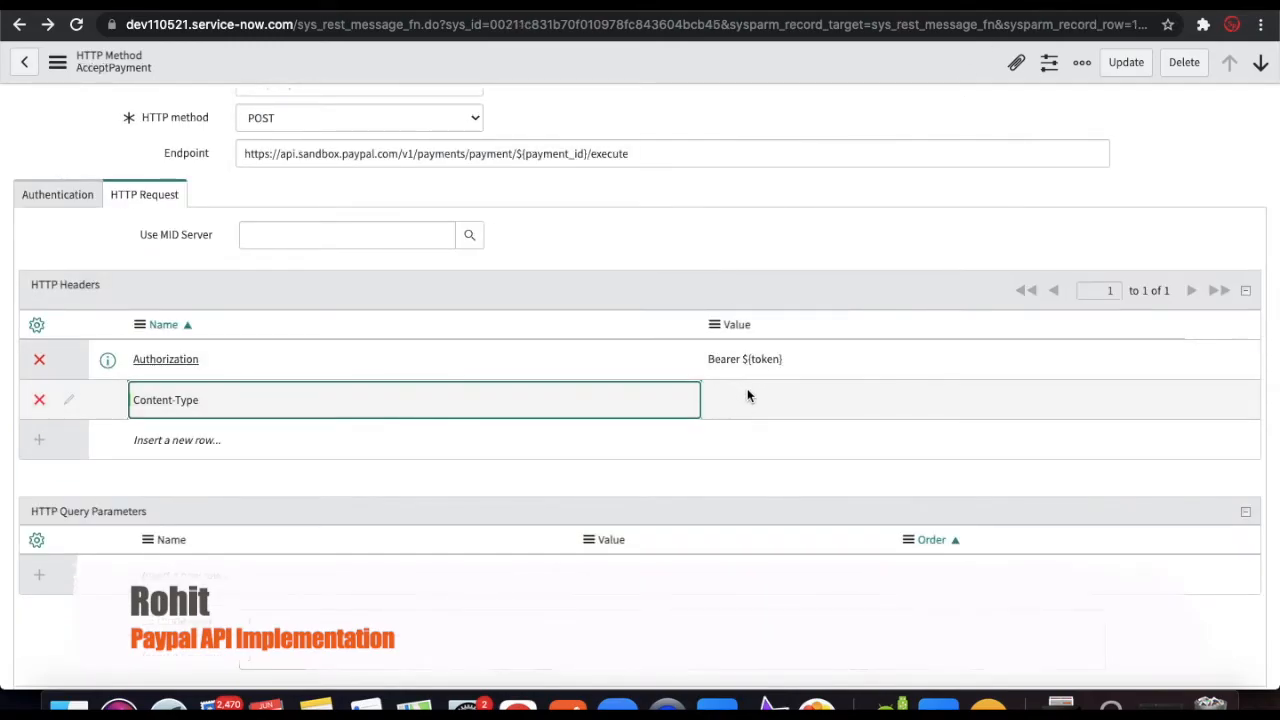
double_click(747, 390)
key(ctrl+v)
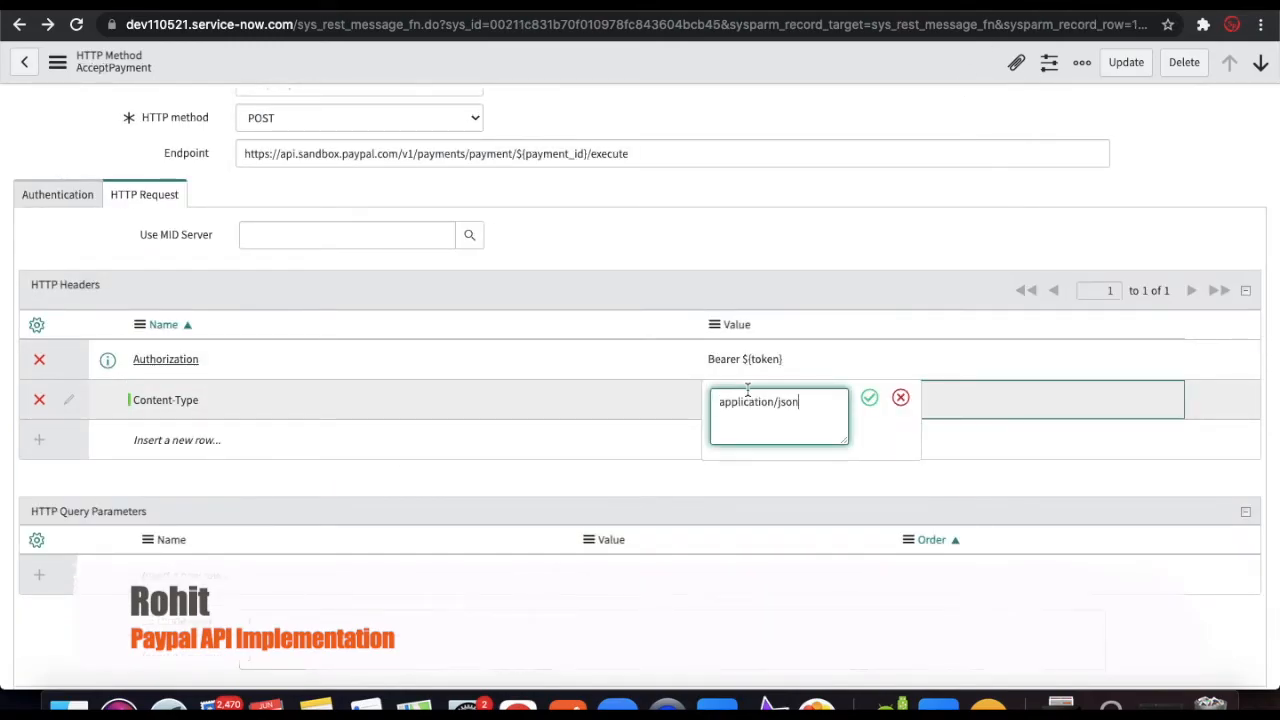
click(869, 398)
scroll(1116, 590, down, 3)
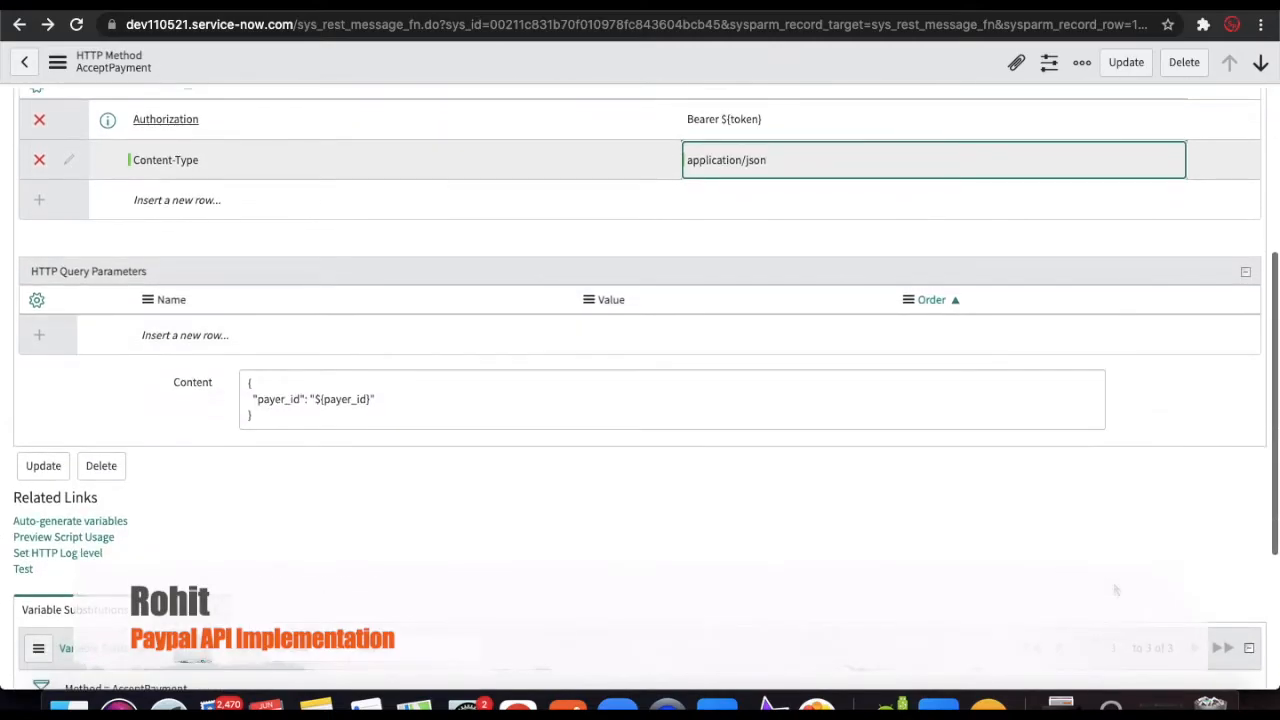
scroll(1116, 590, down, 2)
click(866, 562)
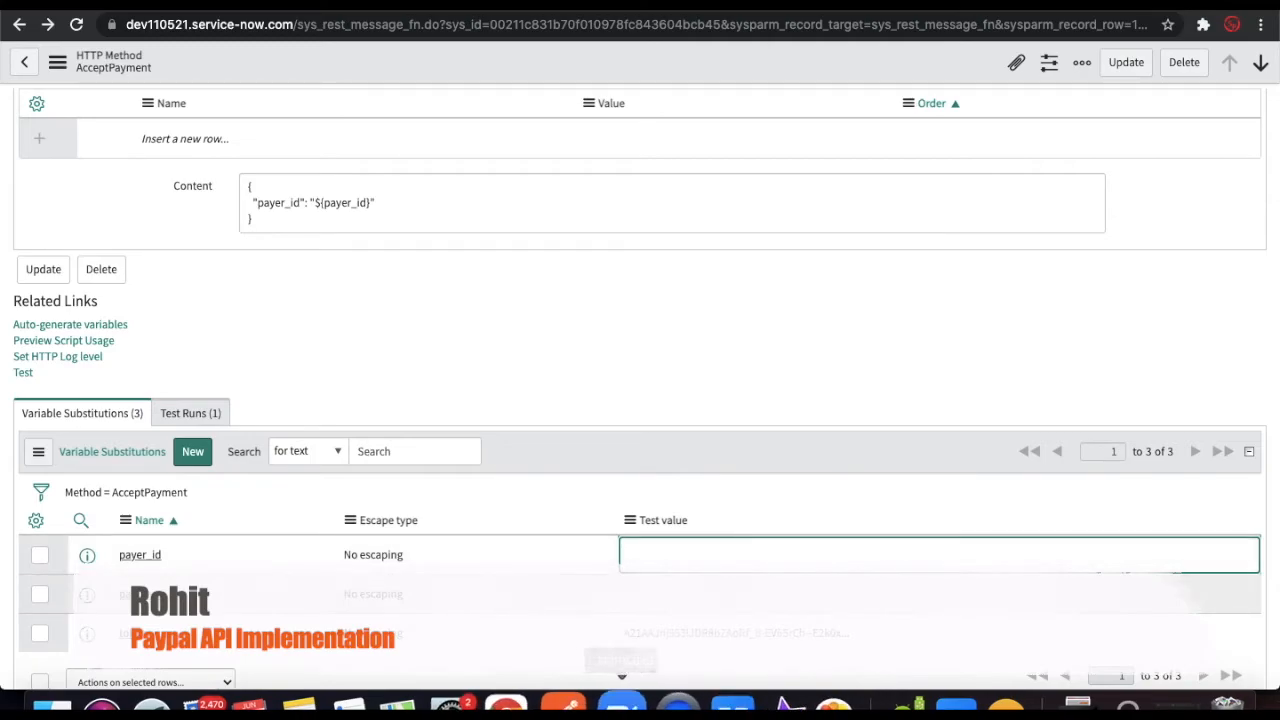
Copy the payment ID from Postman into AcceptPayment's payment ID test value.
click(567, 708)
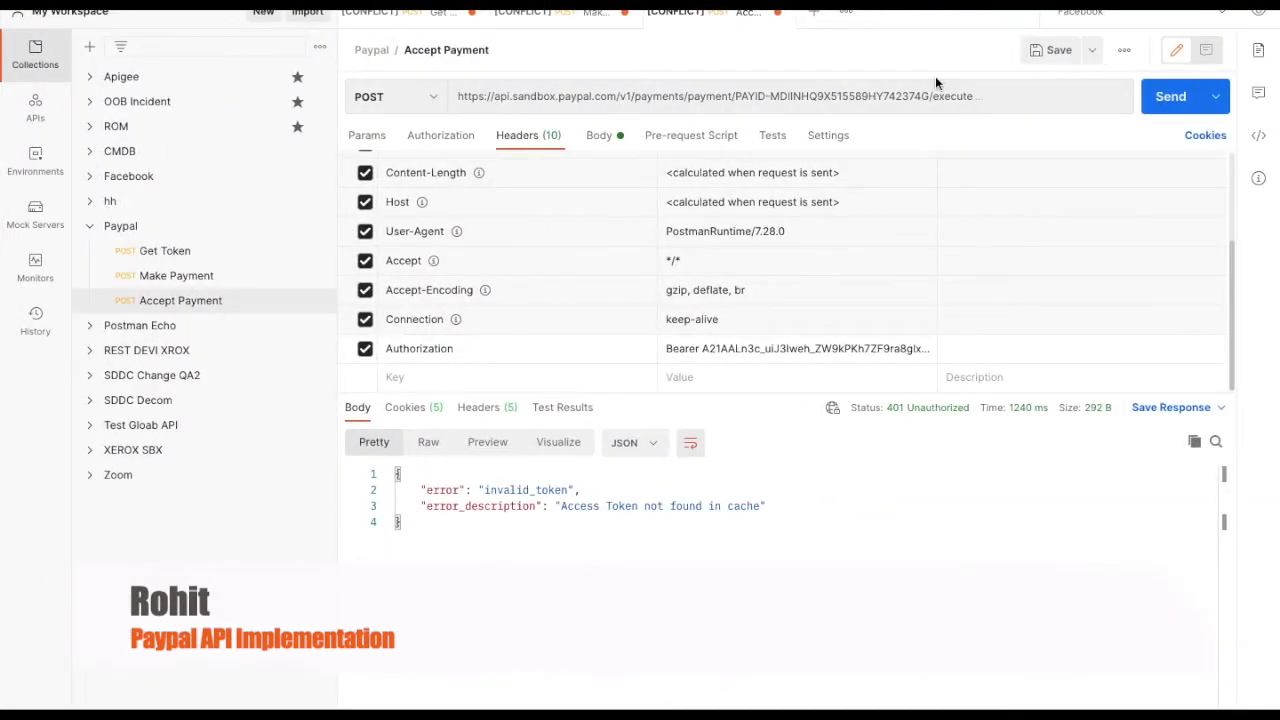
drag(930, 96, 736, 97)
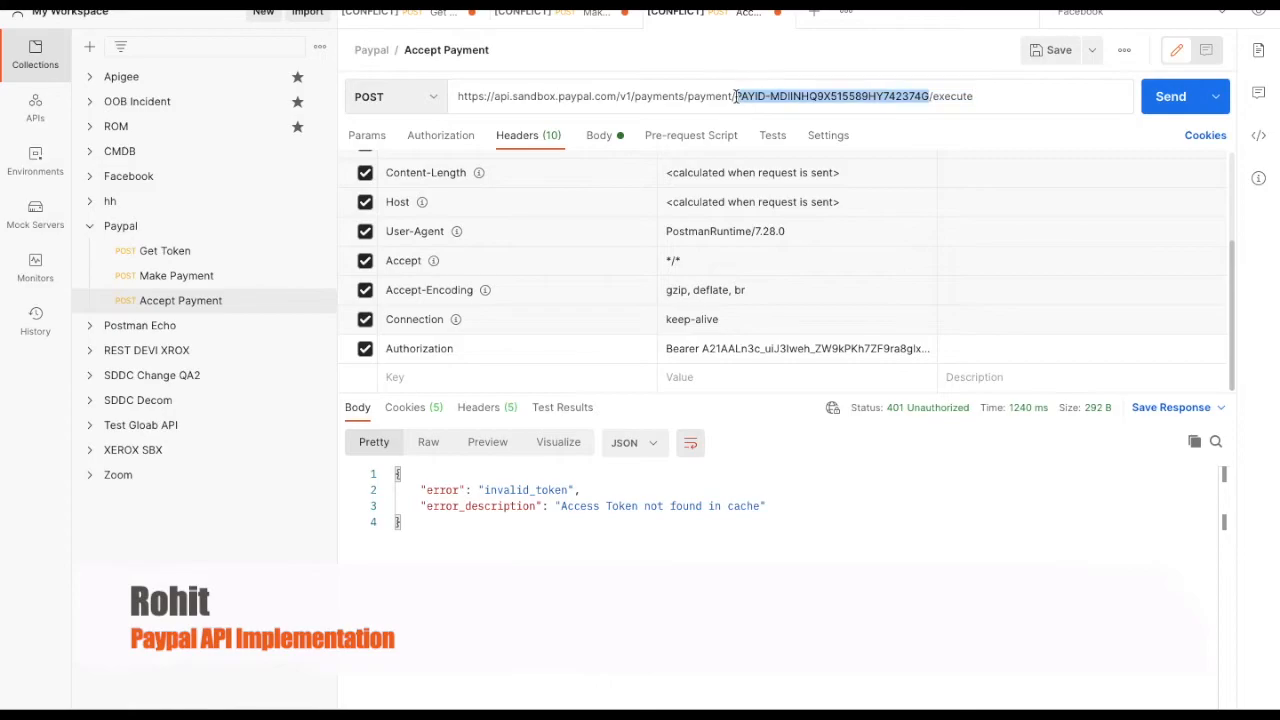
key(ctrl+Left)
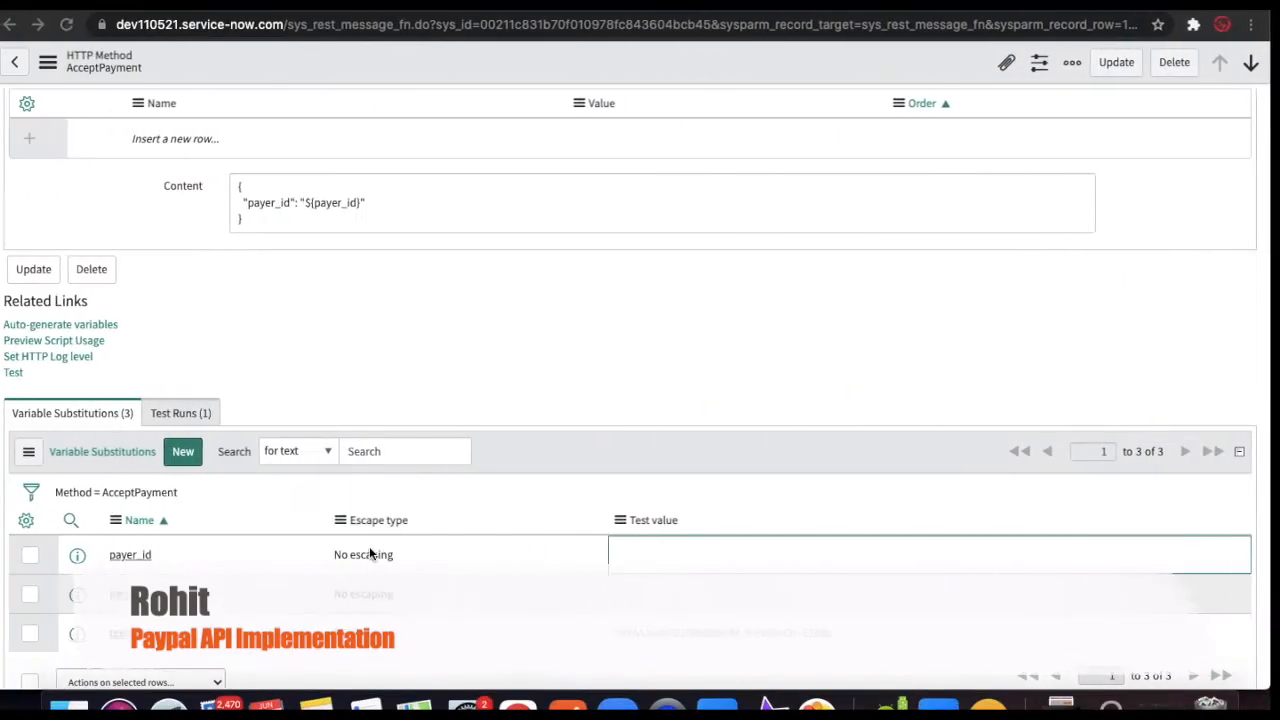
double_click(678, 550)
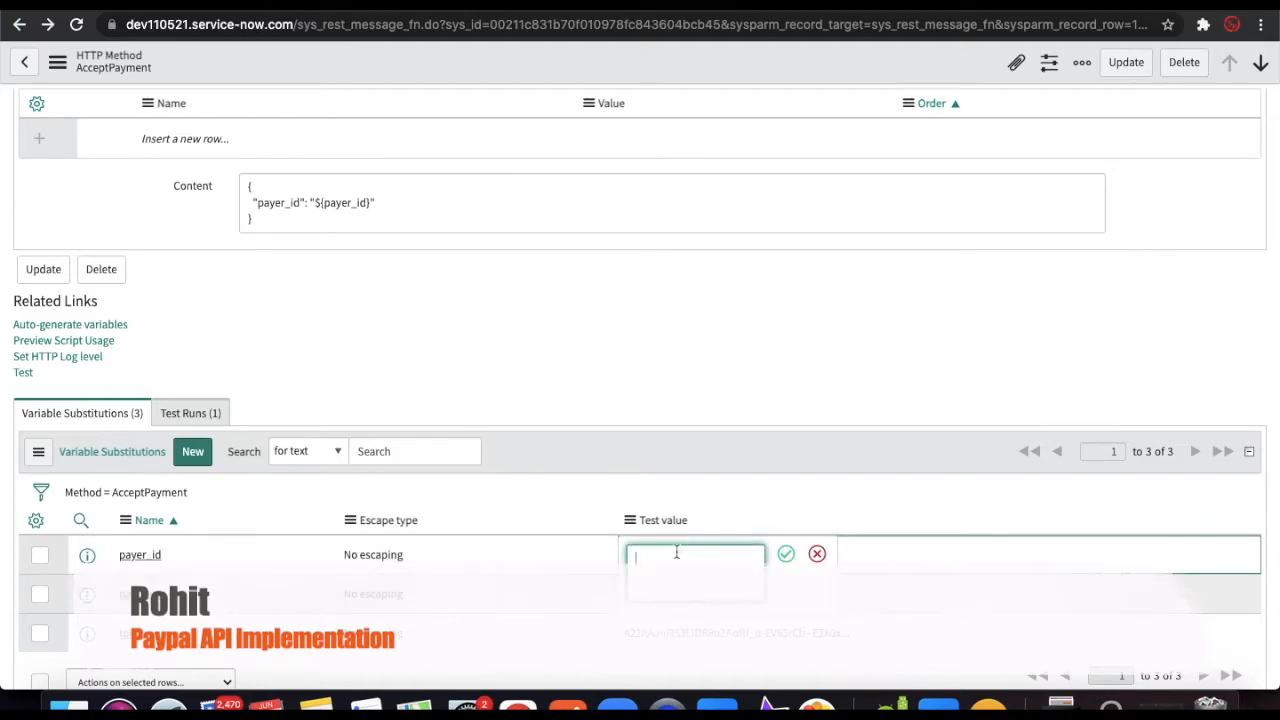
click(817, 553)
click(733, 594)
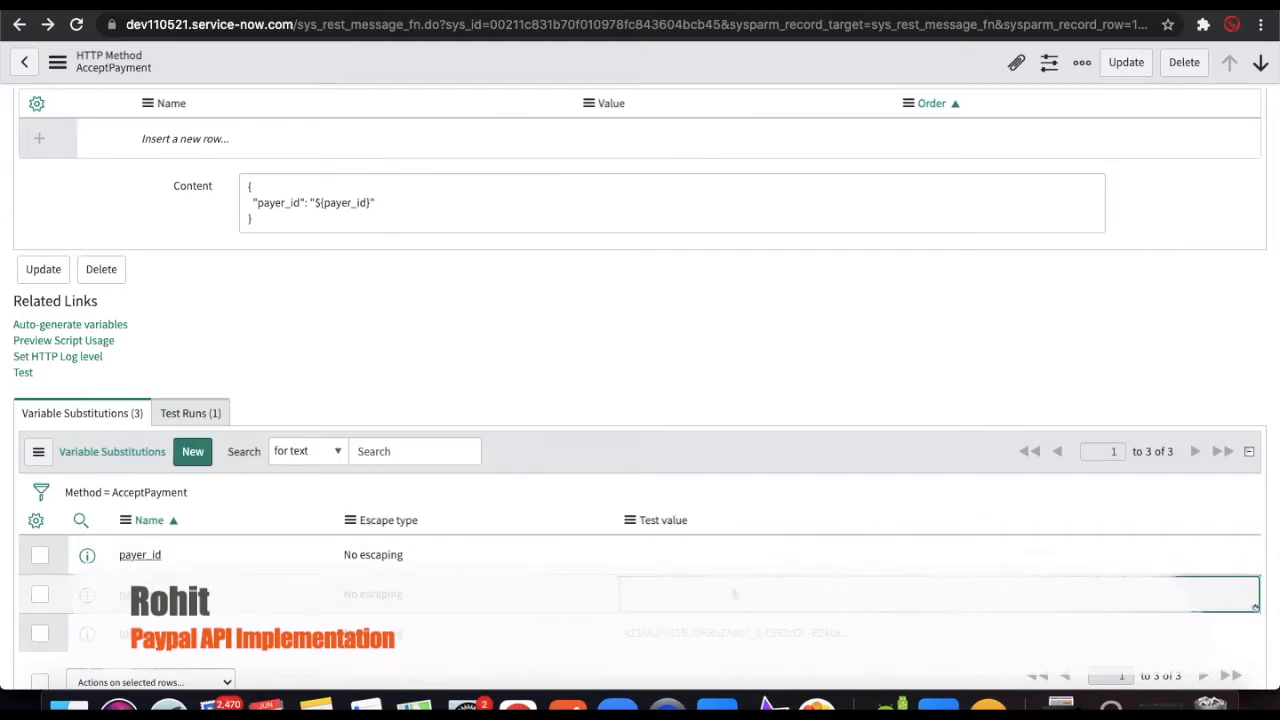
text(PAYID-MDDNHQQ9X935589H7421174D)
key(Return)
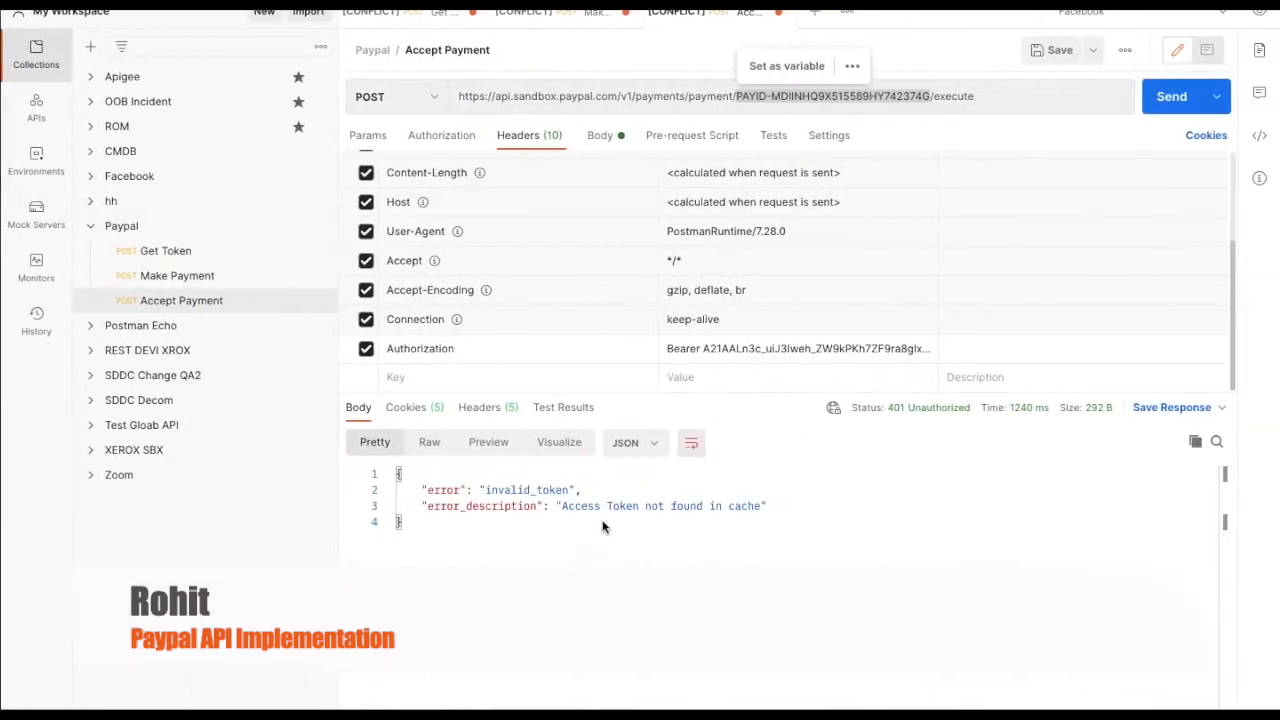
Set payer_id's test value to Postman's payer ID and run the test, getting HTTP 400.
click(601, 136)
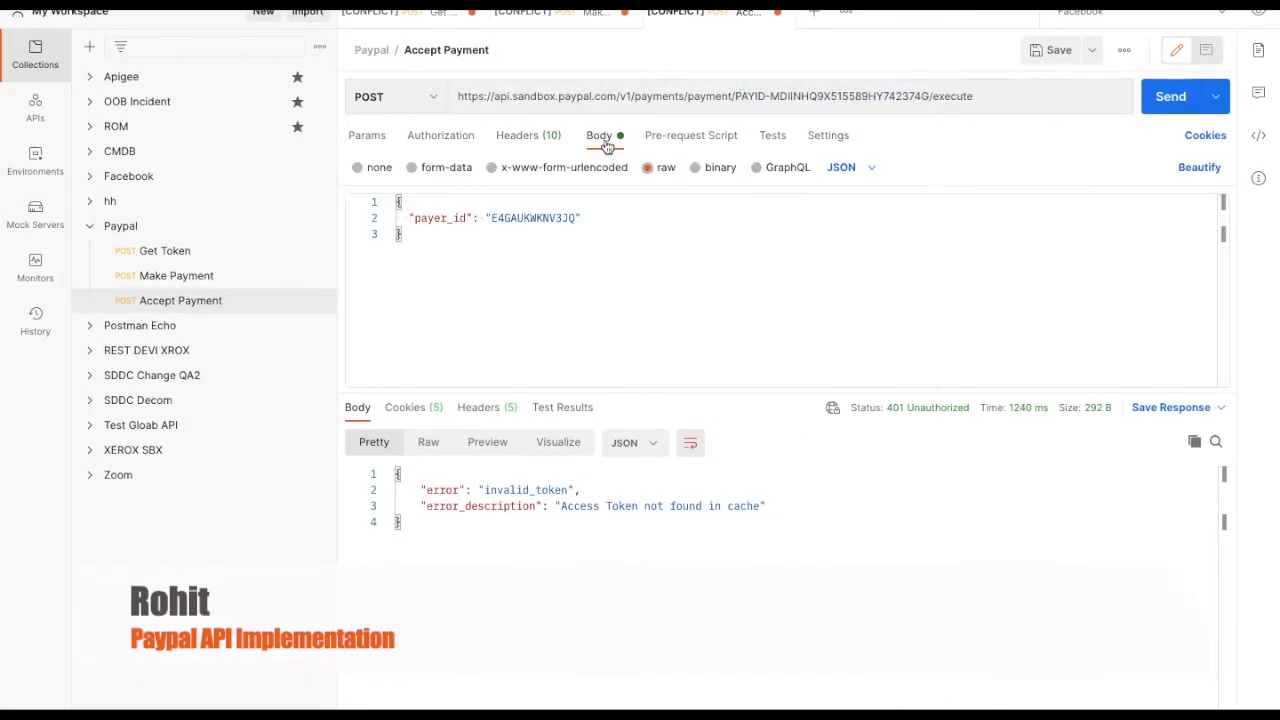
double_click(559, 219)
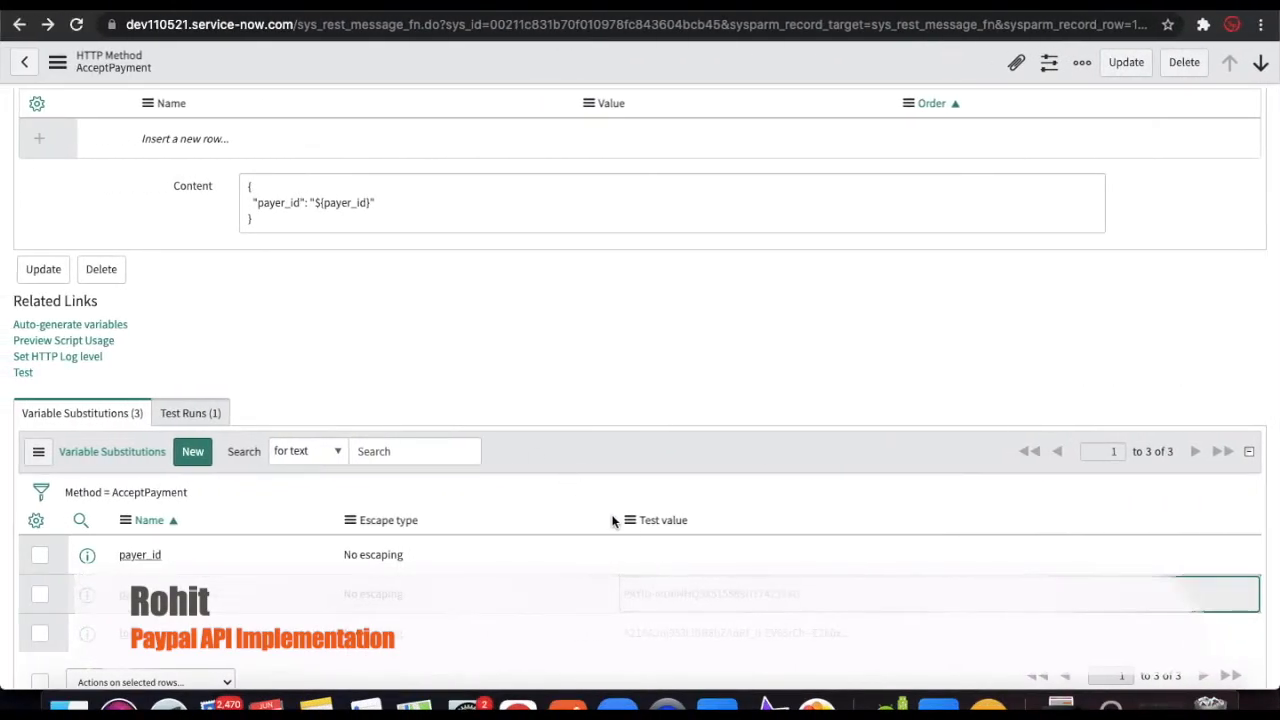
double_click(670, 547)
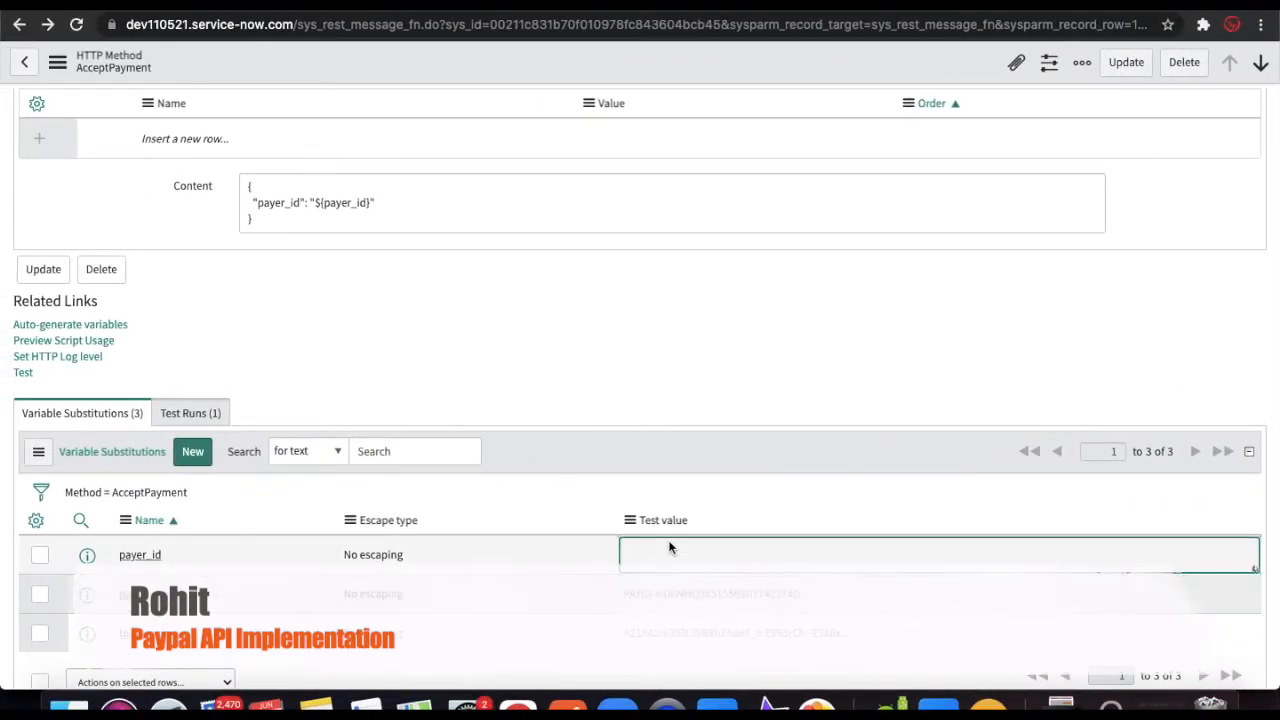
text(E4GAUKWKNV3JQ)
key(Return)
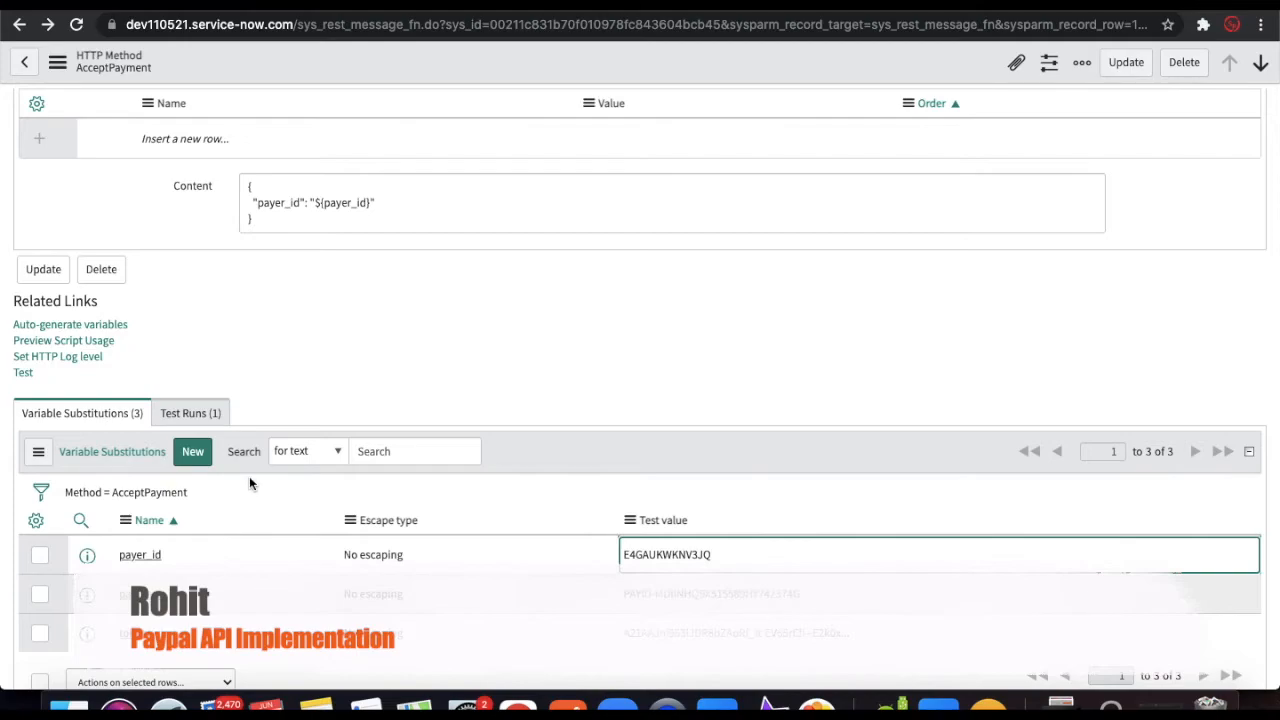
click(23, 373)
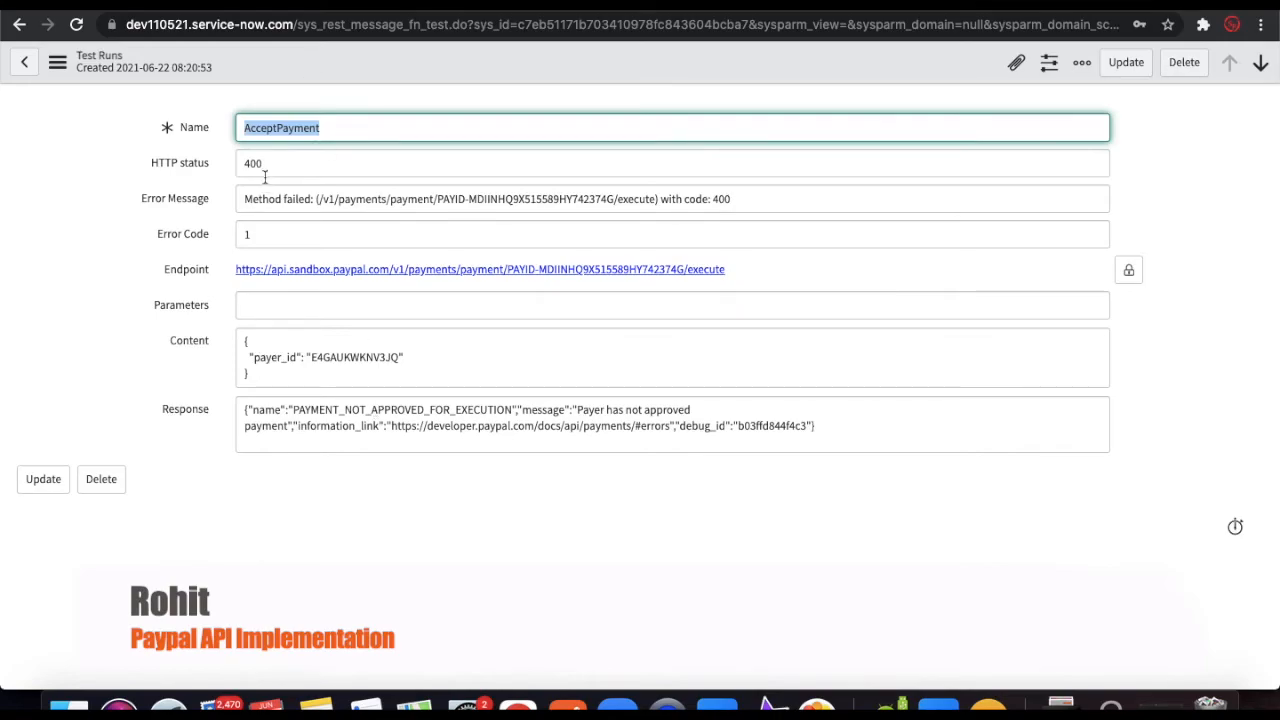
Preview and copy AcceptPayment's generated RESTMessageV2 usage script for the PaypalAPI script include.
click(21, 25)
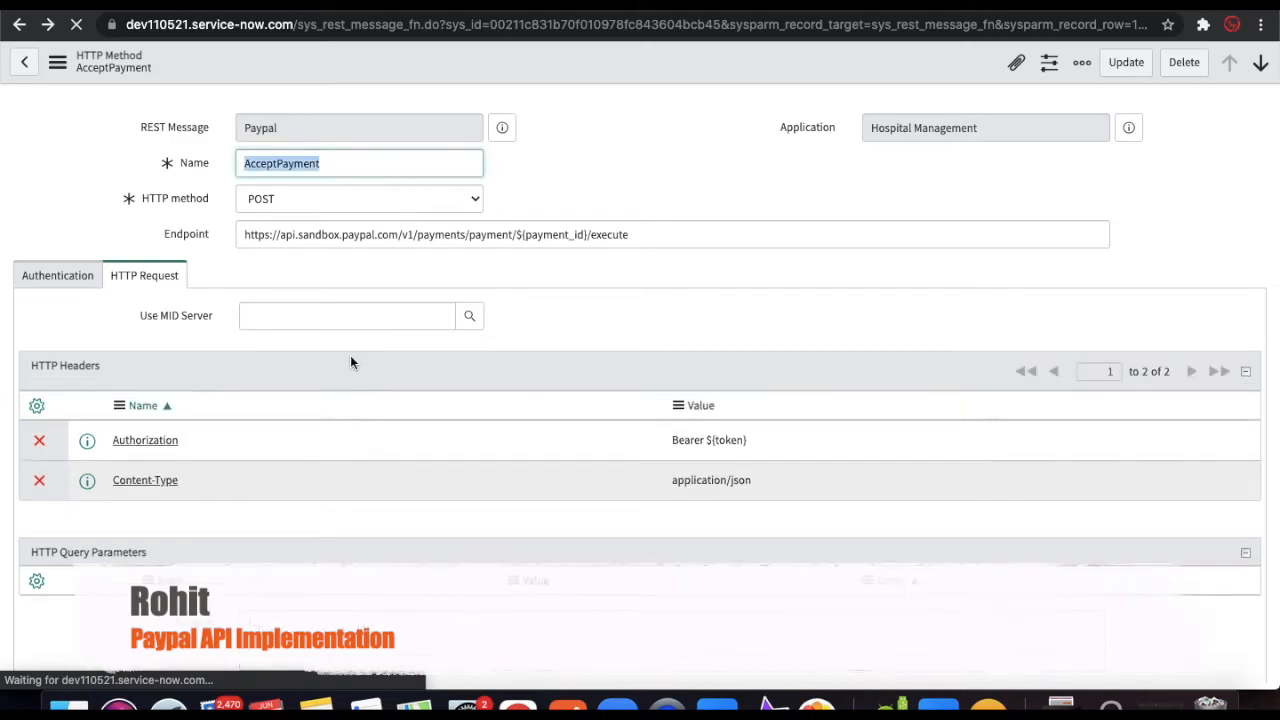
scroll(225, 463, down, 5)
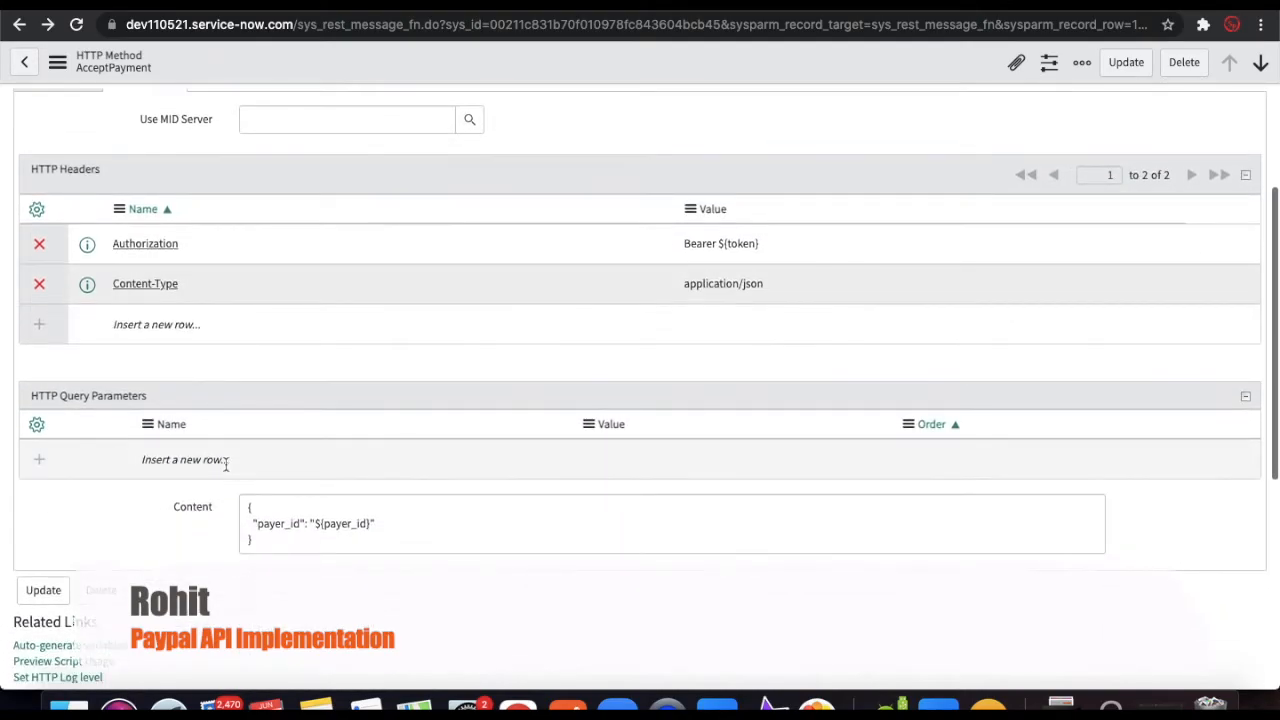
click(50, 581)
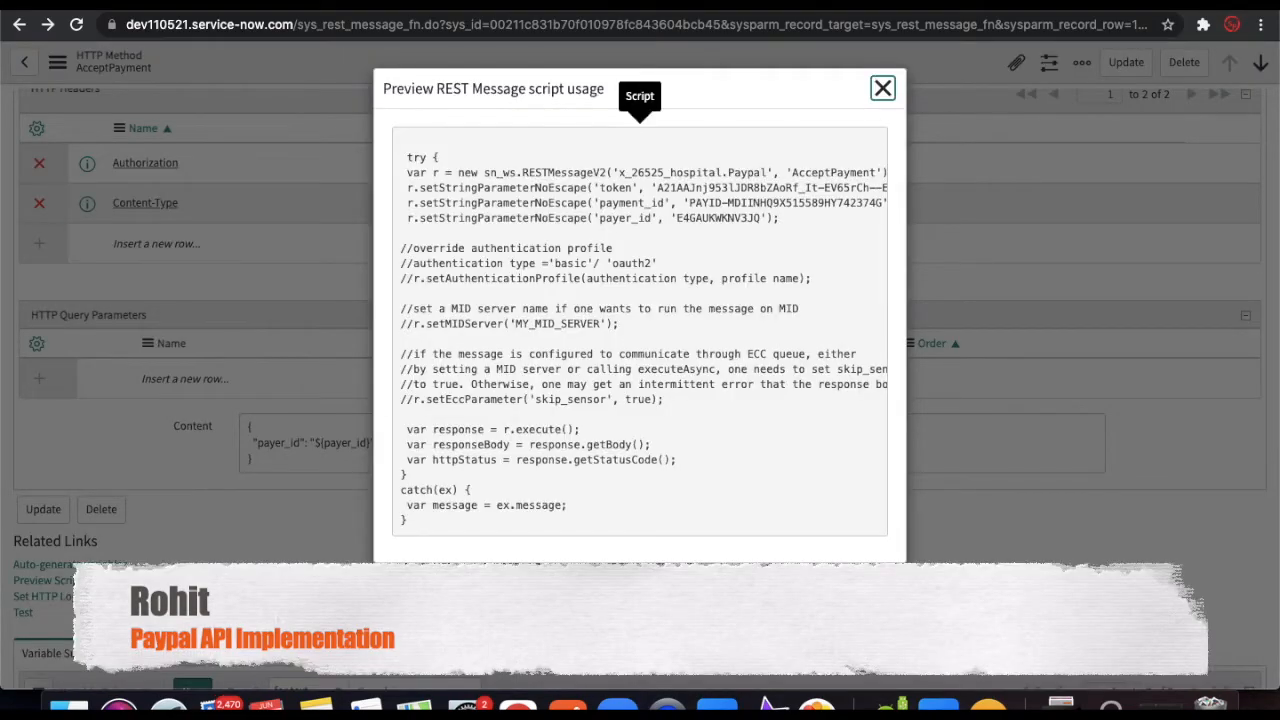
drag(409, 523, 398, 151)
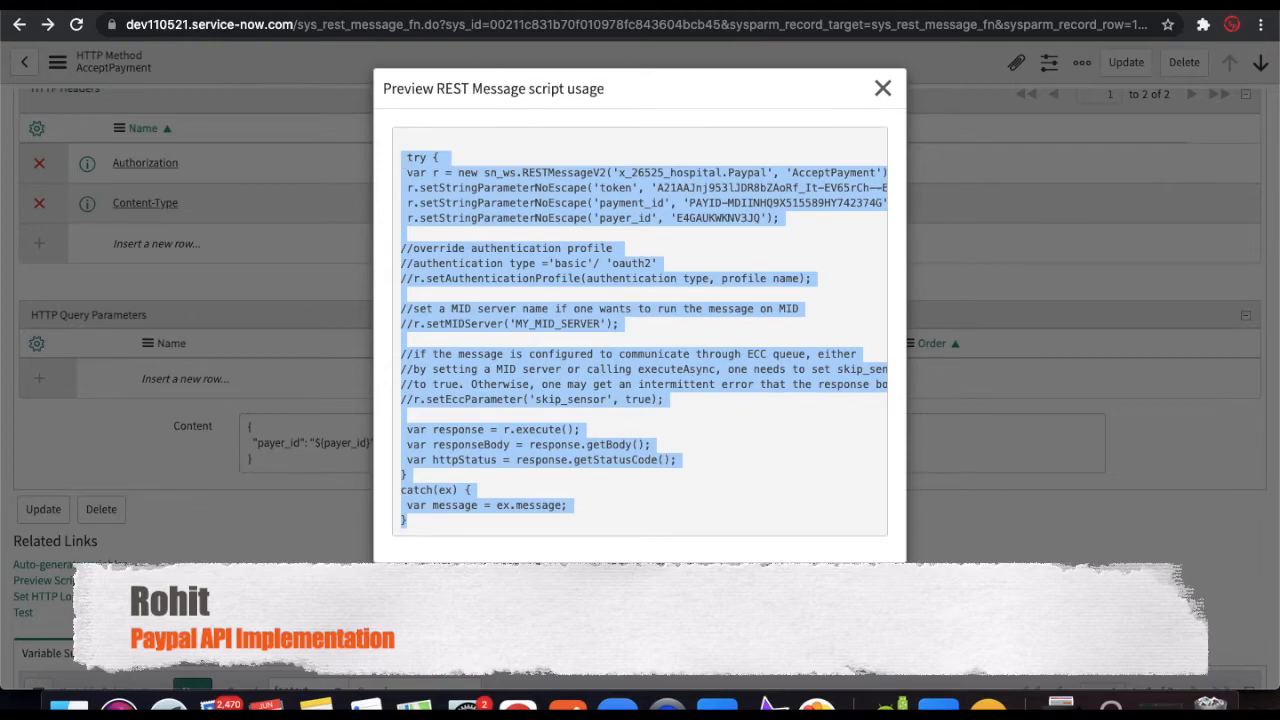
click(530, 12)
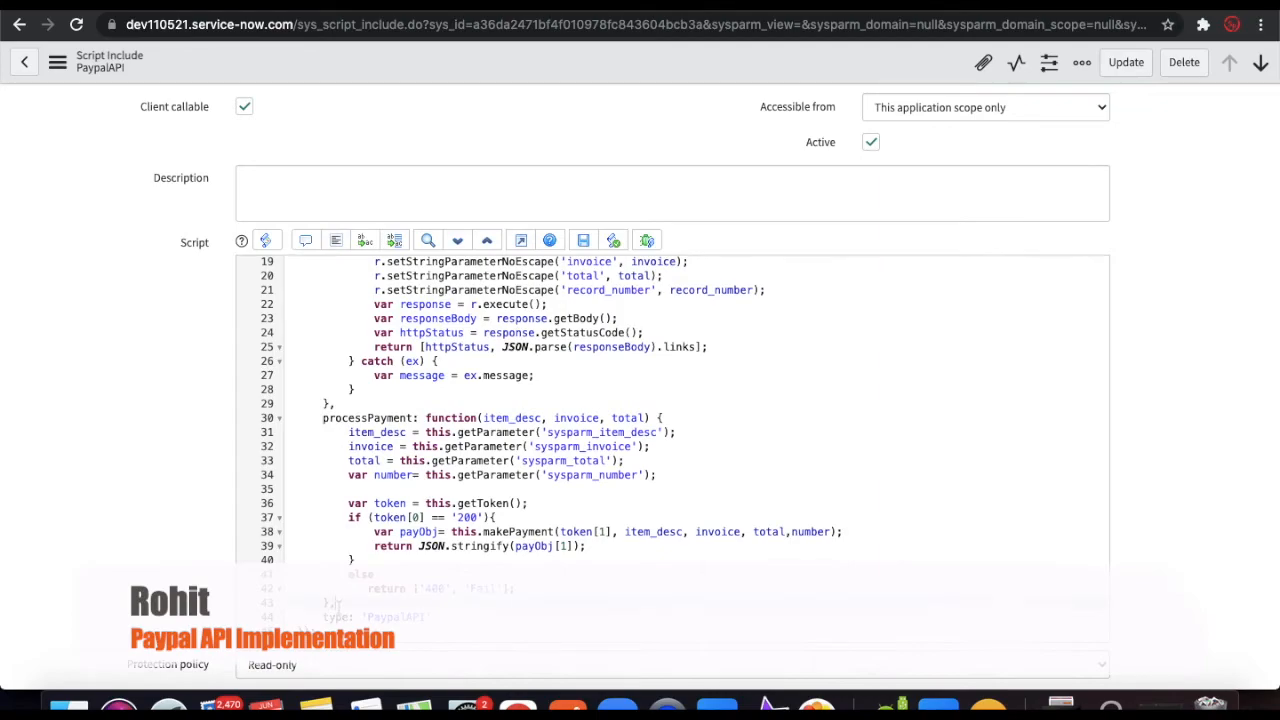
Create an acceptPayment function containing the pasted AcceptPayment REST code, then format the script.
key(Return)
text(acceptPayment: function (){)
key(Return)
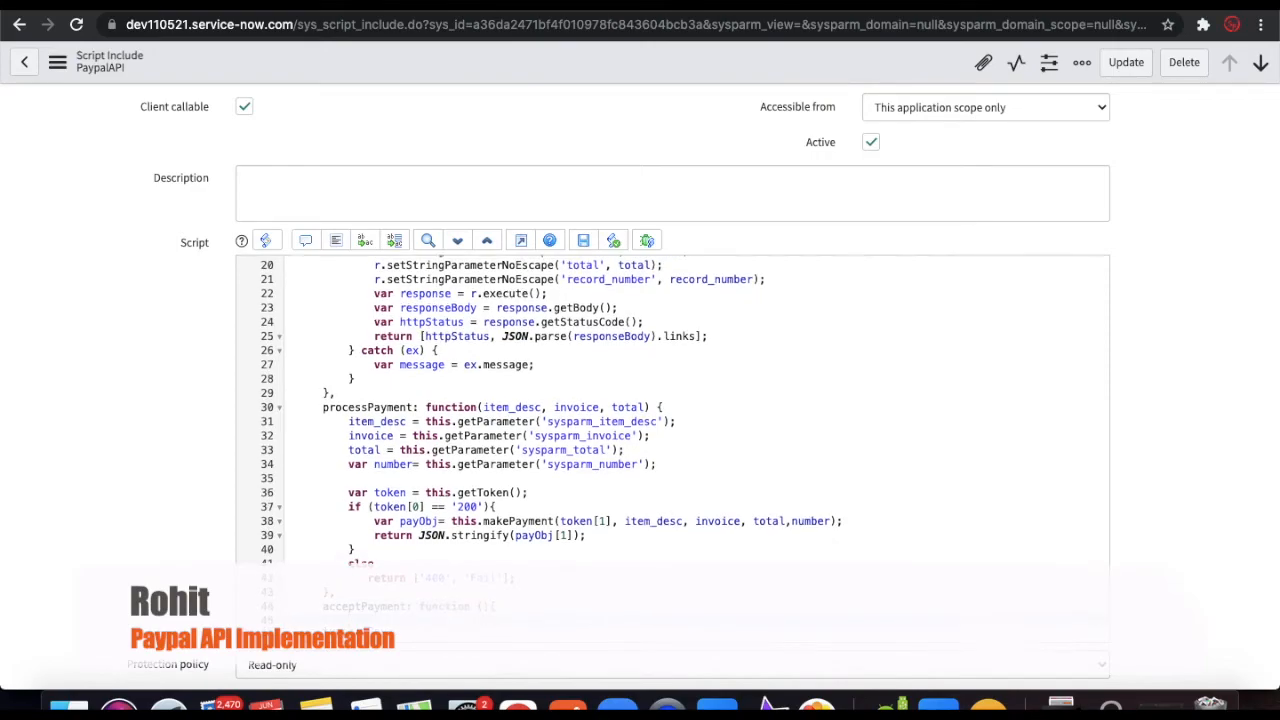
scroll(672, 448, down, 1)
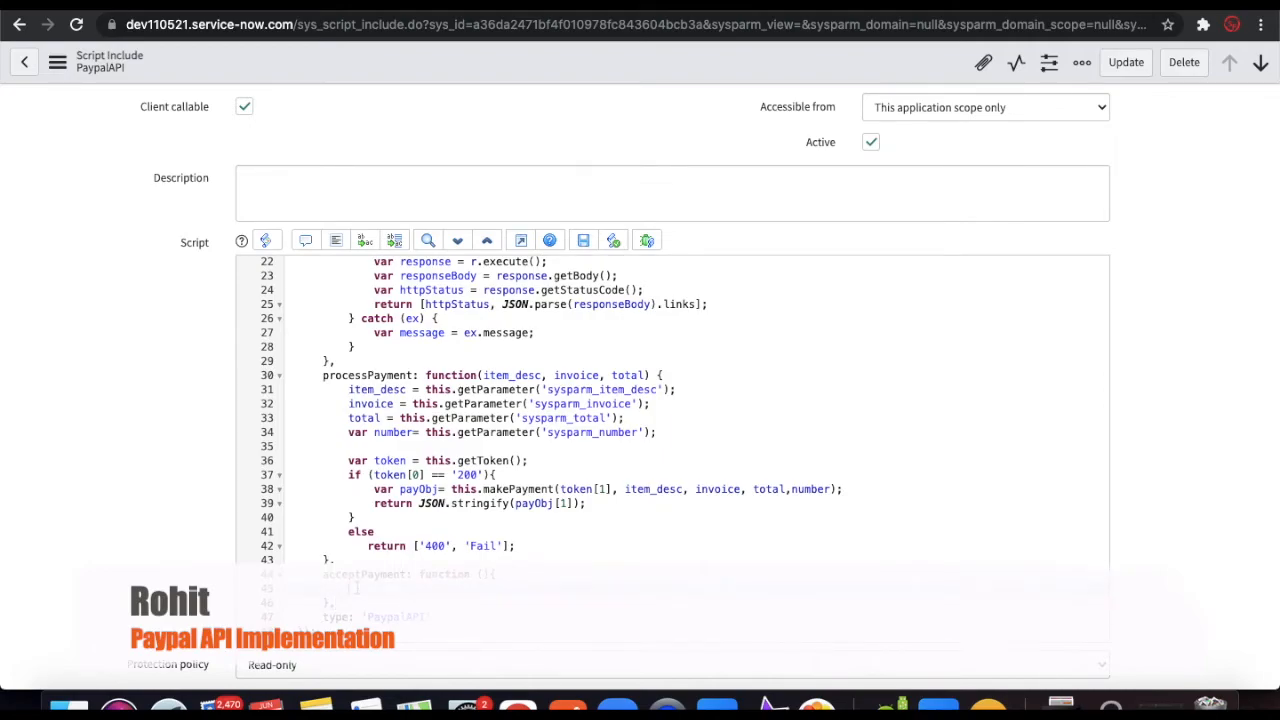
key(ctrl+v)
drag(297, 537, 290, 368)
key(BackSpace)
key(BackSpace)
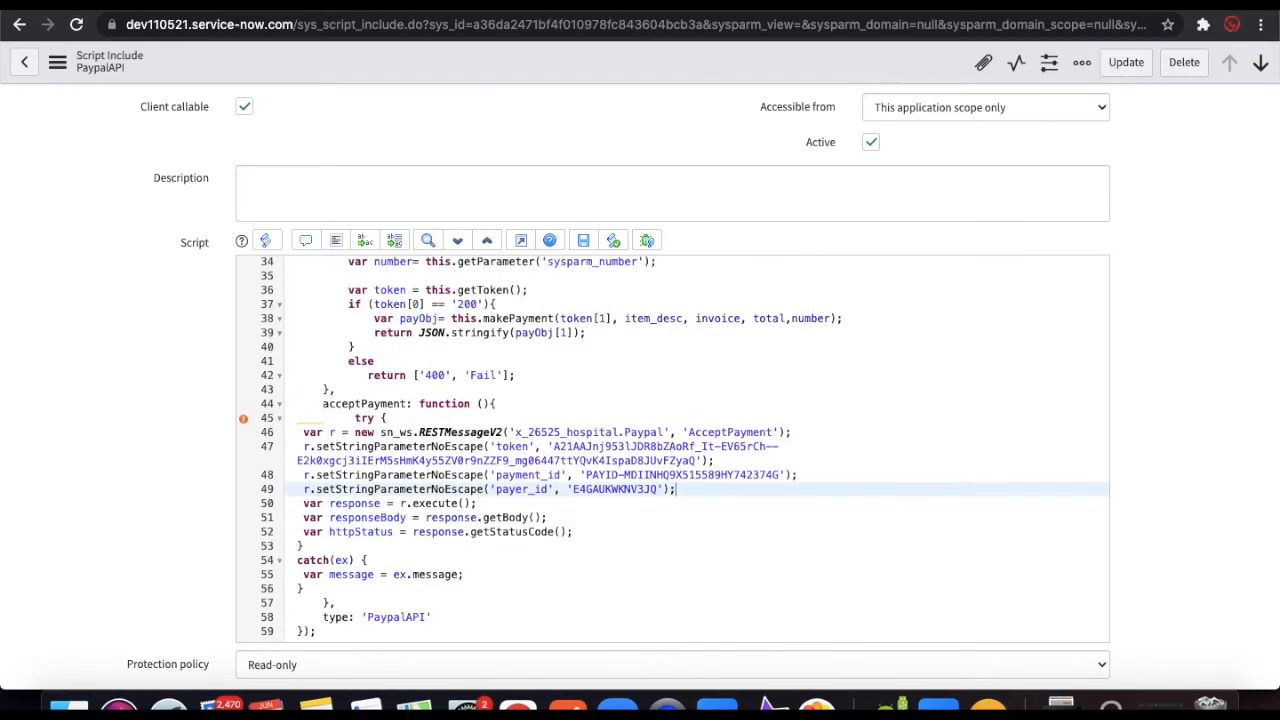
key(ctrl+a)
scroll(469, 344, up, 10)
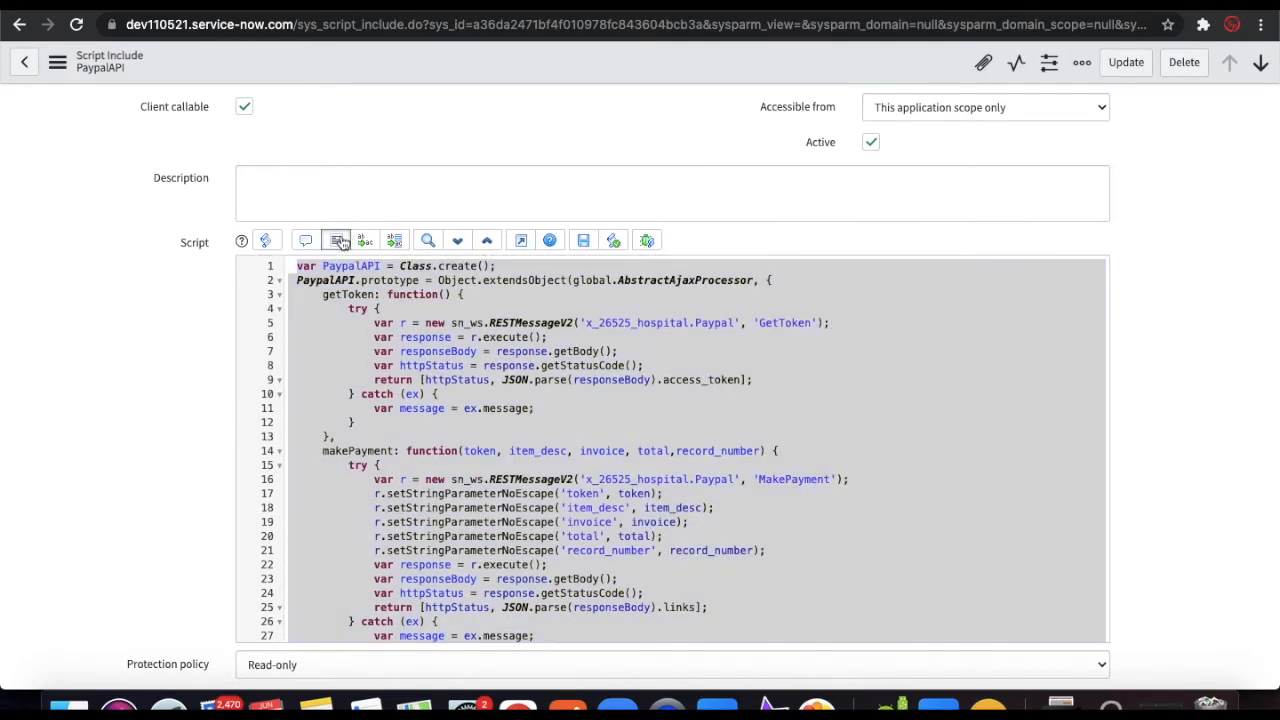
click(337, 241)
scroll(522, 427, down, 2)
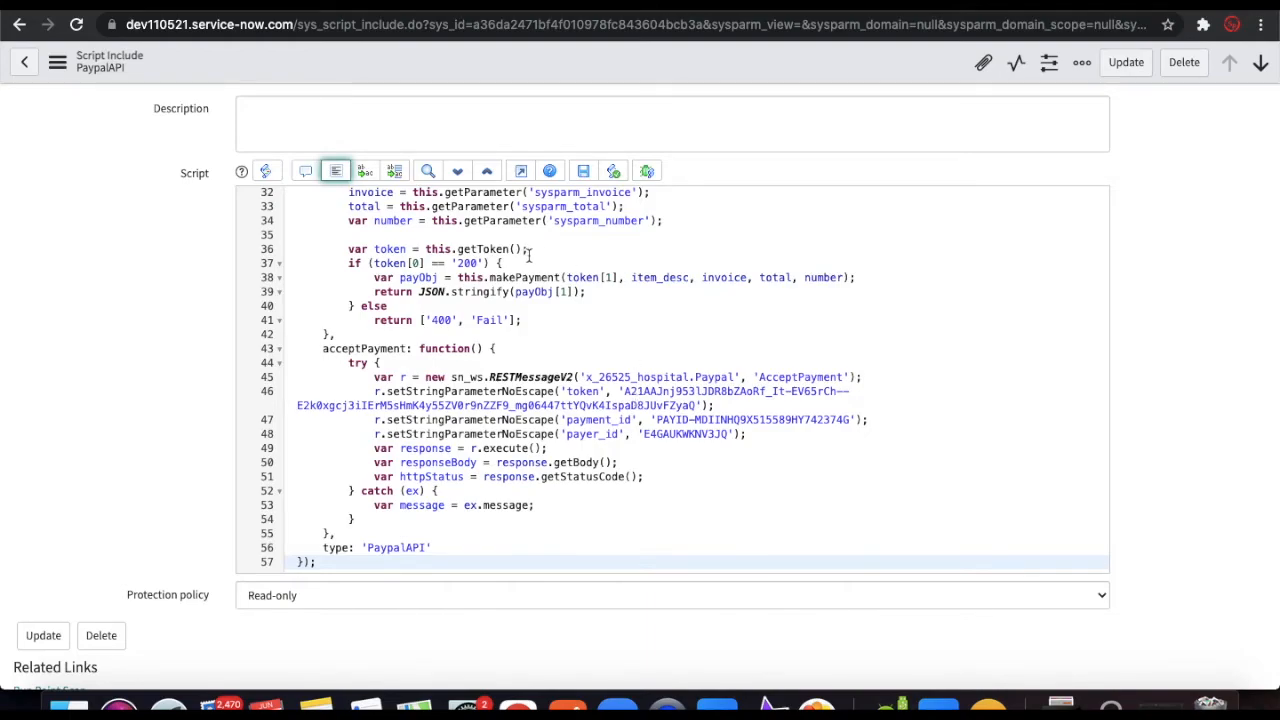
Copy the getToken fetch and status-200 check into acceptPayment.
drag(504, 263, 349, 249)
key(ctrl+c)
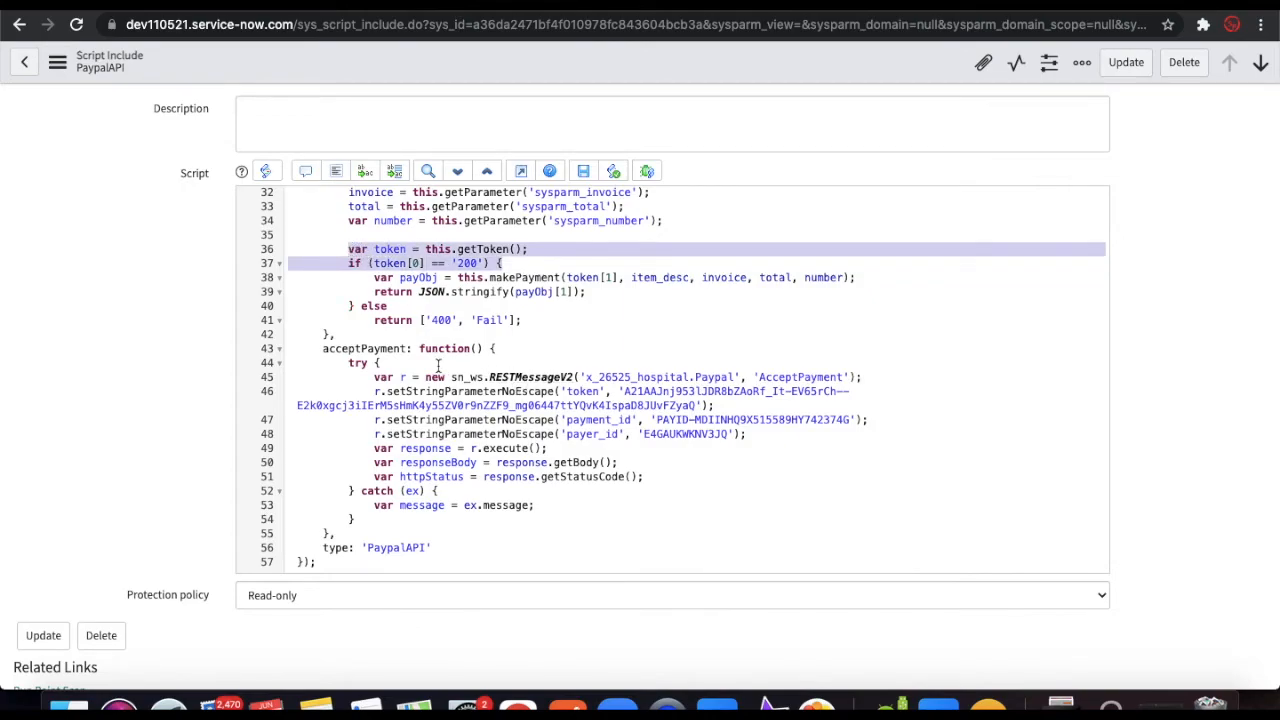
click(517, 346)
key(Return)
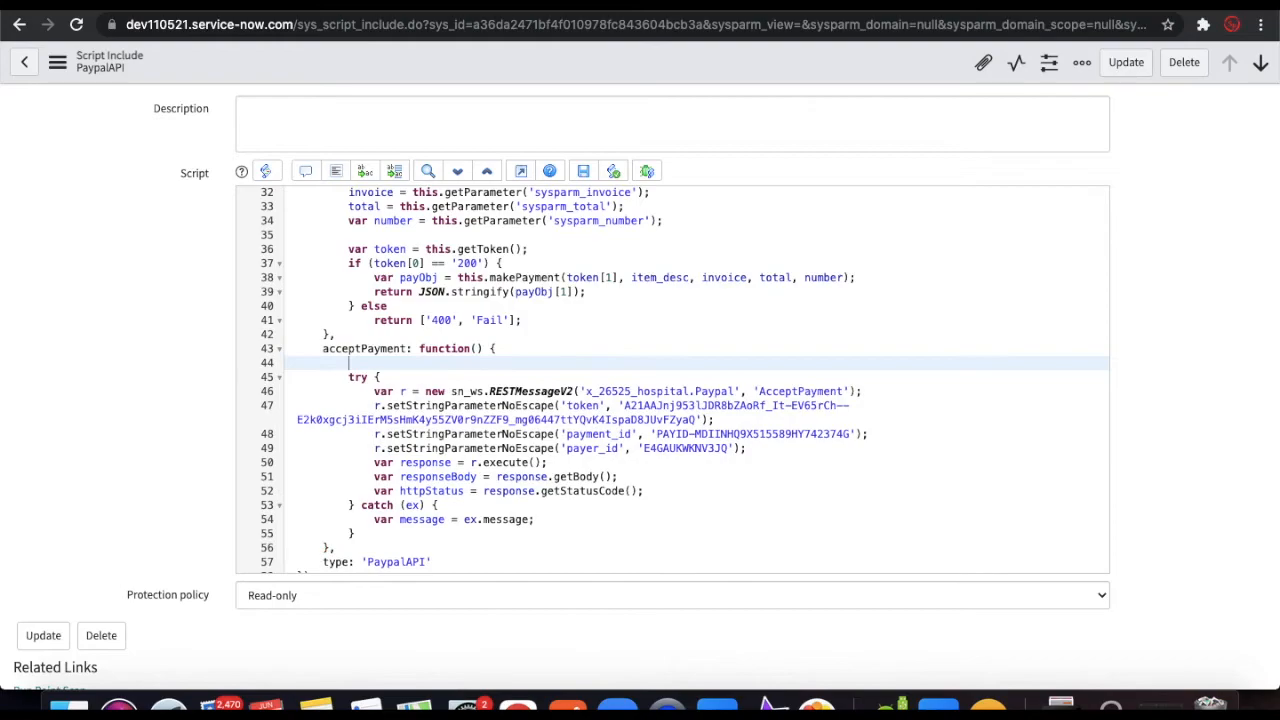
key(ctrl+v)
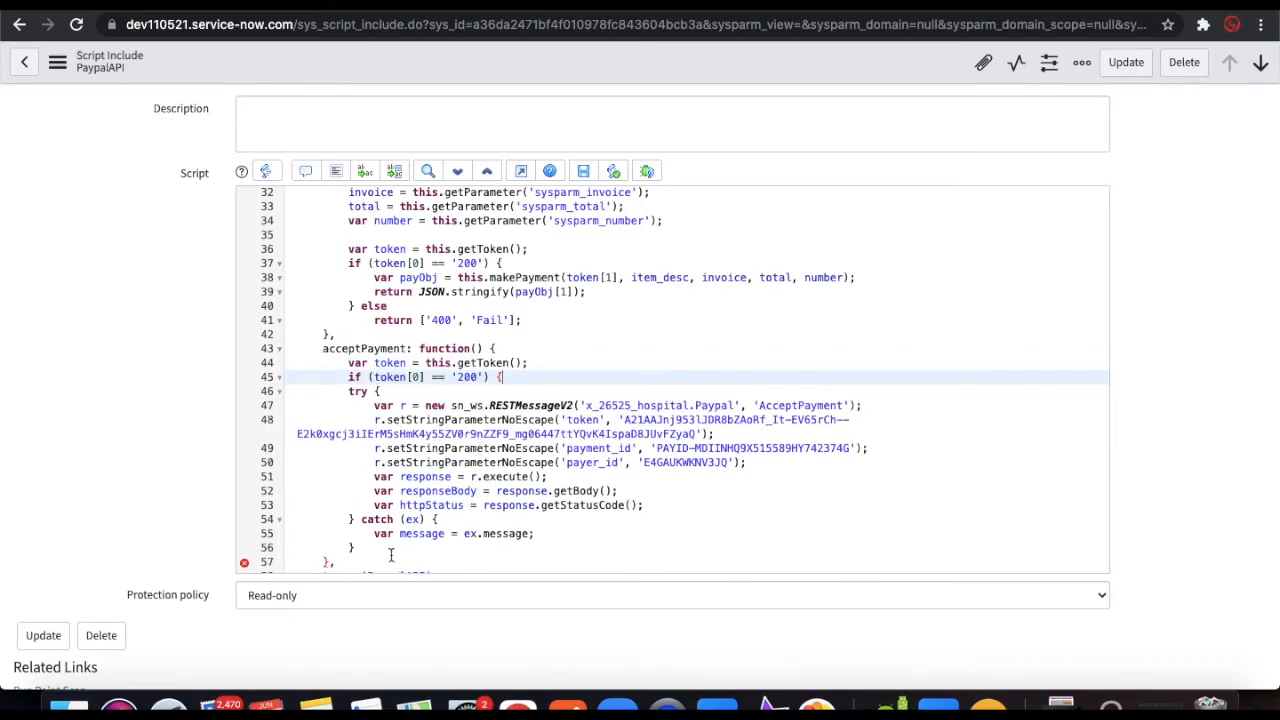
click(392, 552)
key(Return)
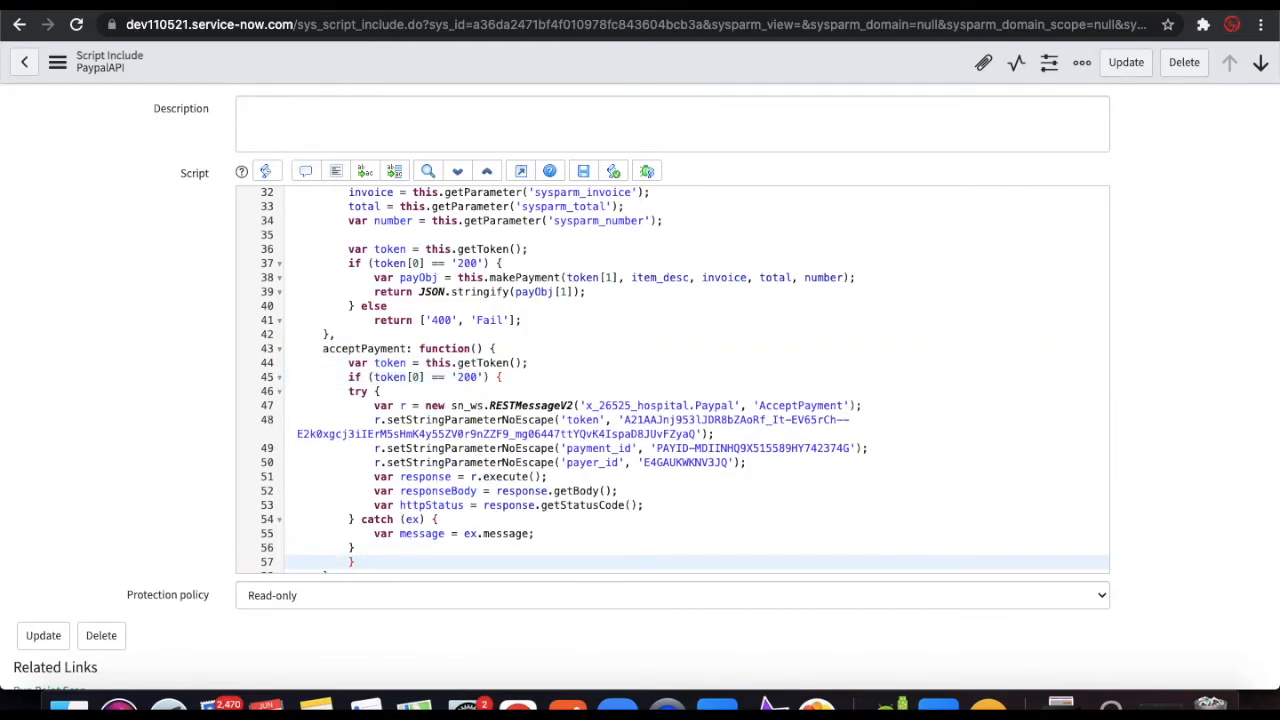
scroll(406, 425, down, 1)
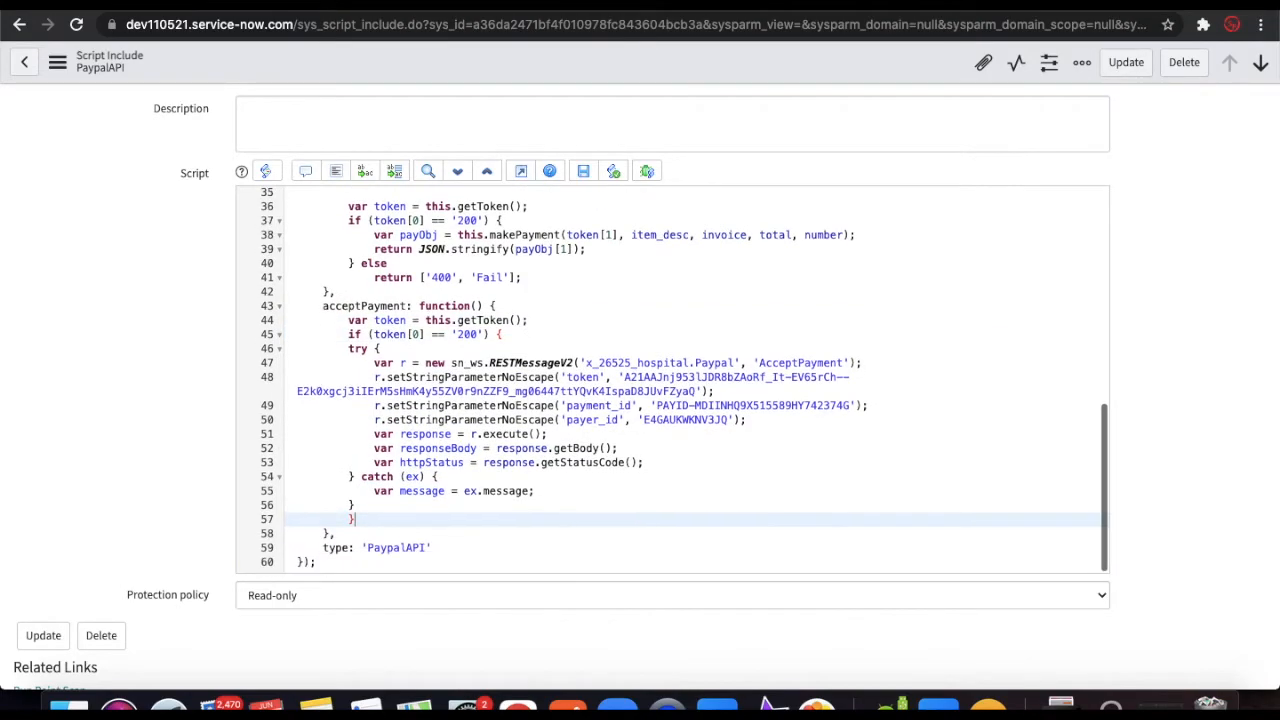
Replace the hard-coded token parameter in the AcceptPayment call with token[1].
double_click(390, 320)
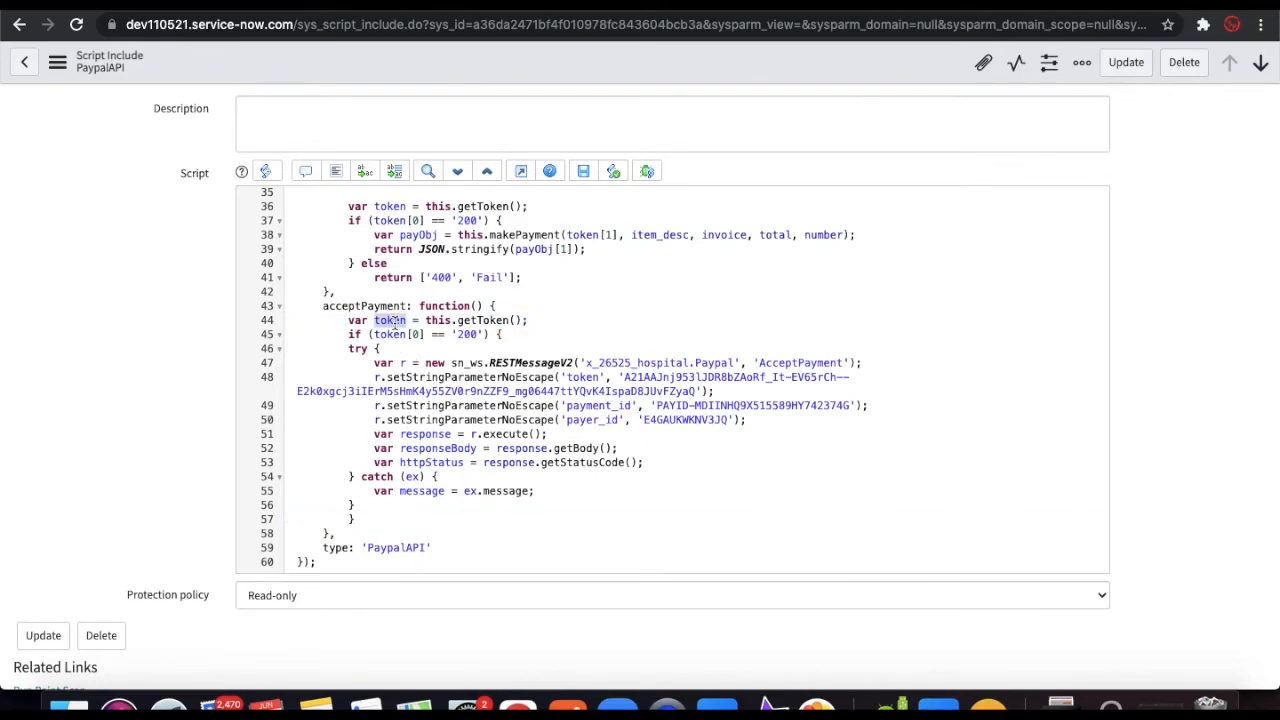
drag(425, 334, 376, 334)
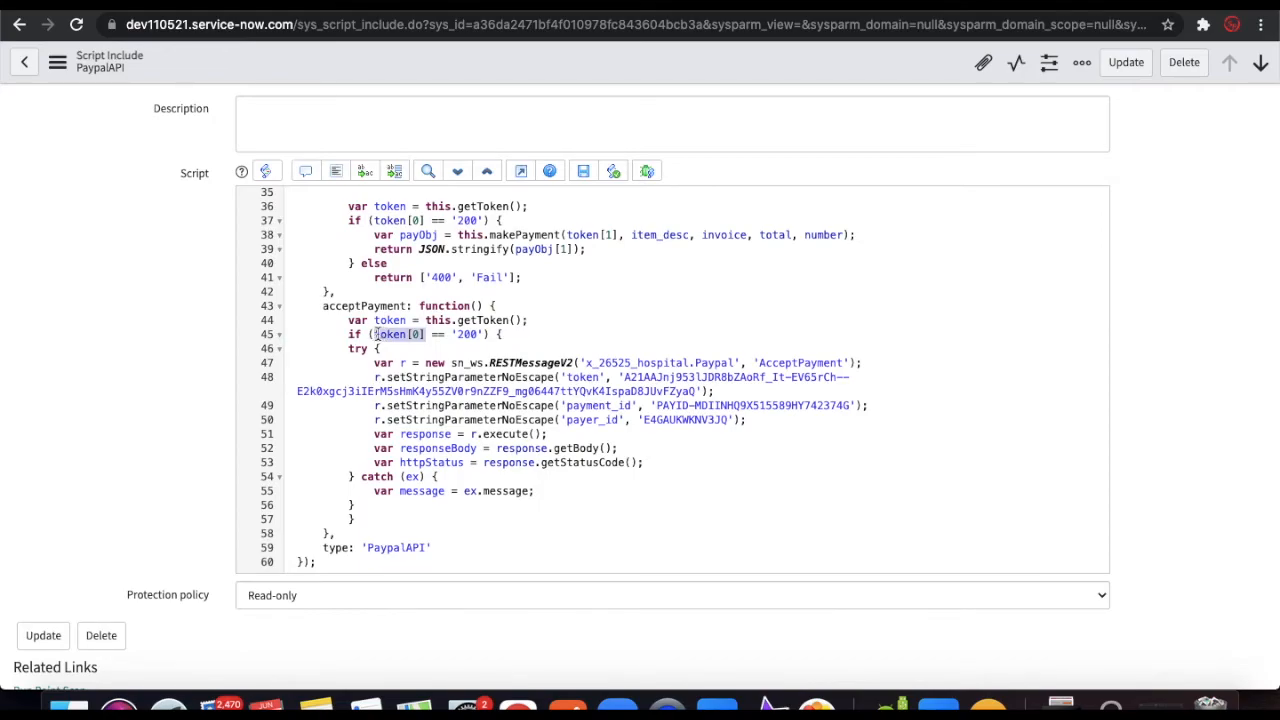
drag(756, 362, 736, 384)
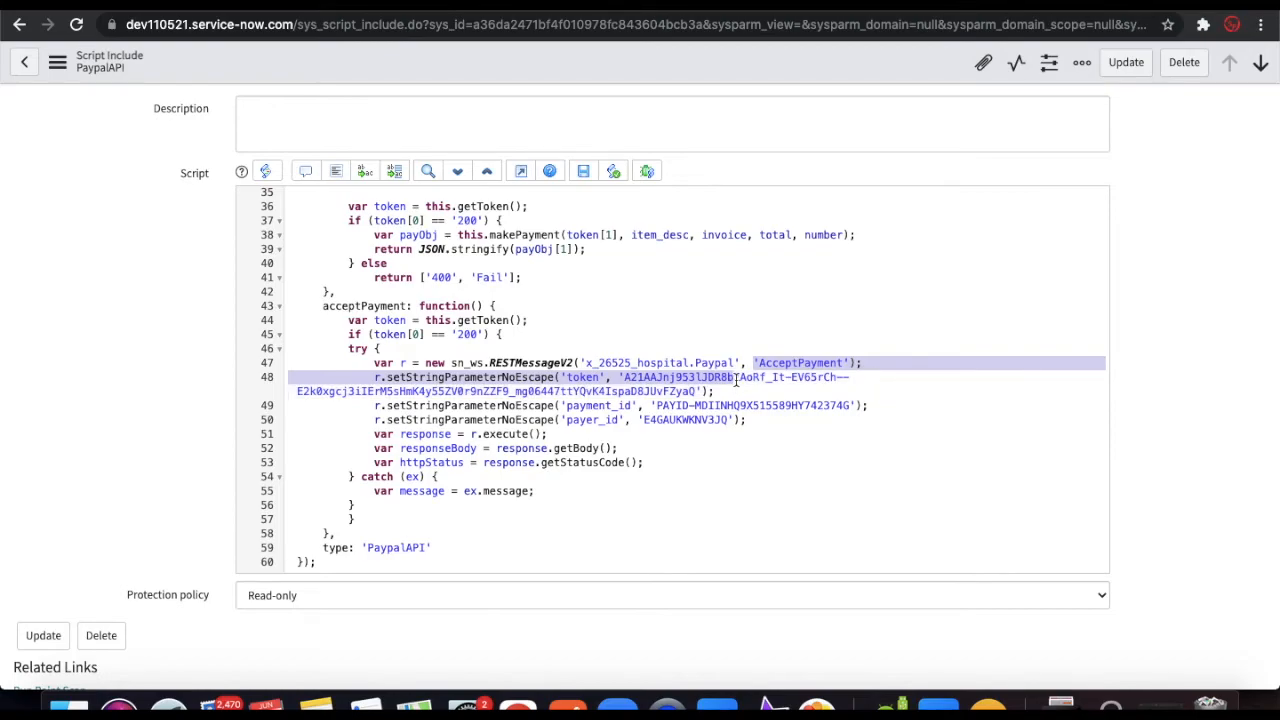
click(736, 380)
drag(619, 377, 705, 391)
text(token[0])
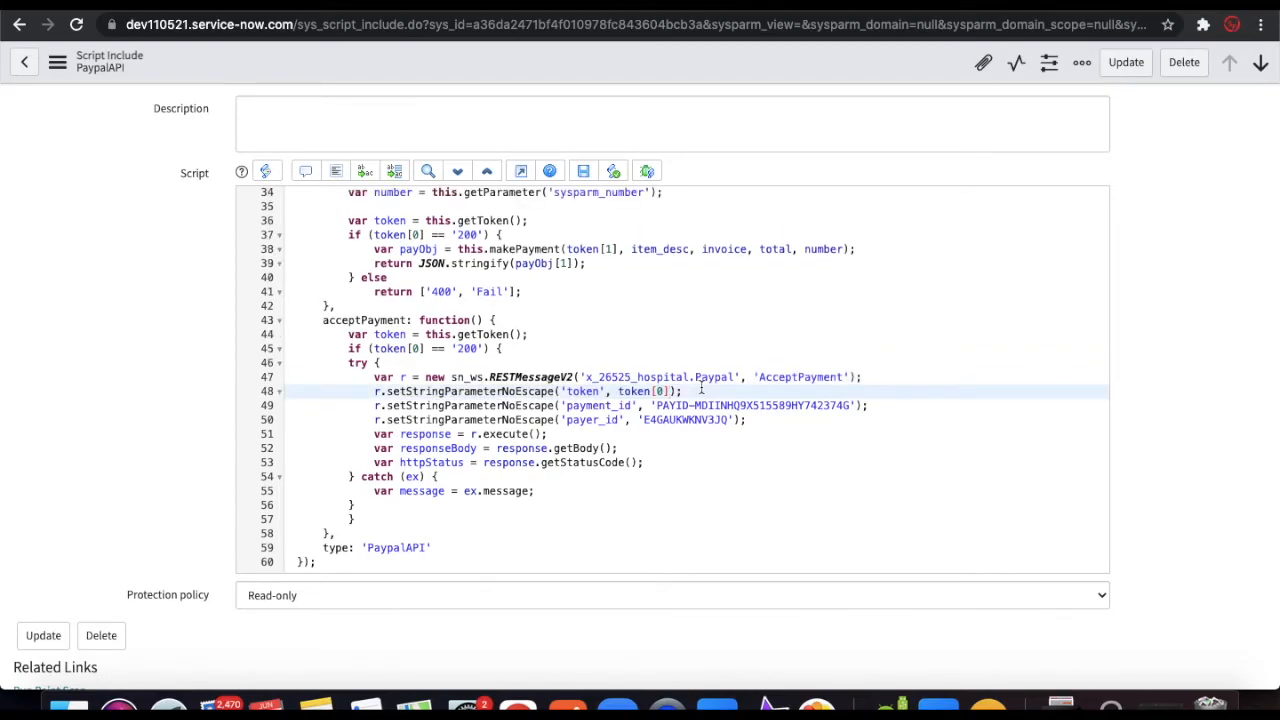
key(BackSpace)
text(1)
scroll(660, 355, up, 2)
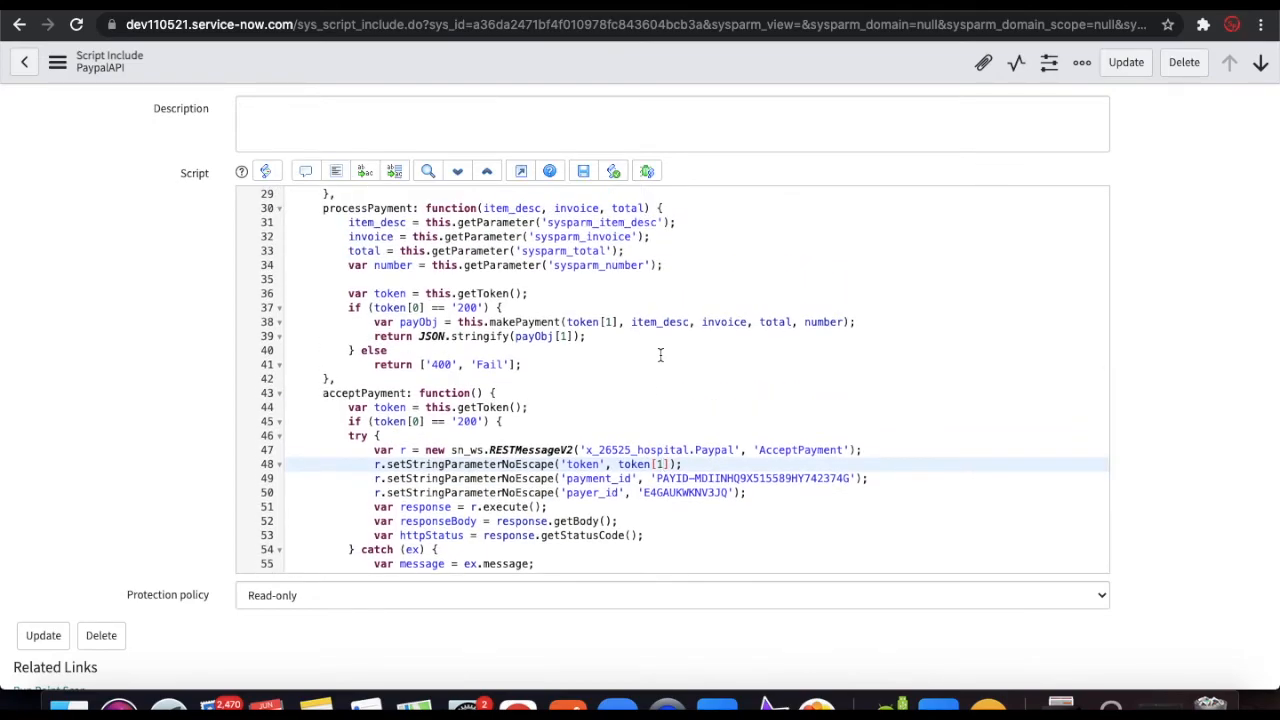
Add a payment_id variable in acceptPayment reading the sysparm_payment_id parameter.
drag(650, 236, 342, 222)
key(ctrl+c)
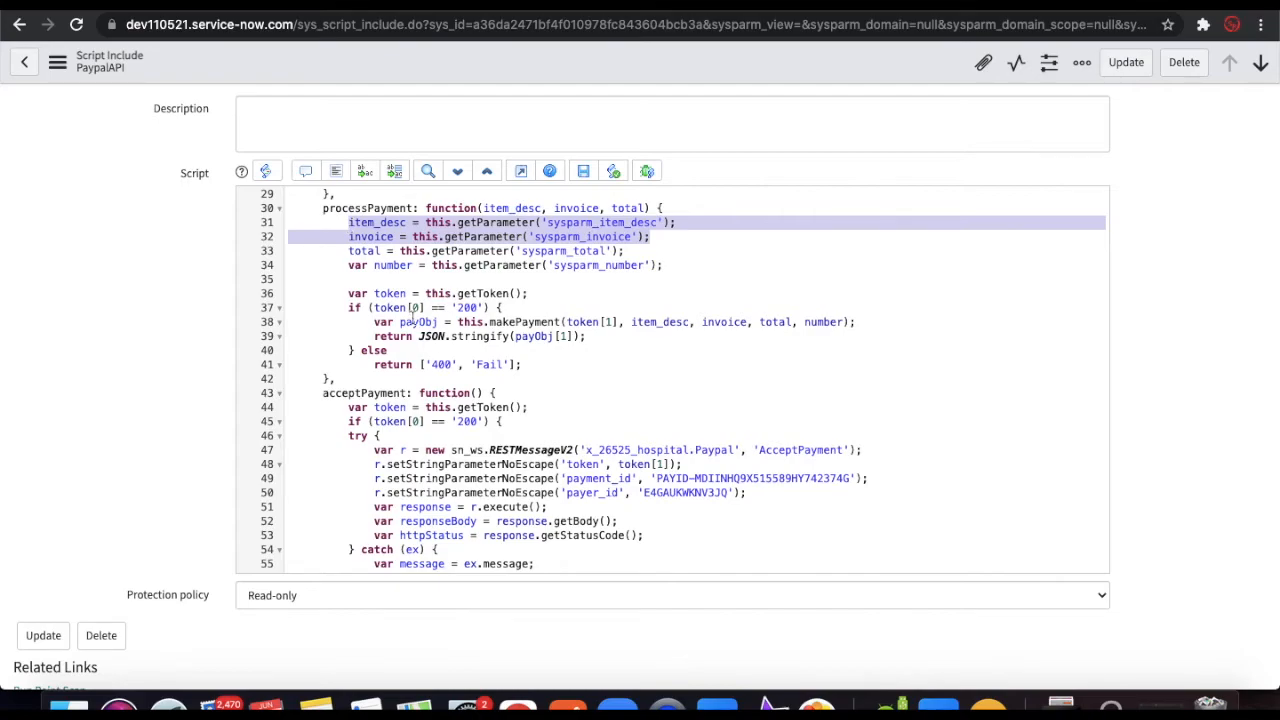
click(528, 408)
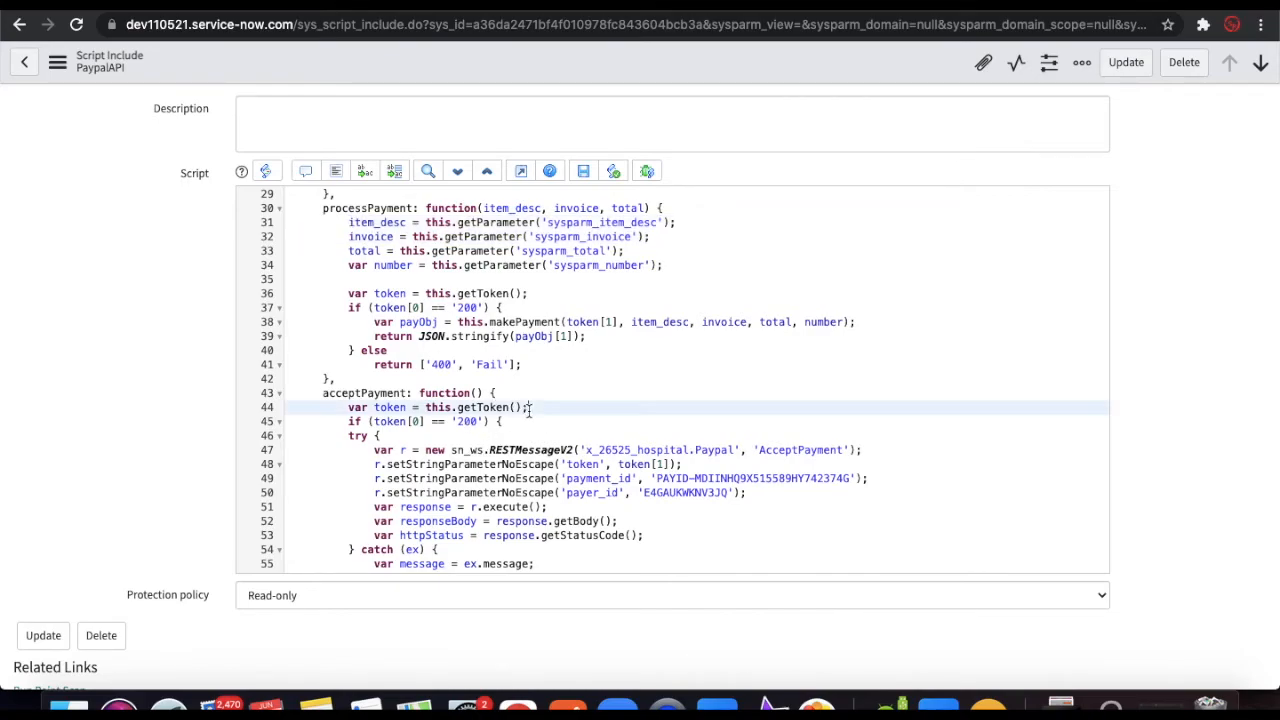
key(Return)
key(ctrl+v)
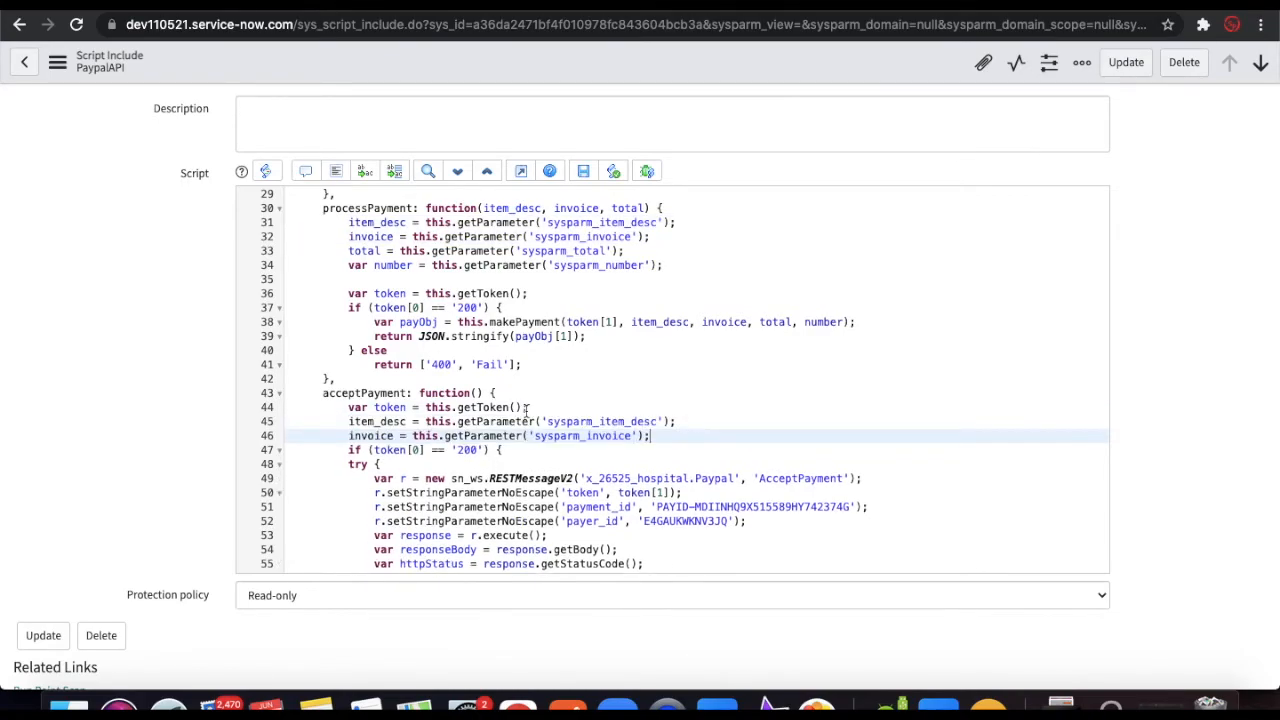
click(346, 420)
text(var)
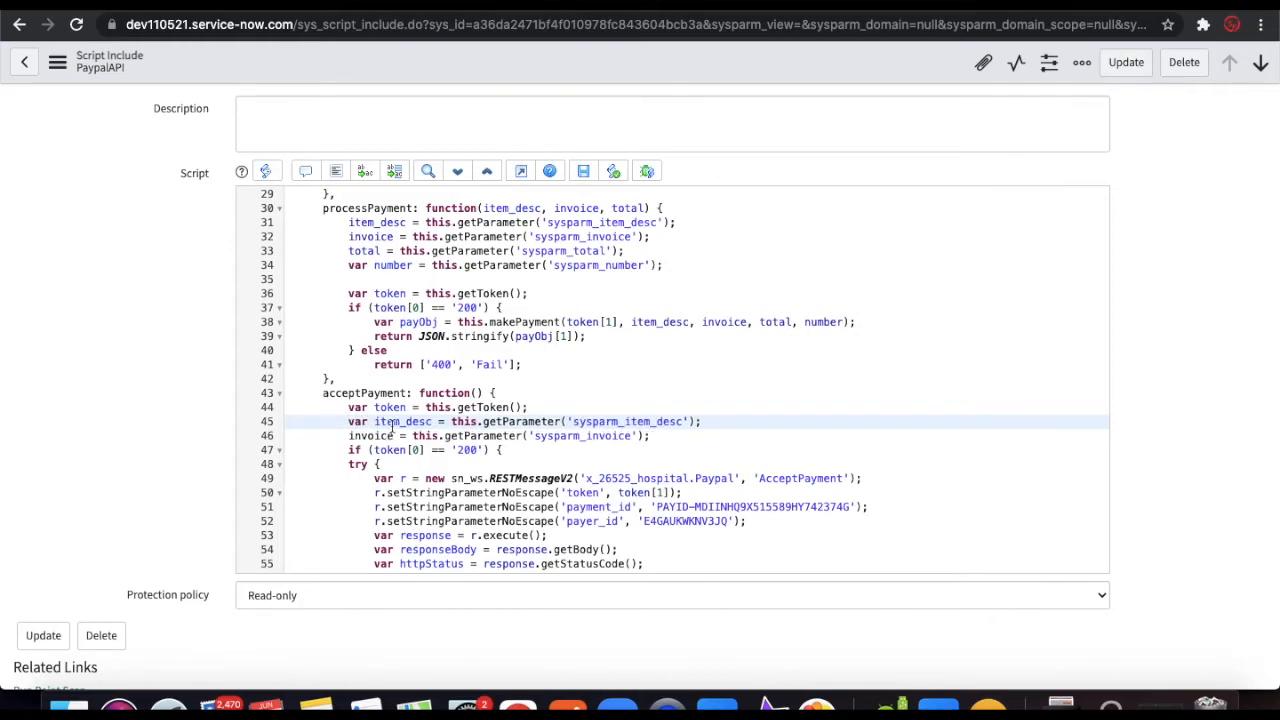
double_click(392, 422)
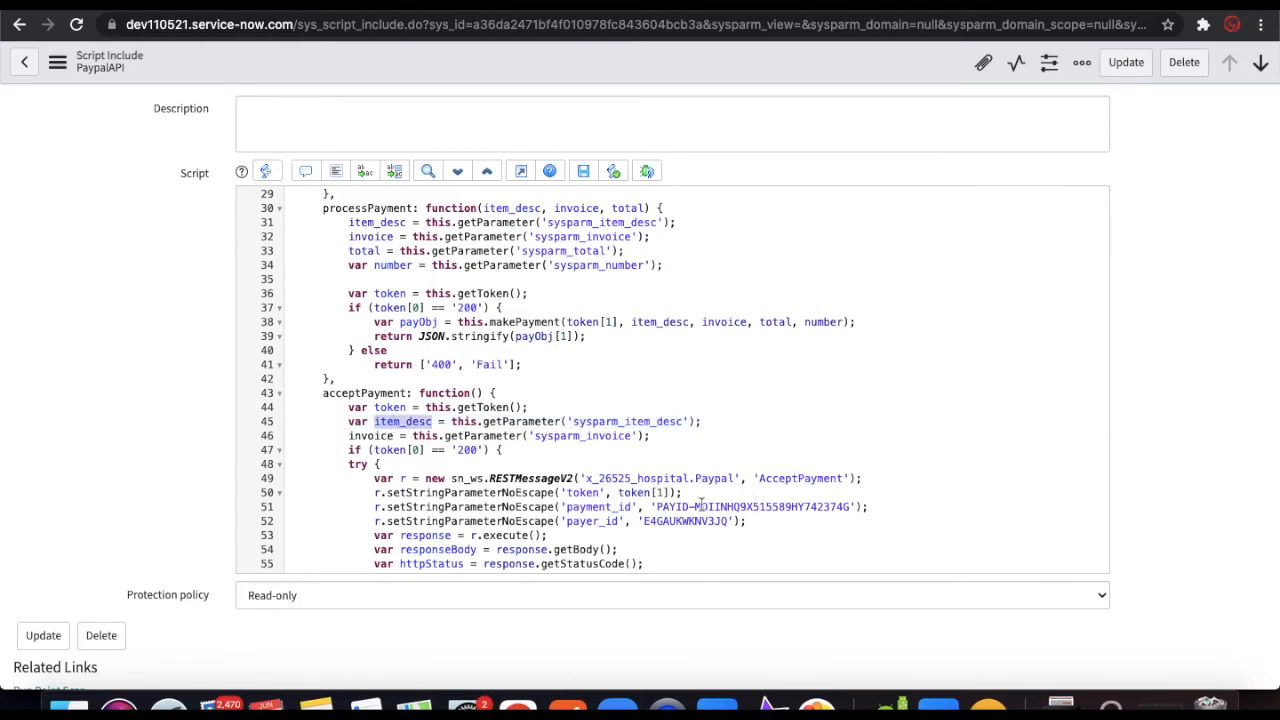
double_click(617, 507)
key(ctrl+c)
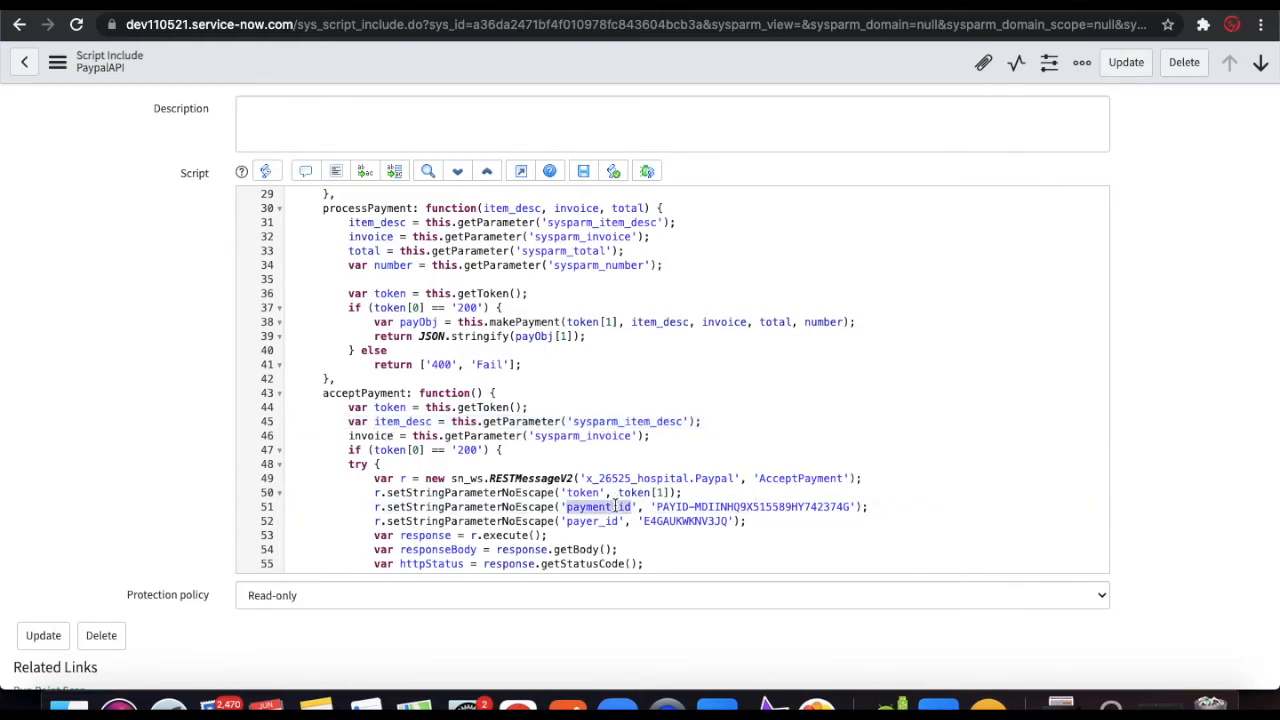
double_click(403, 422)
key(ctrl+v)
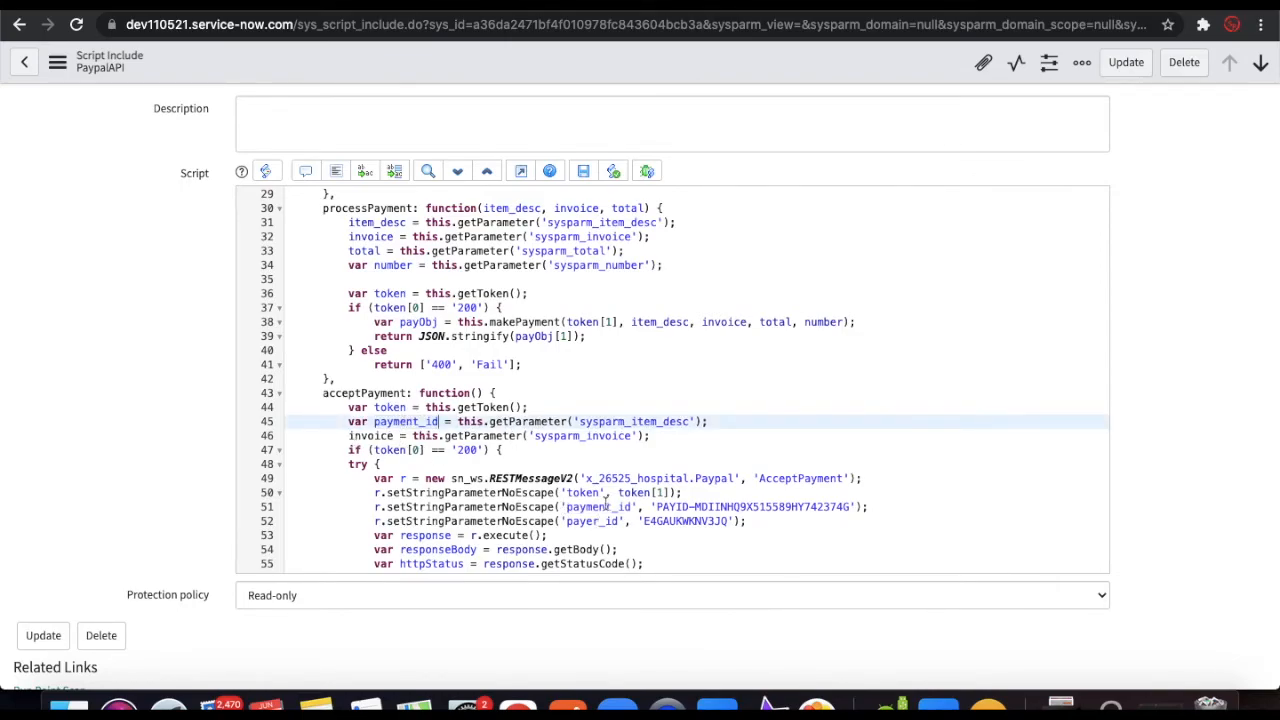
drag(635, 421, 689, 421)
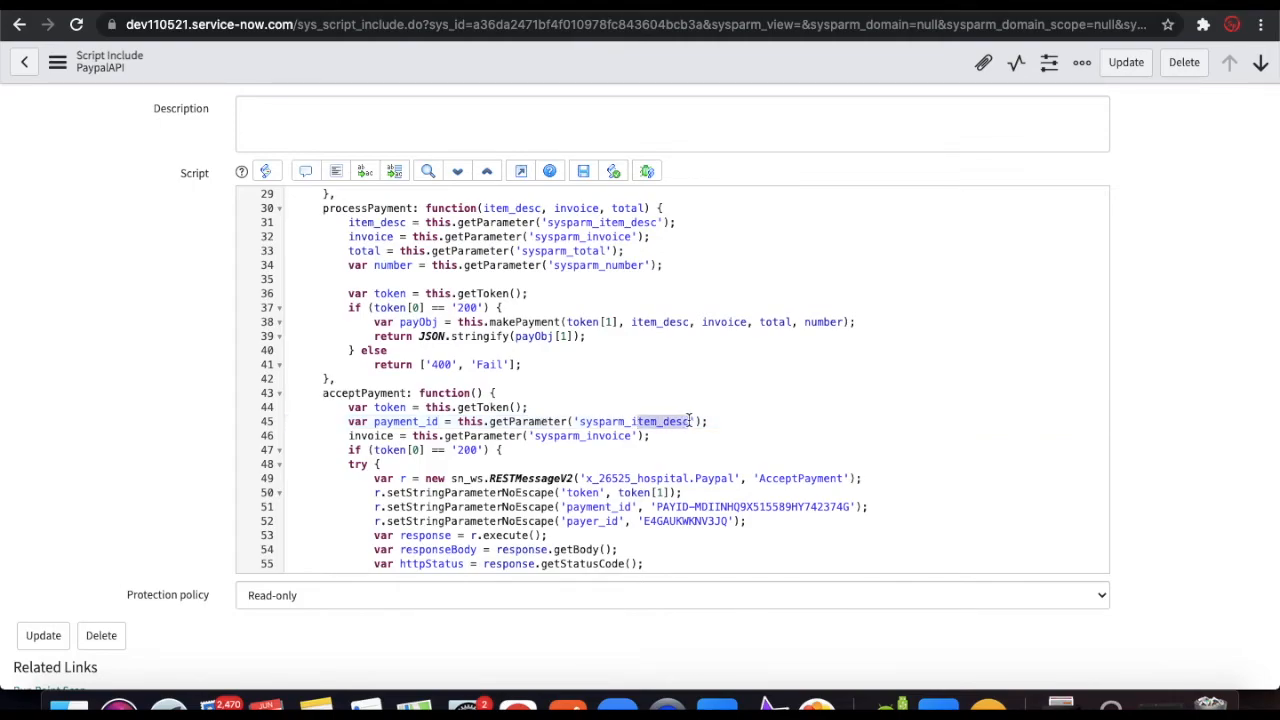
key(ctrl+v)
Add a payer_id variable reading sysparm_payer_id, fixing the stray i in sysparm_payment_id.
double_click(608, 521)
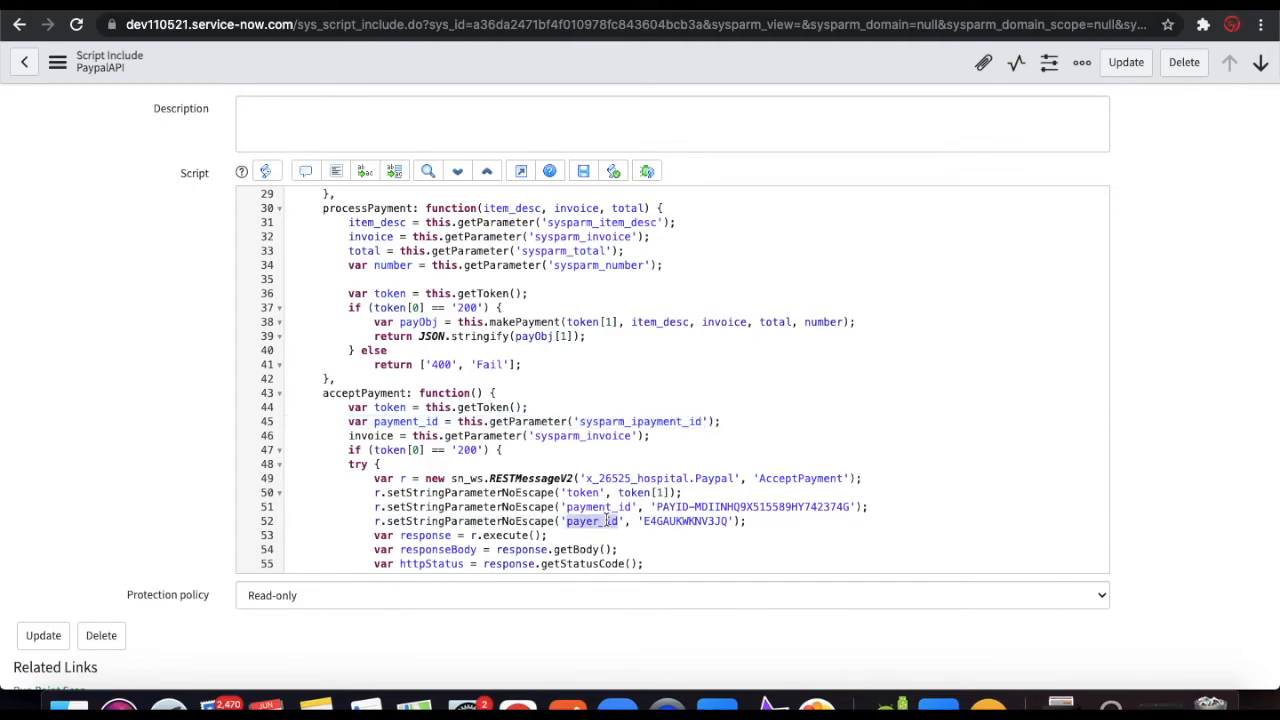
click(636, 421)
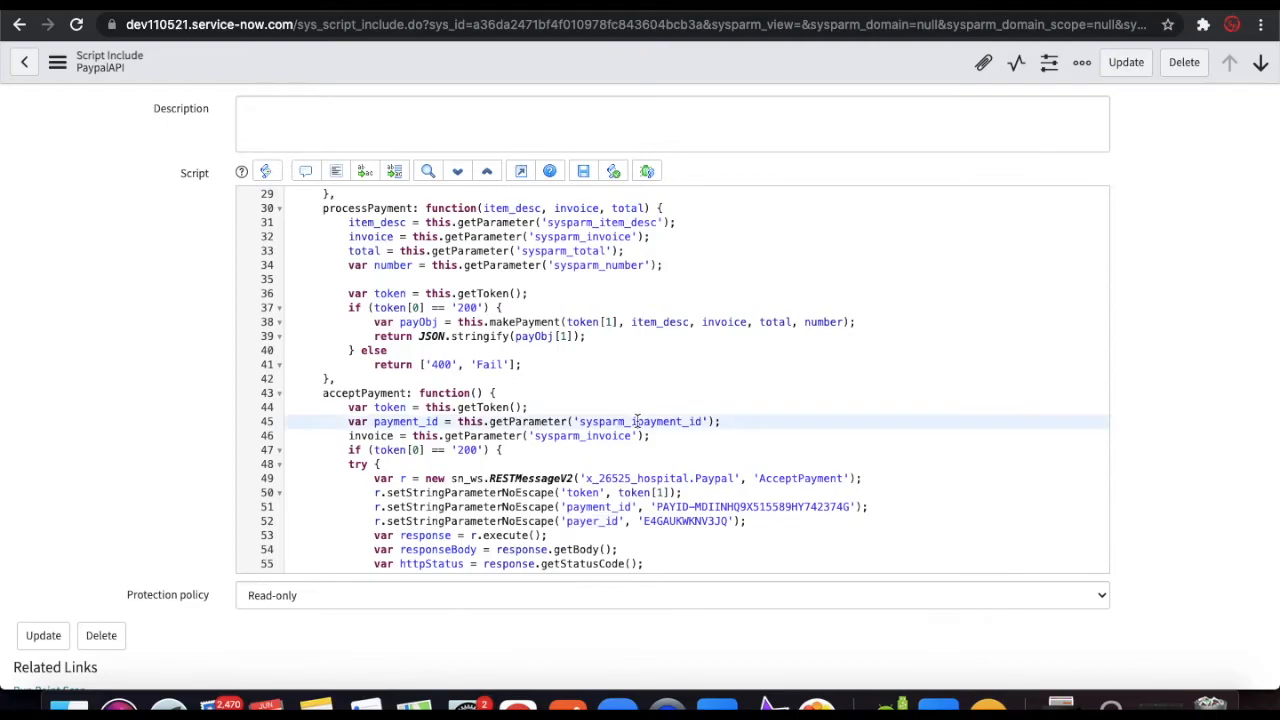
key(Delete)
double_click(601, 521)
key(super+c)
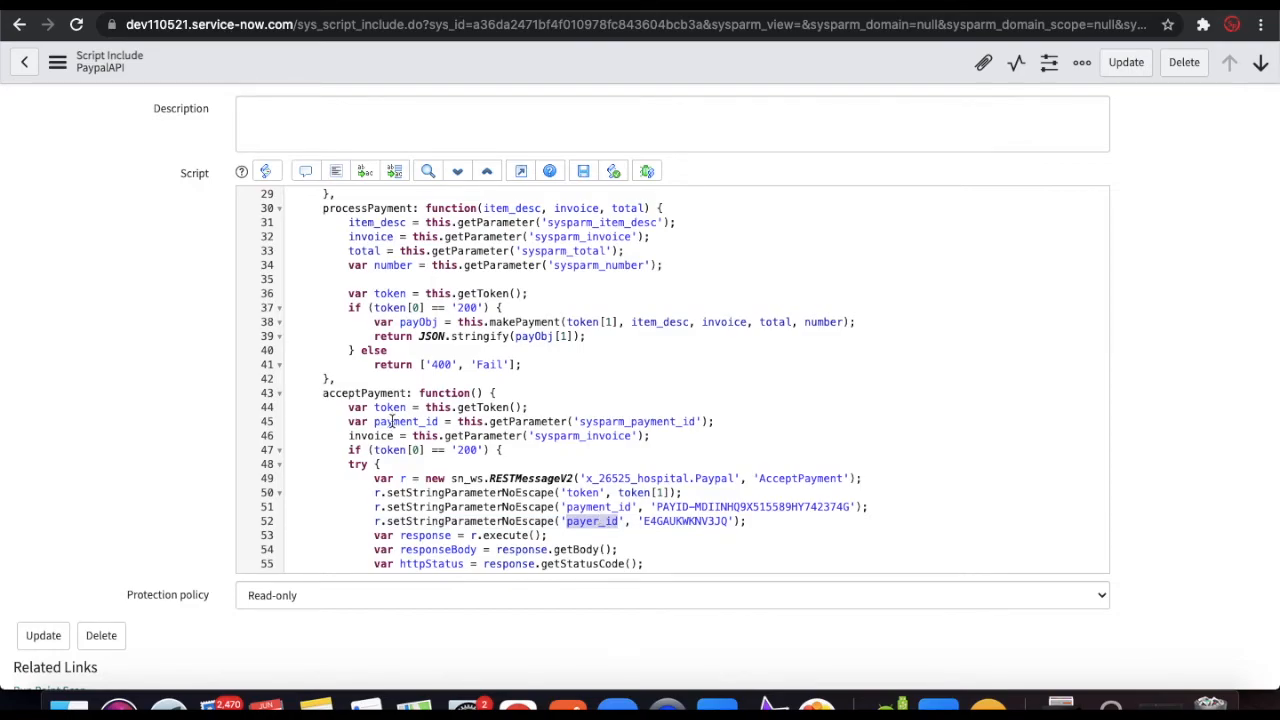
double_click(372, 437)
text(var payer_id)
double_click(640, 437)
key(super+v)
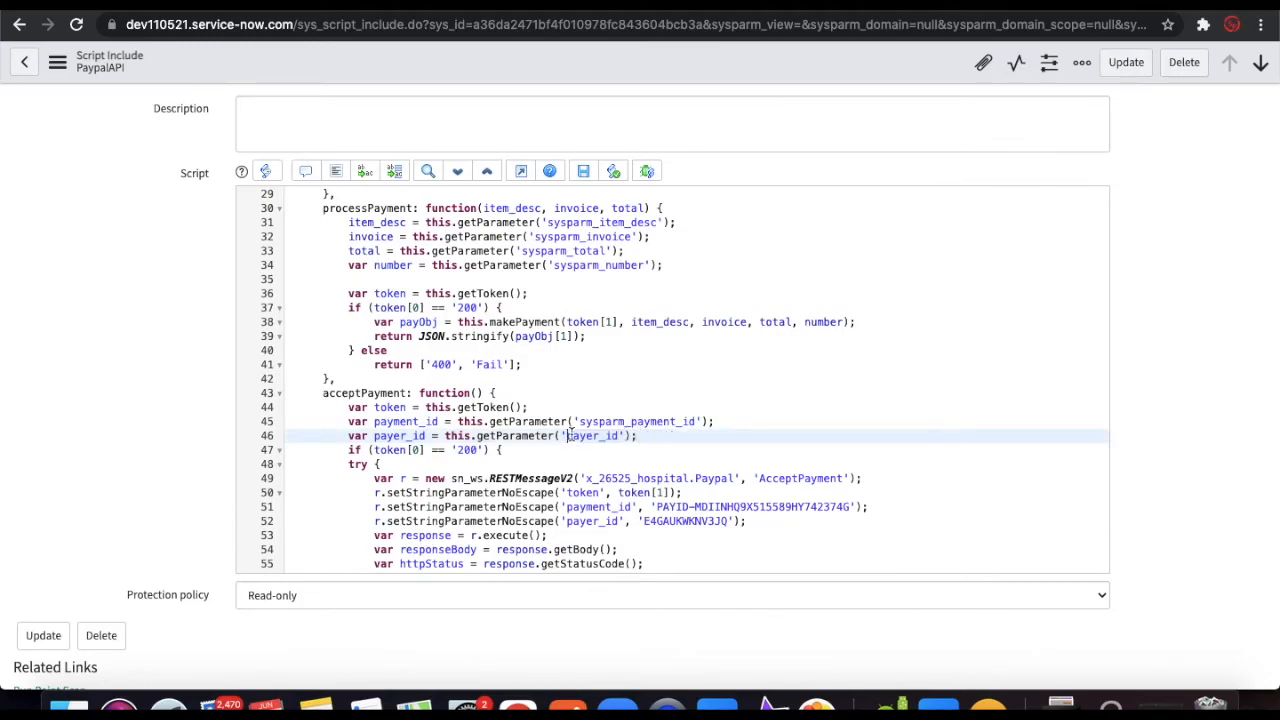
drag(626, 421, 581, 421)
key(super+c)
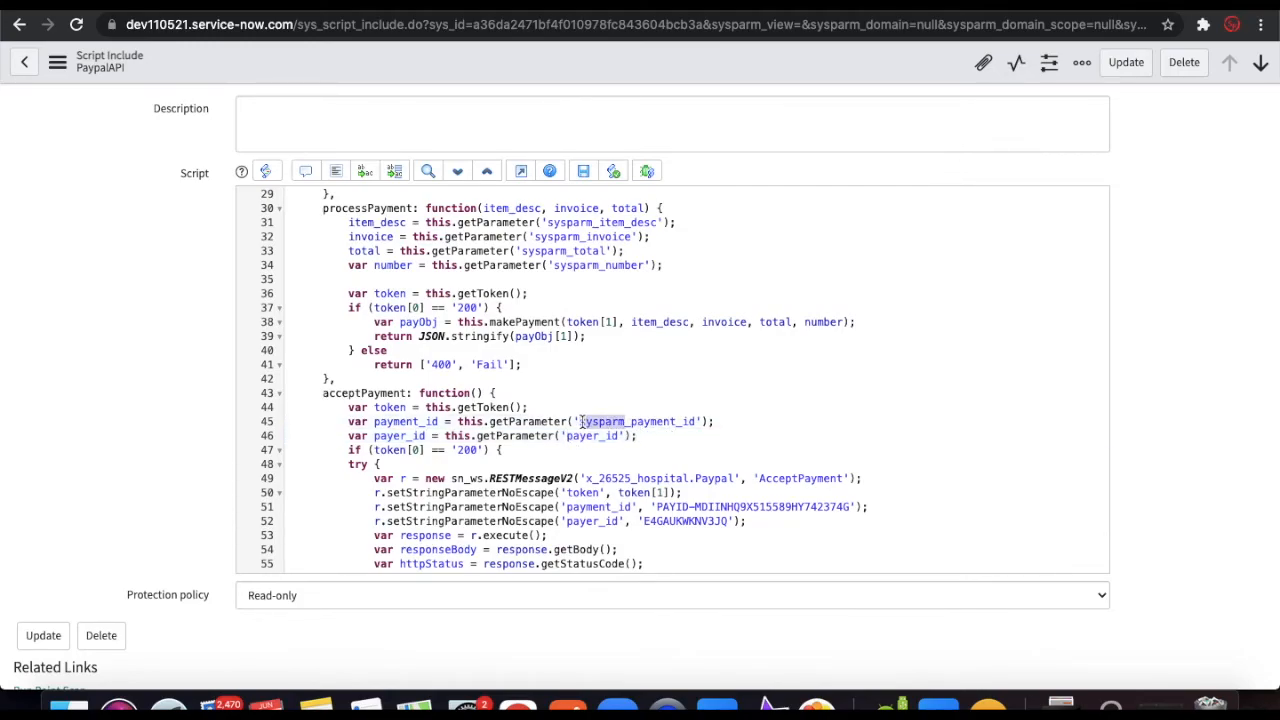
click(568, 437)
key(super+v)
text(_)
scroll(672, 380, down, 3)
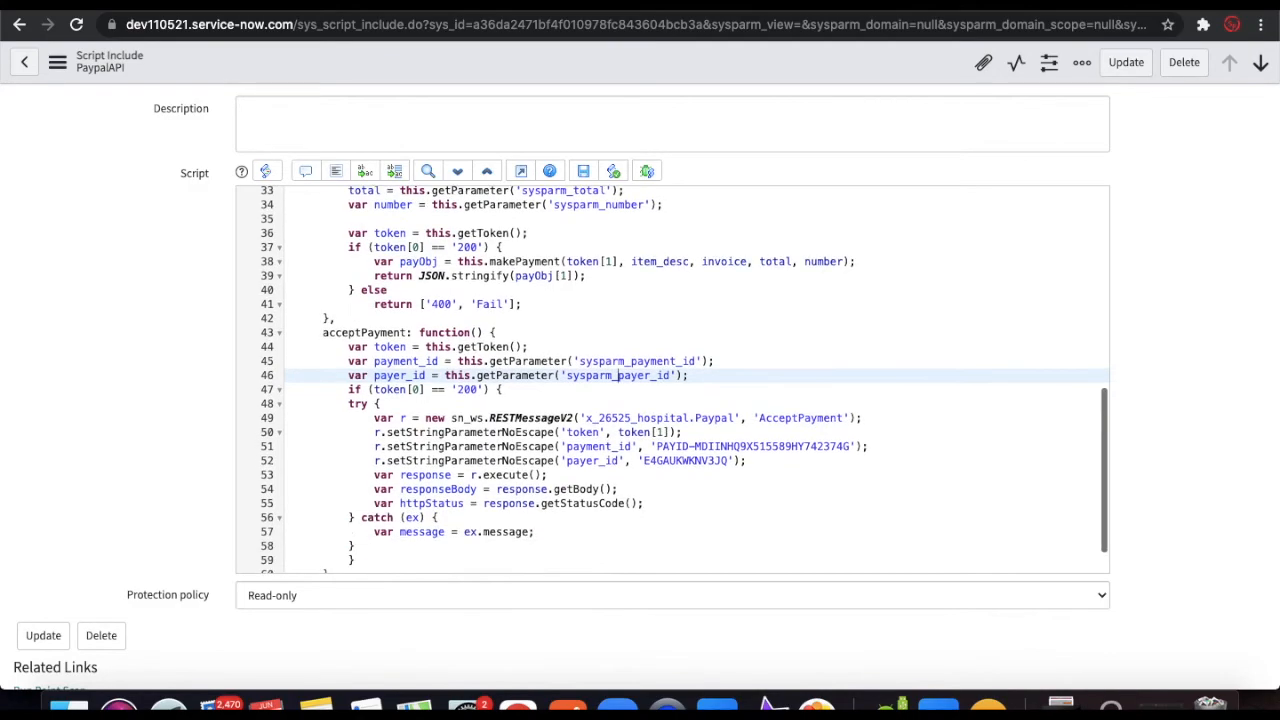
Duplicate the payer_id line as a number variable reading sysparm_number.
double_click(463, 478)
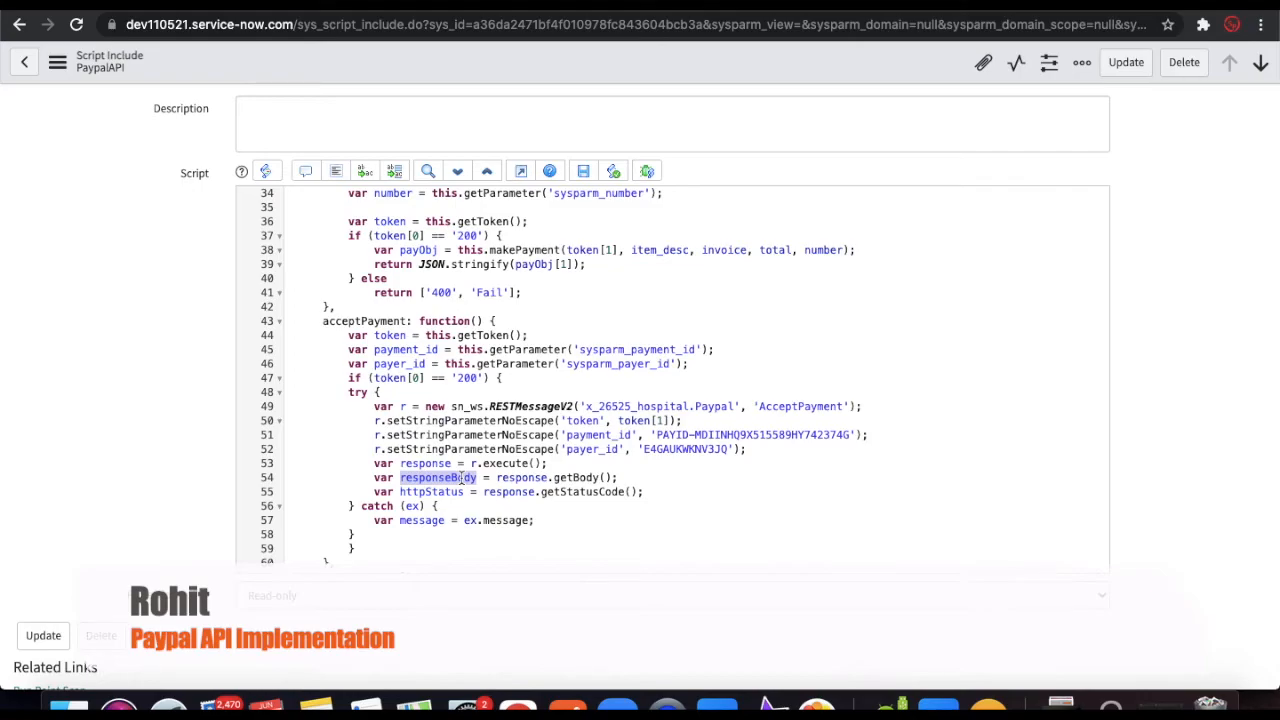
scroll(463, 478, up, 1)
drag(688, 368, 348, 370)
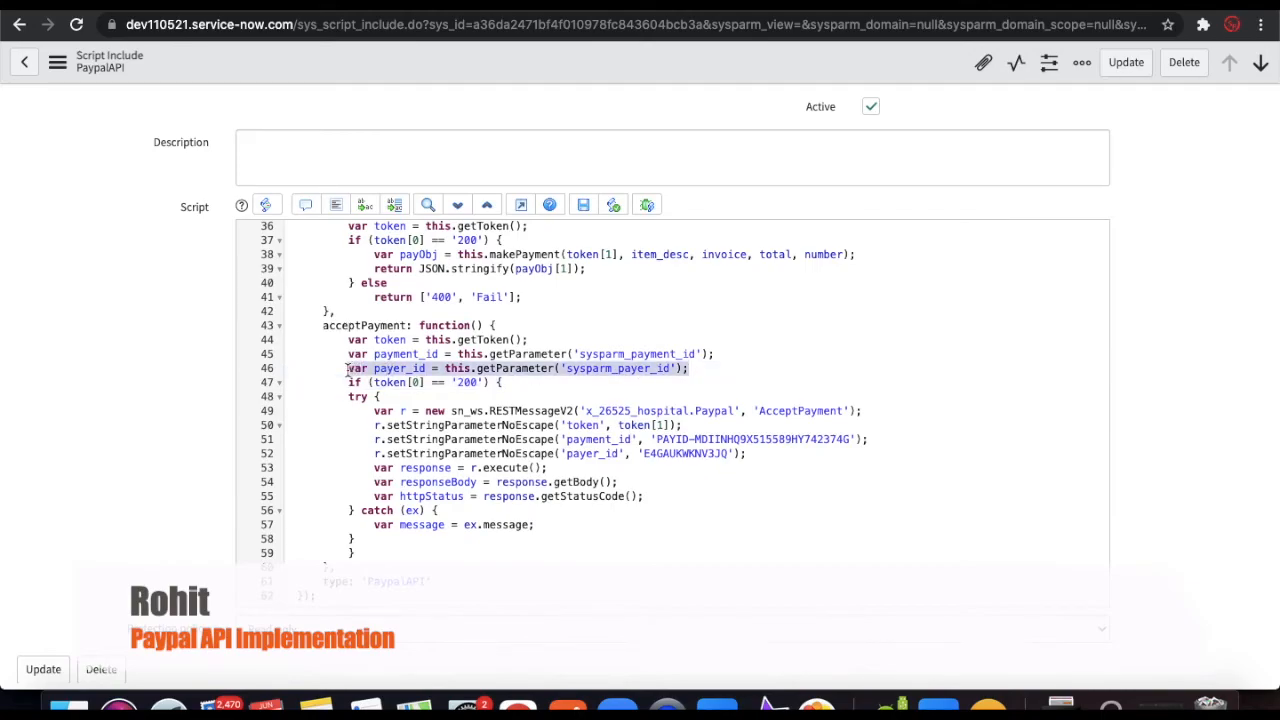
key(ctrl+c)
click(698, 372)
key(Return)
key(ctrl+v)
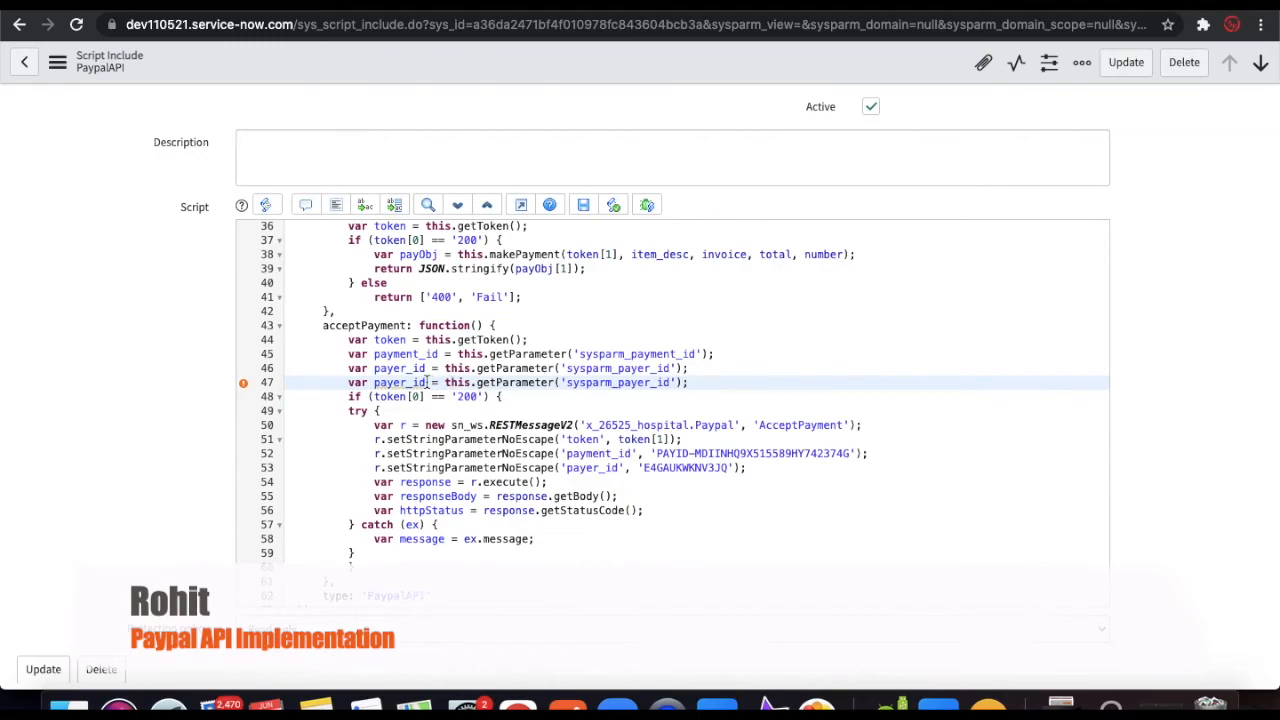
double_click(383, 383)
text(nu)
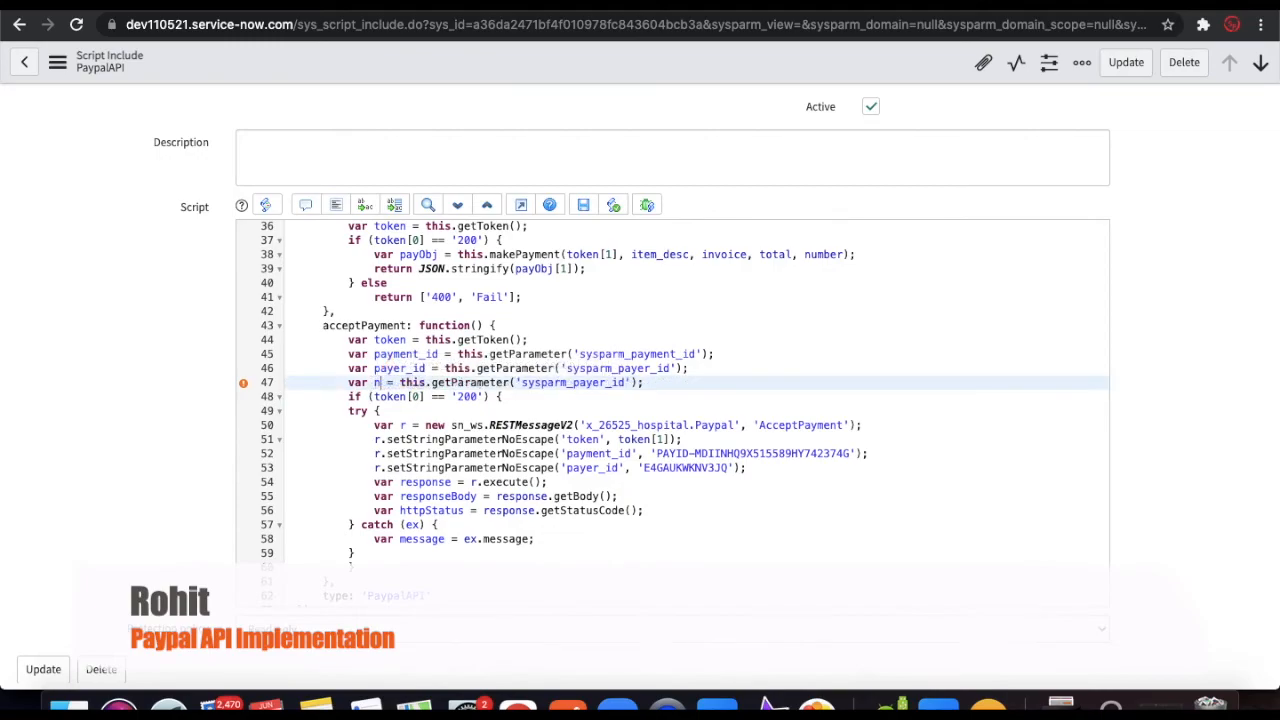
text(mbe)
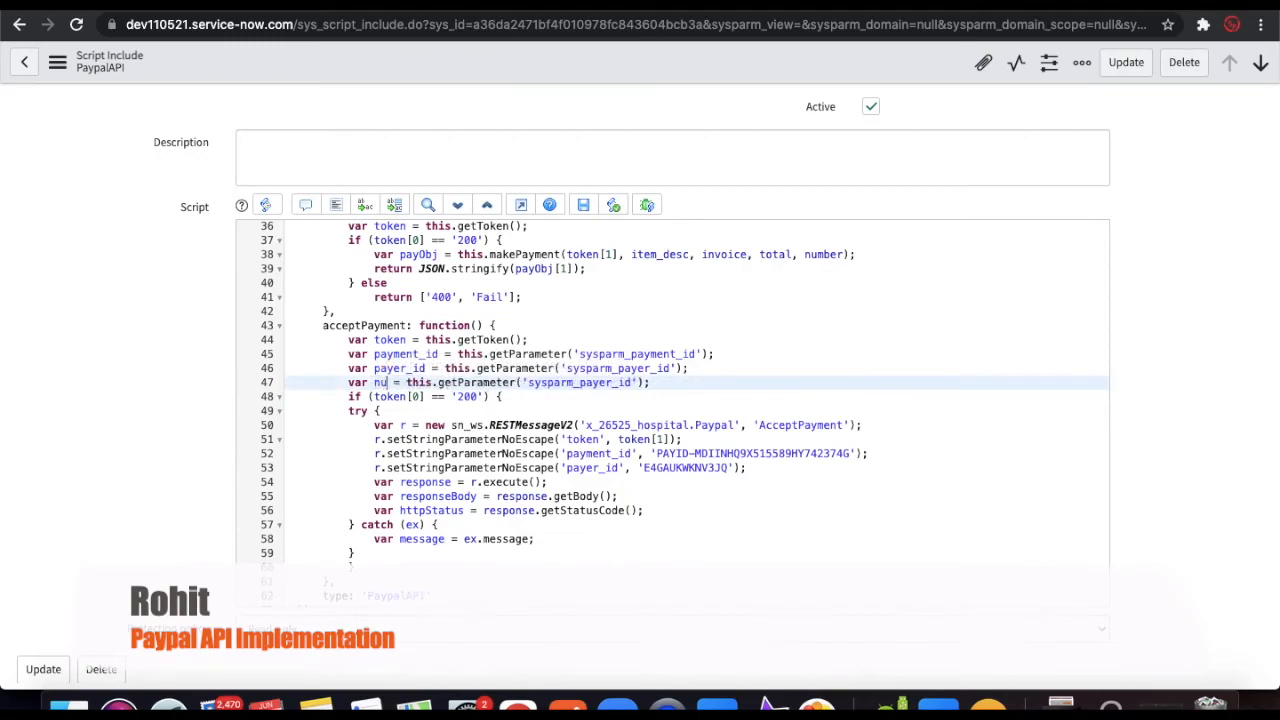
text(r)
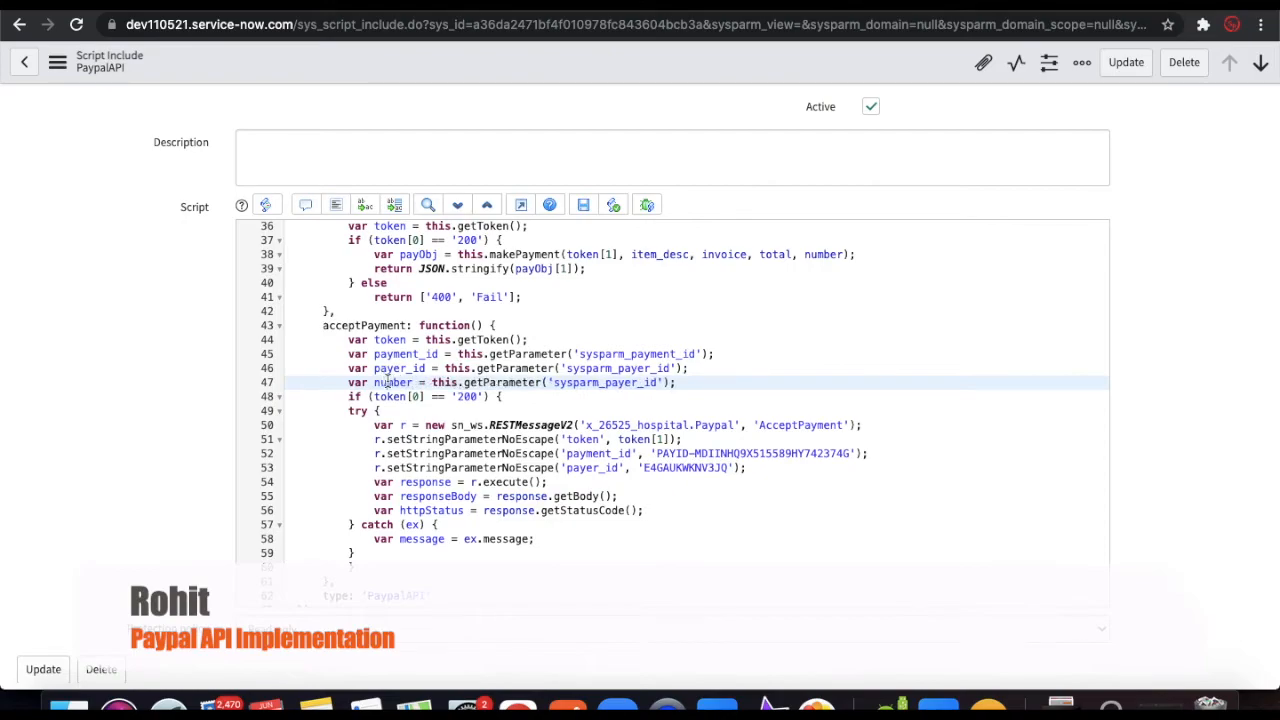
double_click(388, 382)
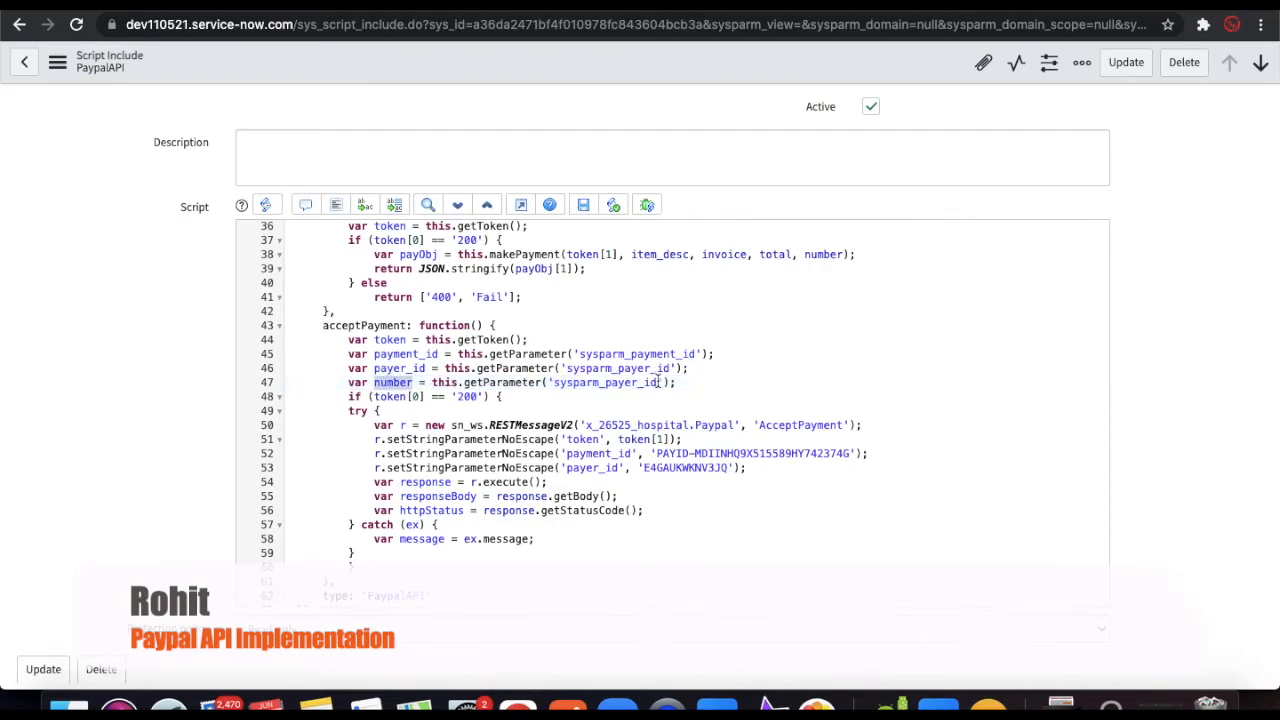
drag(657, 382, 601, 383)
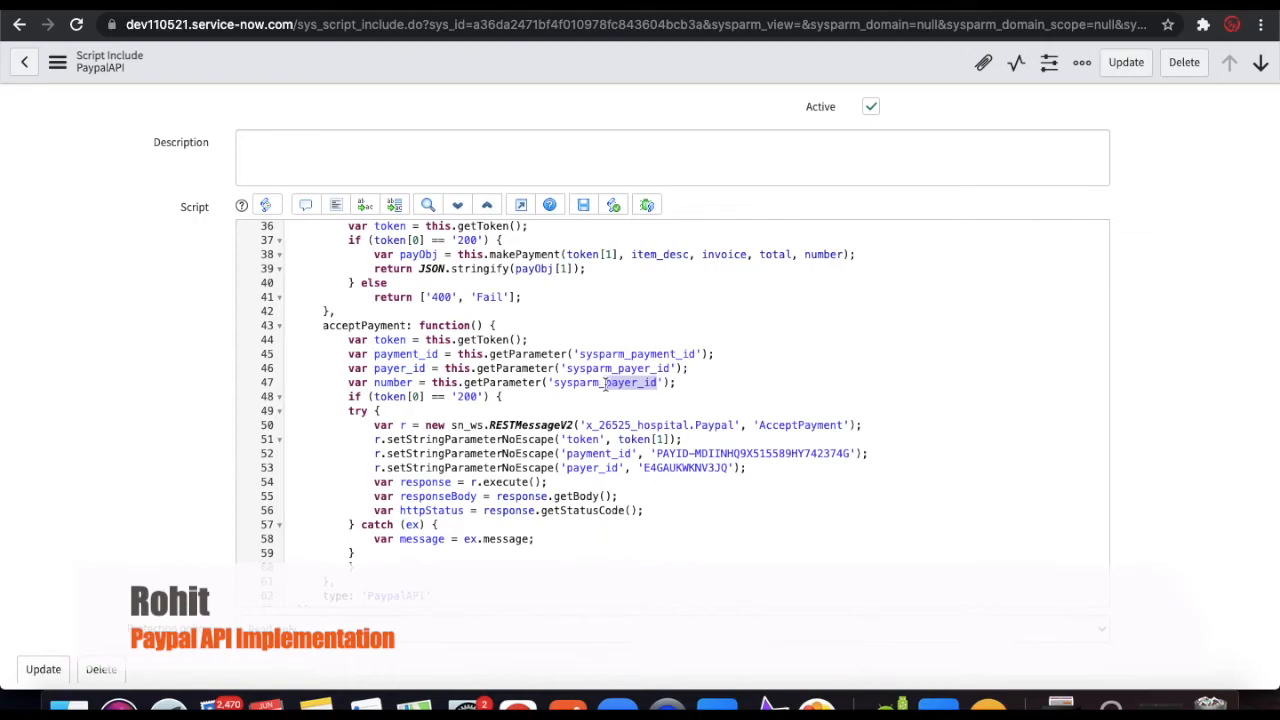
key(ctrl+v)
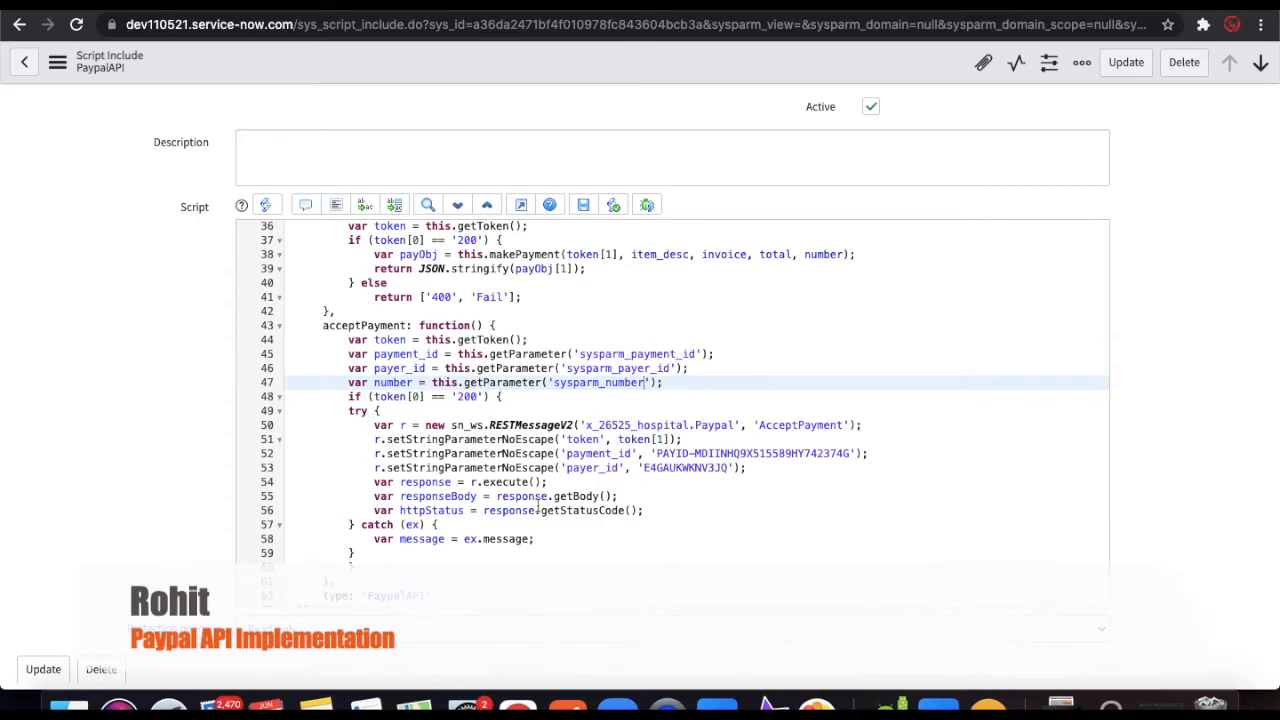
Add an empty if(httpStatus == 200 || httpStatus == '200') block after the status code line.
click(648, 510)
key(Return)
text(if()
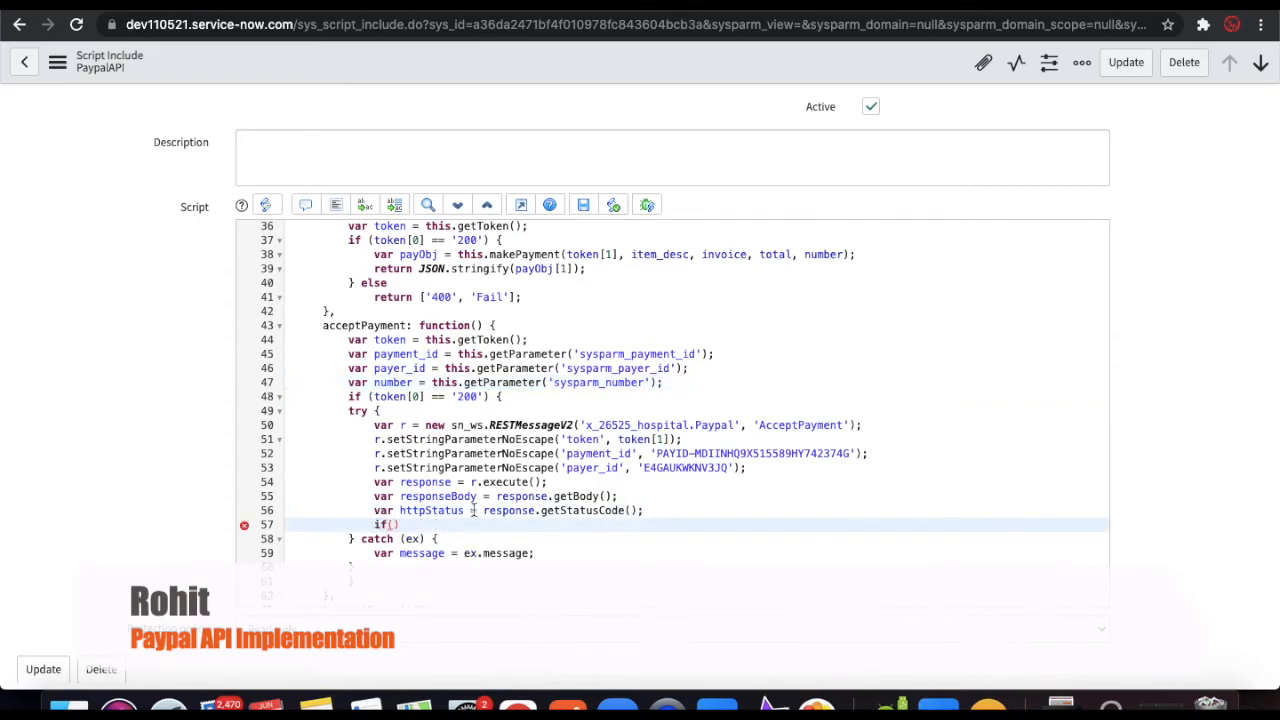
double_click(448, 510)
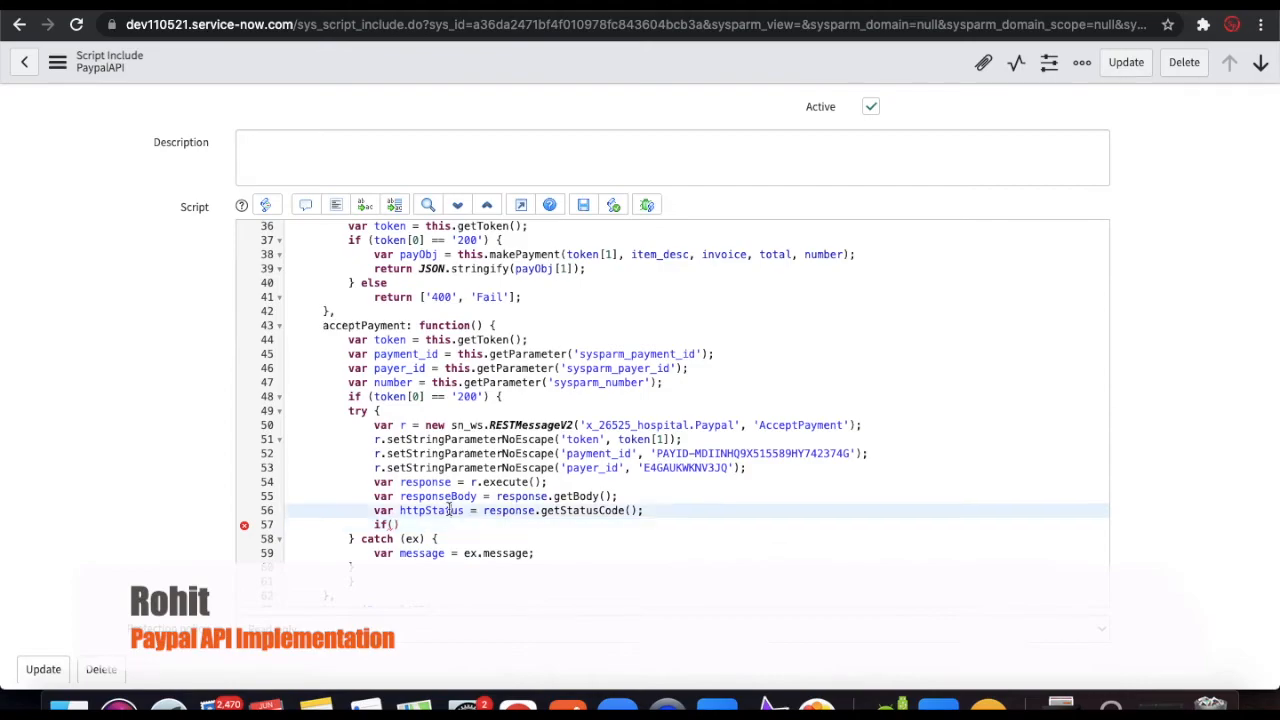
click(389, 524)
key(ctrl+v)
text(200 ||)
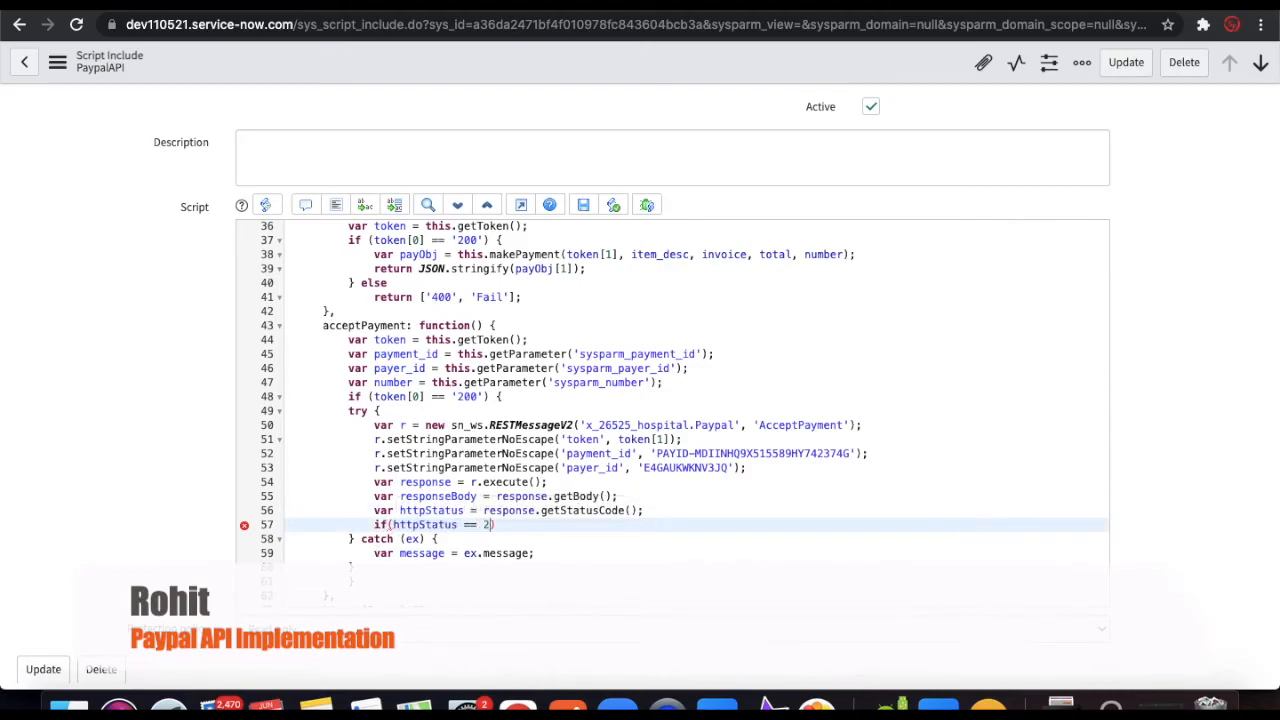
text( httpStatus)
text( == ')
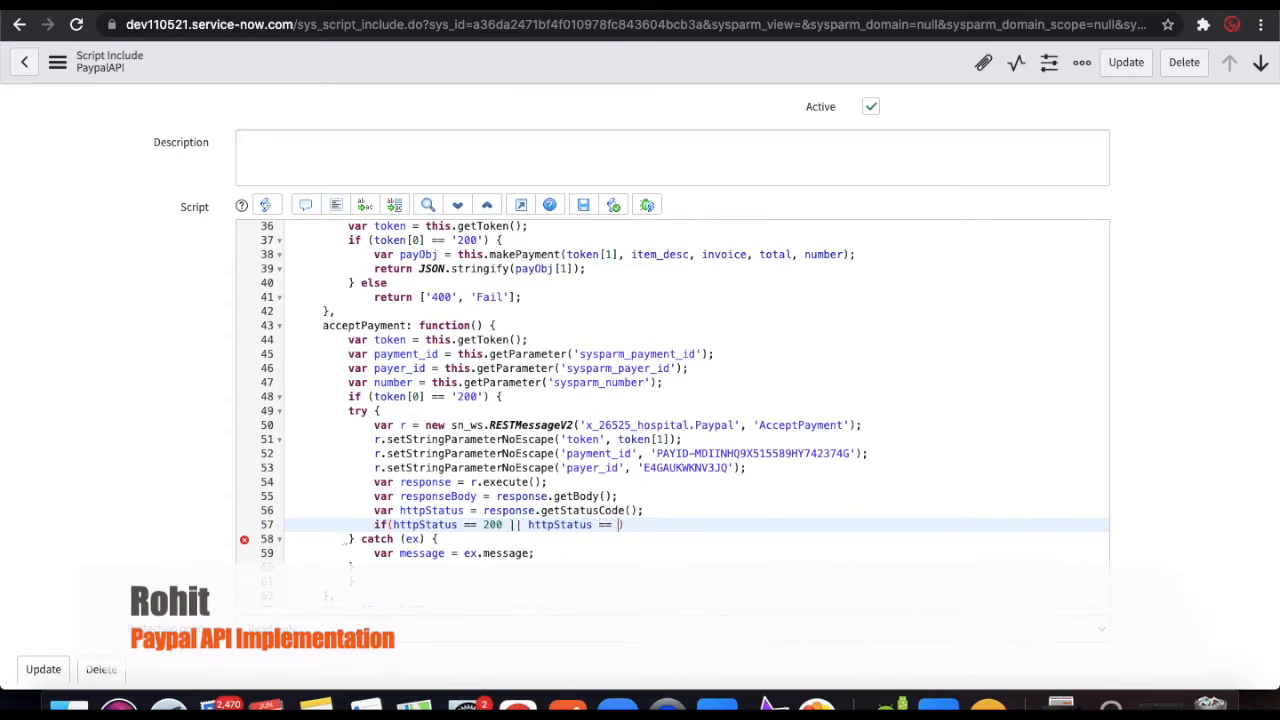
text(200'){)
key(Return)
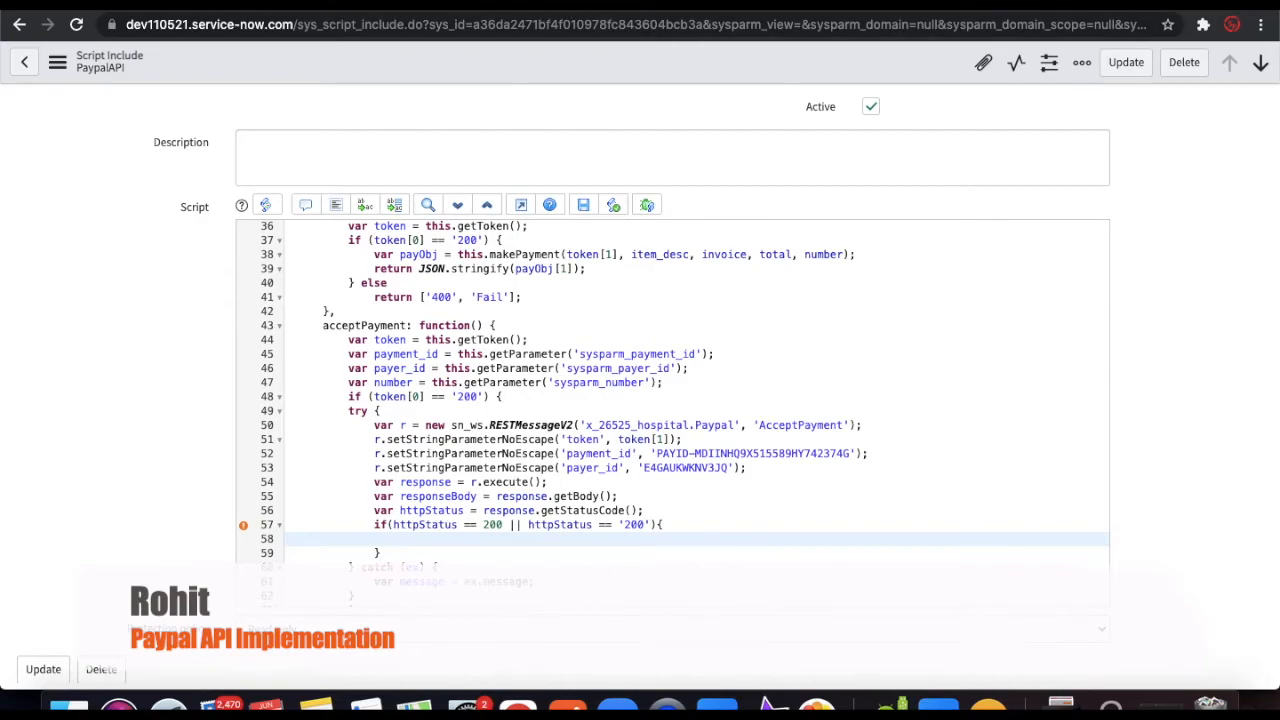
click(640, 5)
View patient record PR0001020, Payment Status unchecked and Payment Reference empty, and select its address.
click(300, 5)
click(301, 26)
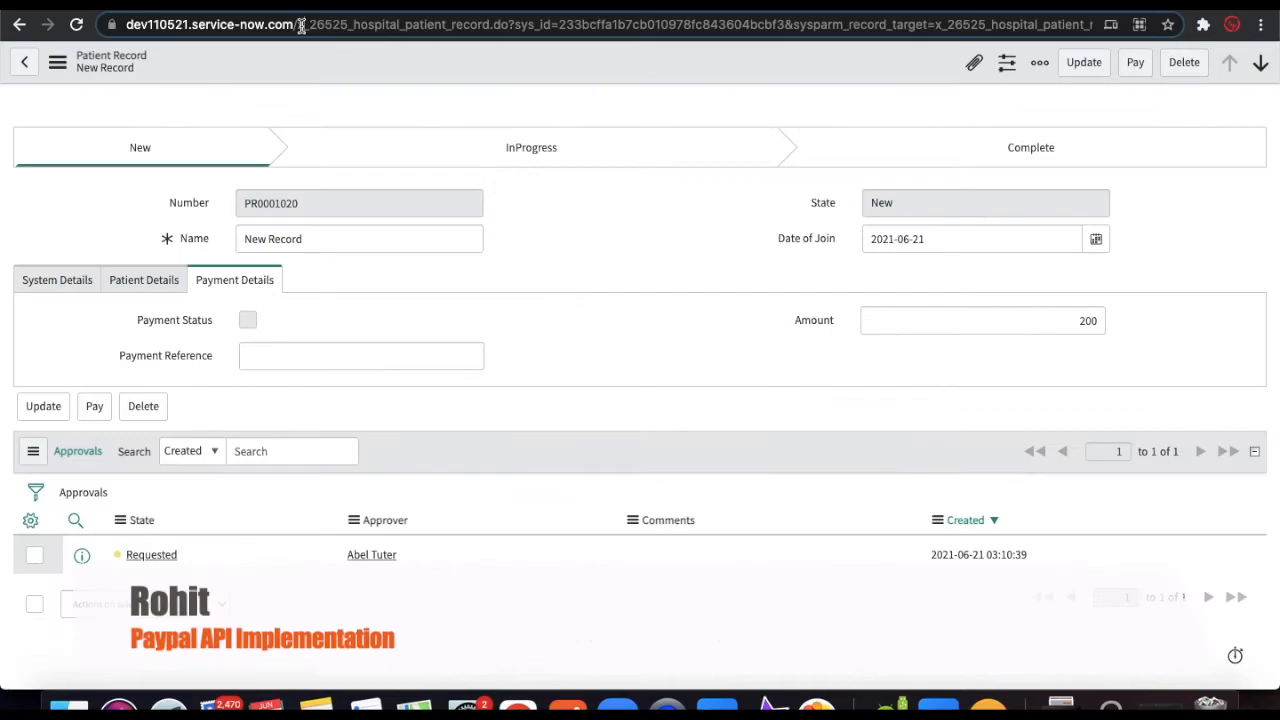
click(342, 64)
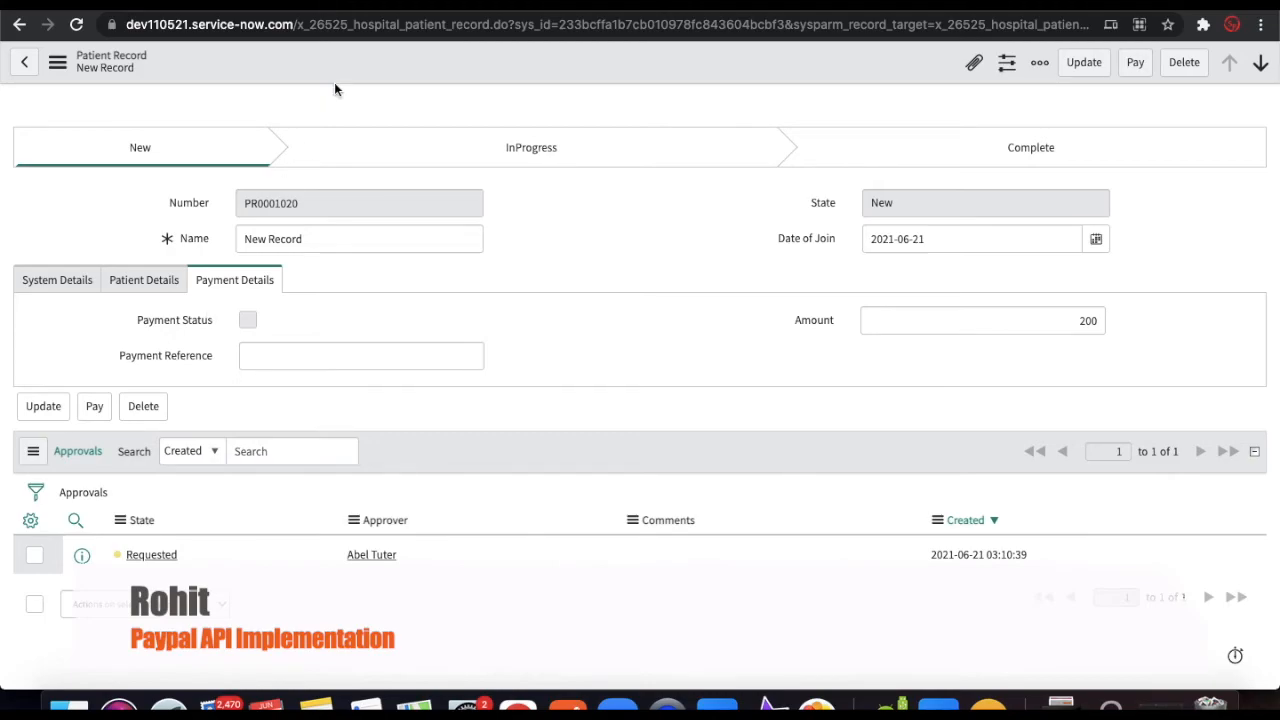
click(299, 27)
Add a GlideRecord on the x_26525_hospital_patient_record table, copied from the record's address.
drag(299, 27, 472, 27)
text(gr=)
text( new G)
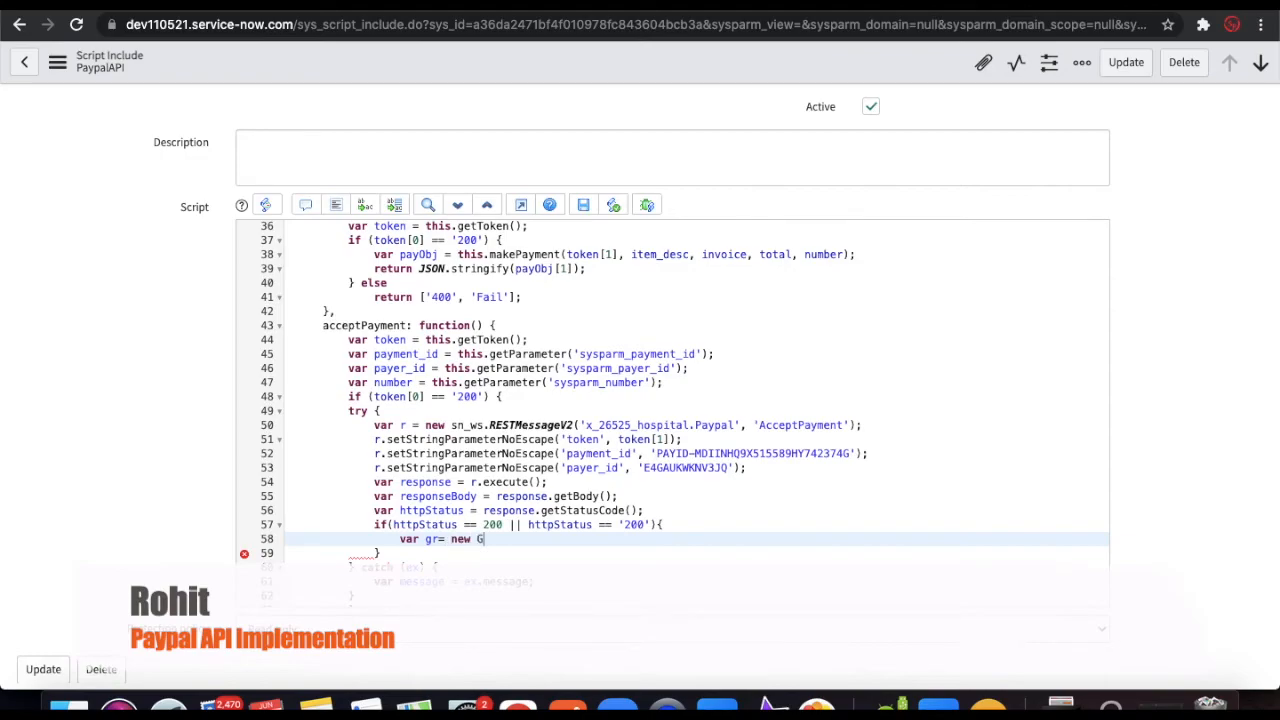
text(lideRecord()
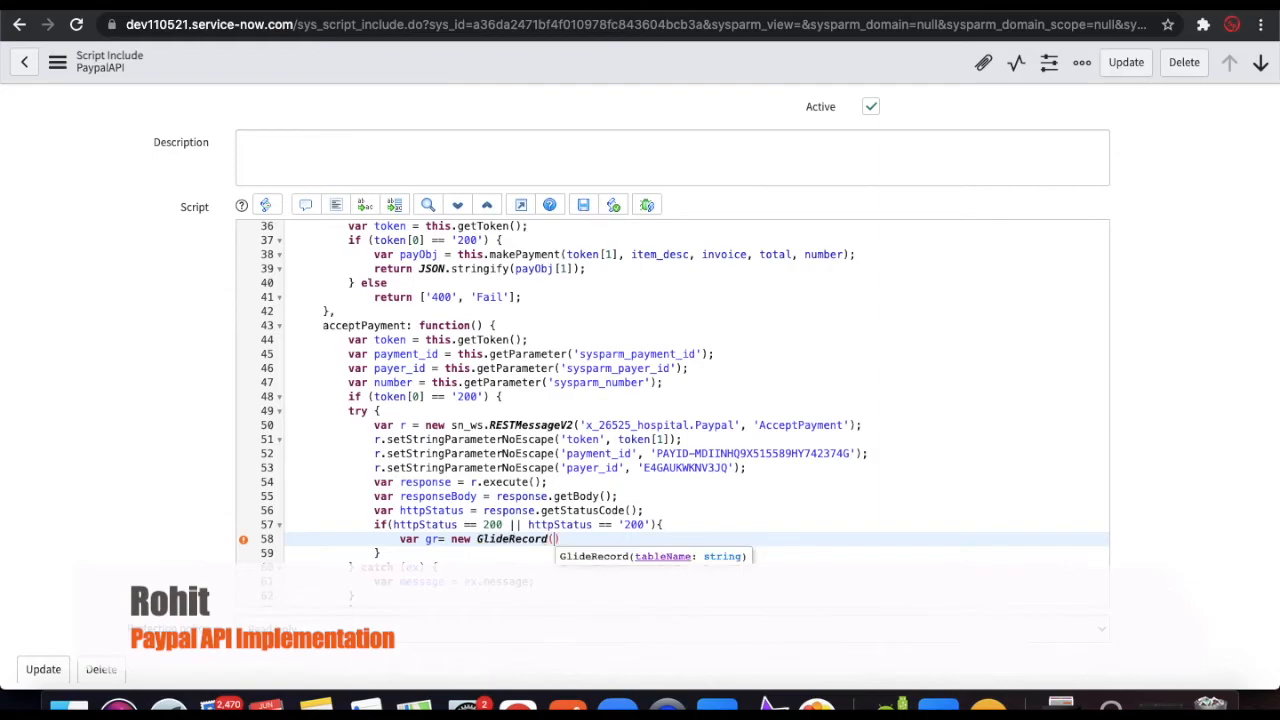
text(')
key(super+v)
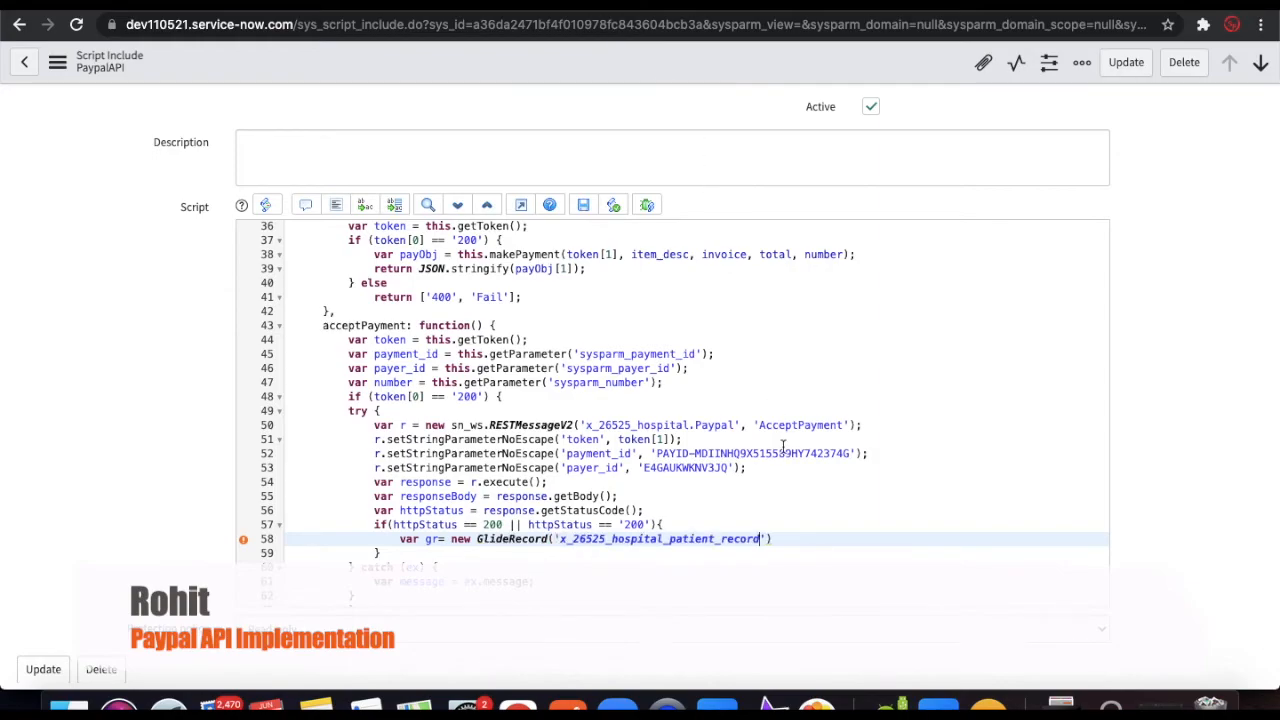
text(');)
Query the record by 'number' and open an if(gr.next()) block.
key(Return)
text(gr.)
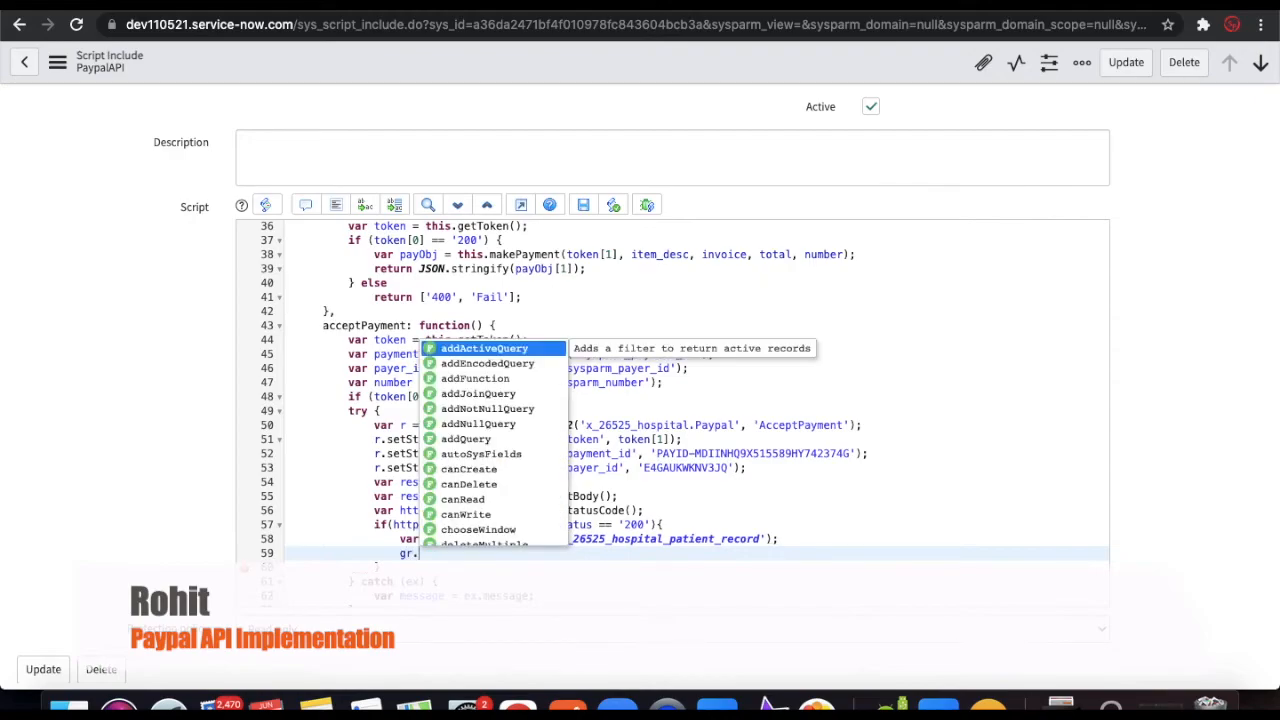
key(Down)
key(Down)
key(Down)
key(Down)
key(Down)
key(Down)
key(Down)
key(Return)
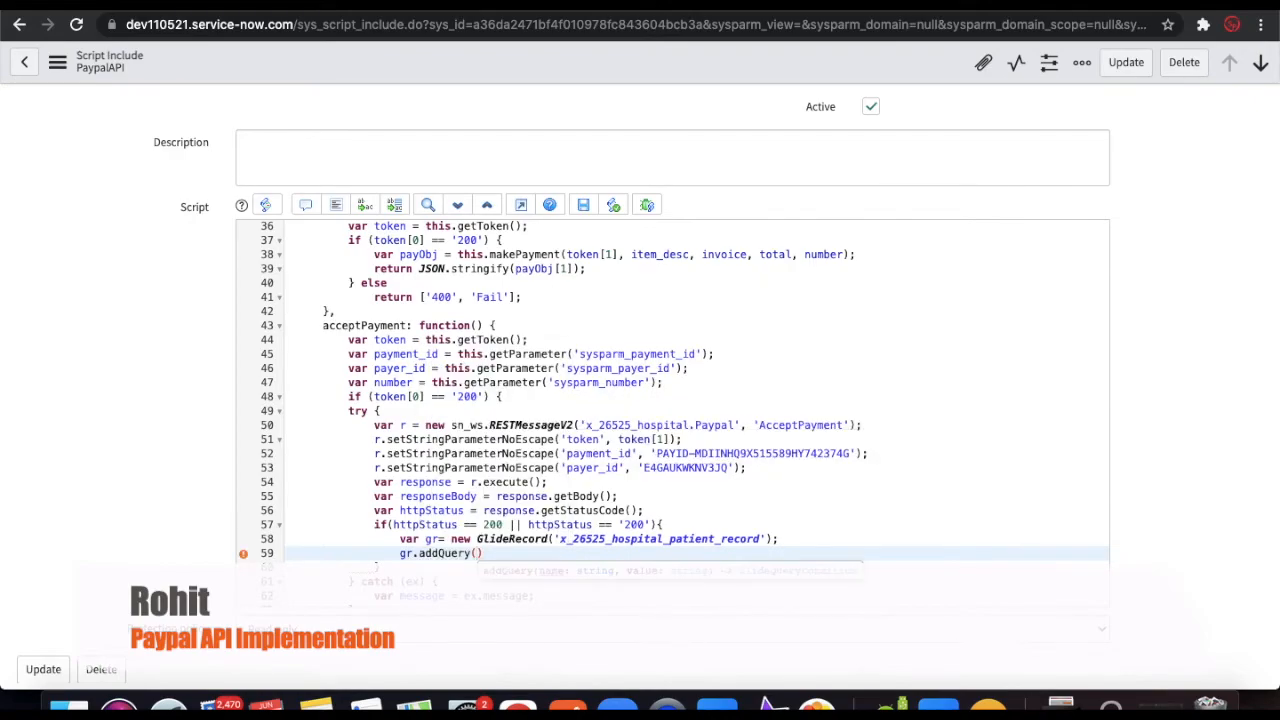
text('number')
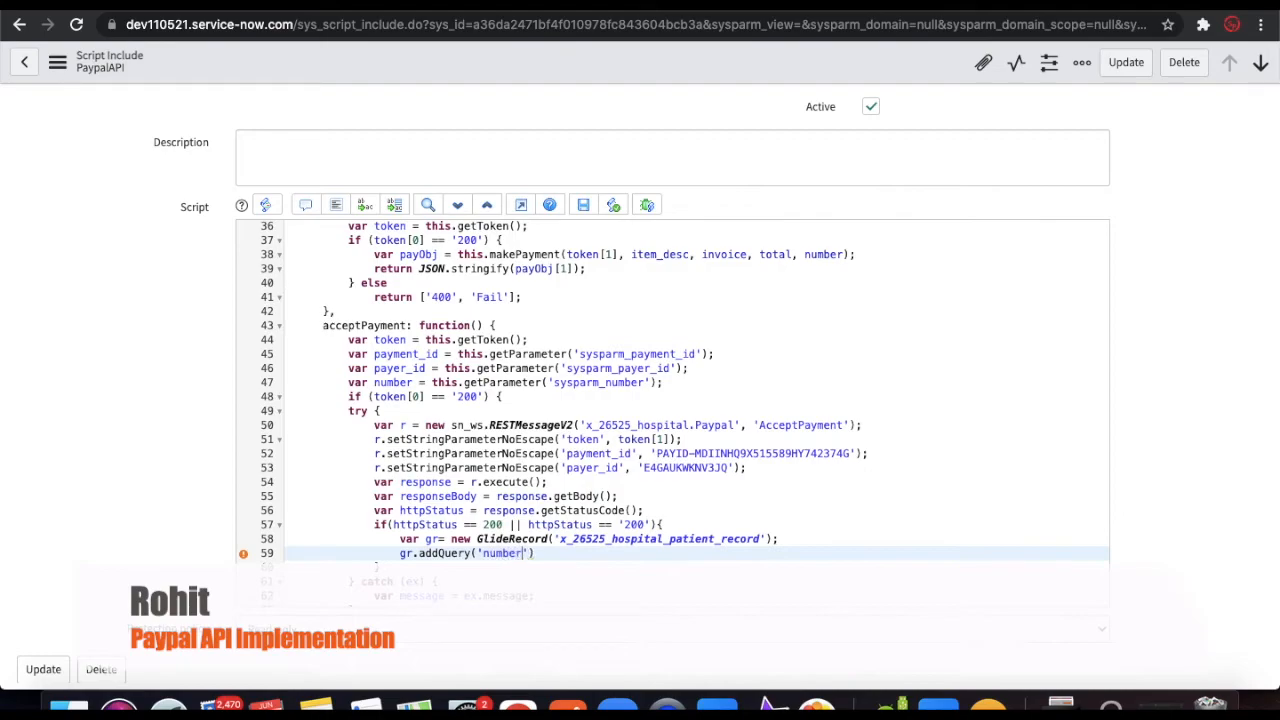
text(,number);)
key(Return)
text(gr)
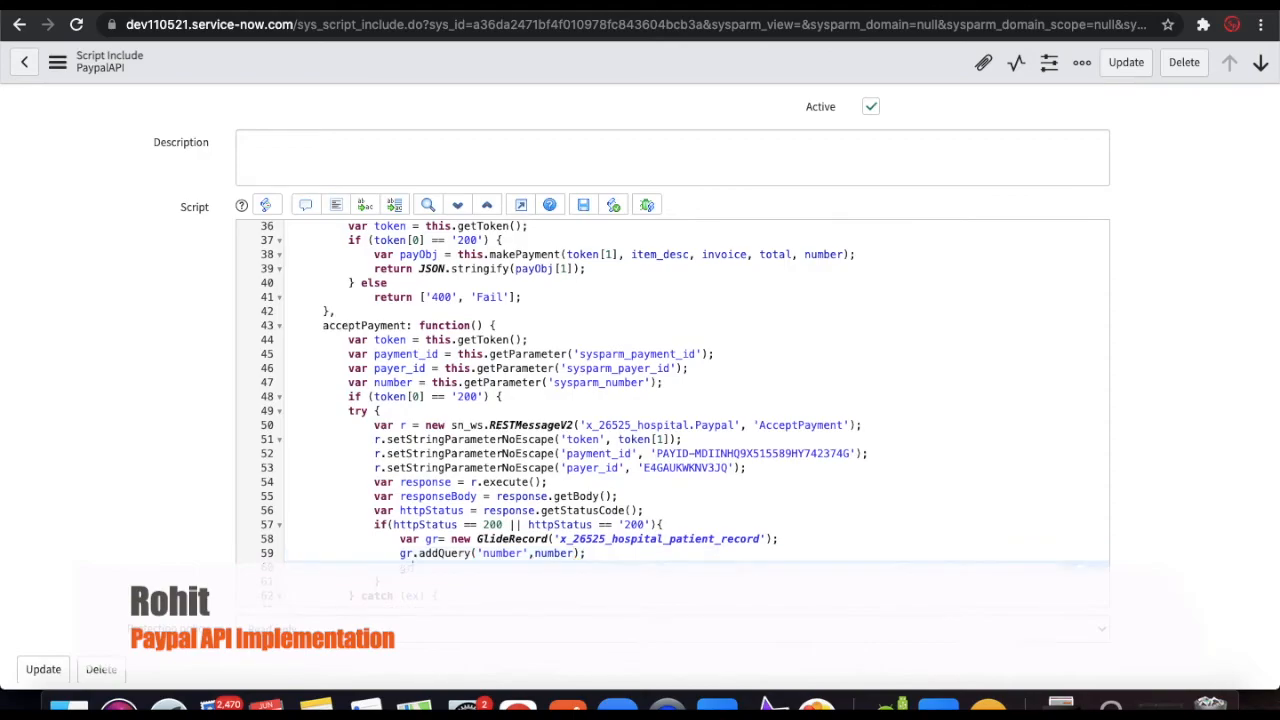
text(.query();)
key(Return)
text(if(gr.n)
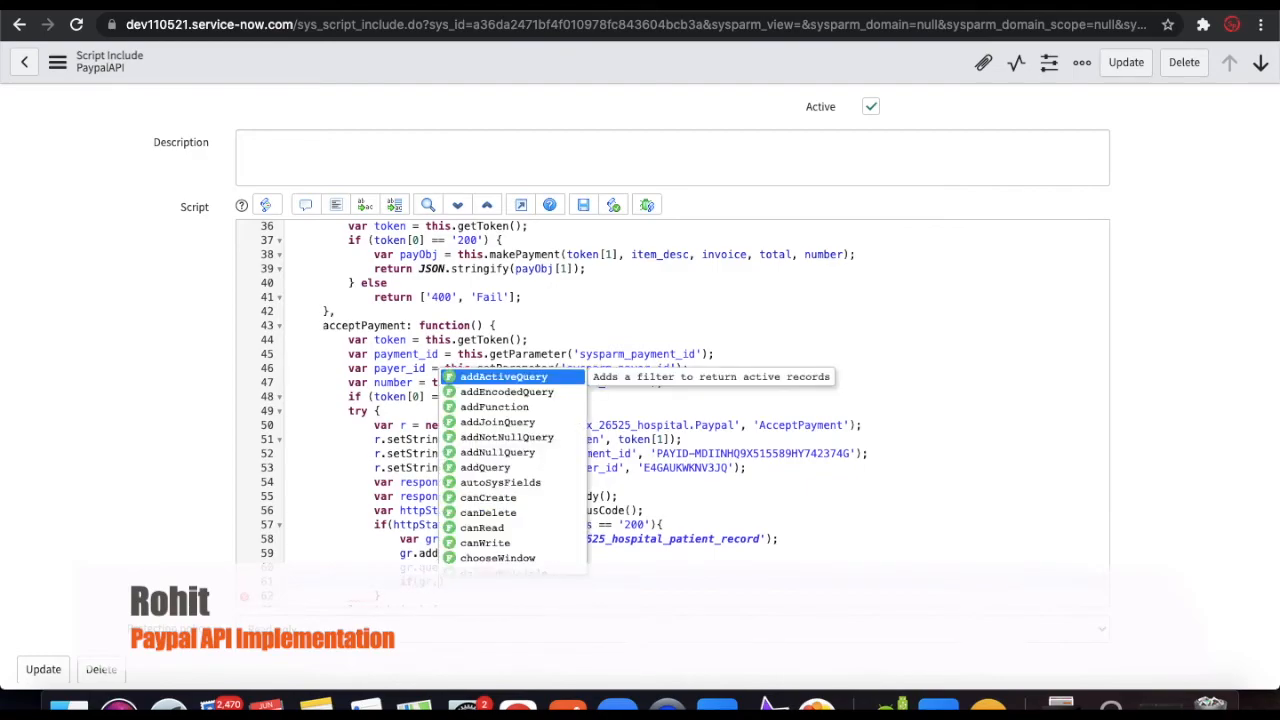
text(ext()))
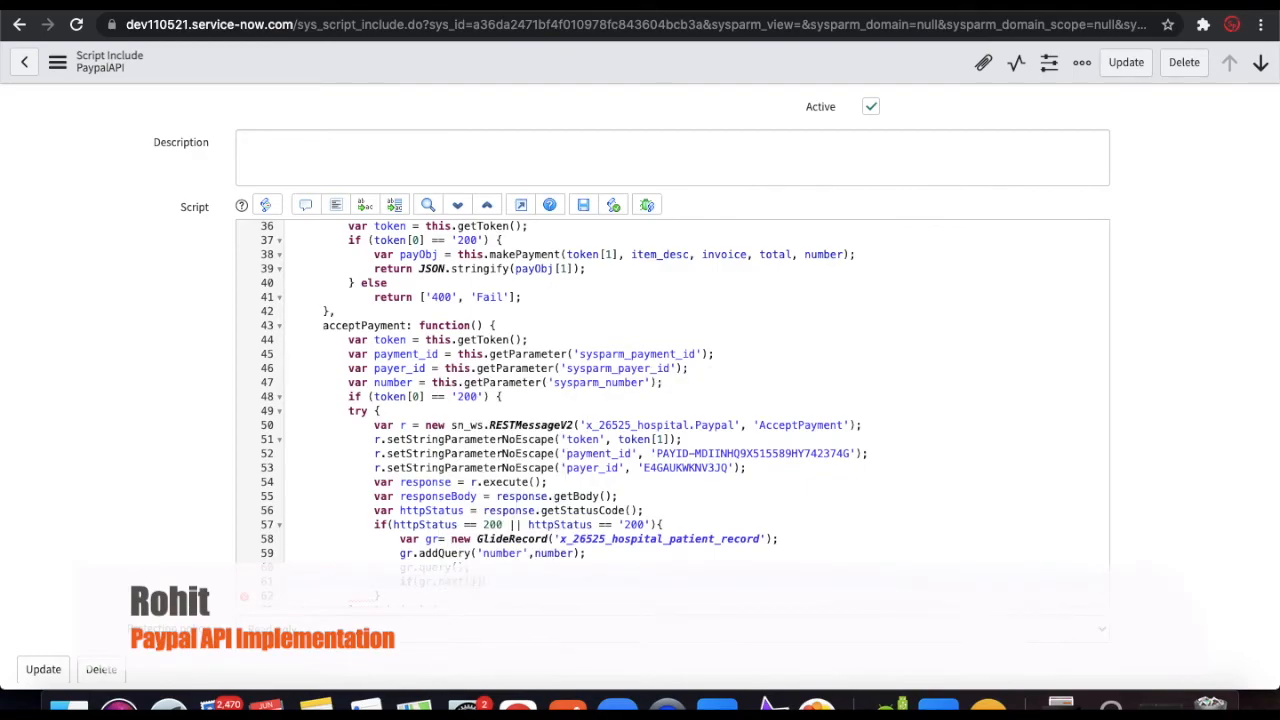
text({)
key(Return)
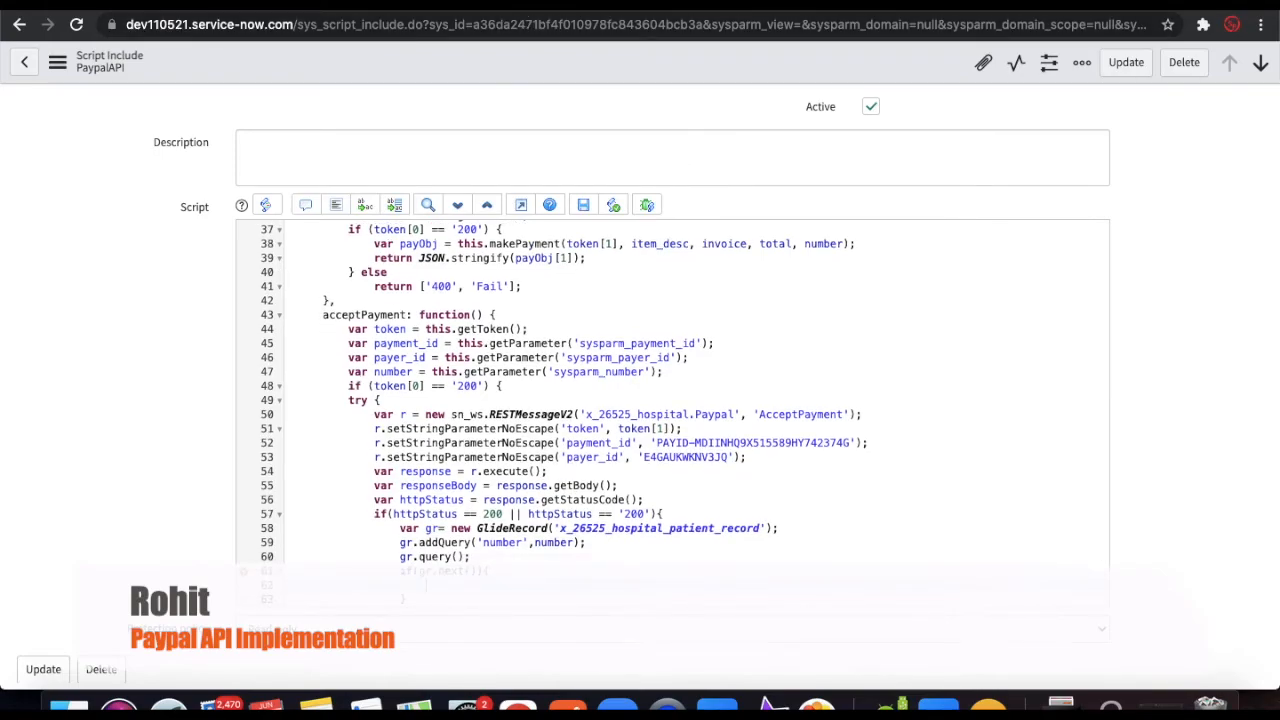
click(733, 3)
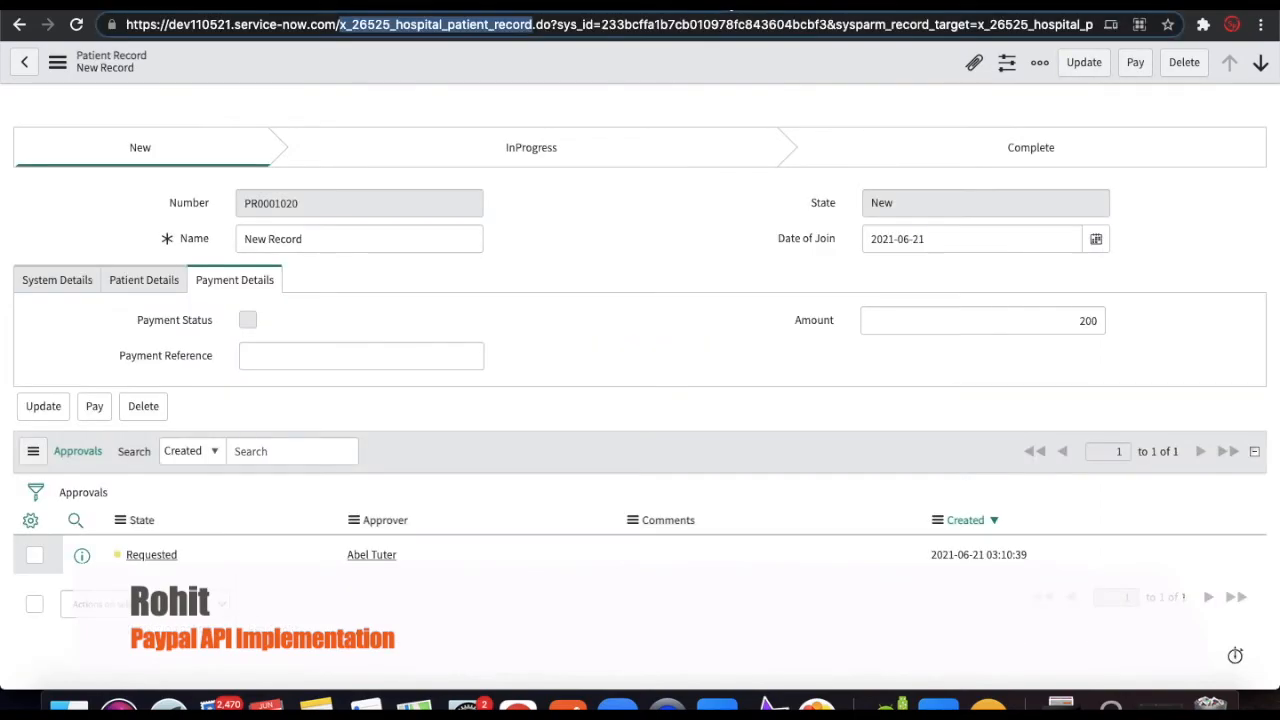
right_click(205, 325)
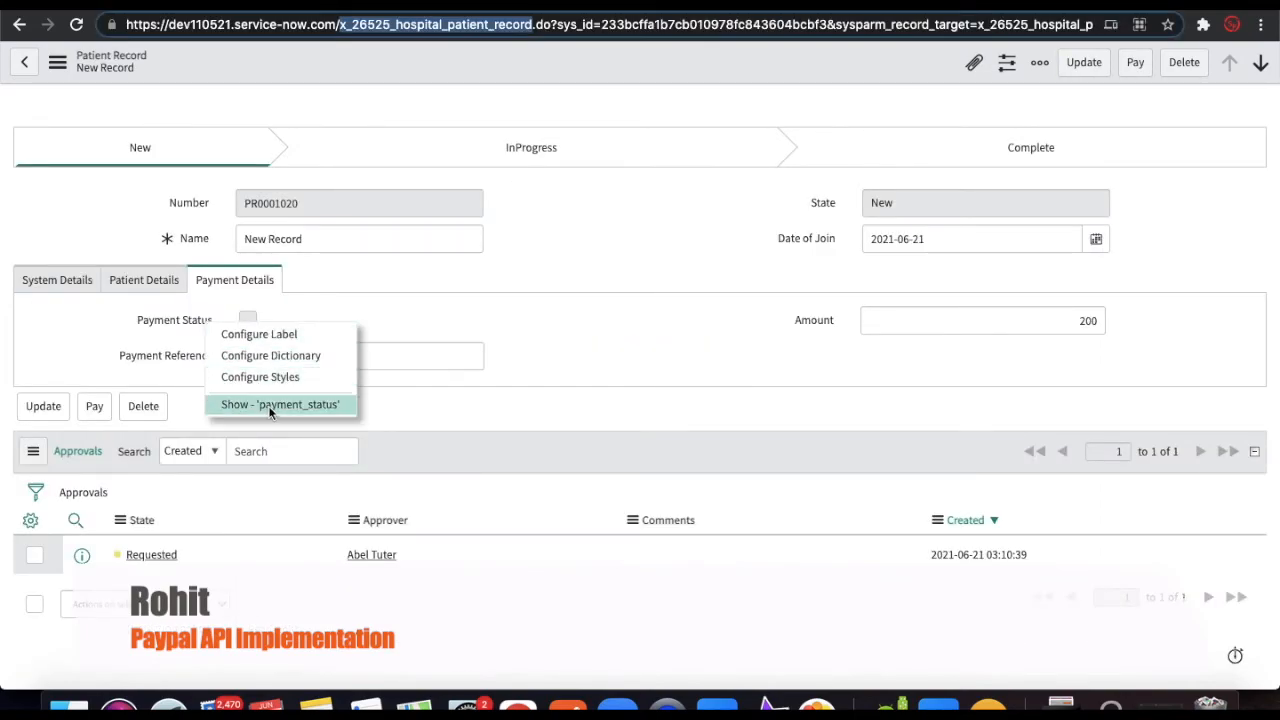
click(270, 406)
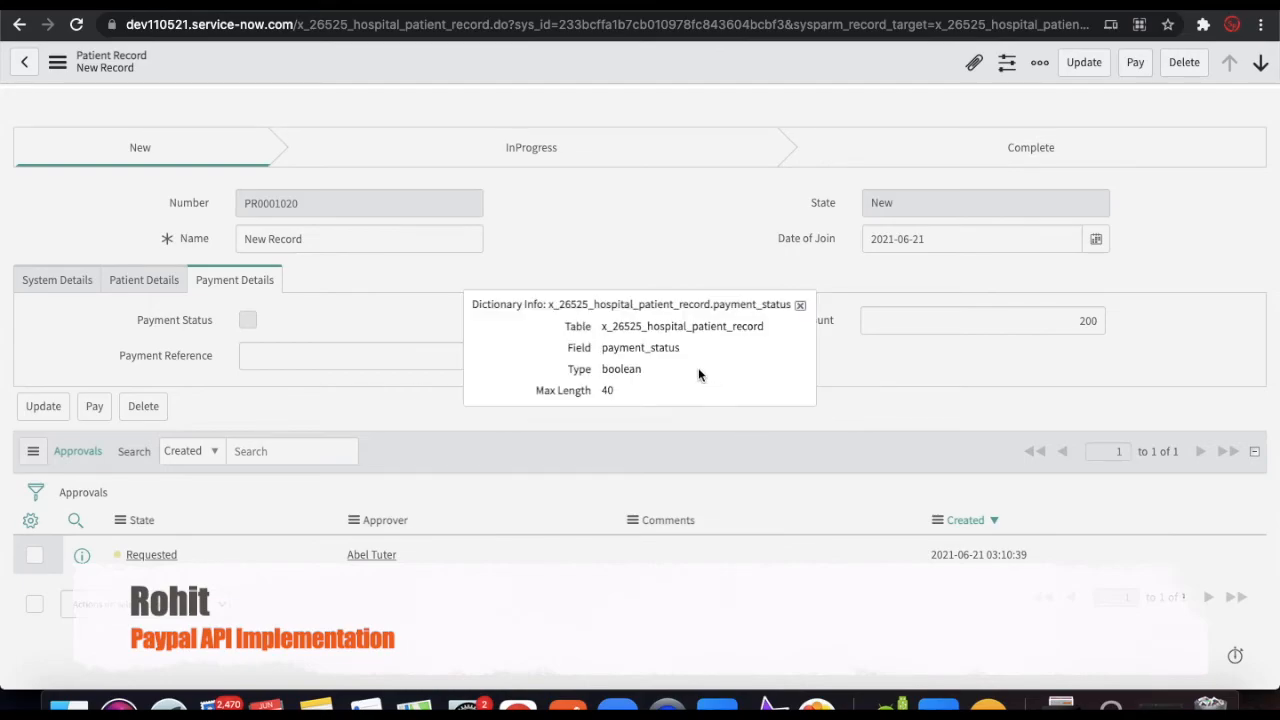
double_click(660, 347)
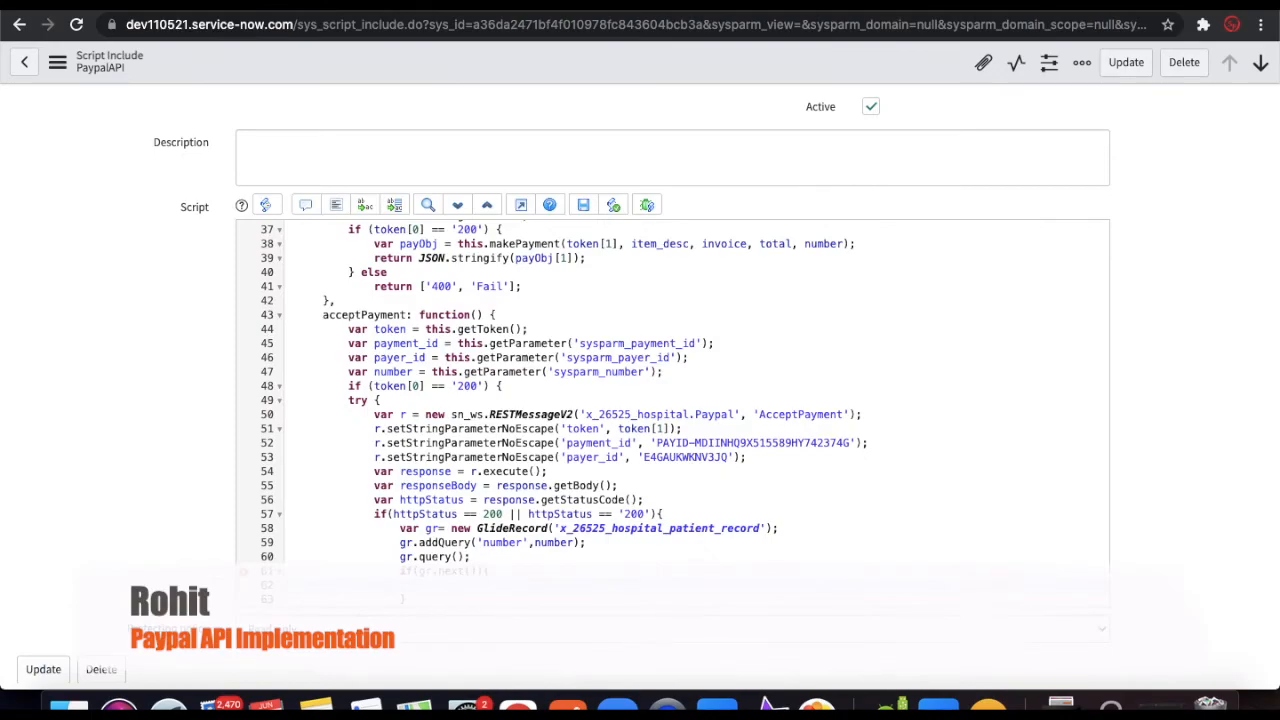
Set payment_status true, store the response id as payment_reference, update, and return the record URL with sys_id.
text(payment_status)
text(=)
text(u)
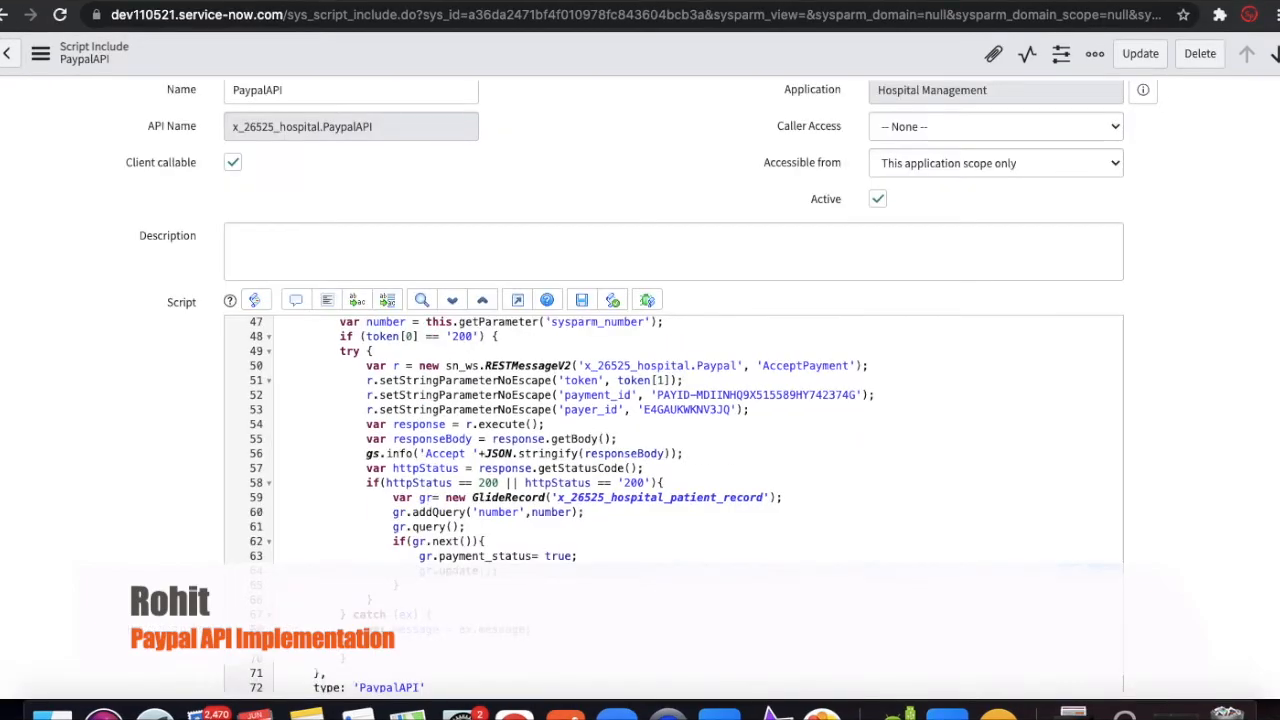
key(Return)
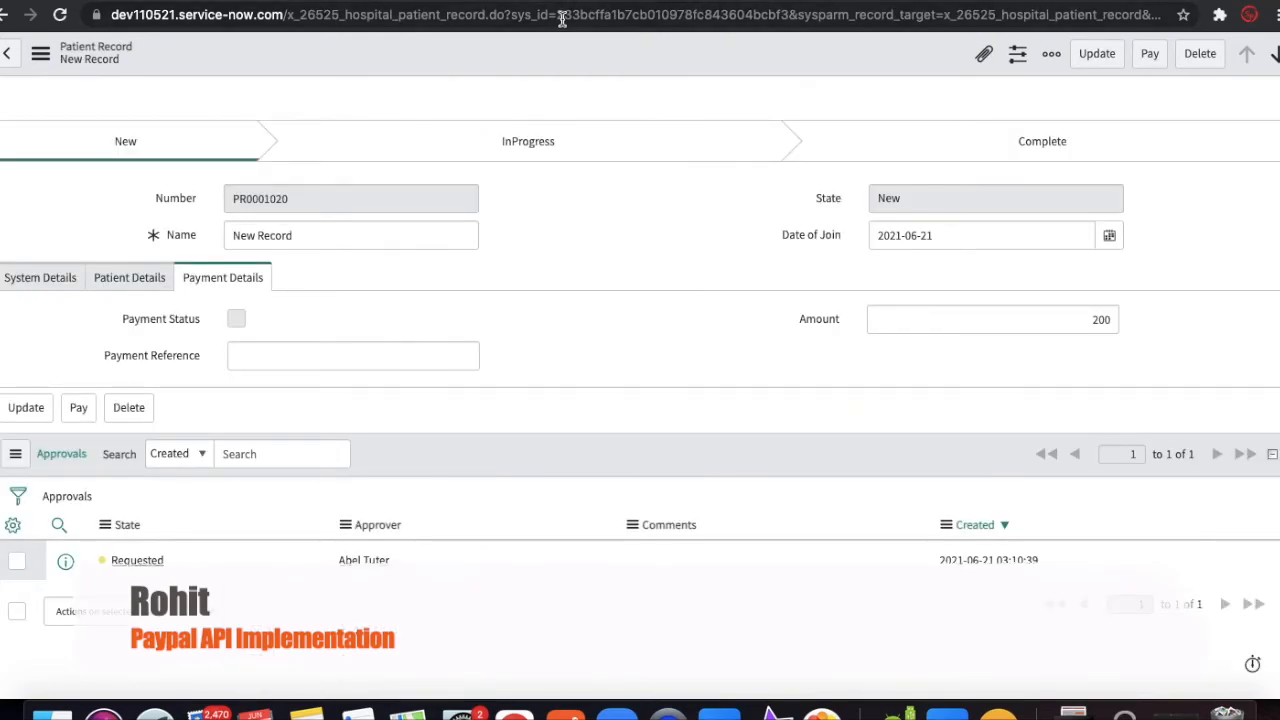
drag(557, 14, 108, 22)
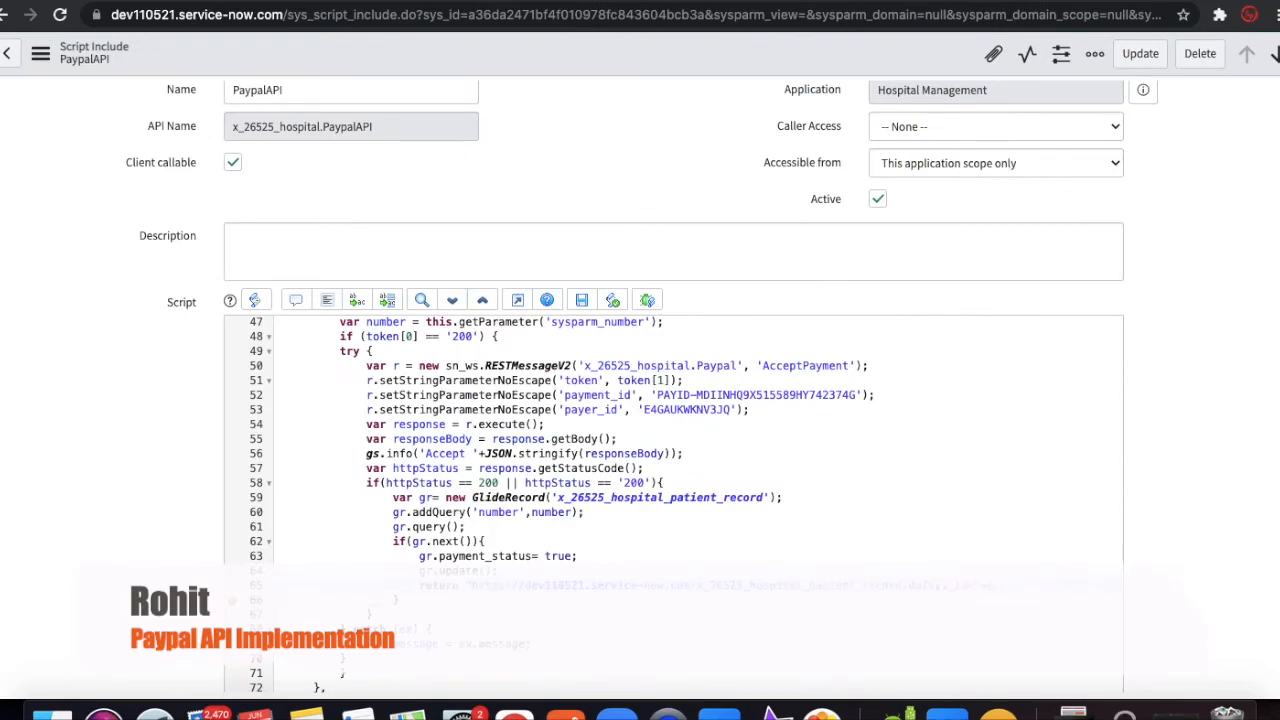
text(.sys_id;)
scroll(370, 418, up, 3)
scroll(368, 416, down, 1)
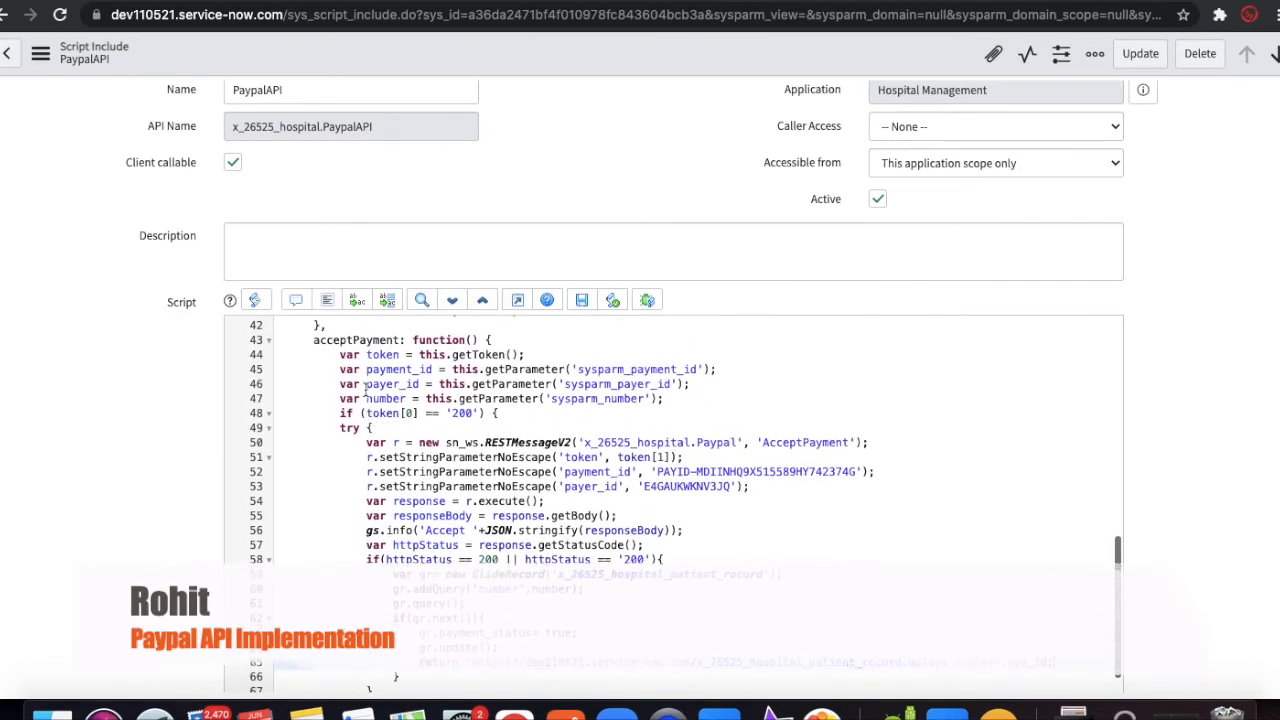
scroll(470, 470, down, 2)
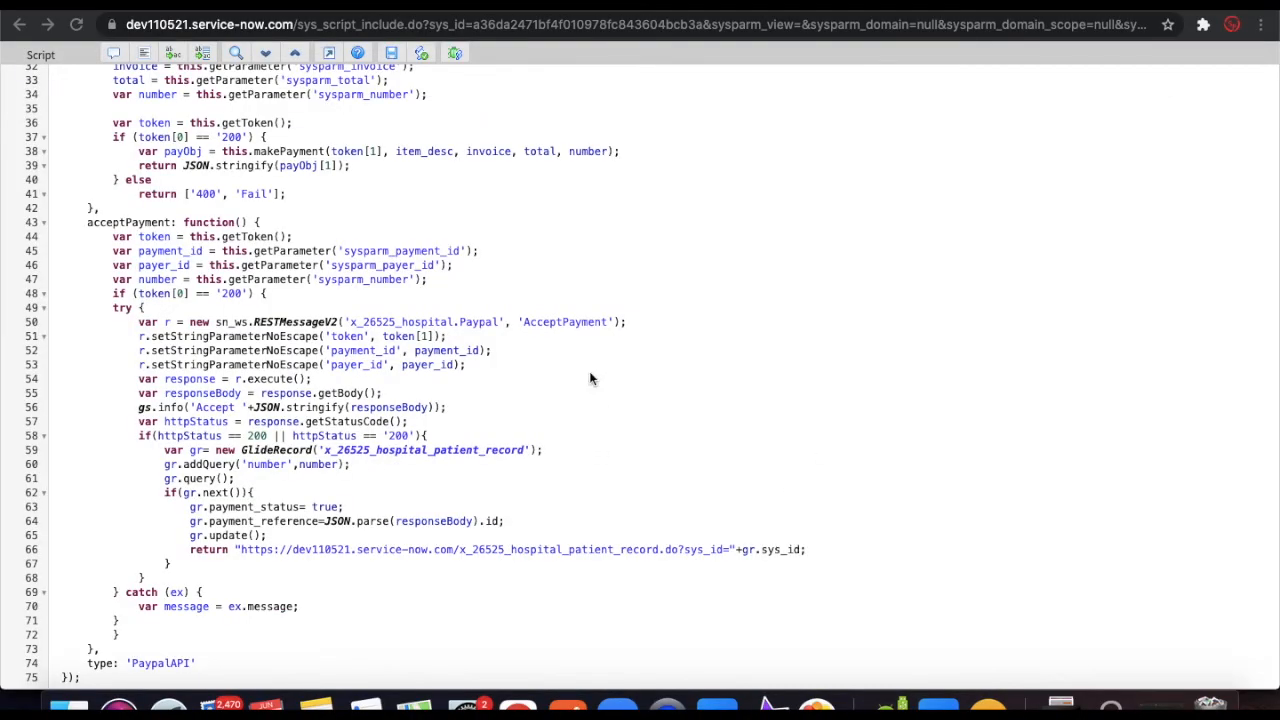
Inspect the record number, payment id and payer id fields on the payment-in-progress test page.
click(615, 6)
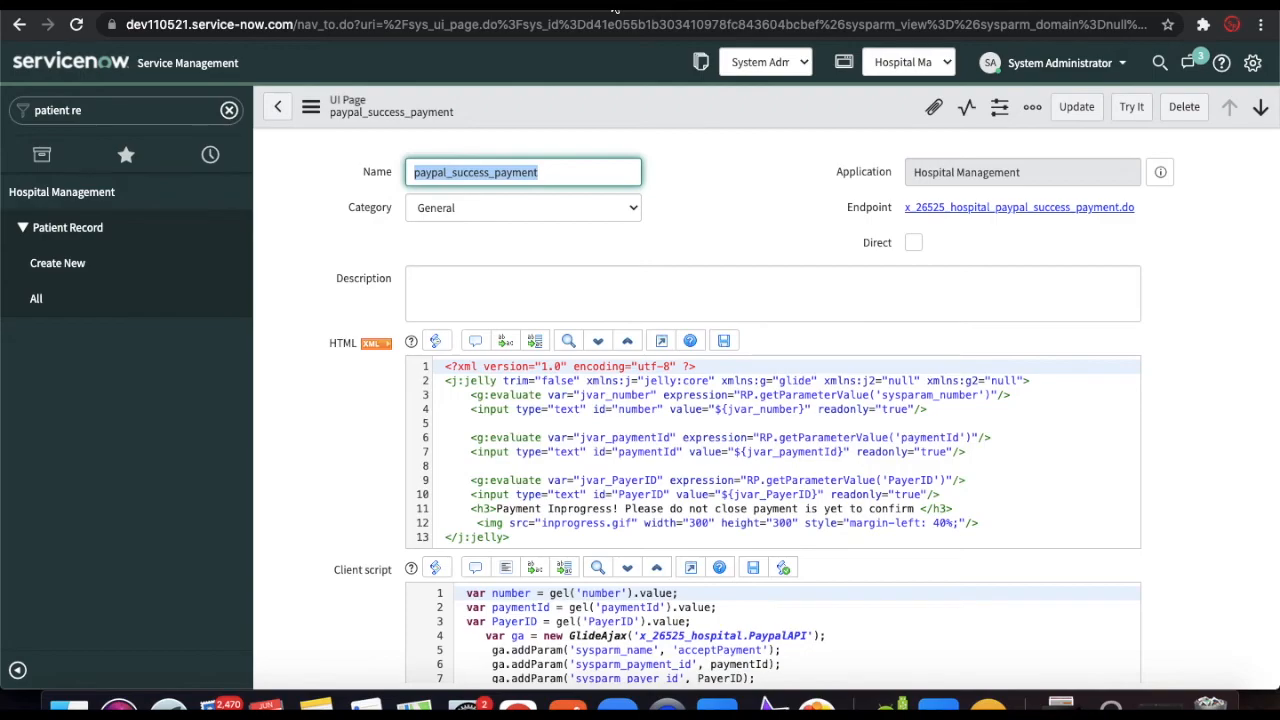
click(388, 12)
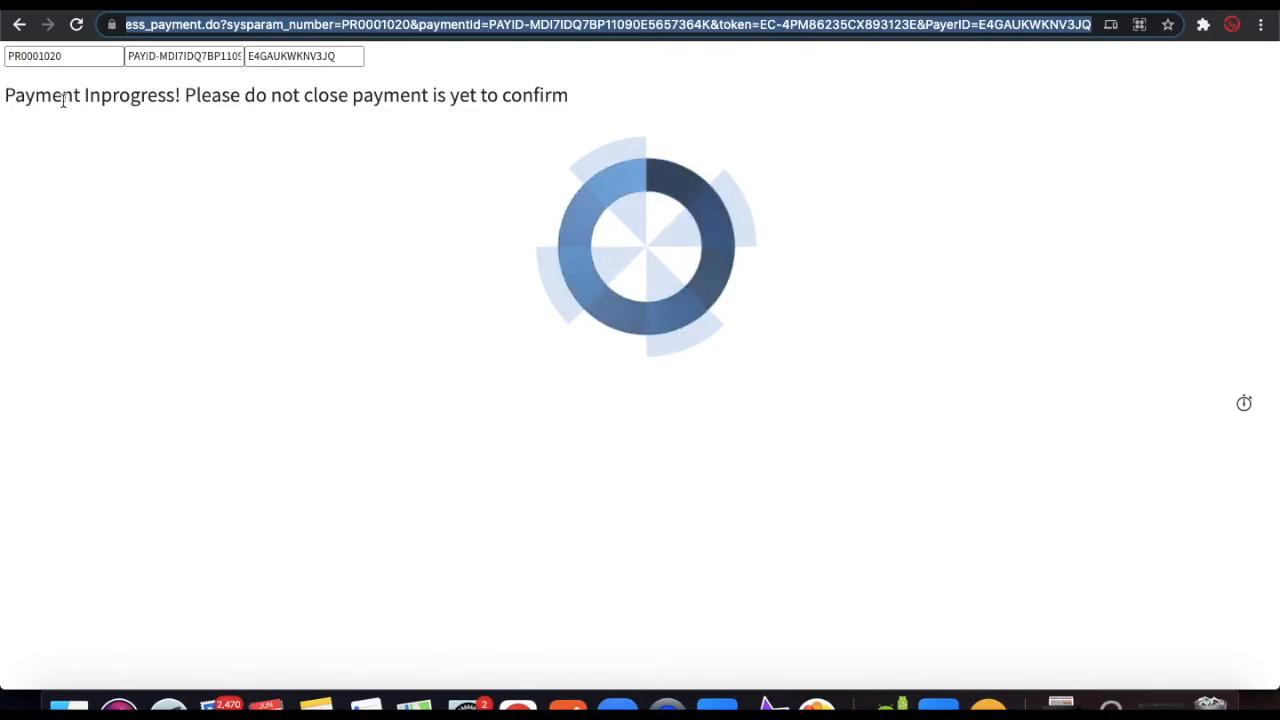
click(94, 57)
click(181, 56)
click(280, 56)
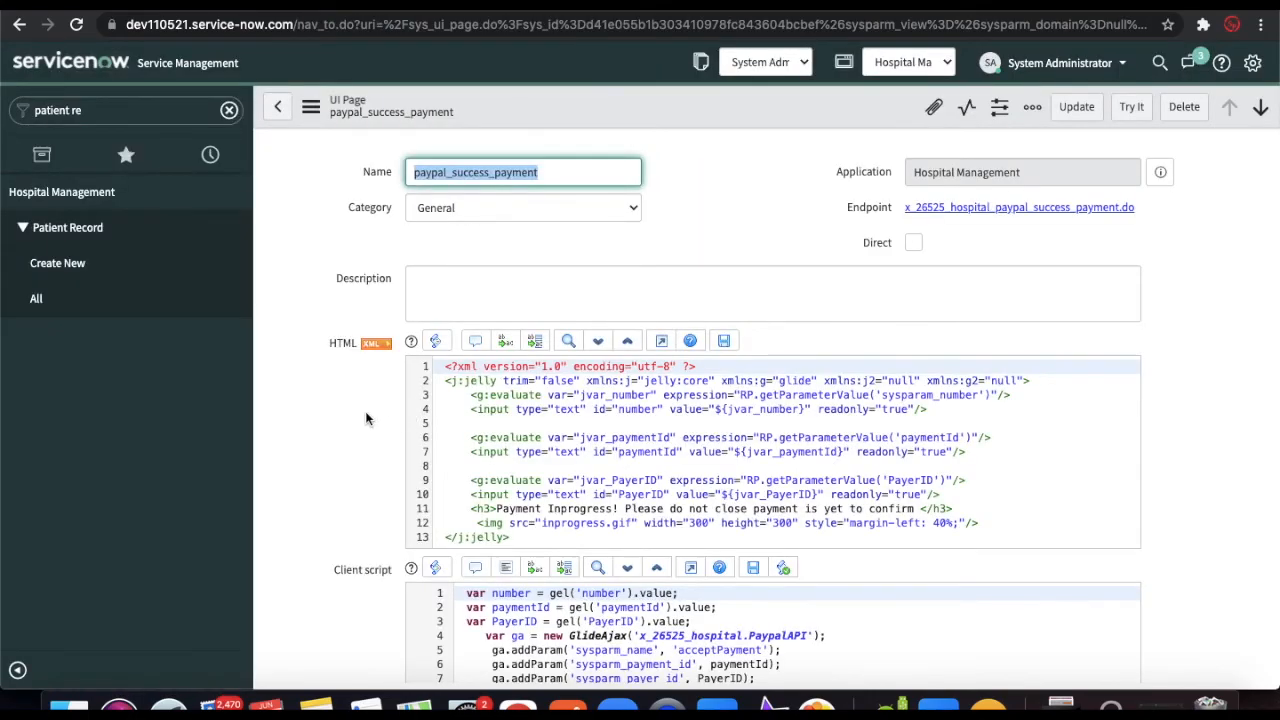
scroll(365, 411, down, 2)
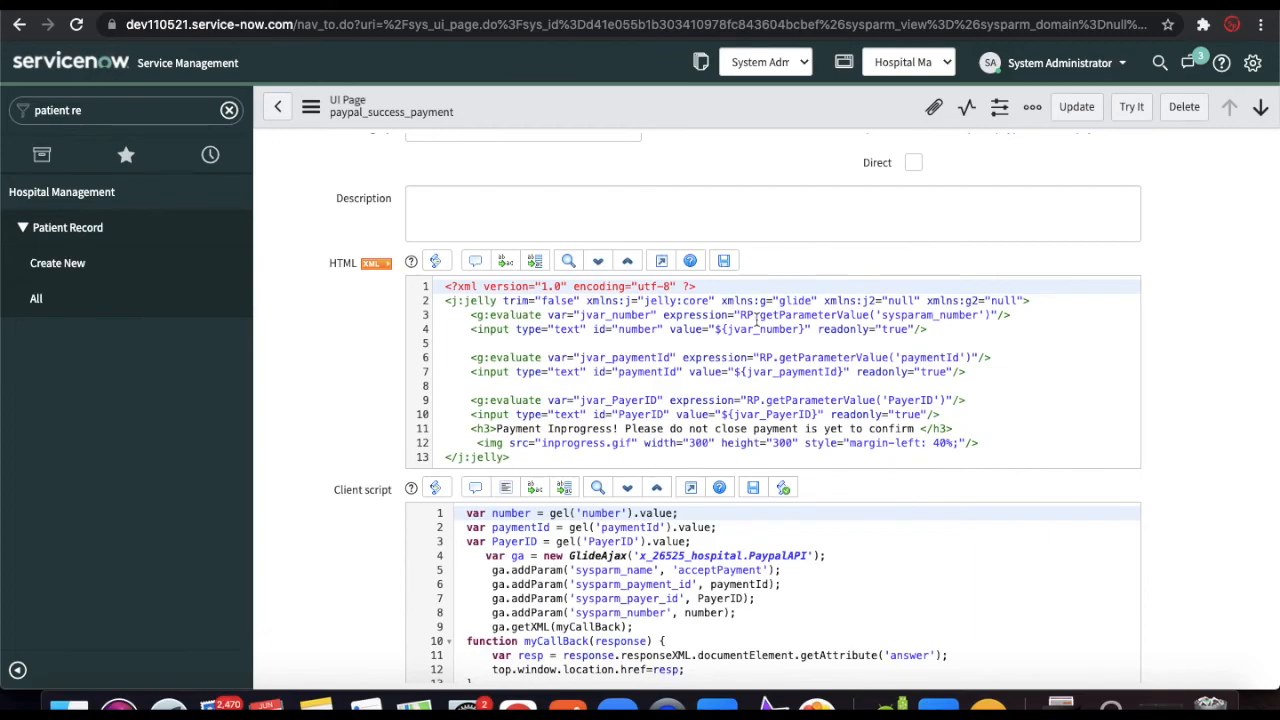
double_click(900, 318)
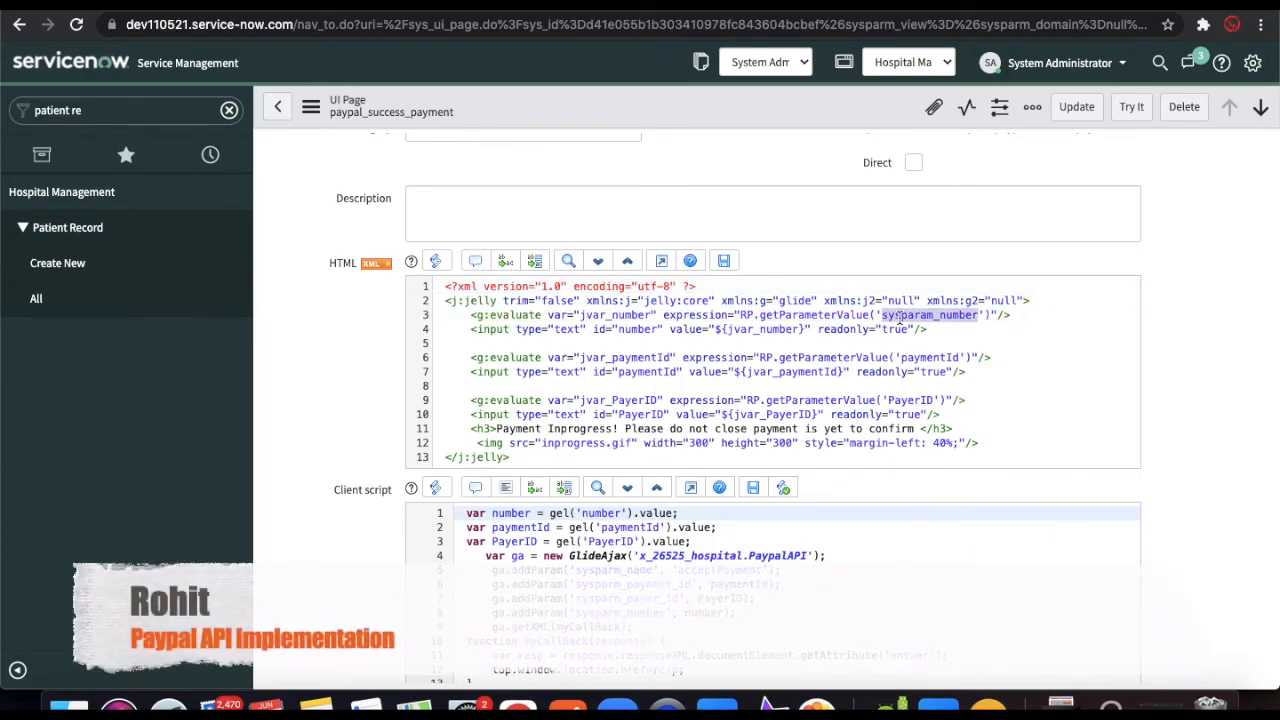
double_click(617, 315)
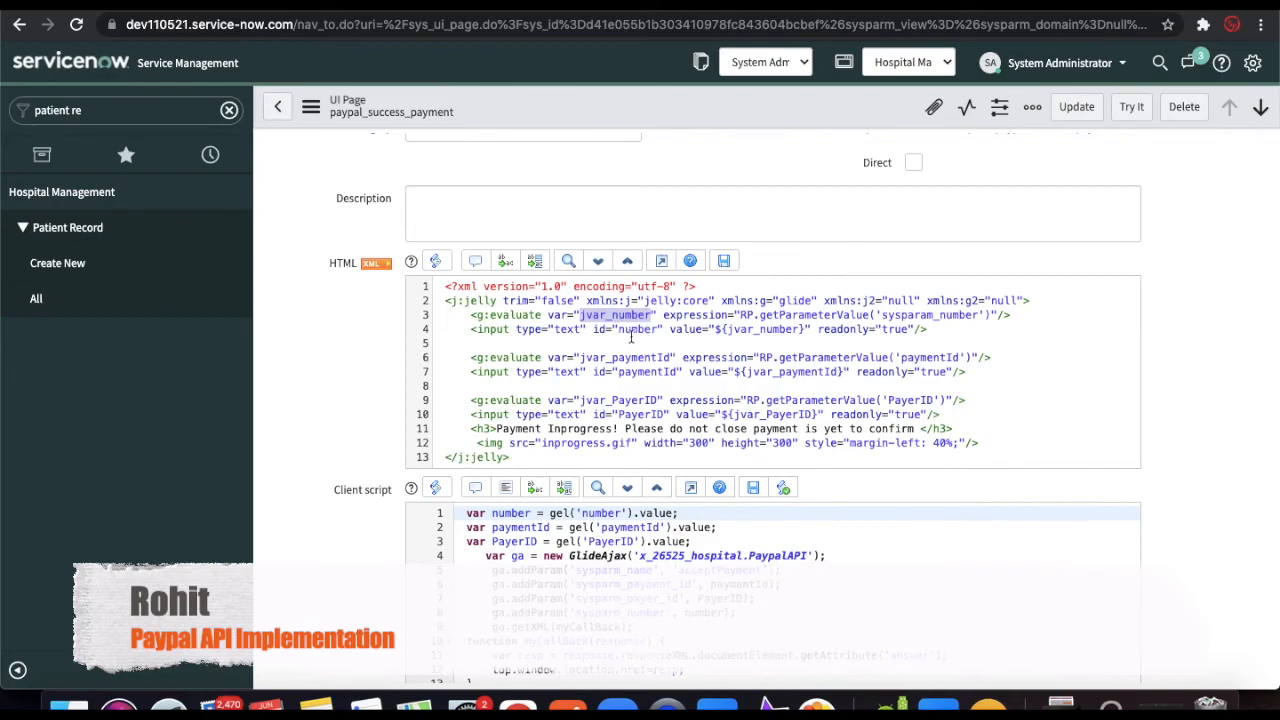
double_click(630, 330)
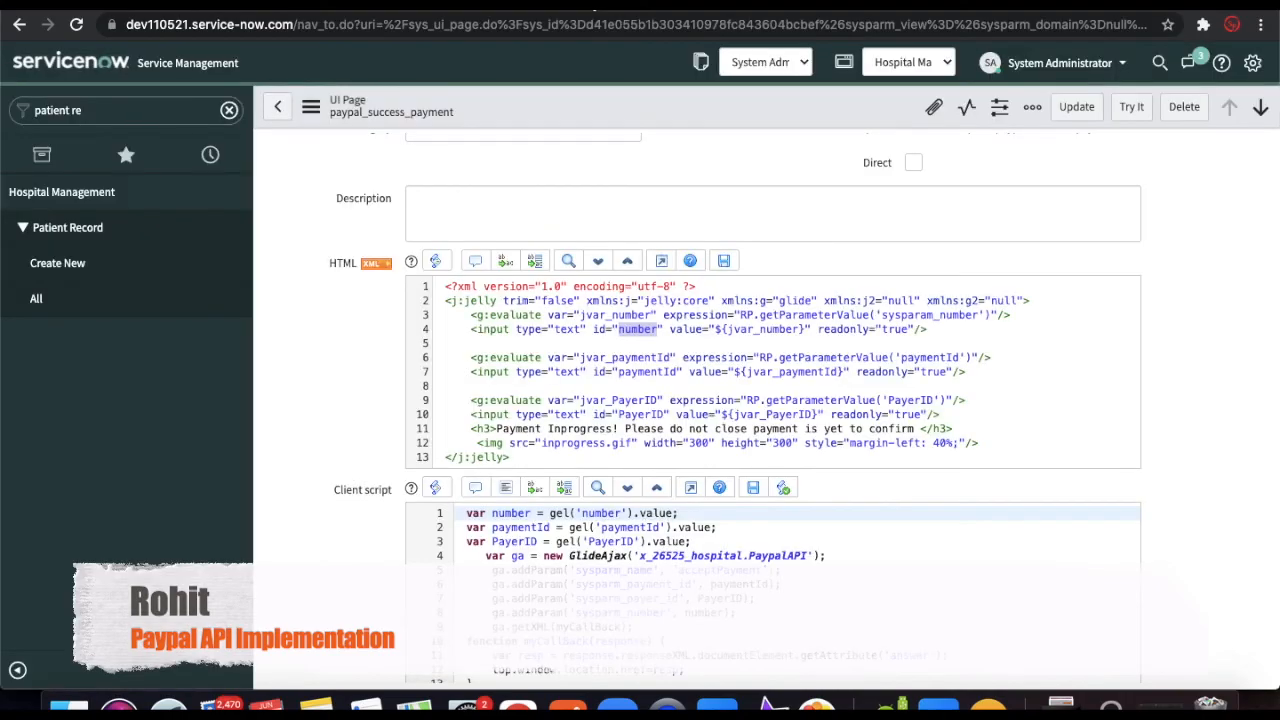
scroll(285, 508, down, 2)
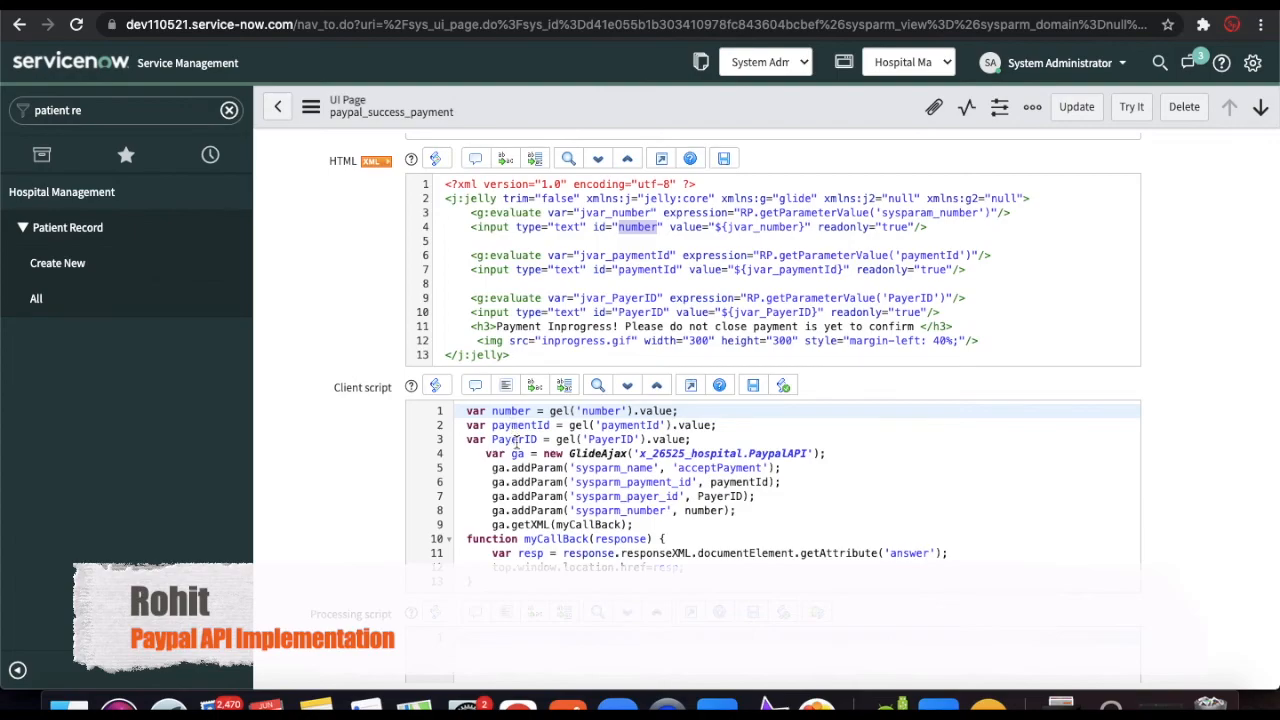
double_click(703, 468)
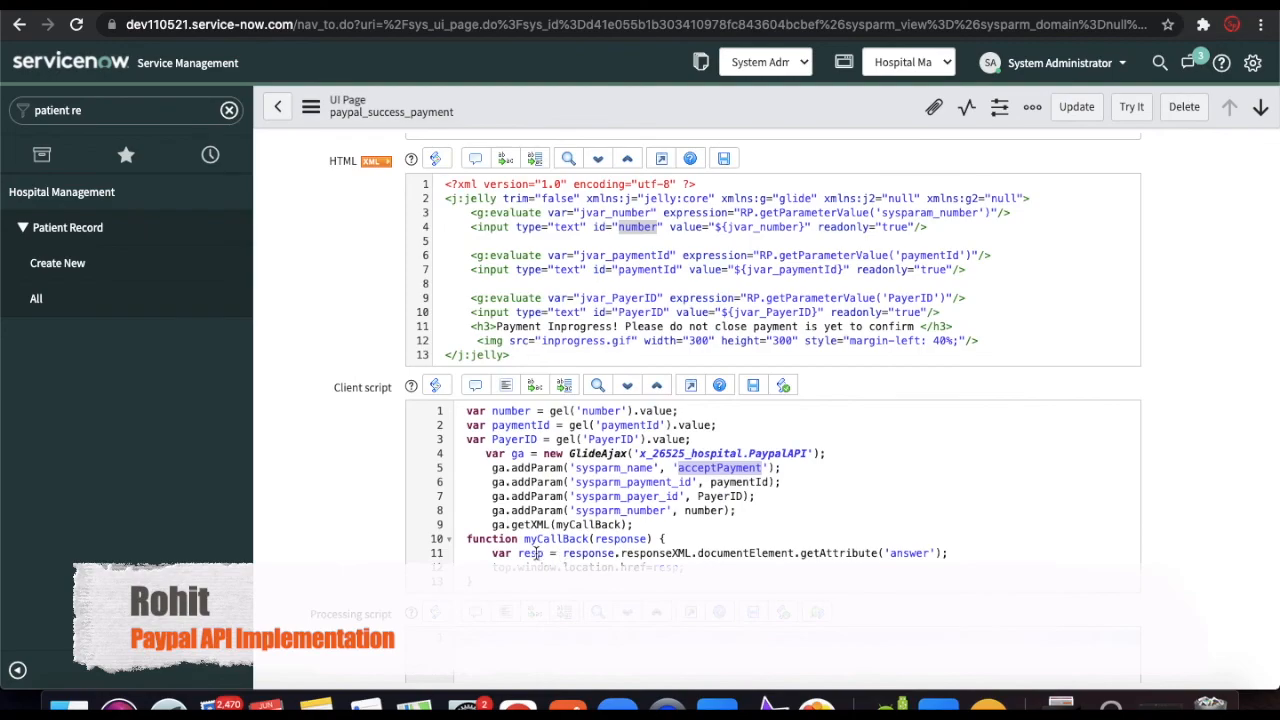
double_click(537, 552)
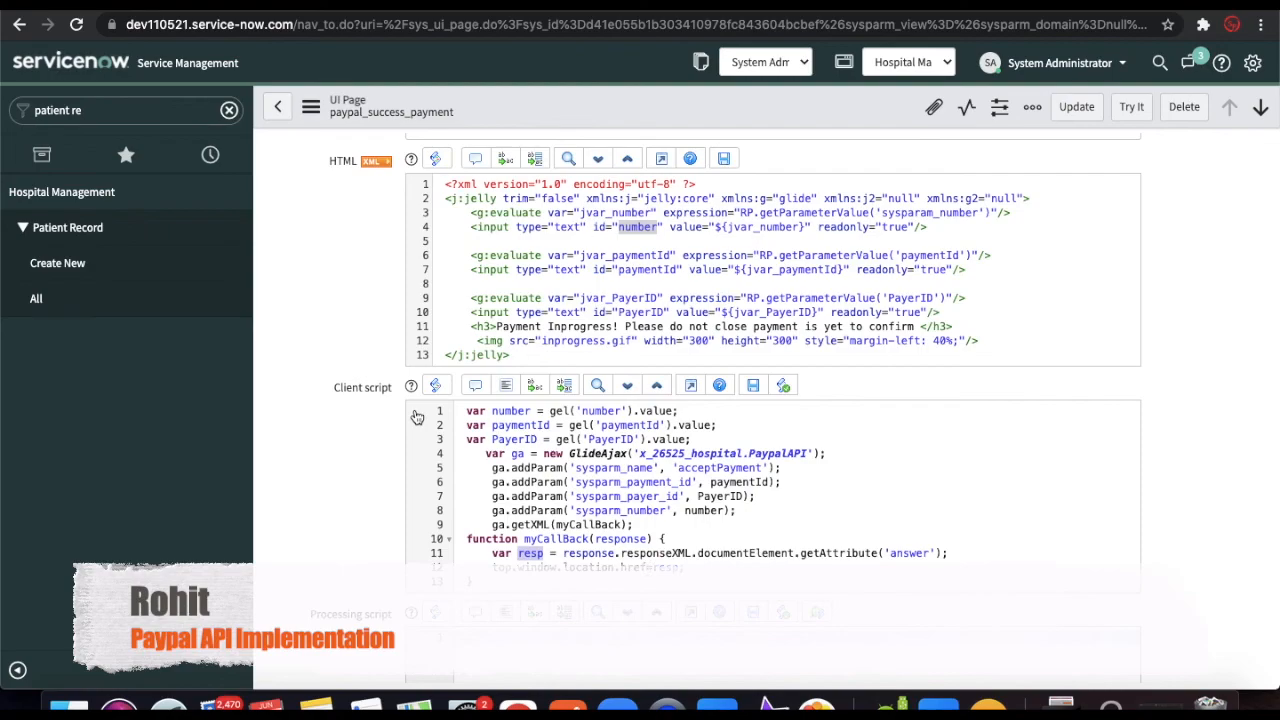
Open patient record PR0001014 (amount 200), start its payment, and log into the PayPal sandbox with the account password.
click(36, 299)
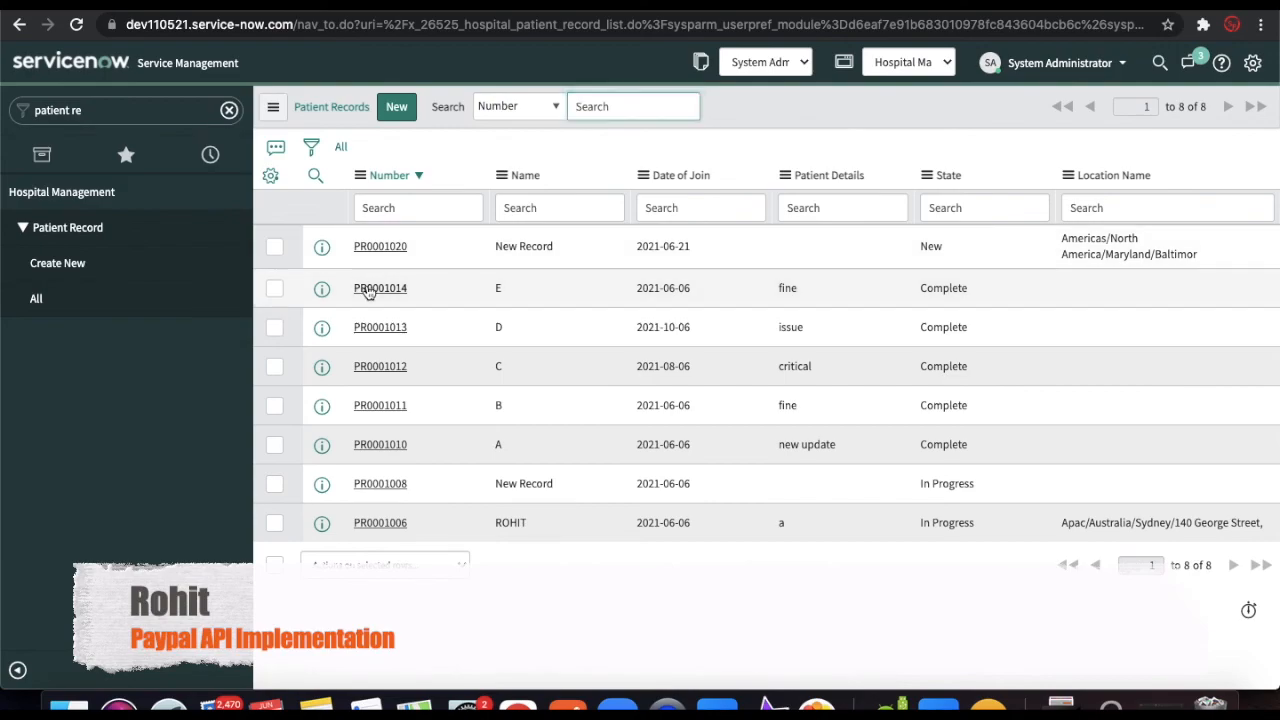
click(369, 291)
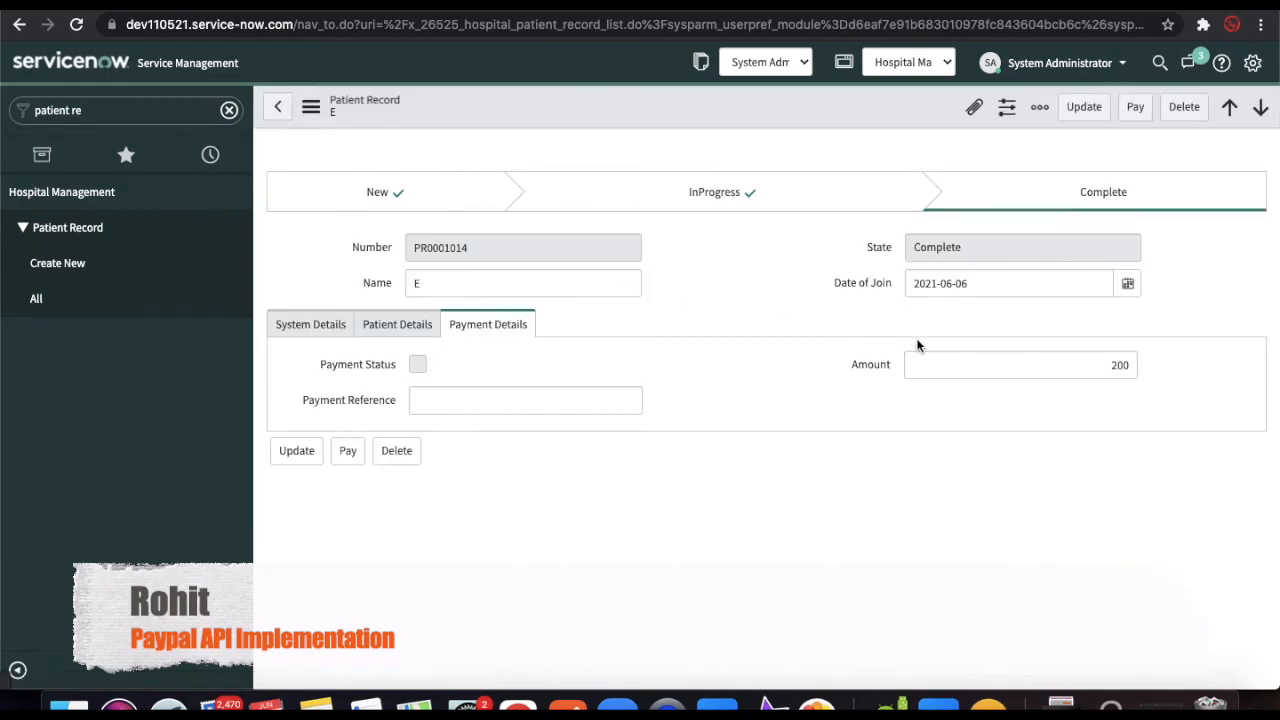
click(1131, 107)
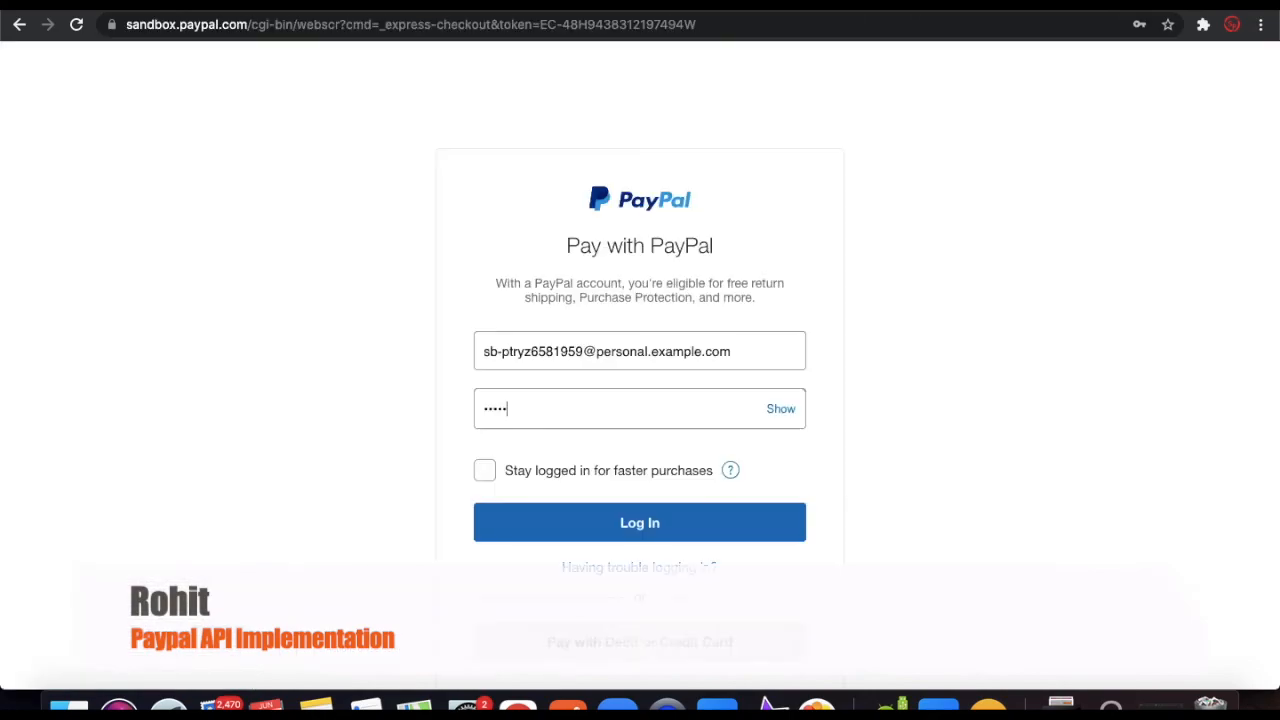
text(••)
key(Return)
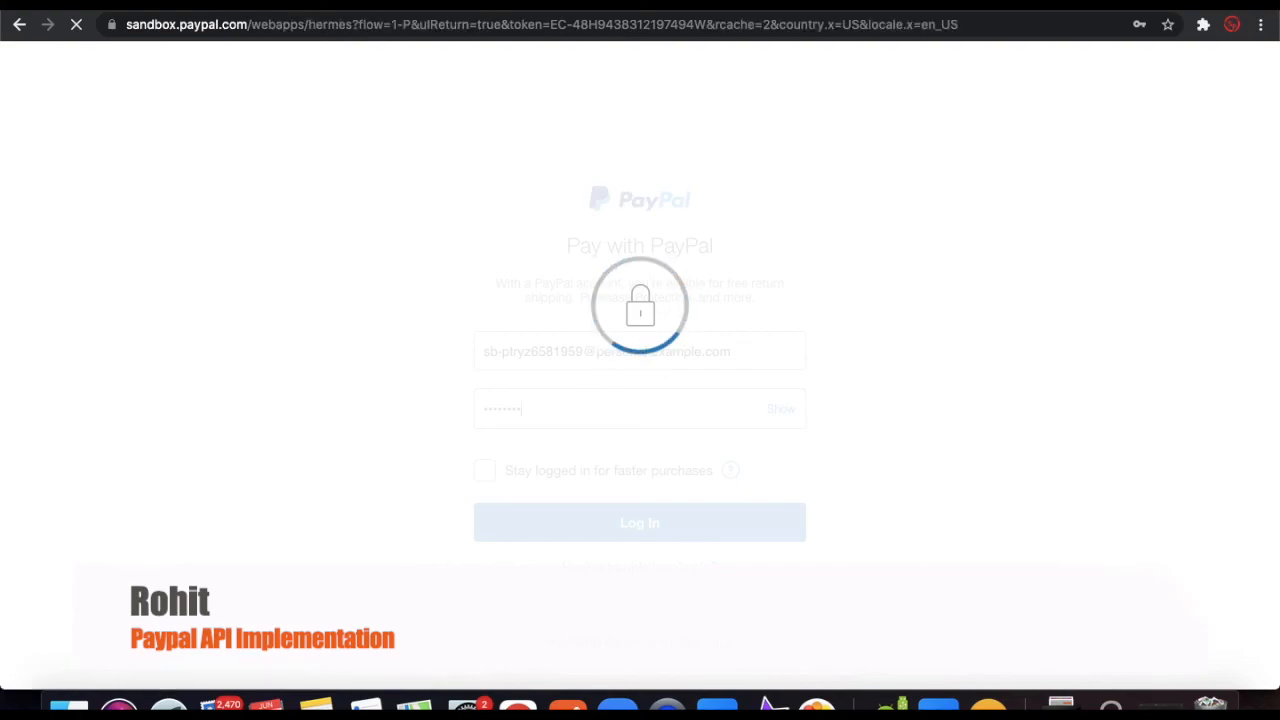
Confirm the $200.00 USD PayPal sandbox payment from Balance.
scroll(768, 280, down, 3)
scroll(767, 280, down, 5)
click(607, 579)
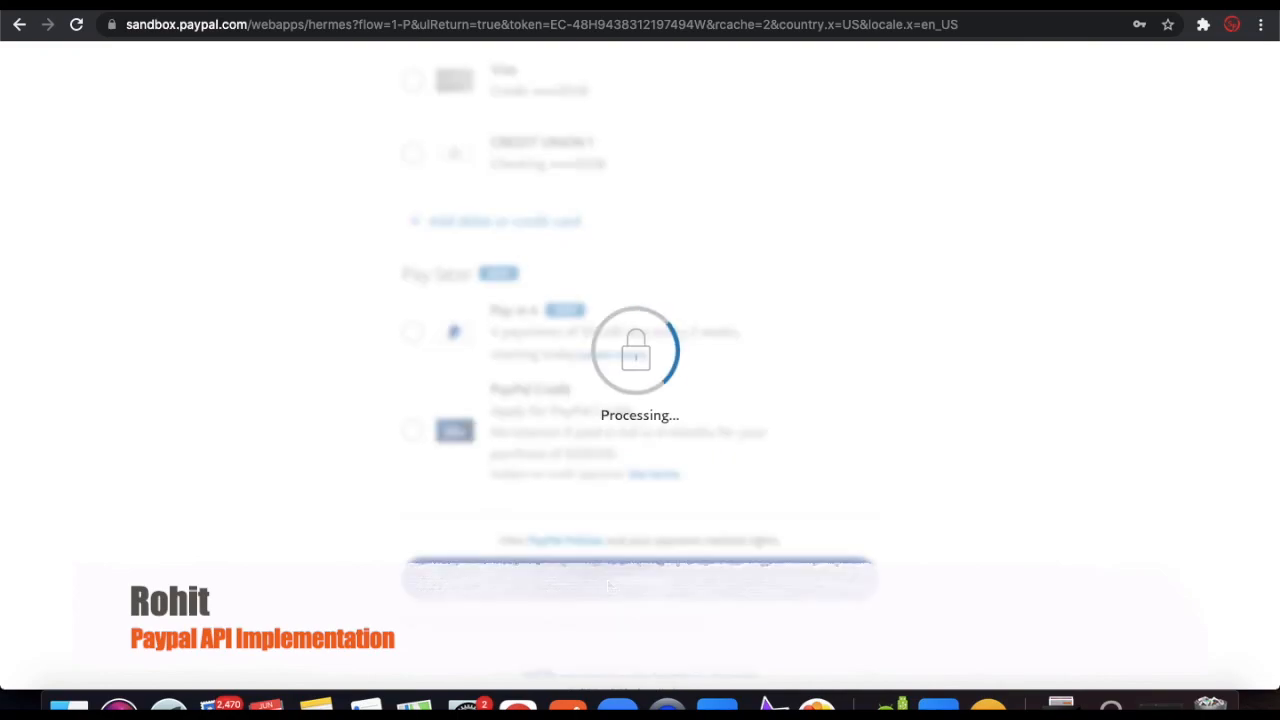